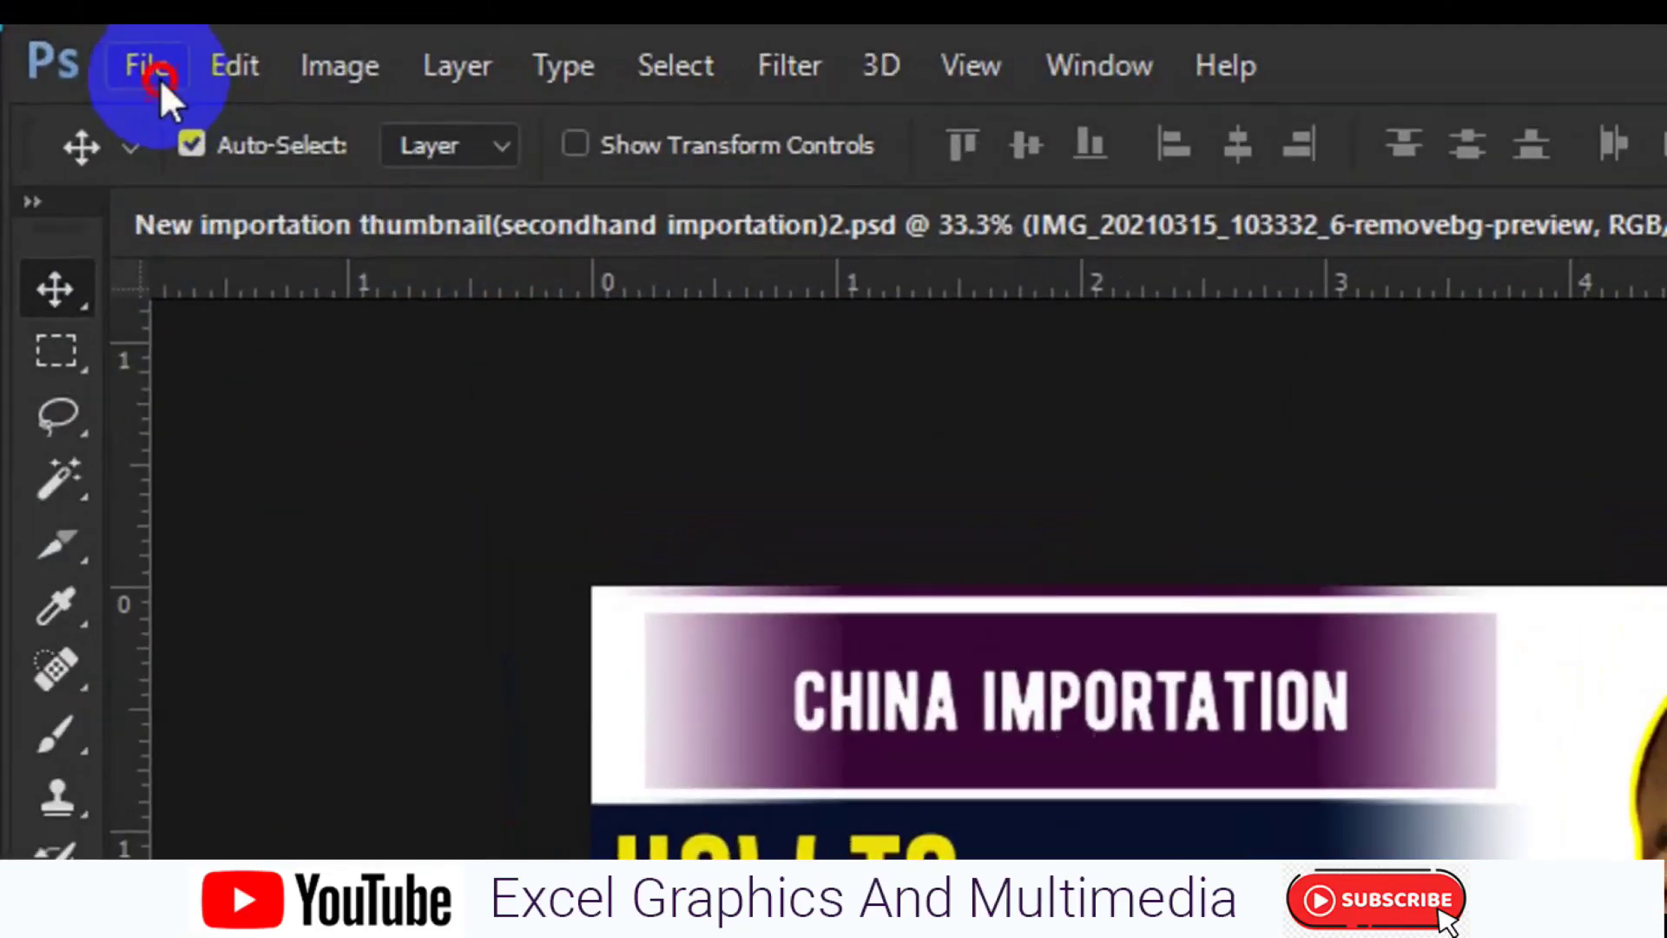
Create a new document named 'Food Flyer', 8.5 in wide by 11 in high.
left_click(160, 78)
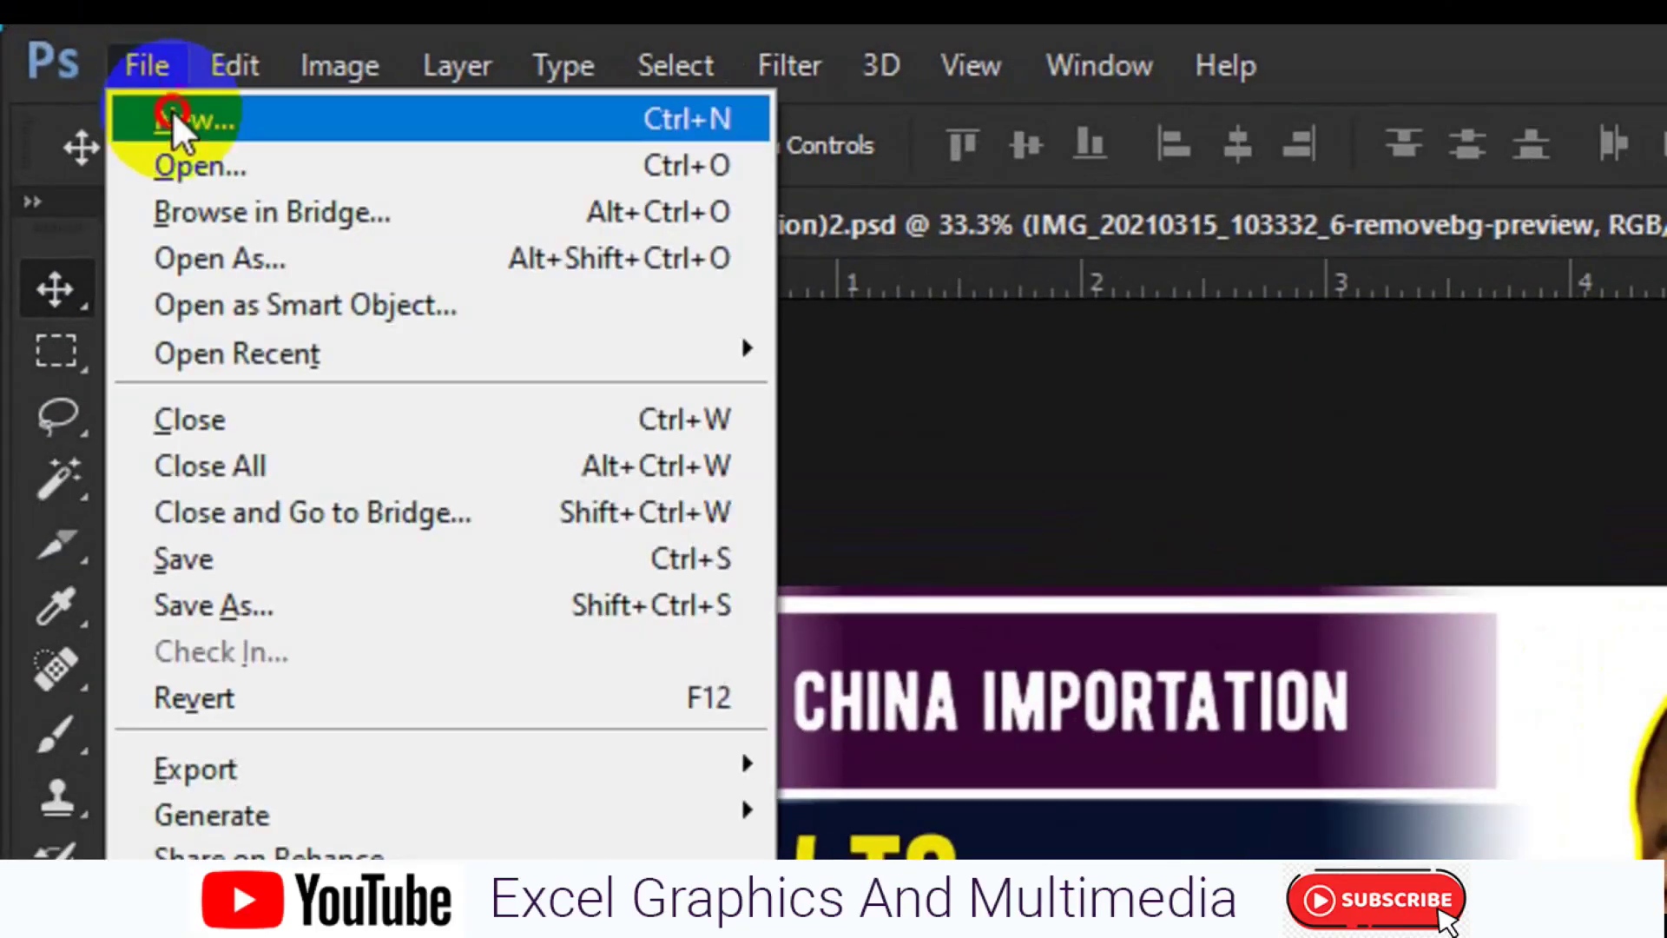
left_click(172, 110)
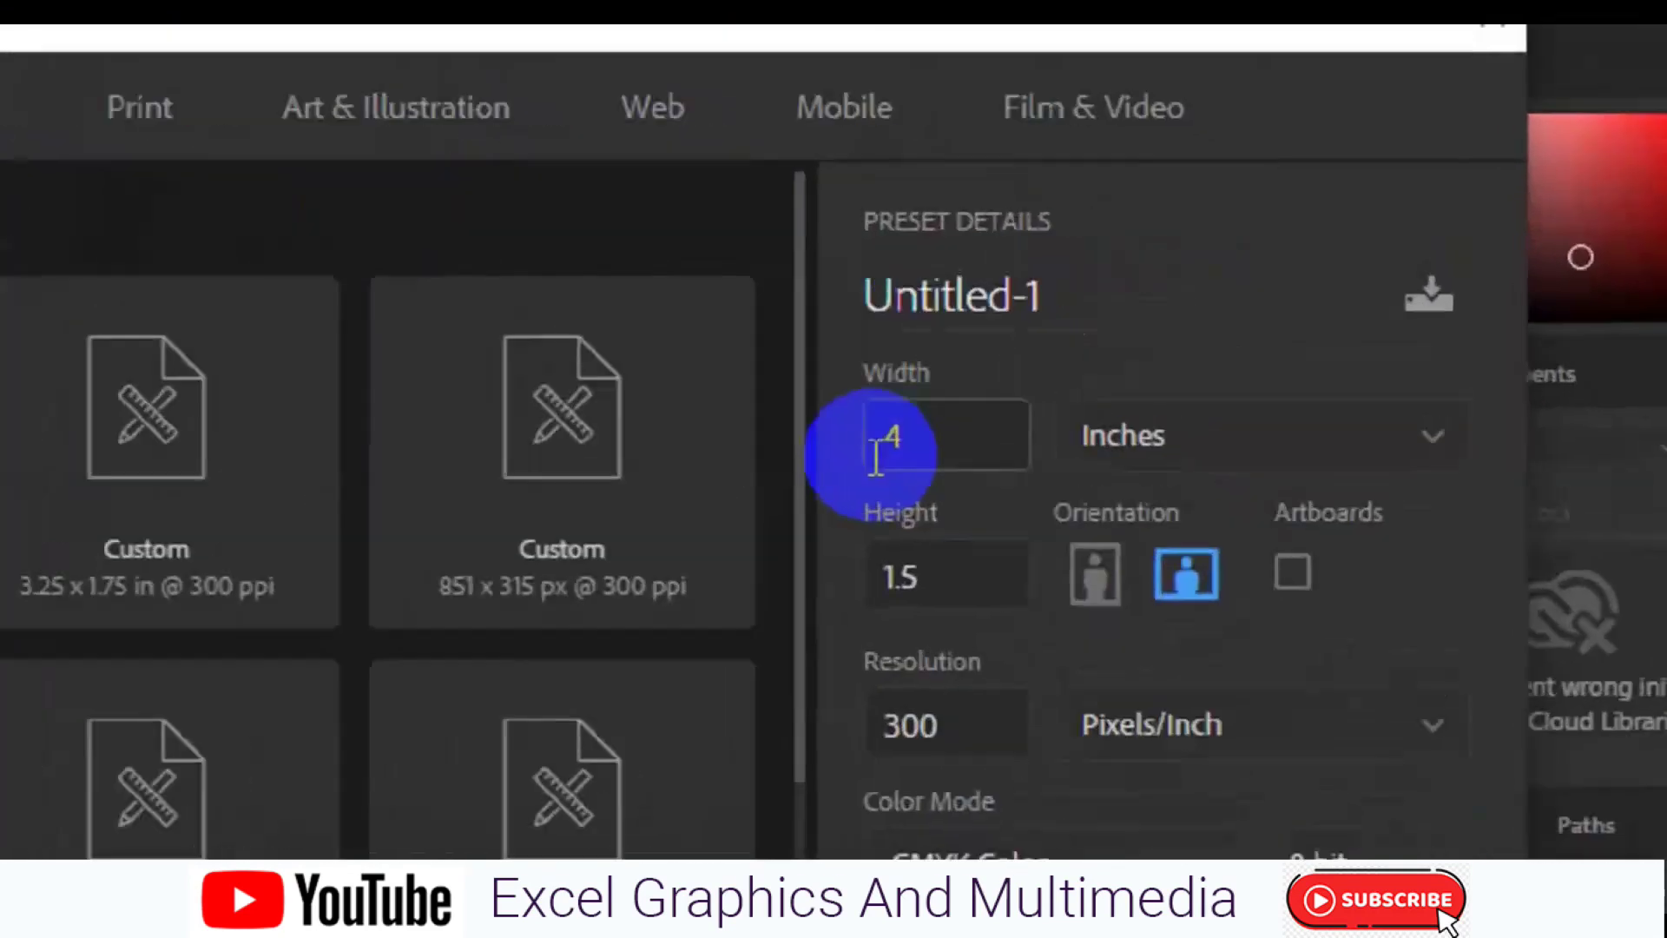
double_click(1023, 300)
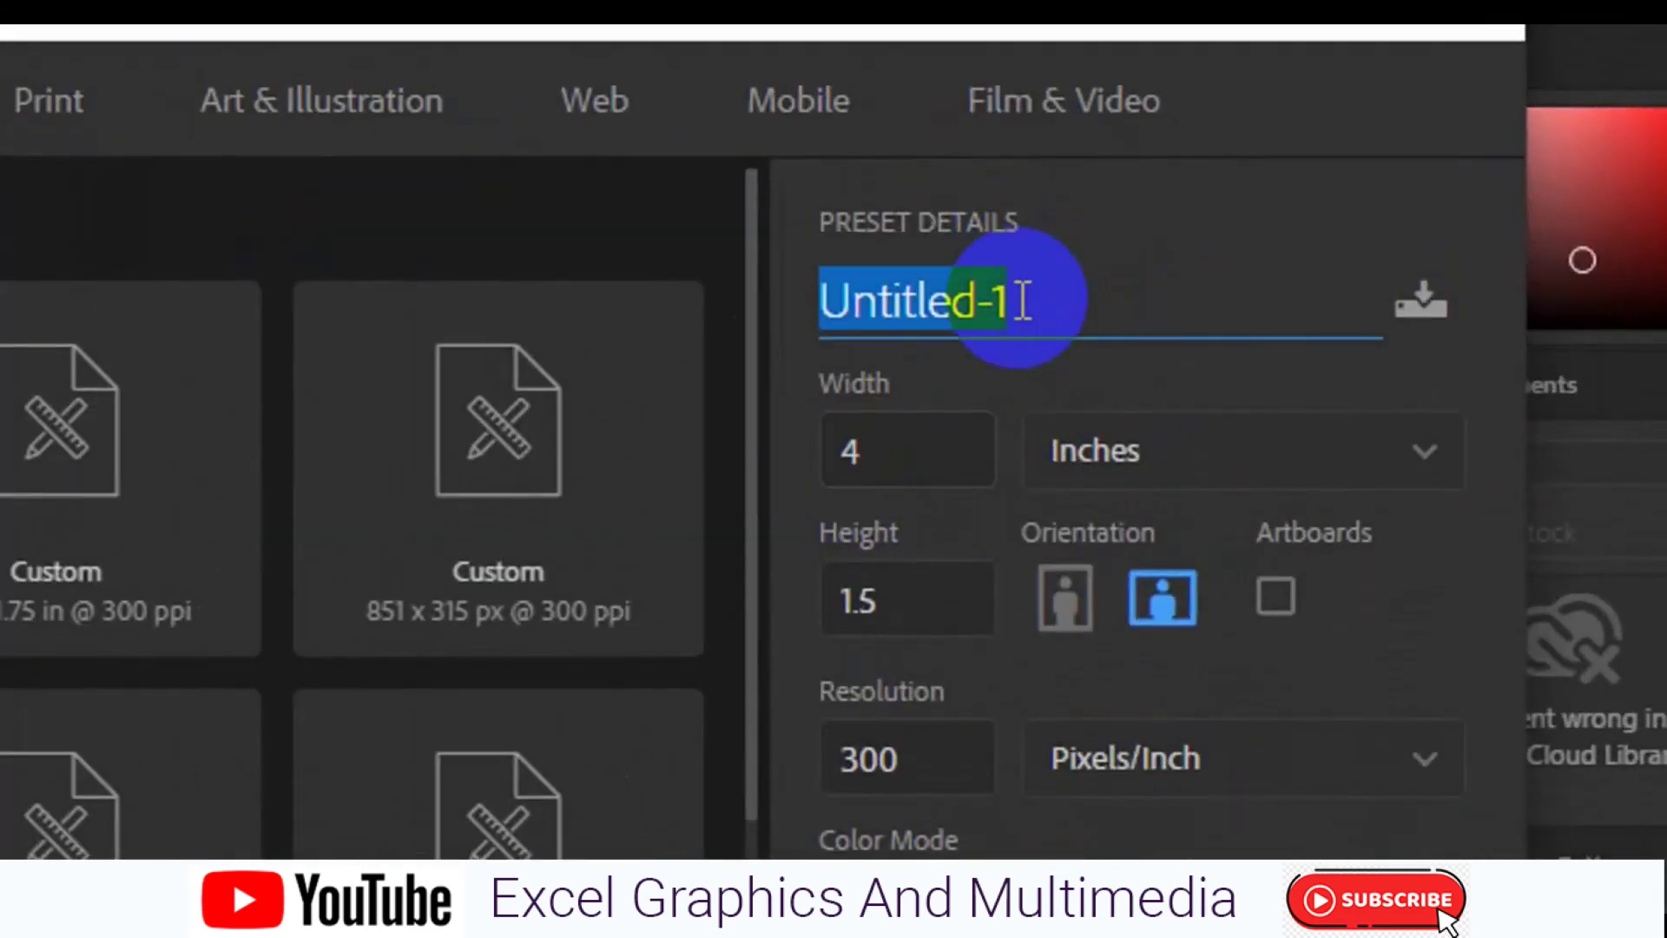
type("Food Fly")
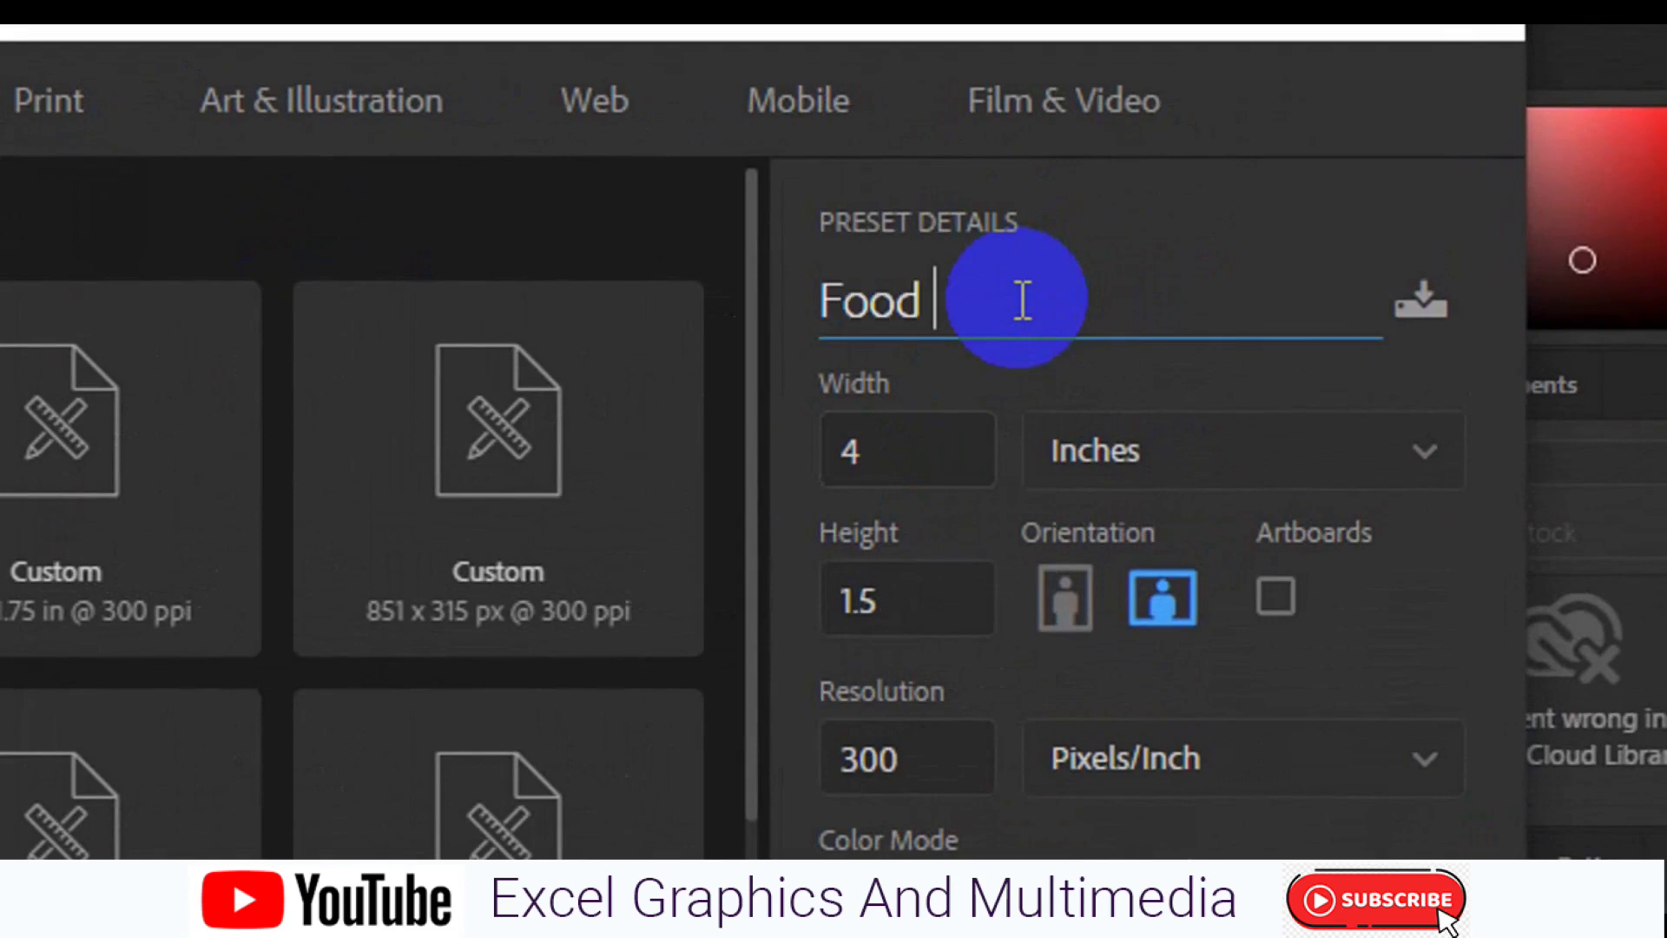
type("er")
key("Tab")
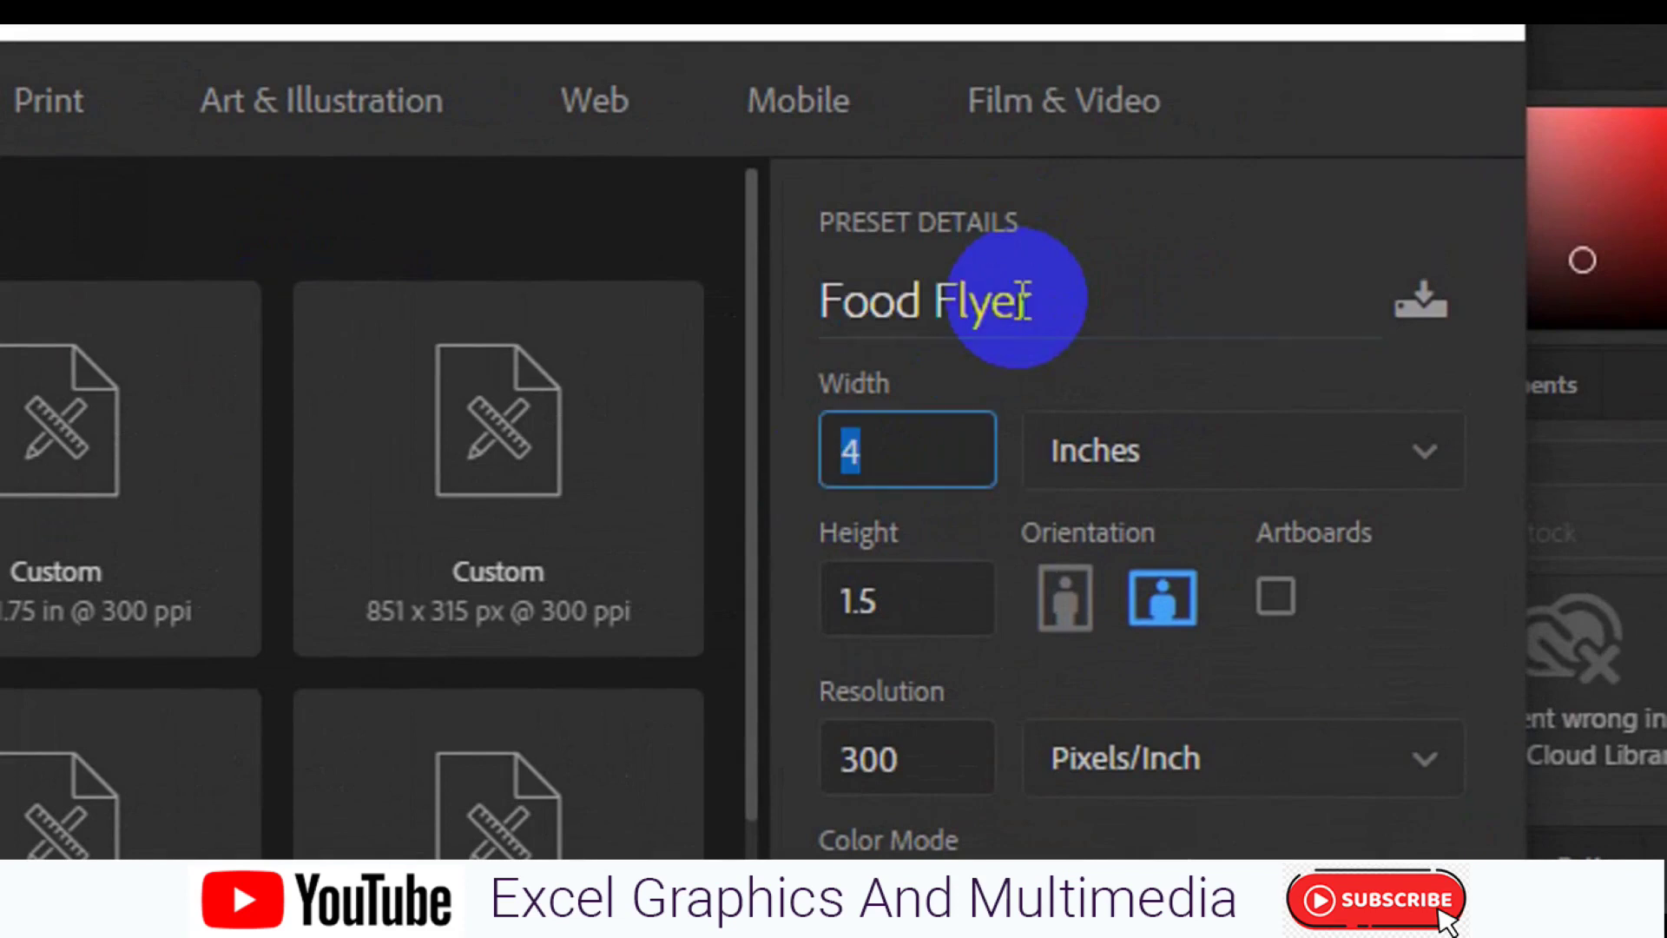
type("8.5")
key("Tab")
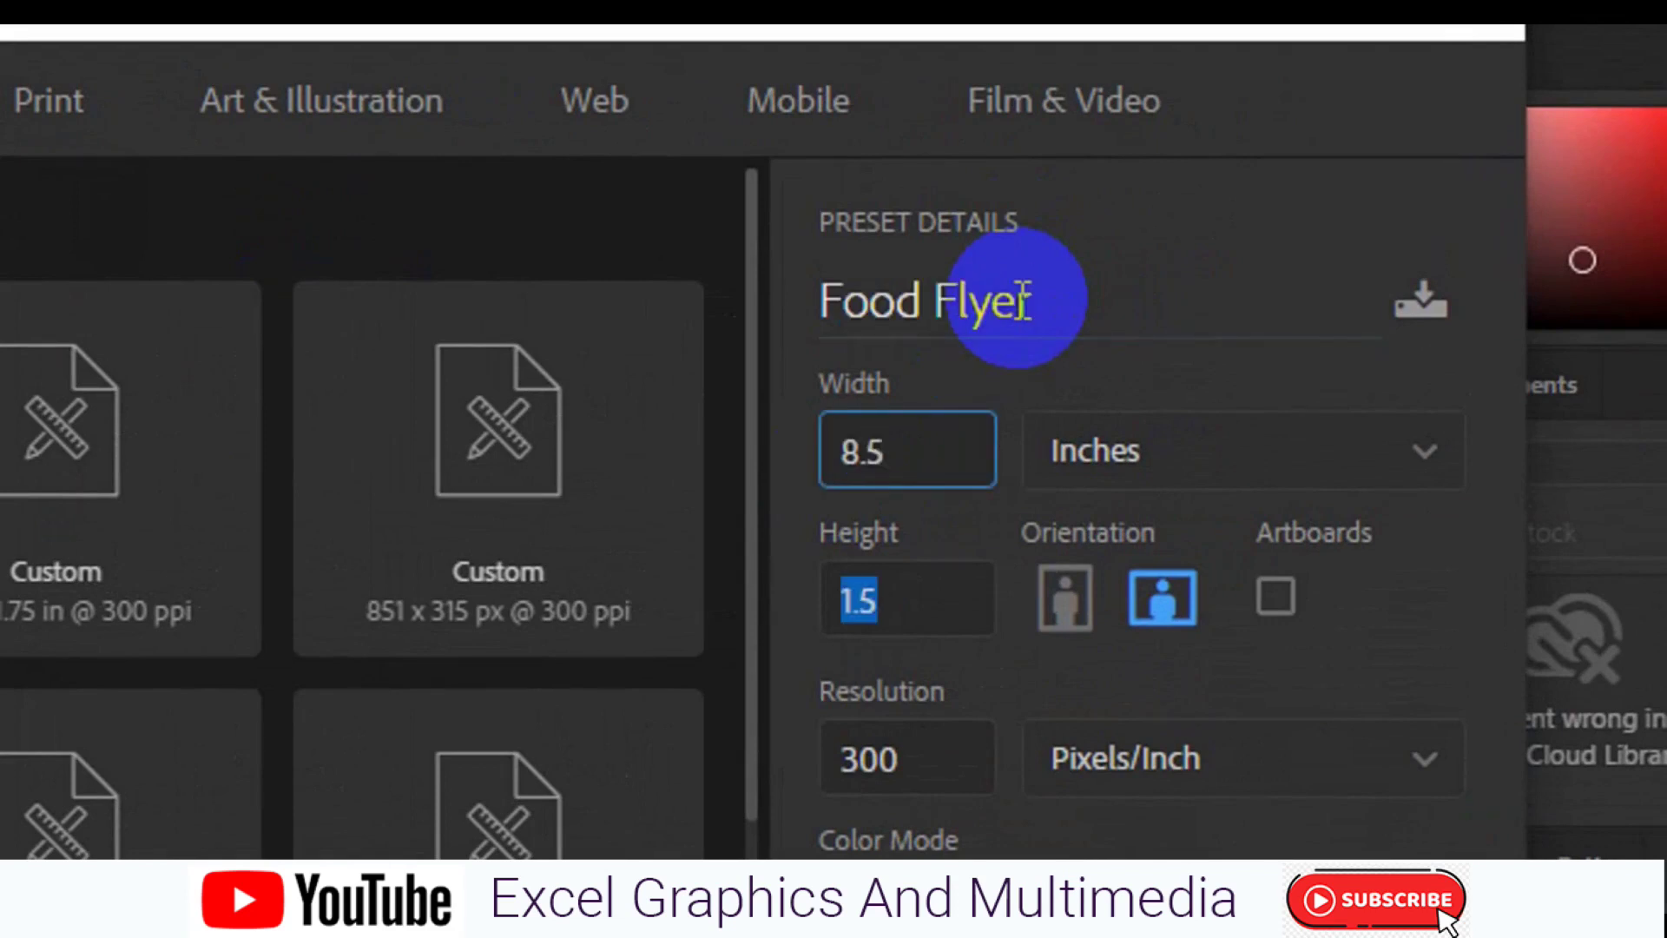
type("11")
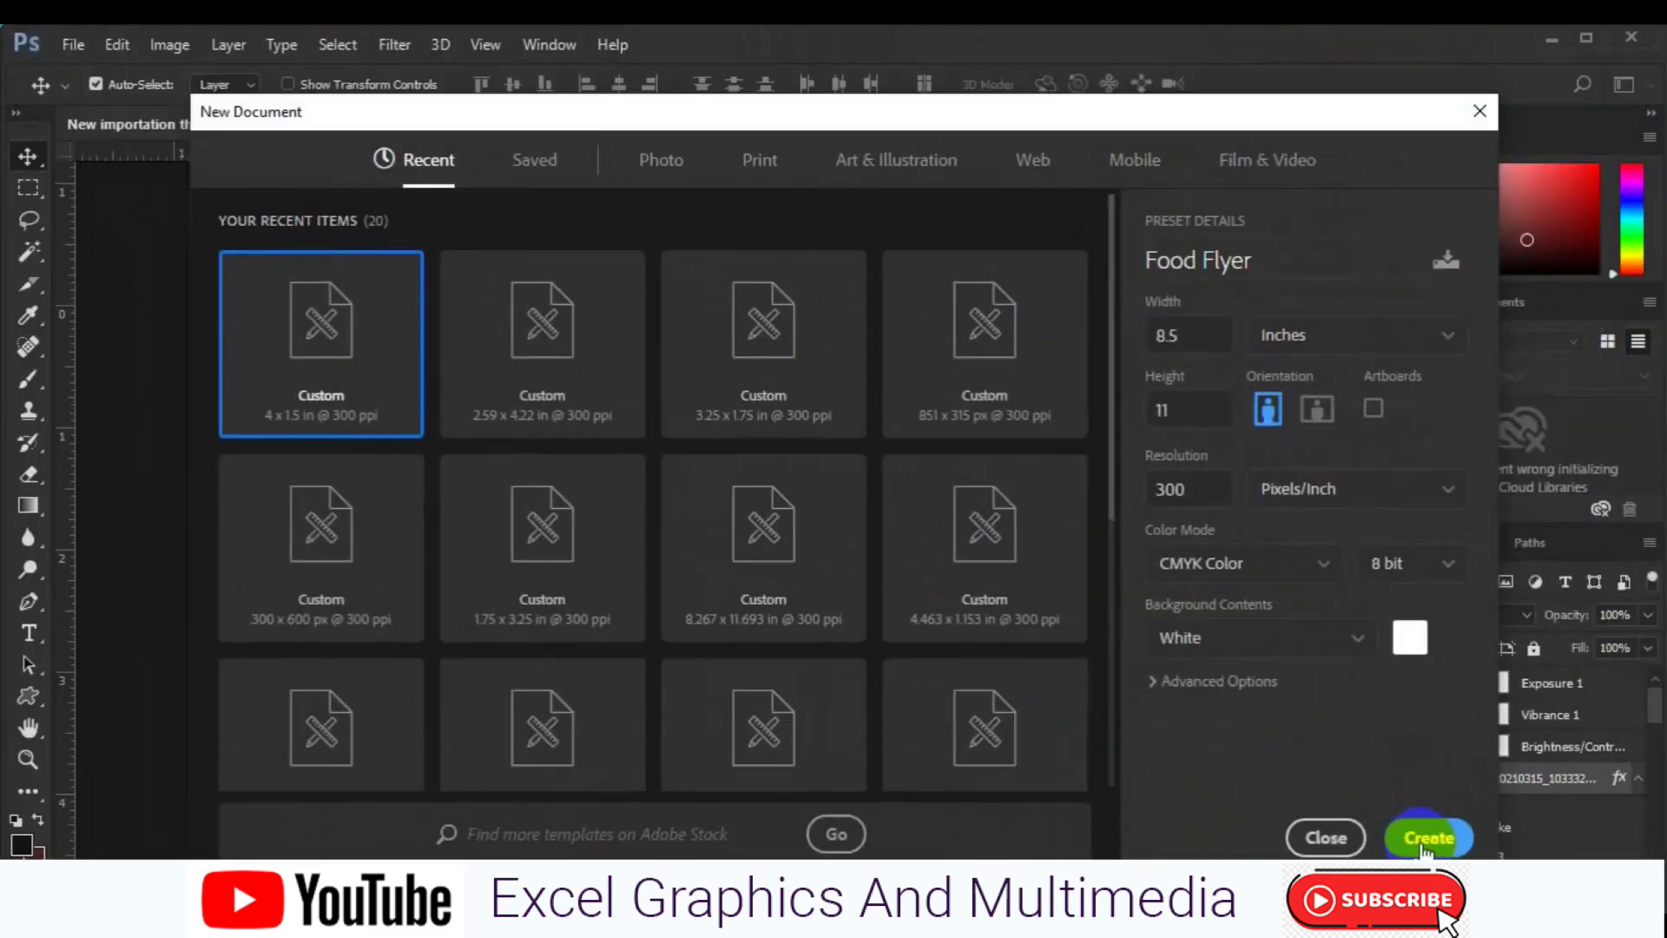
left_click(1285, 799)
key("ctrl+minus")
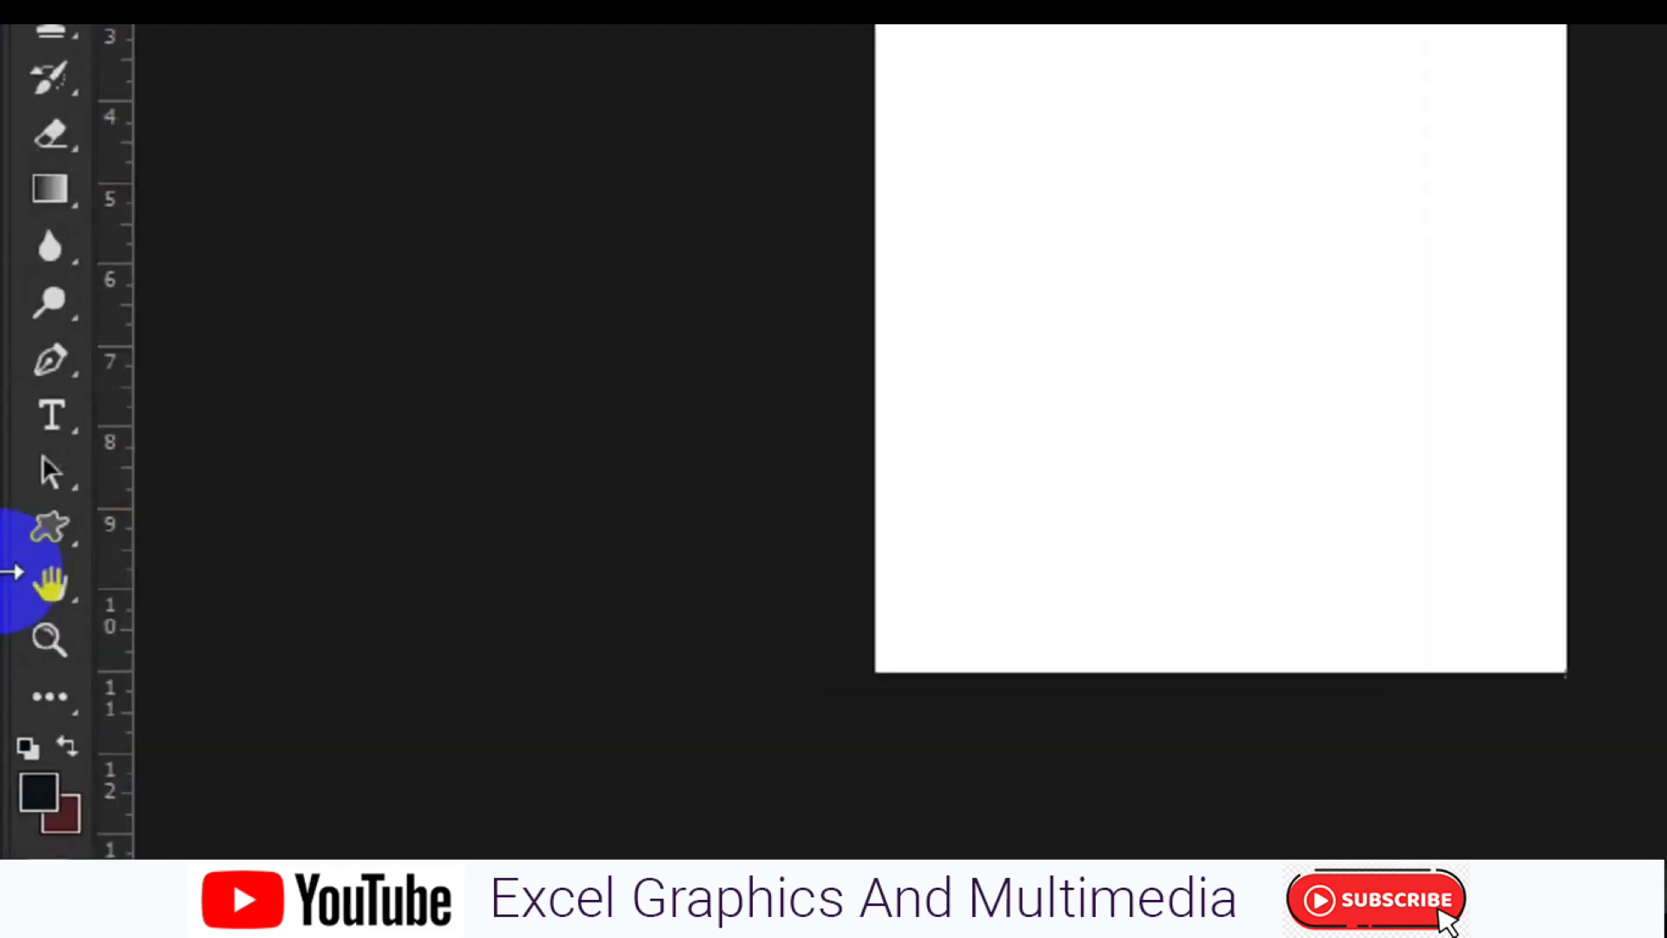
Select the plain Rectangle Tool from the shape tools.
right_click(57, 497)
left_click(153, 481)
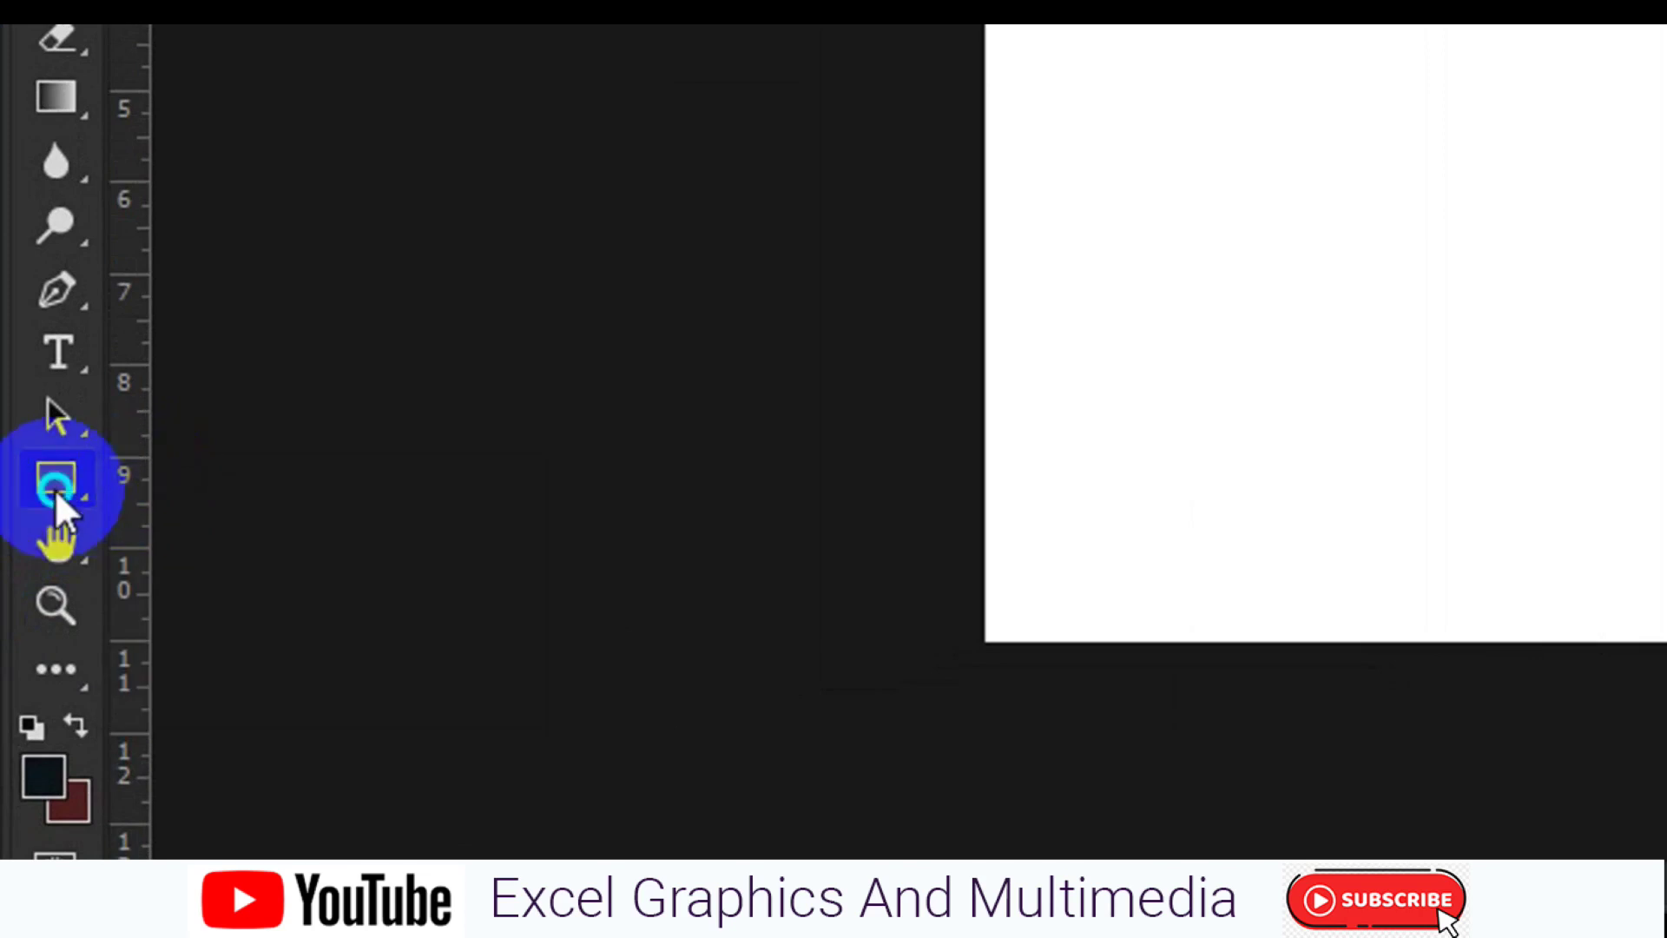
right_click(55, 488)
left_click(62, 482)
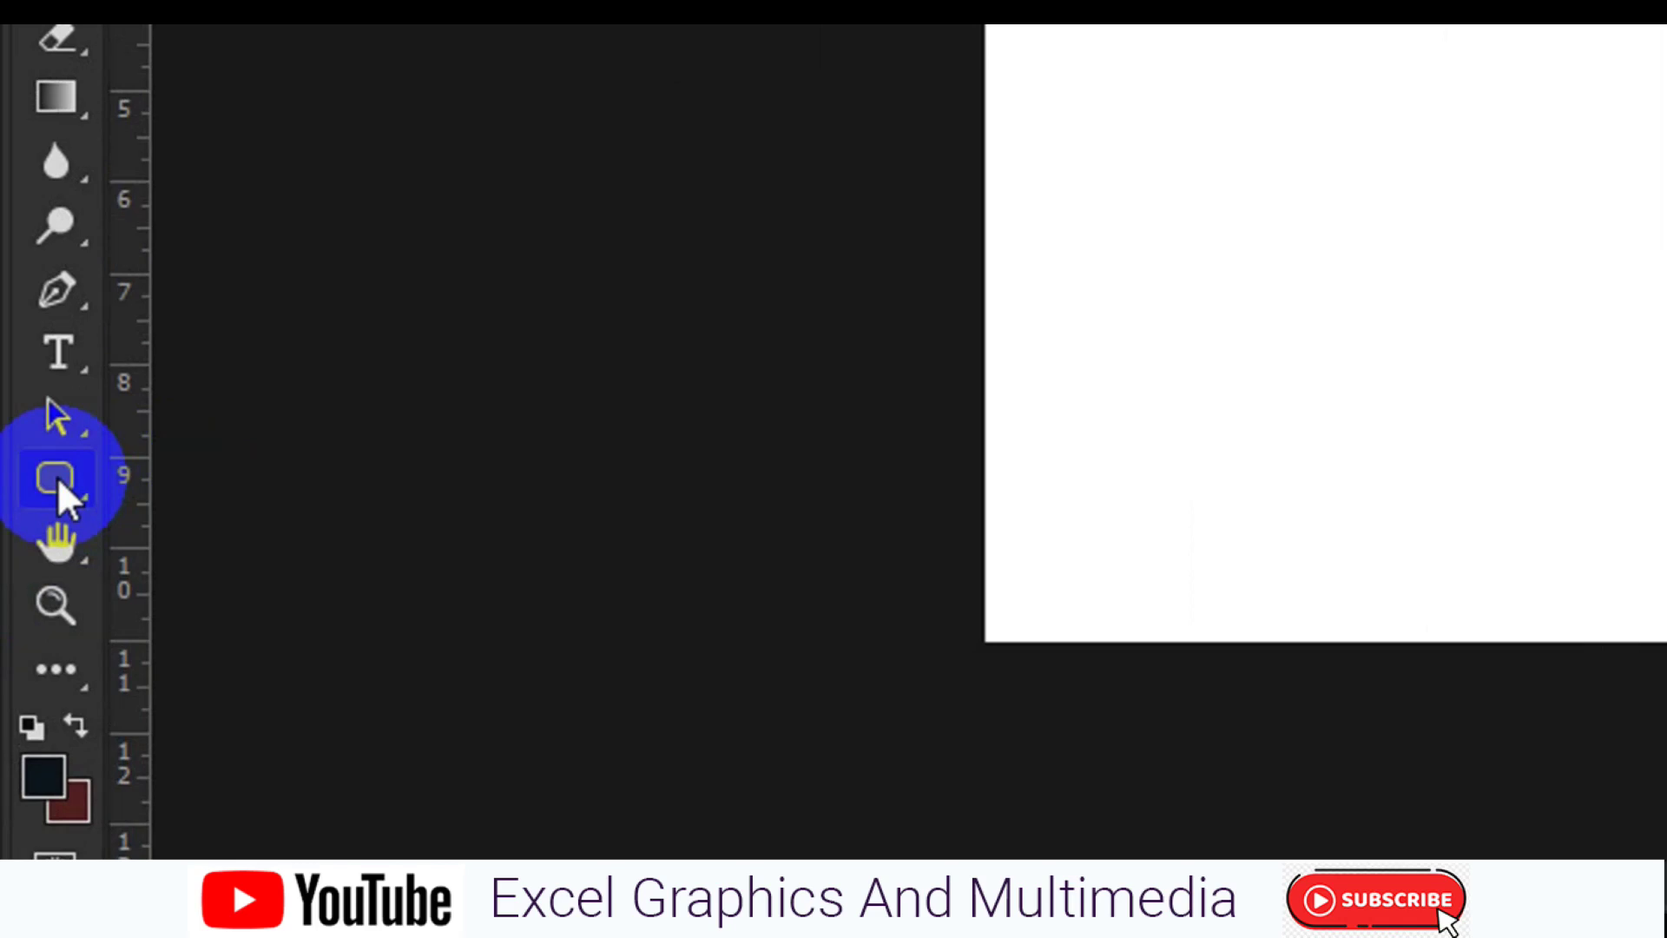
right_click(57, 477)
left_click(253, 476)
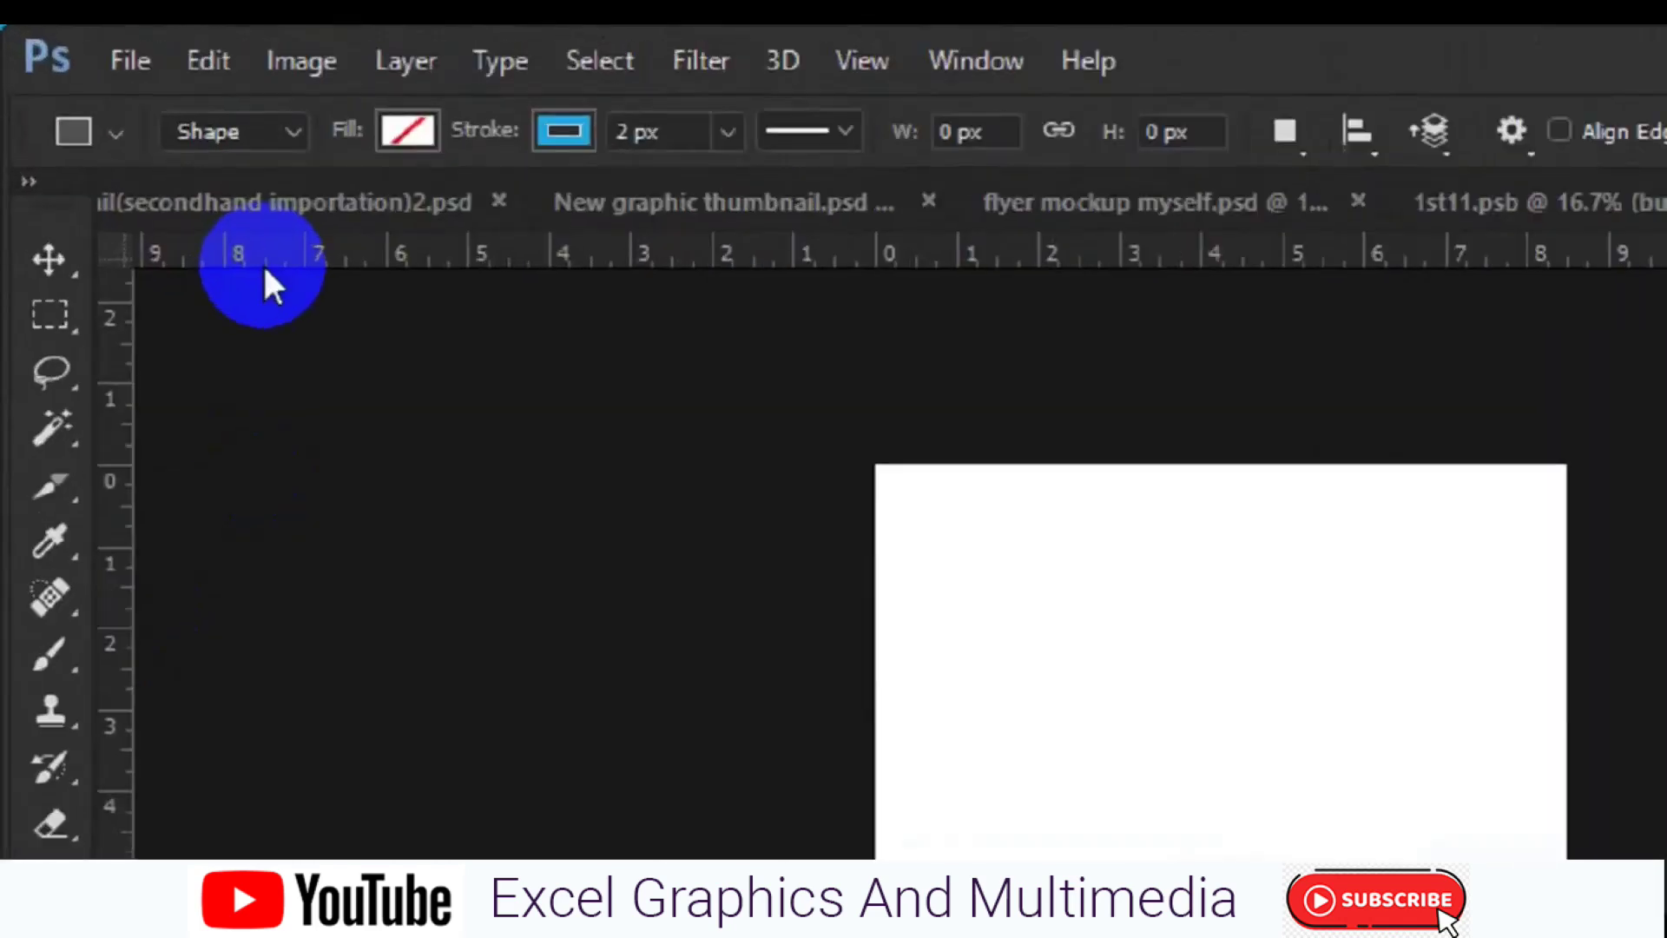
Draw a grey-filled, no-stroke rectangle from the page's top-left corner.
left_click(408, 130)
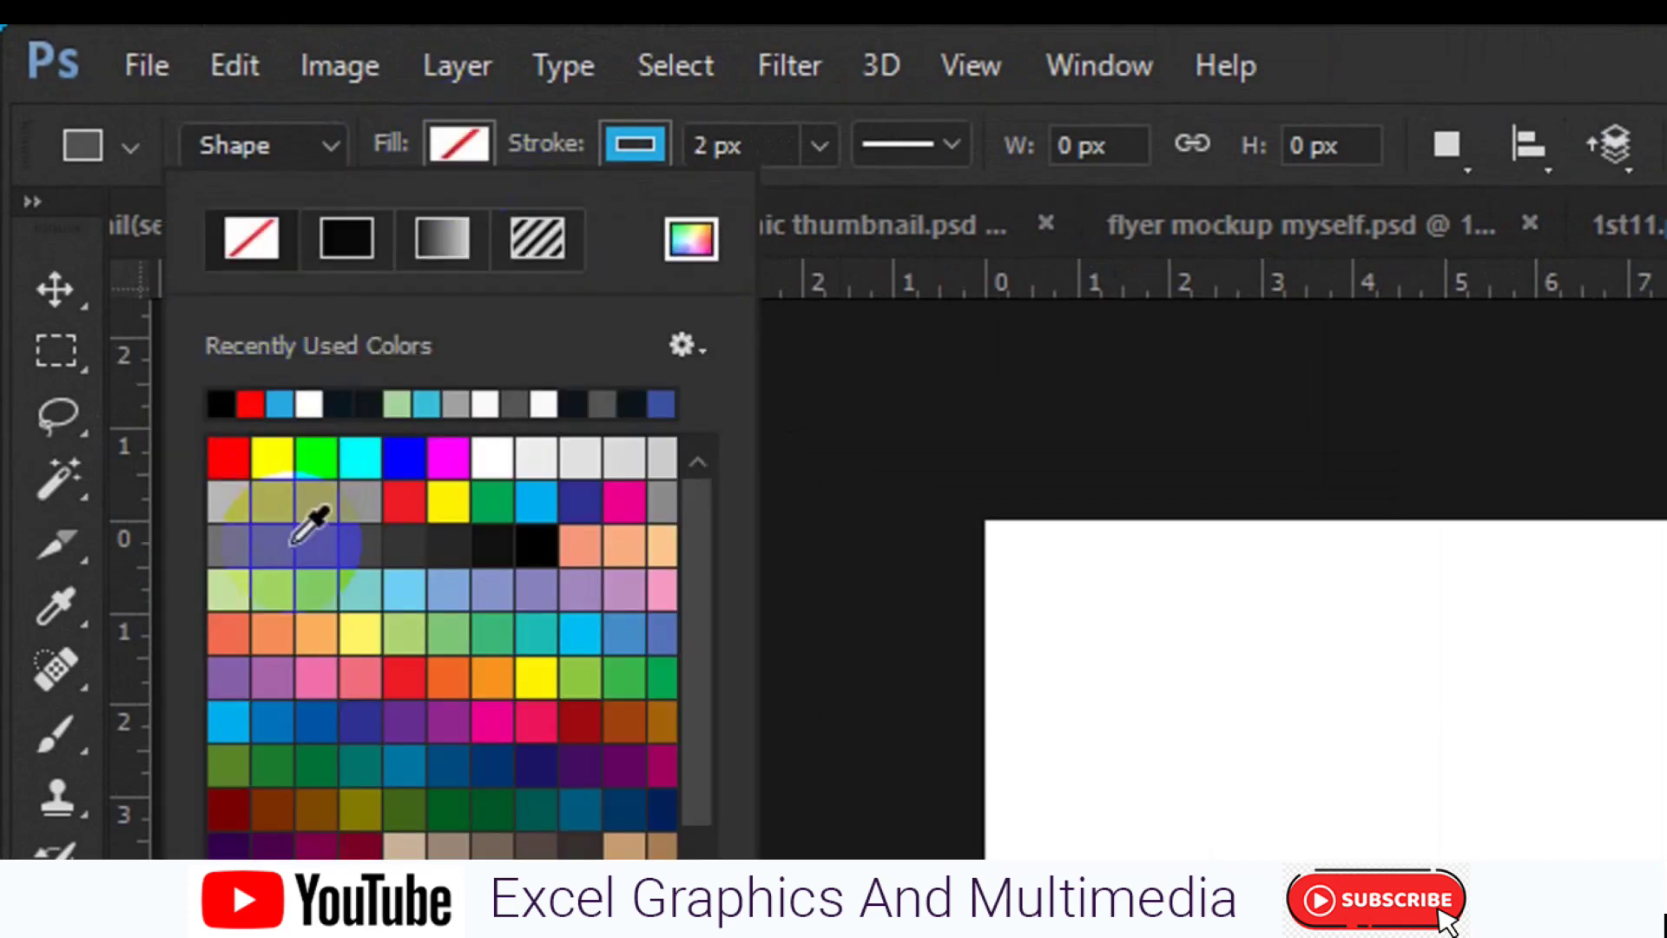
left_click(294, 540)
left_click(637, 149)
left_click(418, 234)
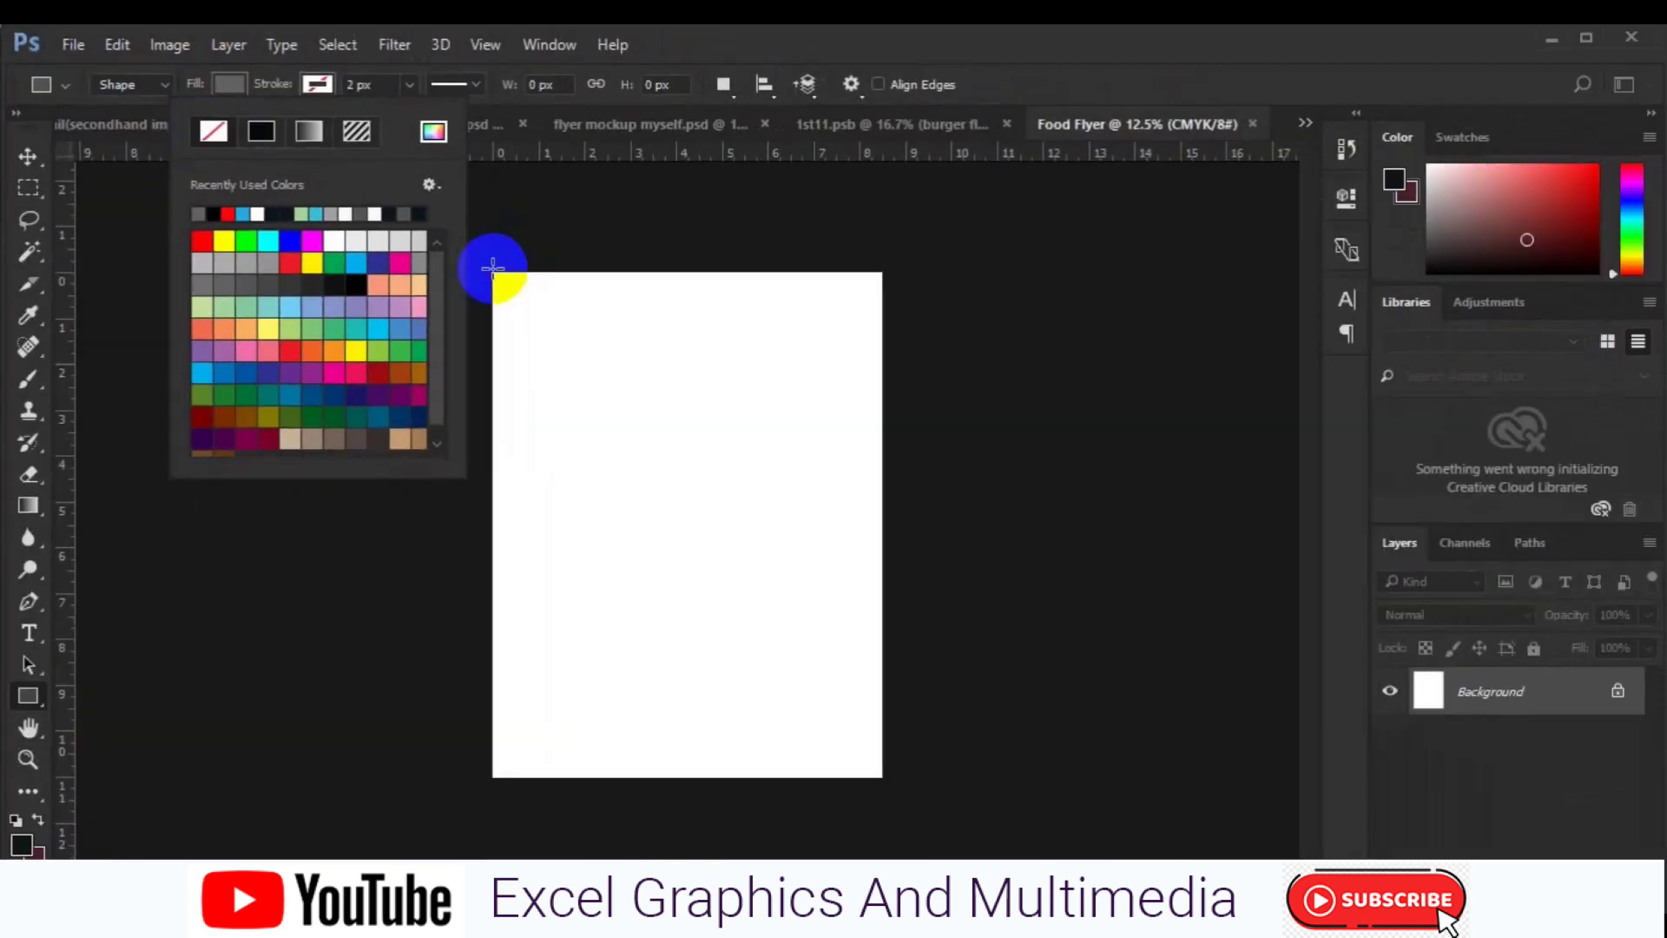
left_click_drag(491, 267, 631, 482)
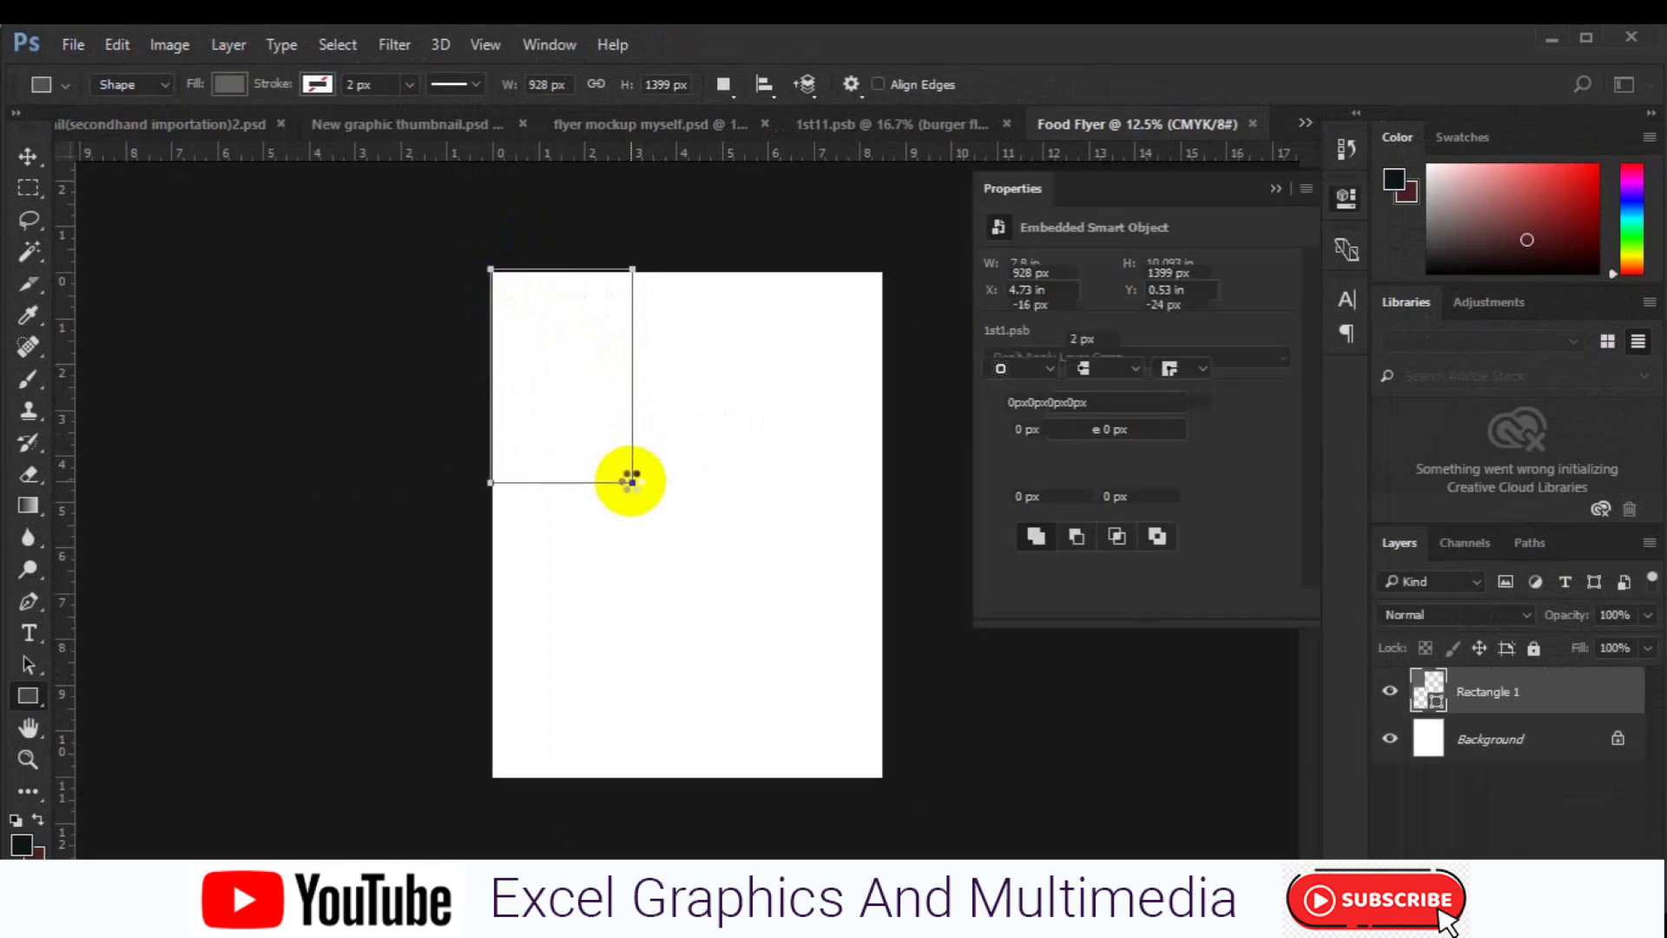
key("v")
key("ctrl+t")
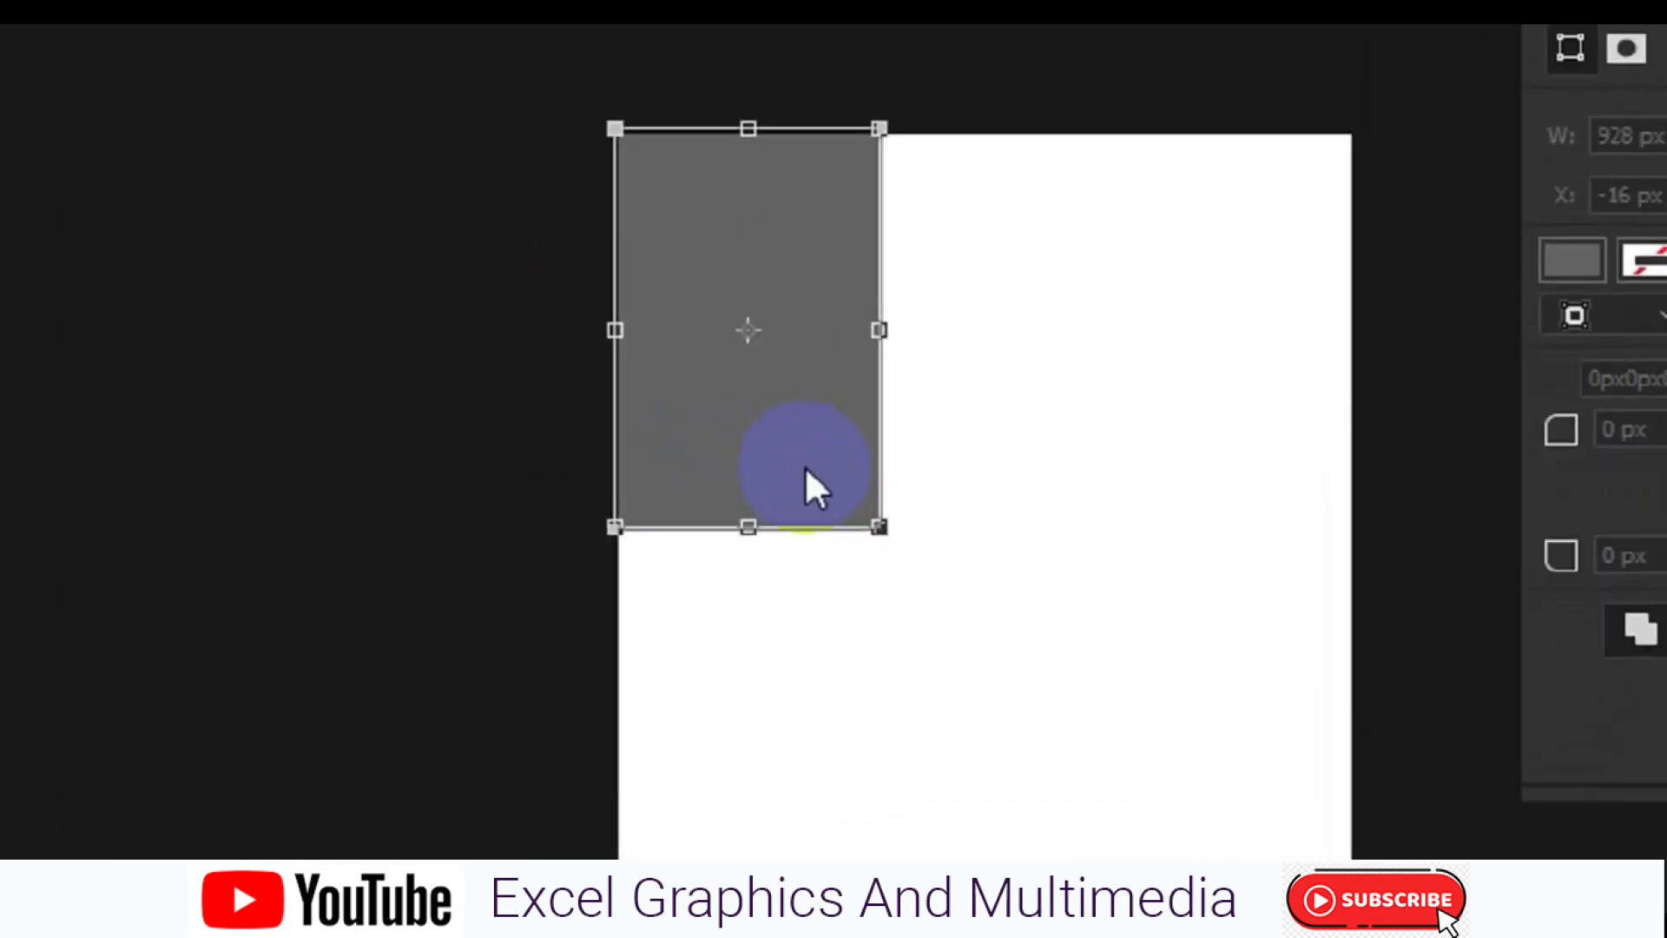
Skew the grey rectangle by sliding its bottom edge right, accepting conversion to a path.
right_click(593, 449)
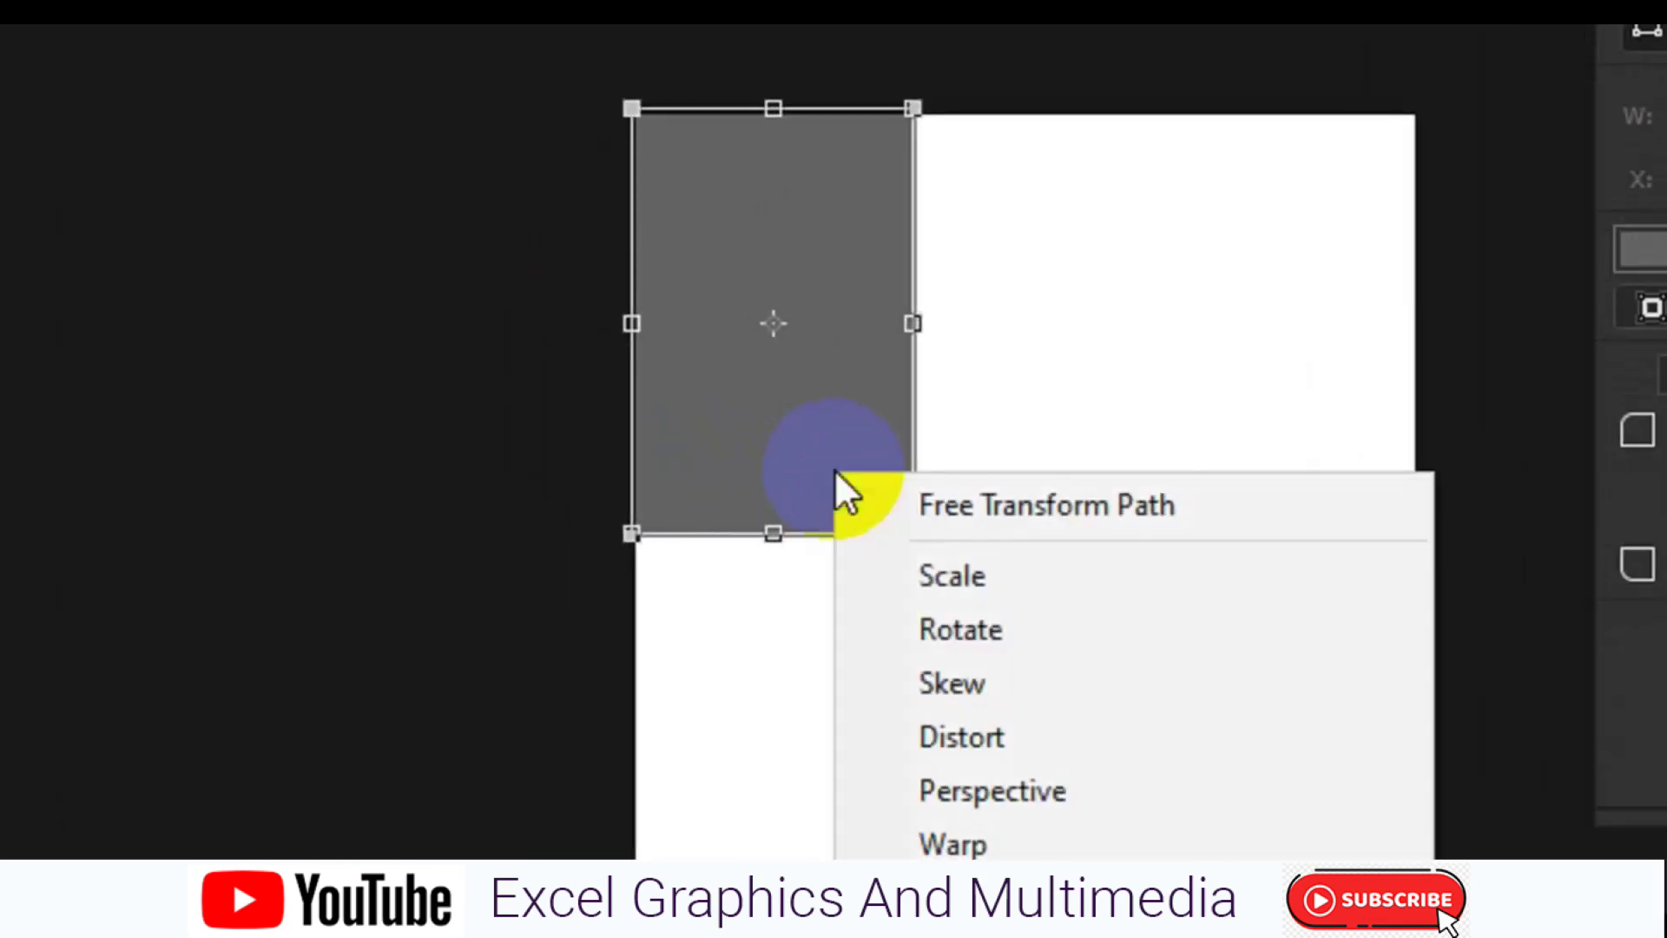
left_click(965, 670)
left_click_drag(774, 533, 952, 534)
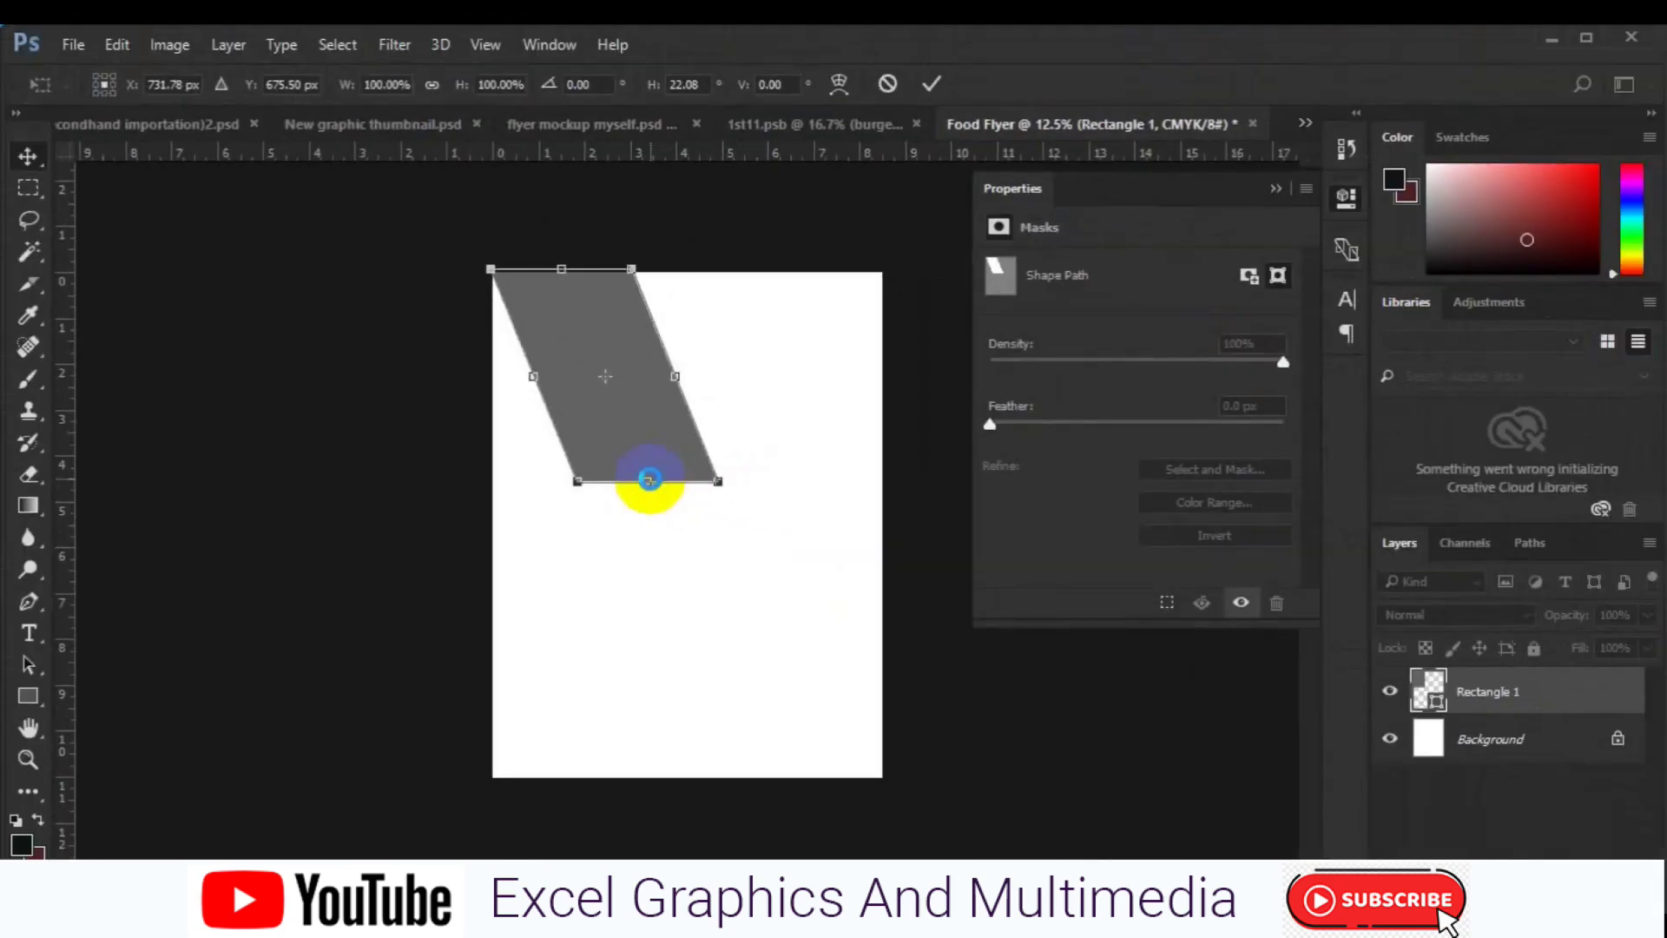
key("Return")
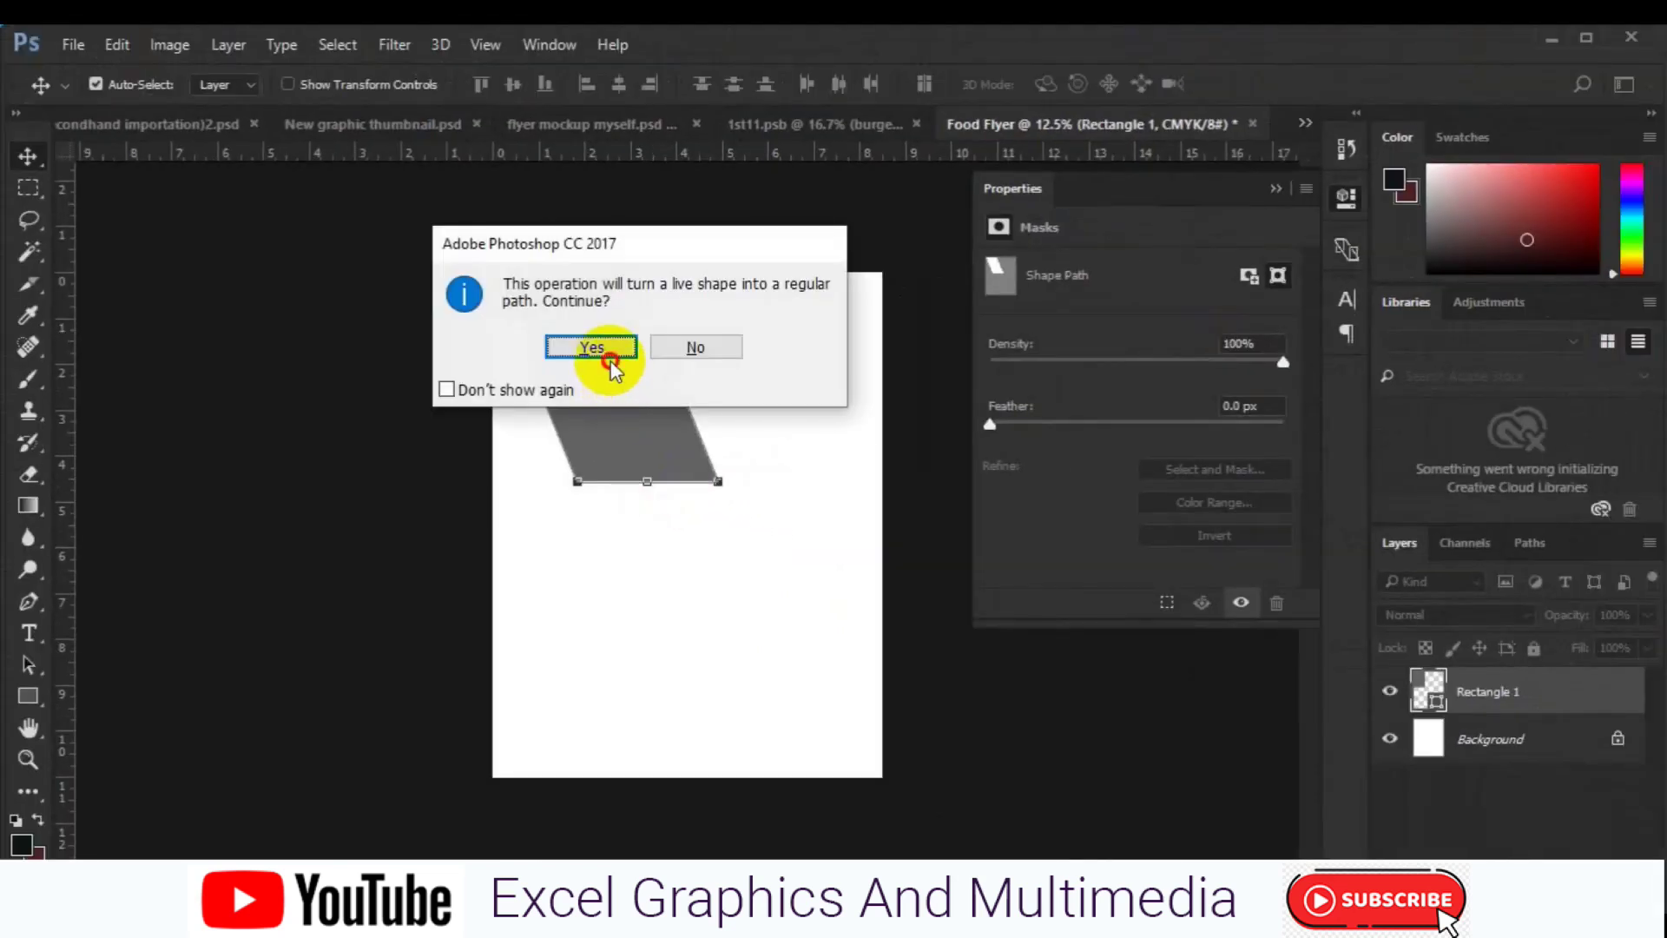
left_click(608, 355)
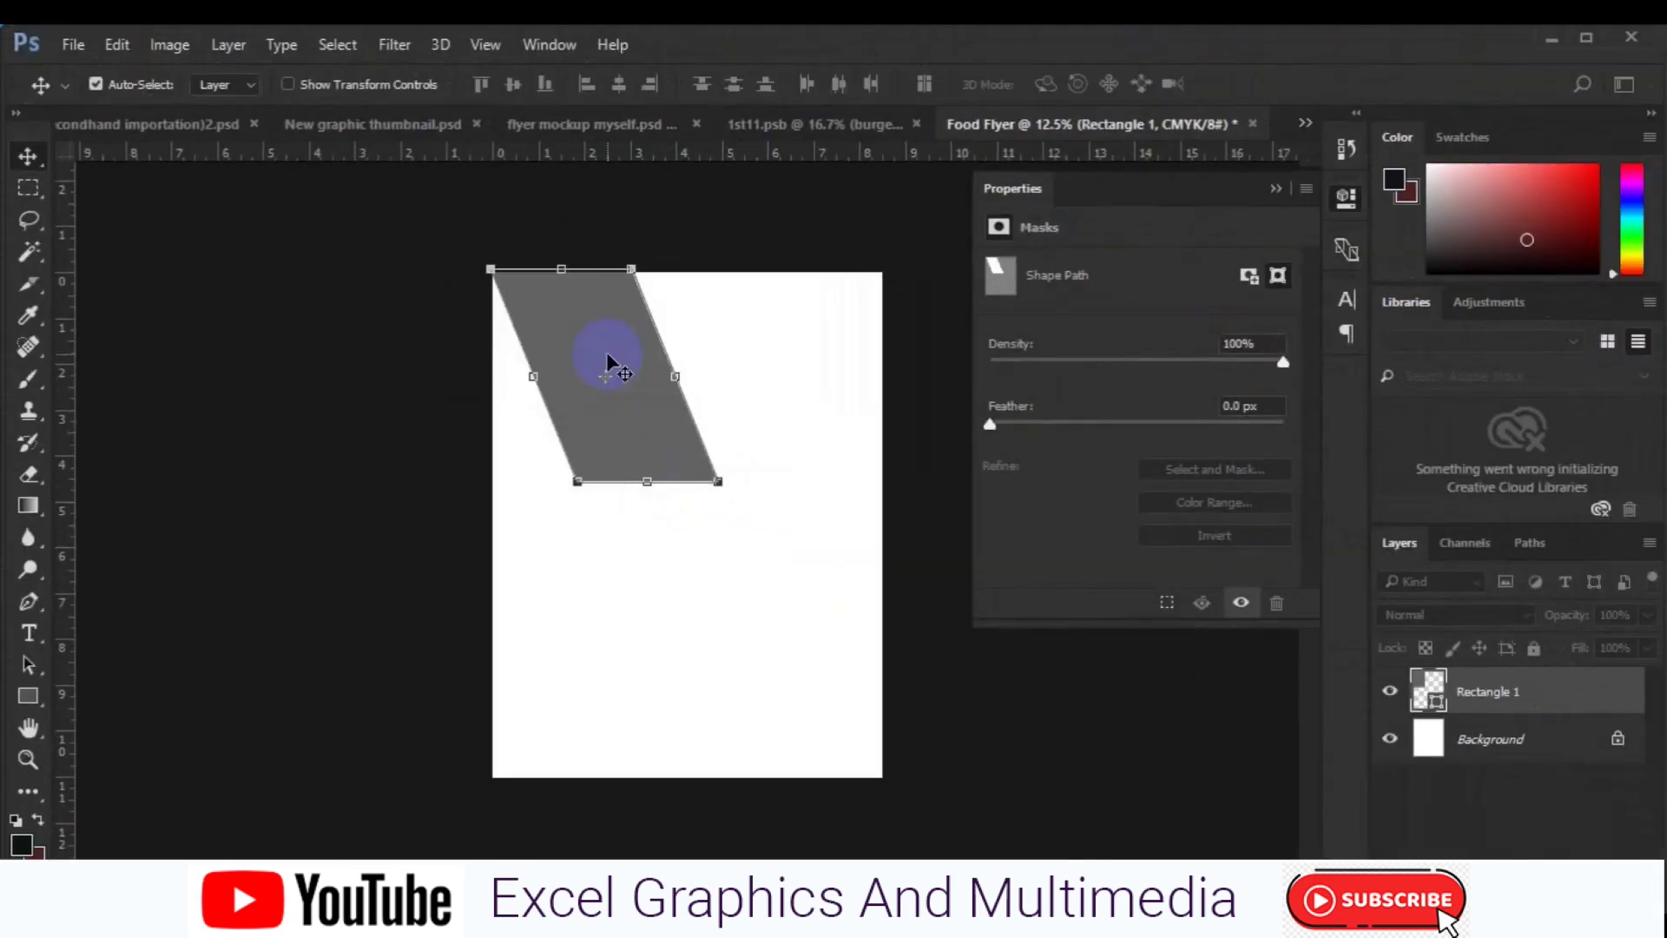
Centre the skewed band horizontally on the page and select the Background layer.
key("ctrl+a")
left_click(622, 91)
left_click(622, 91)
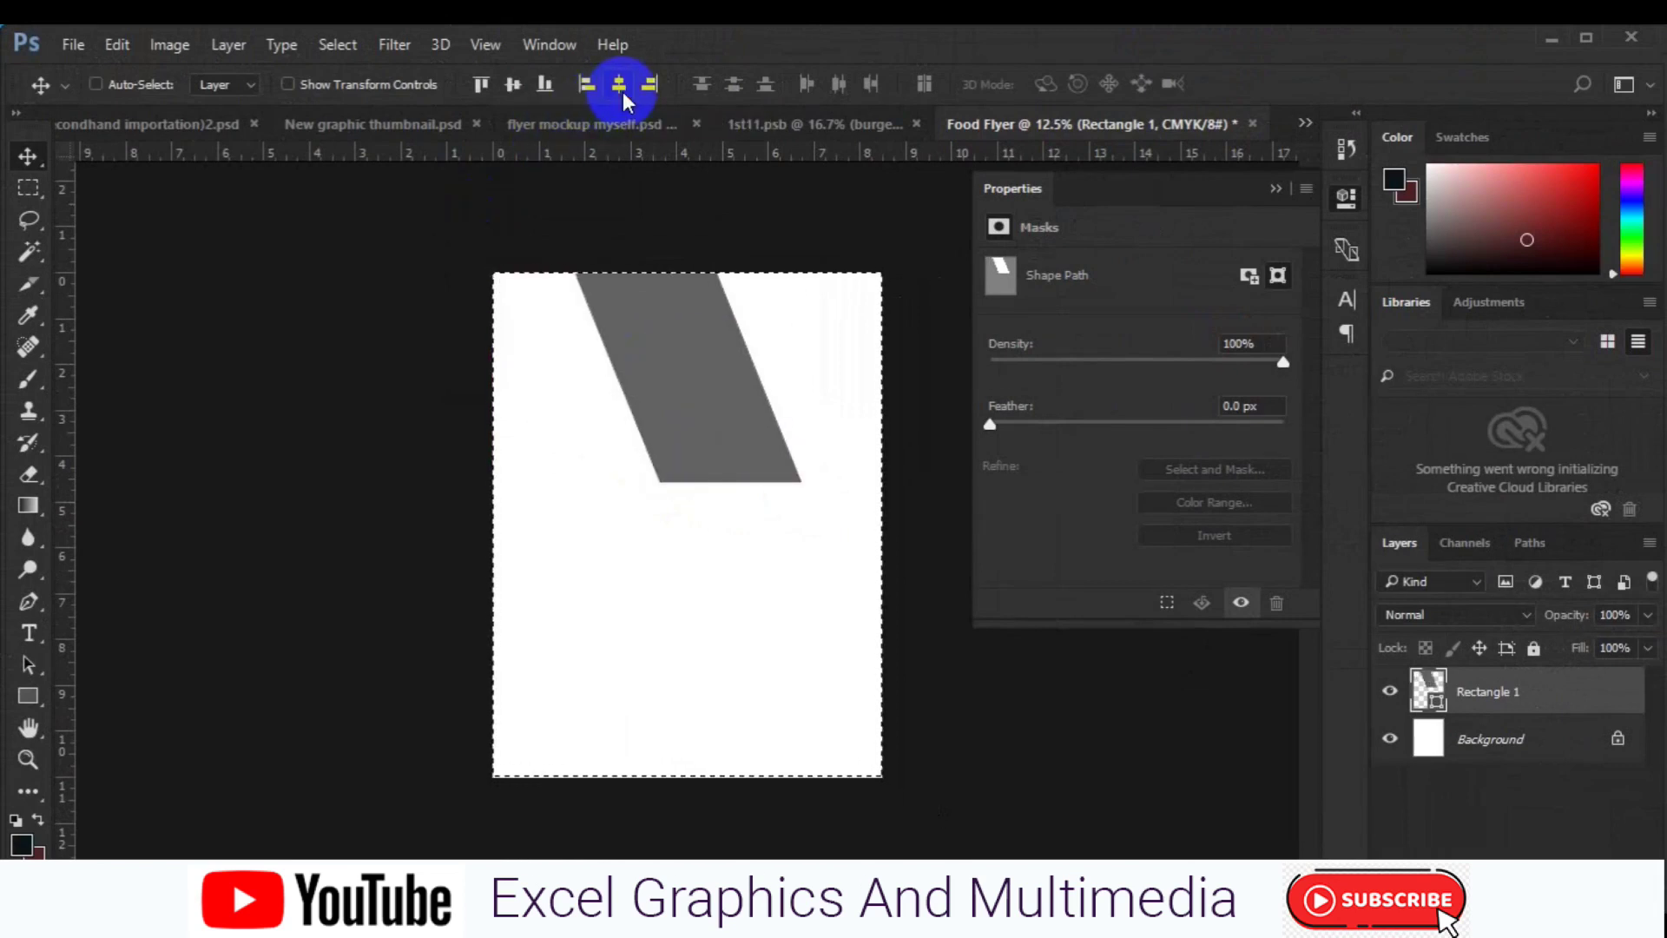
key("ctrl+plus")
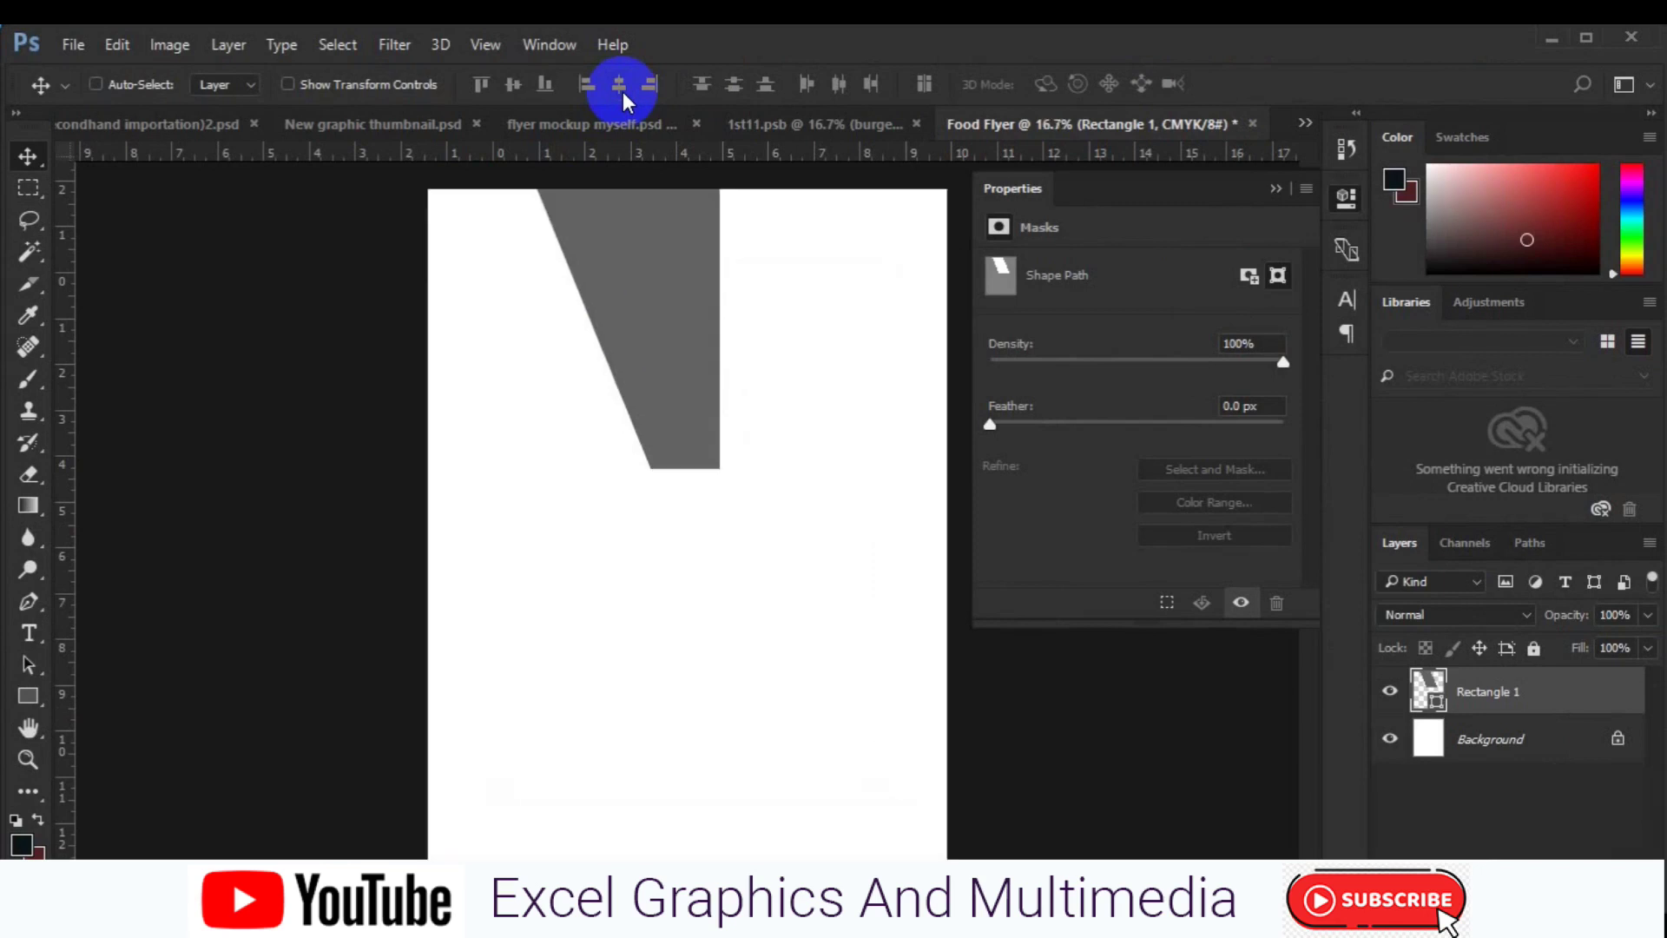
left_click(1276, 189)
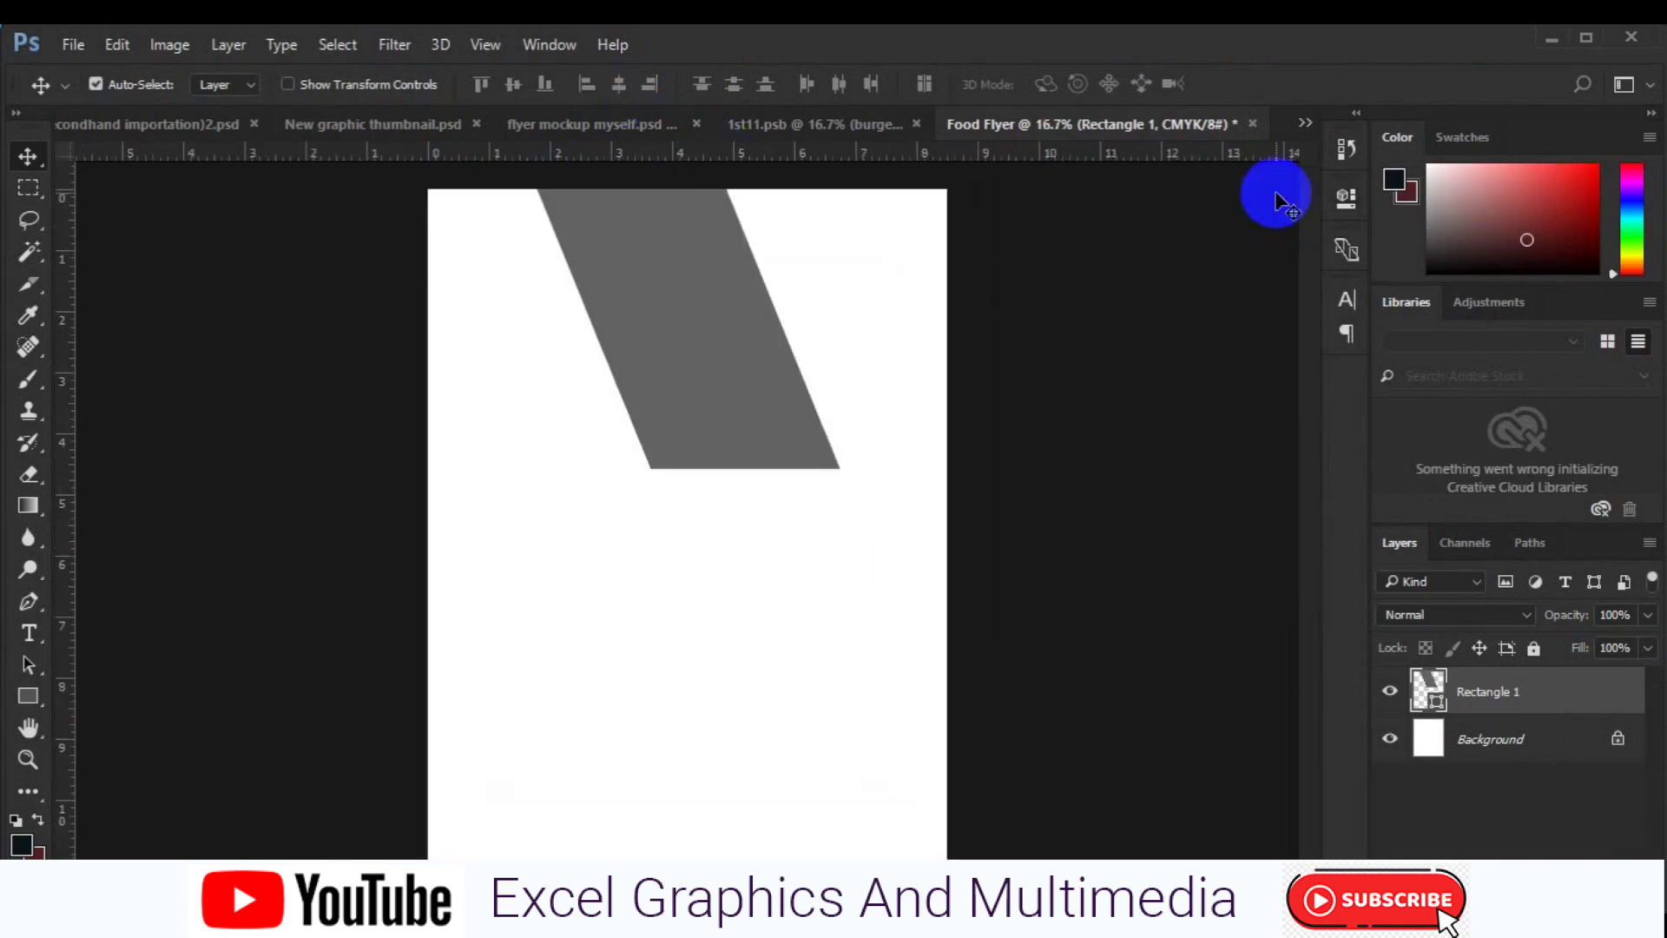
left_click(1476, 743)
key("ctrl+minus")
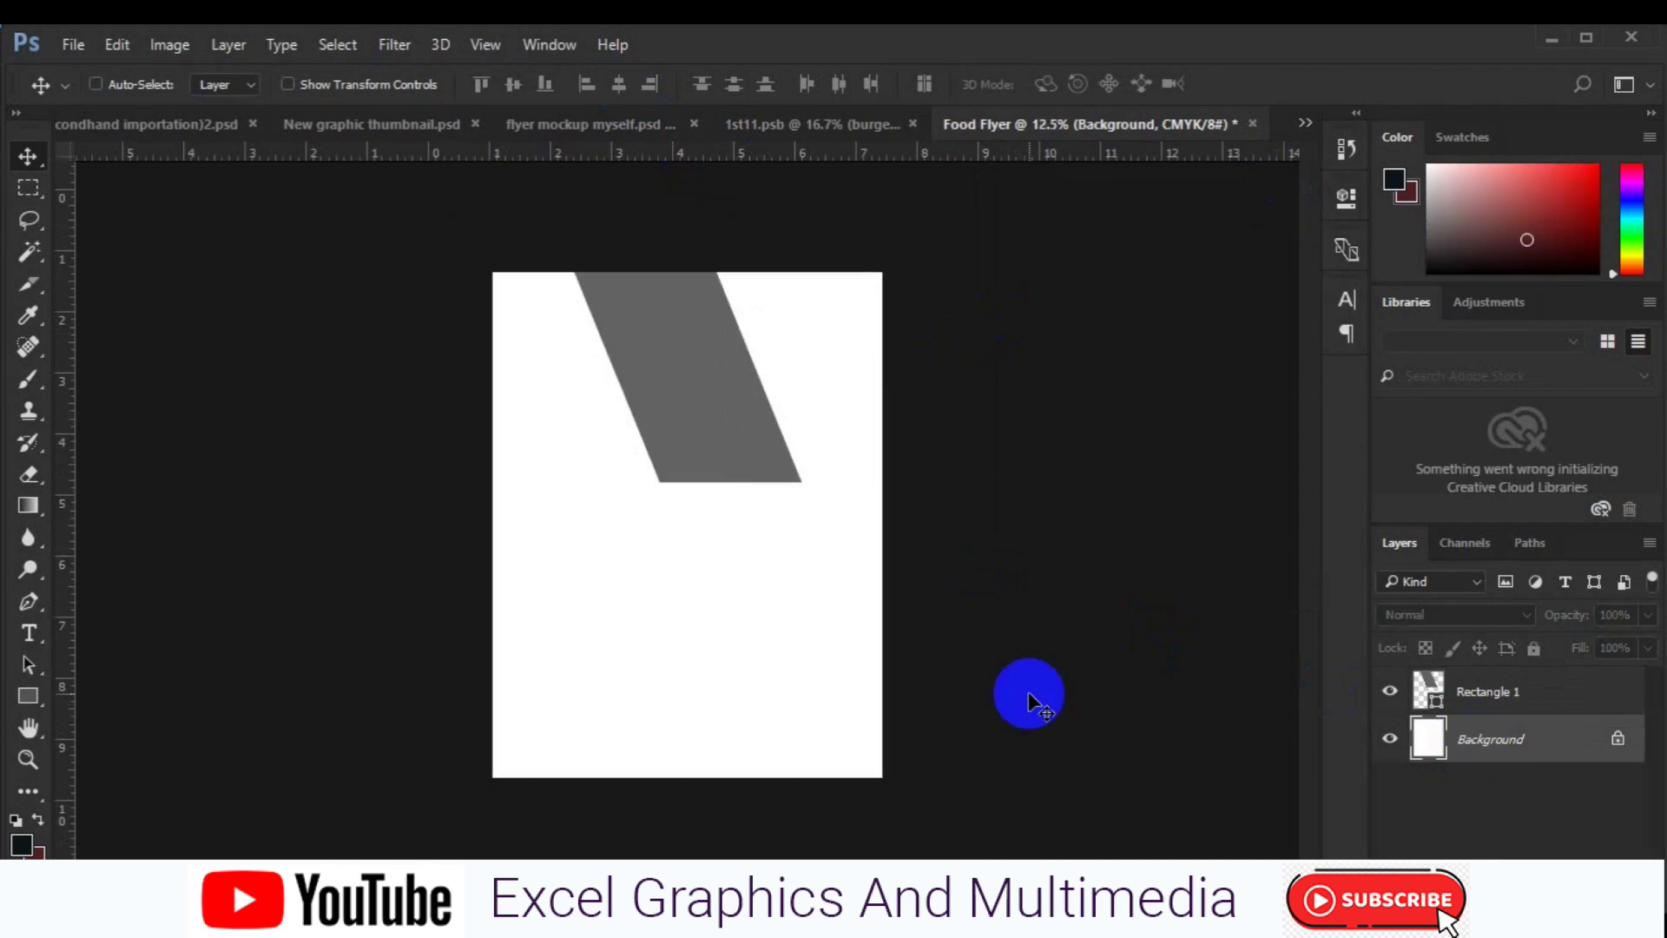
left_click(29, 601)
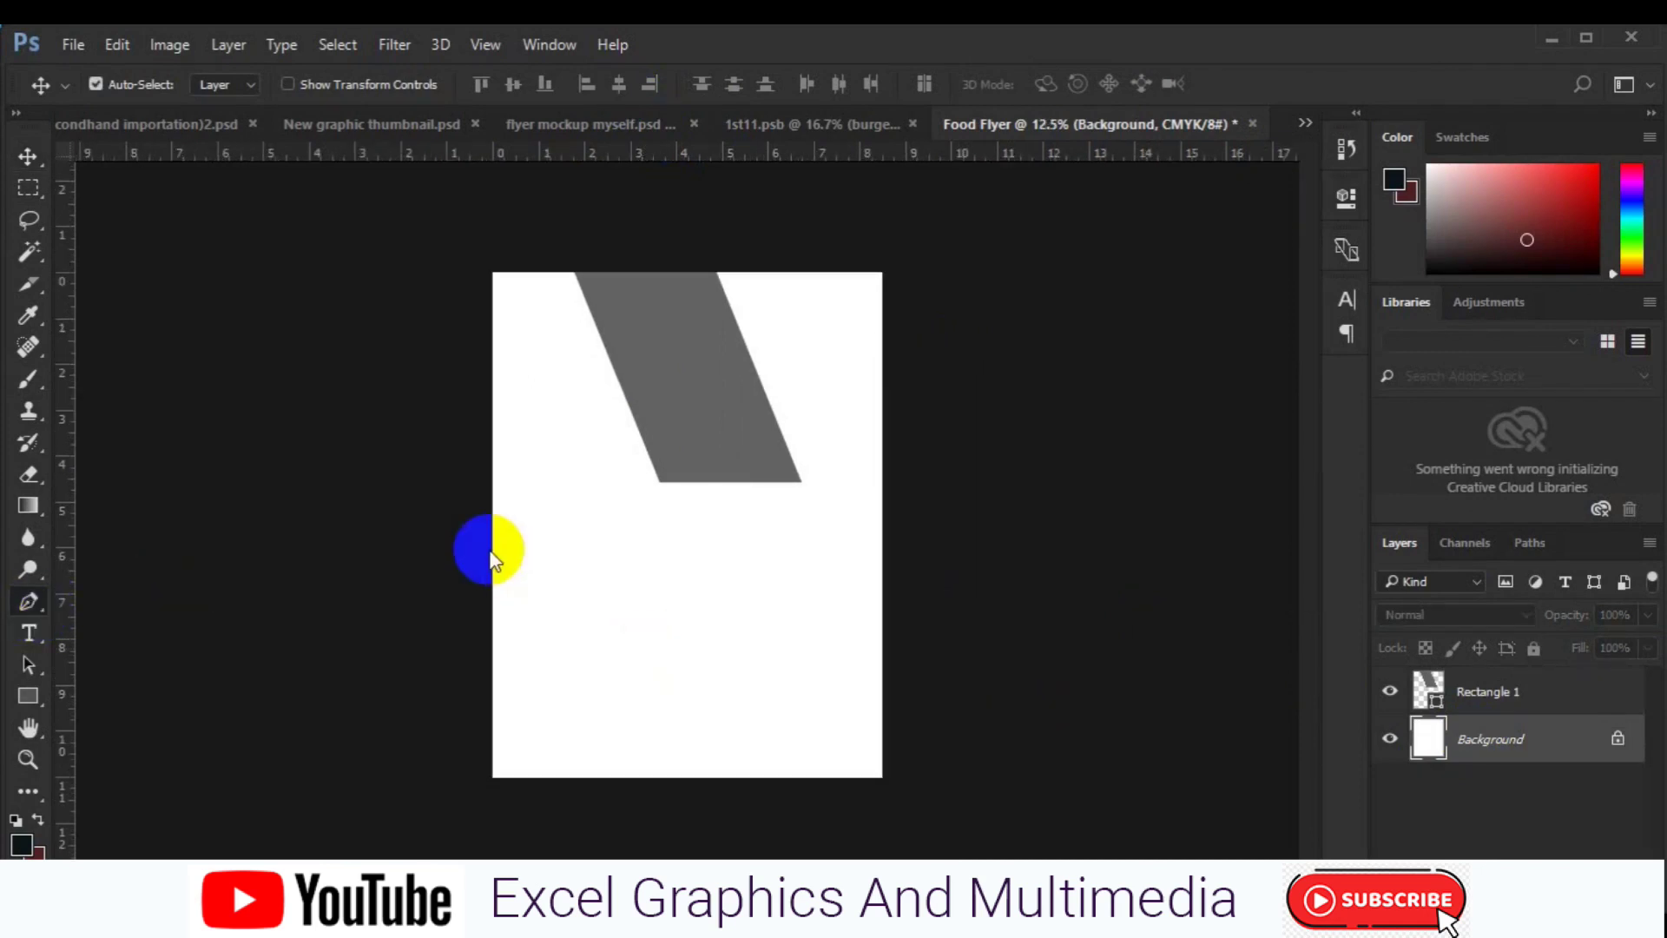
Draw a closed grey shape with a curved top covering the flyer's lower half.
left_click(883, 573)
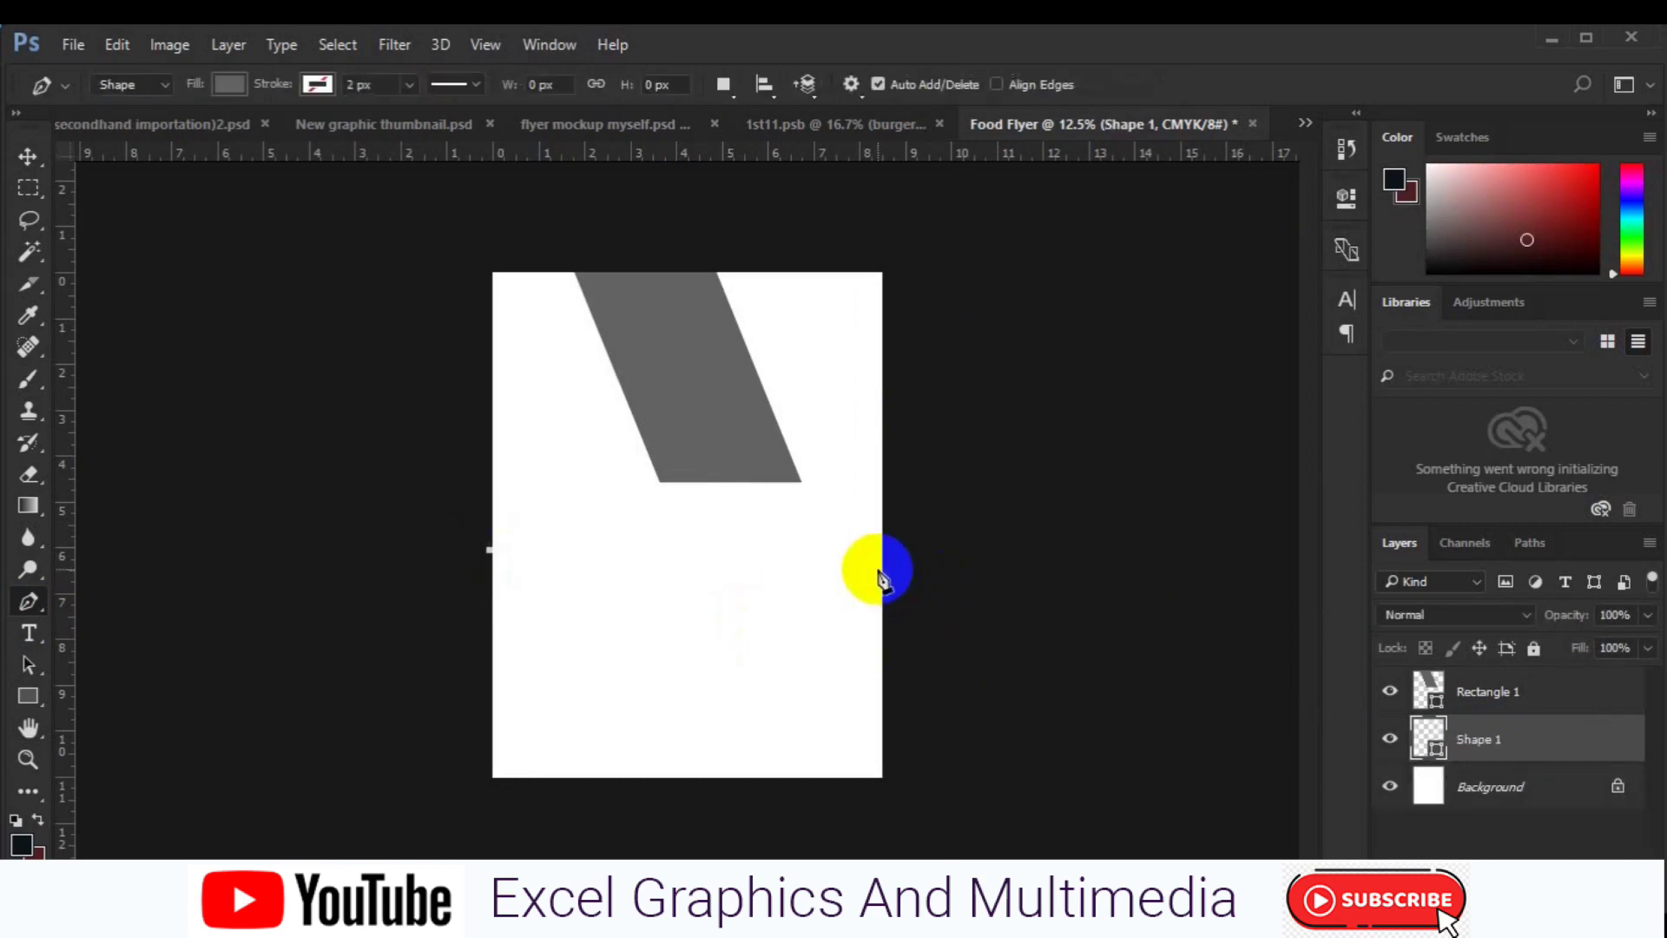
mouse_move(885, 571)
left_mouse_down()
mouse_move(1060, 654)
mouse_move(1086, 686)
left_mouse_up()
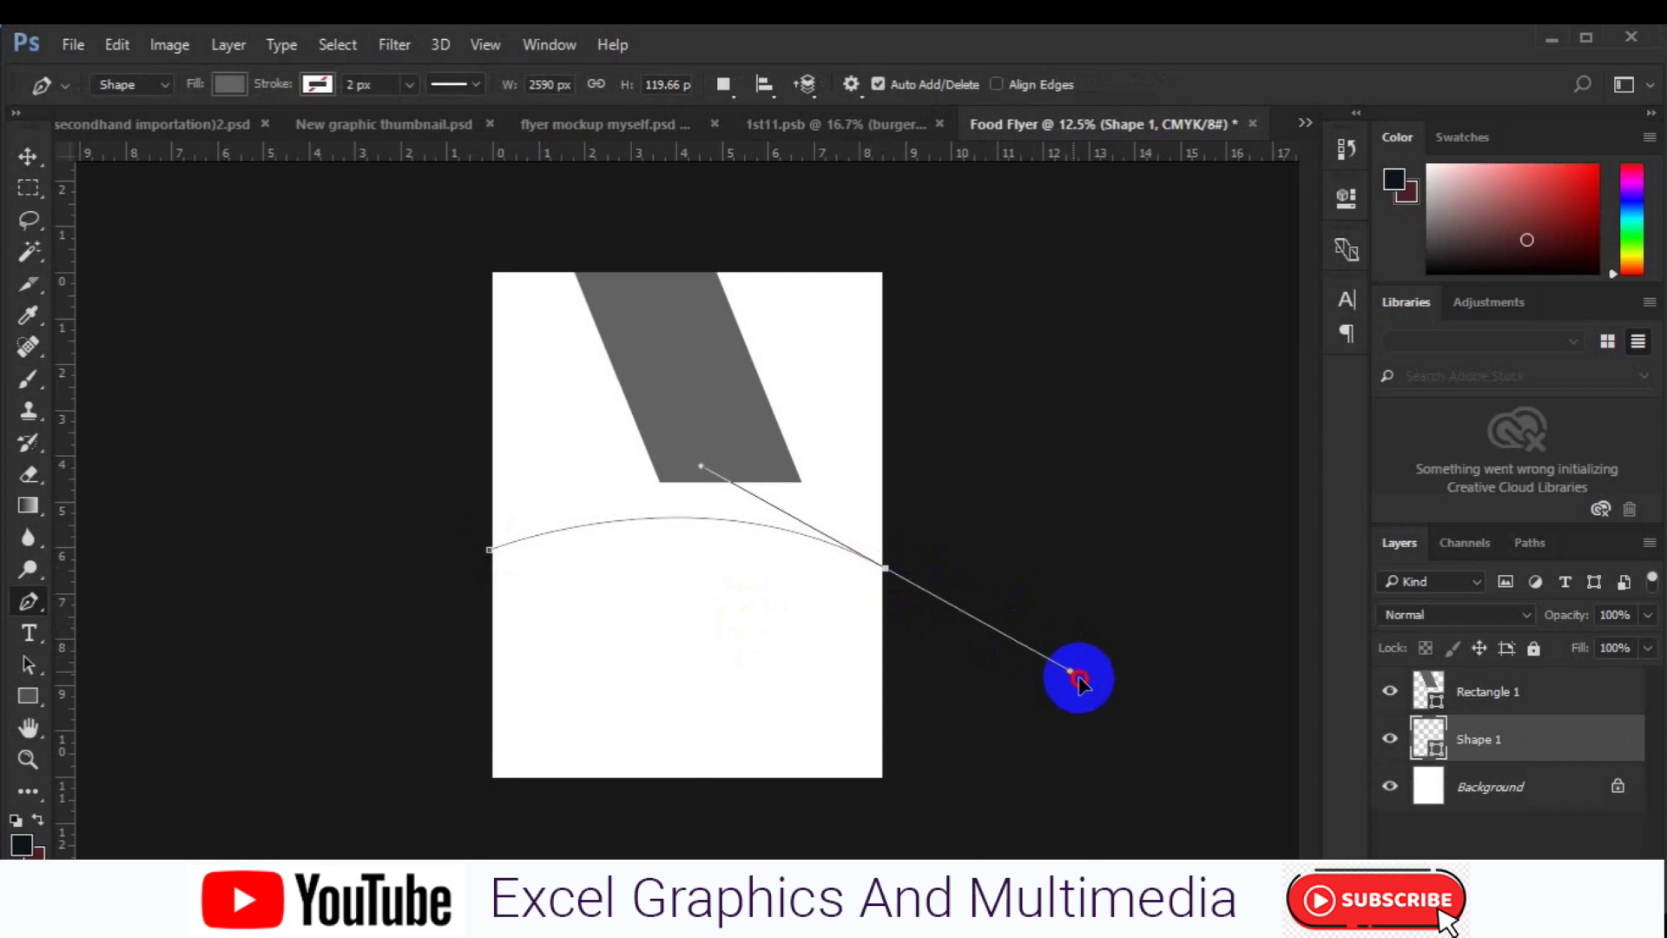
mouse_move(1085, 687)
left_mouse_down()
mouse_move(1046, 701)
mouse_move(1063, 708)
left_mouse_up()
left_click(886, 568)
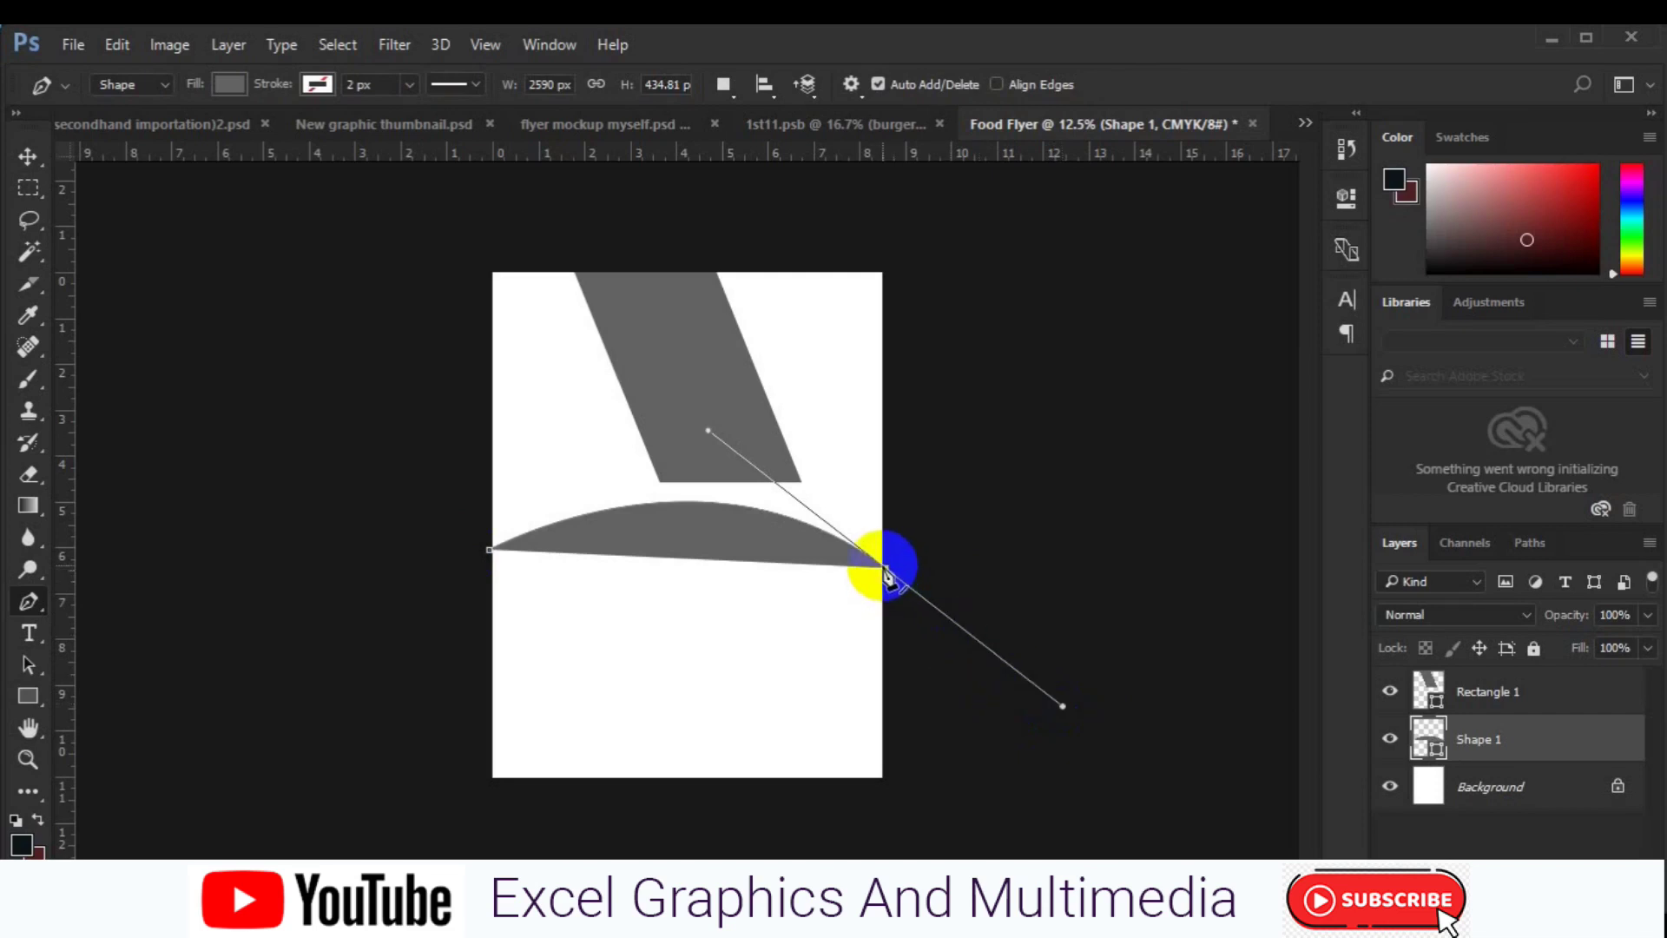
left_click(914, 808)
left_click(429, 789)
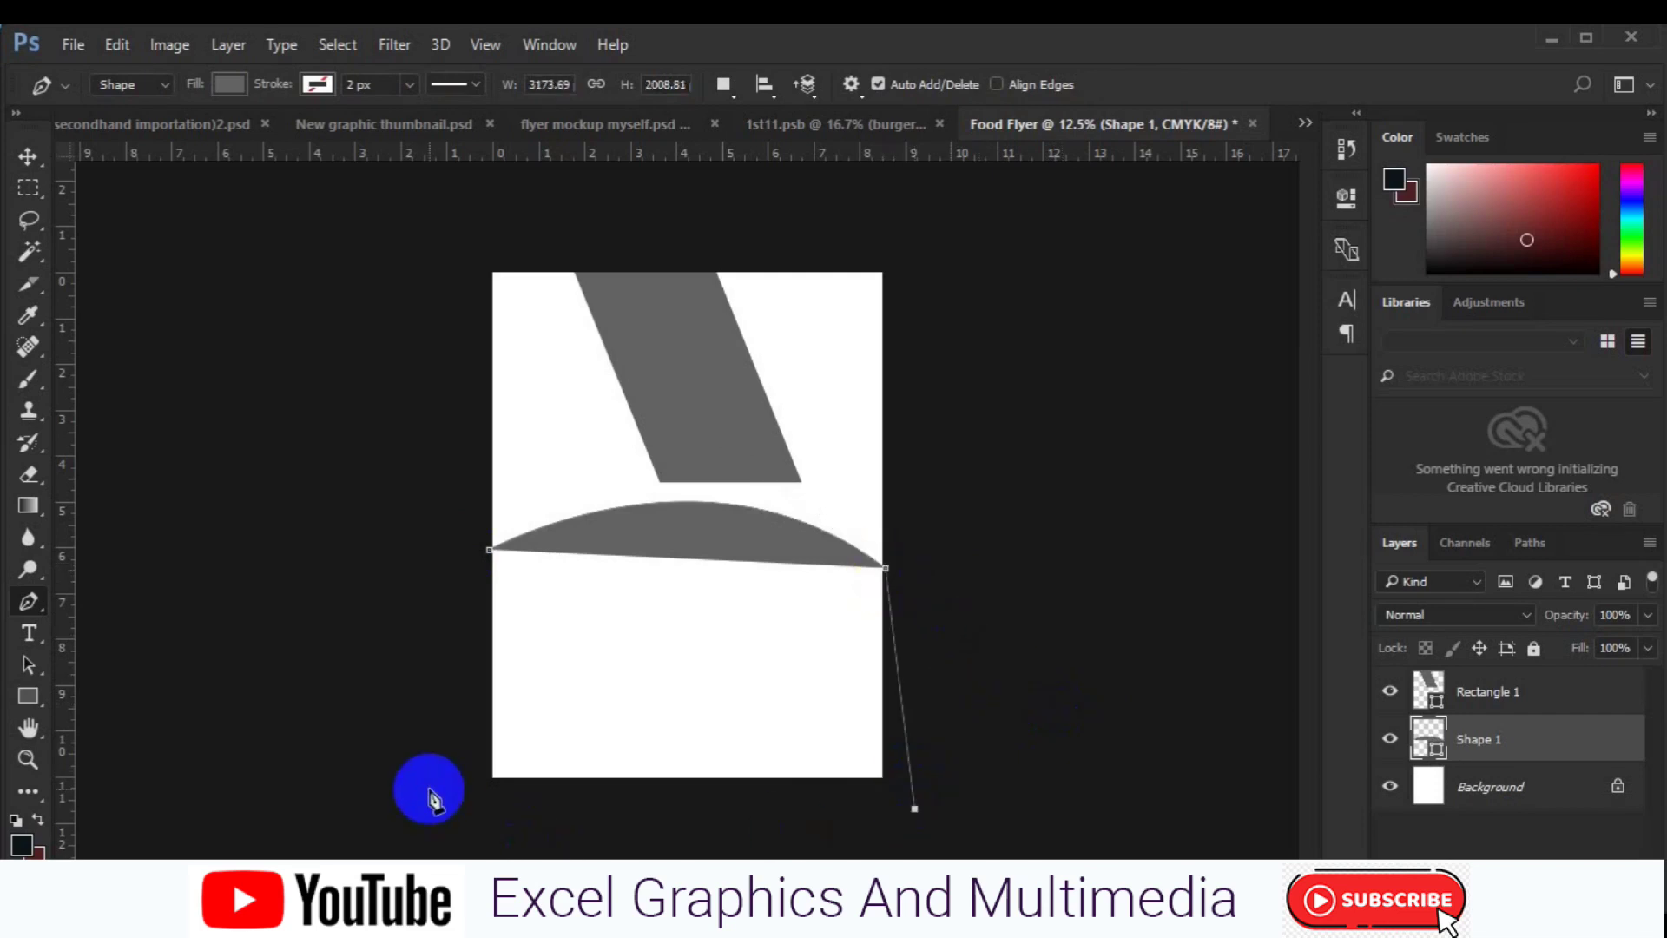
left_click(456, 641)
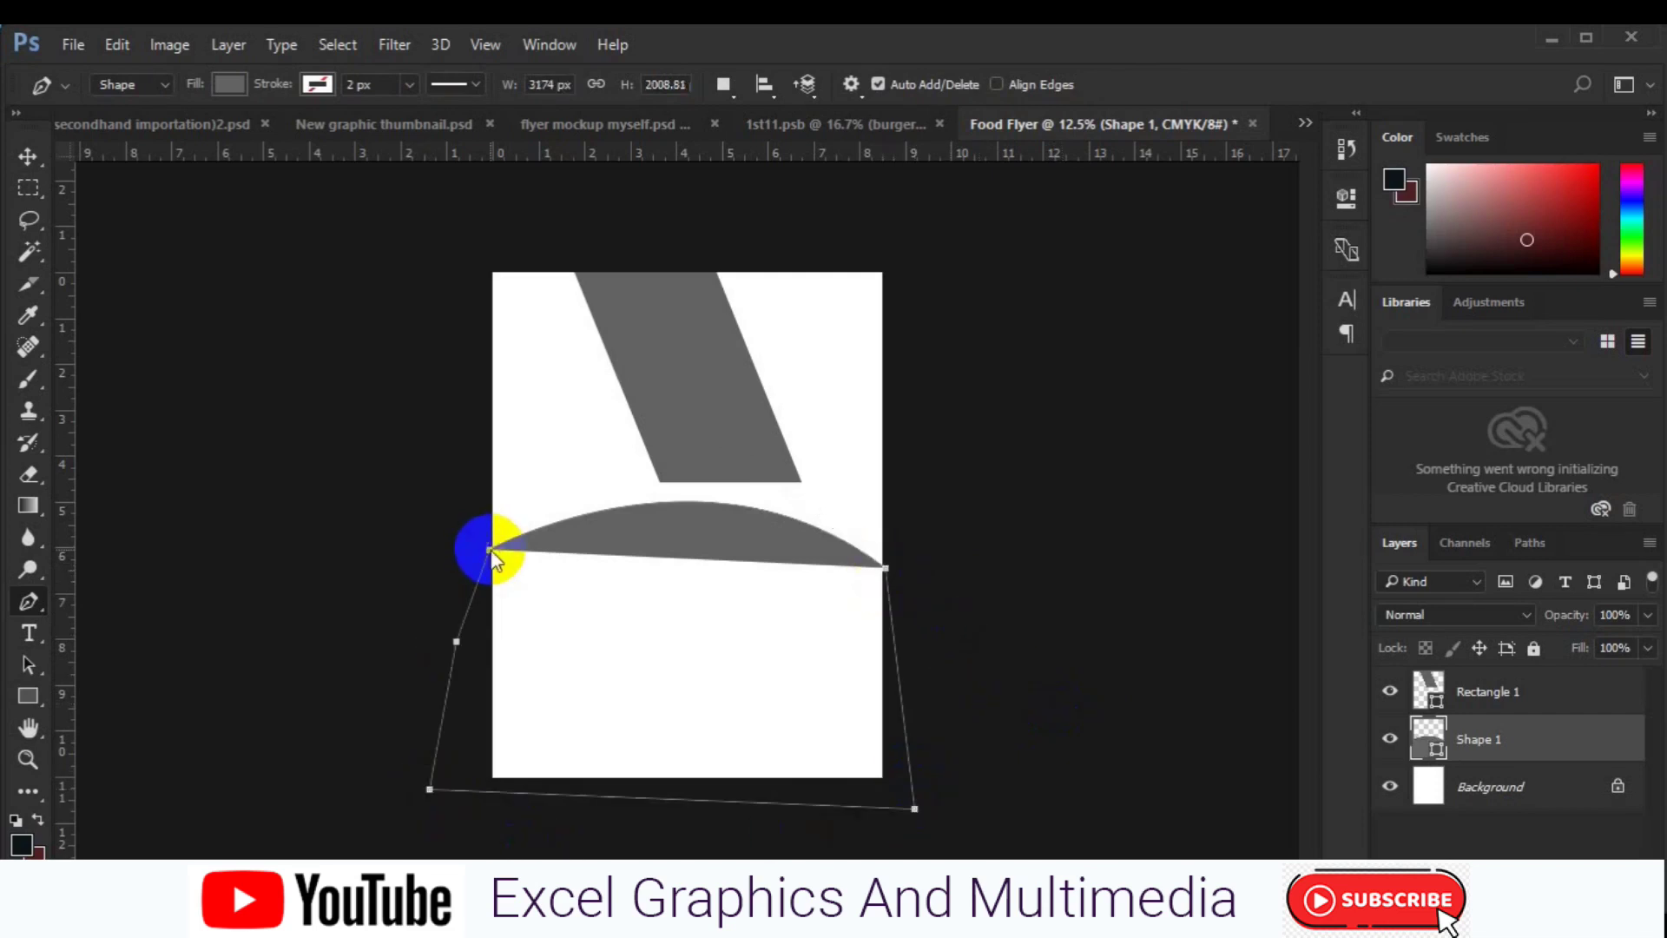
left_click(490, 552)
key("v")
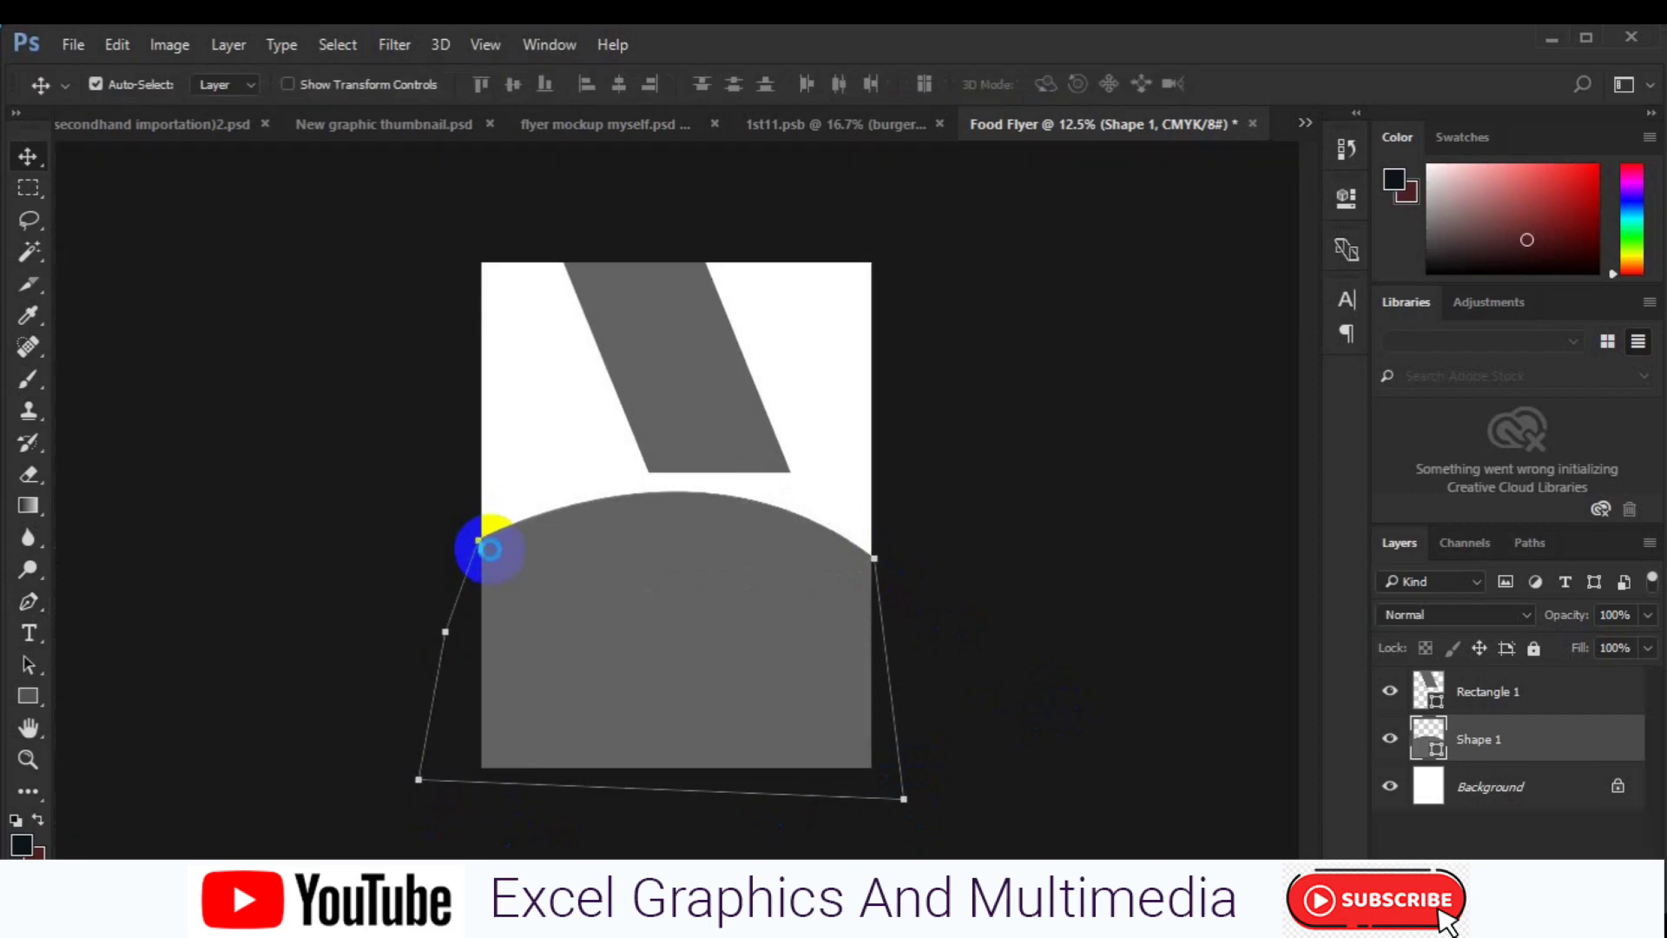
left_click(636, 369)
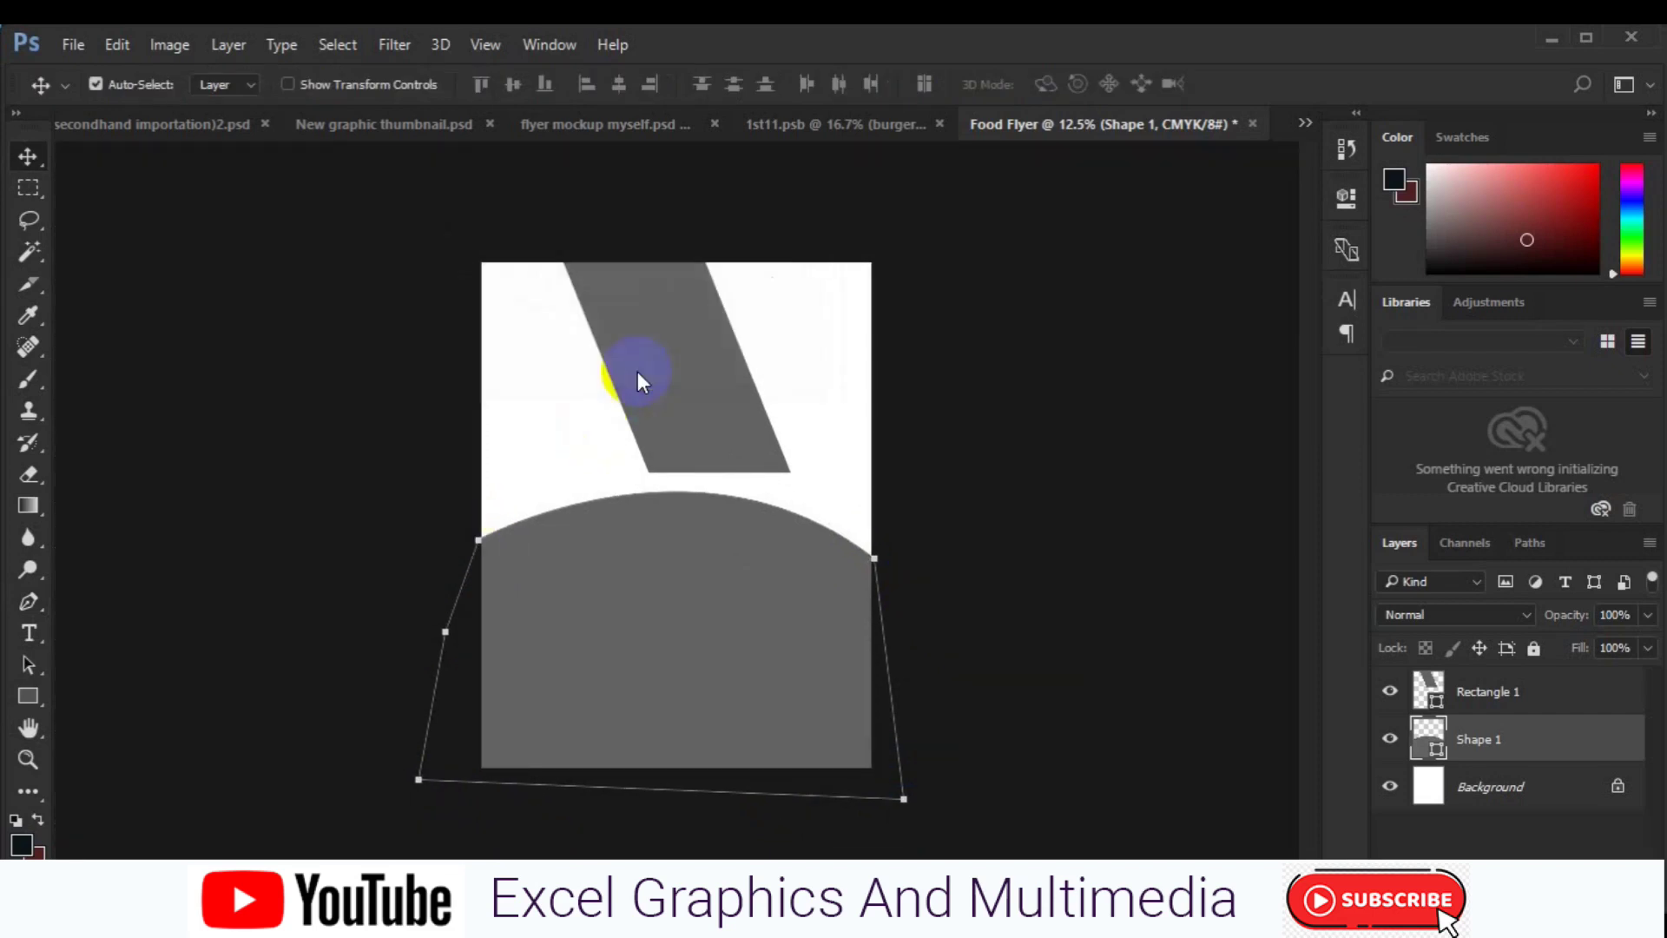
Scale the curved panel to about 112%, nudge it down, and duplicate it.
key("ctrl+t")
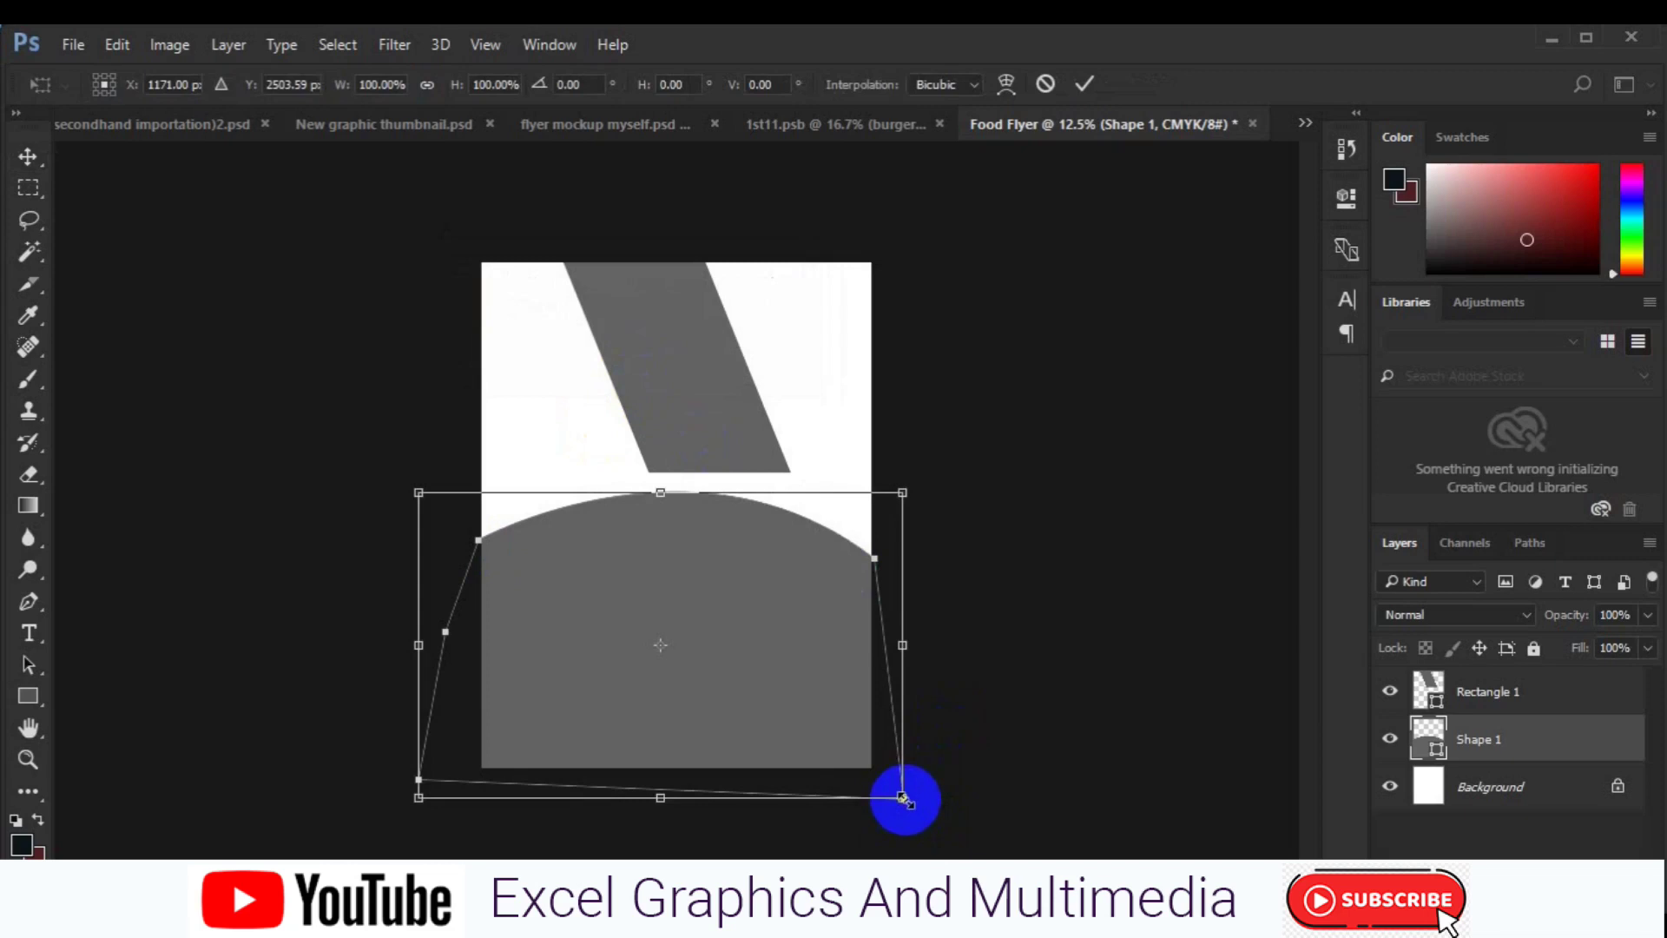
left_click_drag(903, 797, 933, 817)
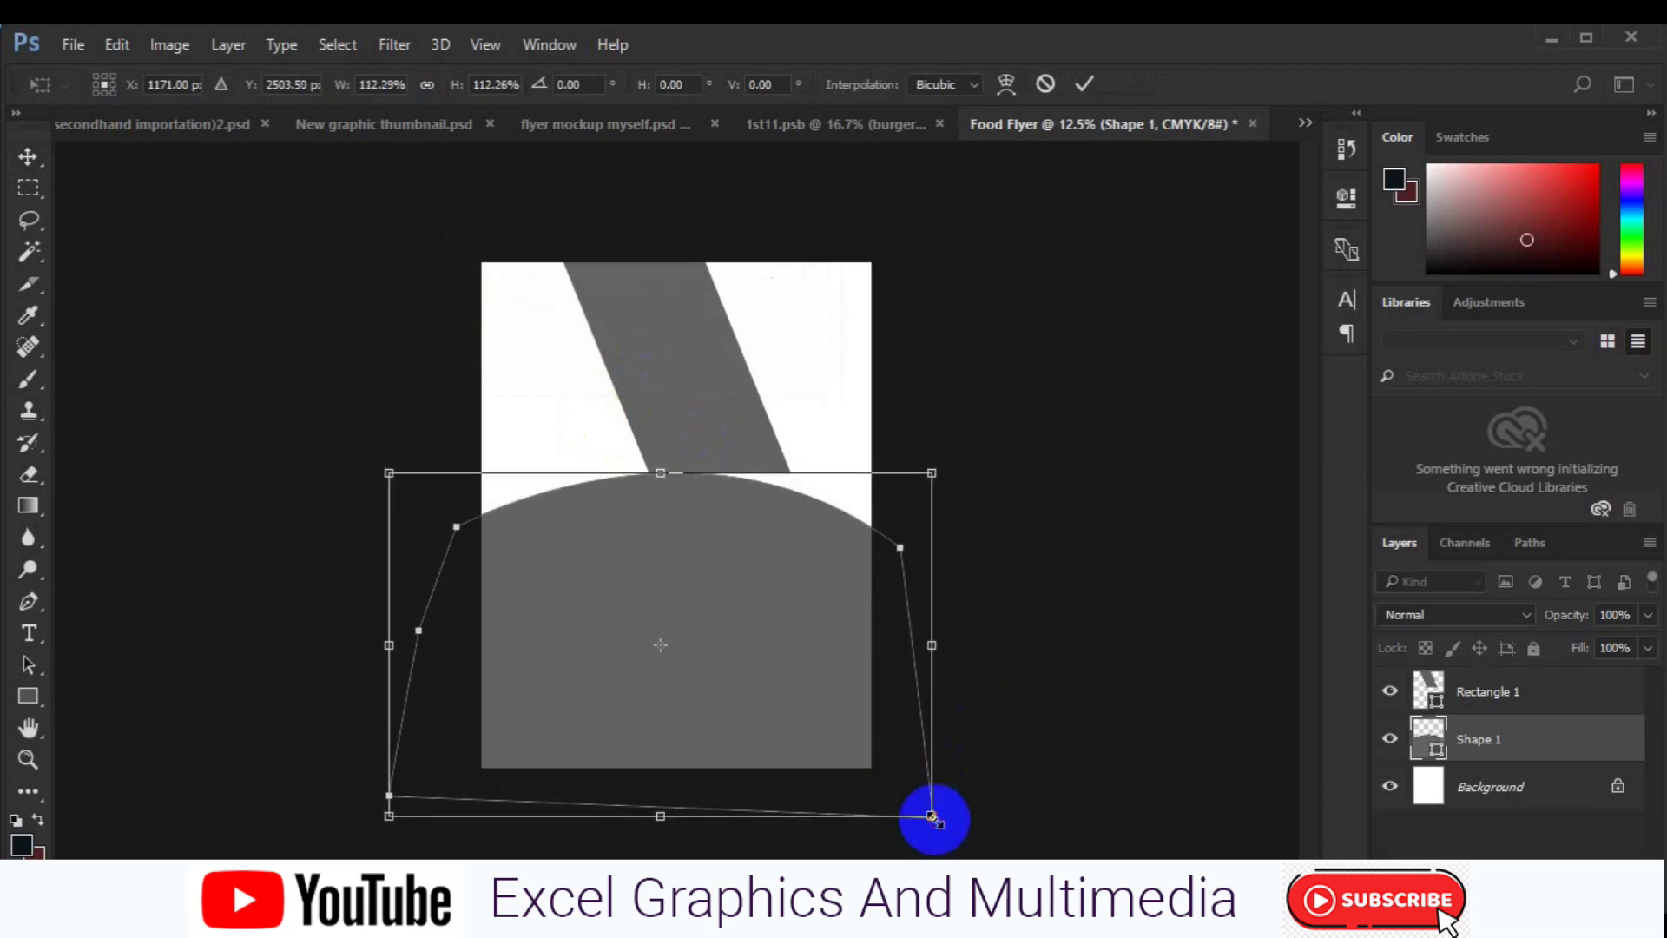
key("Down")
key("Down")
key("Down")
key("Down")
key("Down")
key("Down")
key("Down")
key("Down")
key("Down")
key("Down")
key("Down")
key("Down")
key("Down")
key("Down")
key("Down")
key("Down")
key("Down")
key("Down")
key("Down")
key("Down")
key("Down")
key("Down")
key("Down")
key("Down")
key("Down")
key("Down")
key("Down")
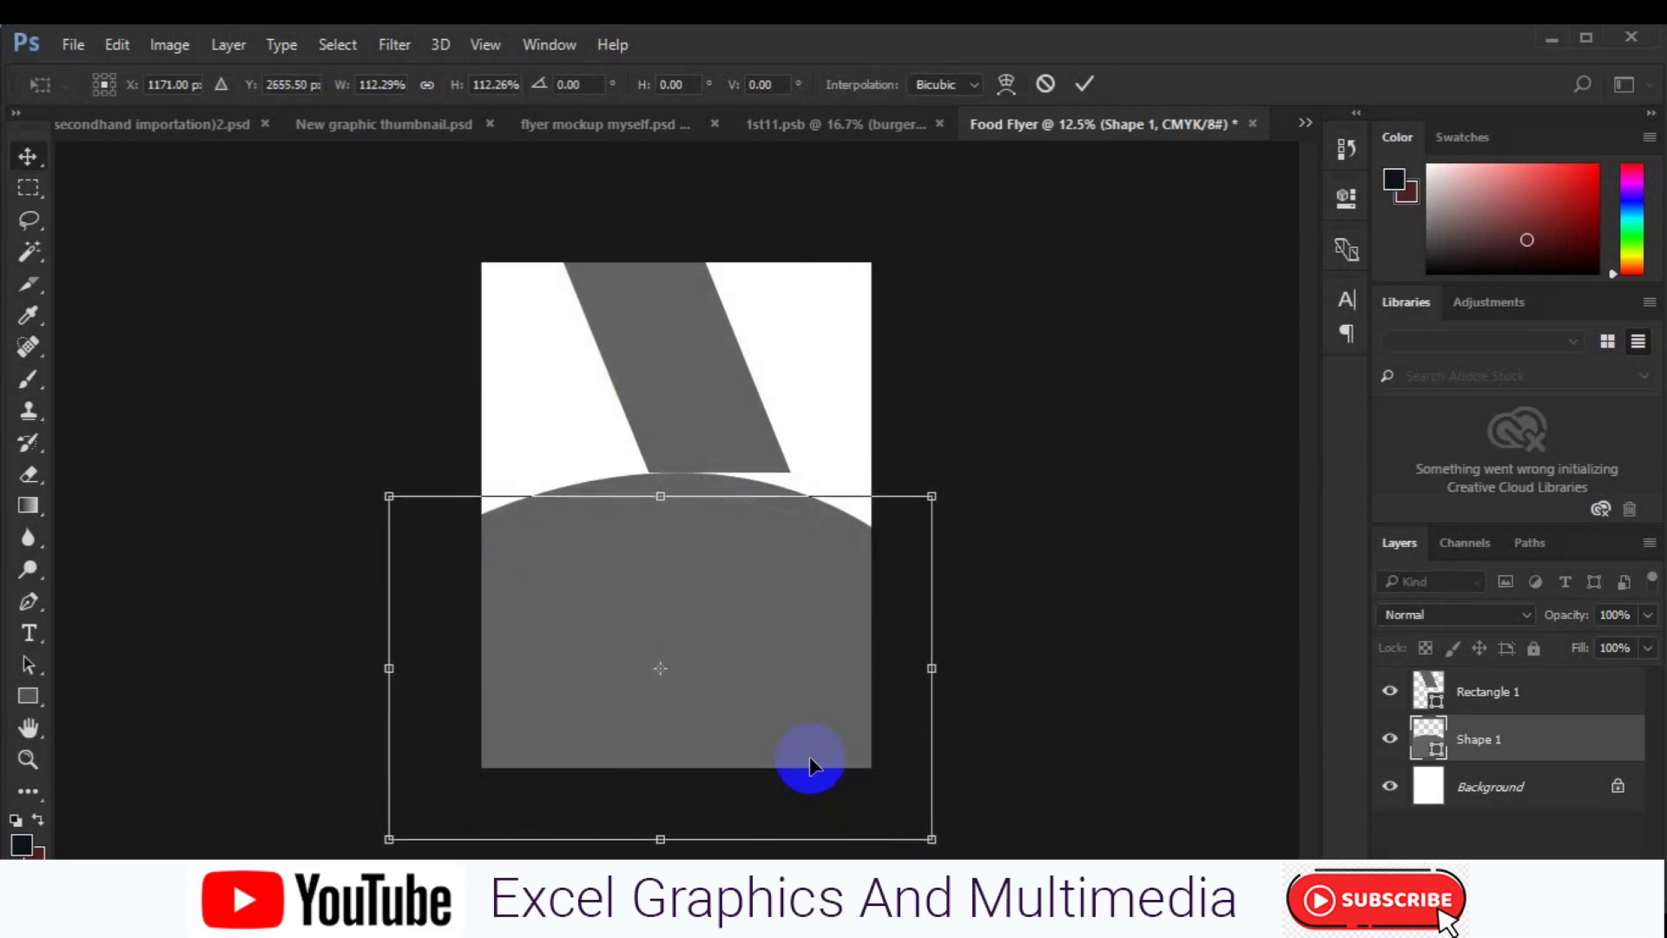
key("Return")
key("ctrl+j")
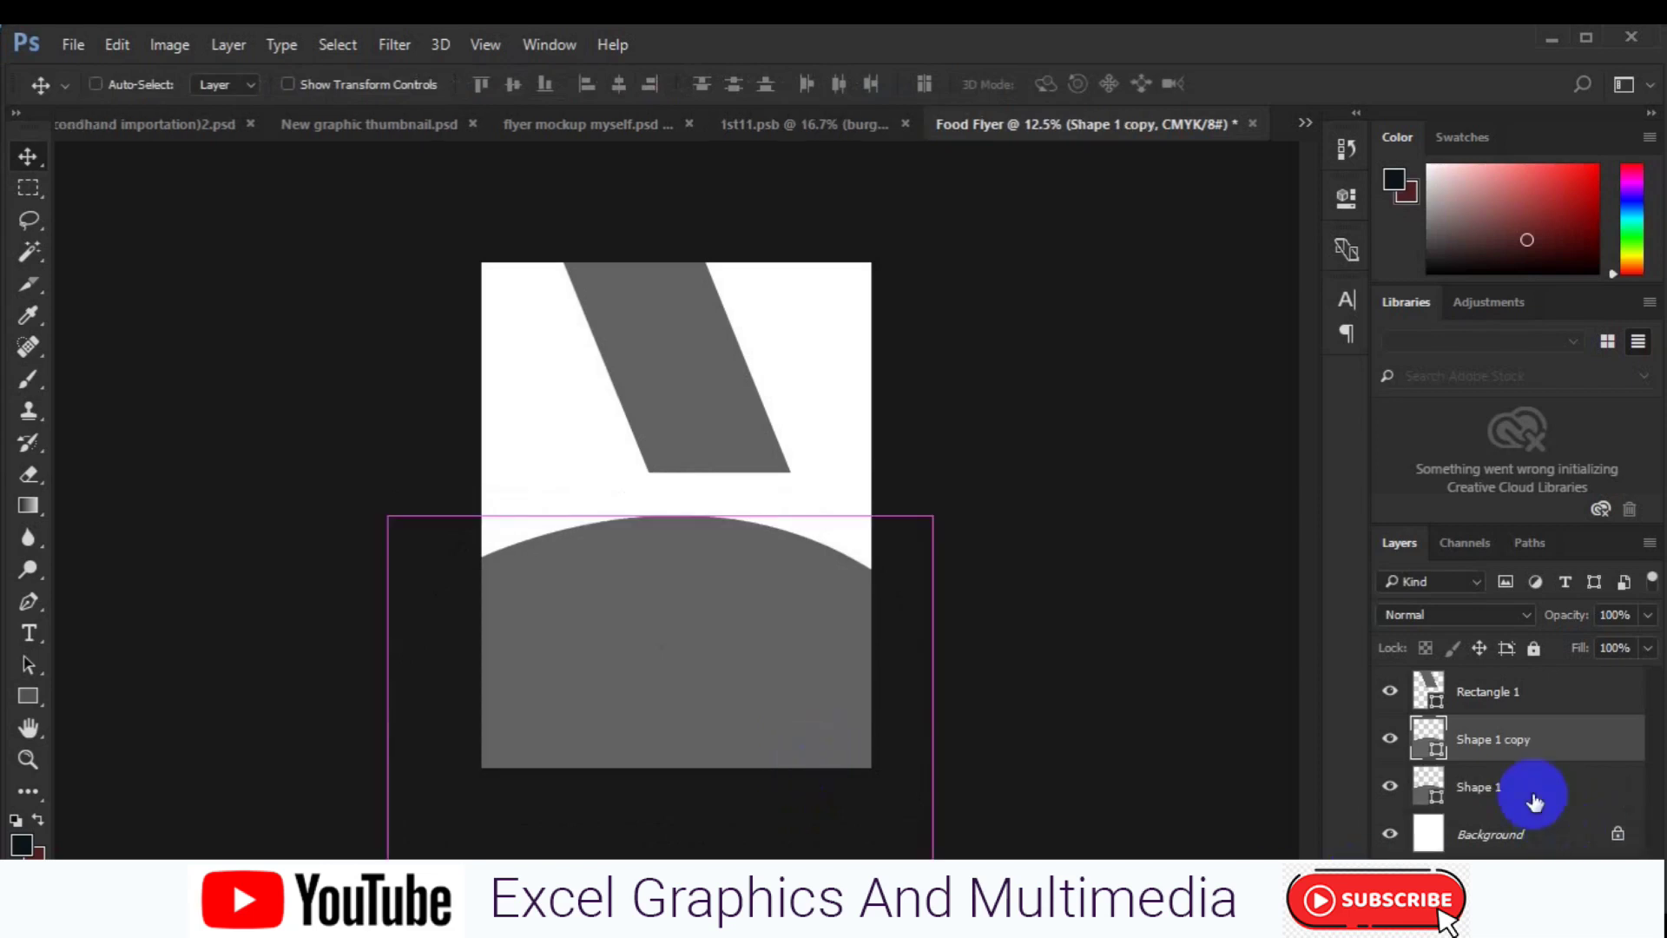
Fill Shape 1 dark green #232f2e, raise it, and tilt it about 11 degrees.
left_click(1535, 800)
double_click(1434, 797)
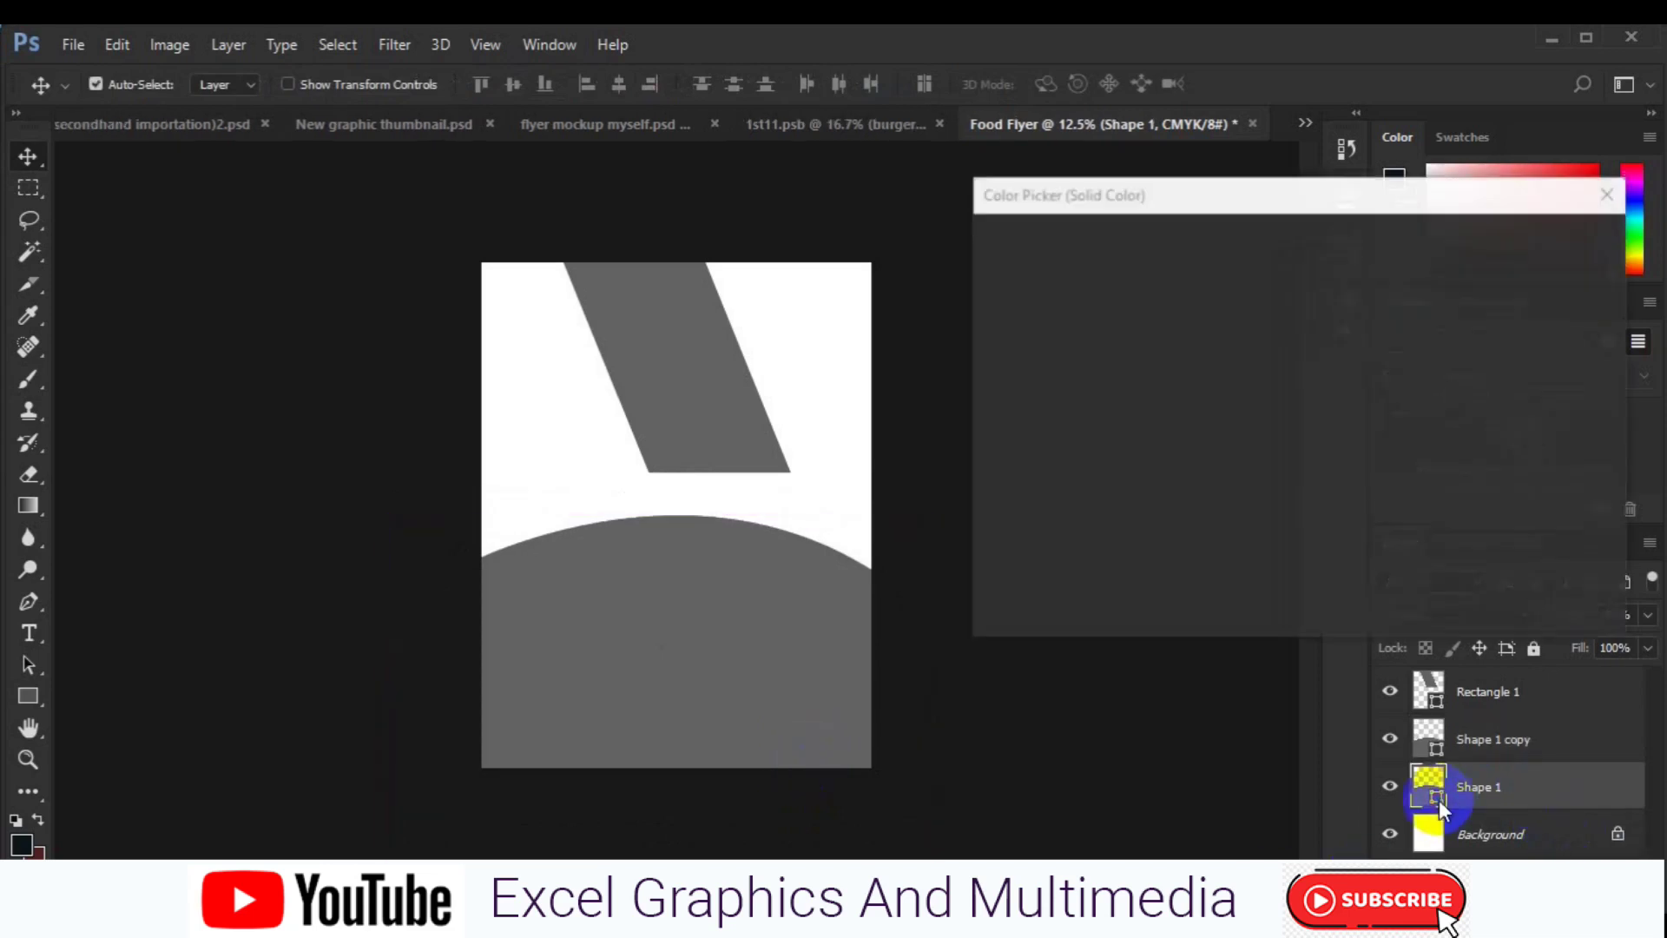
left_click(1066, 503)
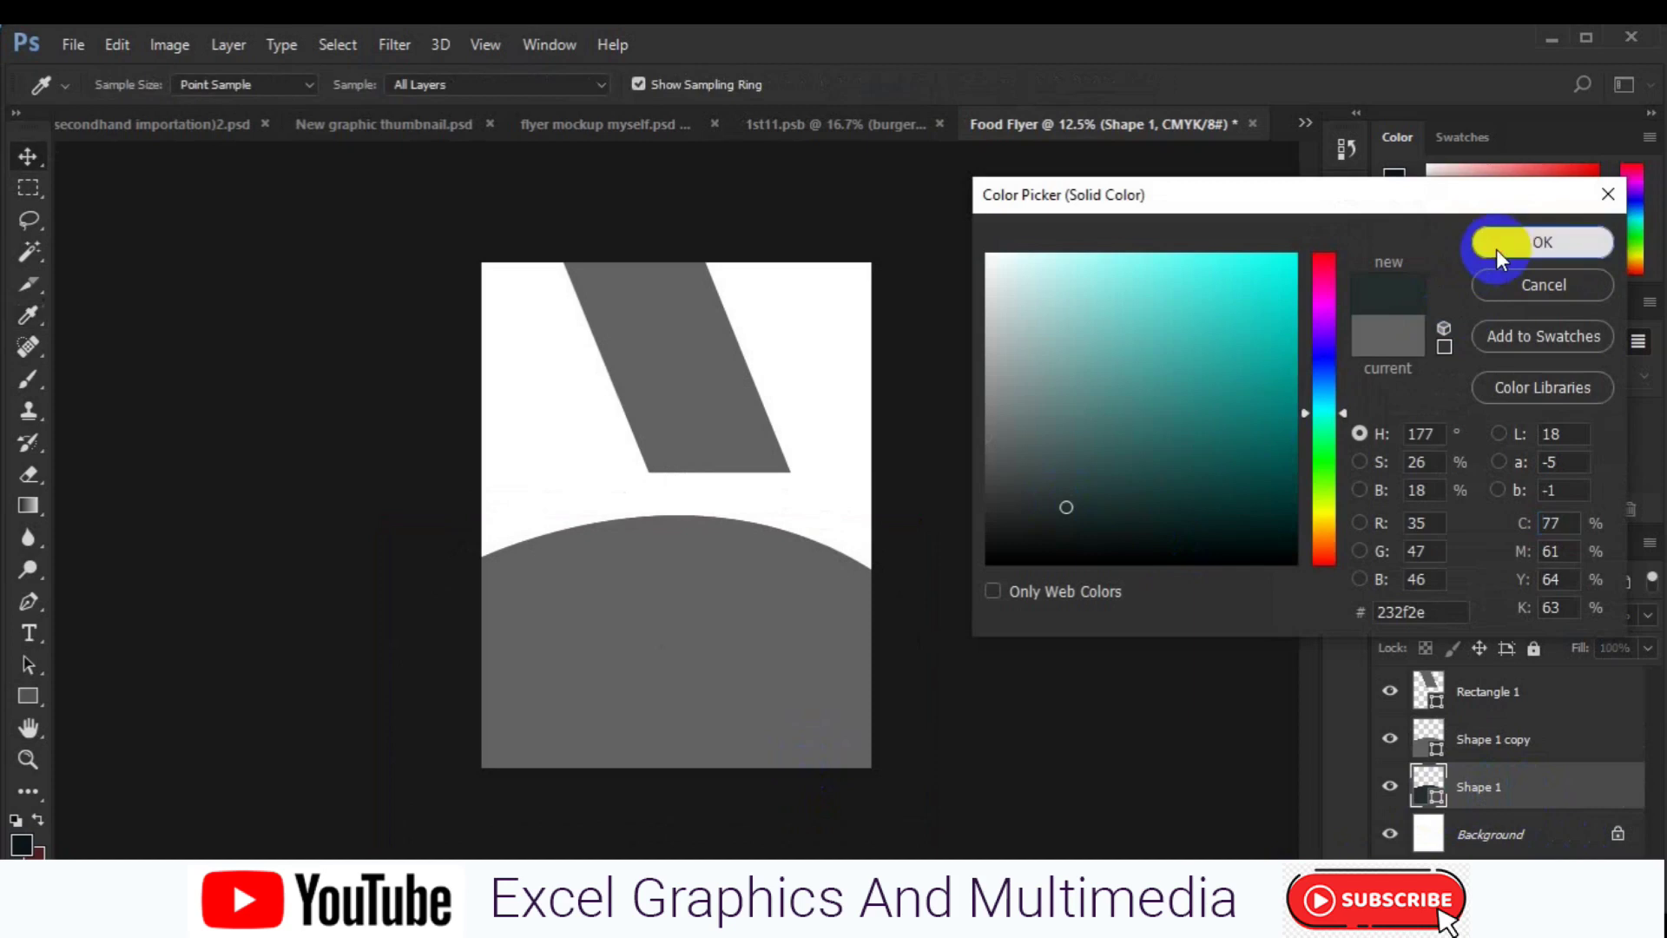
left_click(1497, 249)
key("ctrl+t")
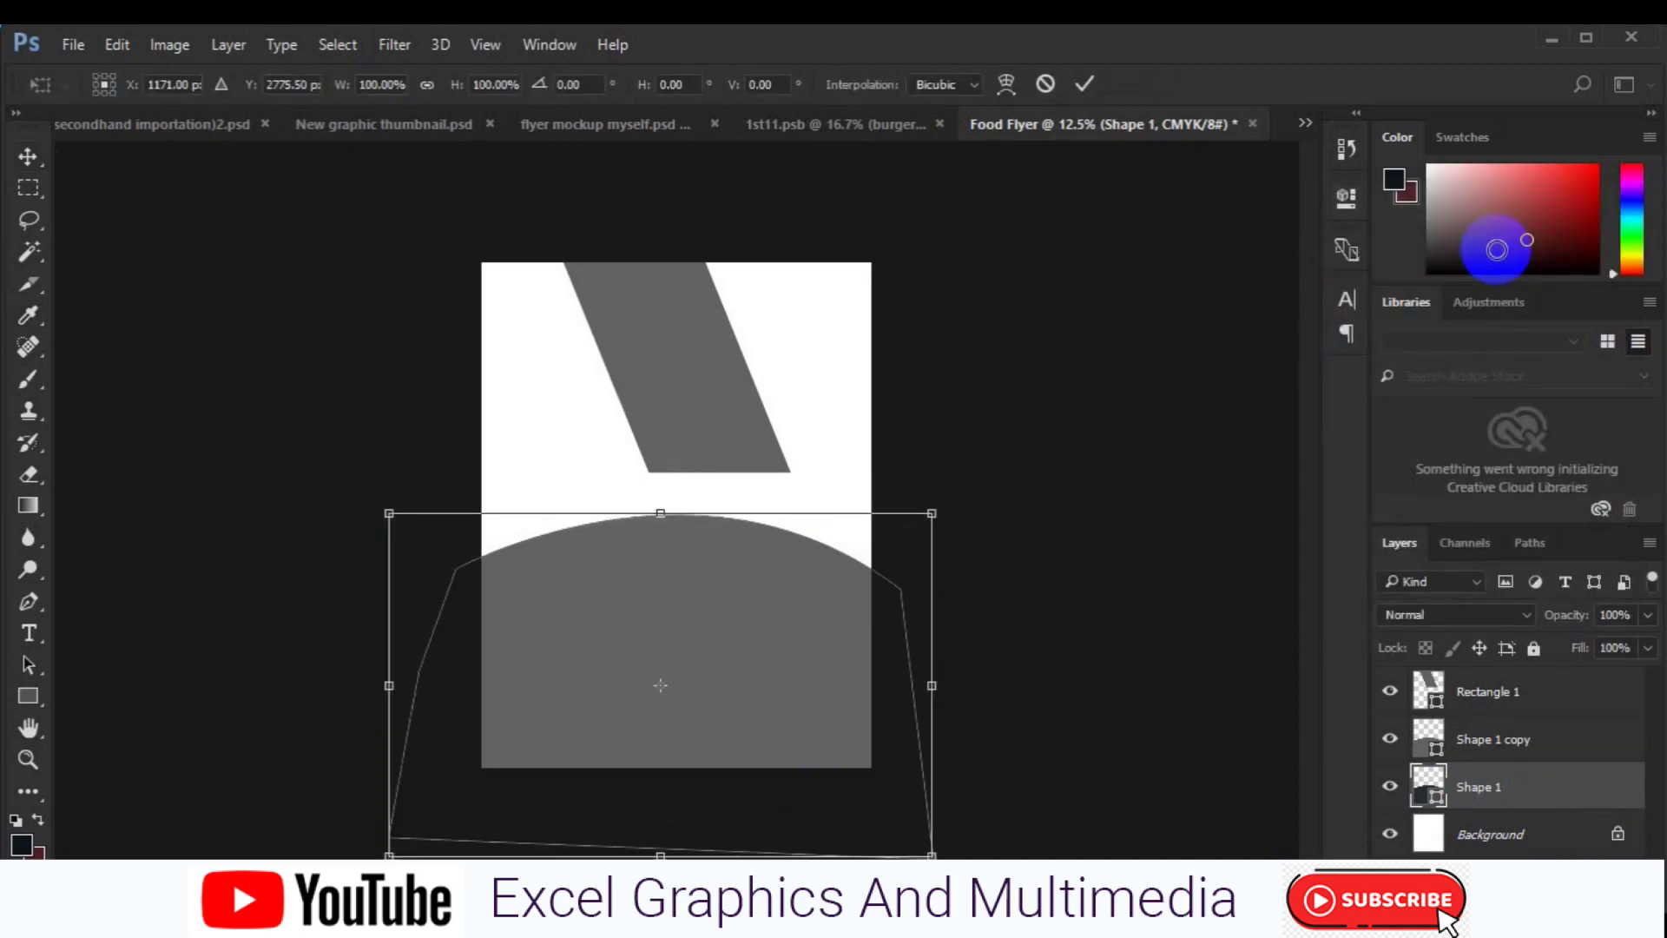
key("shift+Up")
key("shift+Up")
key("shift+Up")
key("shift+Up")
key("Up")
key("Up")
key("Up")
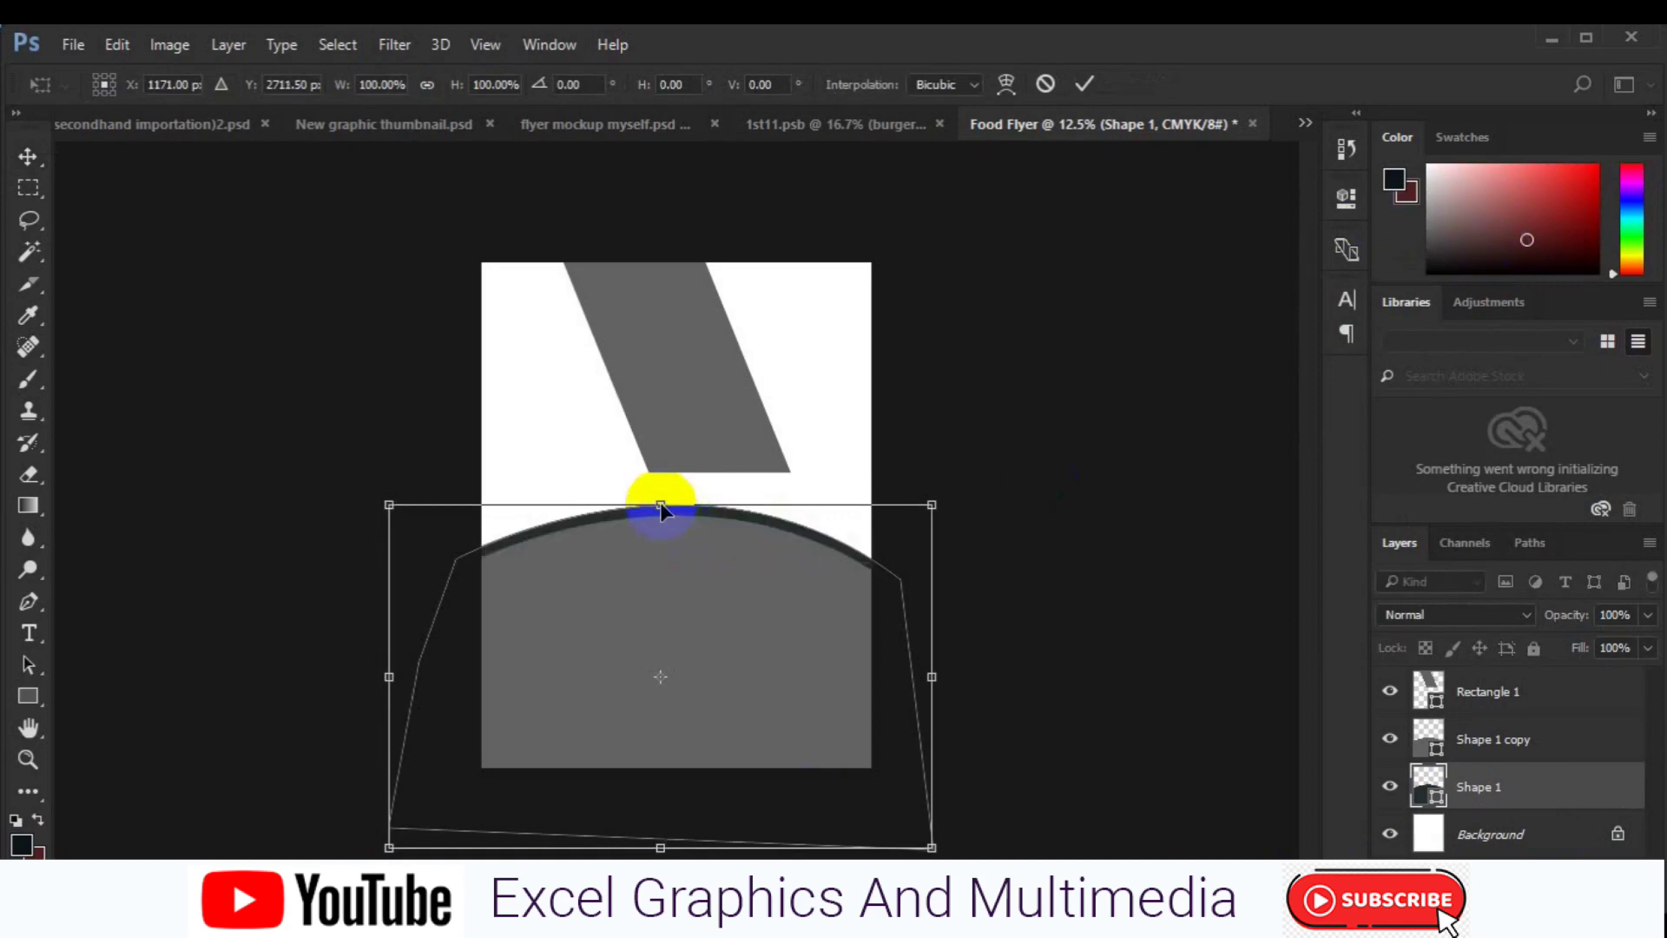
left_click_drag(662, 507, 662, 503)
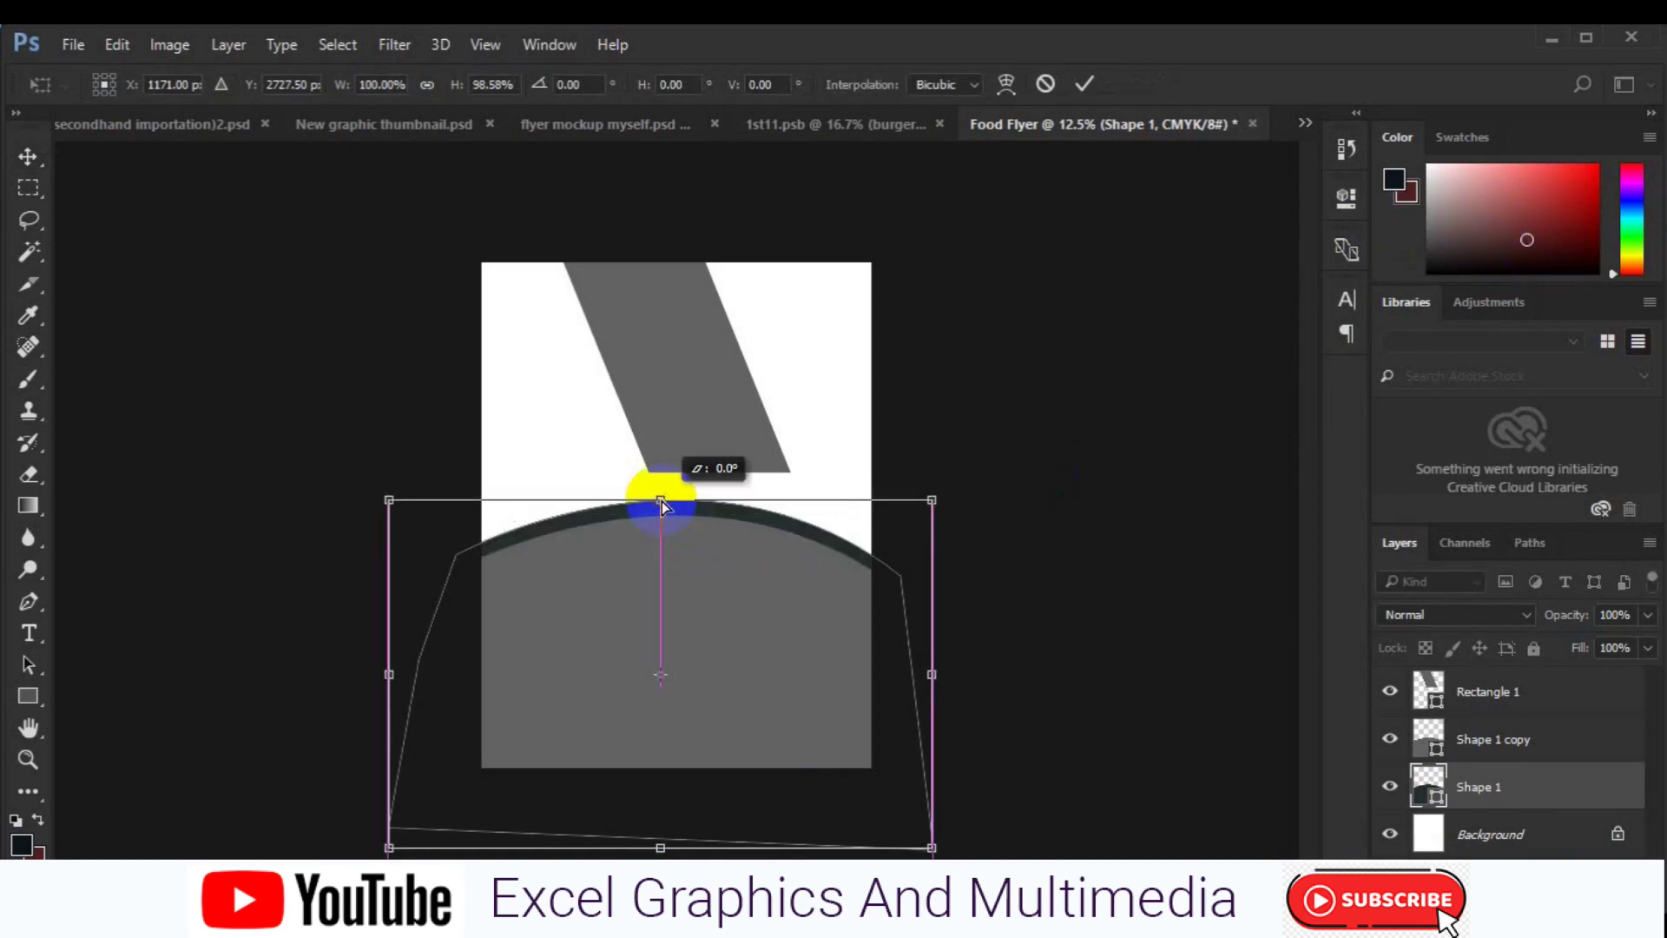
left_click_drag(660, 502, 660, 505)
left_click(728, 647)
mouse_move(727, 650)
left_mouse_down()
mouse_move(728, 633)
mouse_move(727, 657)
left_mouse_up()
left_click_drag(965, 563, 963, 563)
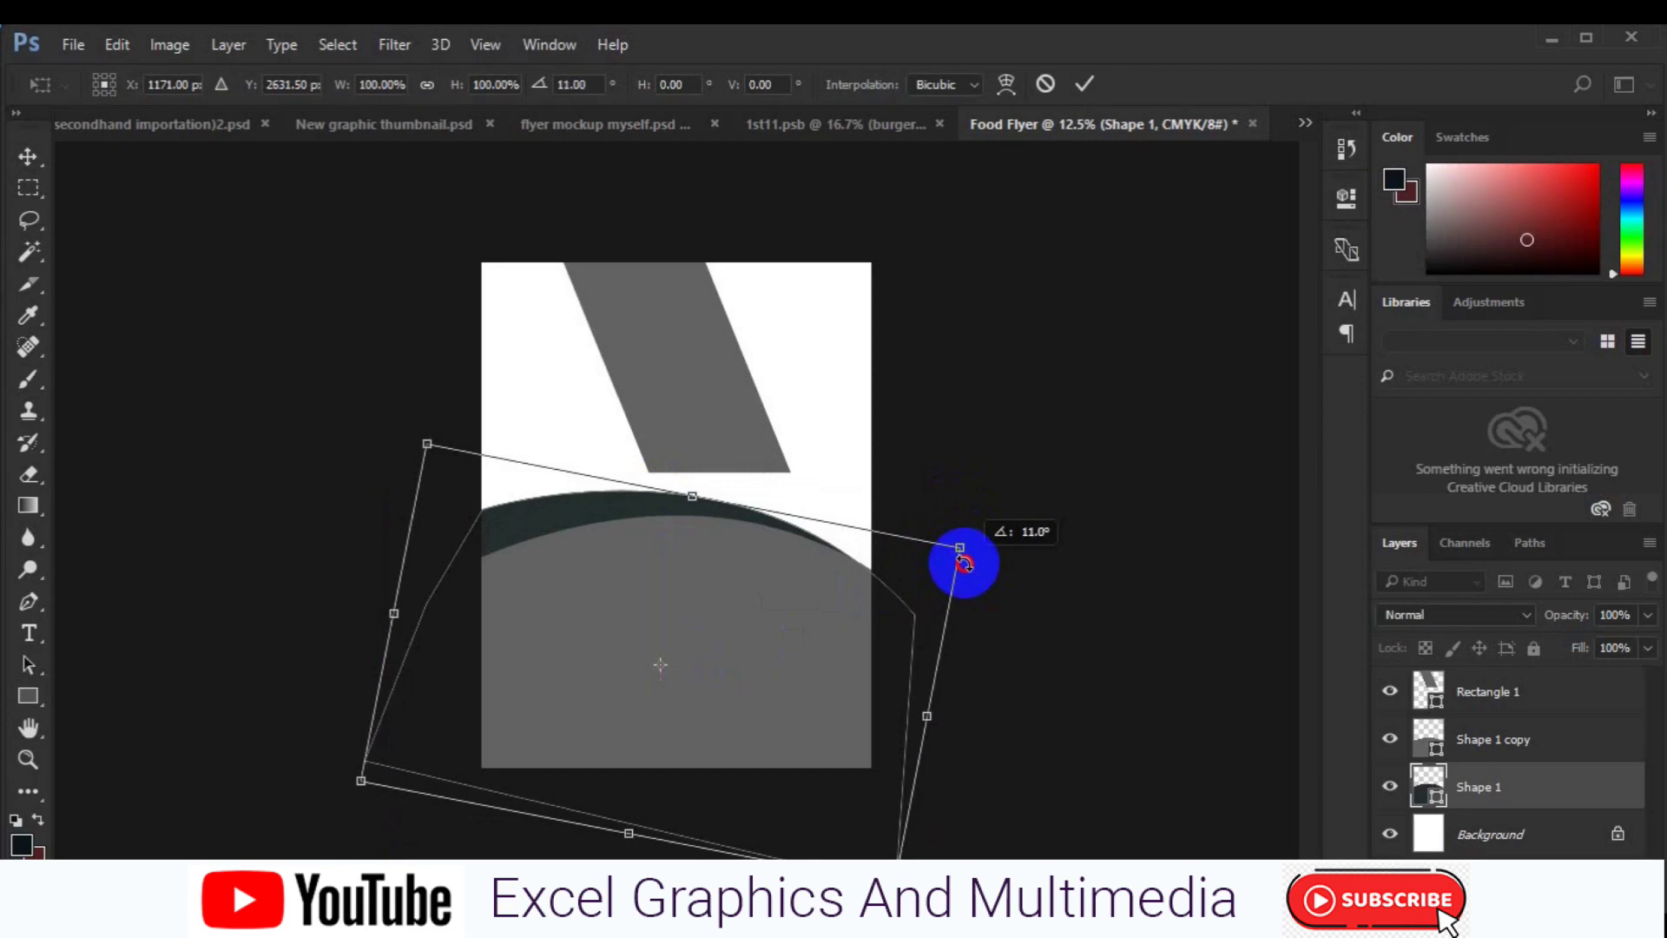
key("Escape")
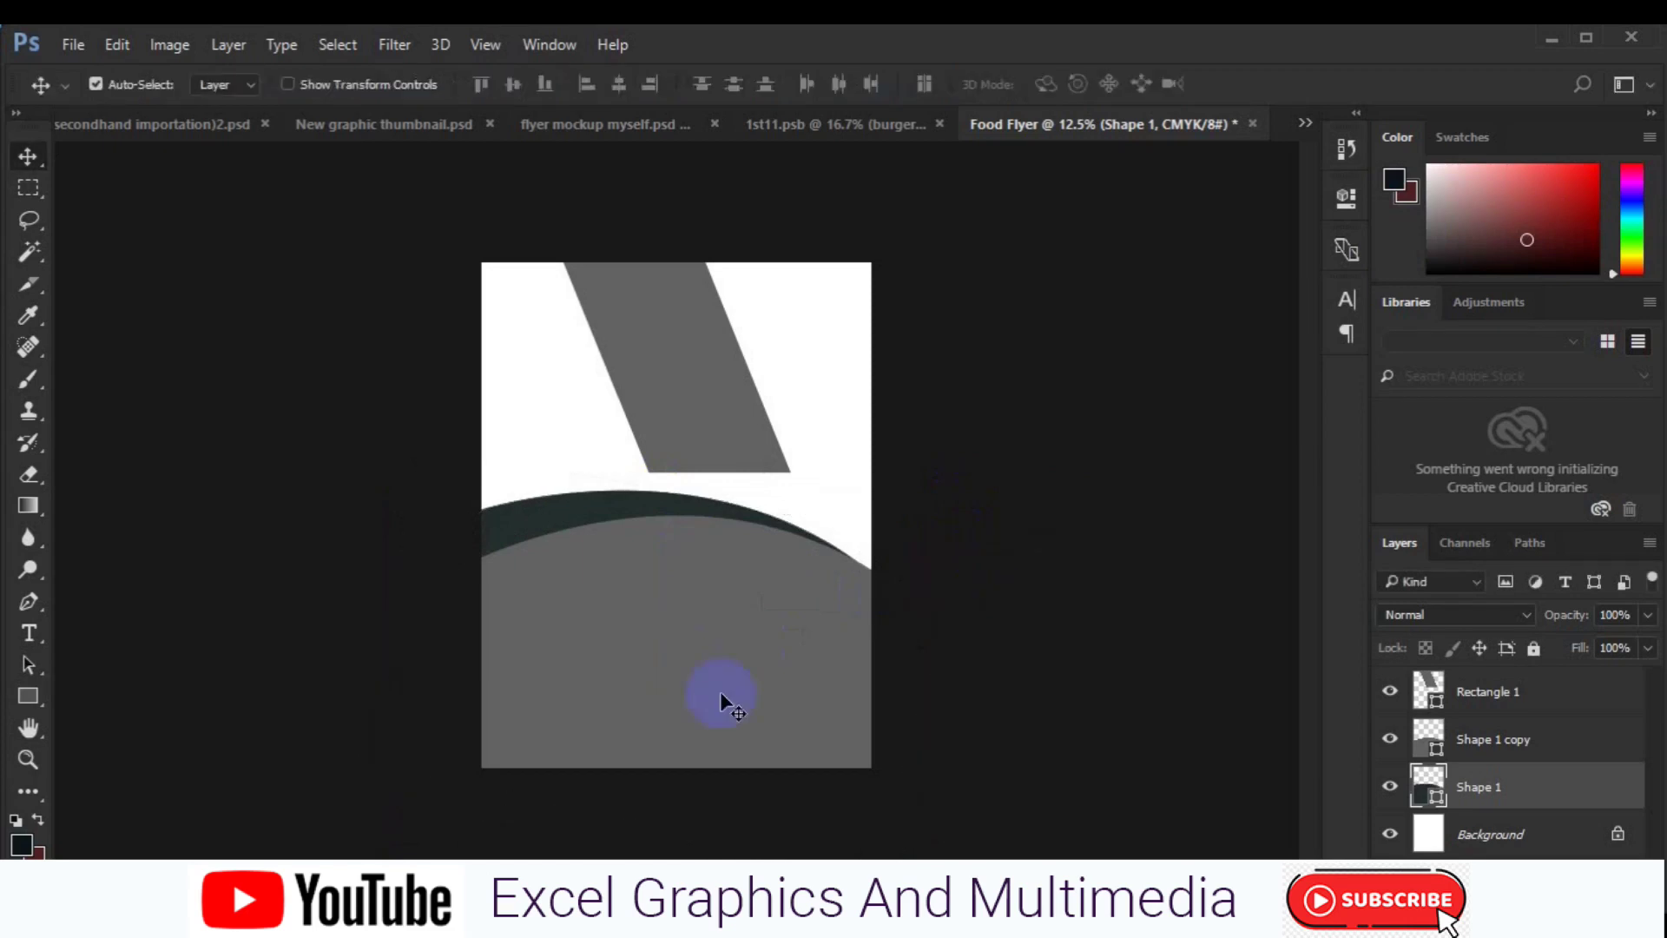
Duplicate the dark arc, recolour it teal #355856, flip it horizontally, and move it right.
key("ctrl+j")
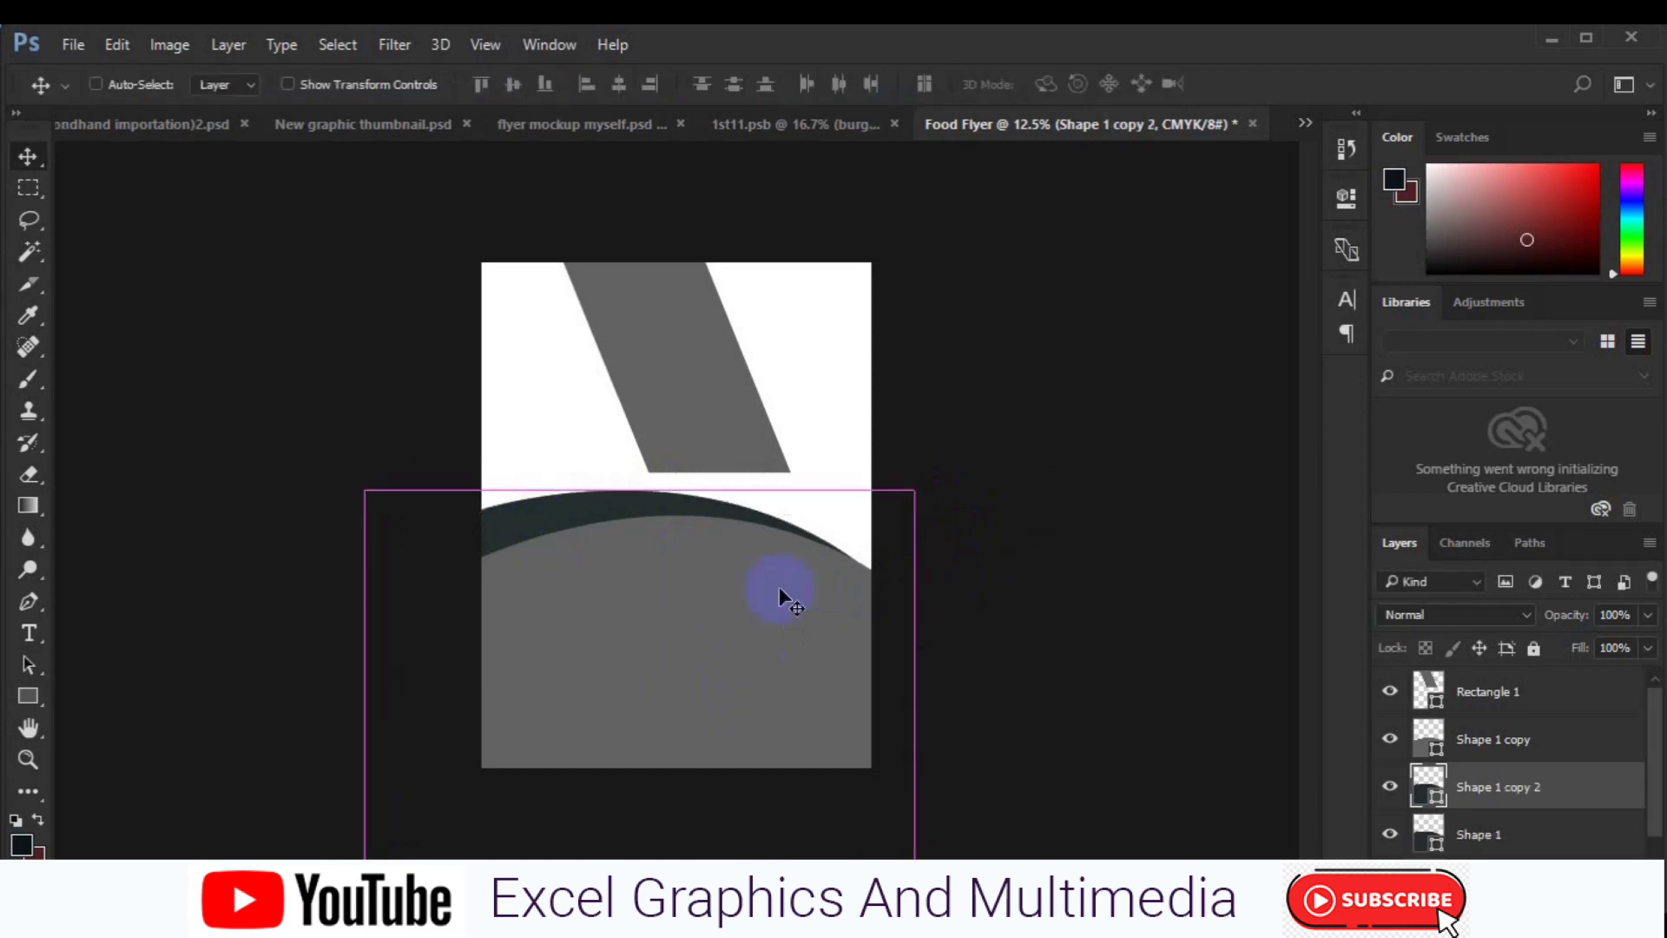
double_click(1437, 799)
left_click_drag(1086, 466, 1109, 457)
left_click(1538, 245)
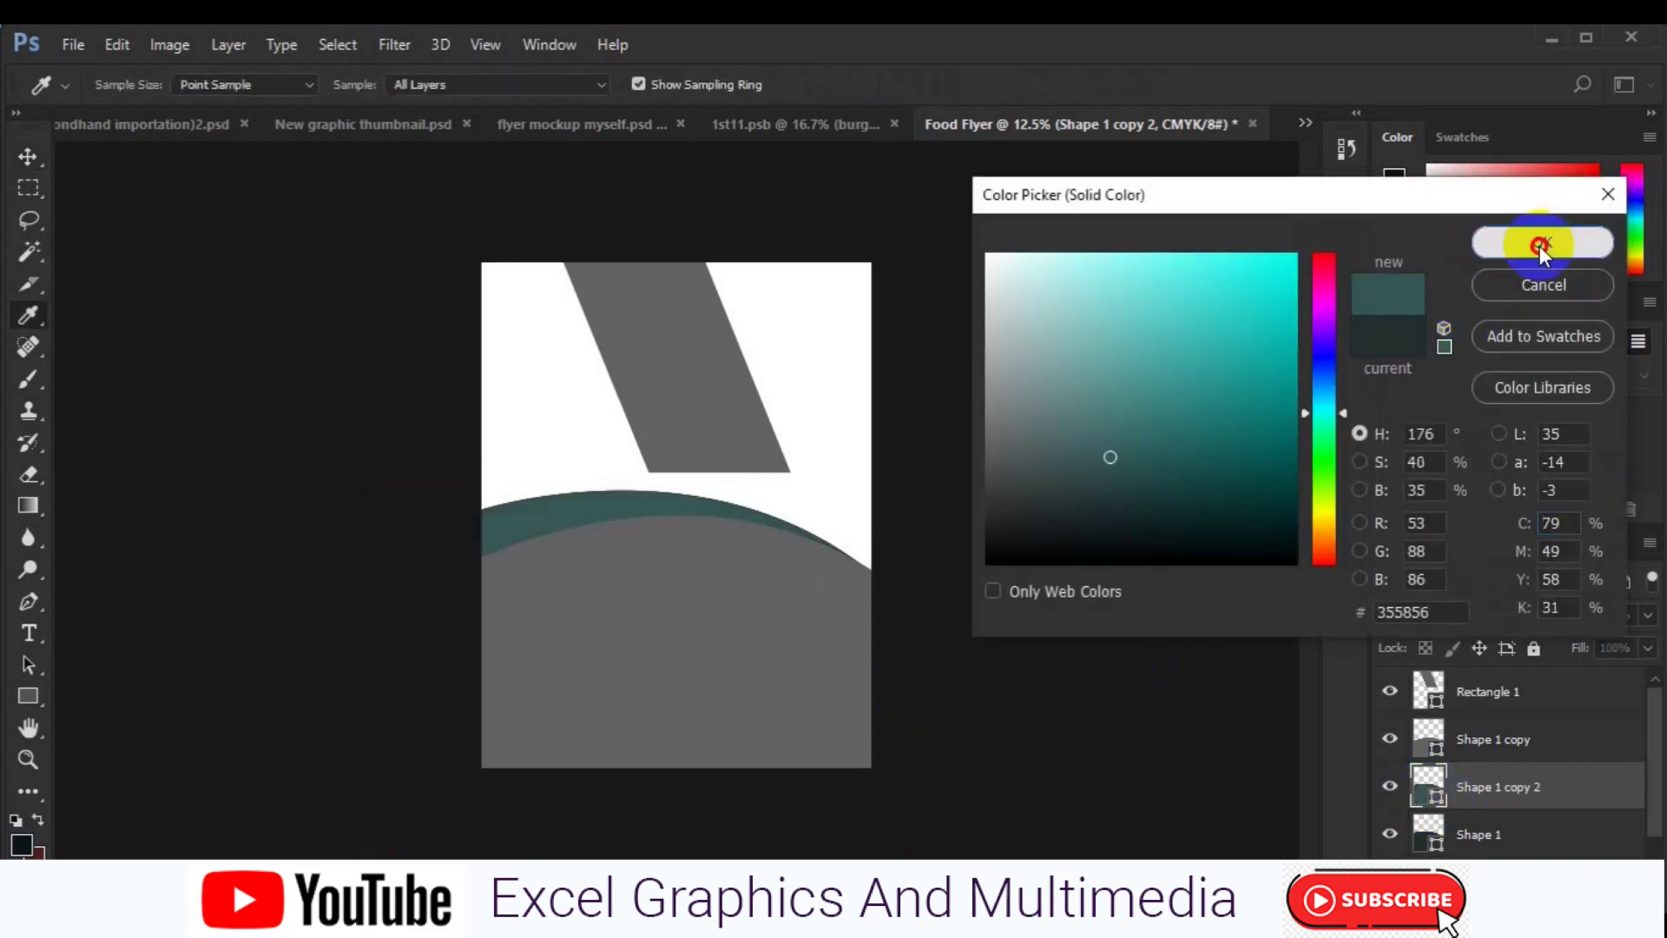
key("ctrl+t")
right_click(736, 634)
left_click(829, 599)
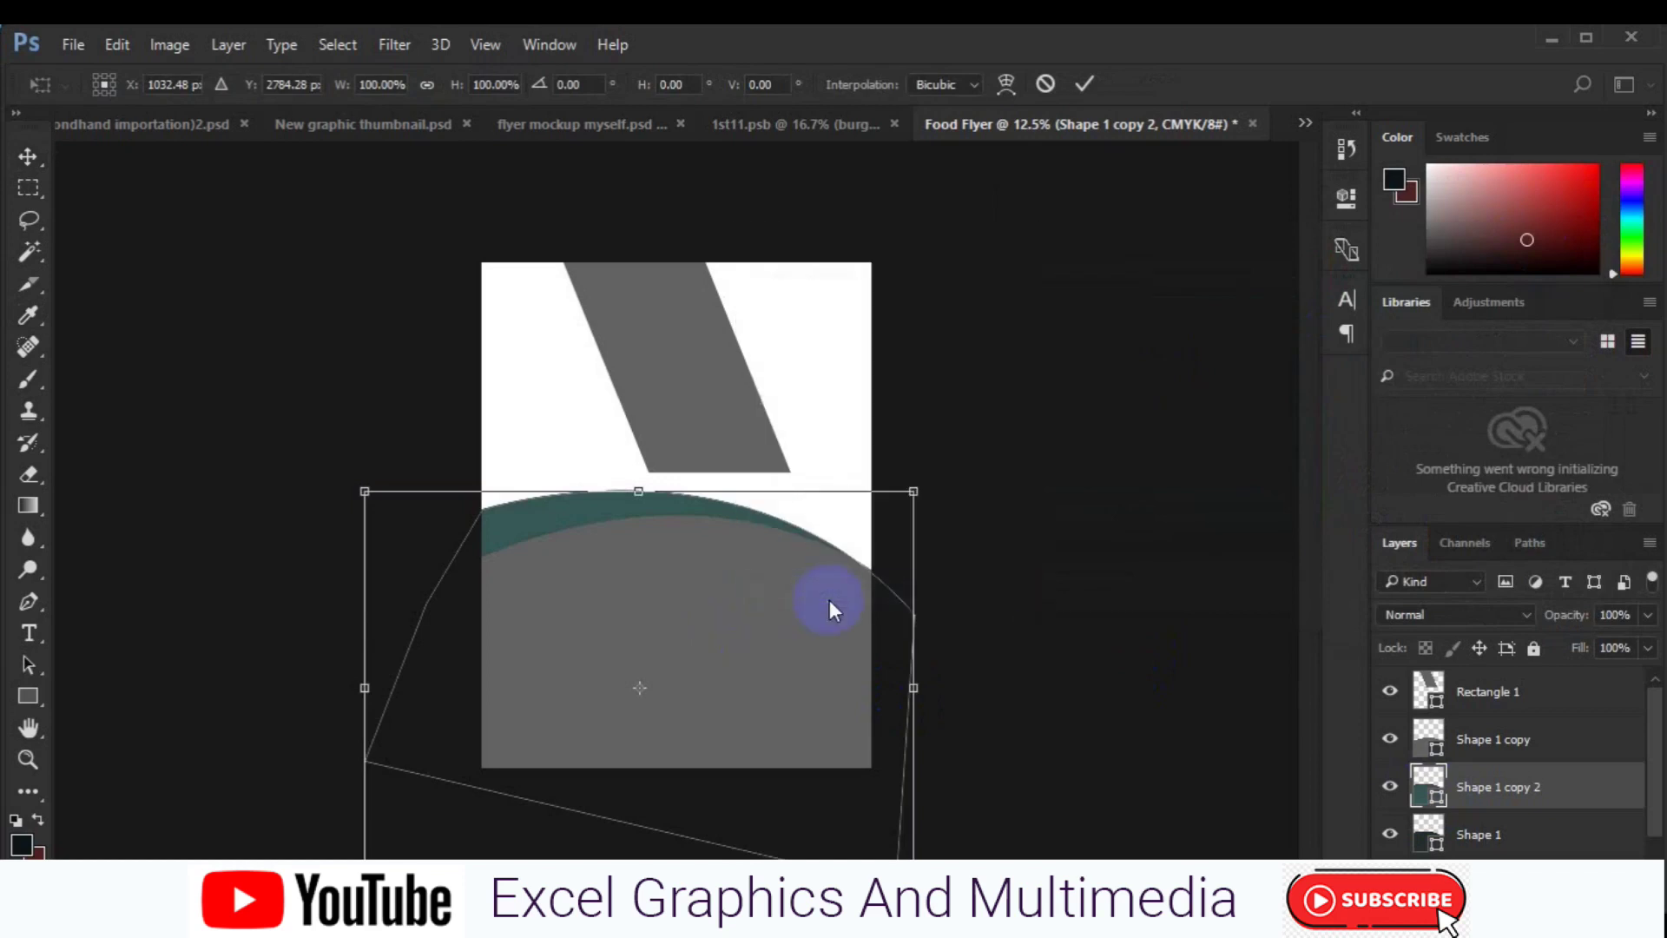
left_click_drag(892, 618, 894, 601)
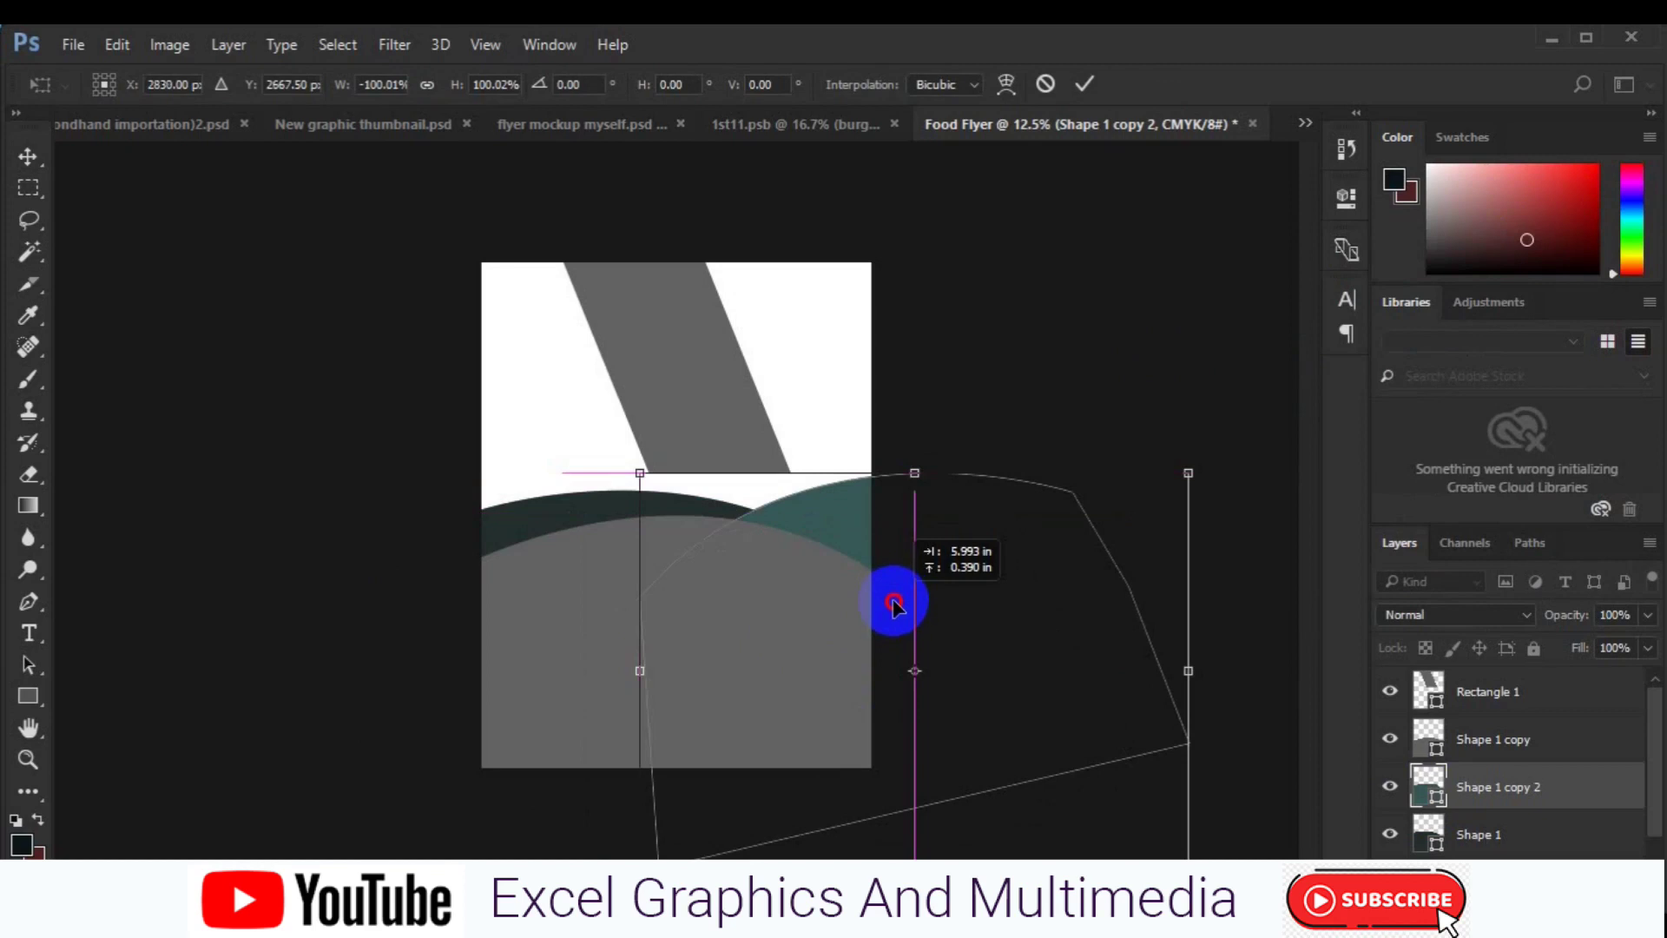
left_click_drag(894, 601, 882, 578)
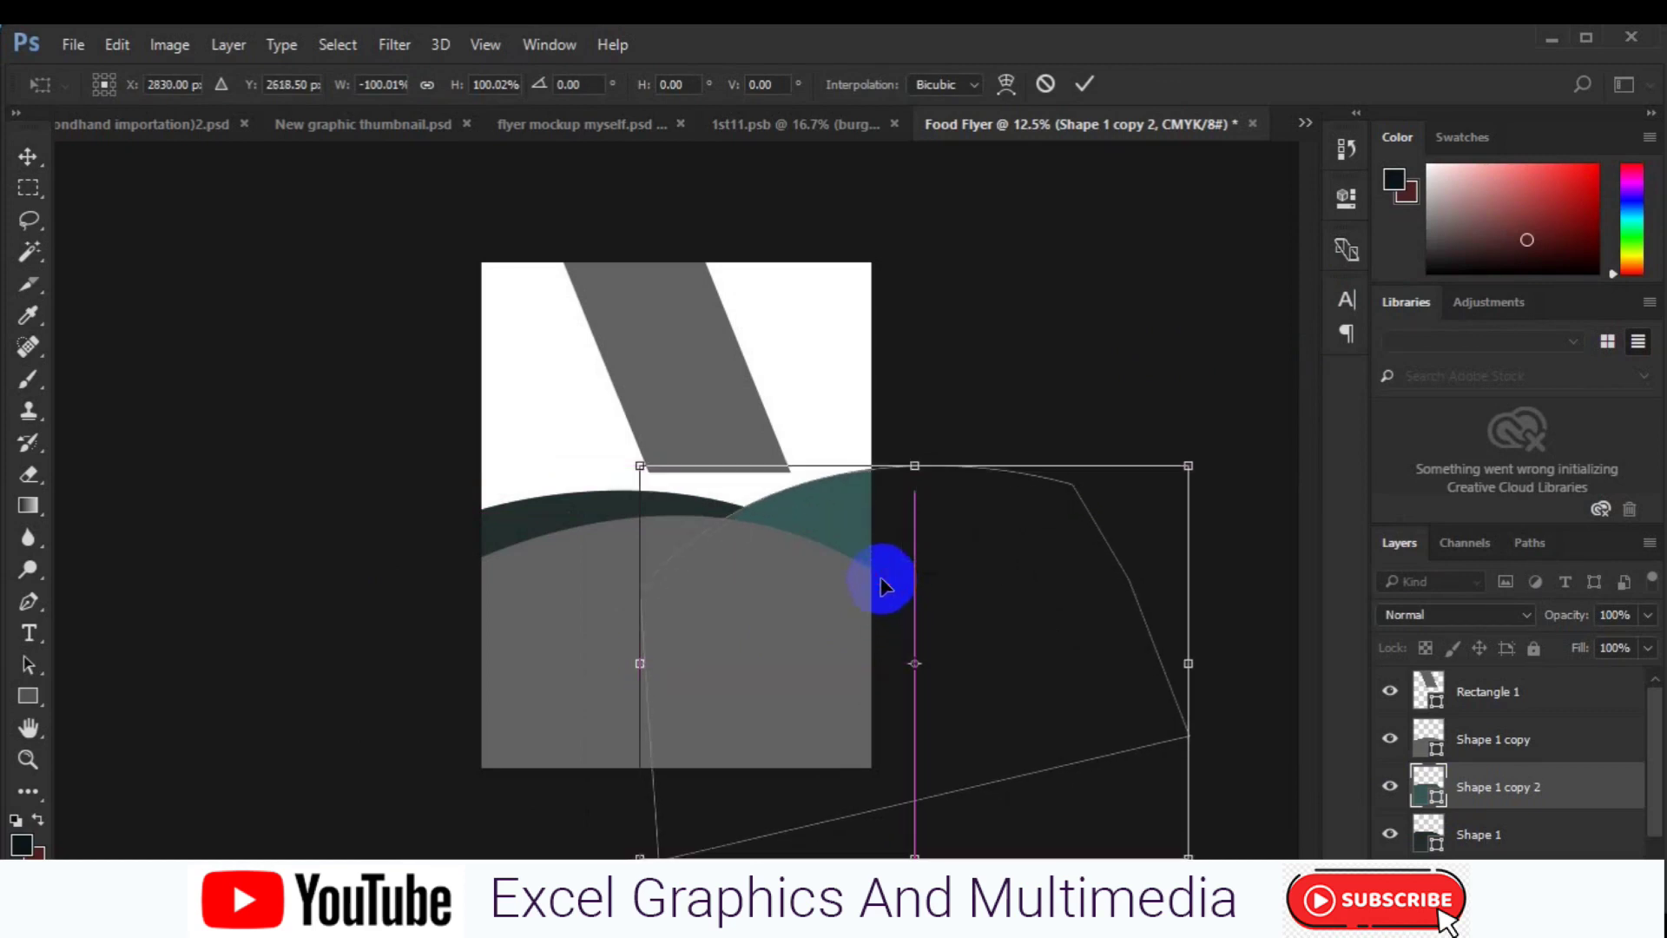
key("Return")
Nudge and tilt the dark arc into place, then add a new layer above Rectangle 1.
left_click(536, 514)
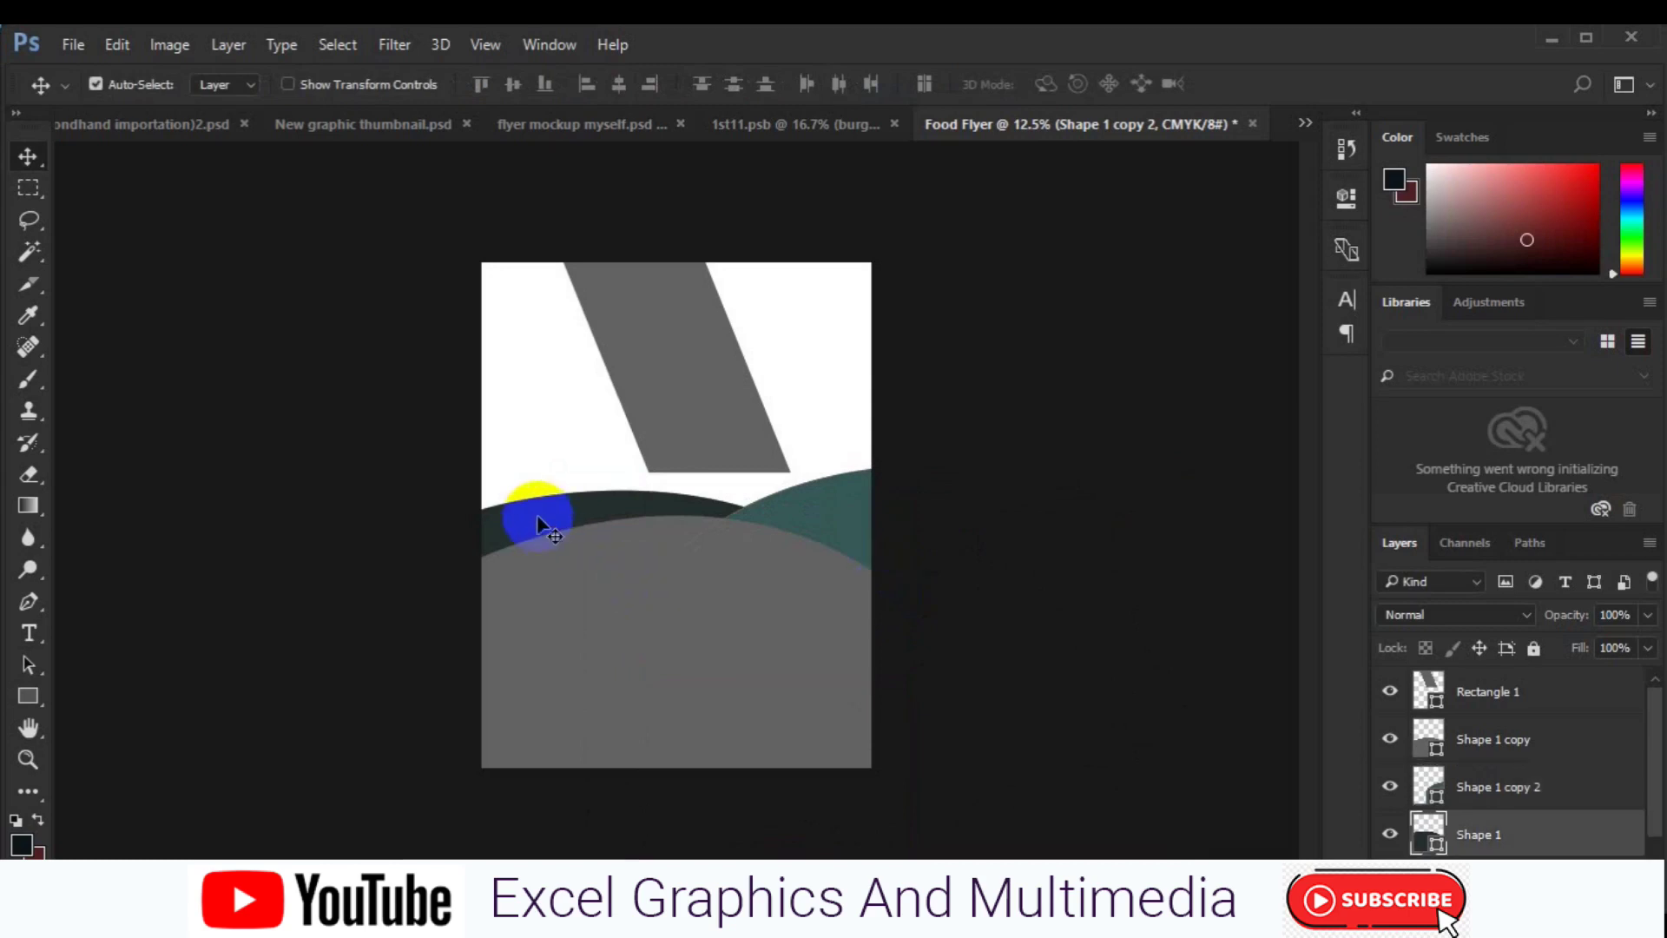
key("ctrl+t")
left_click_drag(640, 523, 625, 520)
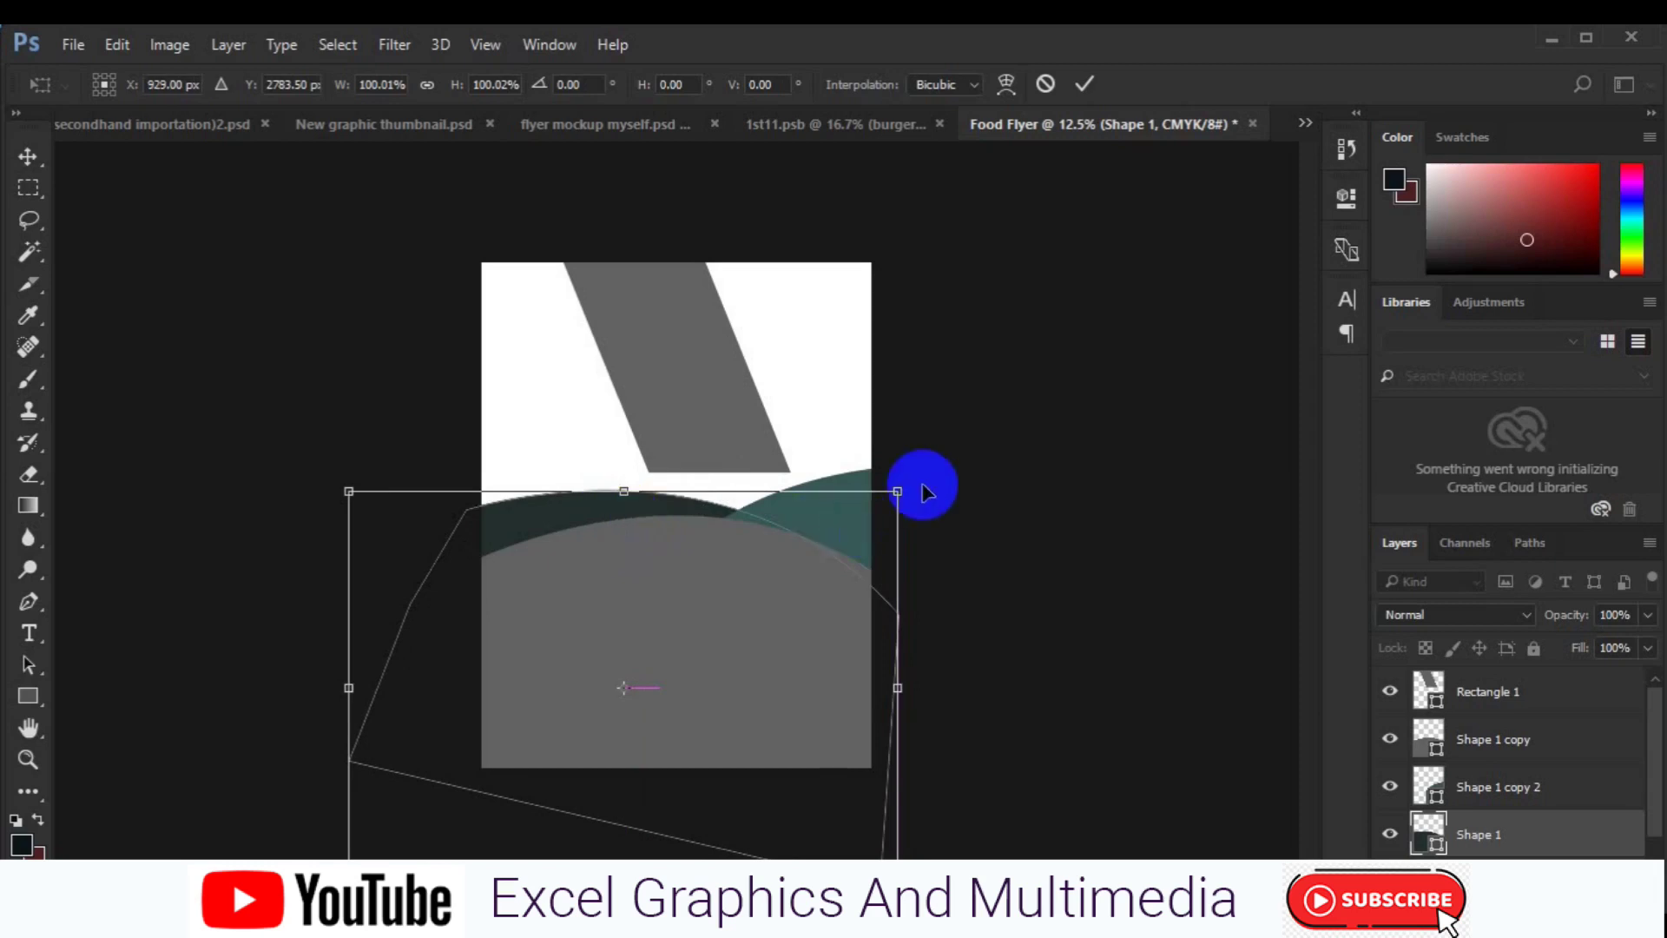
left_click_drag(918, 479, 922, 486)
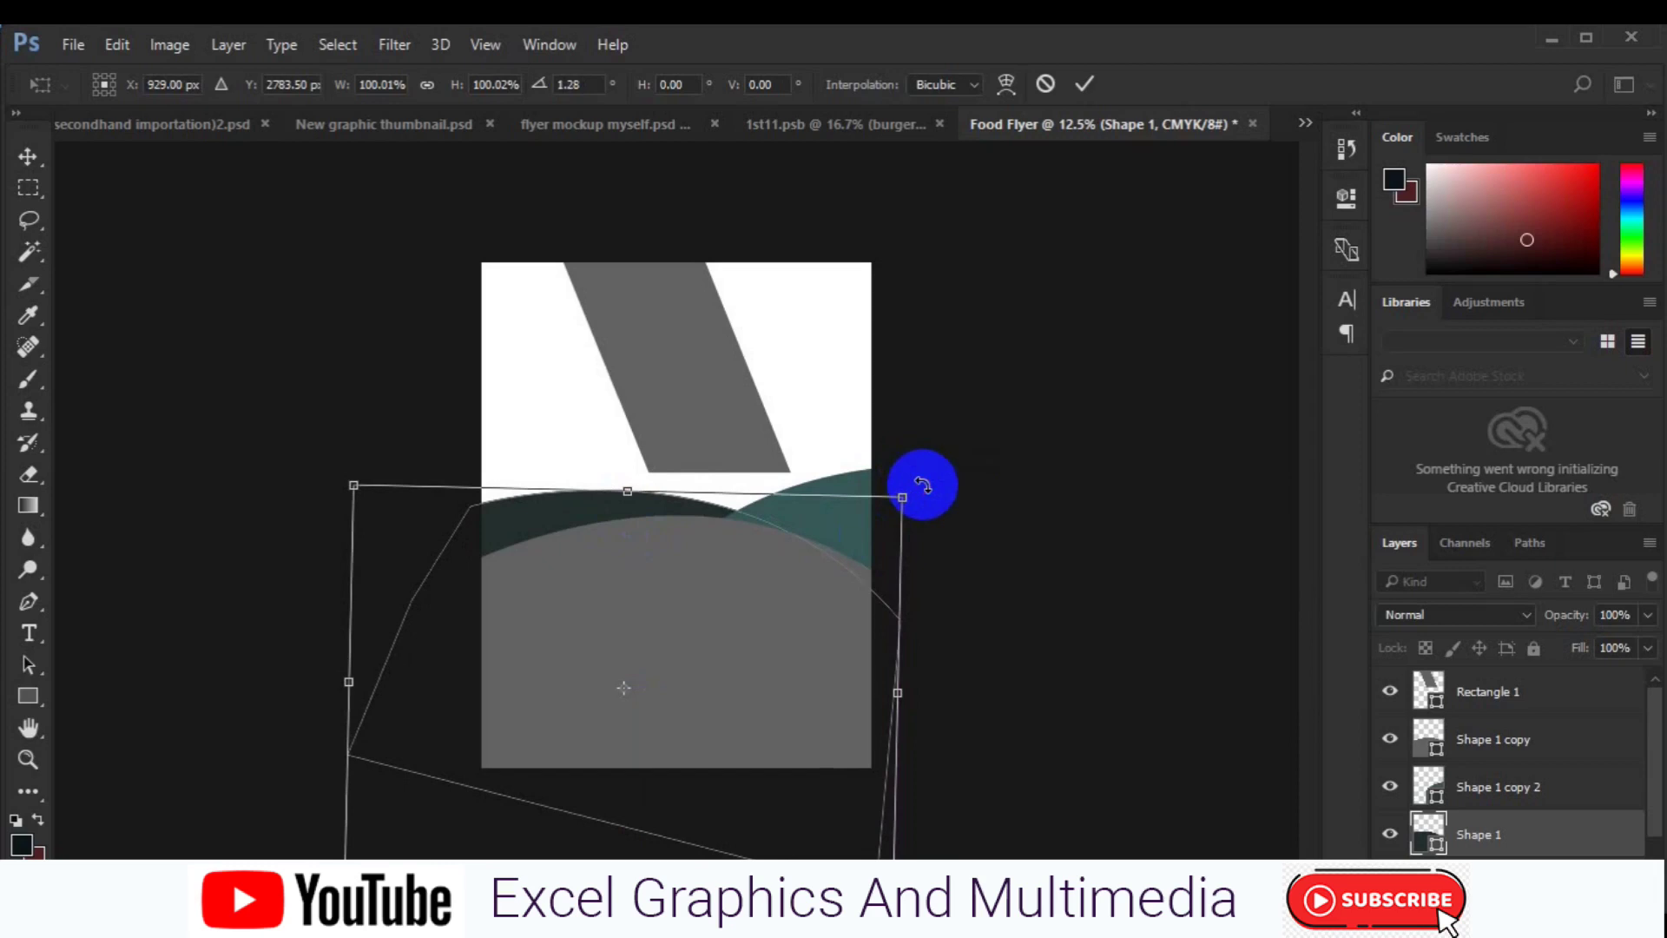
key("Return")
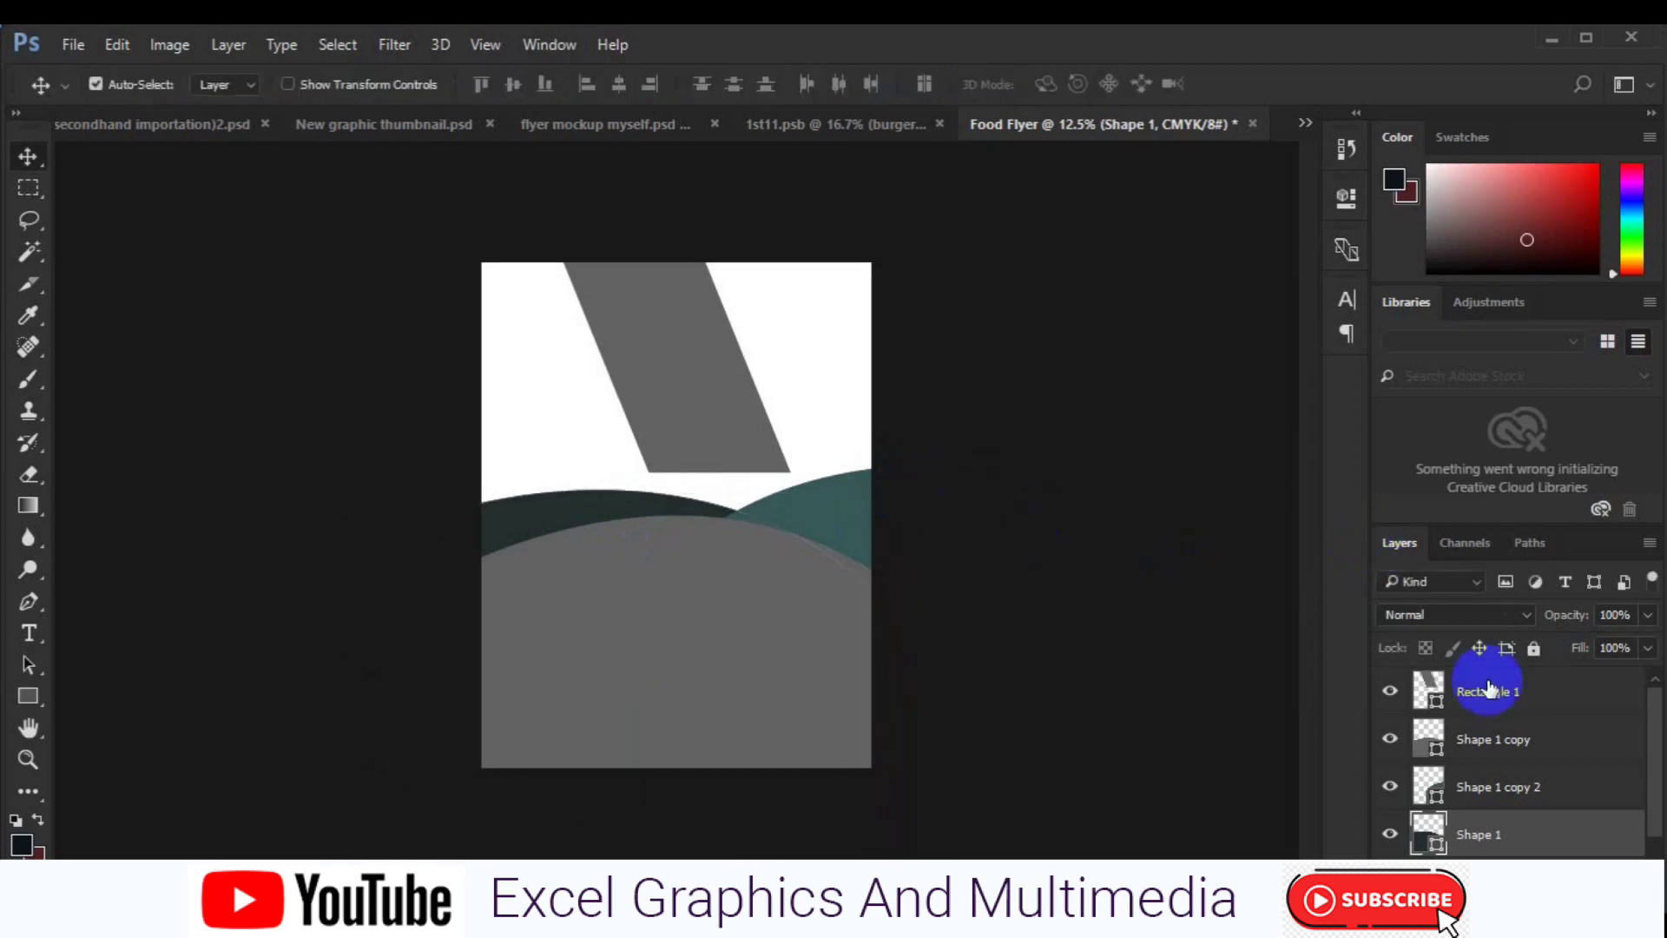
left_click(1484, 738)
left_click(1483, 691)
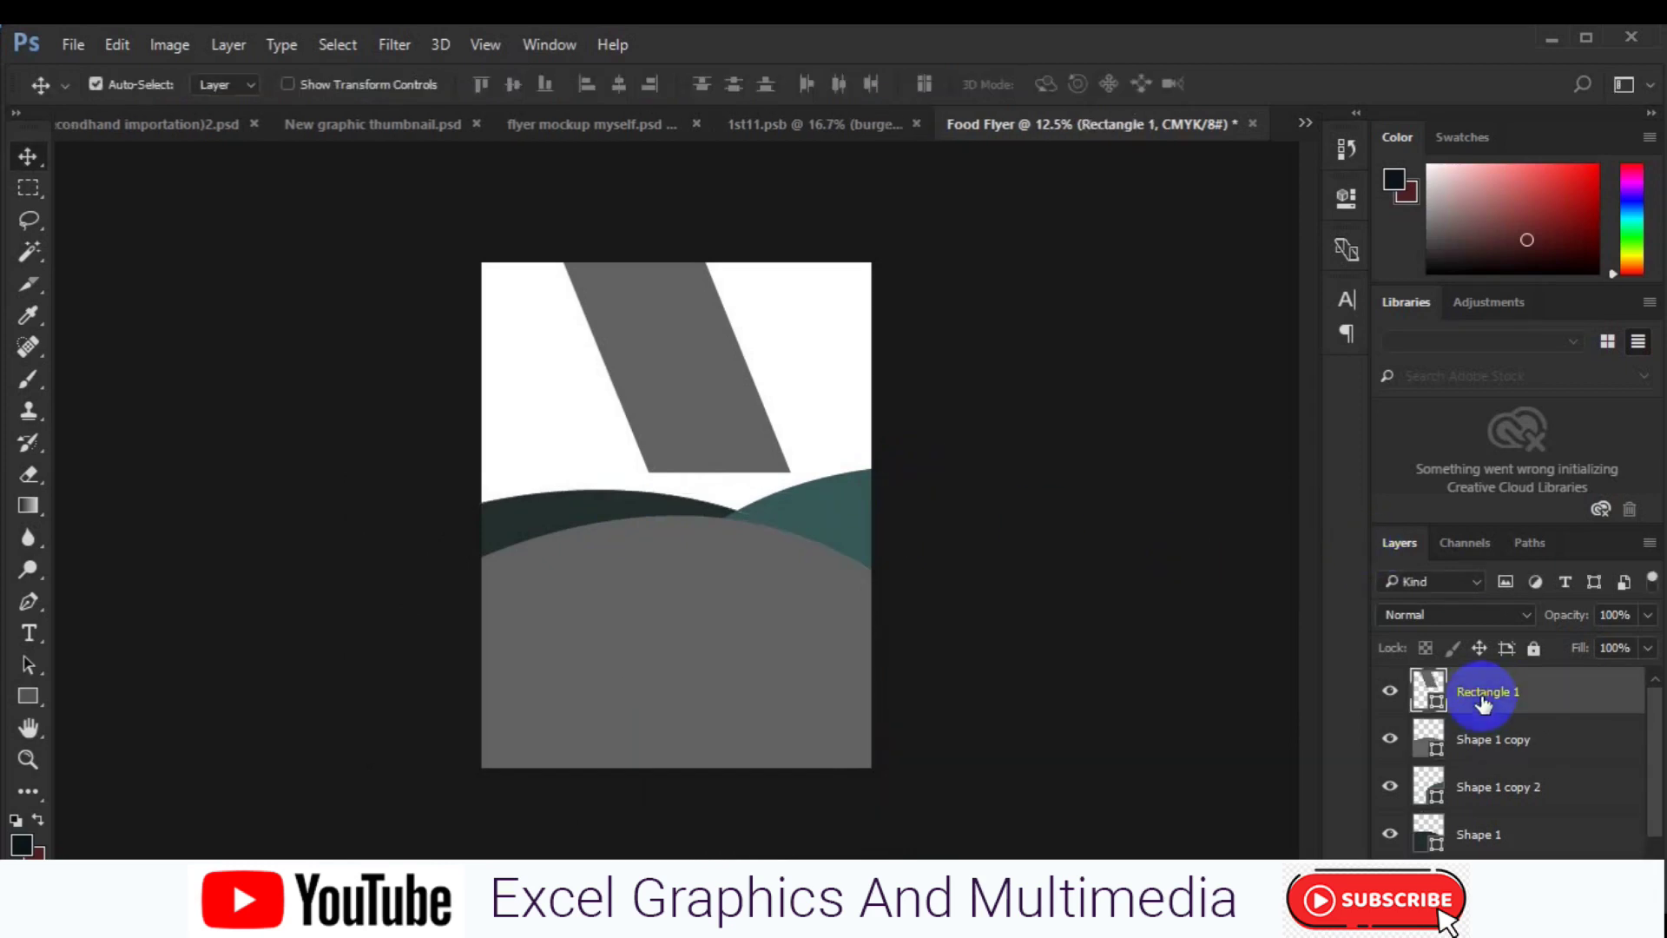
key("ctrl+shift+alt+n")
Draw a small circle with the Ellipse Tool near the flyer's left edge.
left_click(29, 694)
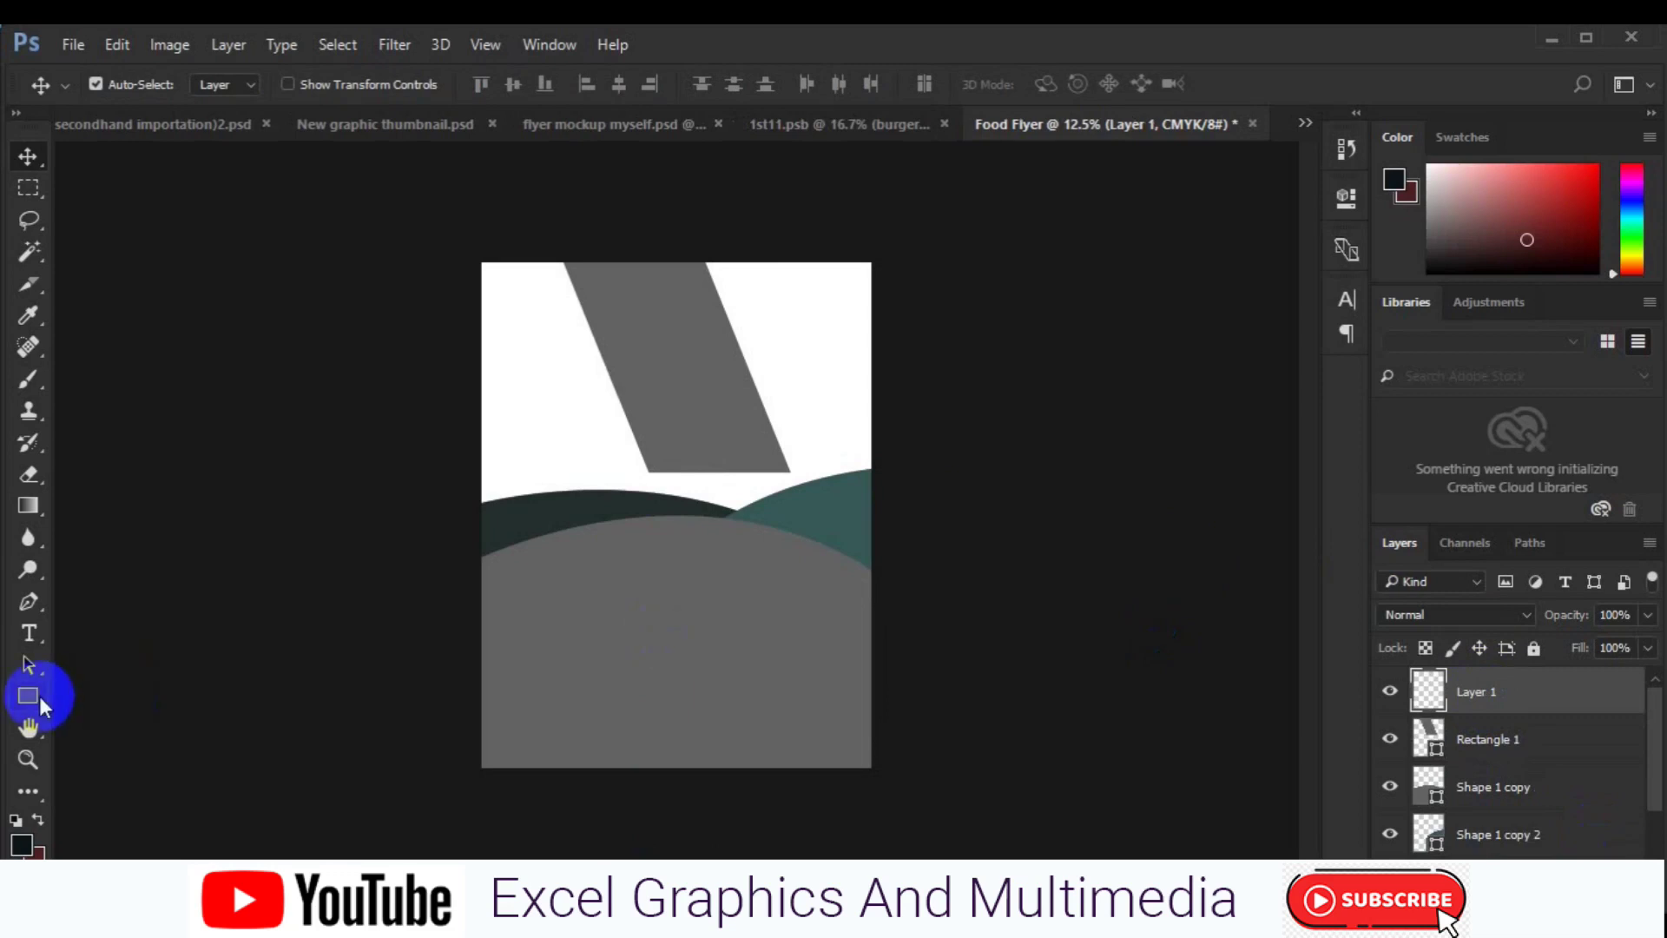
right_click(39, 695)
left_click(108, 738)
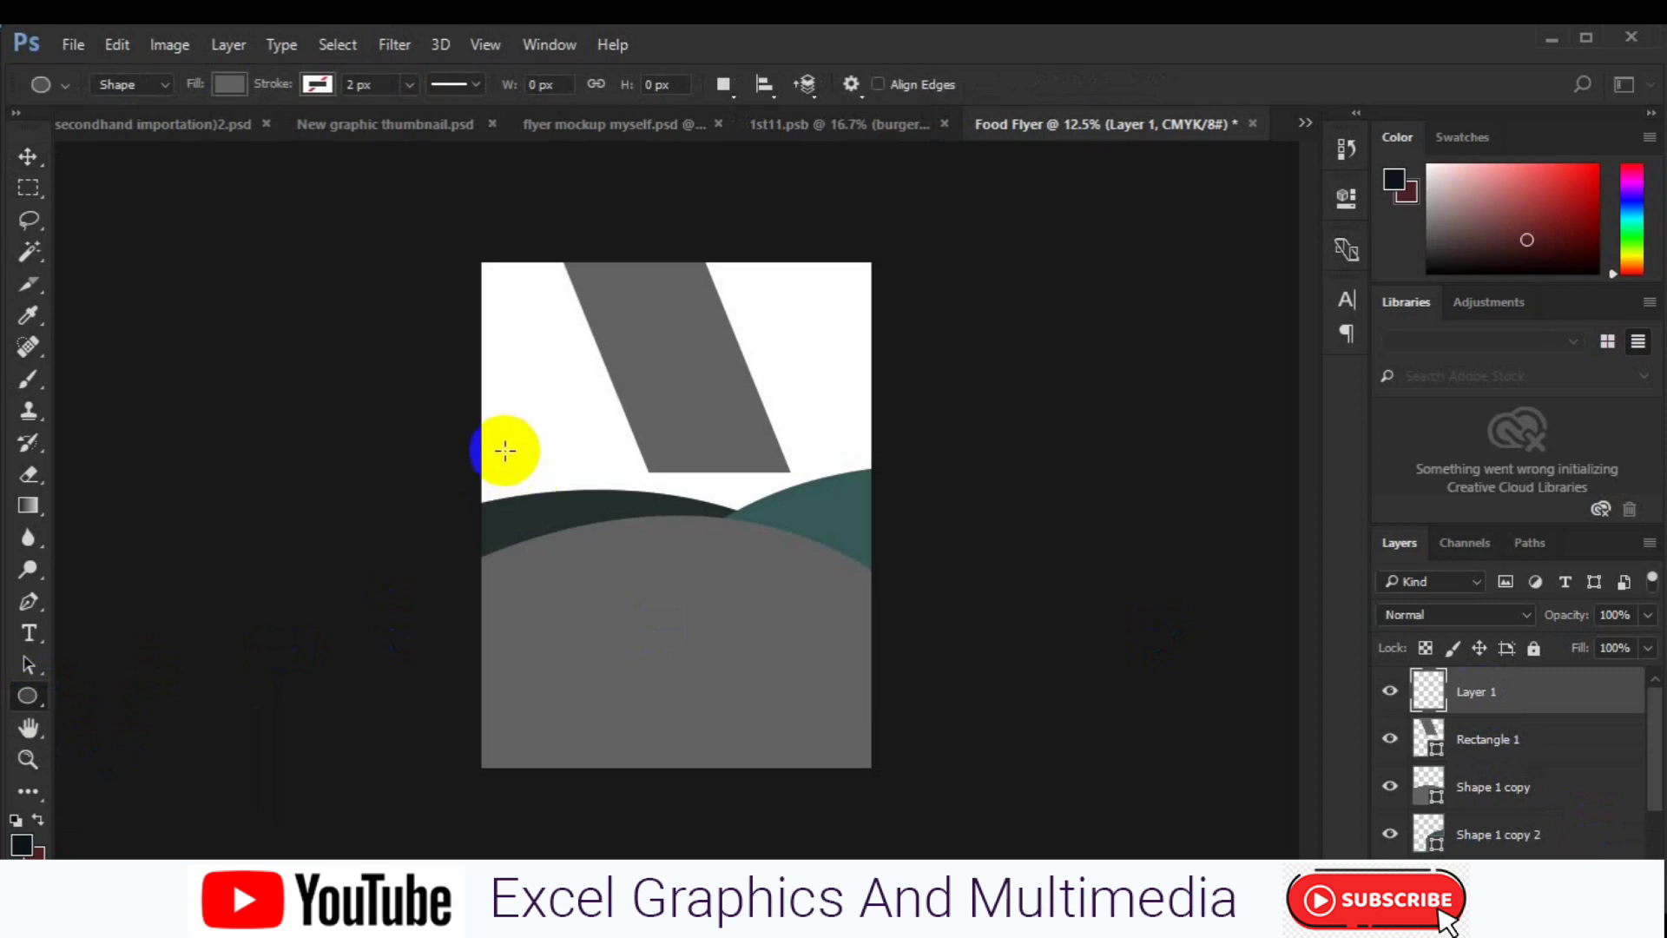
left_click_drag(504, 450, 563, 506)
key("alt")
left_click_drag(569, 509, 575, 518)
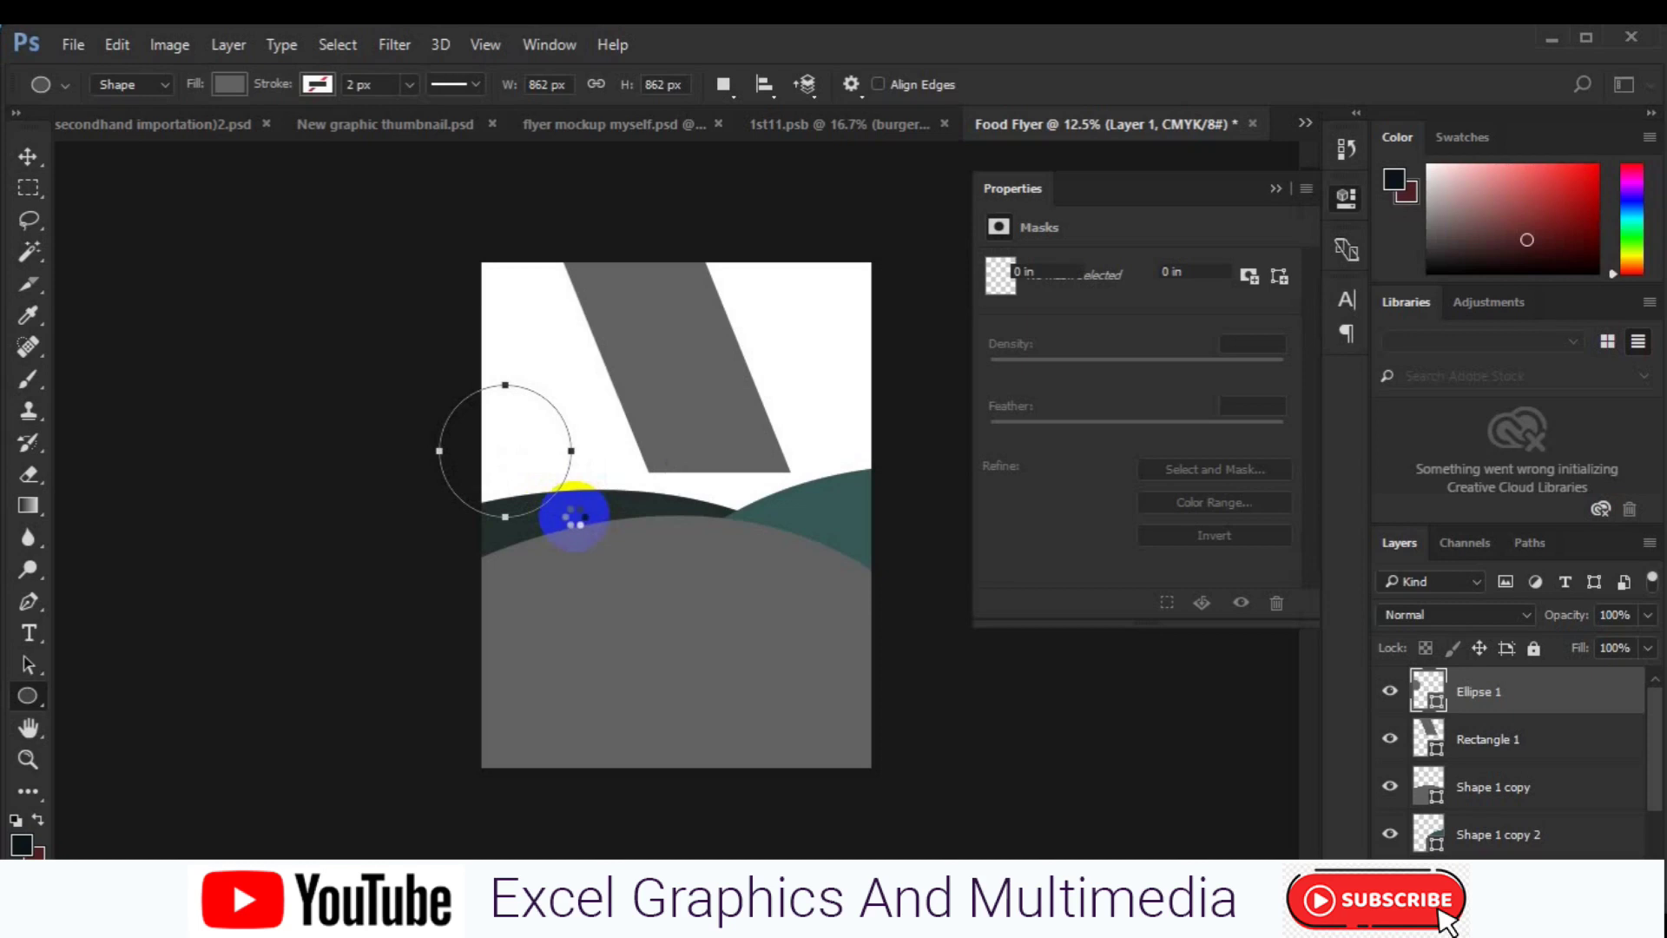
key("v")
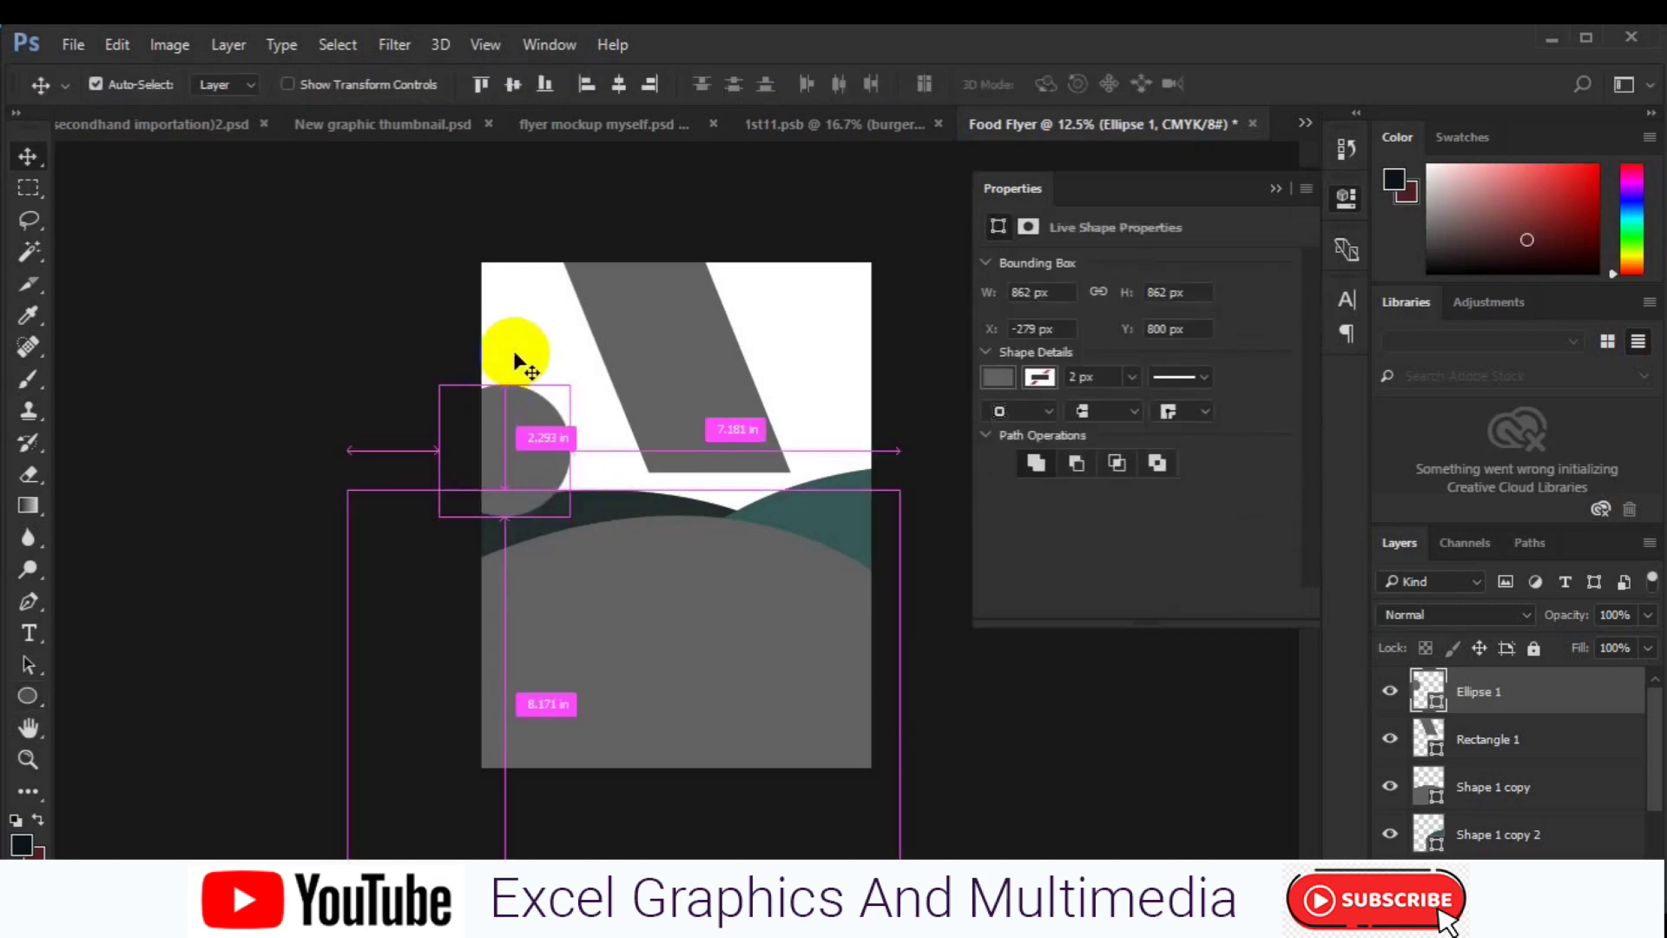
Centre the circle horizontally and fill it teal 58a29e.
key("ctrl+a")
left_click(615, 89)
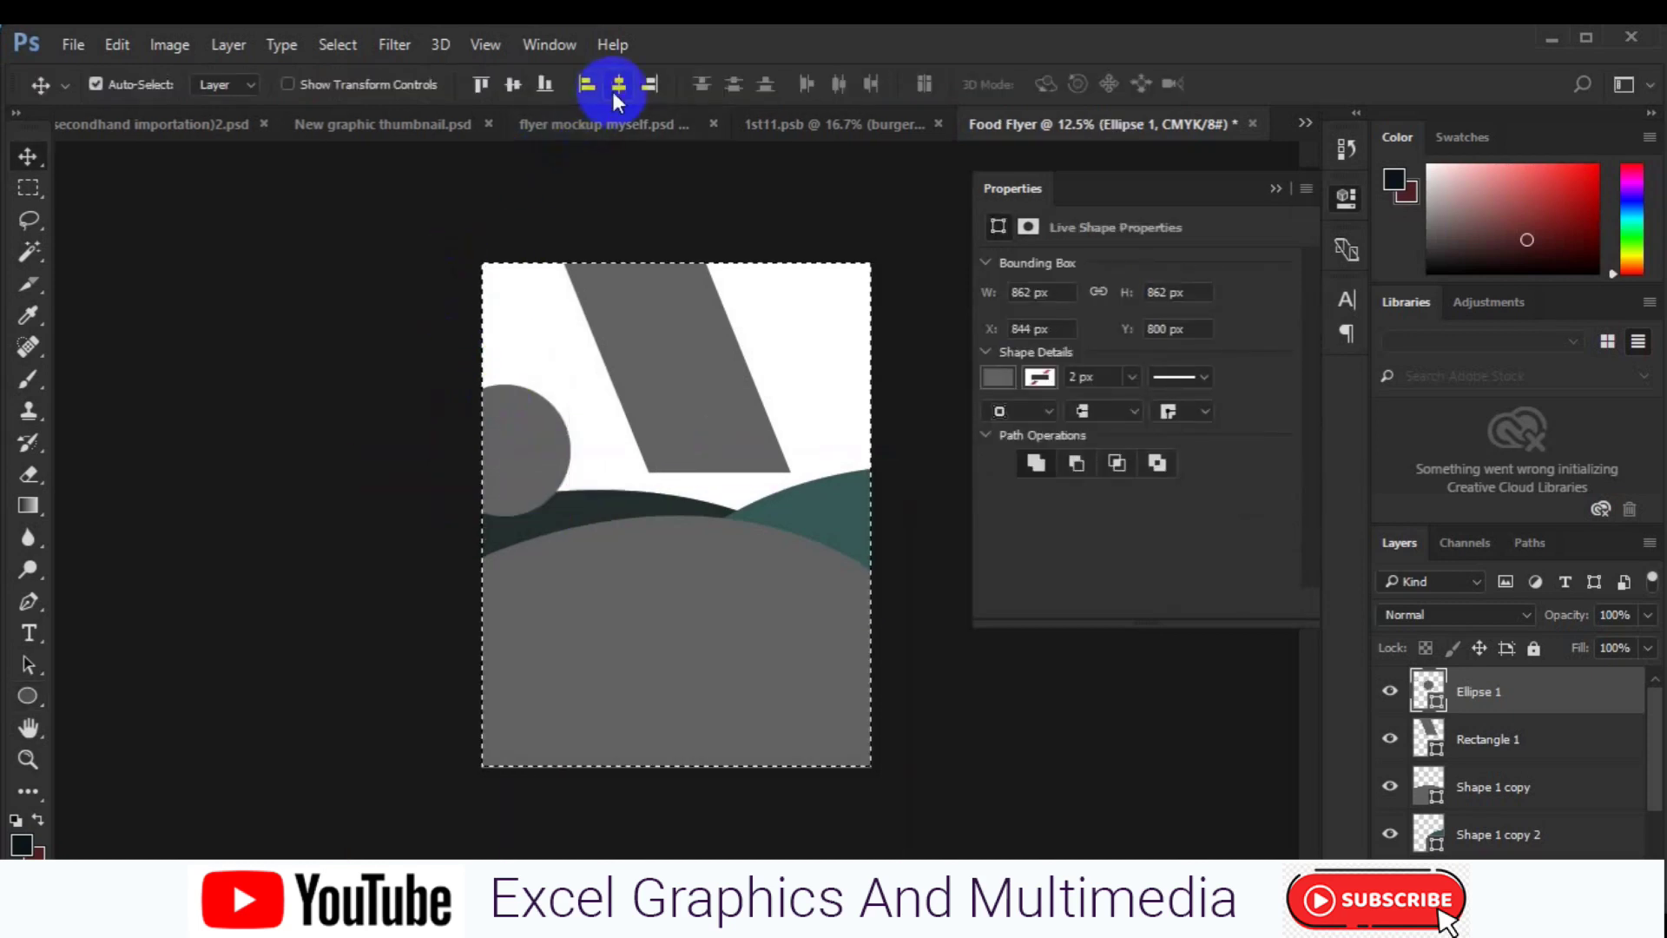
key("ctrl+d")
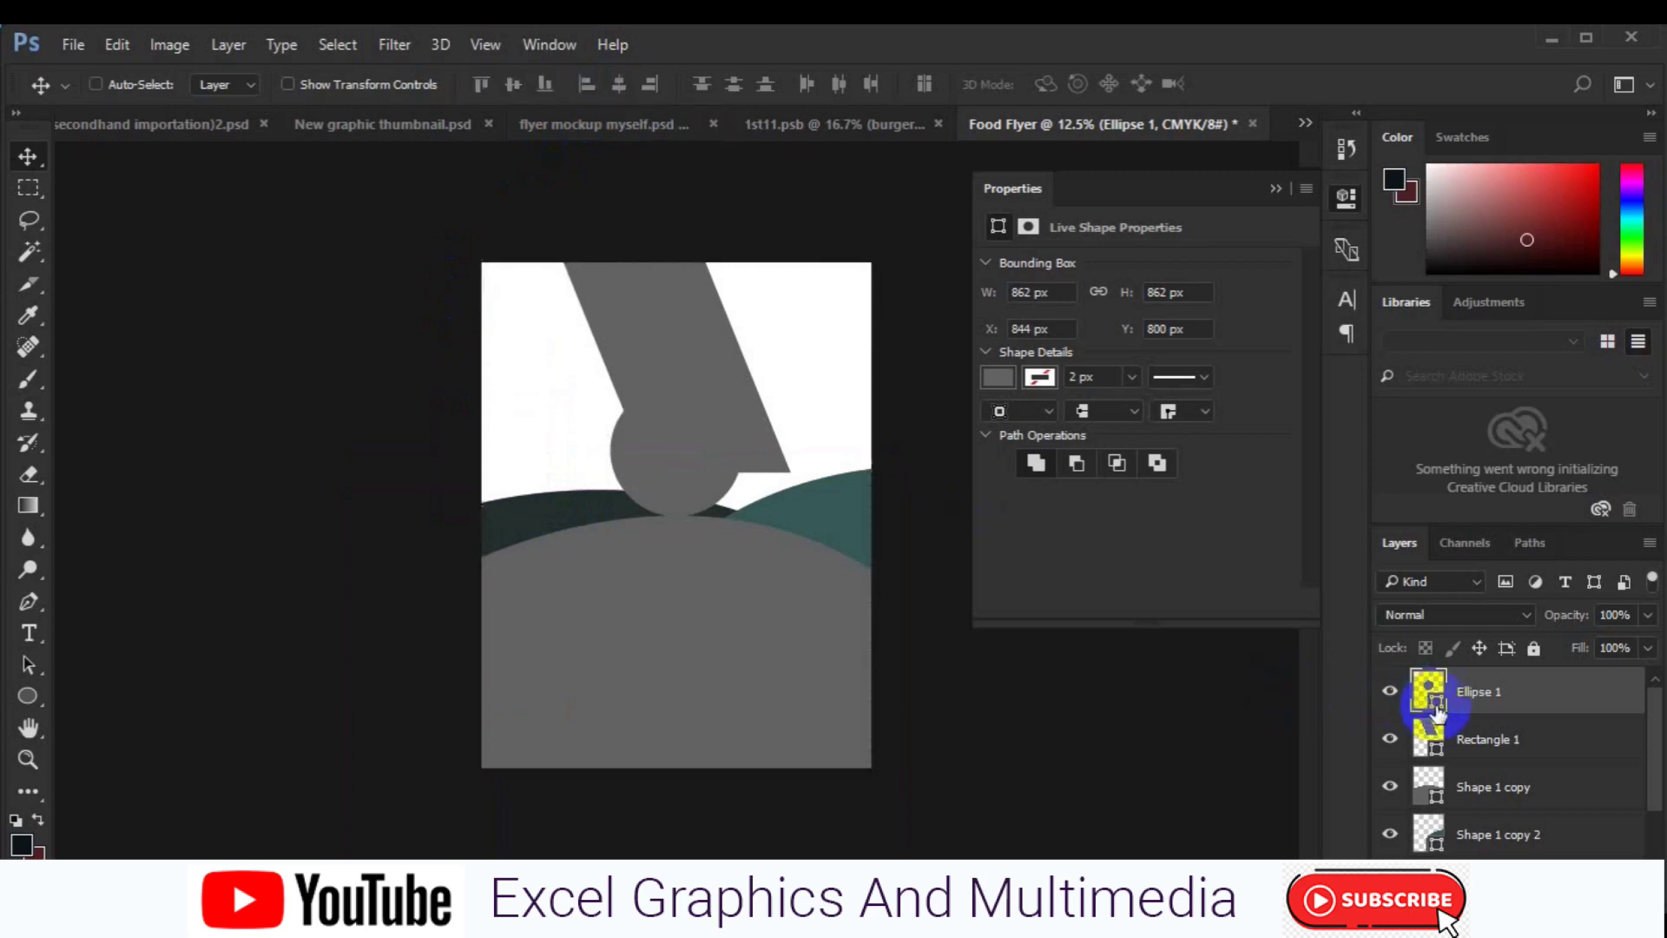
left_click_drag(1437, 708, 759, 519)
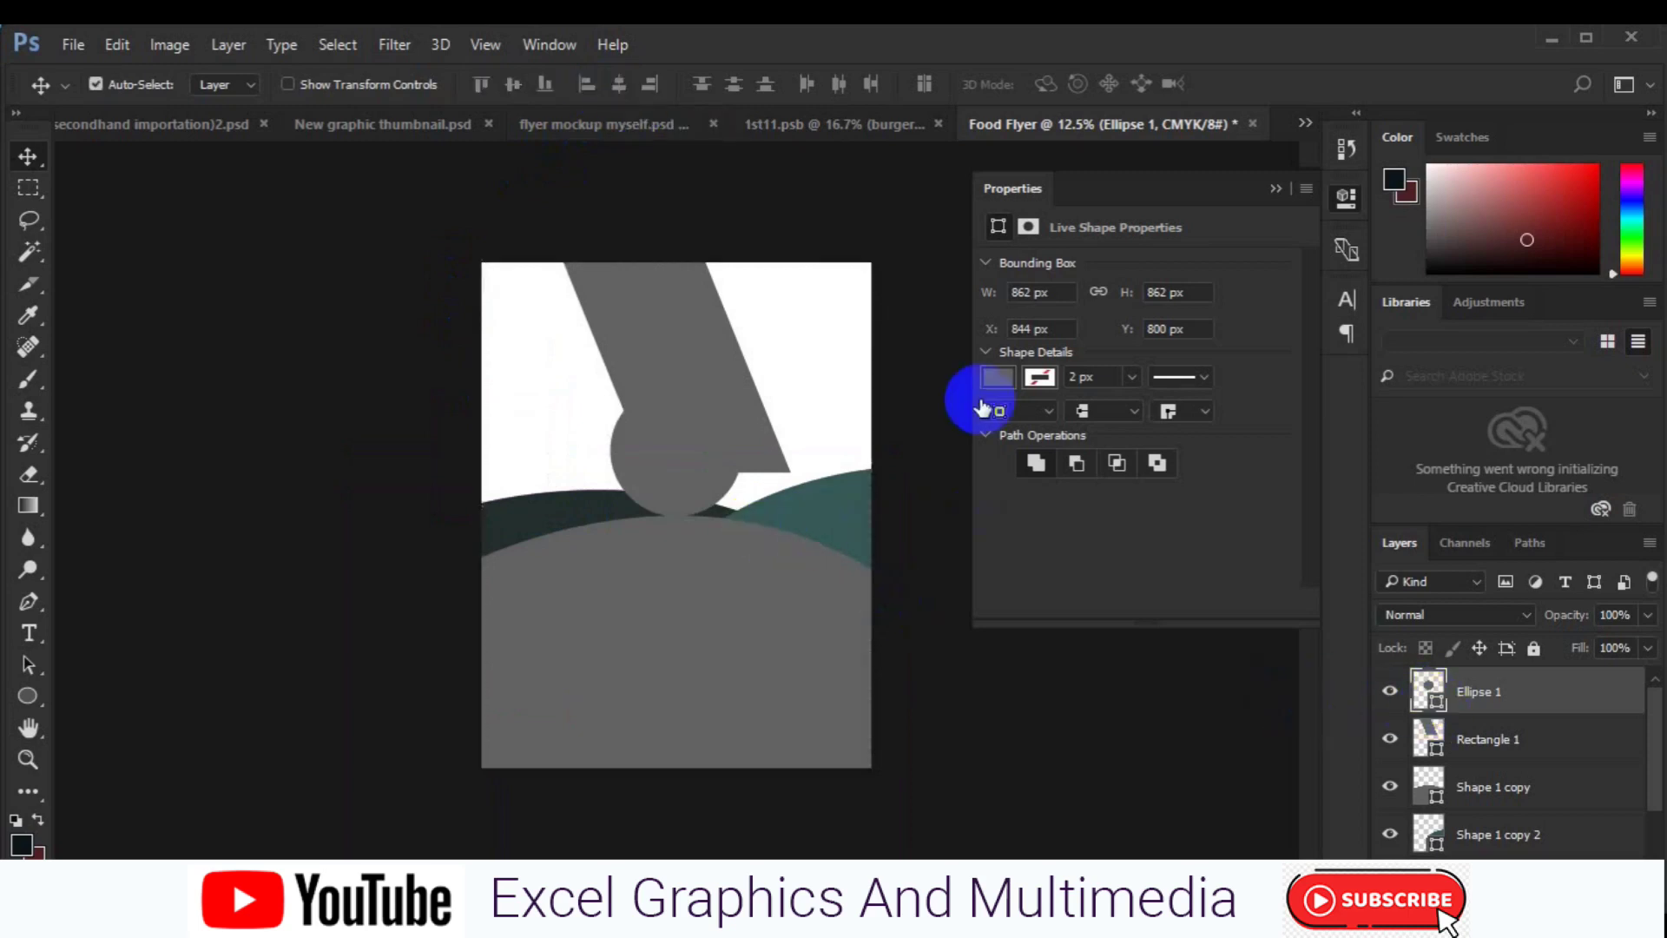
left_click(990, 382)
left_click(1127, 365)
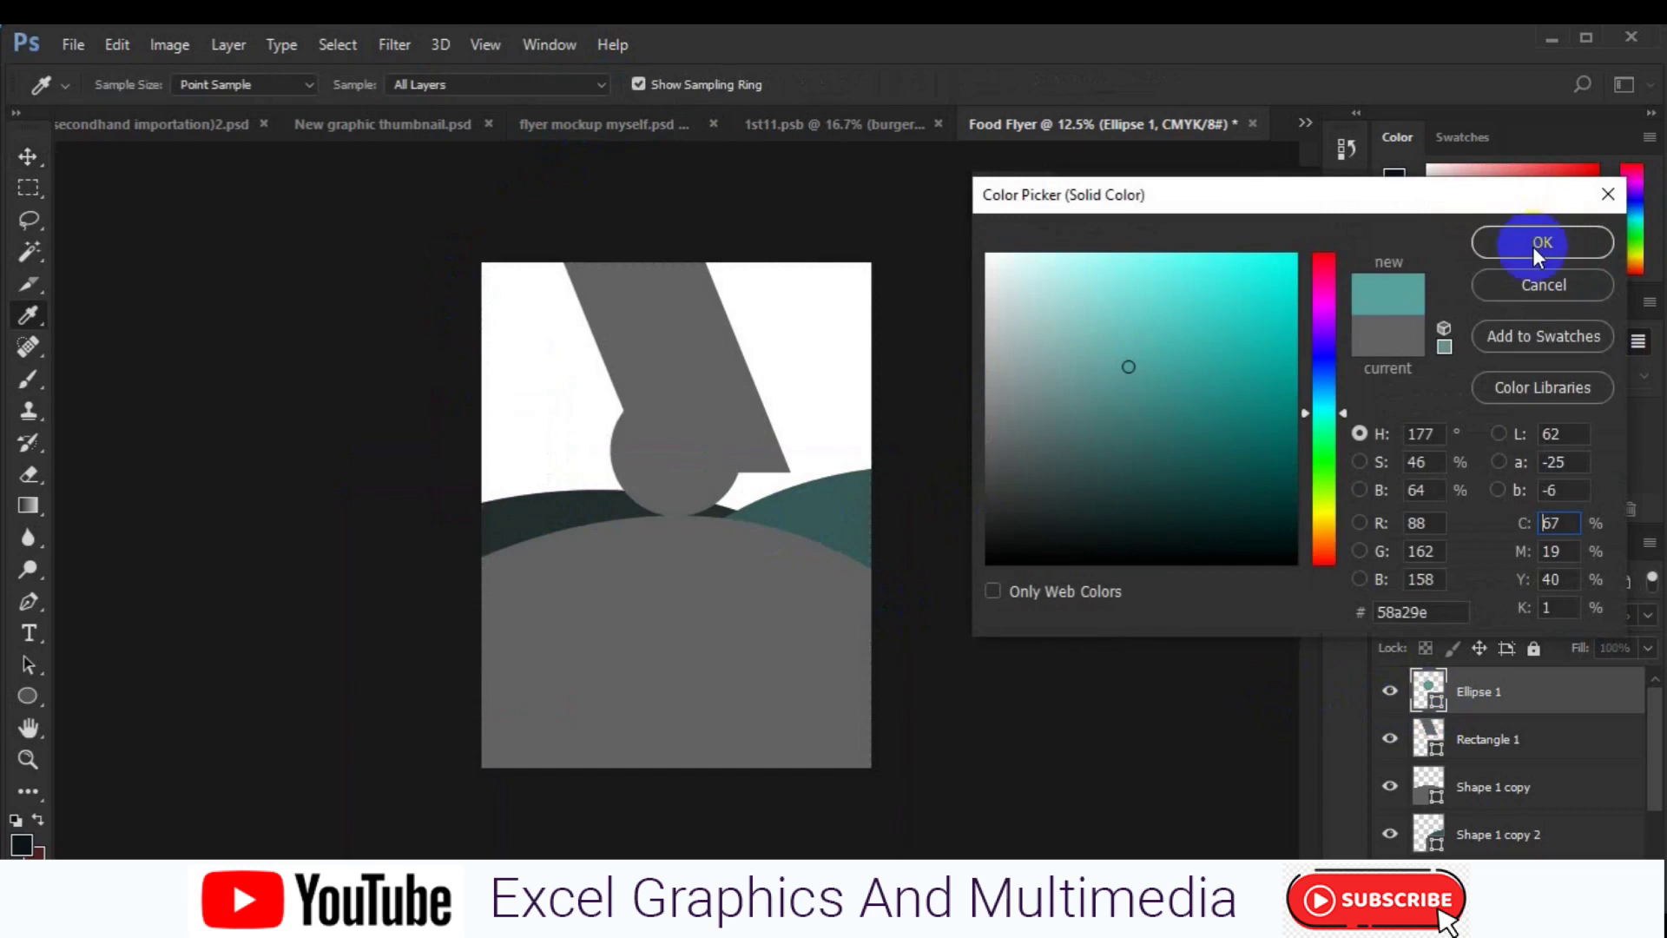
left_click(1532, 241)
Enlarge the teal circle to about 143% and recentre it horizontally.
key("ctrl+t")
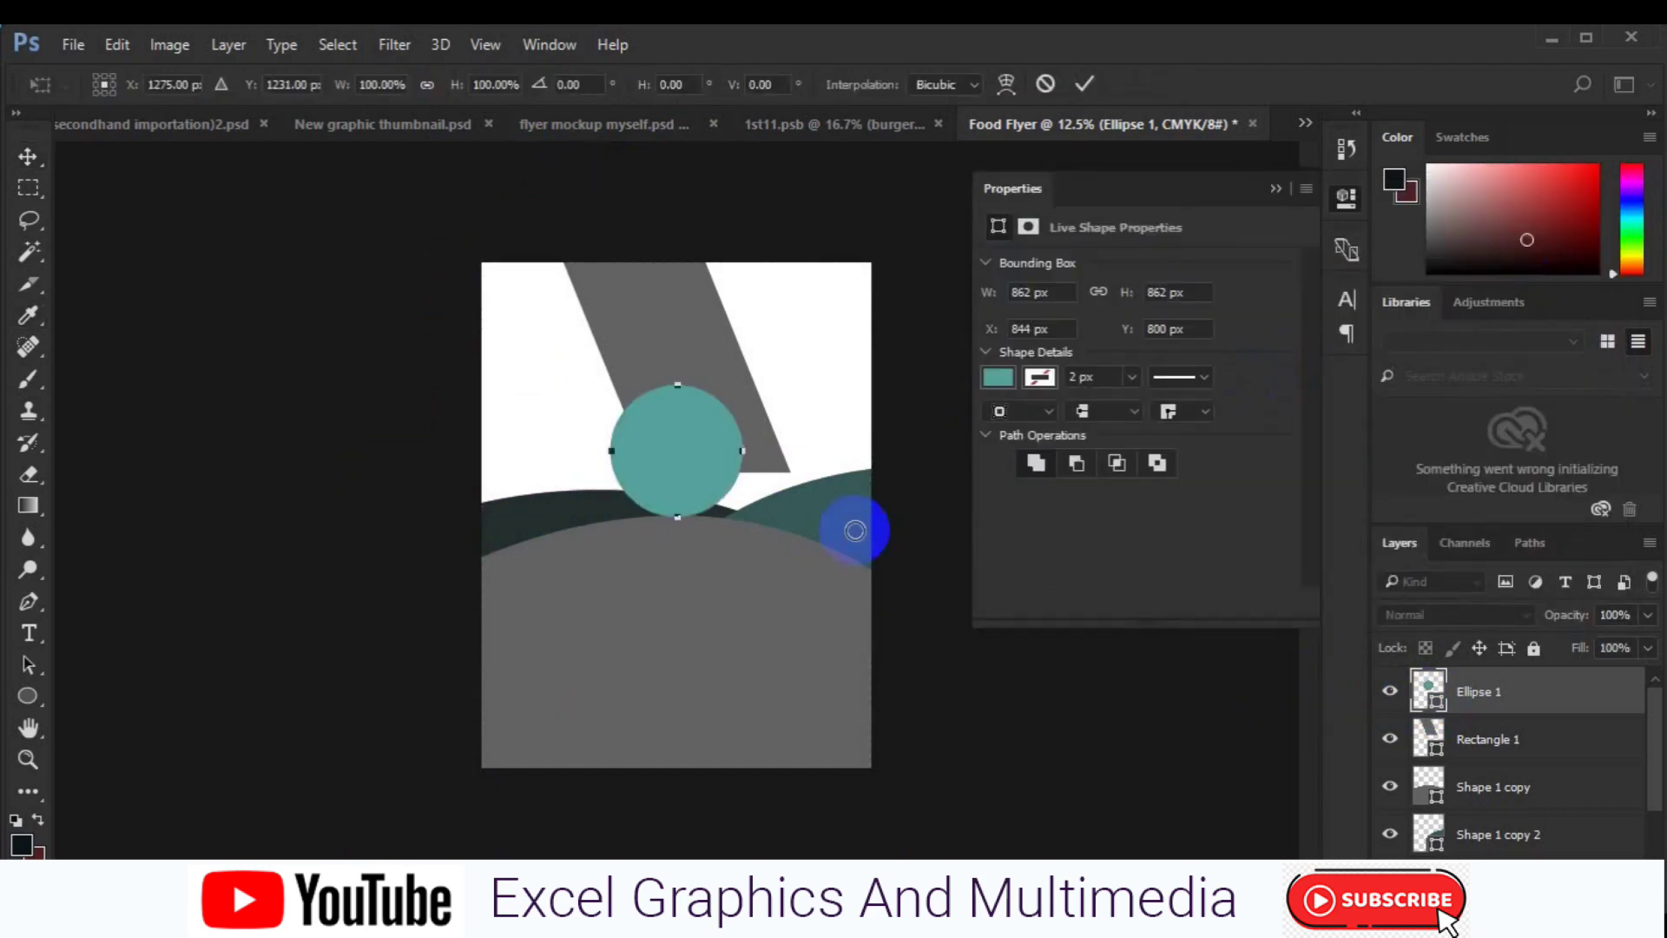
left_click_drag(738, 519, 768, 543)
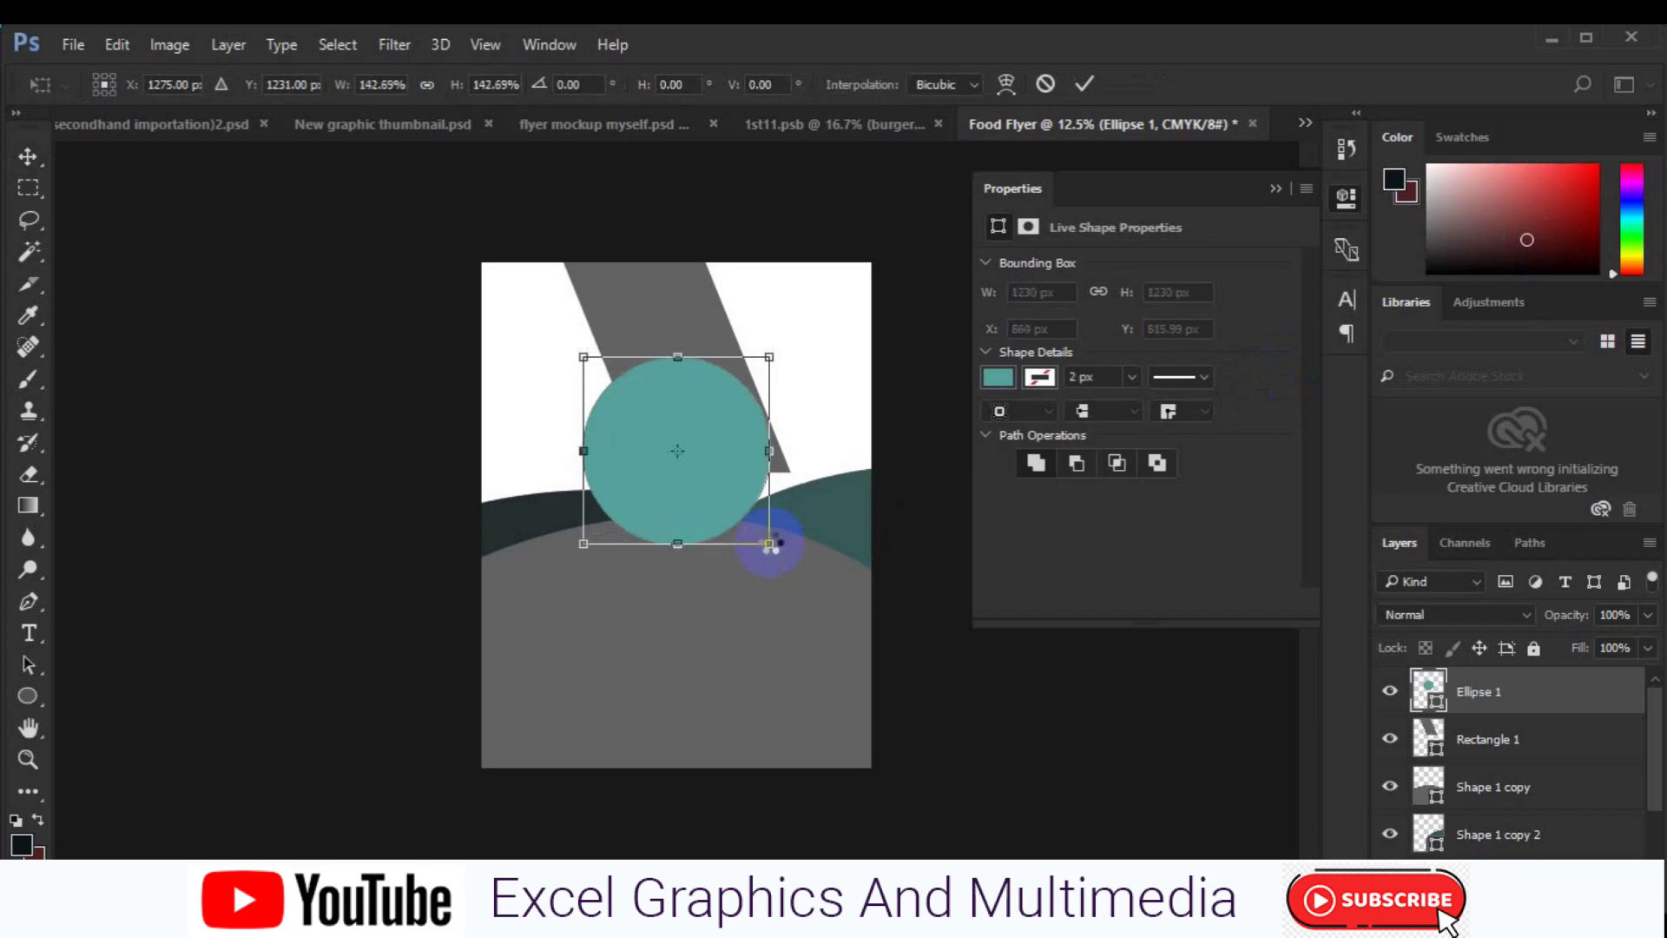
left_click_drag(721, 515, 731, 545)
key("Return")
key("ctrl+a")
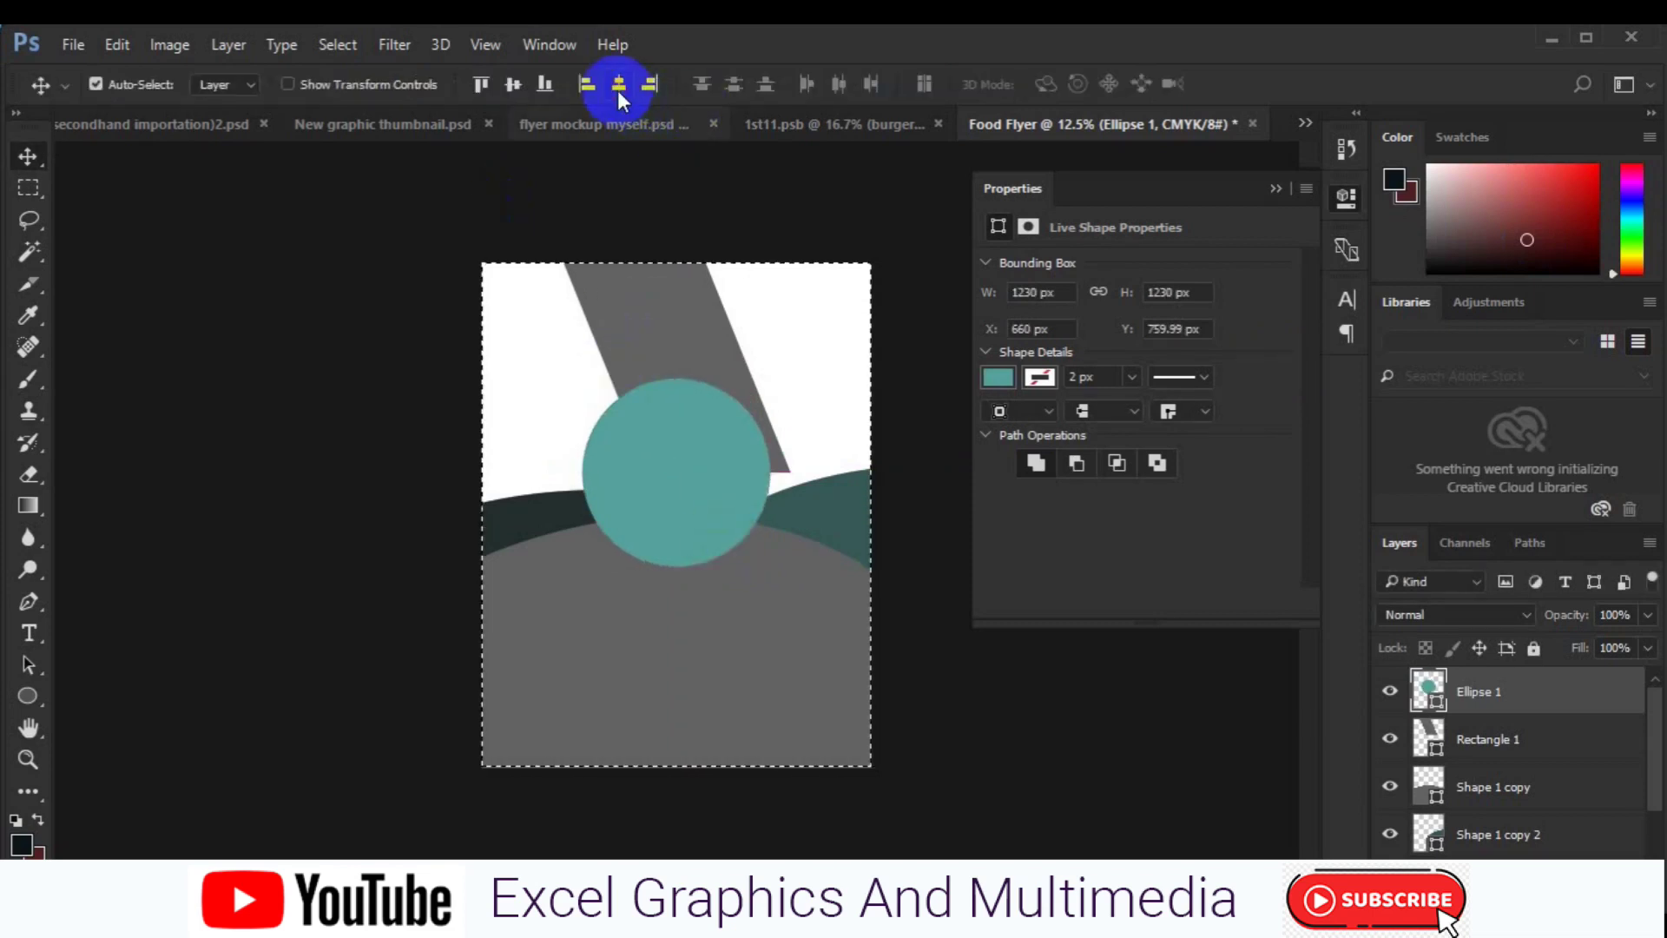
left_click(617, 84)
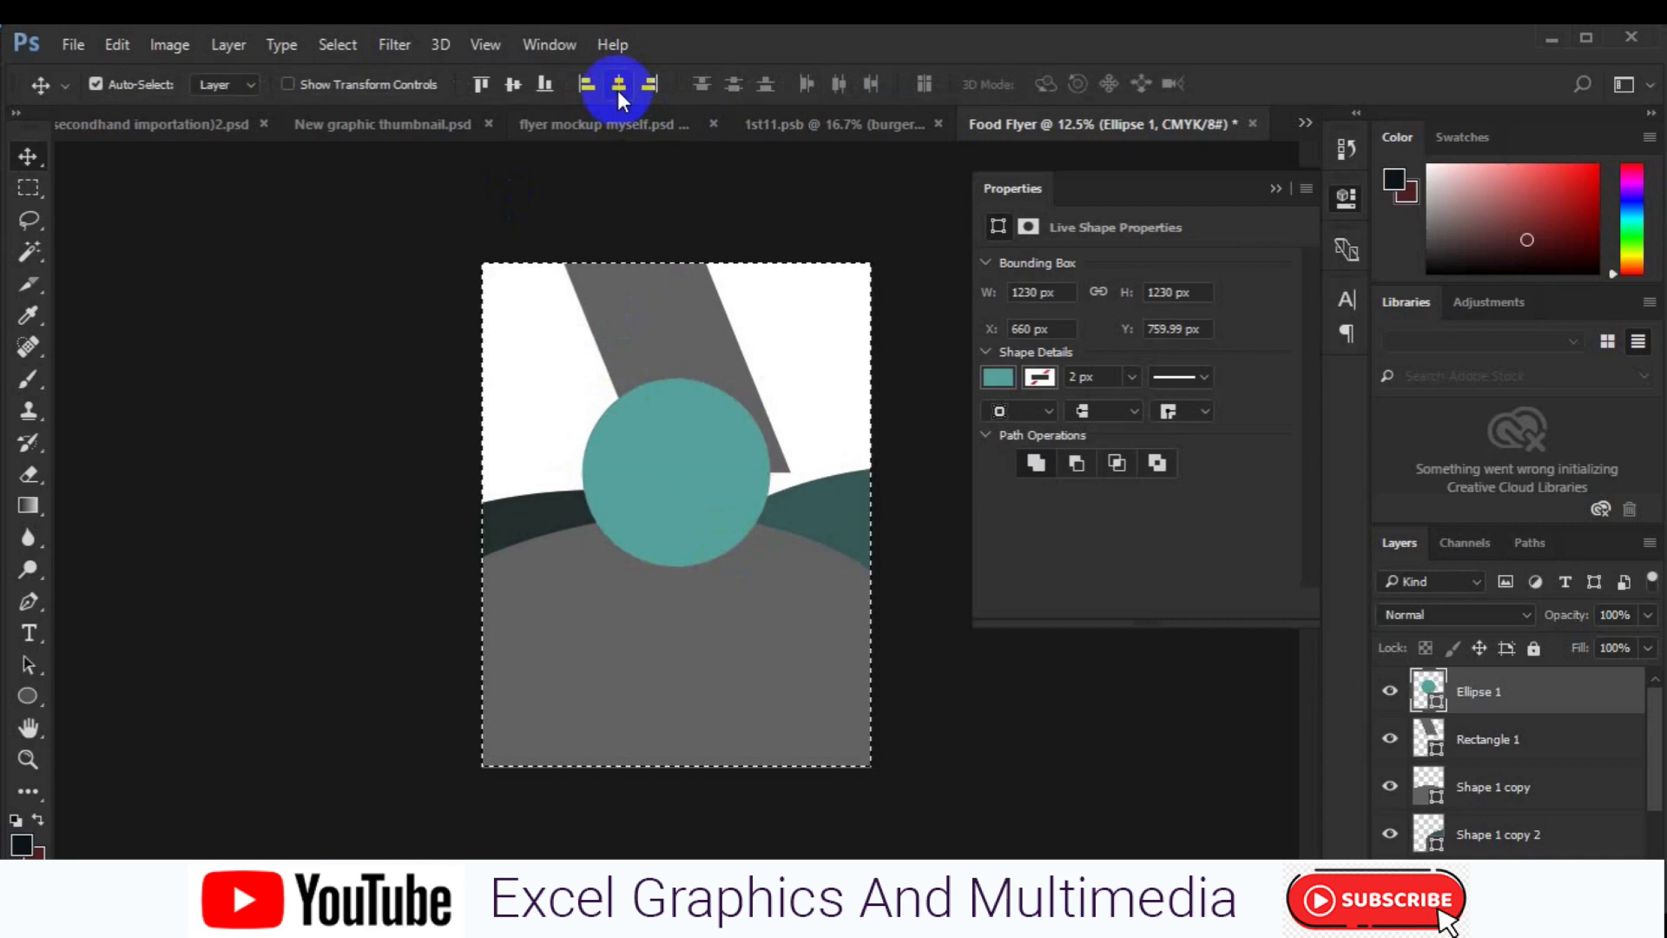
Duplicate the teal circle, shrink it to 50%, and place it at the lower left.
key("ctrl+d")
key("ctrl+j")
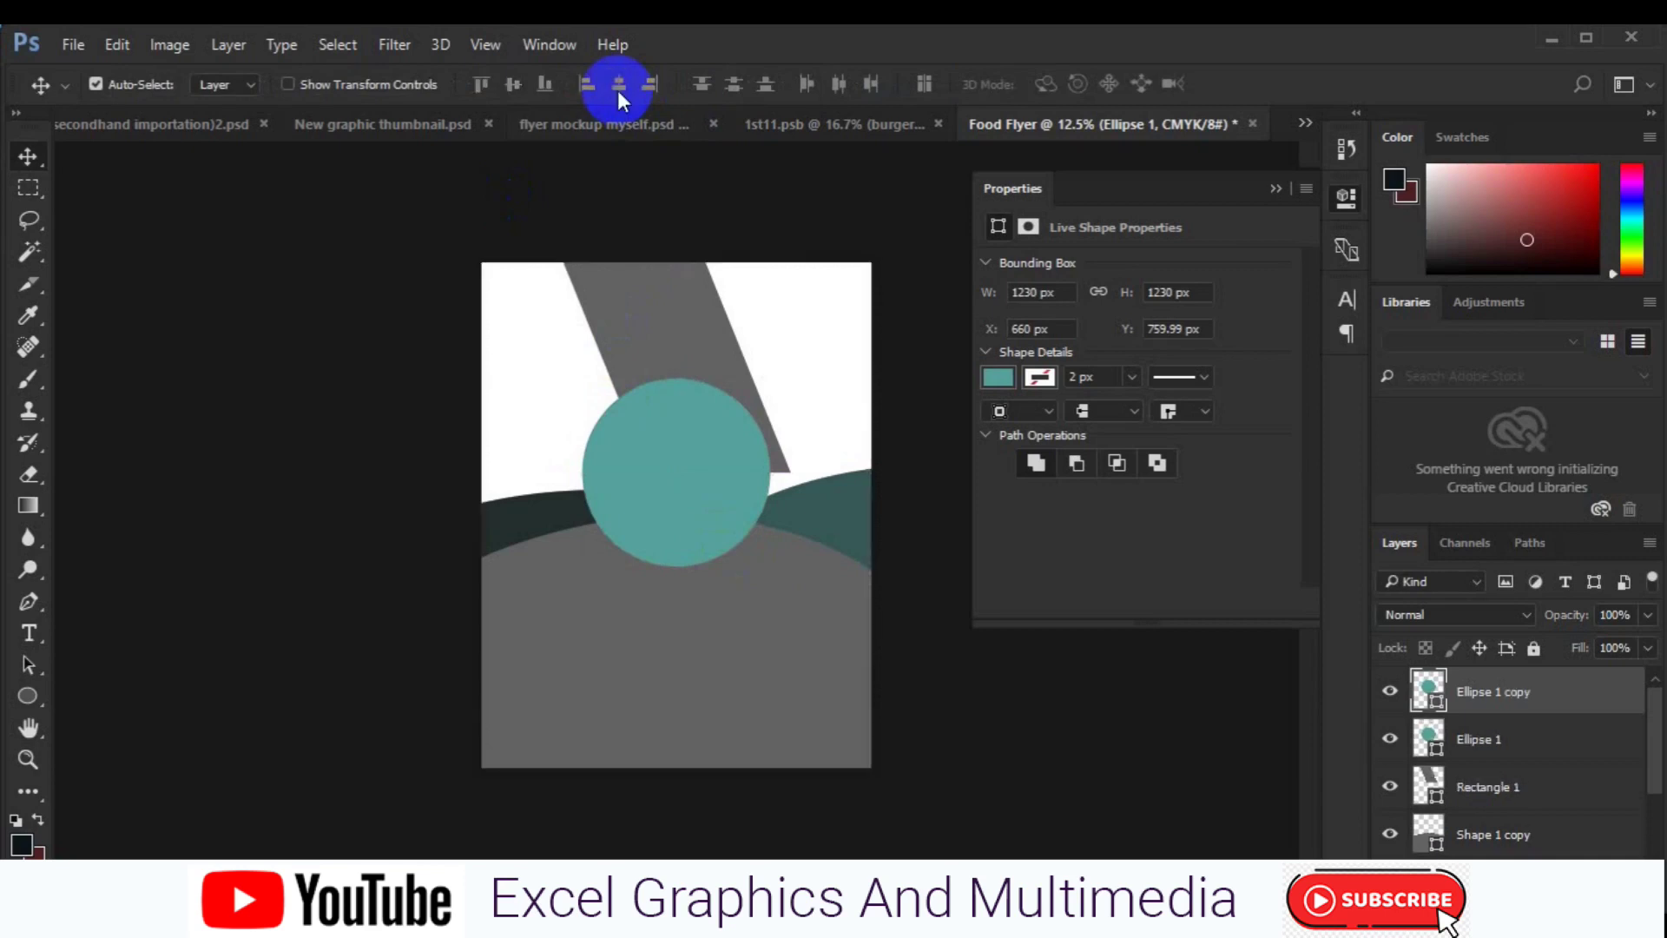
key("ctrl+t")
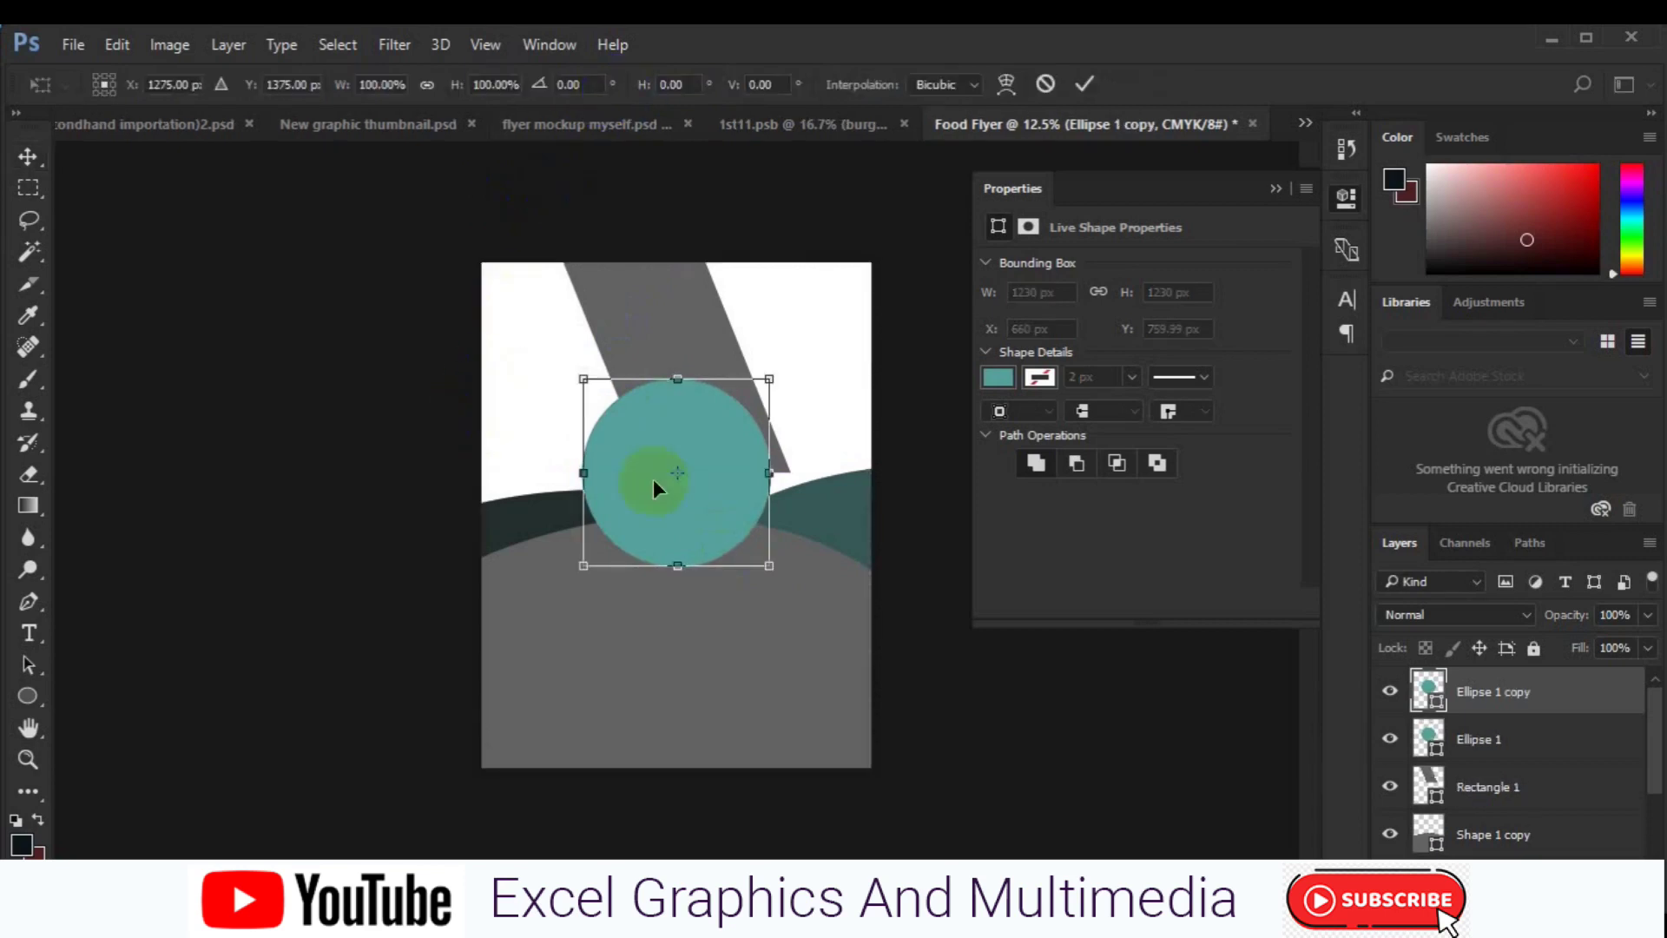
left_click_drag(729, 527, 749, 556)
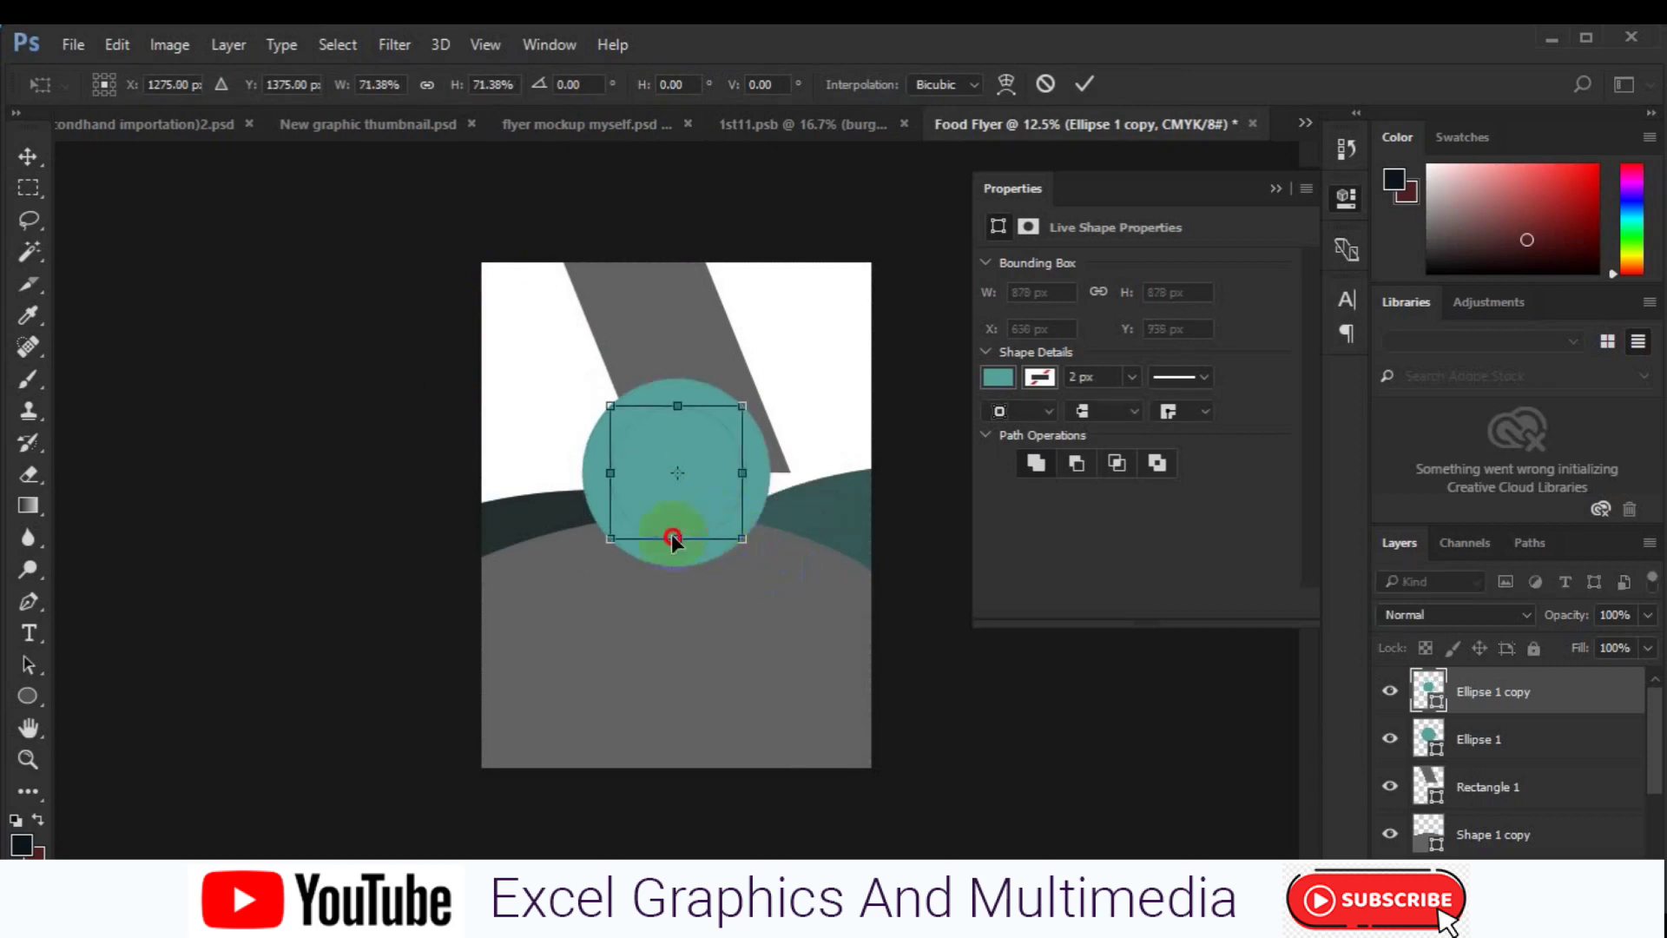
left_click_drag(672, 538, 606, 560)
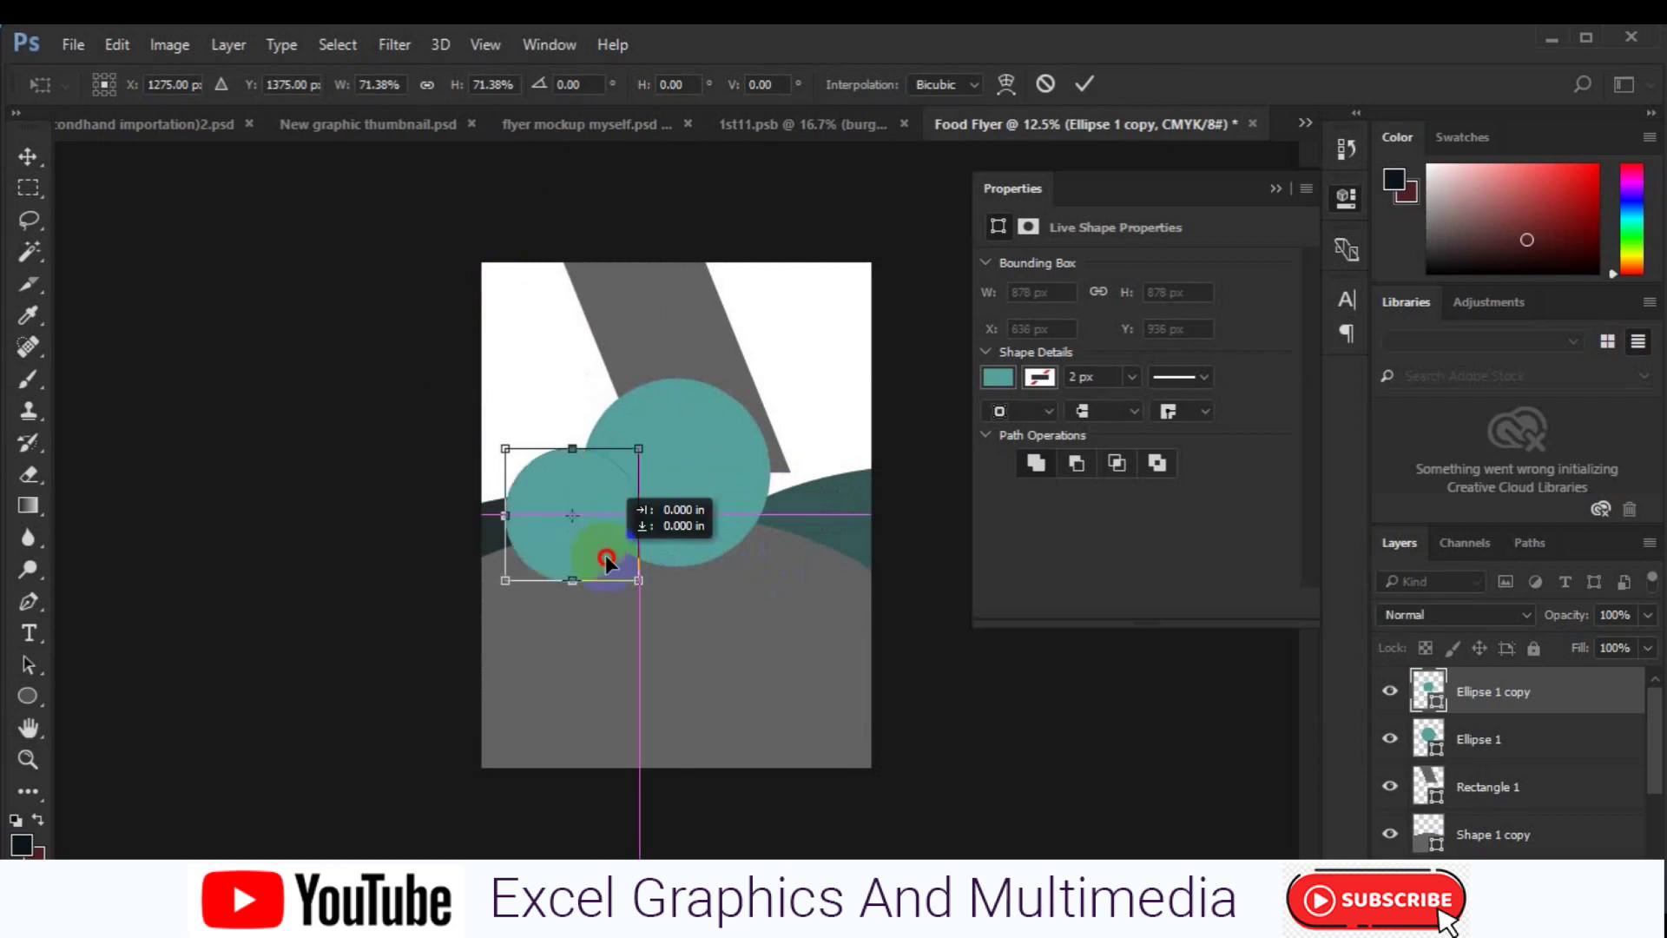
key("Return")
Fill the small circle dark teal 385e5c and copy it to the right side.
left_click(1421, 690)
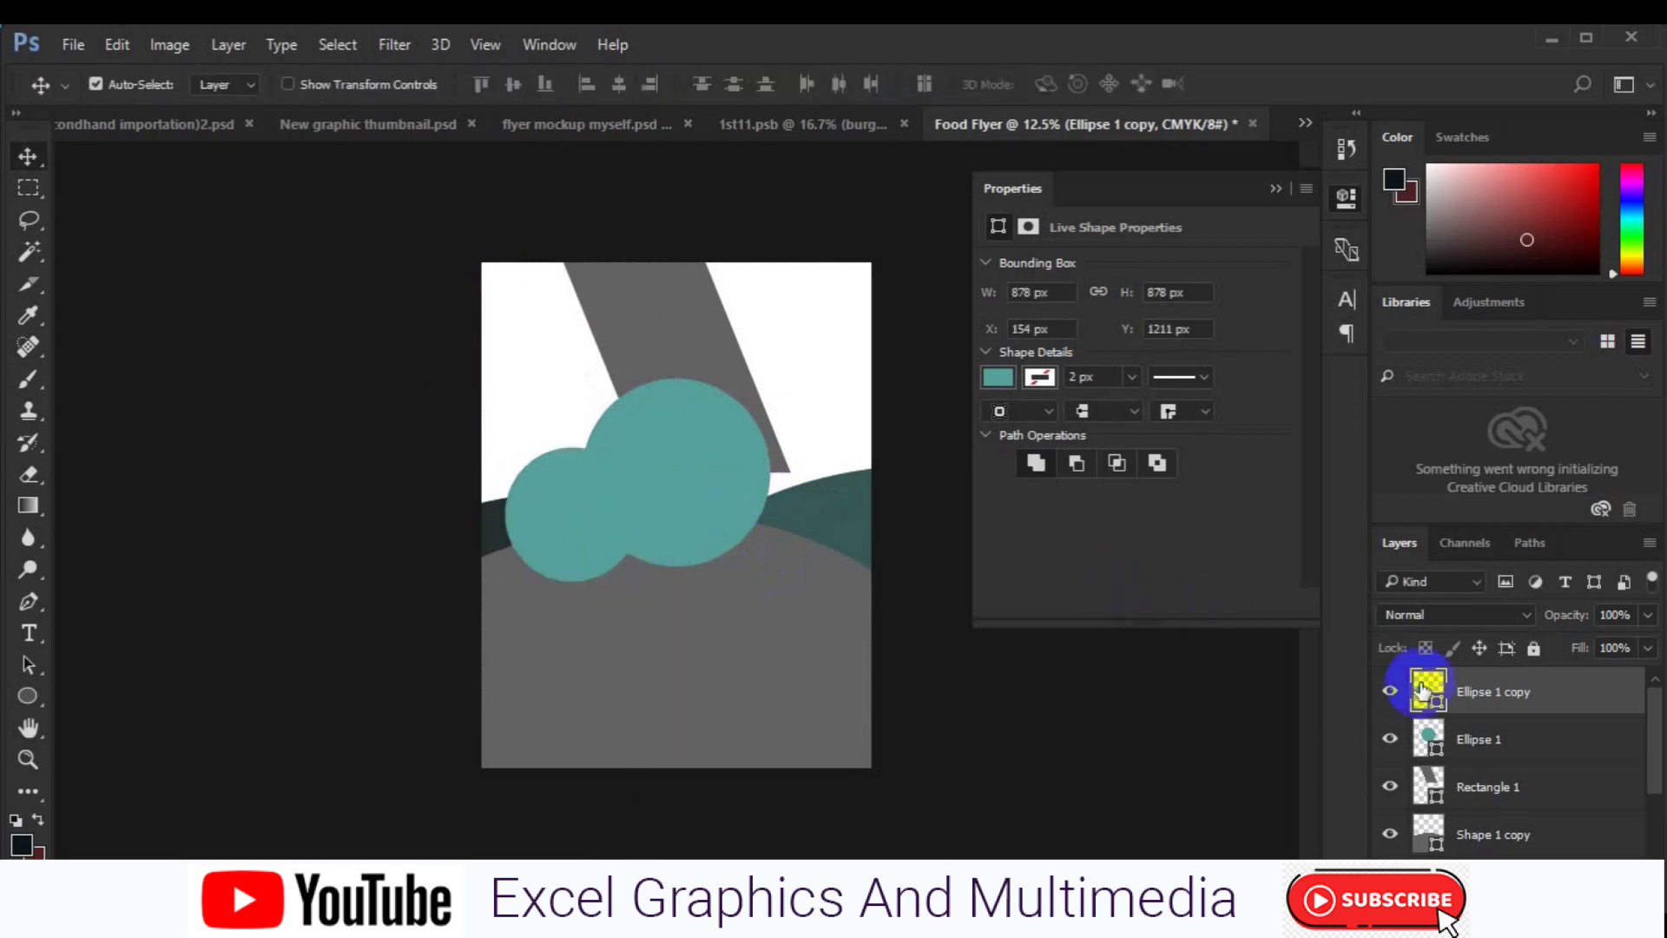
left_click(1015, 631)
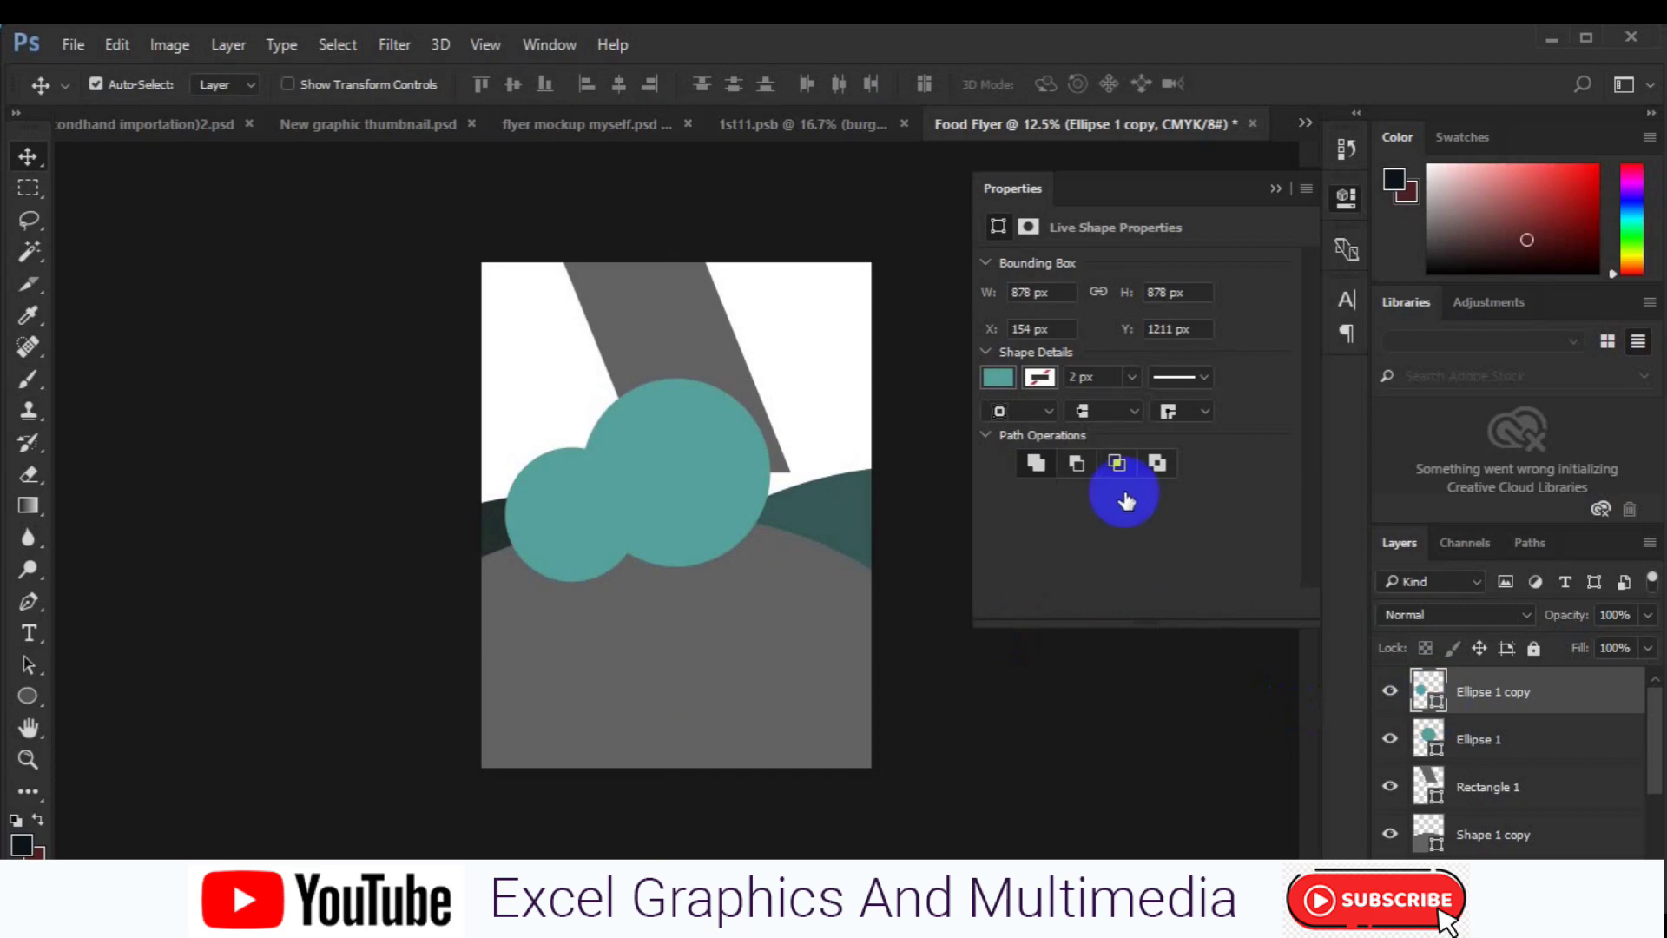
left_click(1111, 449)
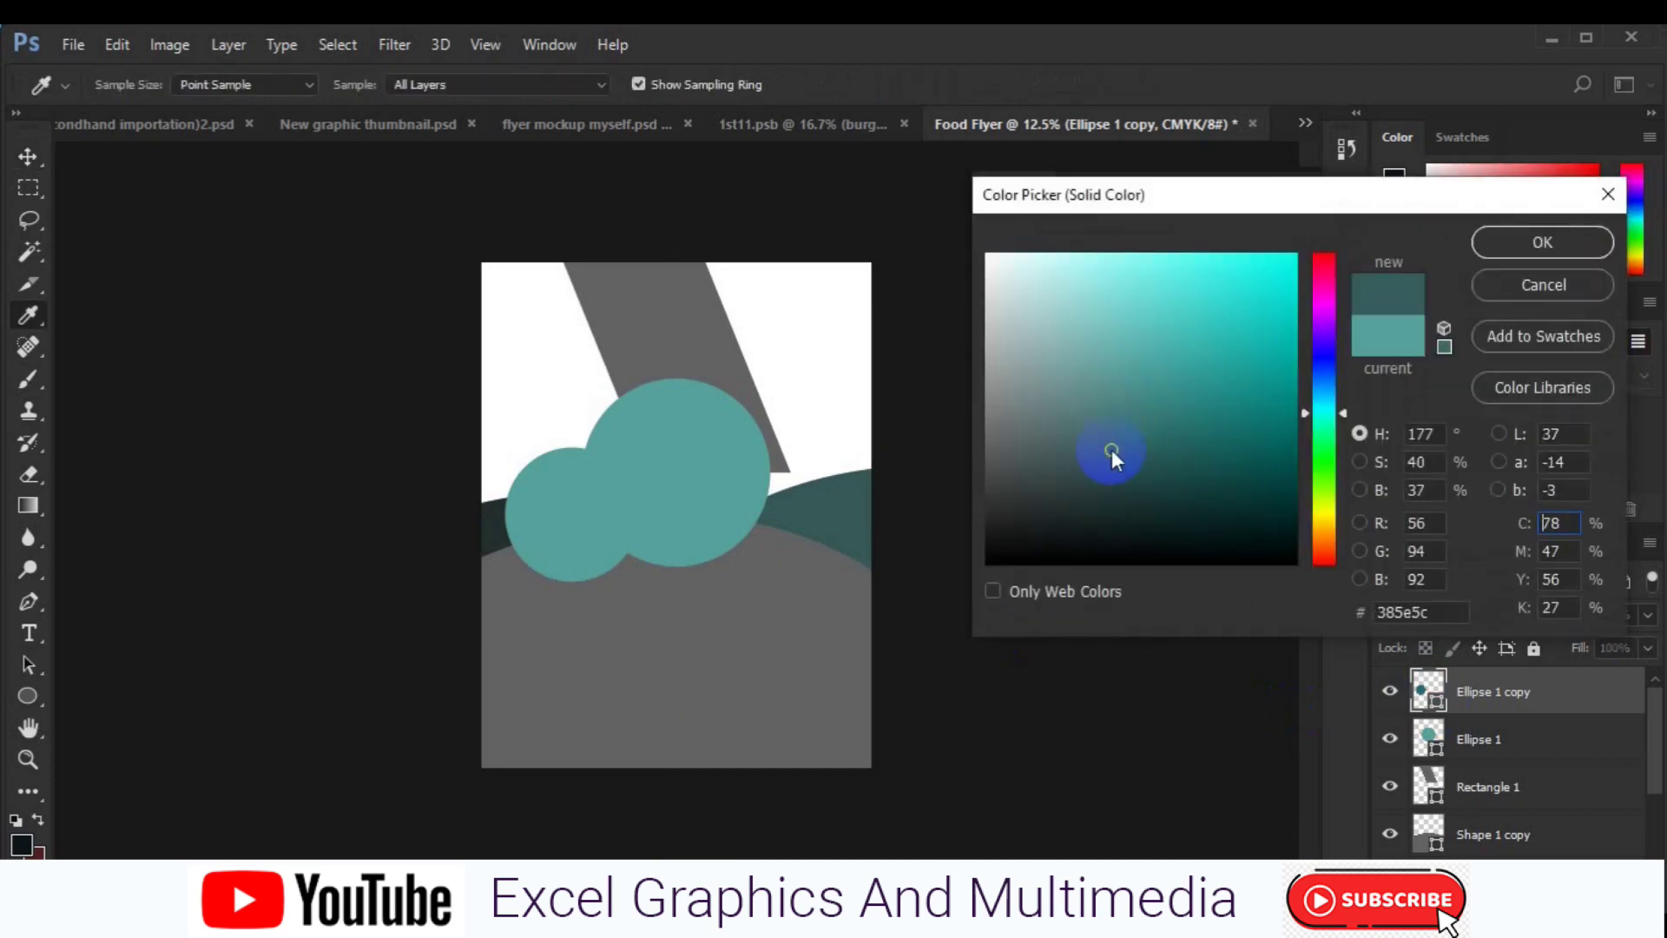
left_click(1542, 242)
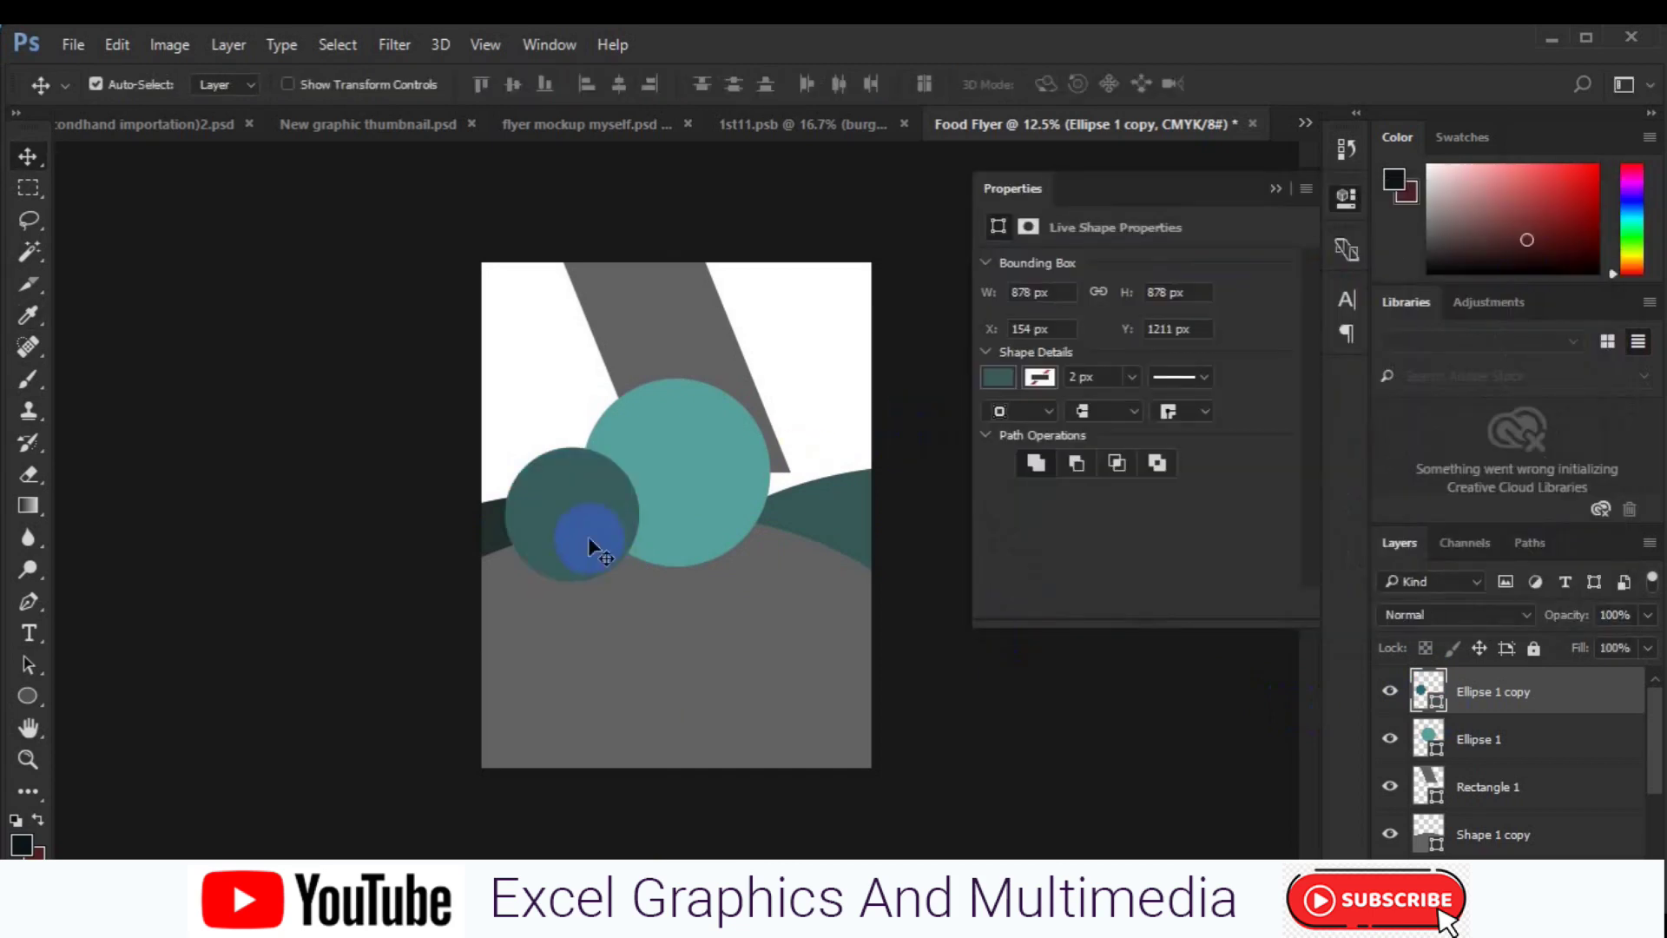
key("shift+Left")
key("shift+Left")
left_click_drag(590, 538, 809, 522)
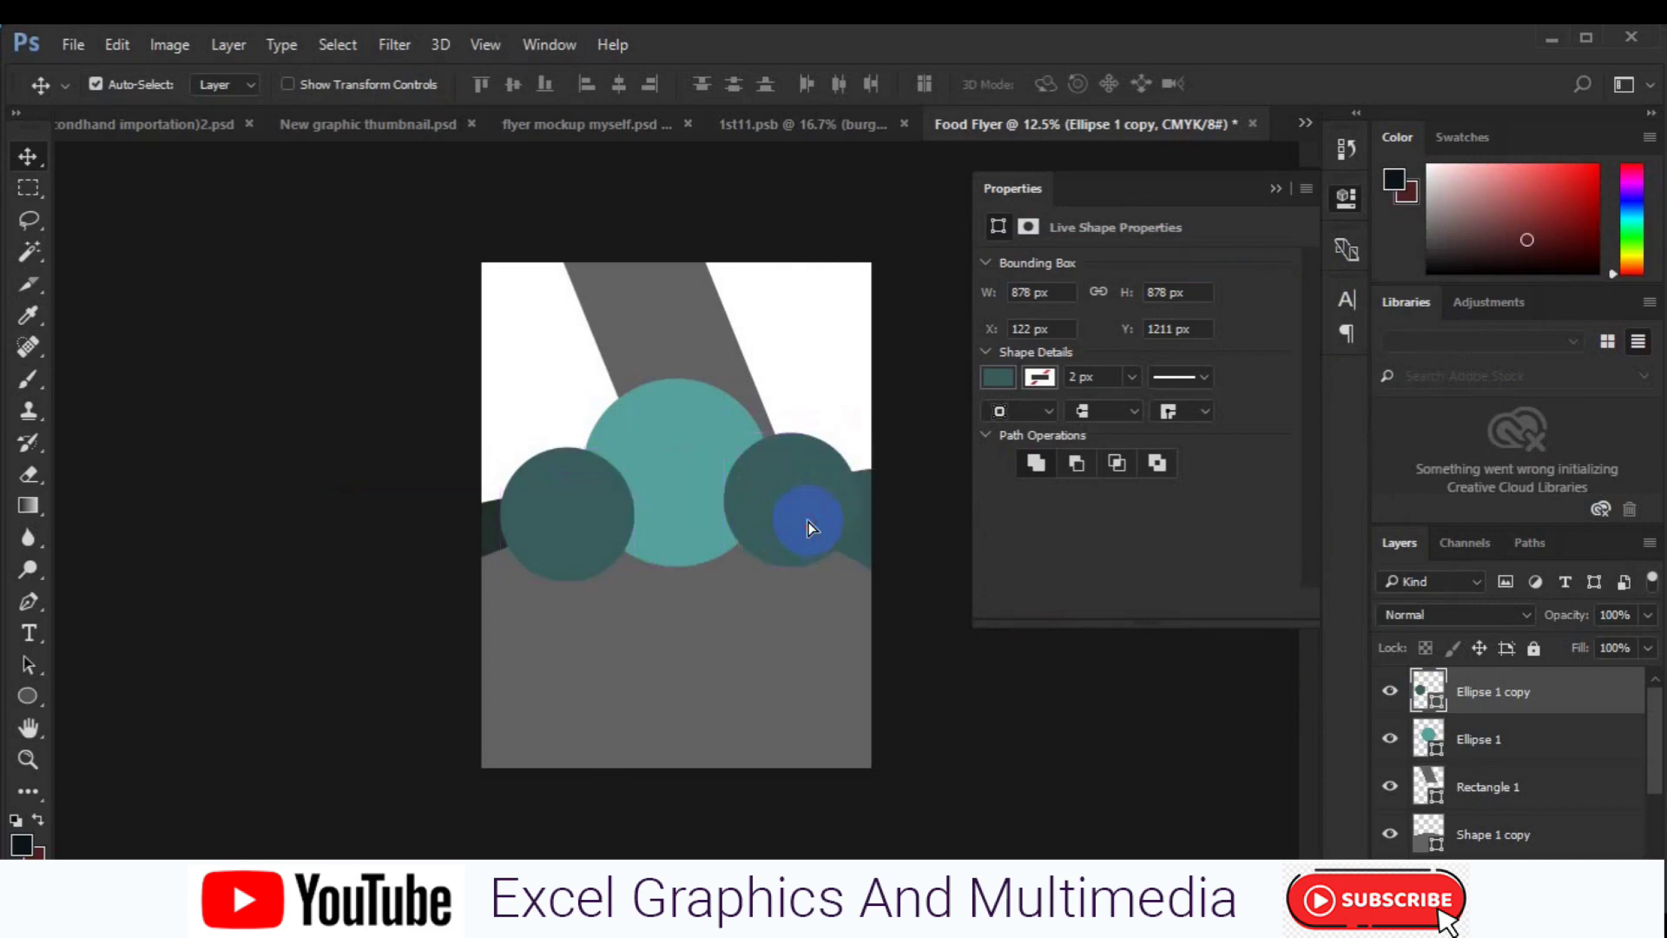
Enlarge the right circle slightly and give it a darker teal fill.
key("ctrl+t")
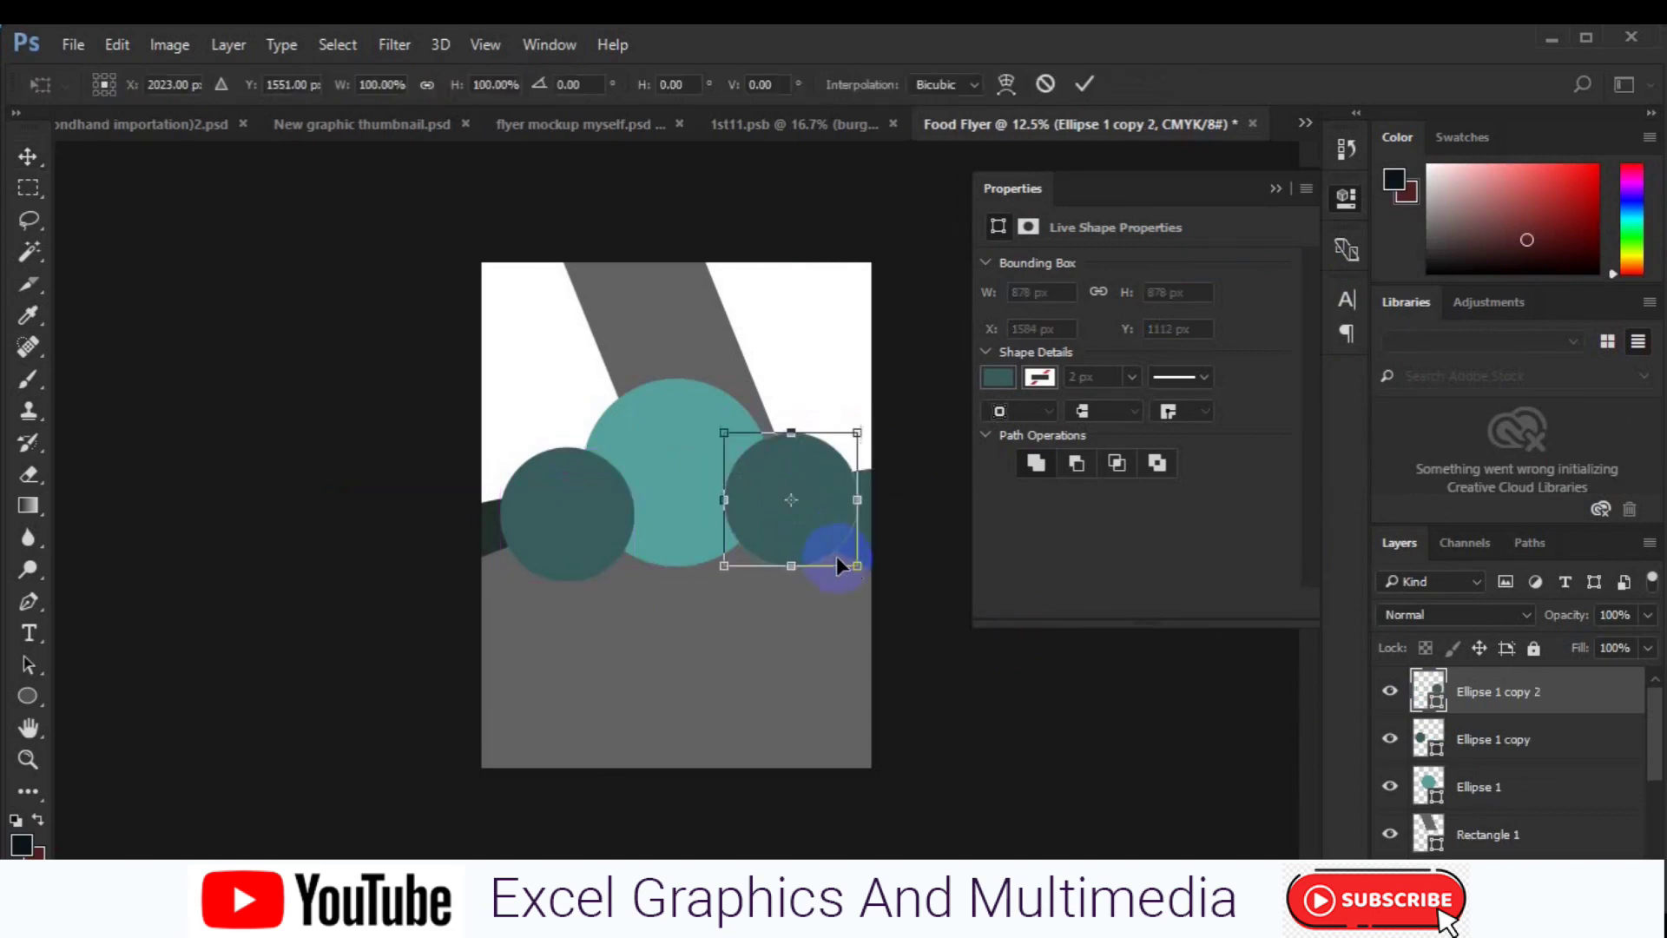
left_click_drag(860, 575, 864, 574)
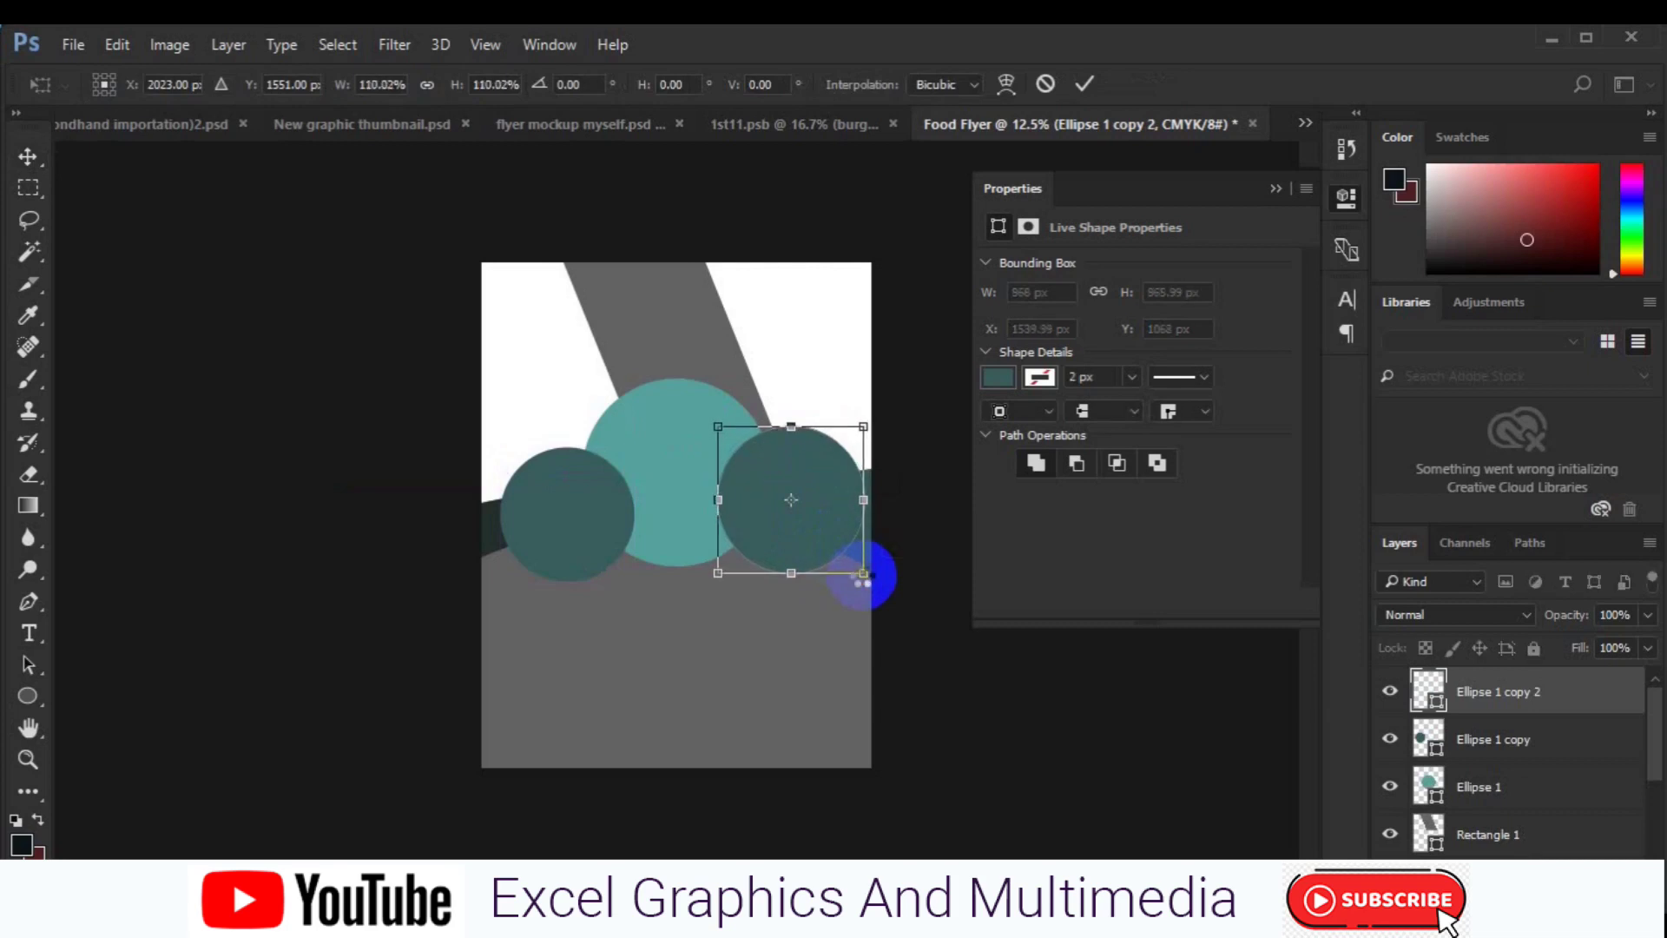
key("Return")
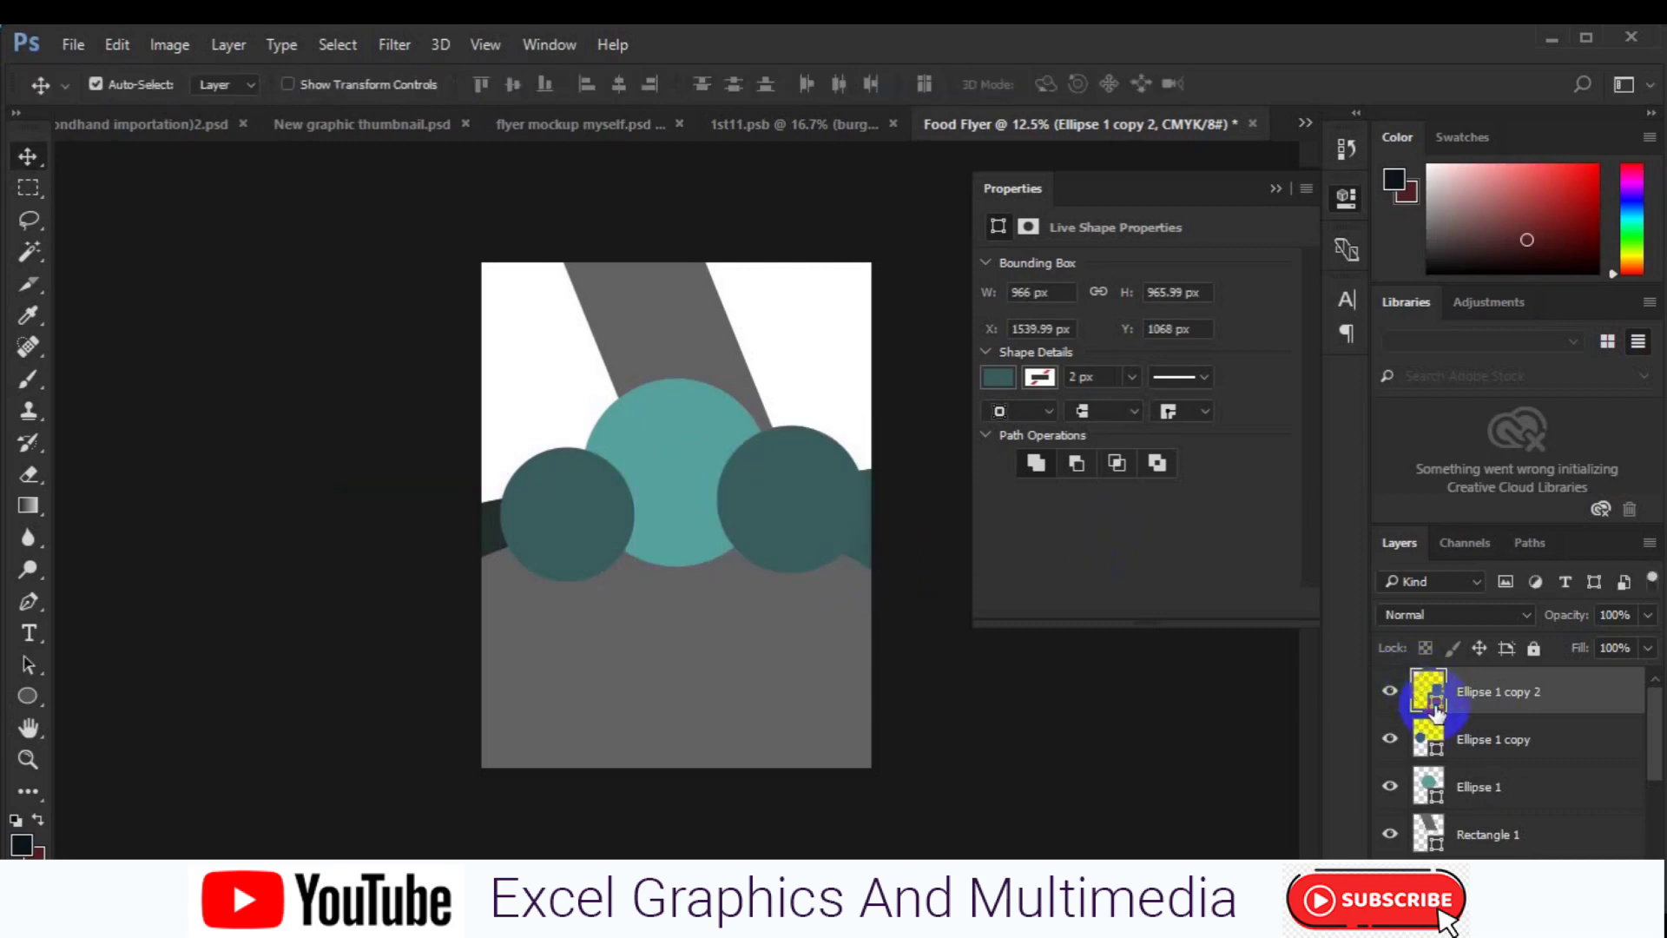
double_click(1428, 692)
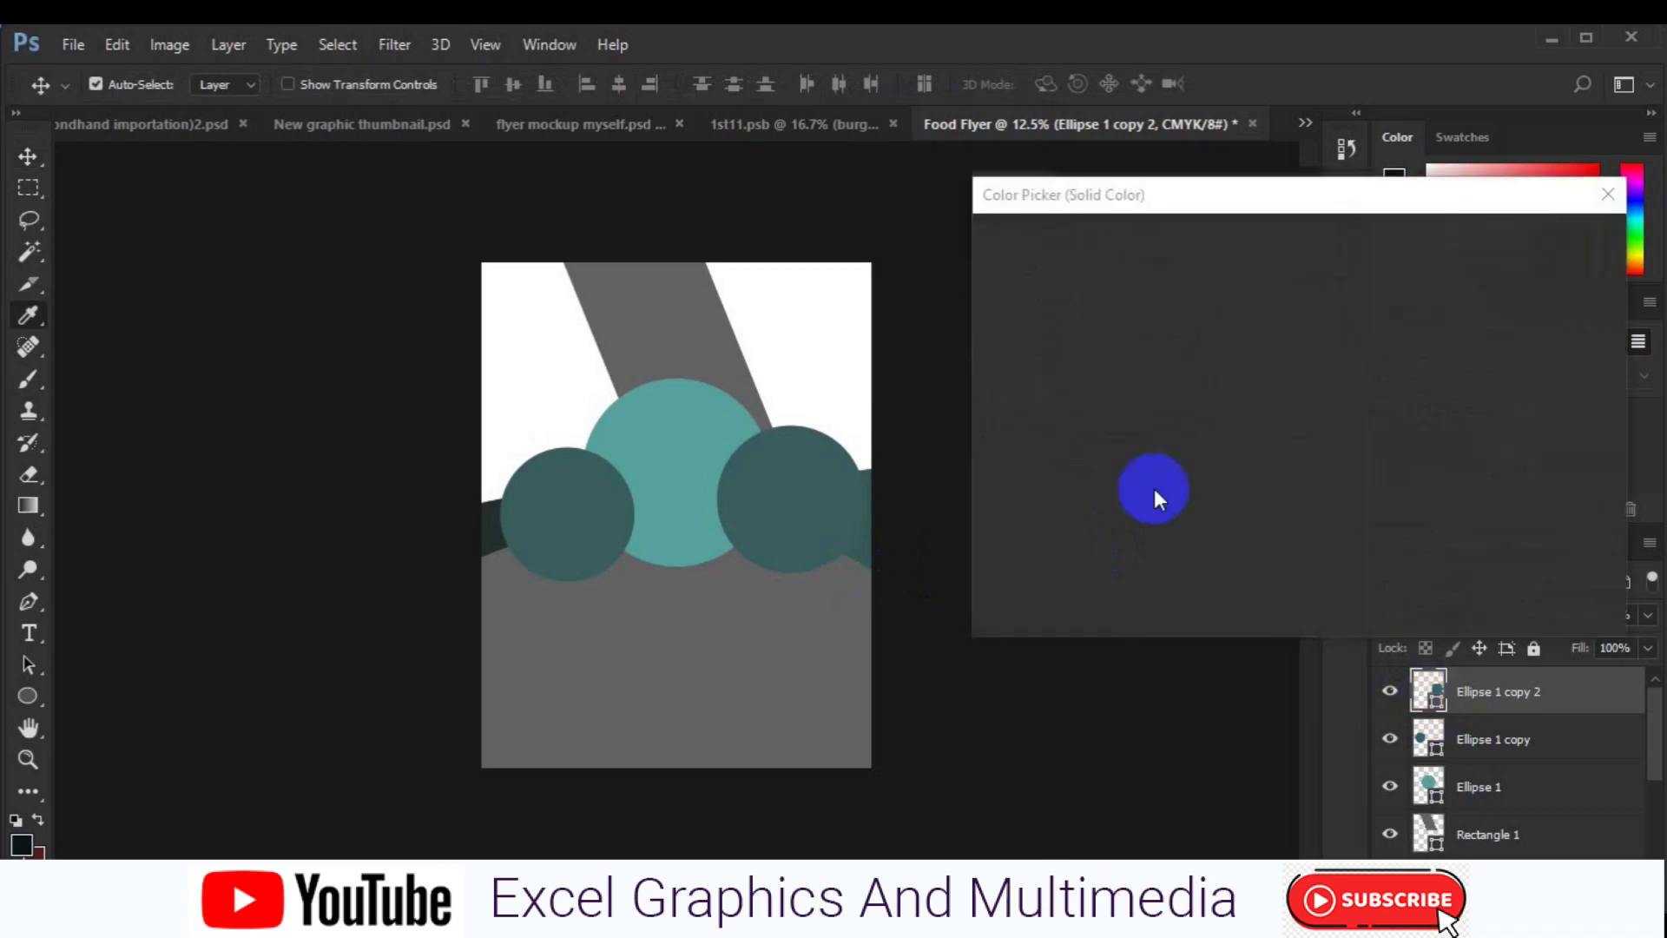
left_click(1229, 497)
left_click(1526, 241)
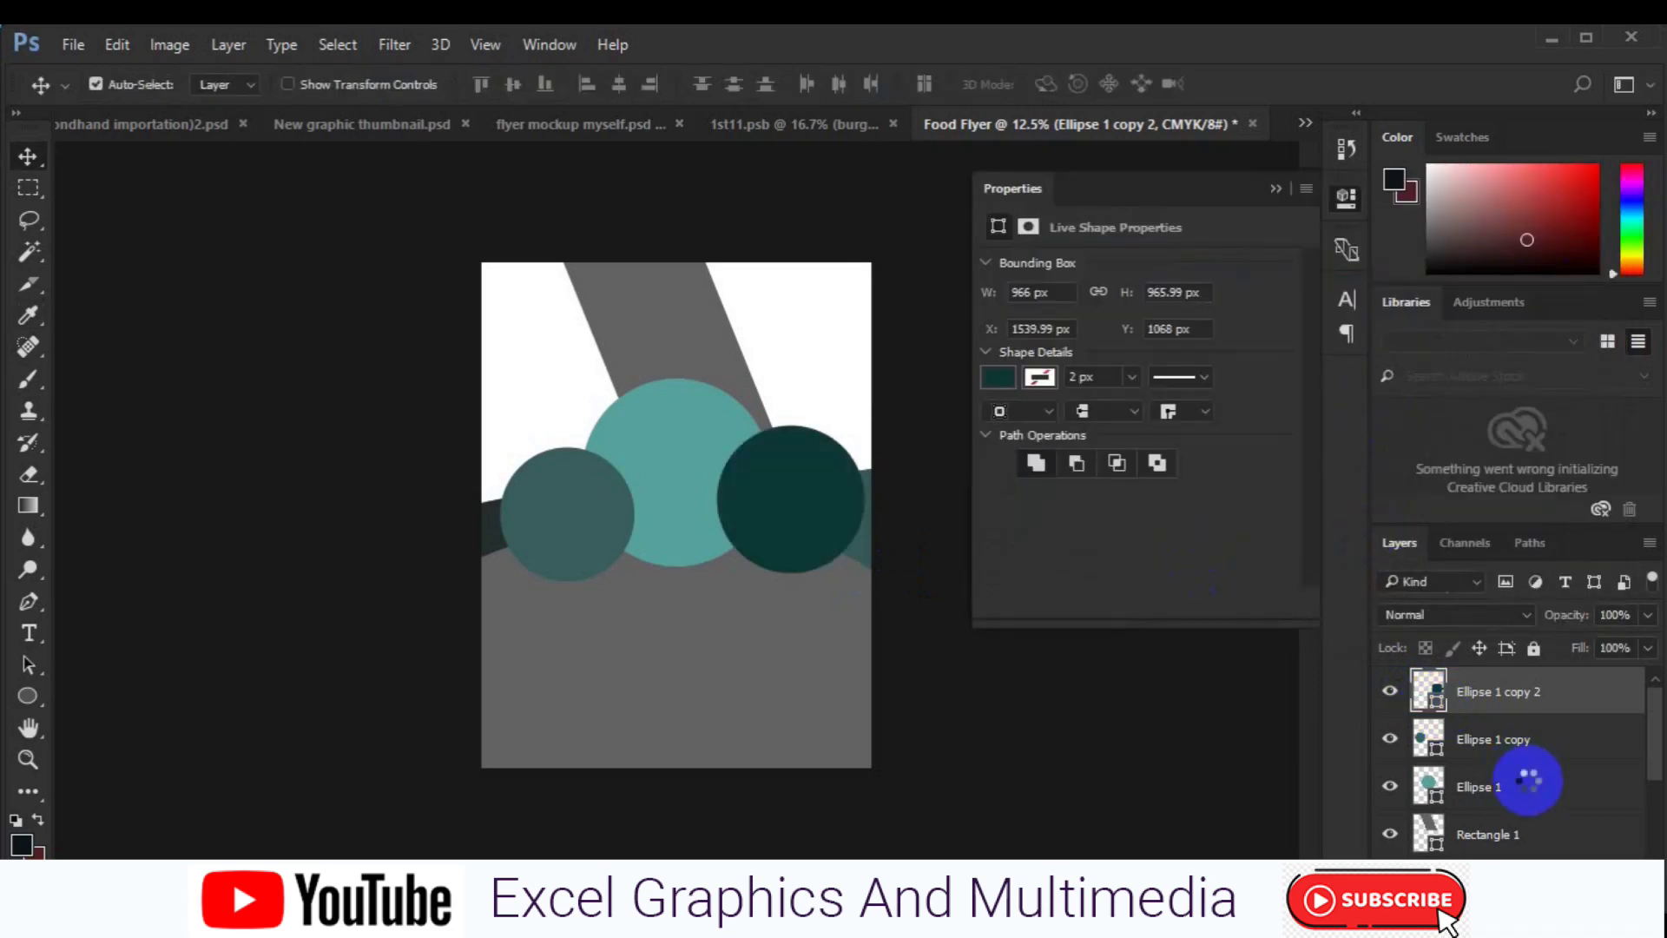
Group the three circles as Group 1, centre it horizontally, and select the Background layer.
left_click(1528, 782, "shift")
key("ctrl+g")
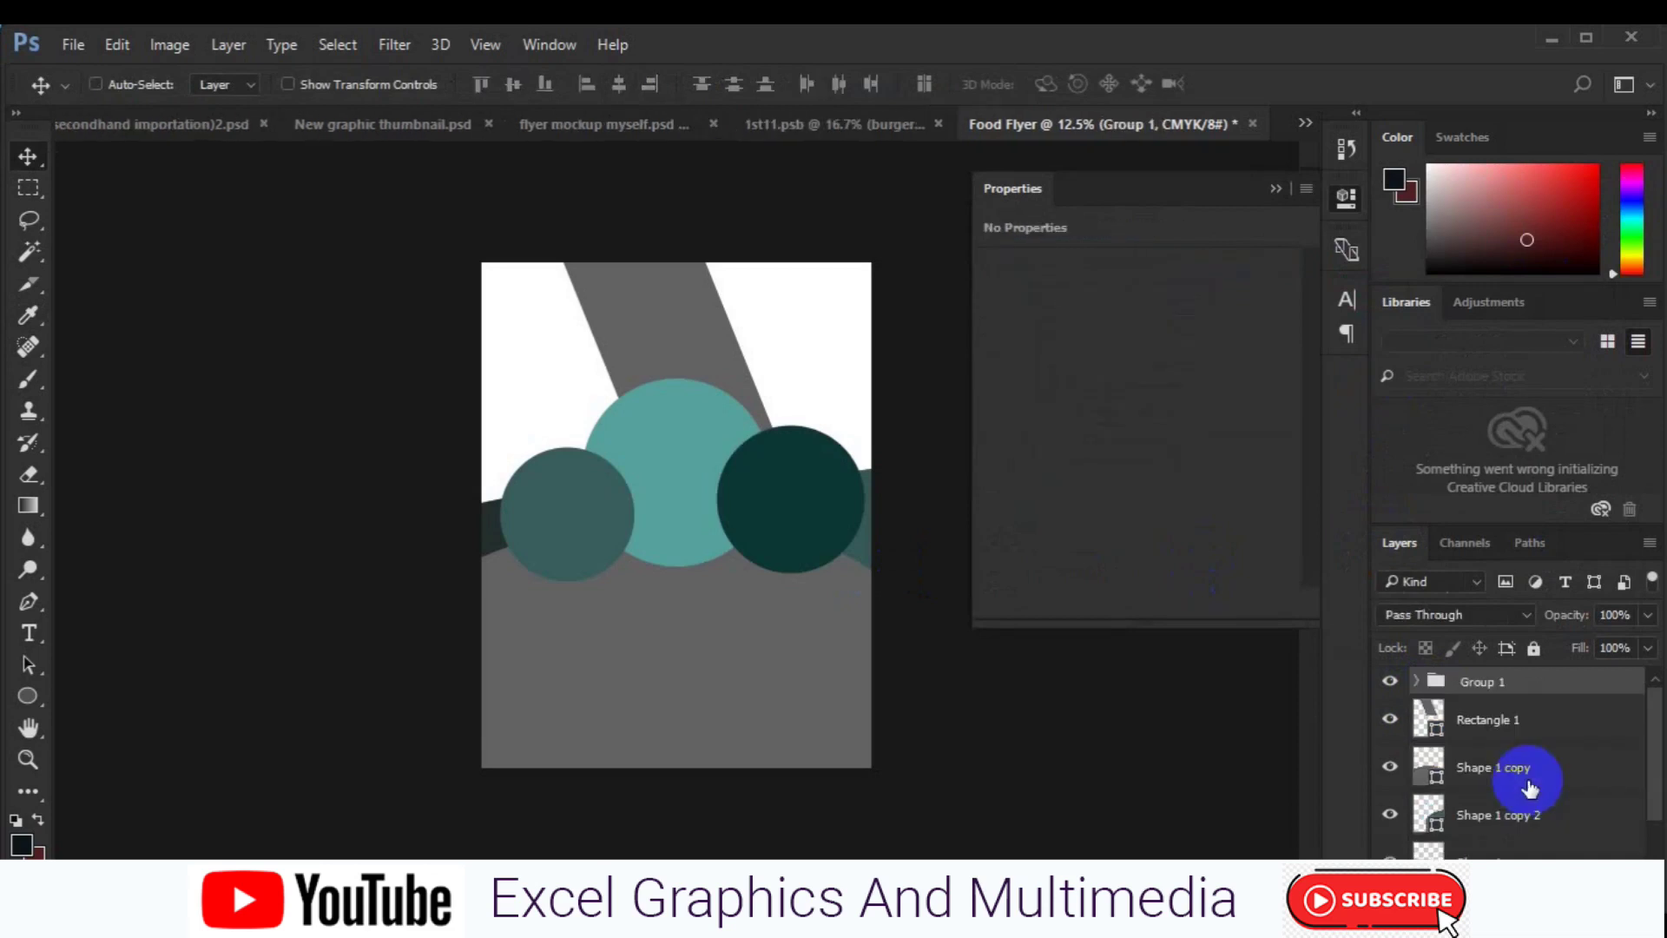
key("ctrl+a")
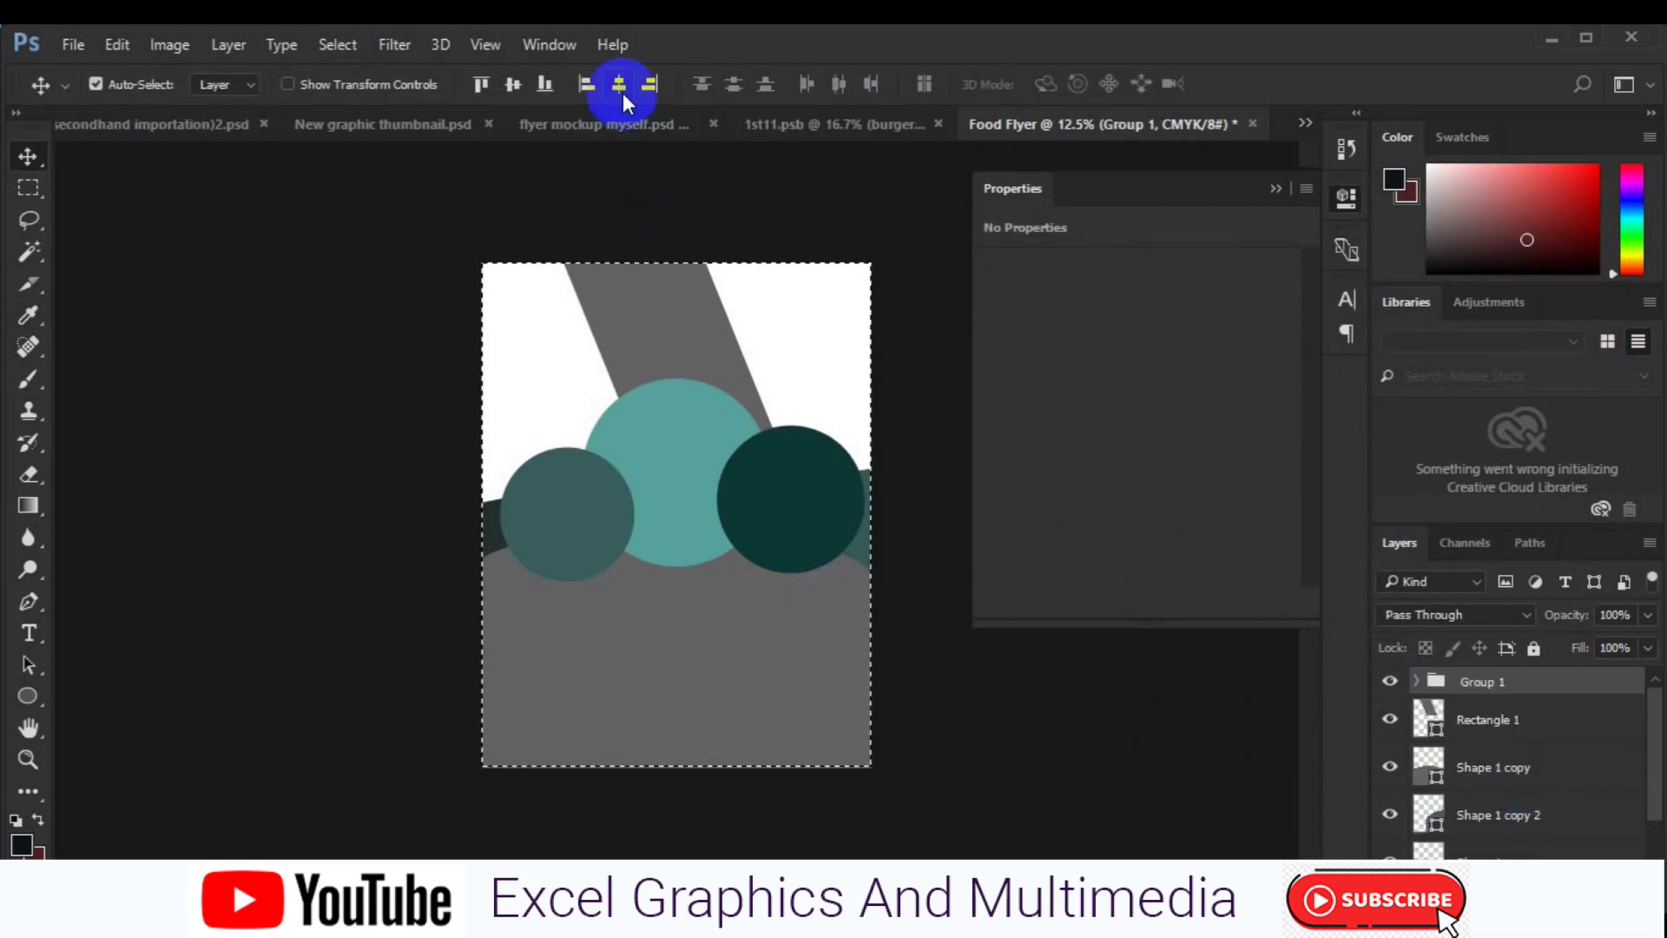
left_click(623, 92)
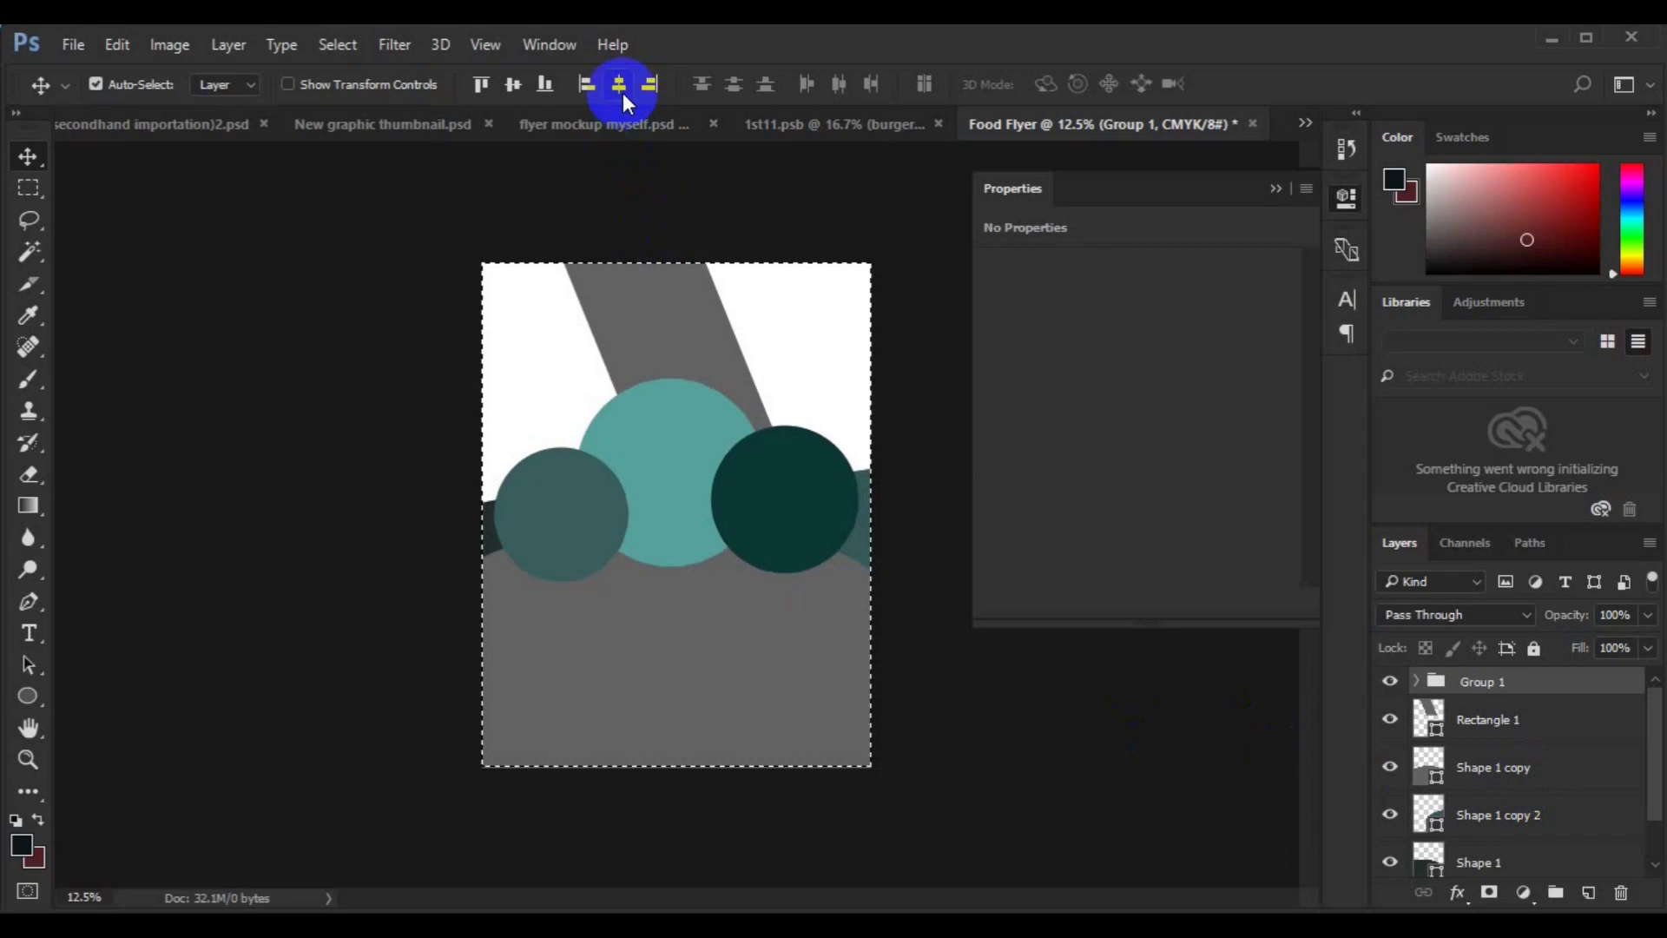
key("ctrl+d")
scroll(1632, 833, "down", 2)
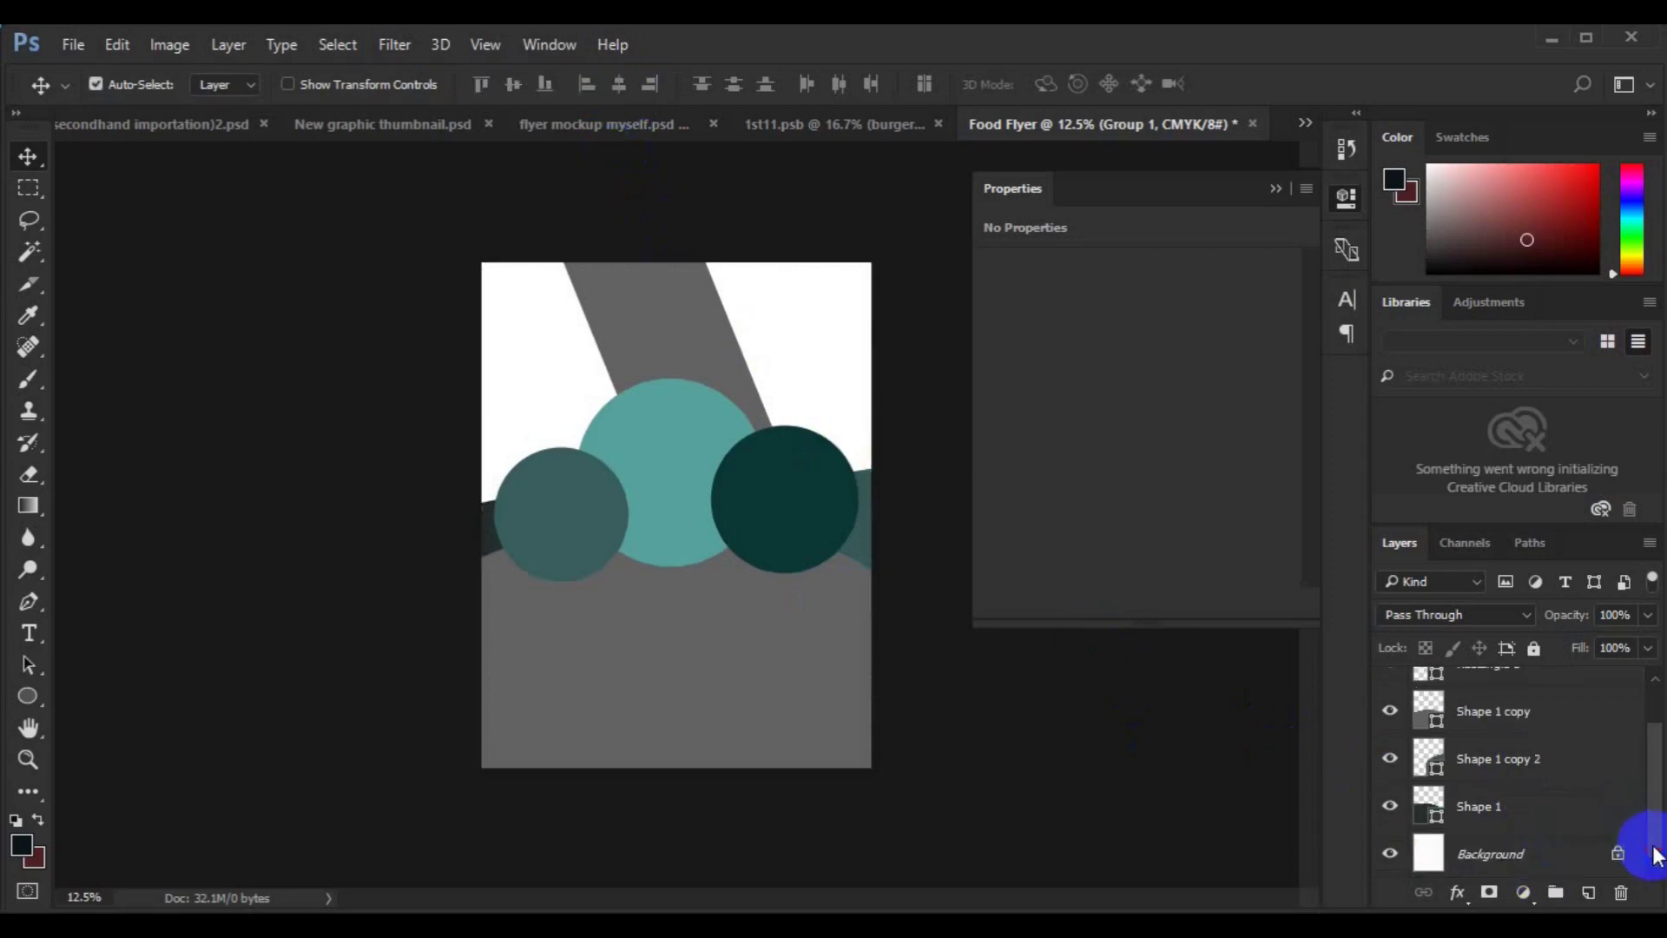
left_click(1517, 857)
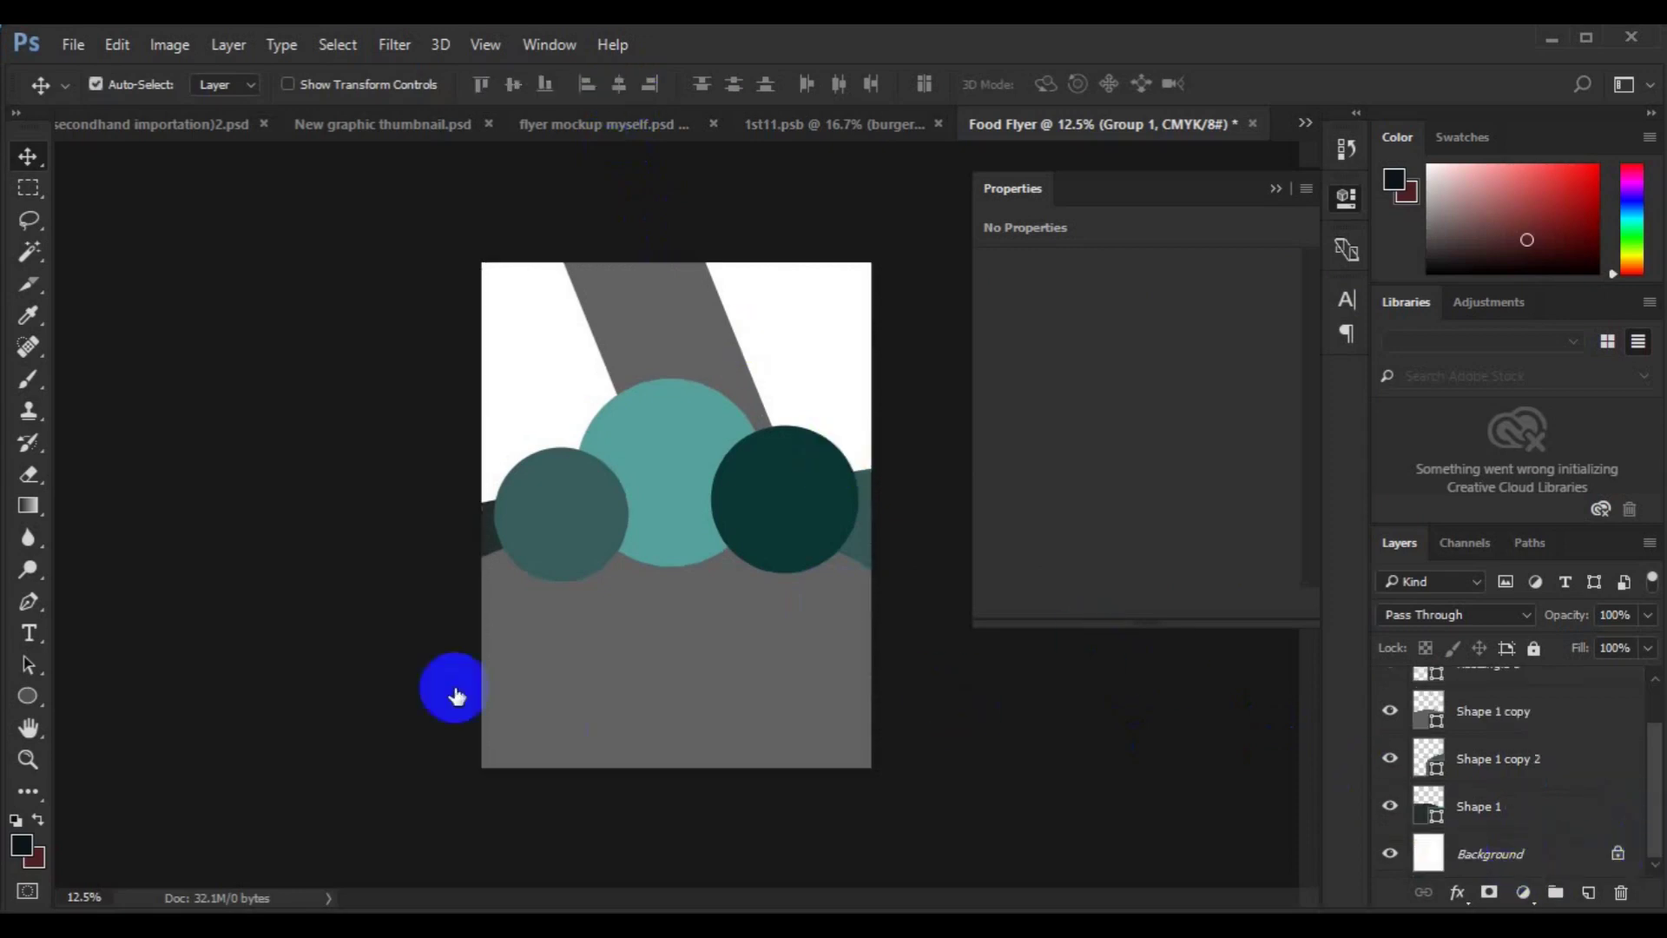
Draw a four-sided slanted shape with the Pen tool and fill it dark grey.
left_click(30, 601)
left_click(622, 258)
left_click(447, 252)
left_click(476, 539)
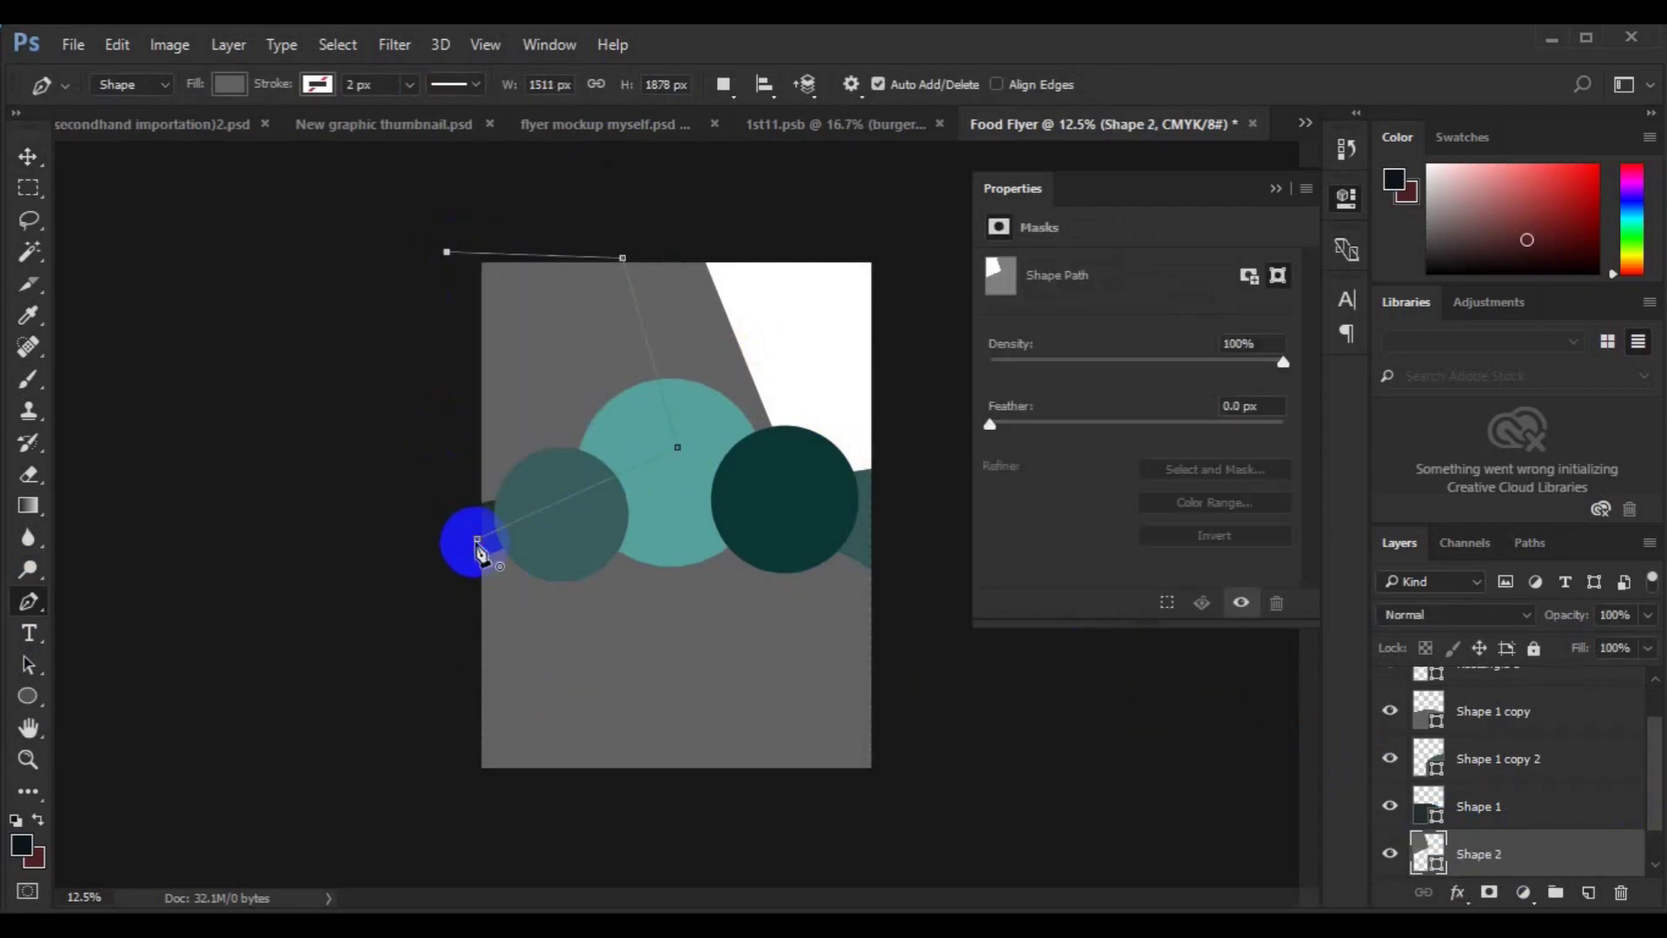
left_click(229, 84)
left_click(224, 284)
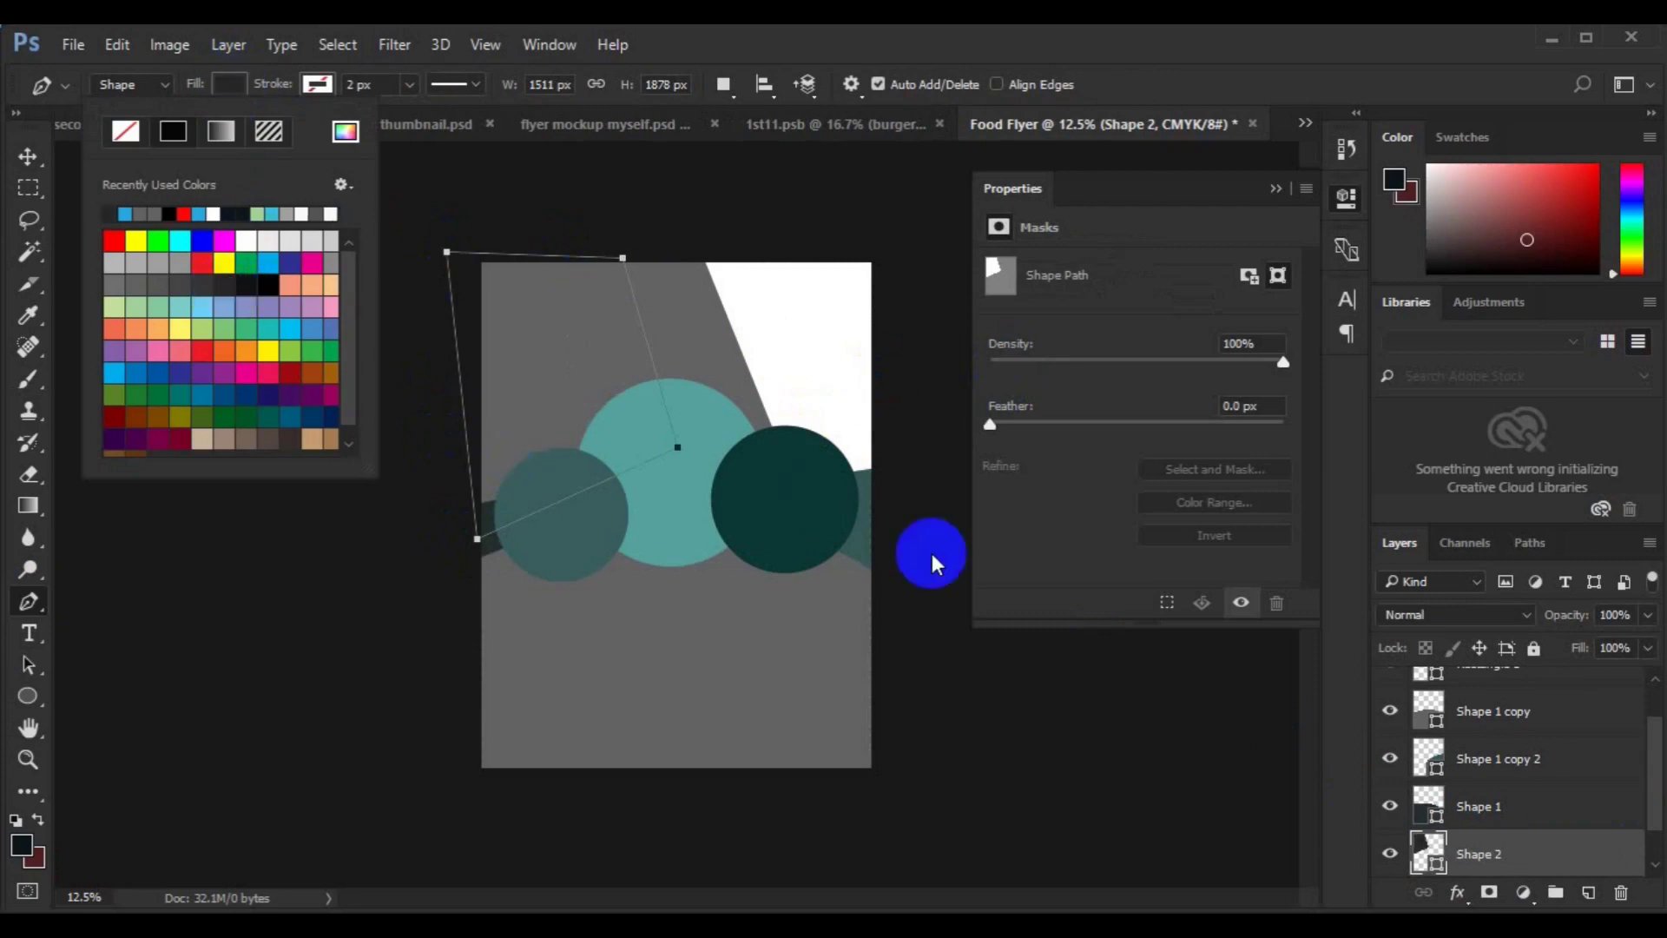
left_click(1588, 892)
Draw the right slanted band shape and set its fill to dark grey 252525.
left_click(755, 434)
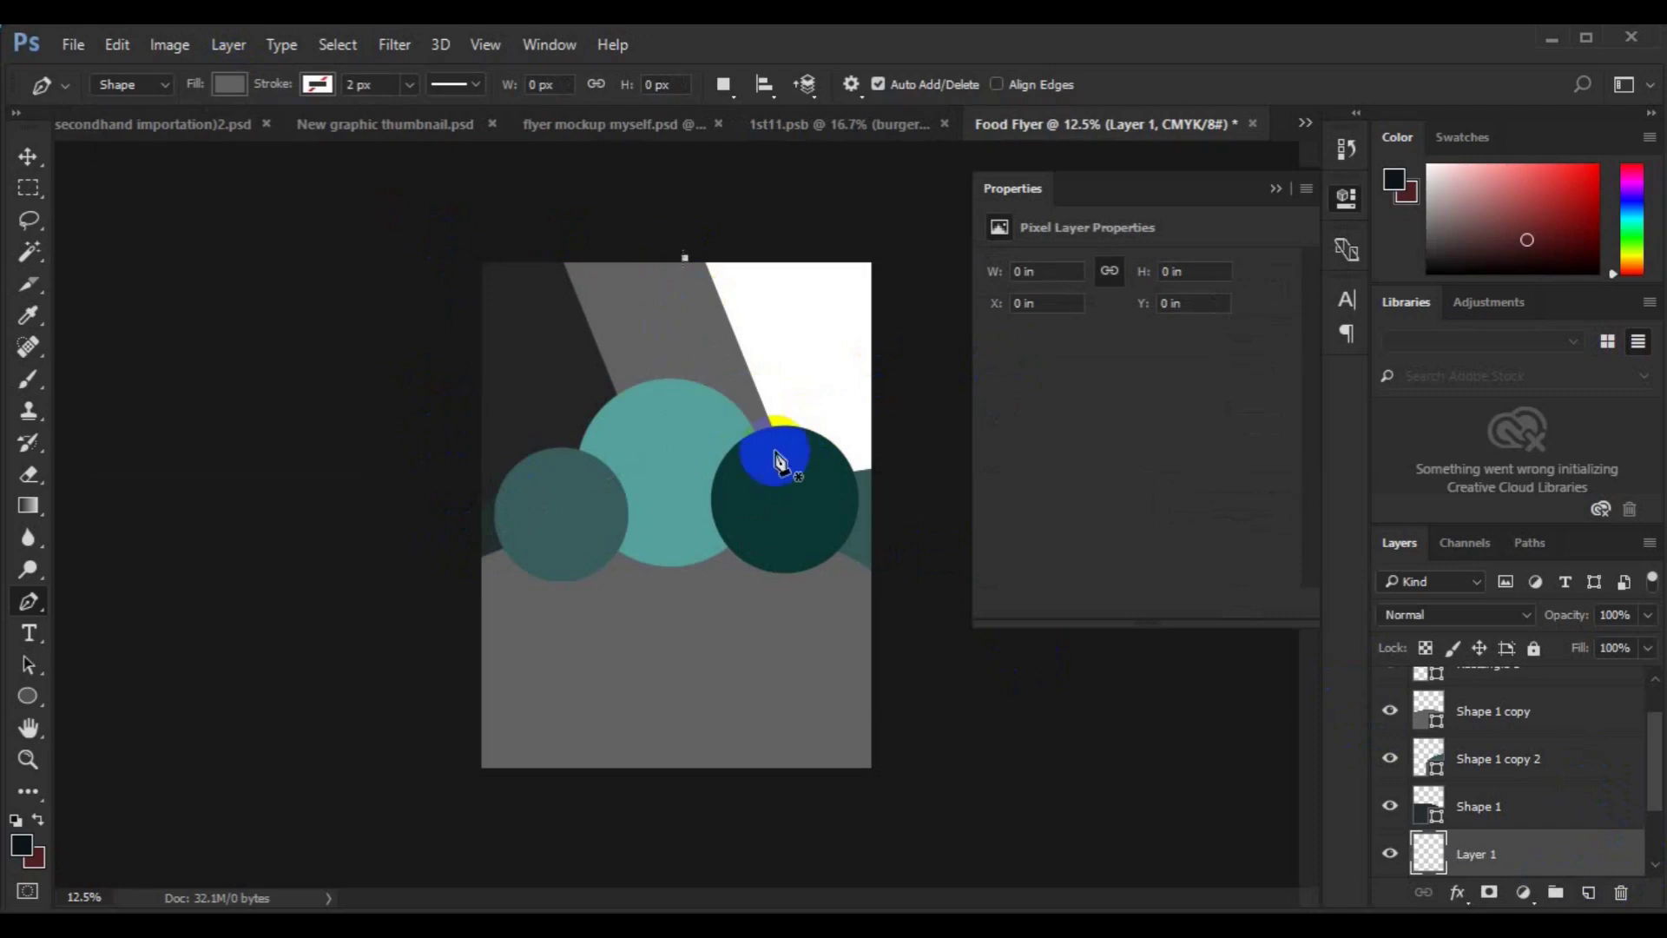
left_click(800, 490)
left_click(878, 504)
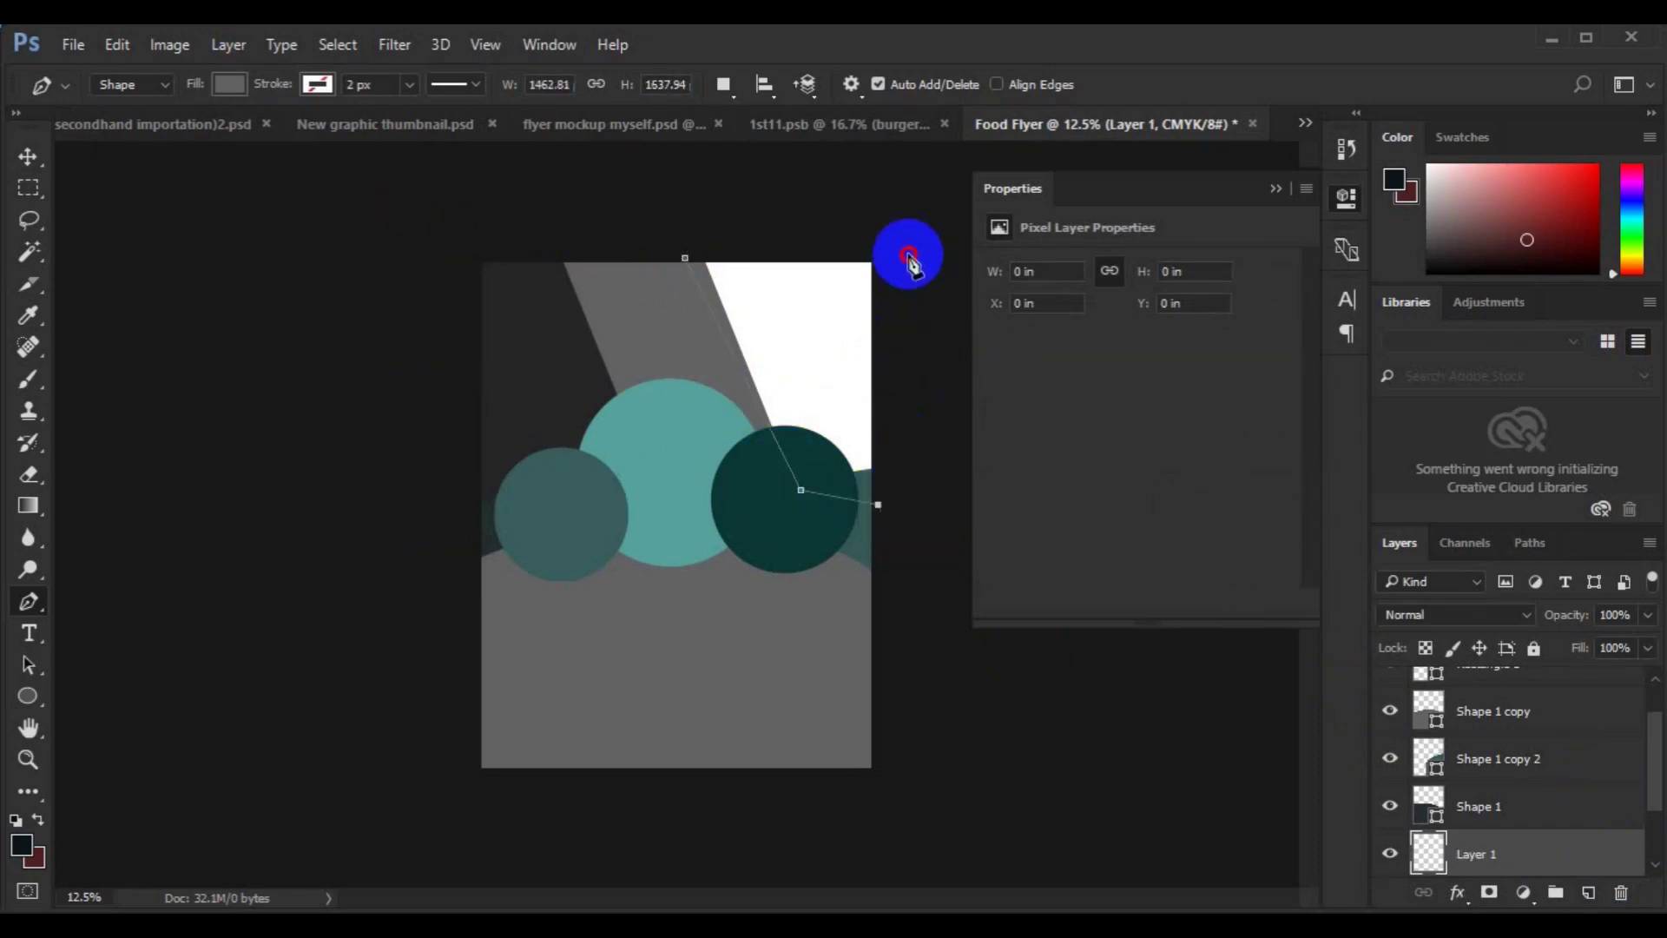
left_click(908, 254)
left_click(685, 258)
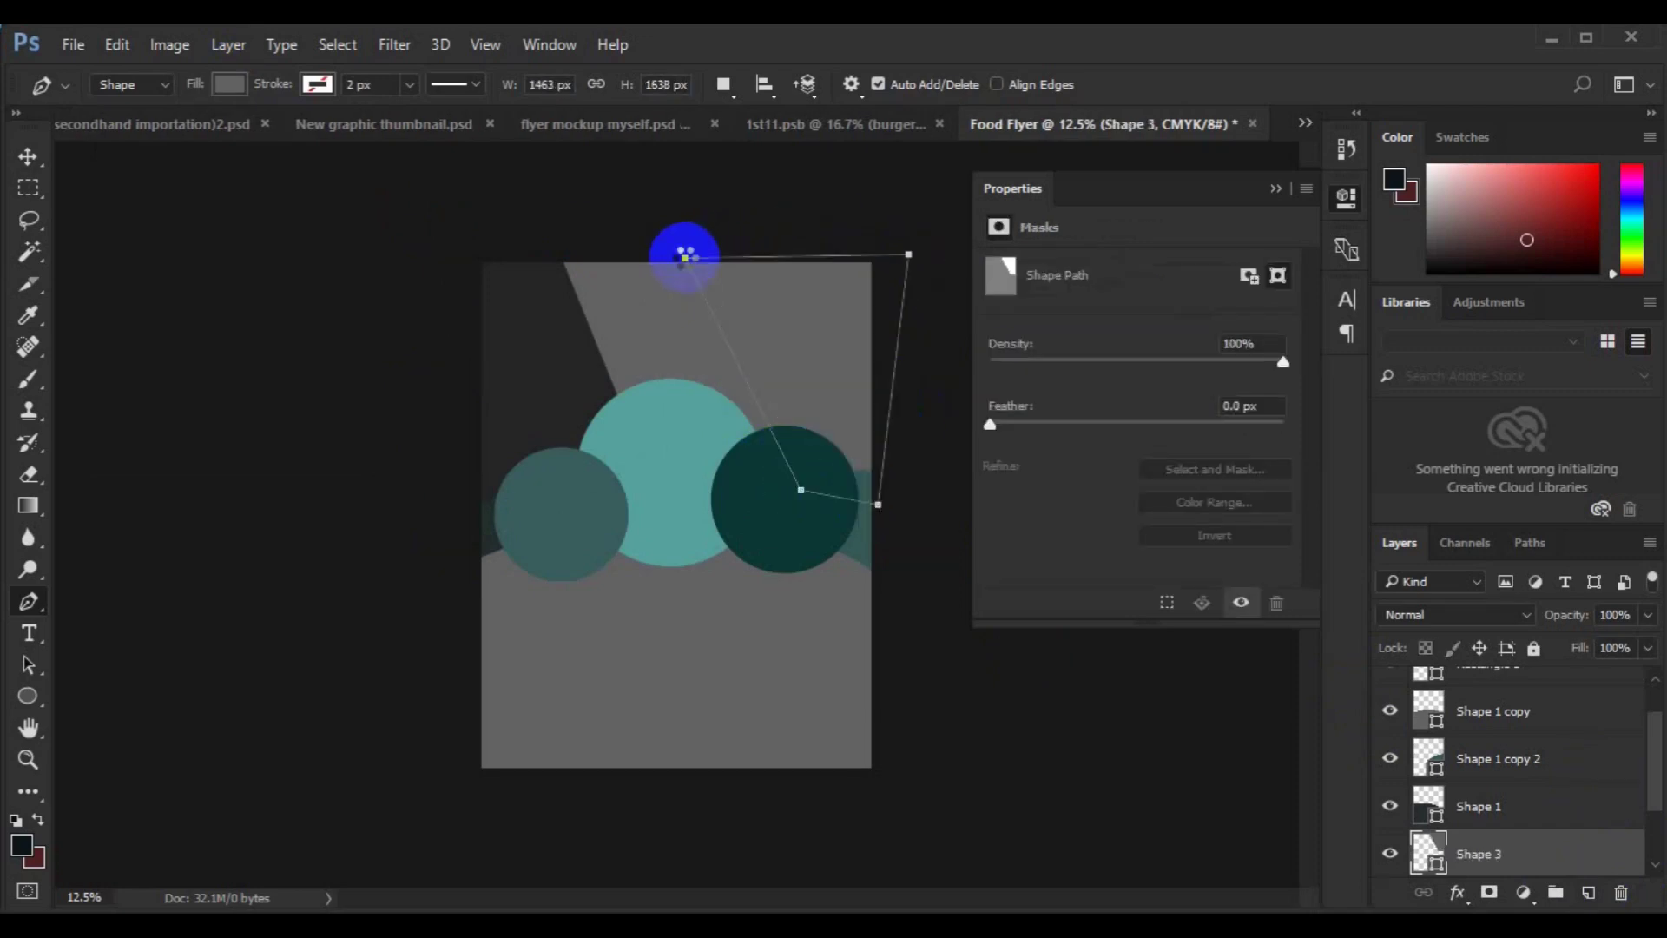
left_click(28, 157)
left_click(1439, 861)
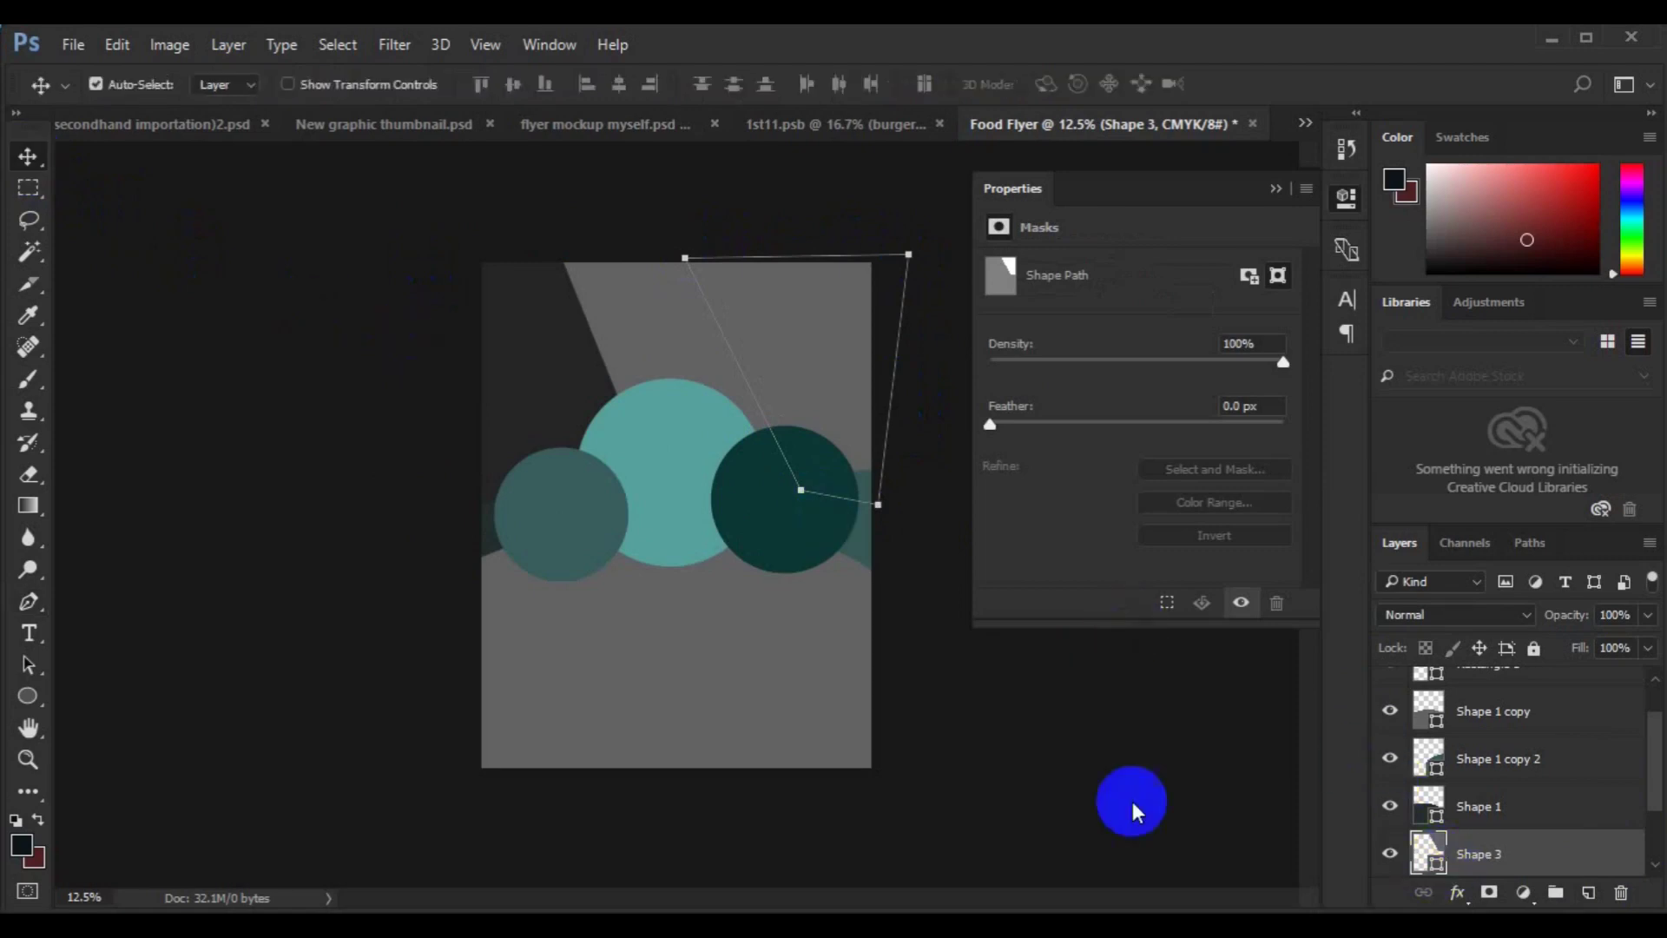
left_click(531, 404)
left_click(1481, 243)
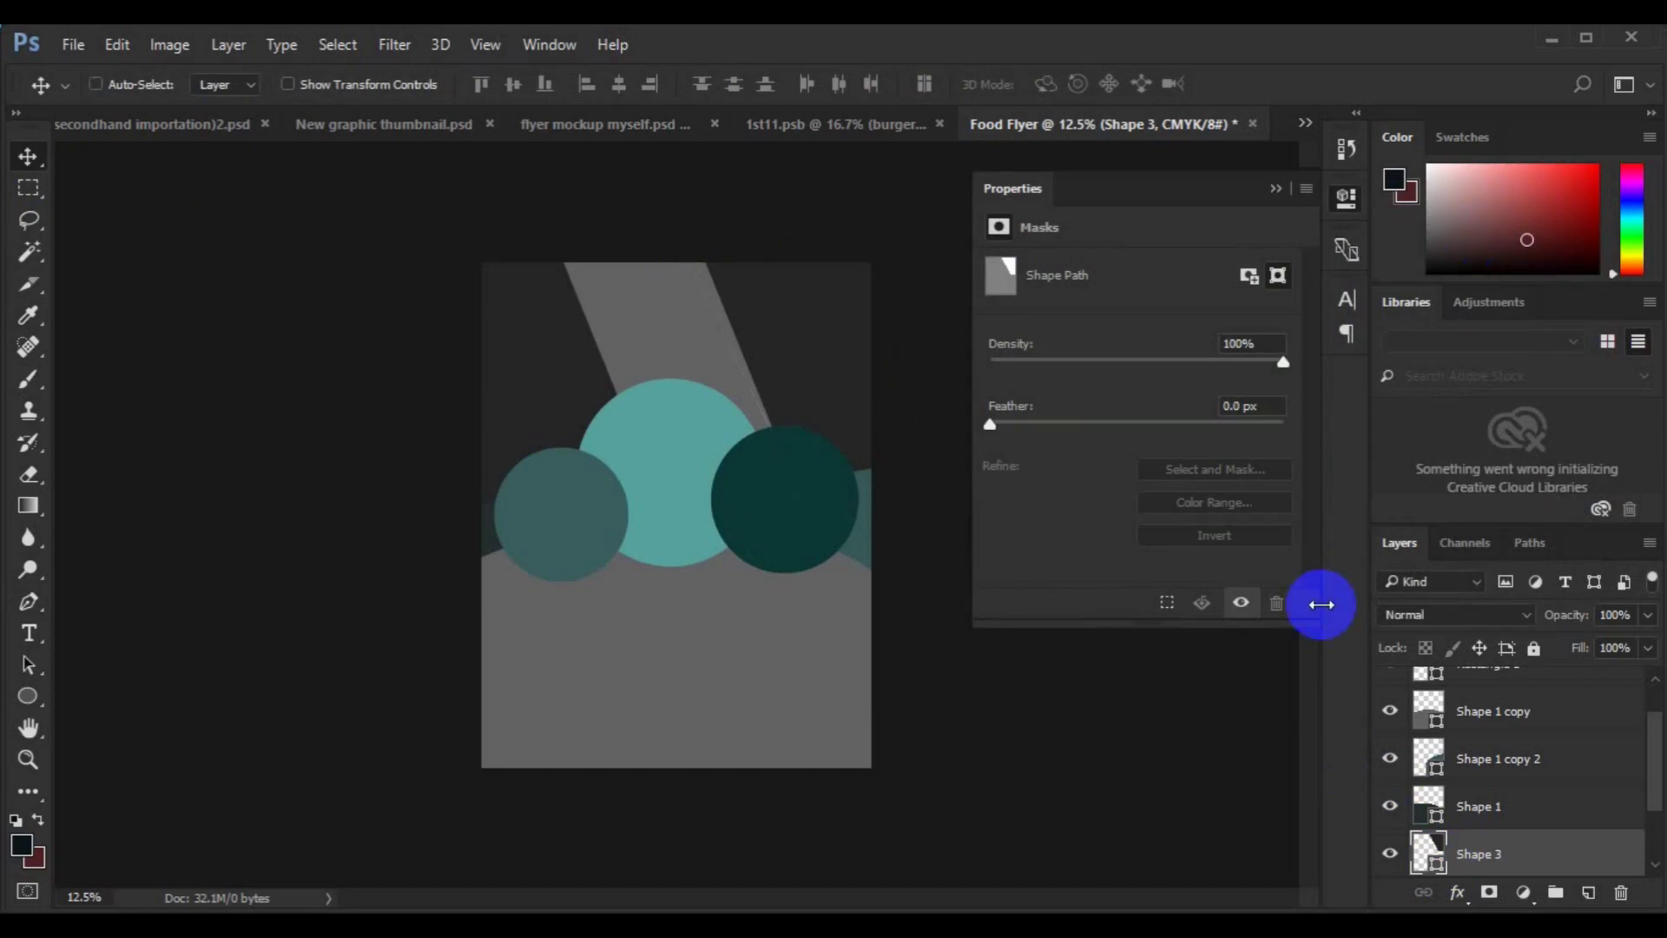
Select the middle band layer and place the chicken 7 photo as an embedded image.
left_click(670, 309)
left_click(77, 49)
left_click(202, 486)
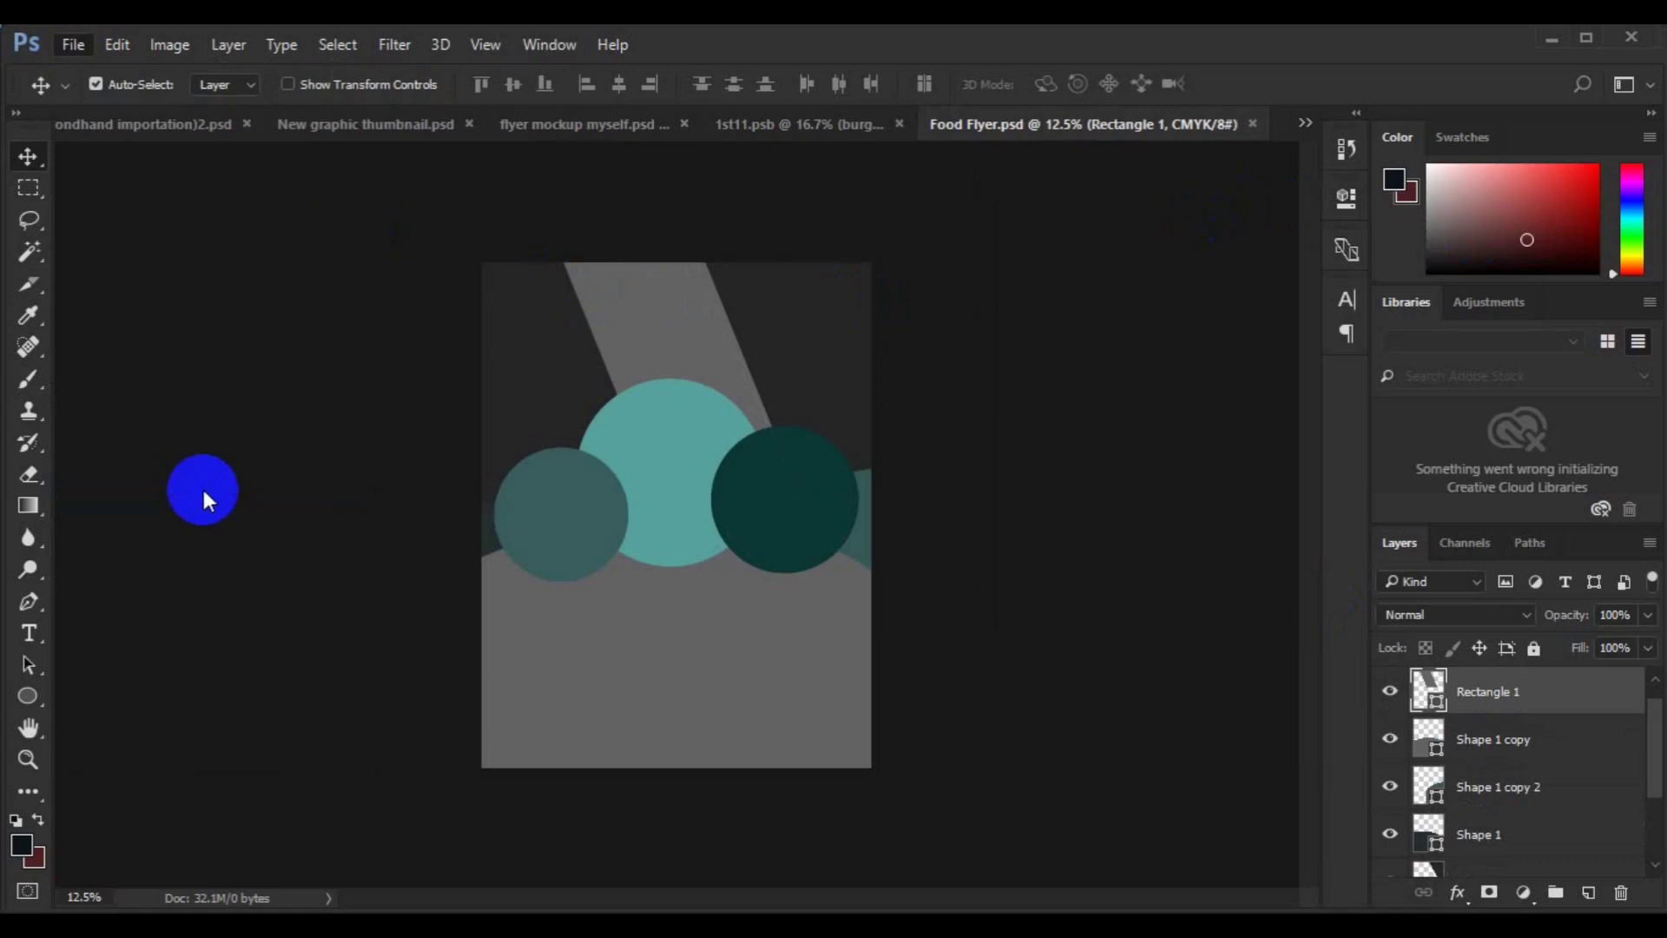
double_click(566, 401)
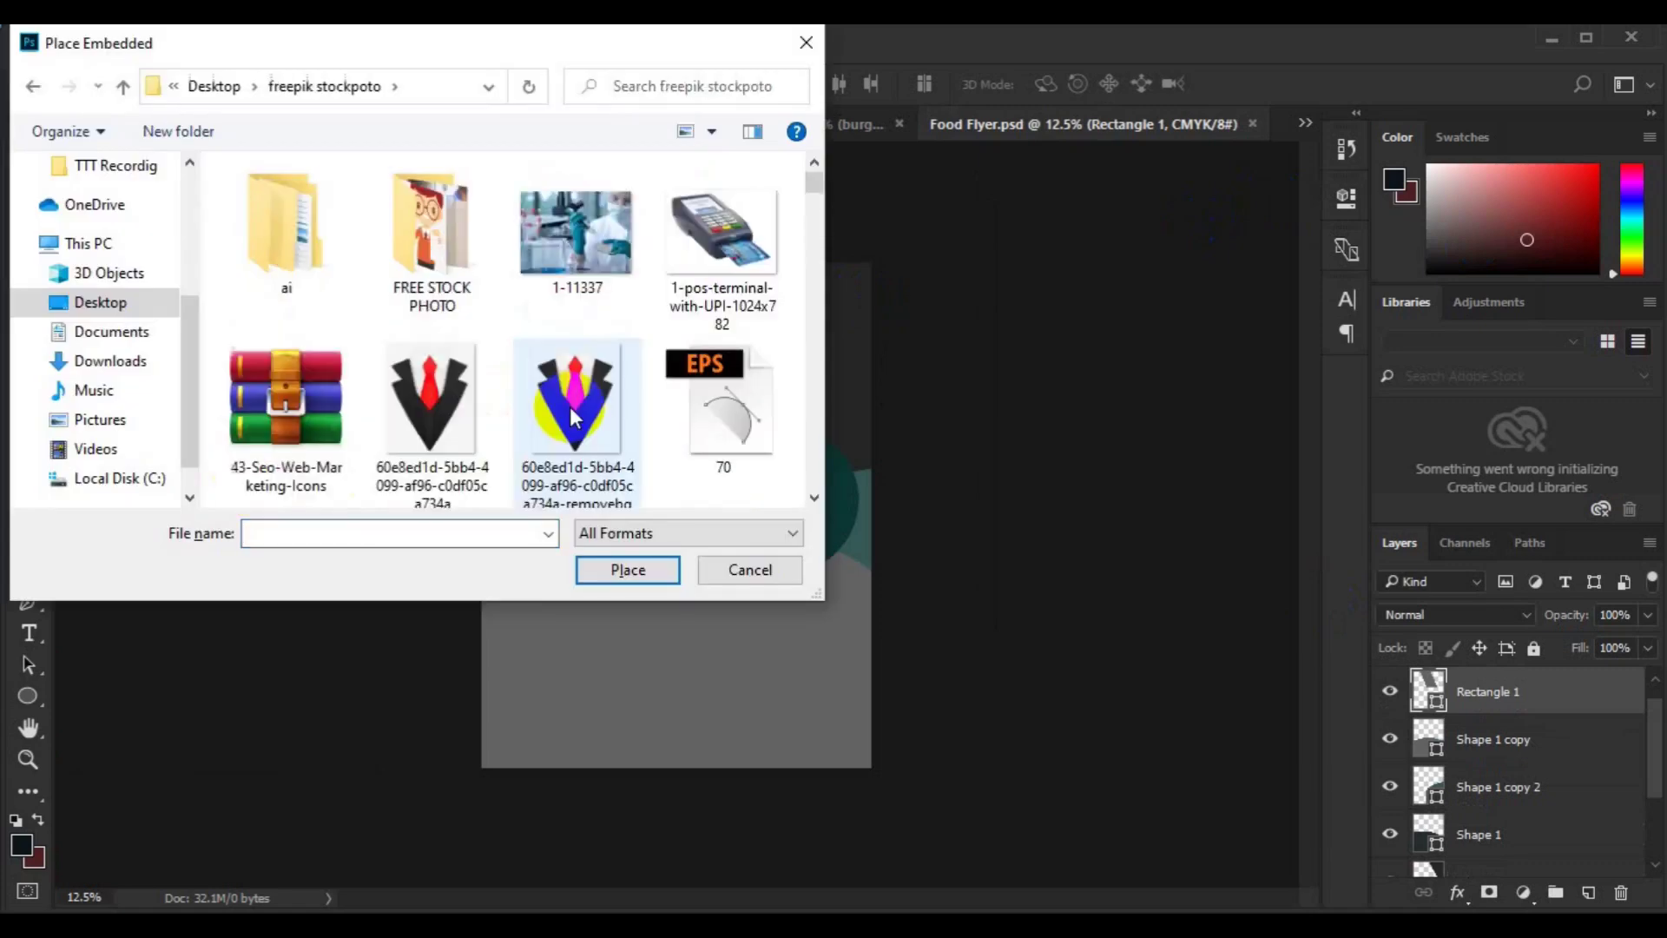
scroll(572, 417, "down", 5)
left_click(740, 205)
left_click(627, 569)
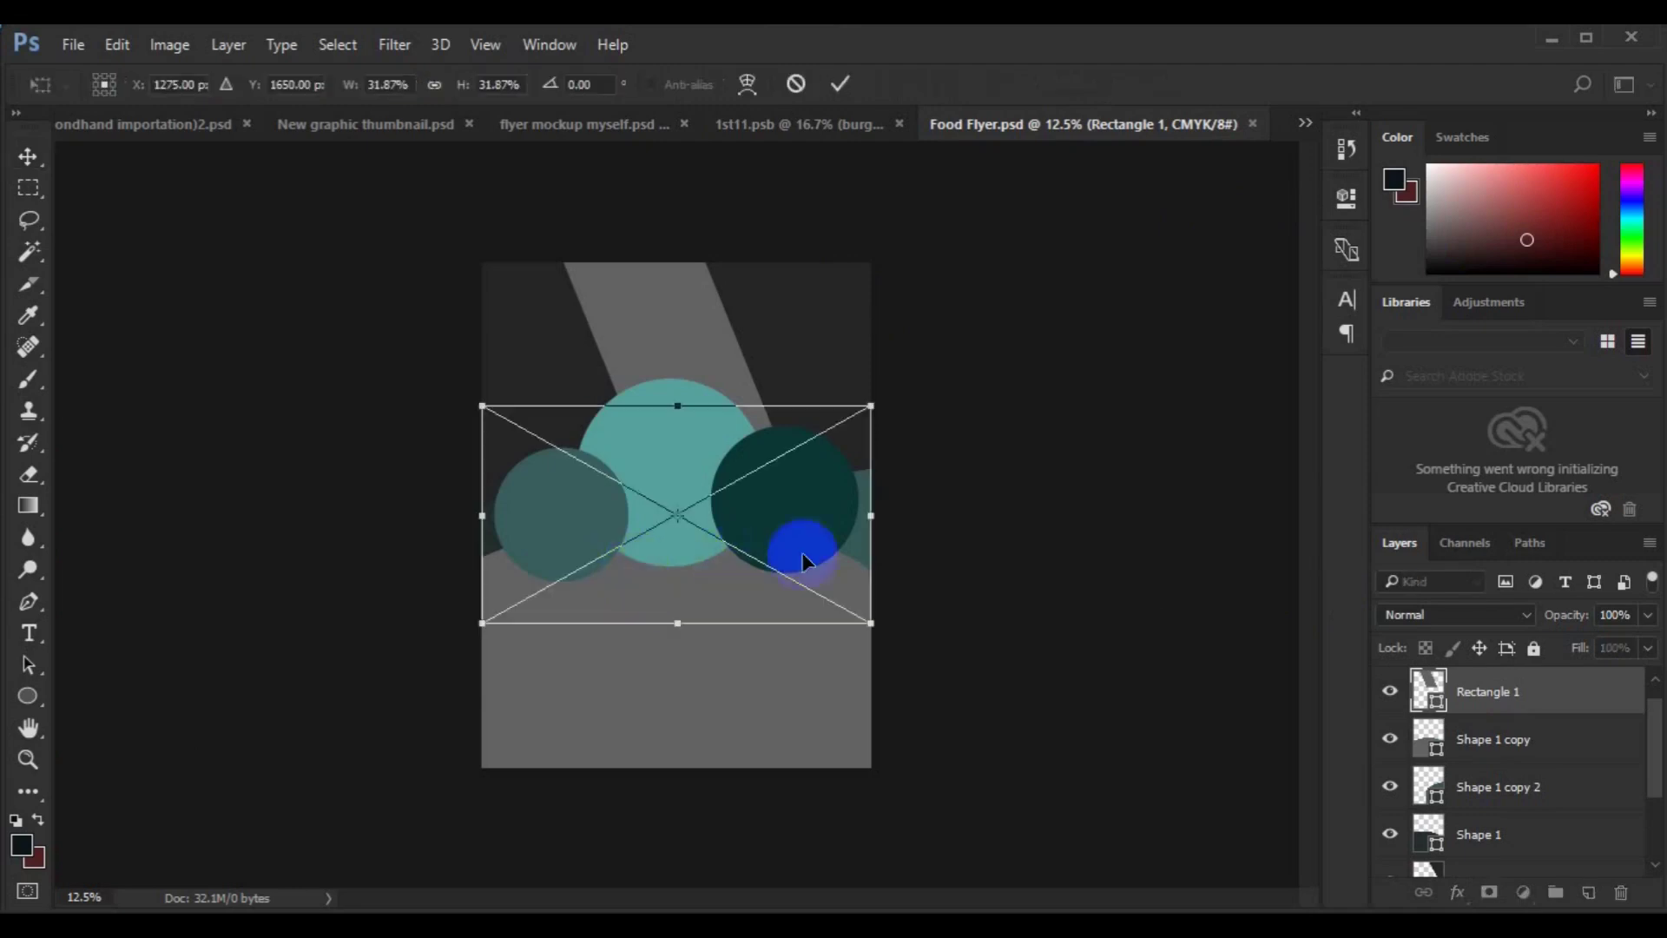
Flip chicken 7 horizontally, nudge it into position, and clip it to the middle band.
mouse_move(706, 446)
left_mouse_down()
mouse_move(688, 356)
mouse_move(699, 441)
left_mouse_up()
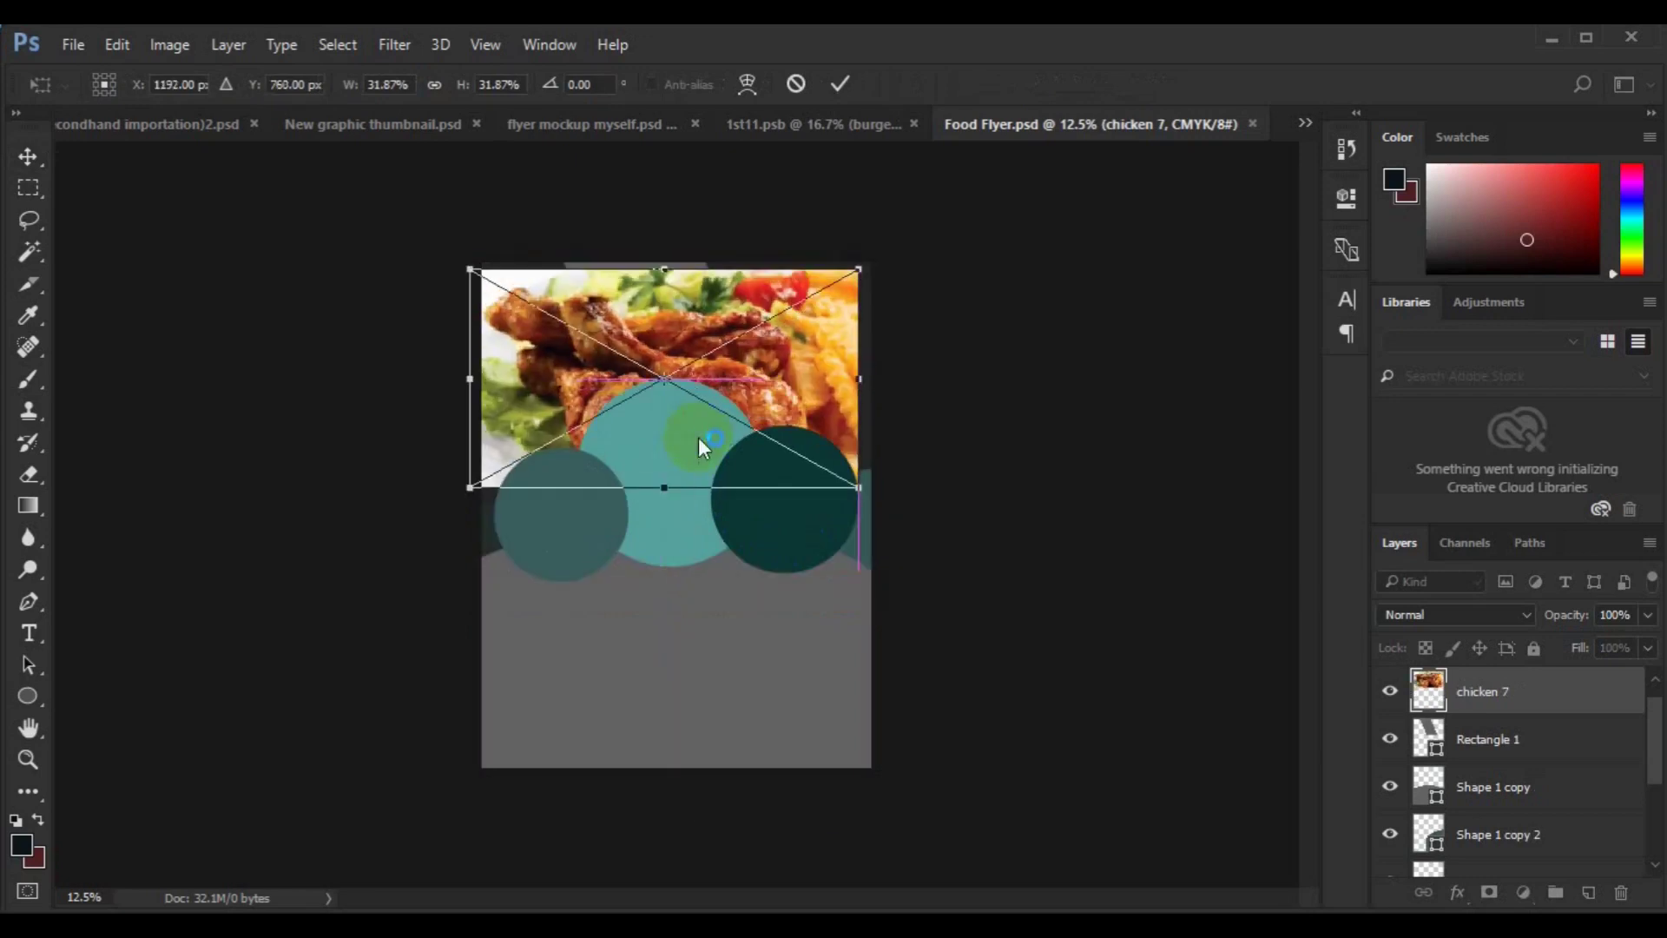
right_click(698, 436)
left_click(812, 771)
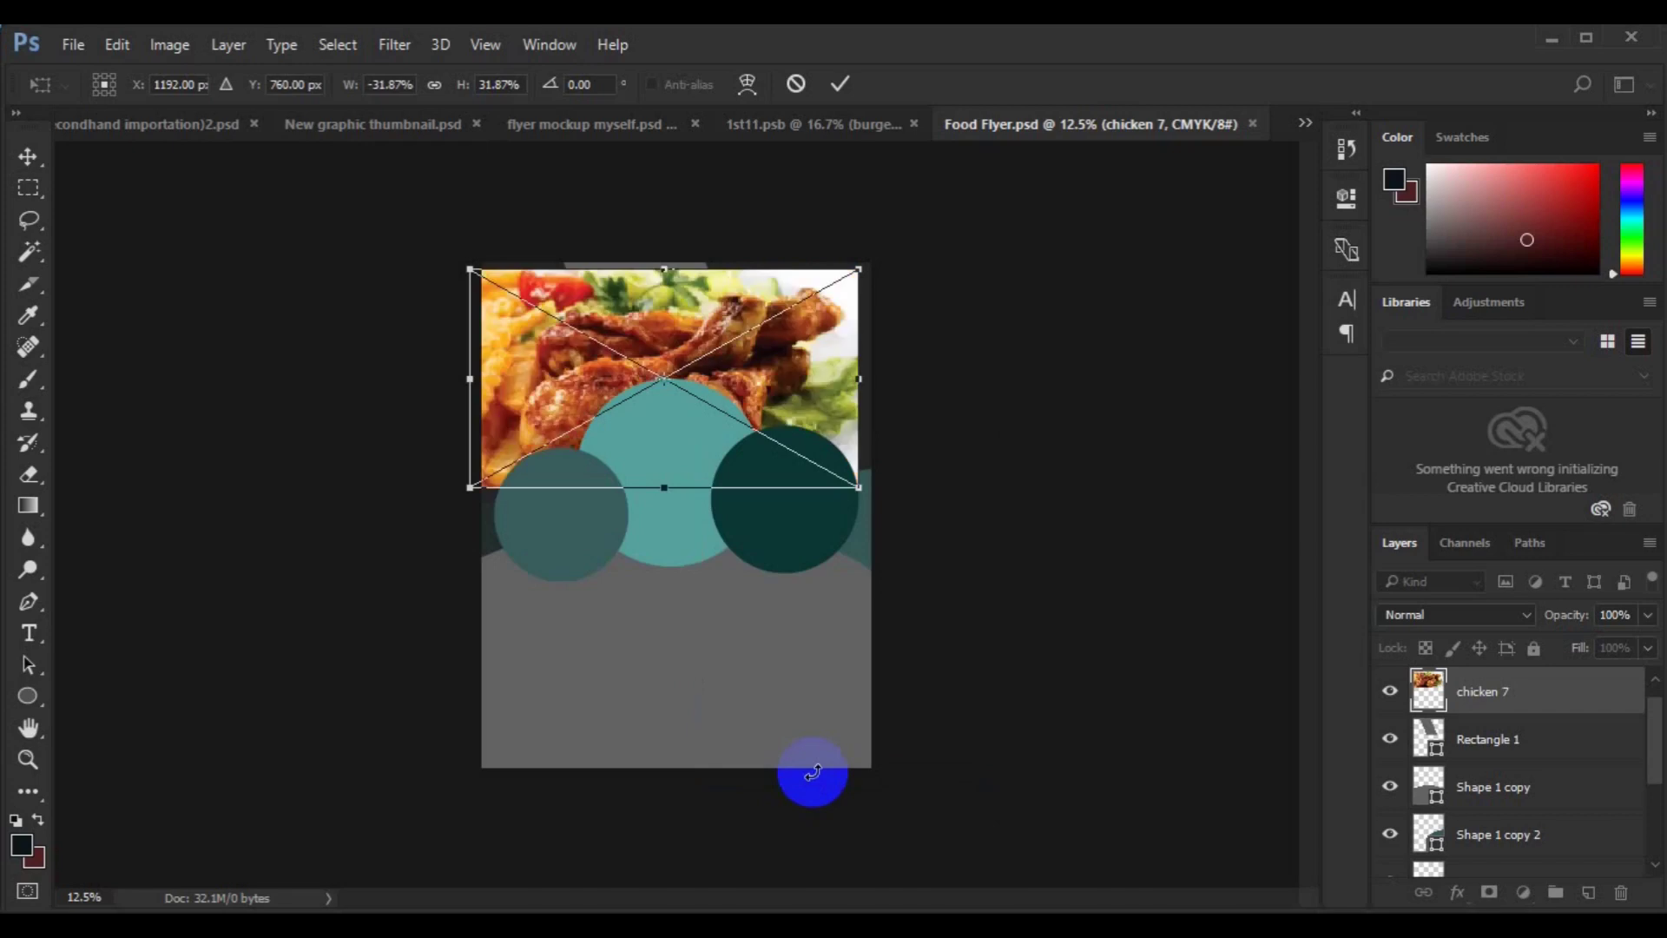
mouse_move(803, 333)
left_mouse_down()
mouse_move(925, 321)
mouse_move(860, 330)
left_mouse_up()
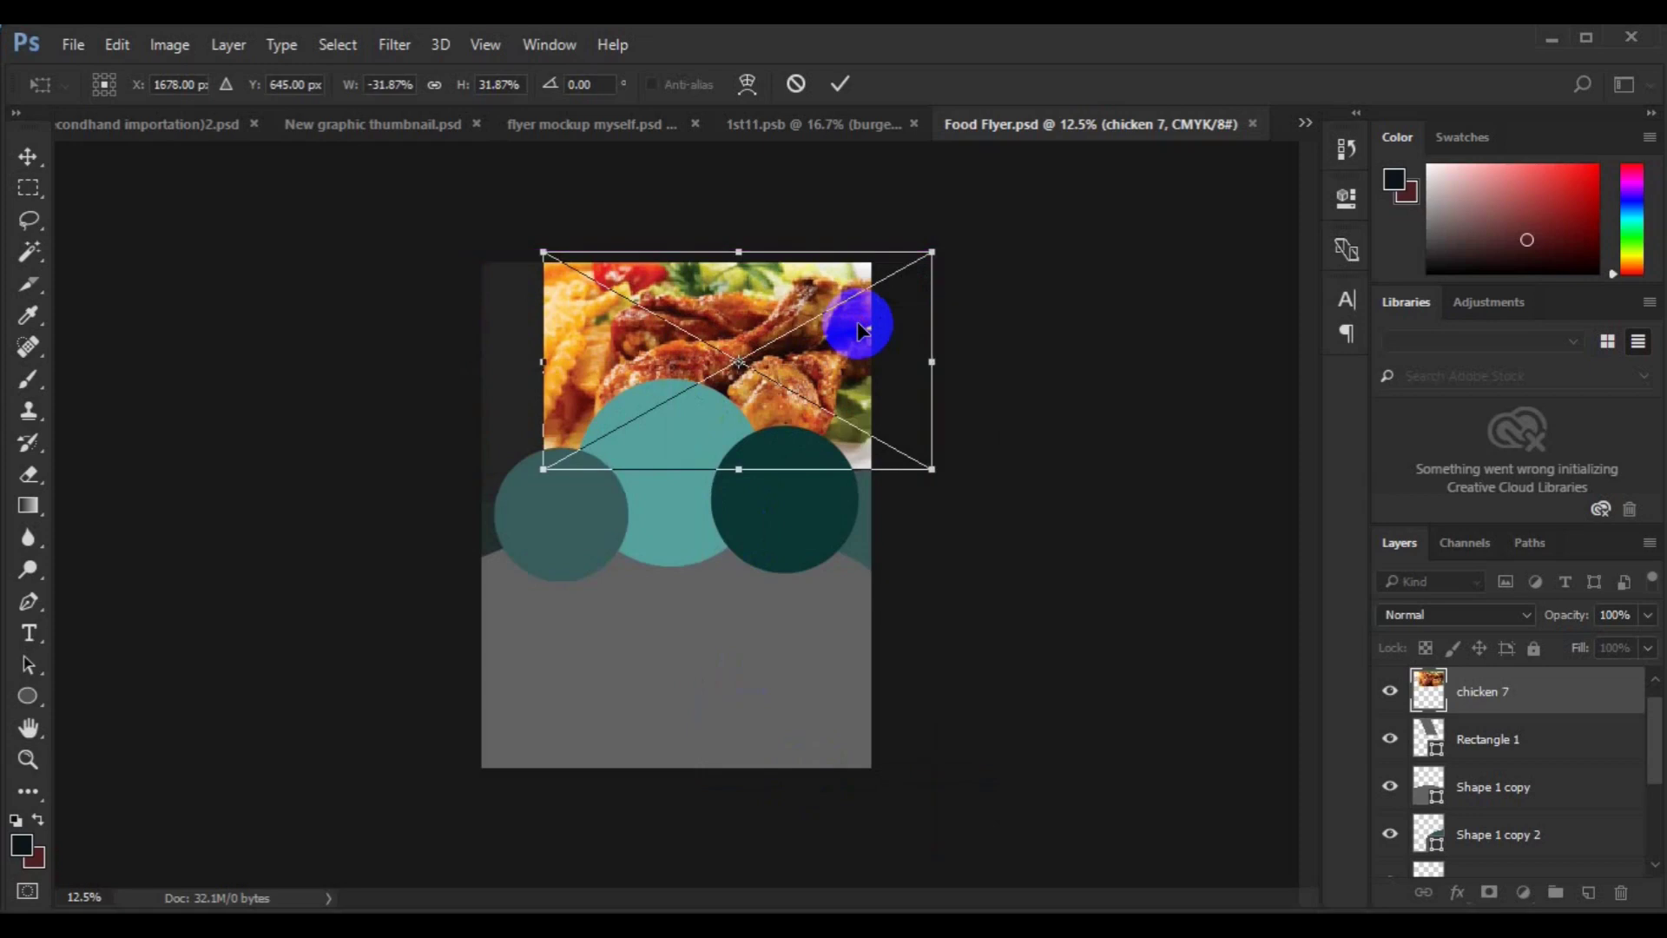
key("Return")
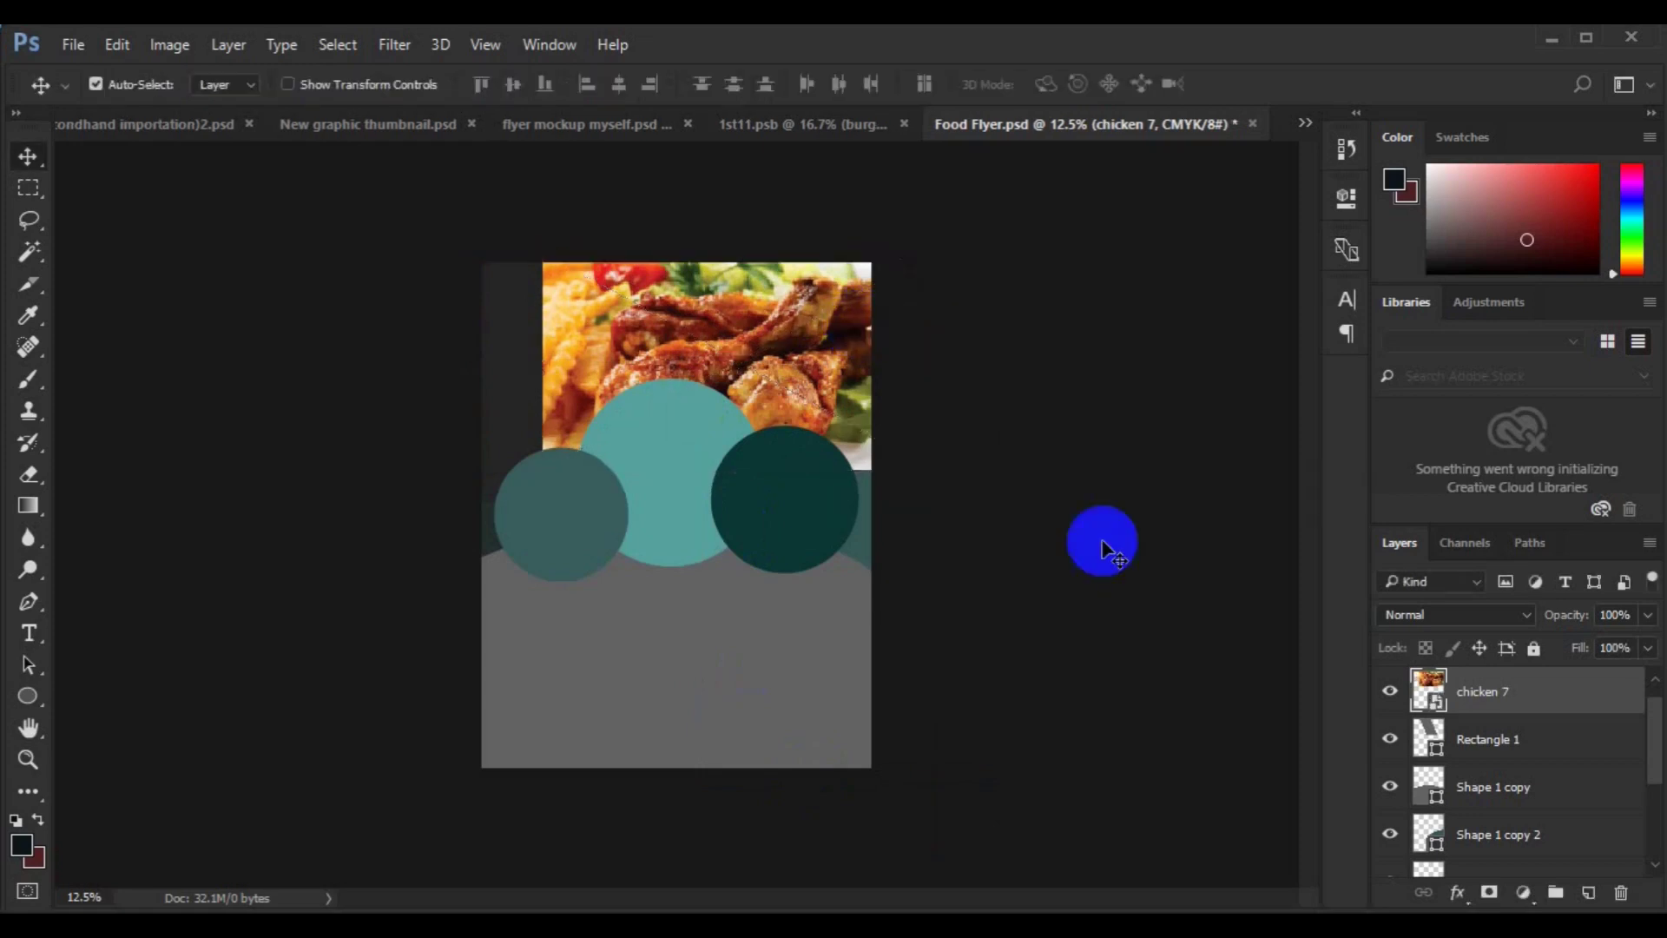
right_click(1536, 694)
left_click(1164, 689)
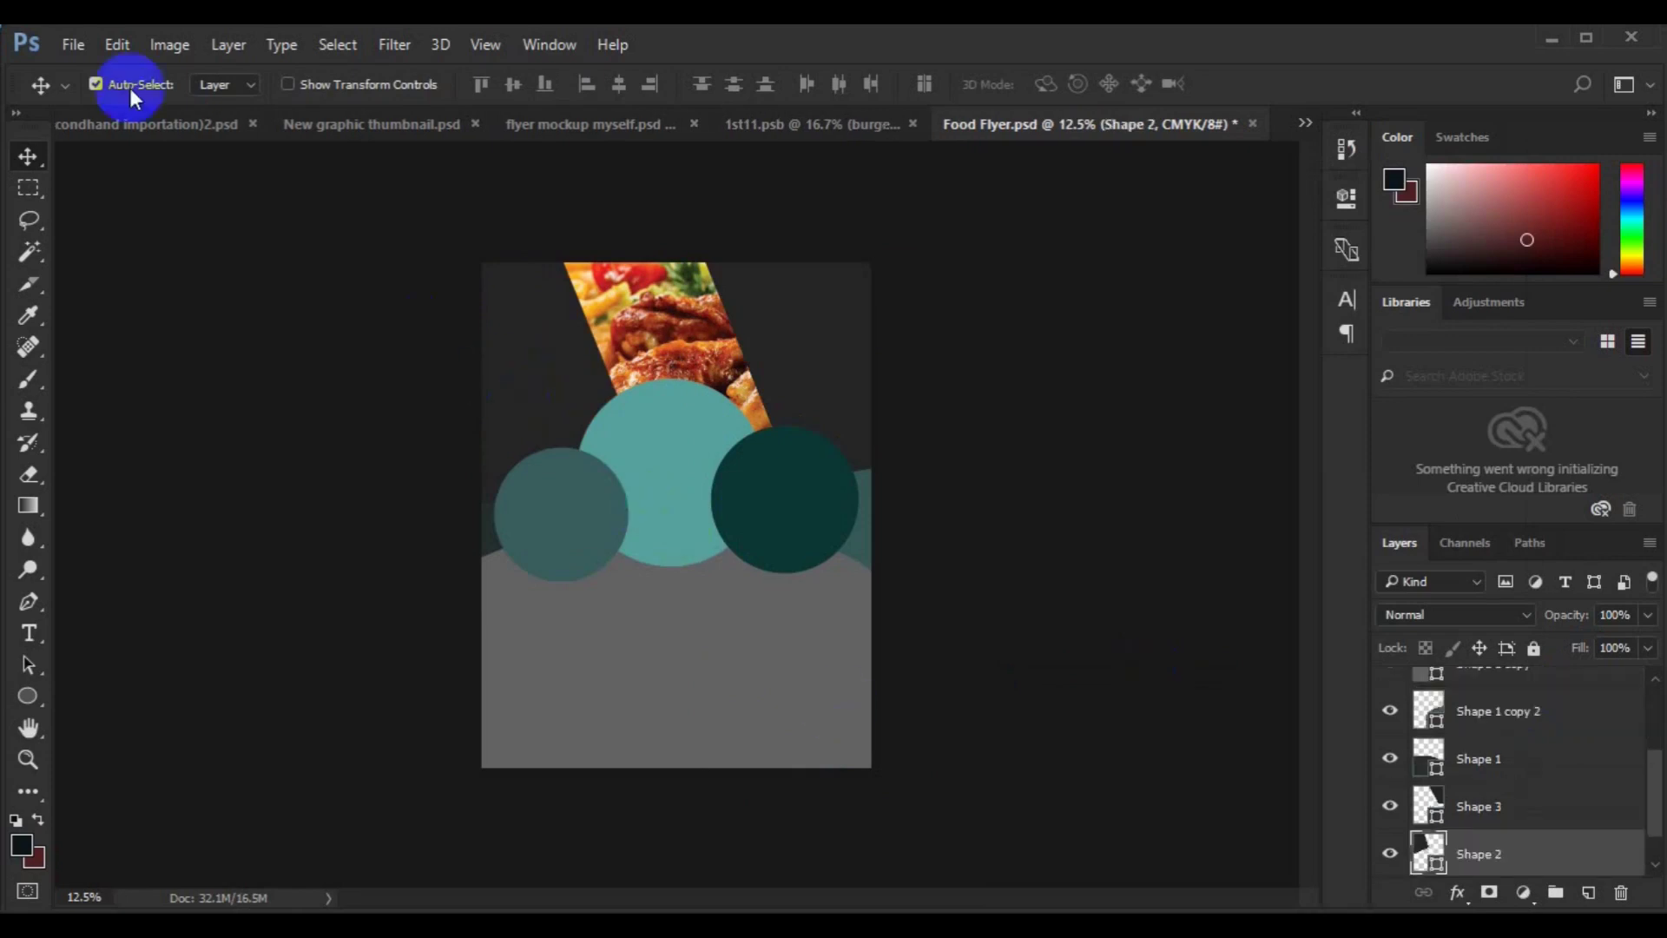
Place the 4119 burger photo as an embedded image.
left_click(73, 43)
left_click(254, 501)
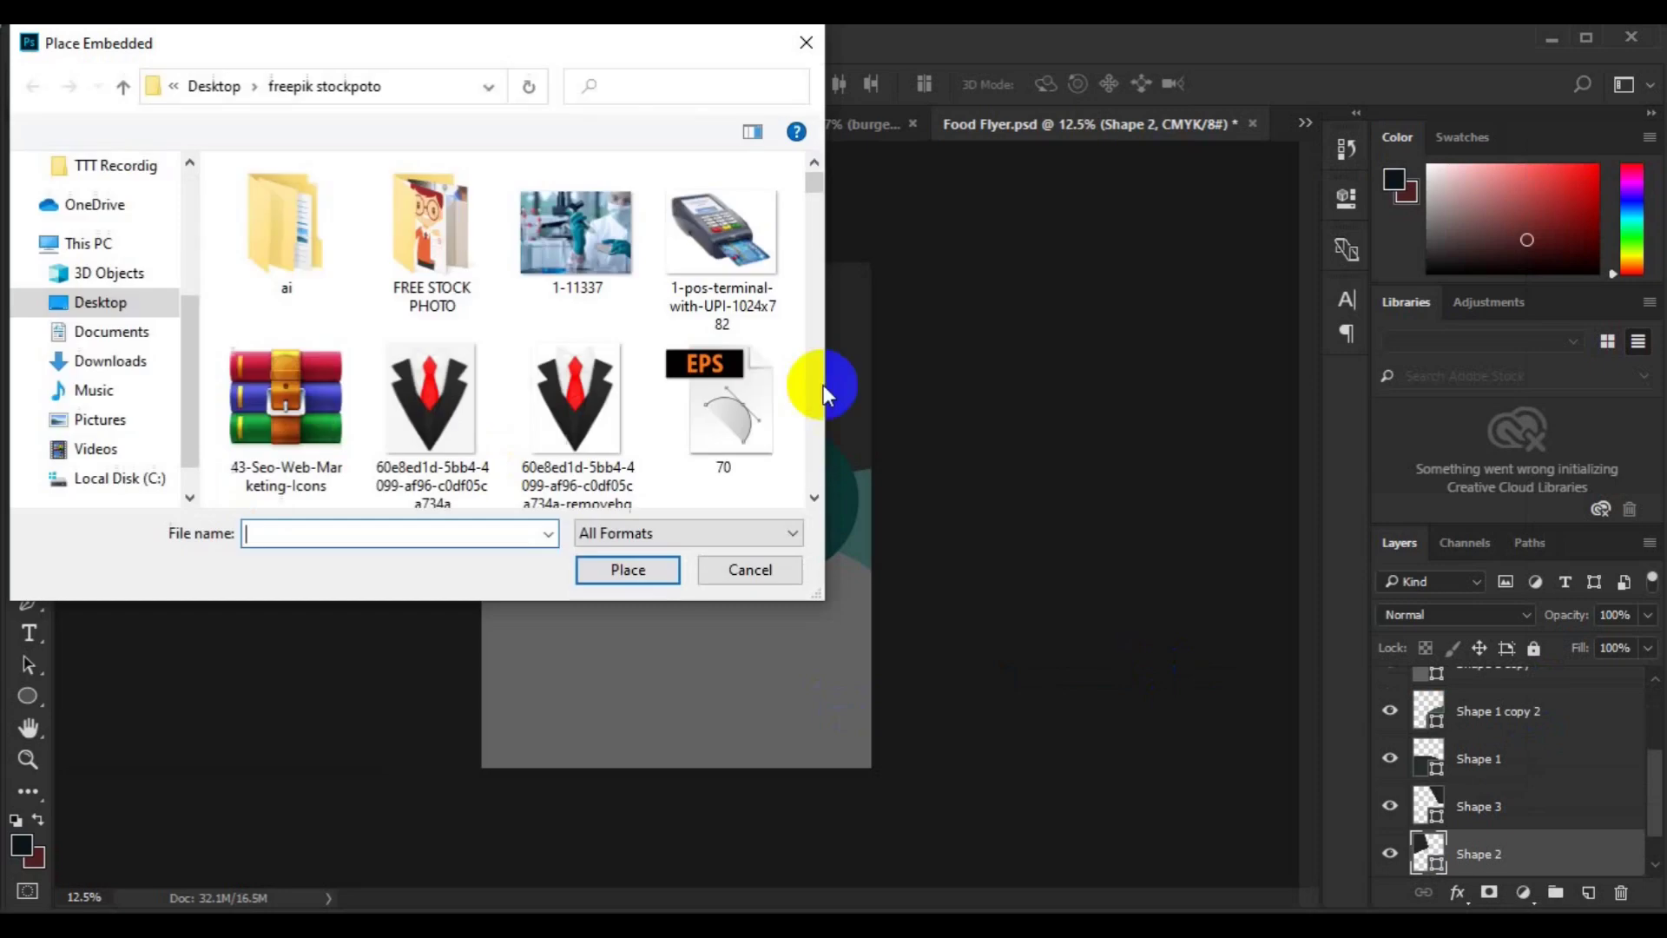
scroll(804, 427, "down", 5)
left_click(431, 300)
left_click(621, 569)
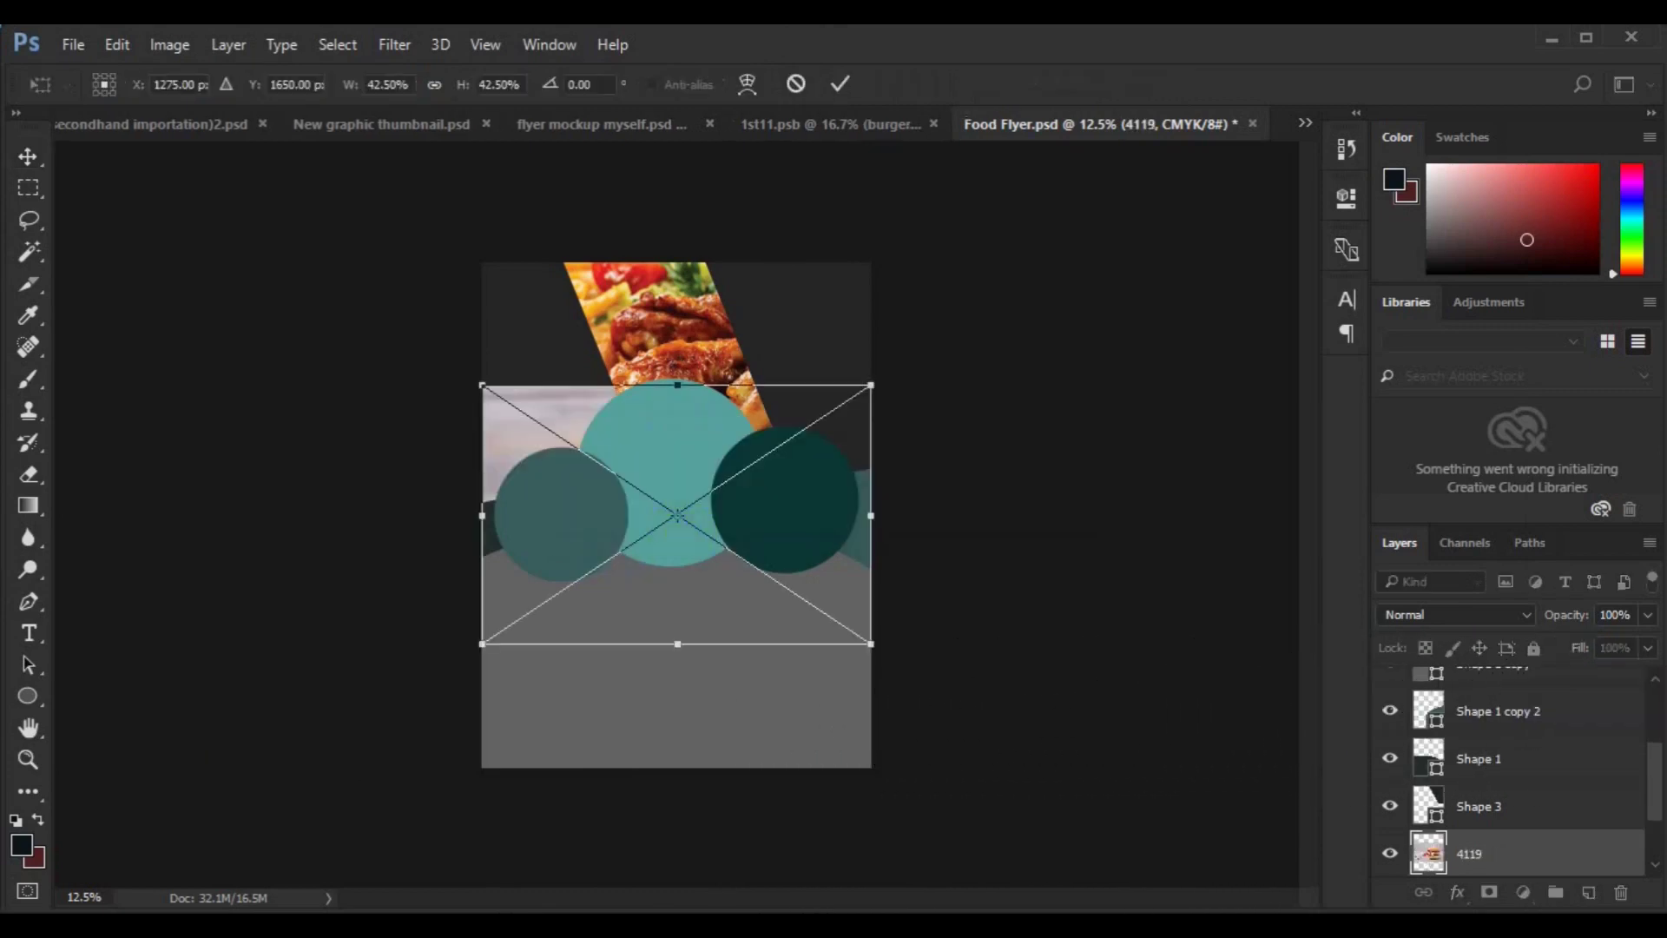
Move the burger photo to the top left and clip it into the left band.
left_click_drag(582, 371, 563, 424)
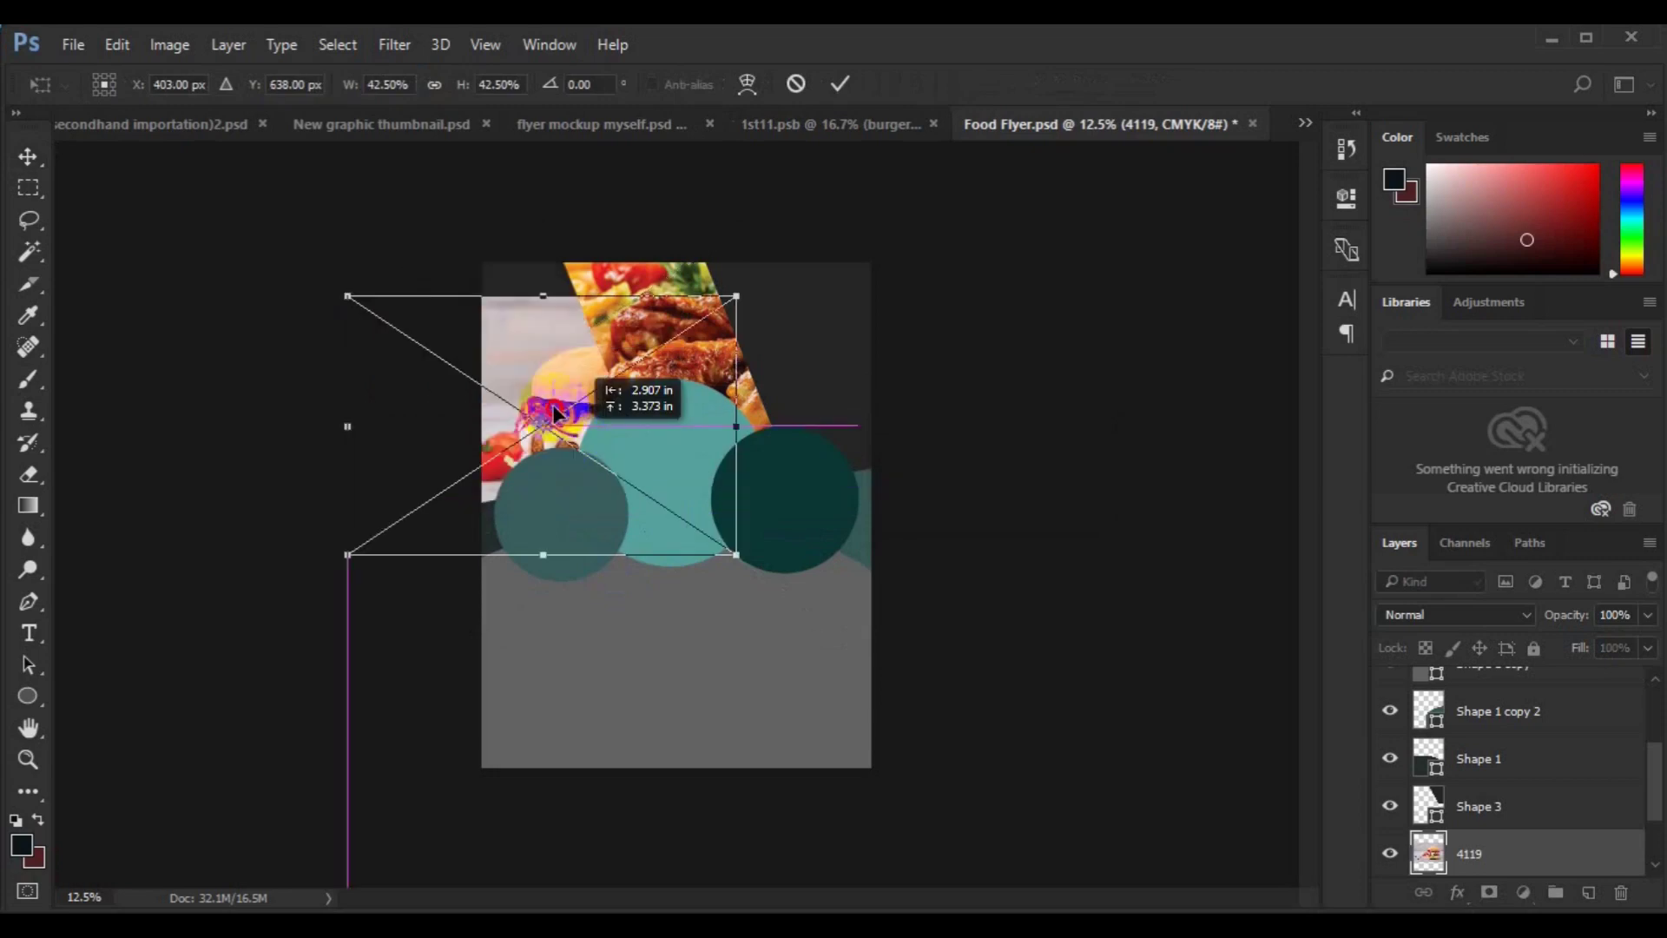
left_click_drag(563, 424, 560, 391)
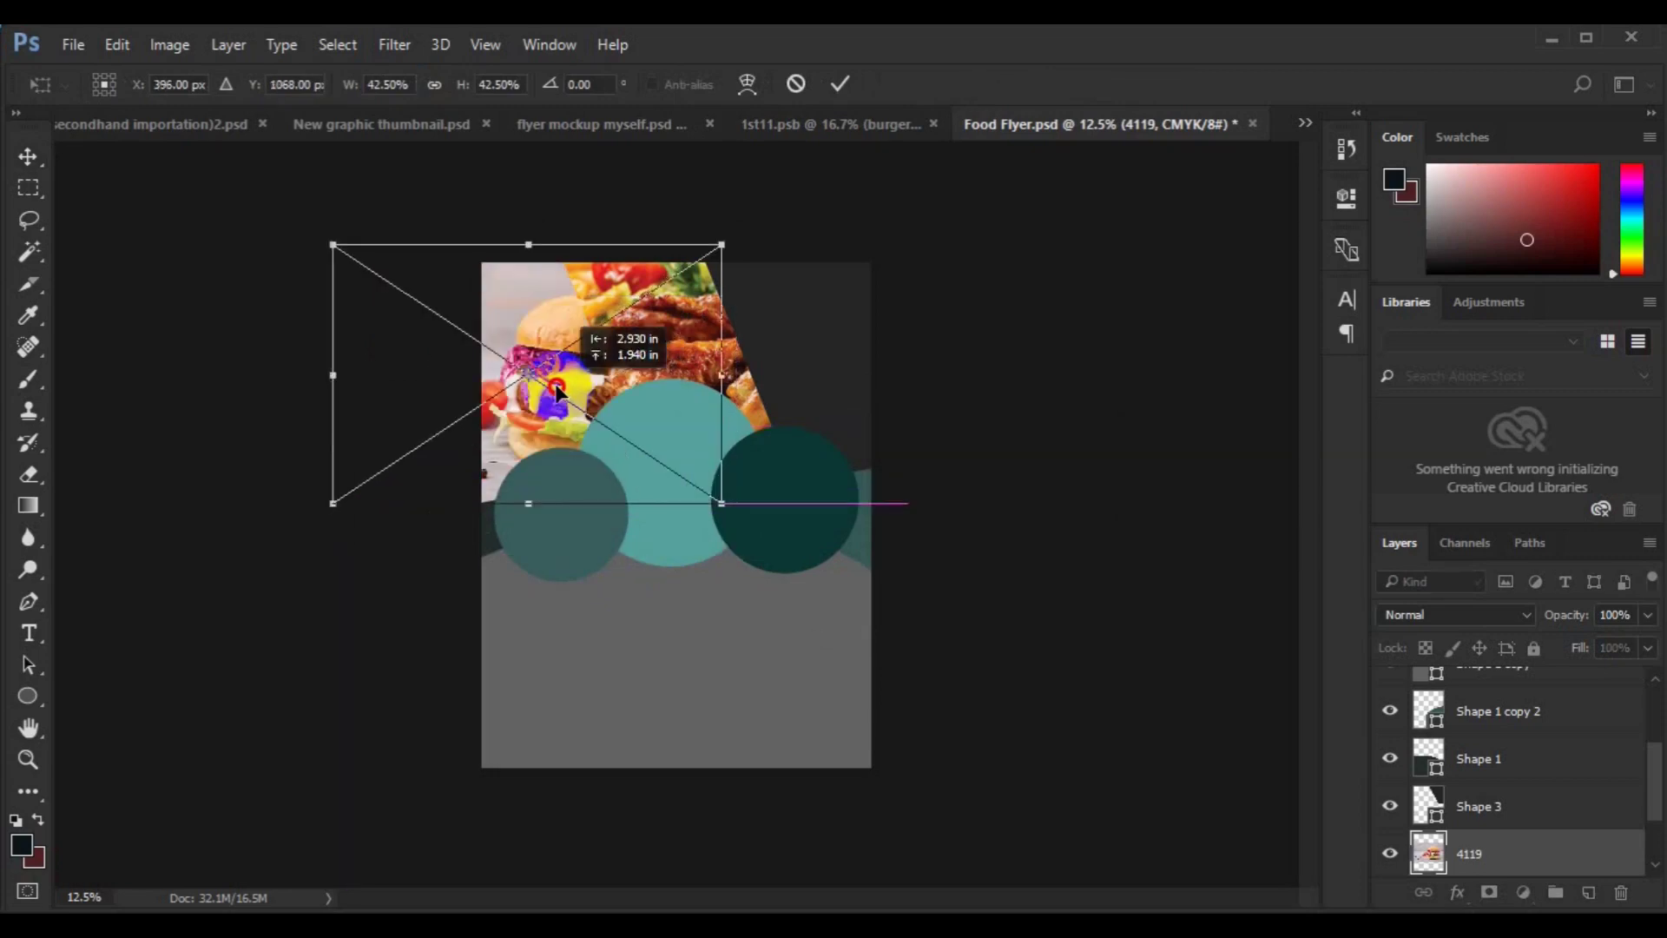
left_click_drag(552, 401, 552, 394)
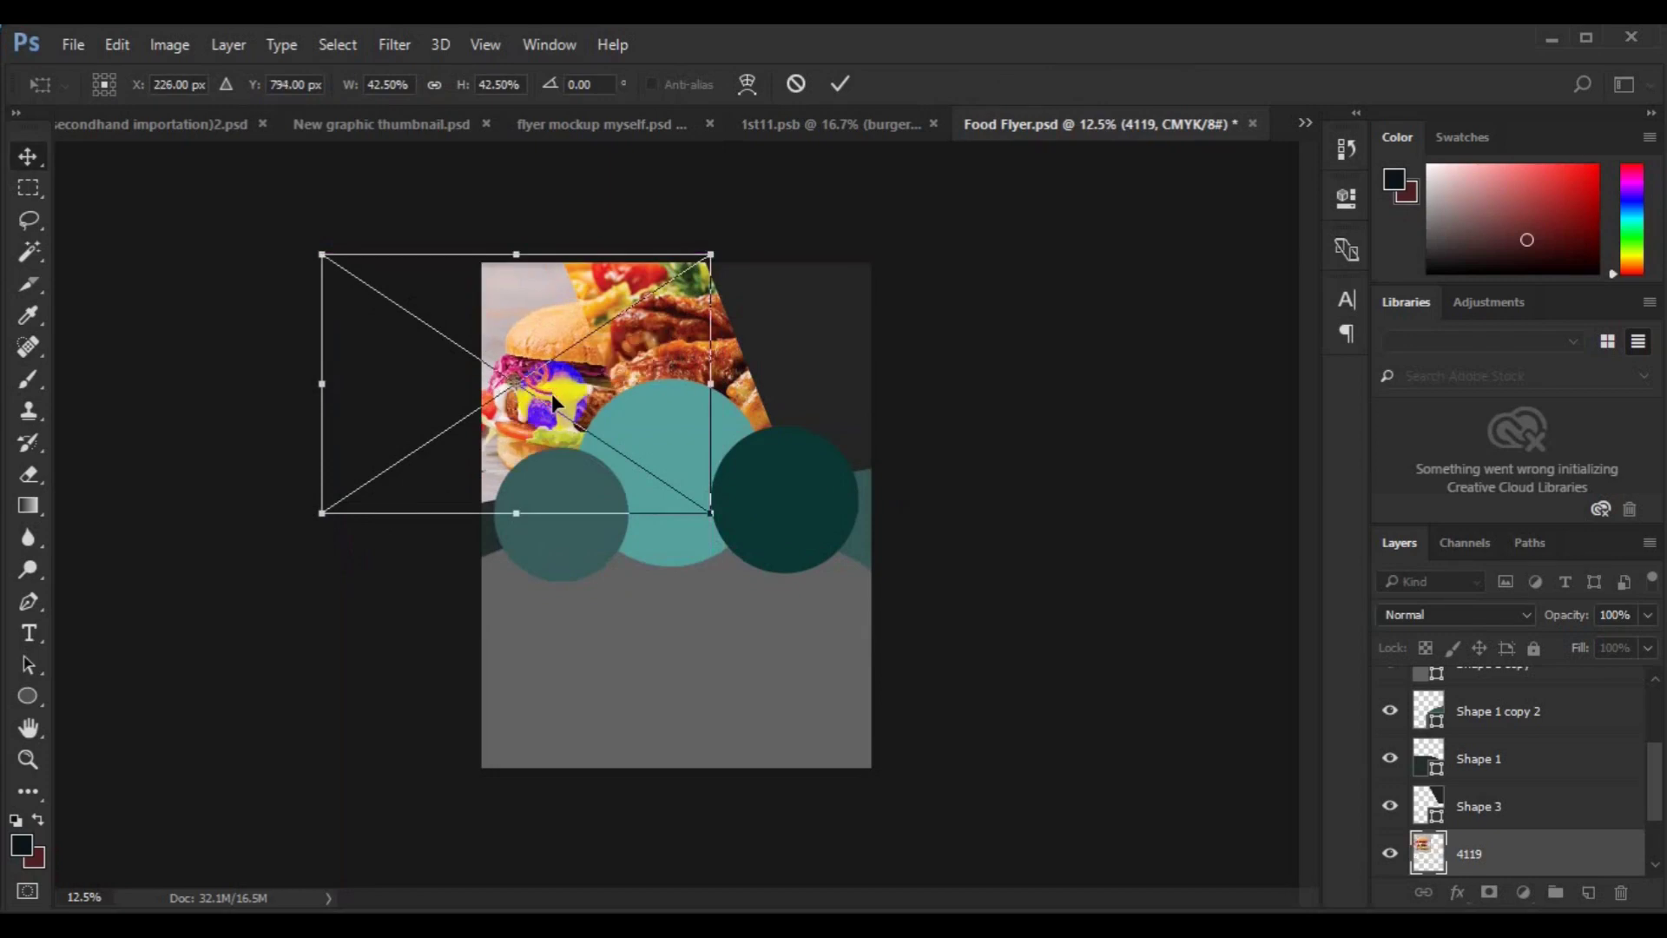
key("Return")
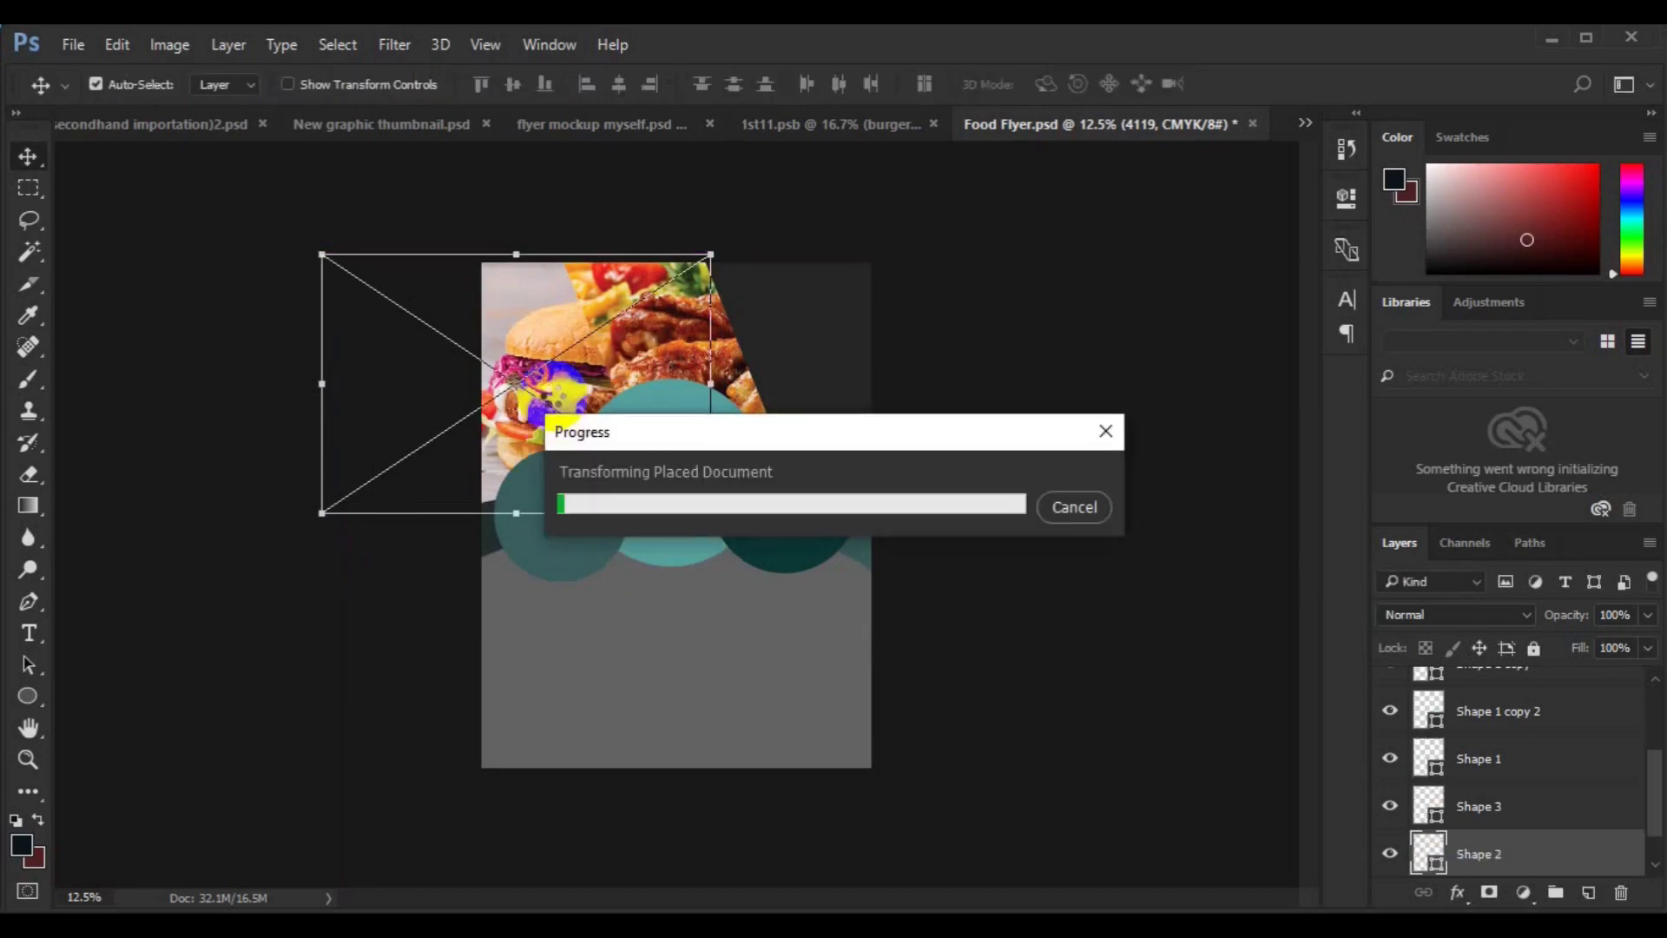
right_click(1477, 852)
left_click(1168, 603)
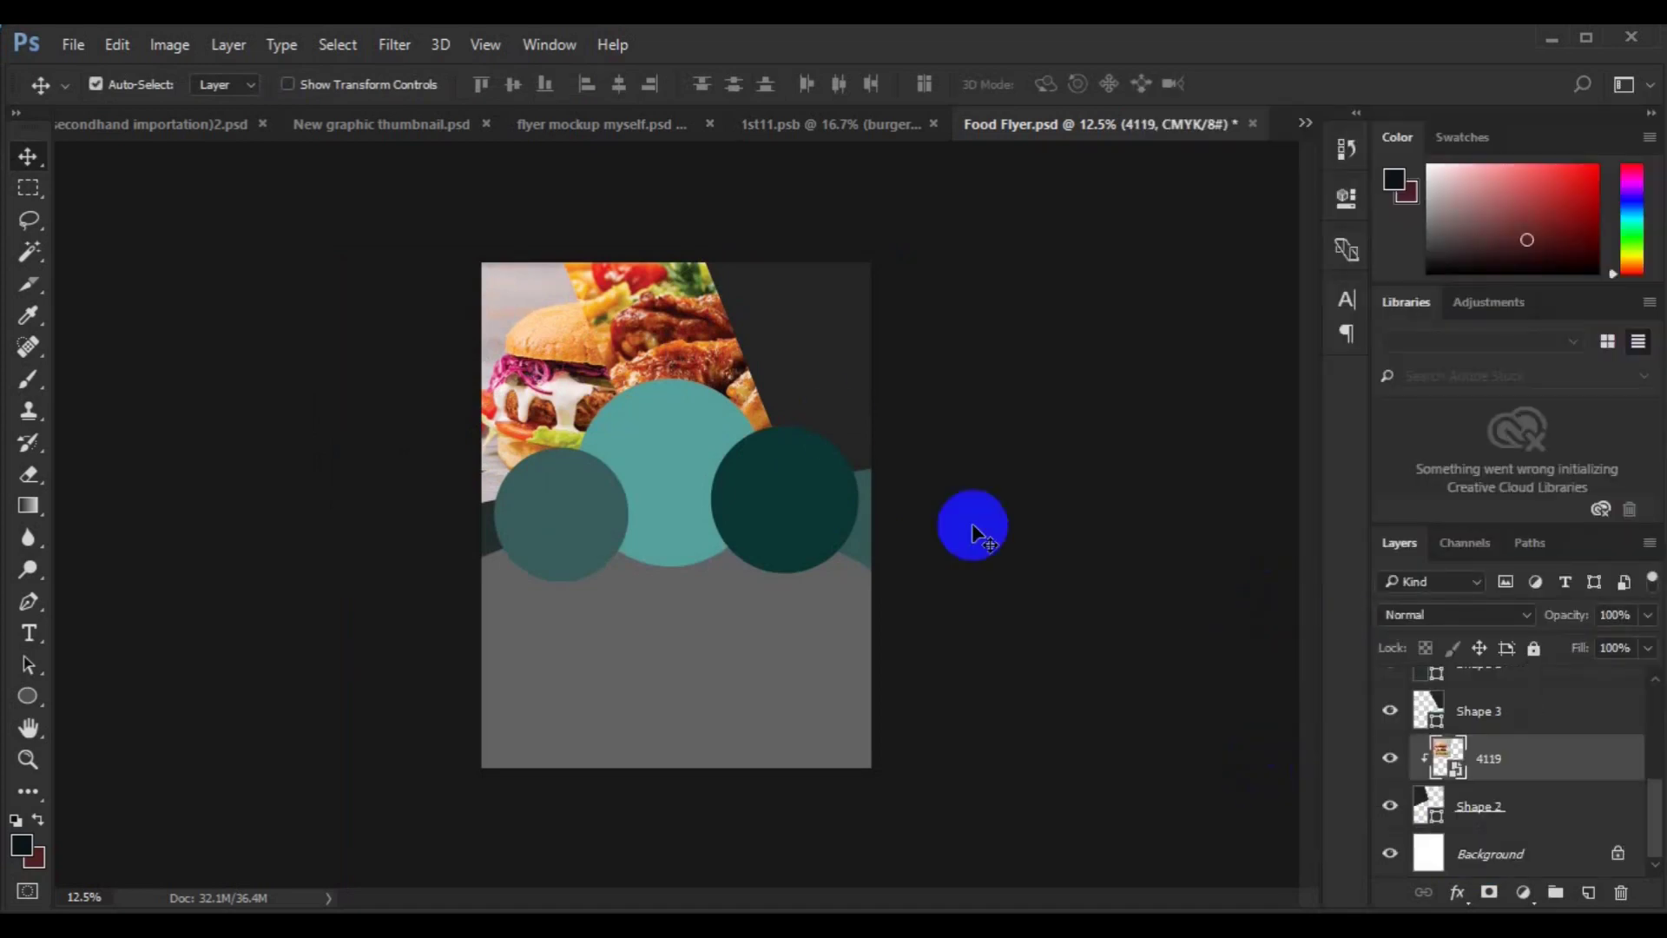
left_click(829, 417)
Place the chicken 1 photo as an embedded image.
left_click(73, 52)
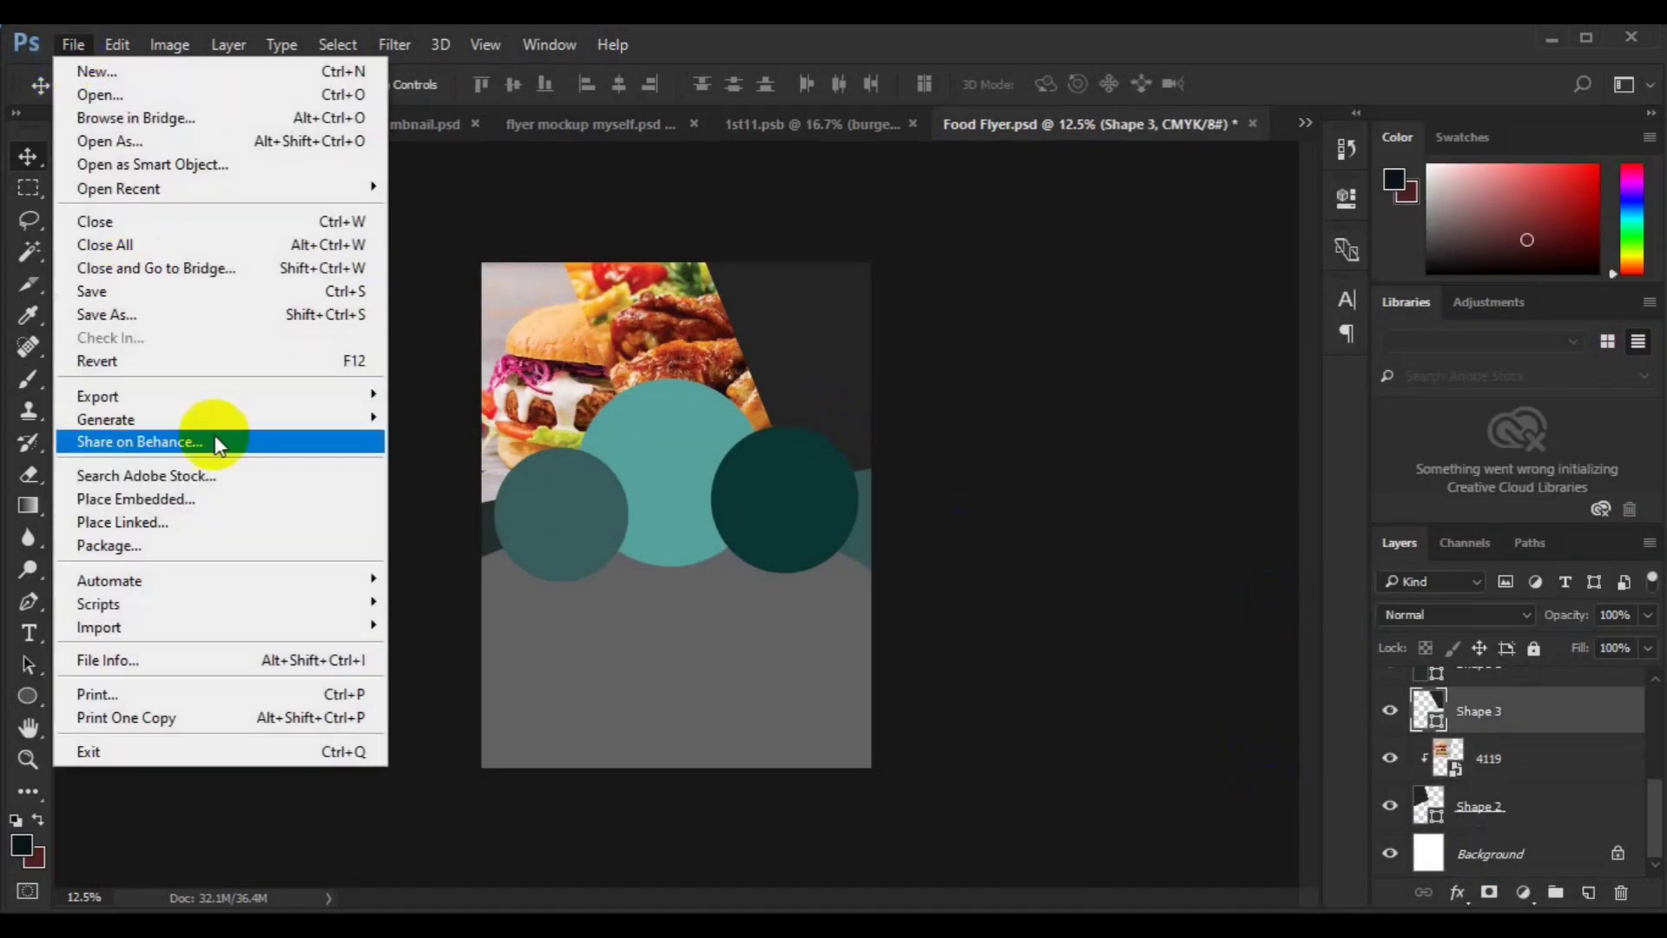
left_click(217, 492)
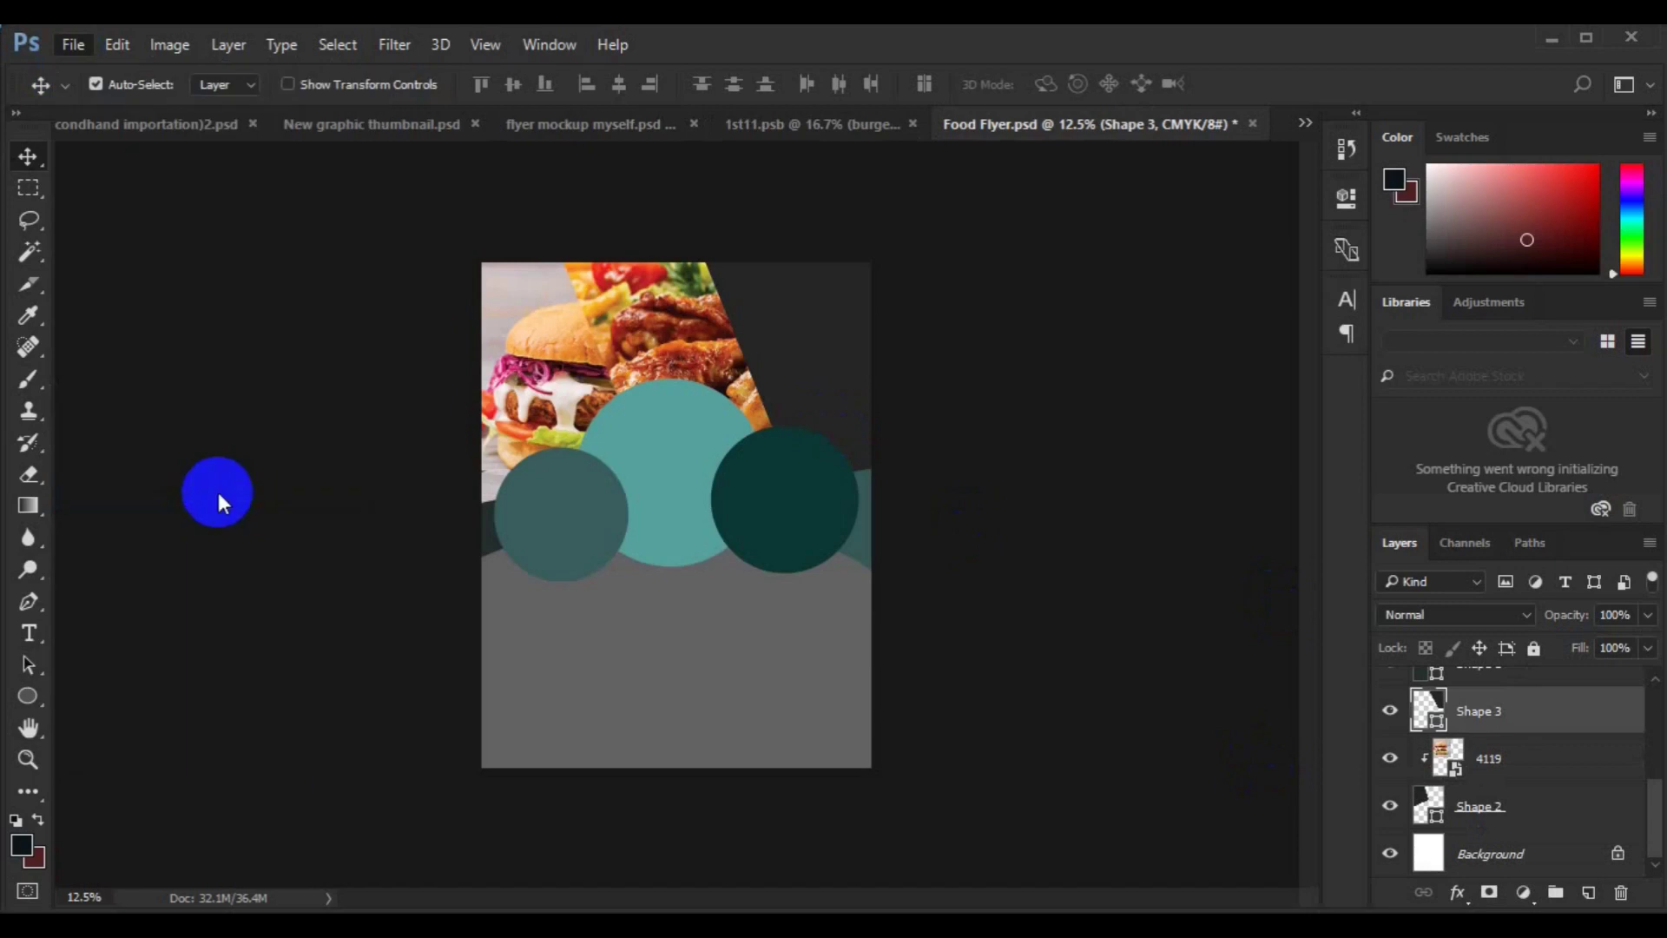
scroll(821, 473, "down", 5)
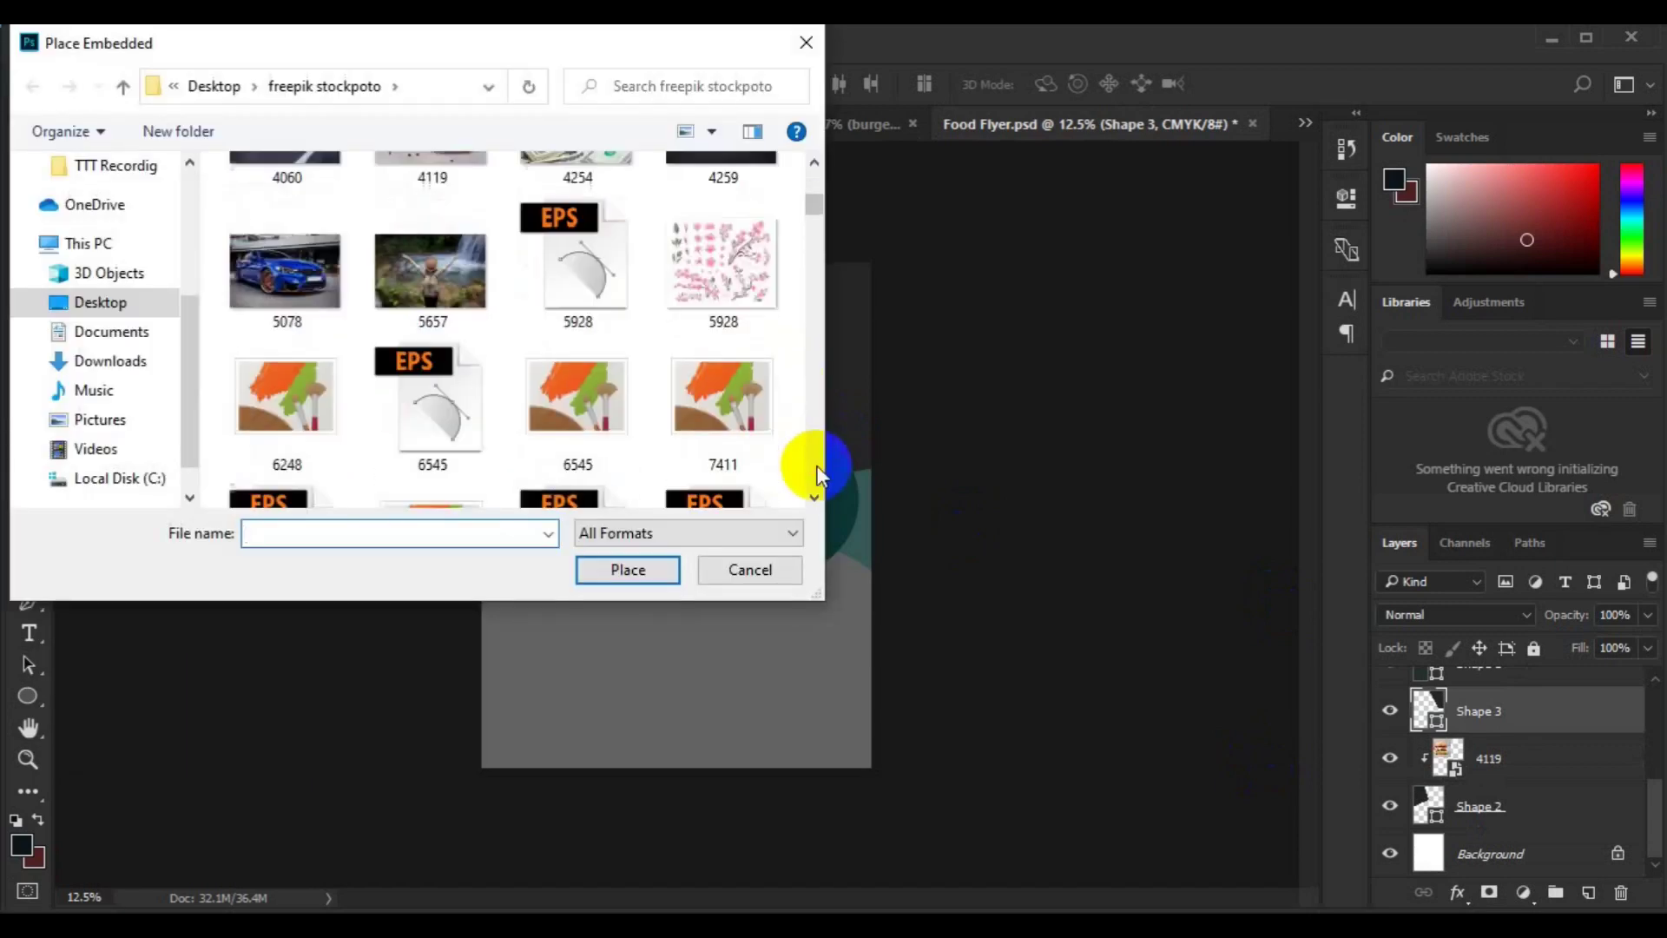
scroll(820, 473, "down", 5)
scroll(820, 473, "down", 5)
scroll(820, 473, "down", 5)
scroll(819, 473, "down", 5)
scroll(819, 473, "down", 5)
scroll(818, 473, "down", 5)
scroll(819, 473, "down", 5)
scroll(819, 473, "down", 5)
scroll(819, 474, "down", 5)
scroll(819, 473, "down", 5)
left_click(563, 278)
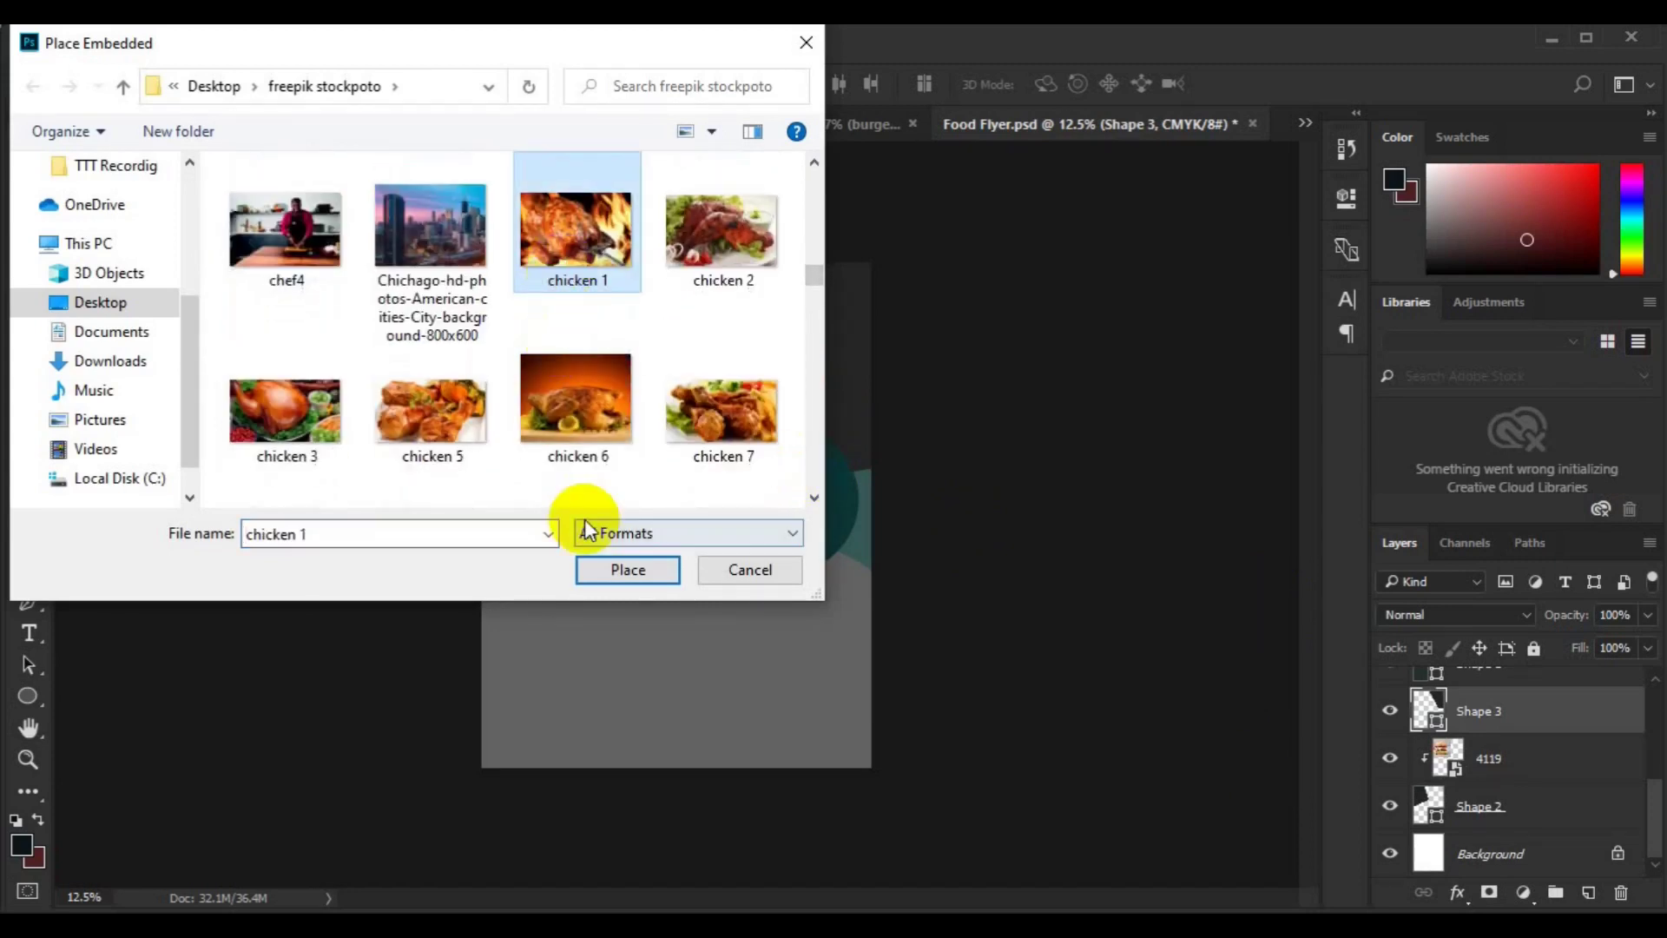
left_click(632, 568)
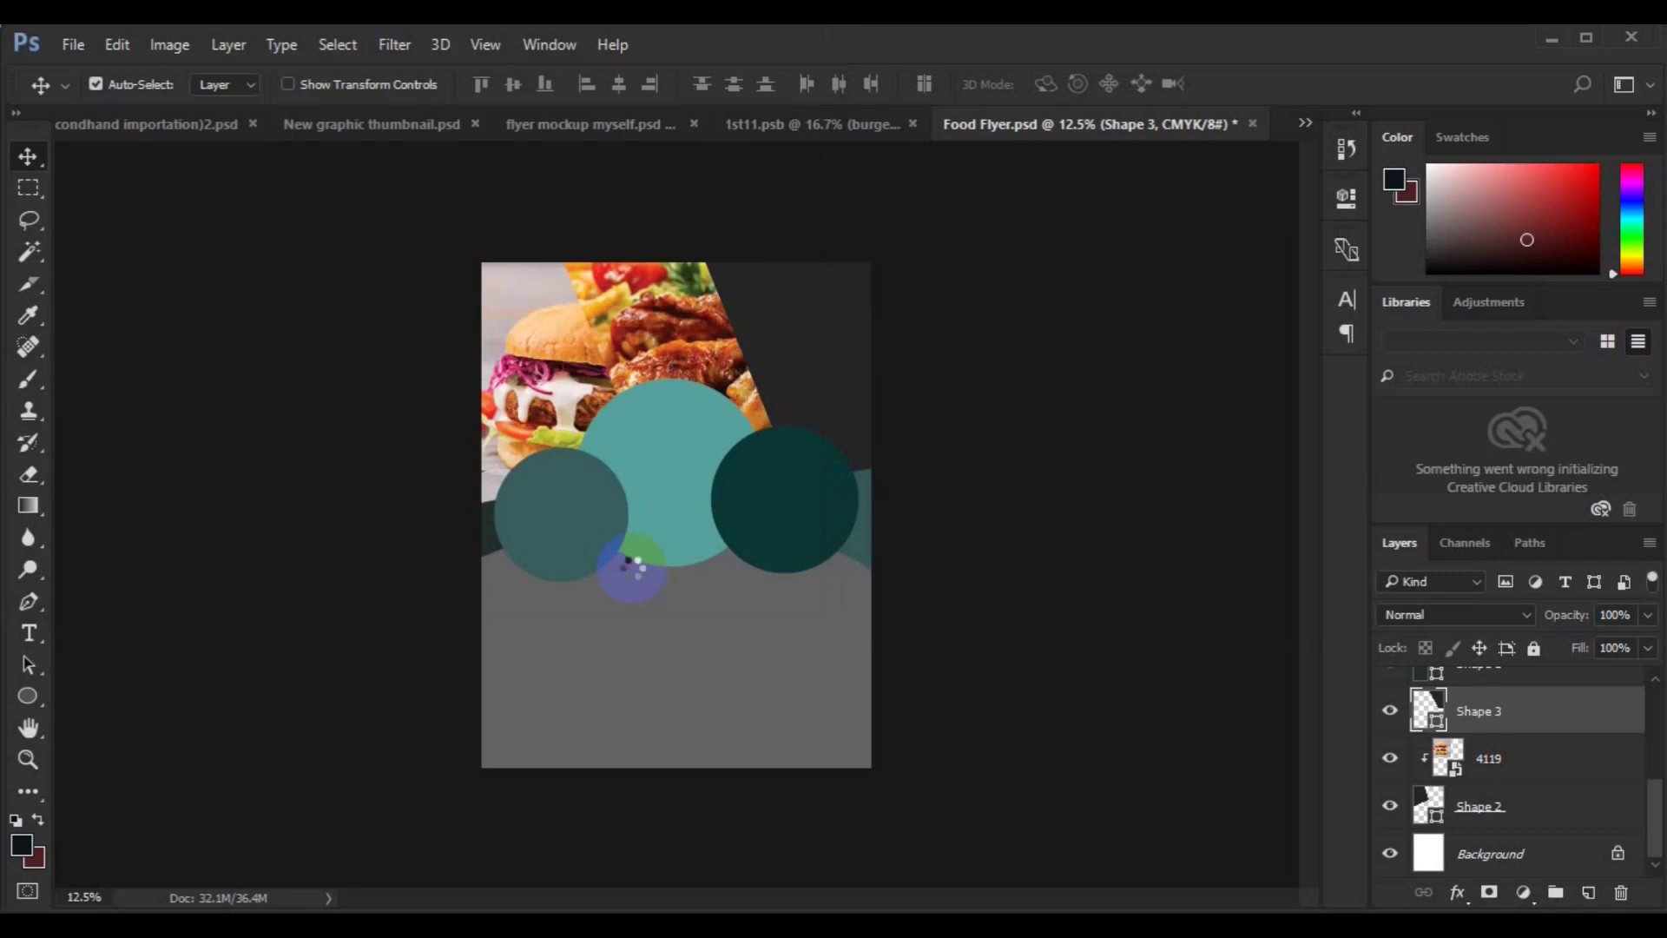
Enlarge chicken 1 over the right side and clip it into the dark right band.
left_click_drag(794, 378, 937, 487)
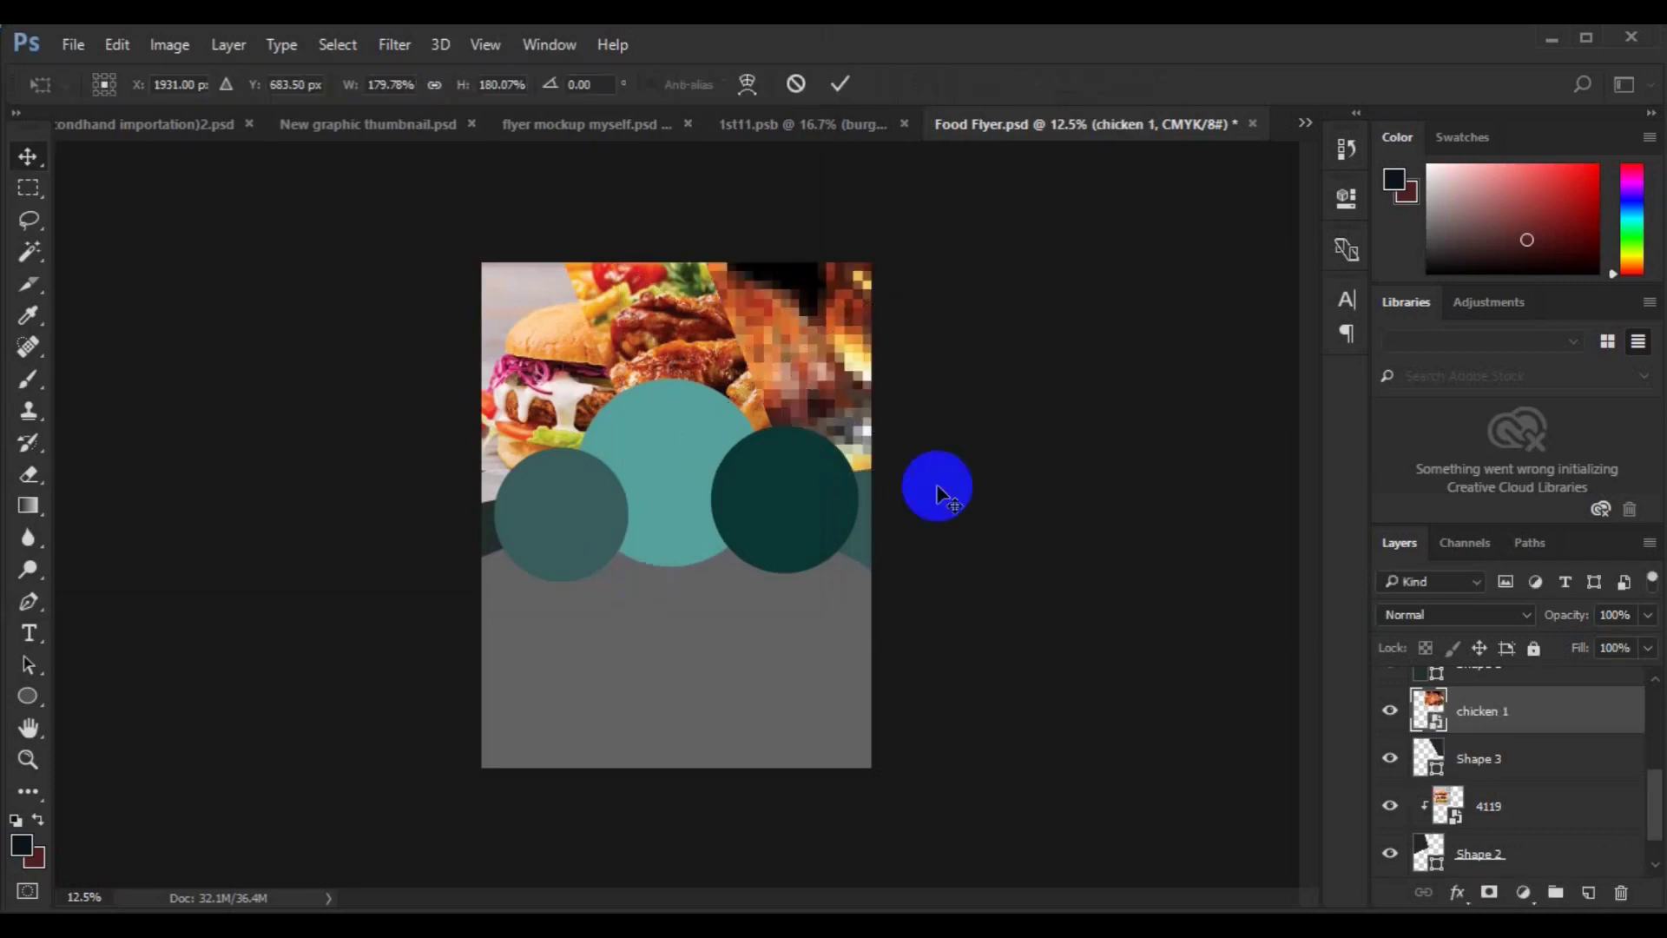
key("Return")
right_click(1518, 722)
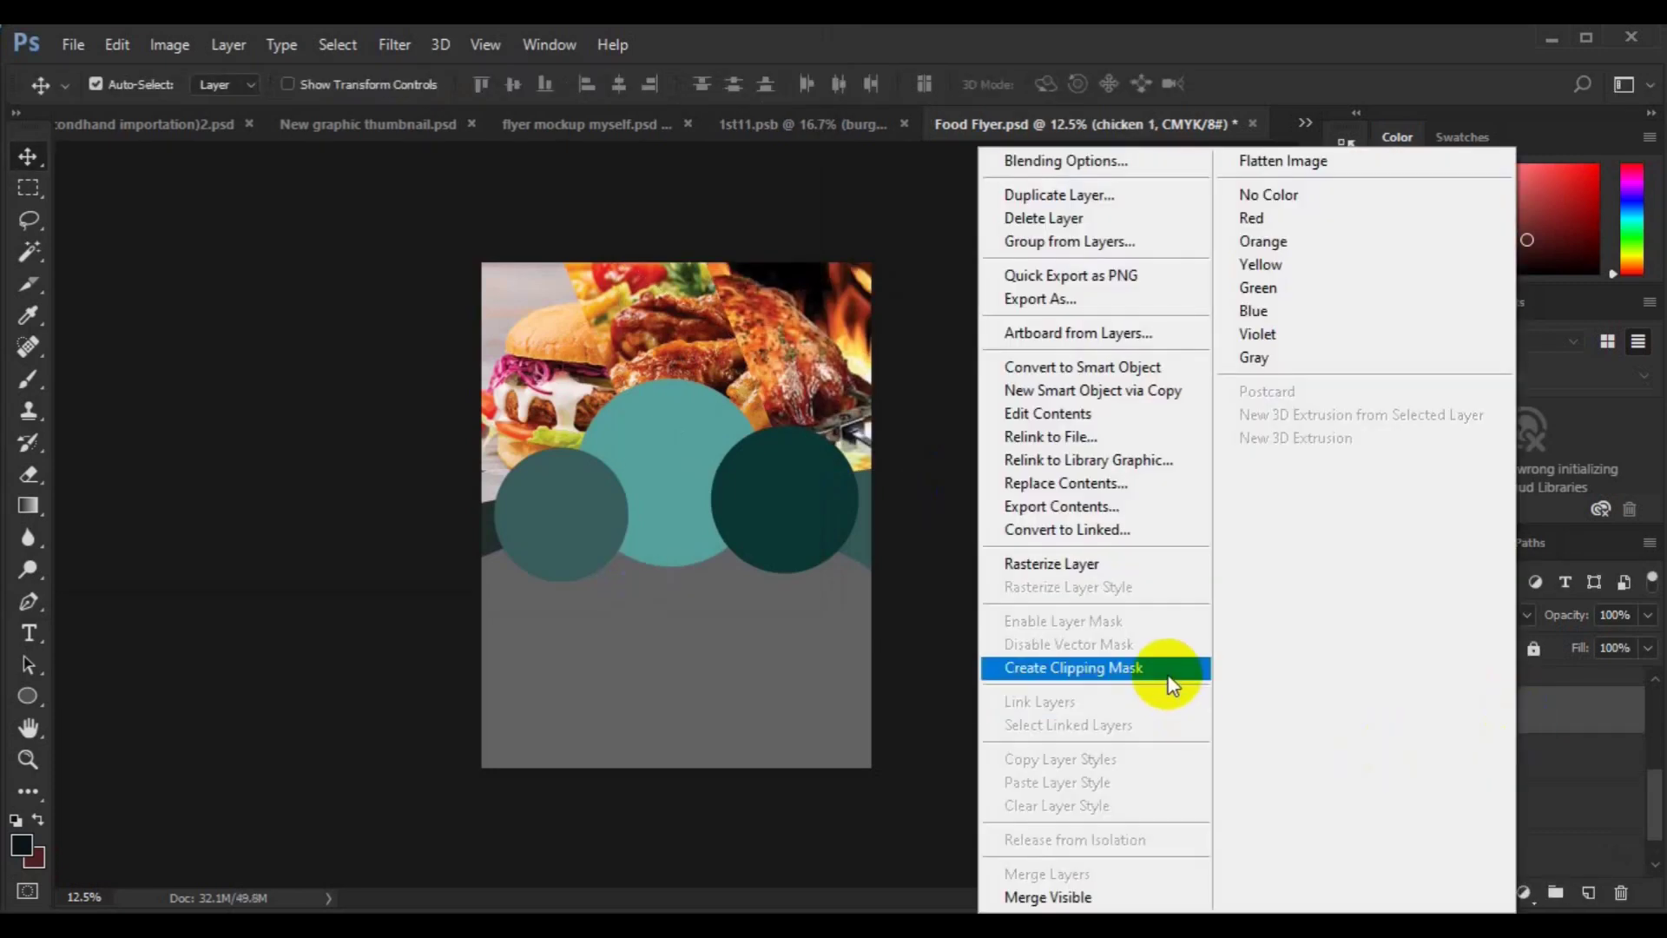
left_click(1165, 669)
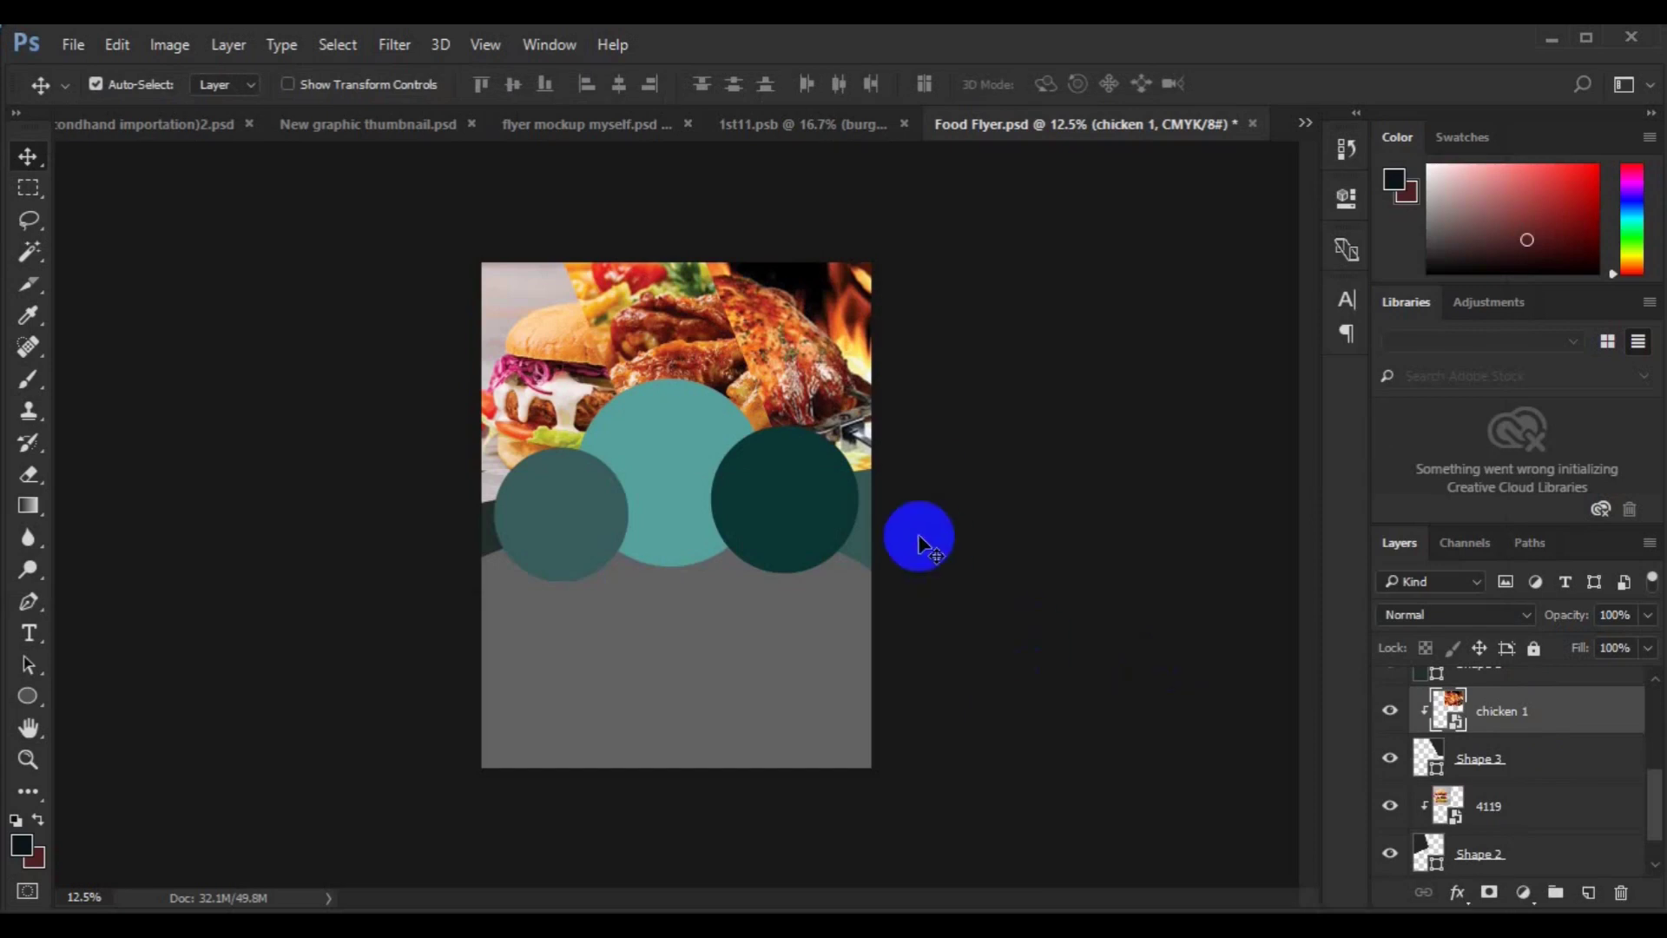
left_click(688, 361)
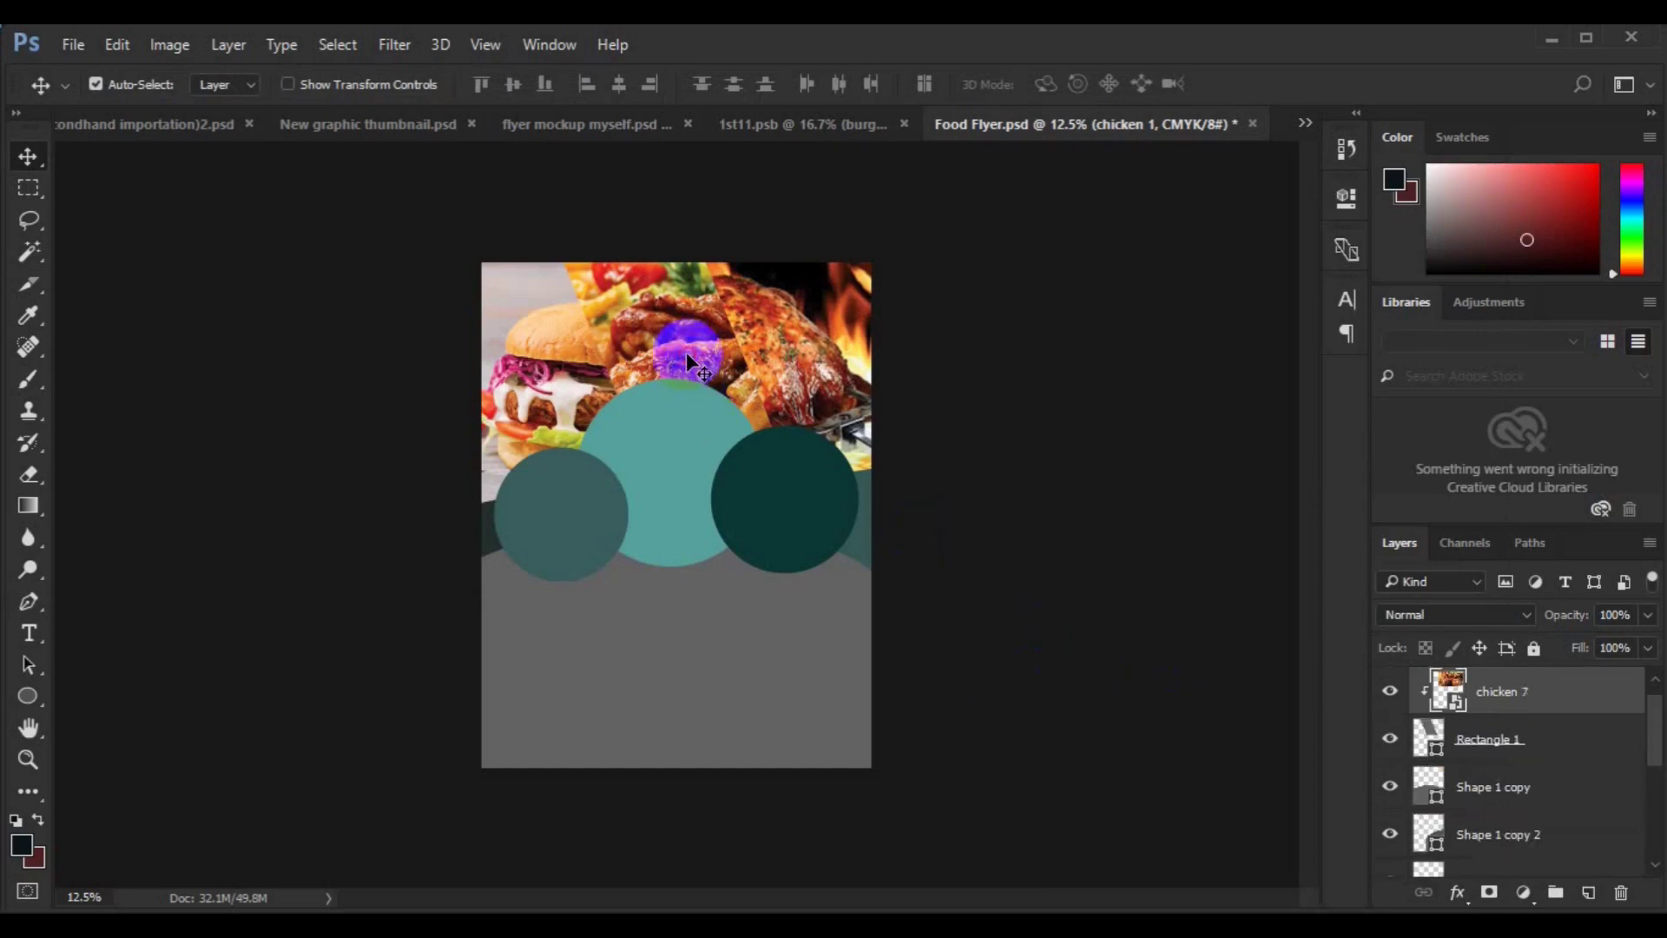
Give Rectangle 1 an orange stroke colour chosen in the Color Picker.
left_click(1512, 748)
left_click(28, 695)
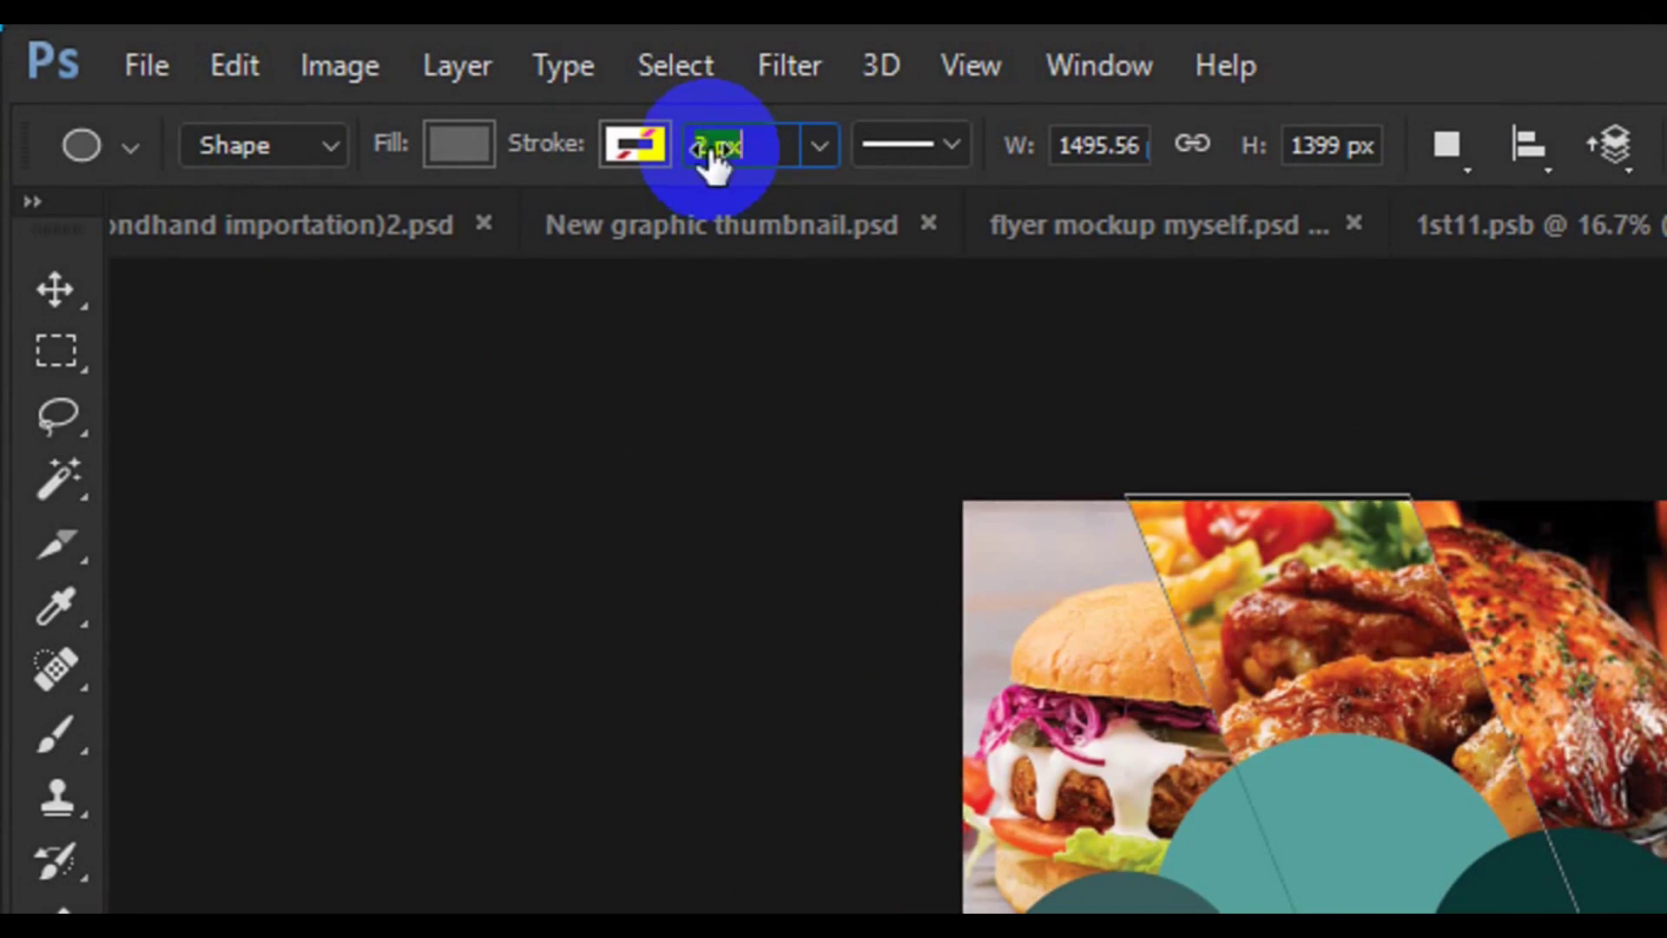
left_click(644, 146)
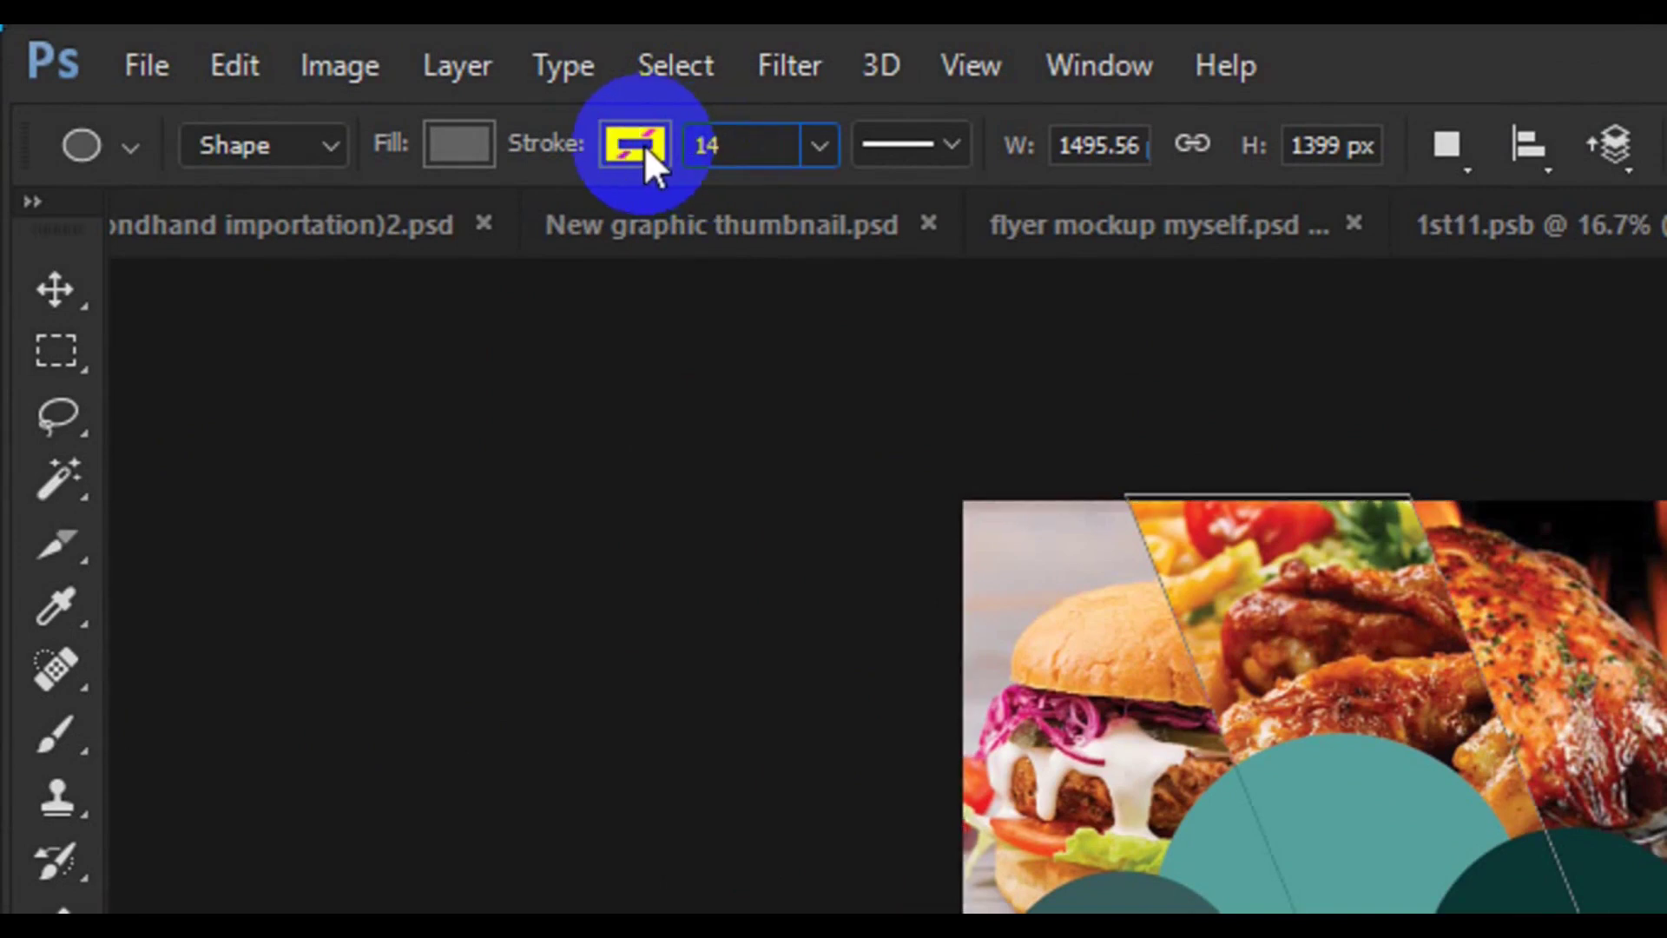
left_click(452, 447)
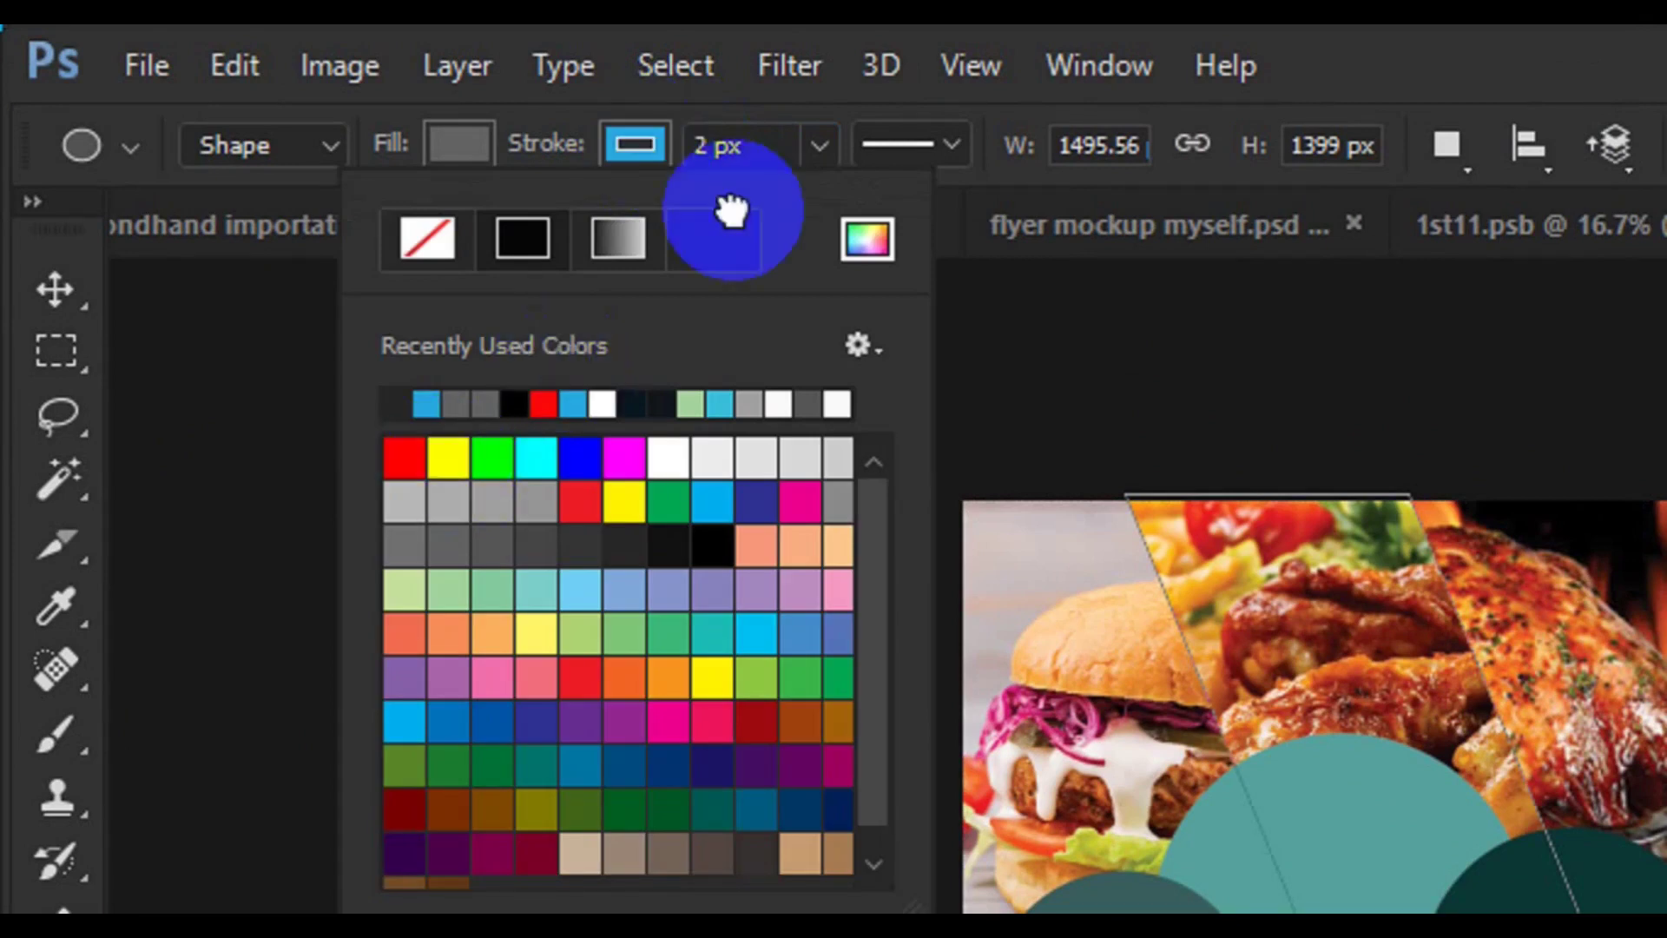
left_click(718, 152)
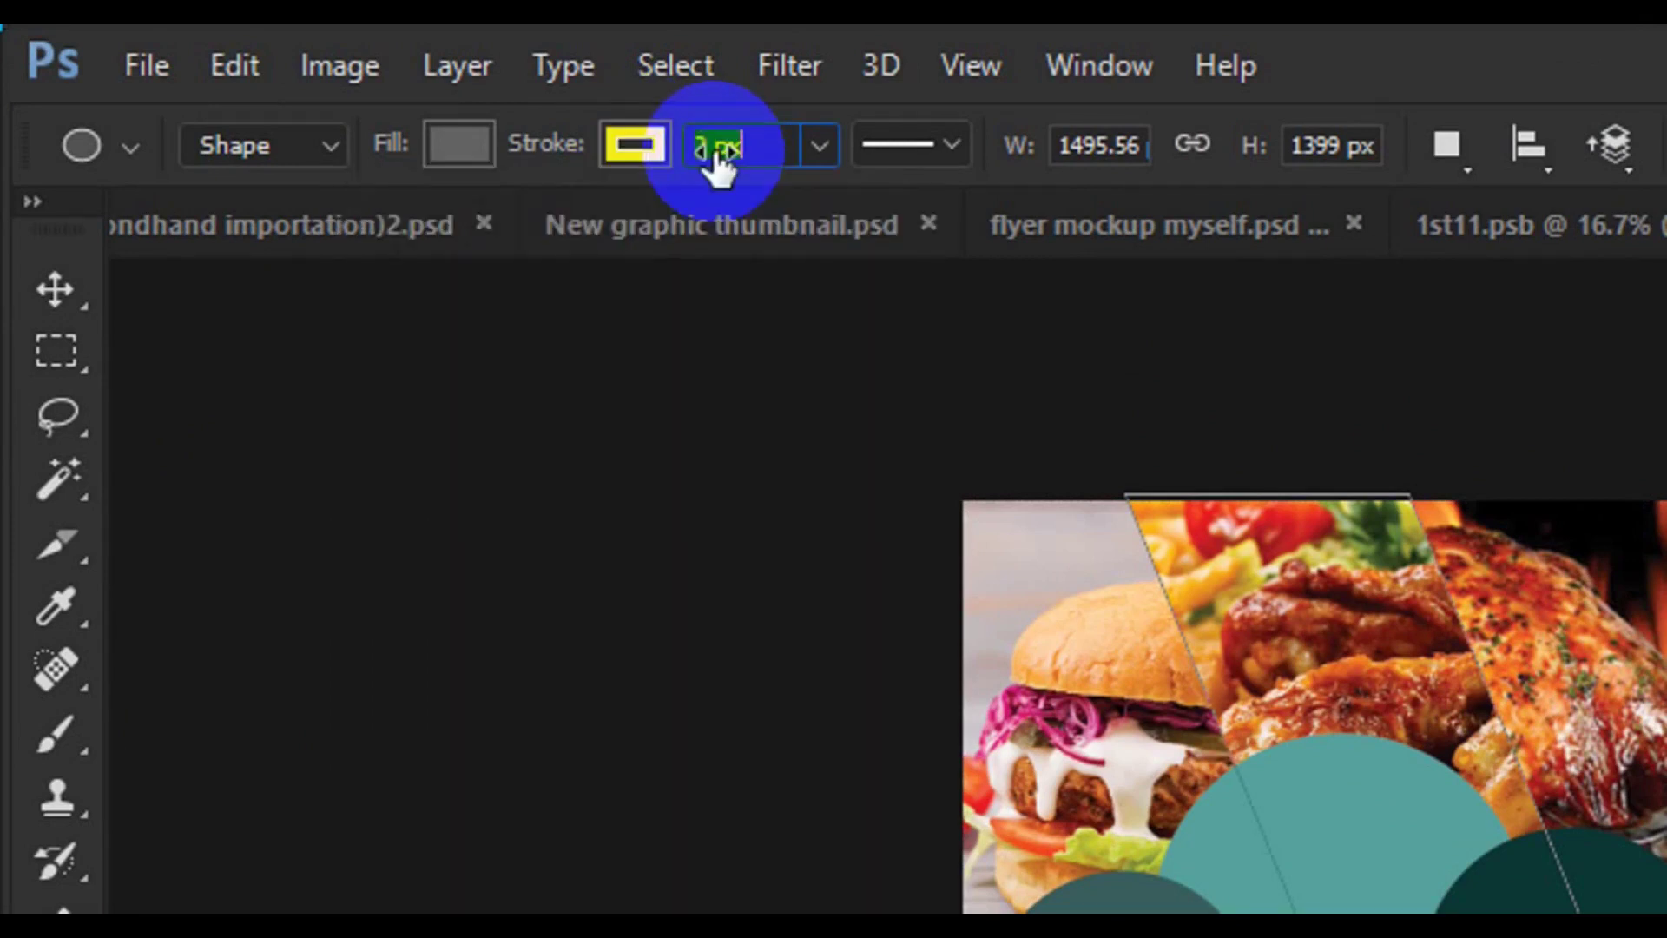
type("14")
left_click(637, 159)
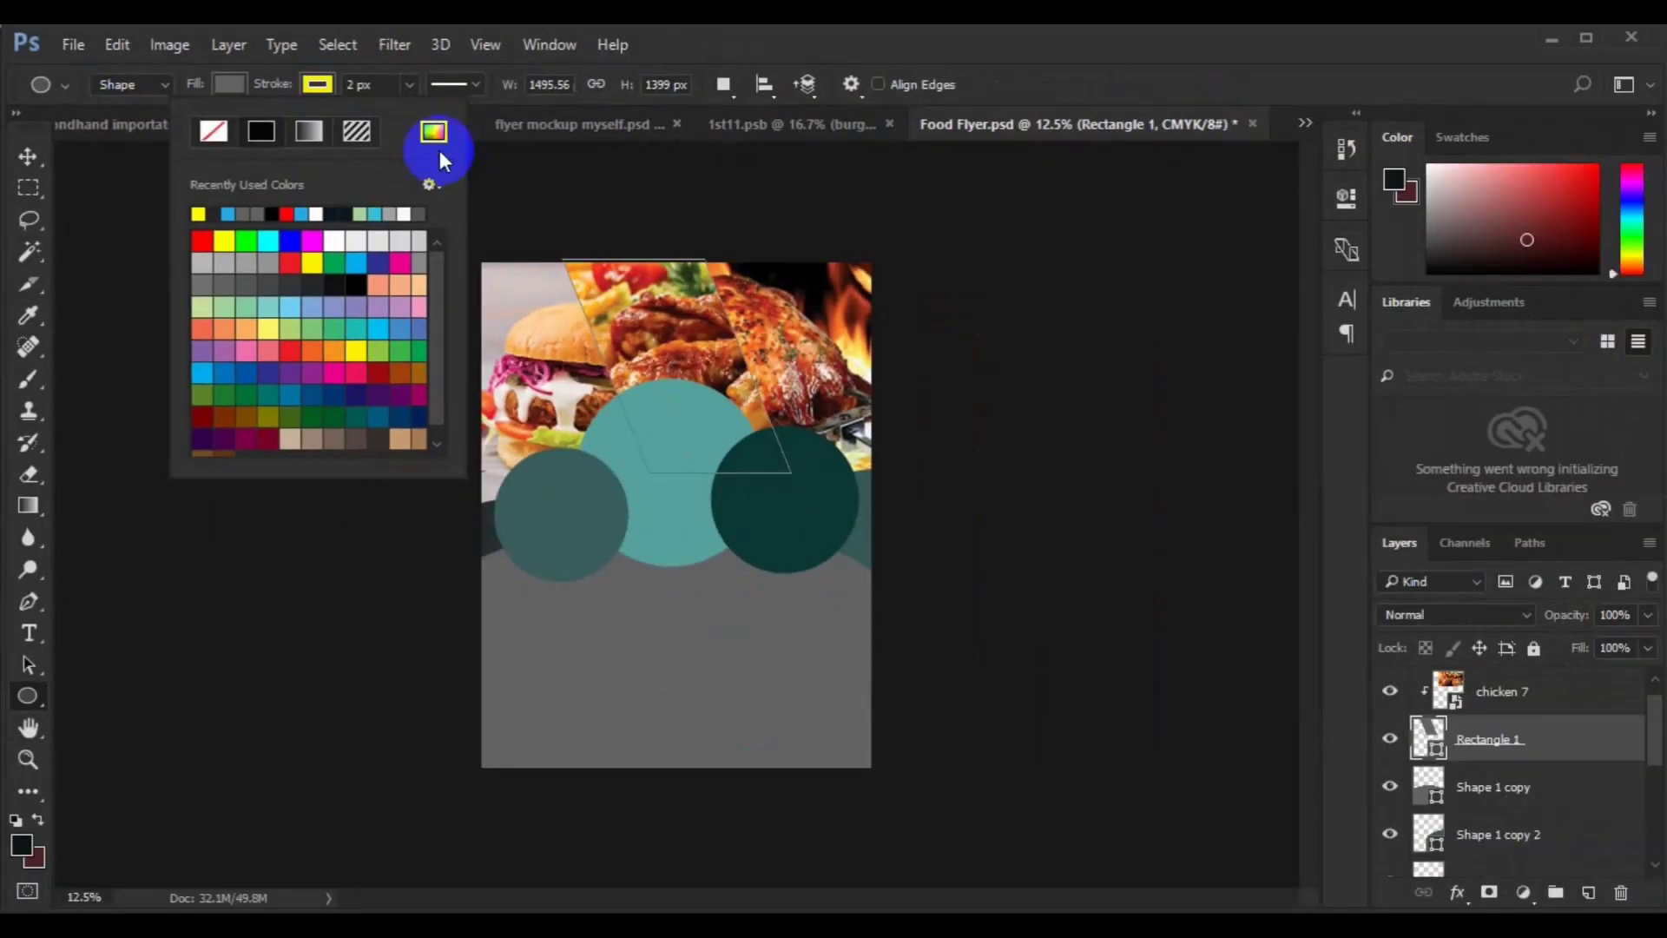
left_click(431, 141)
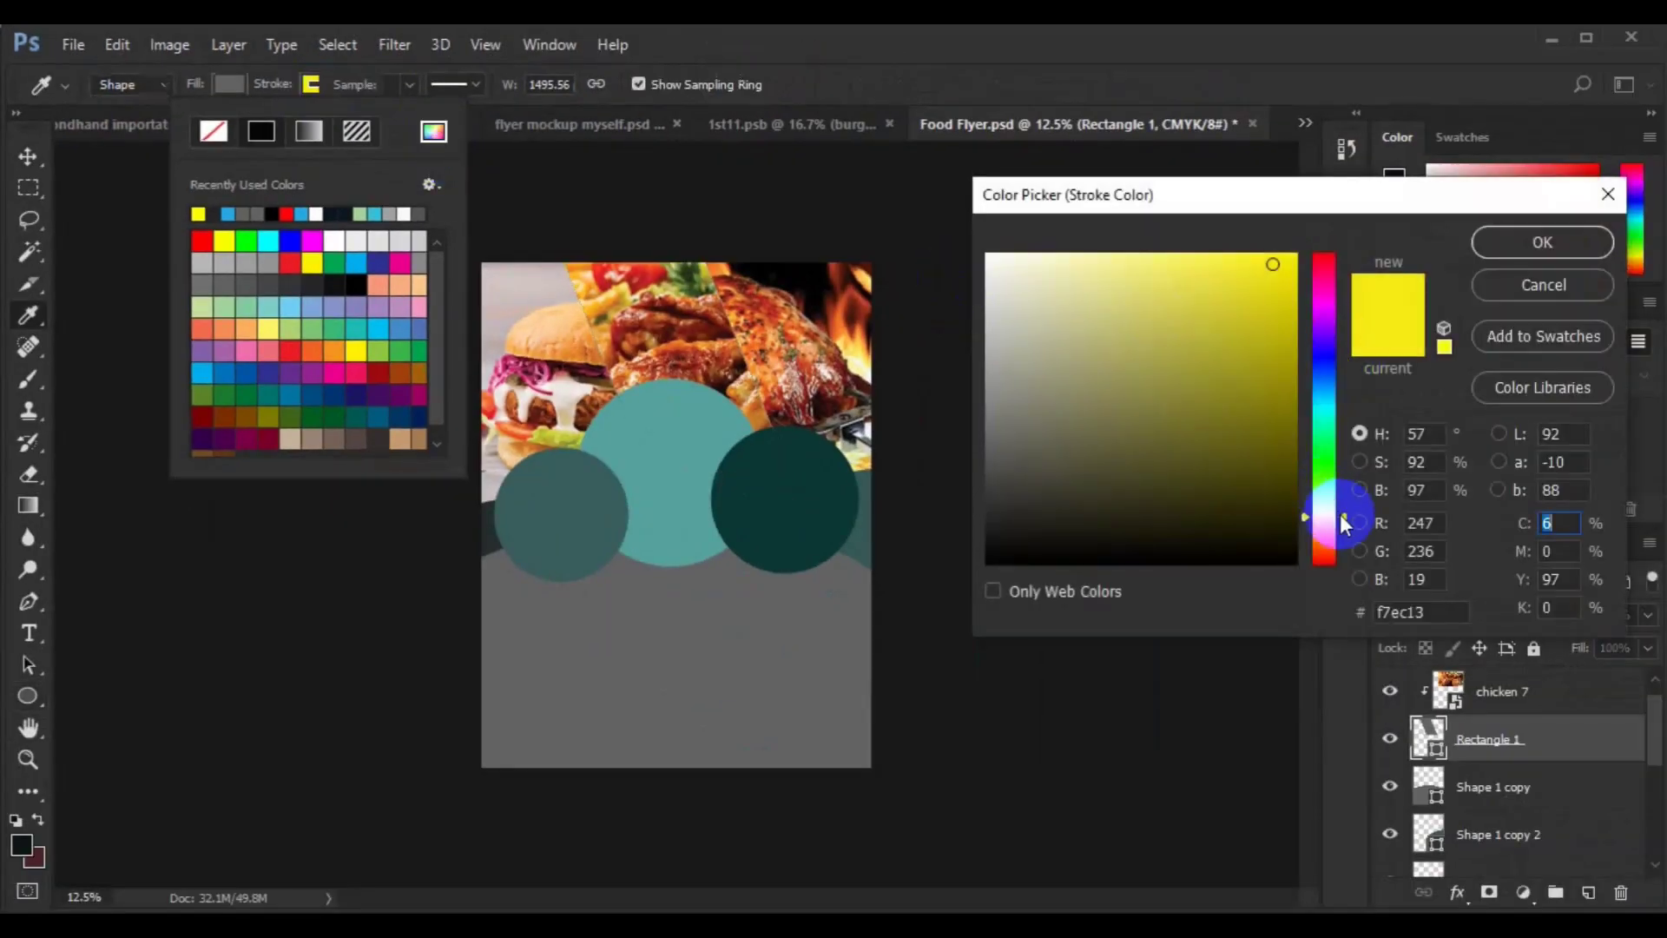
left_click(1344, 527)
left_click(1269, 281)
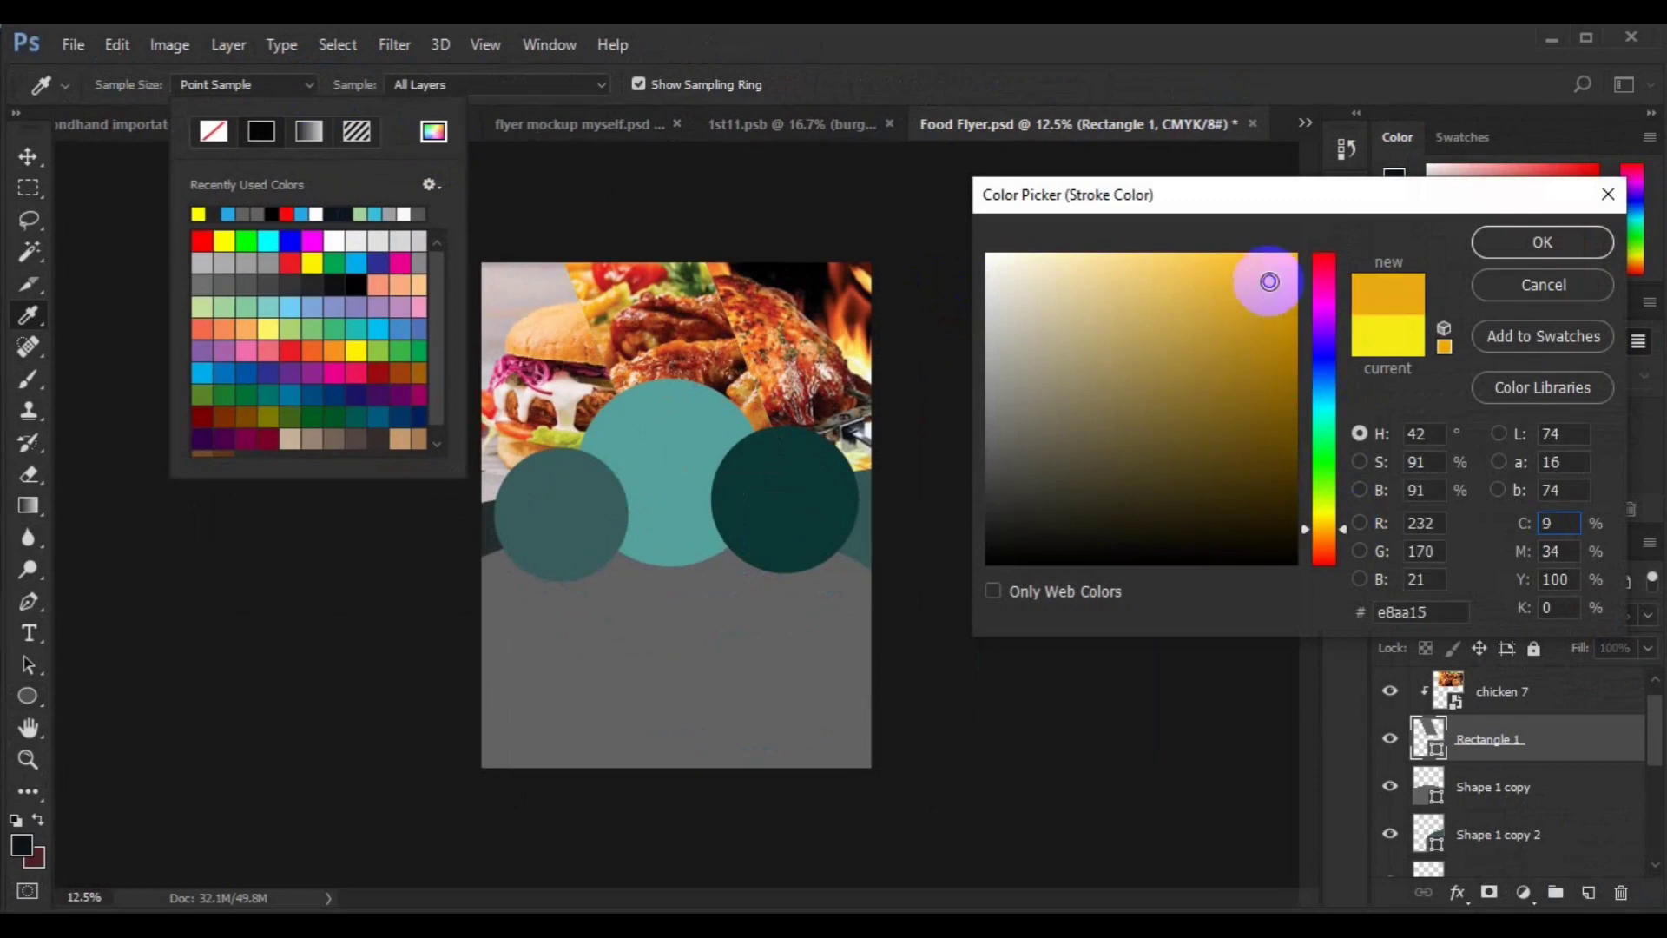
left_click(1504, 255)
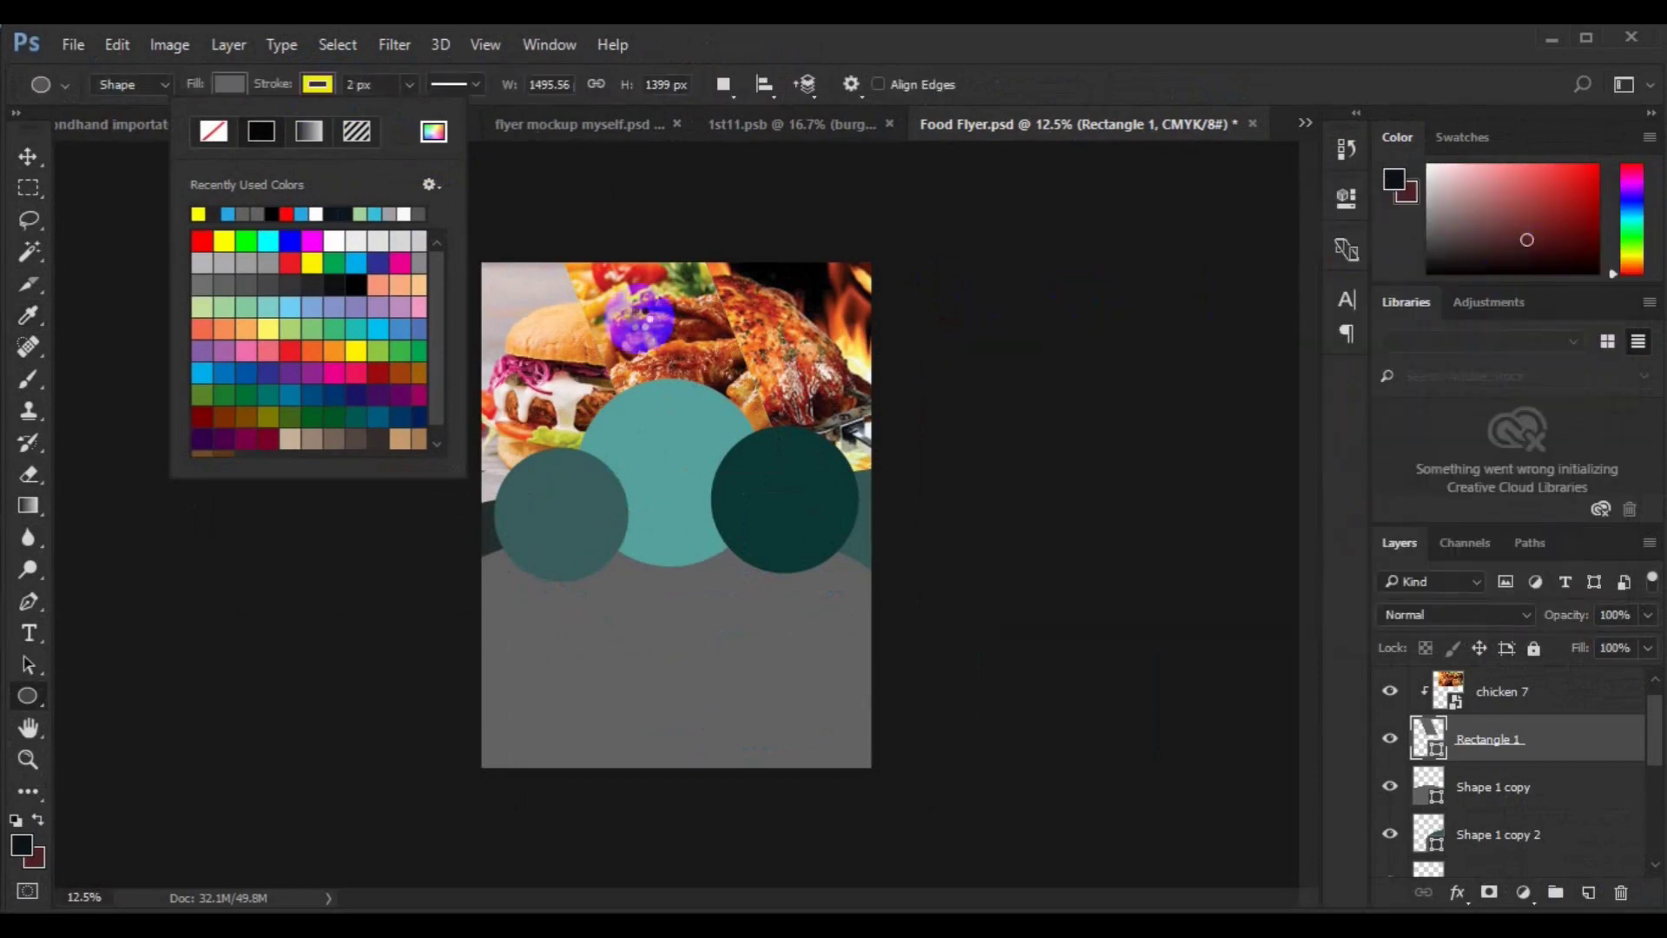
left_click(29, 156)
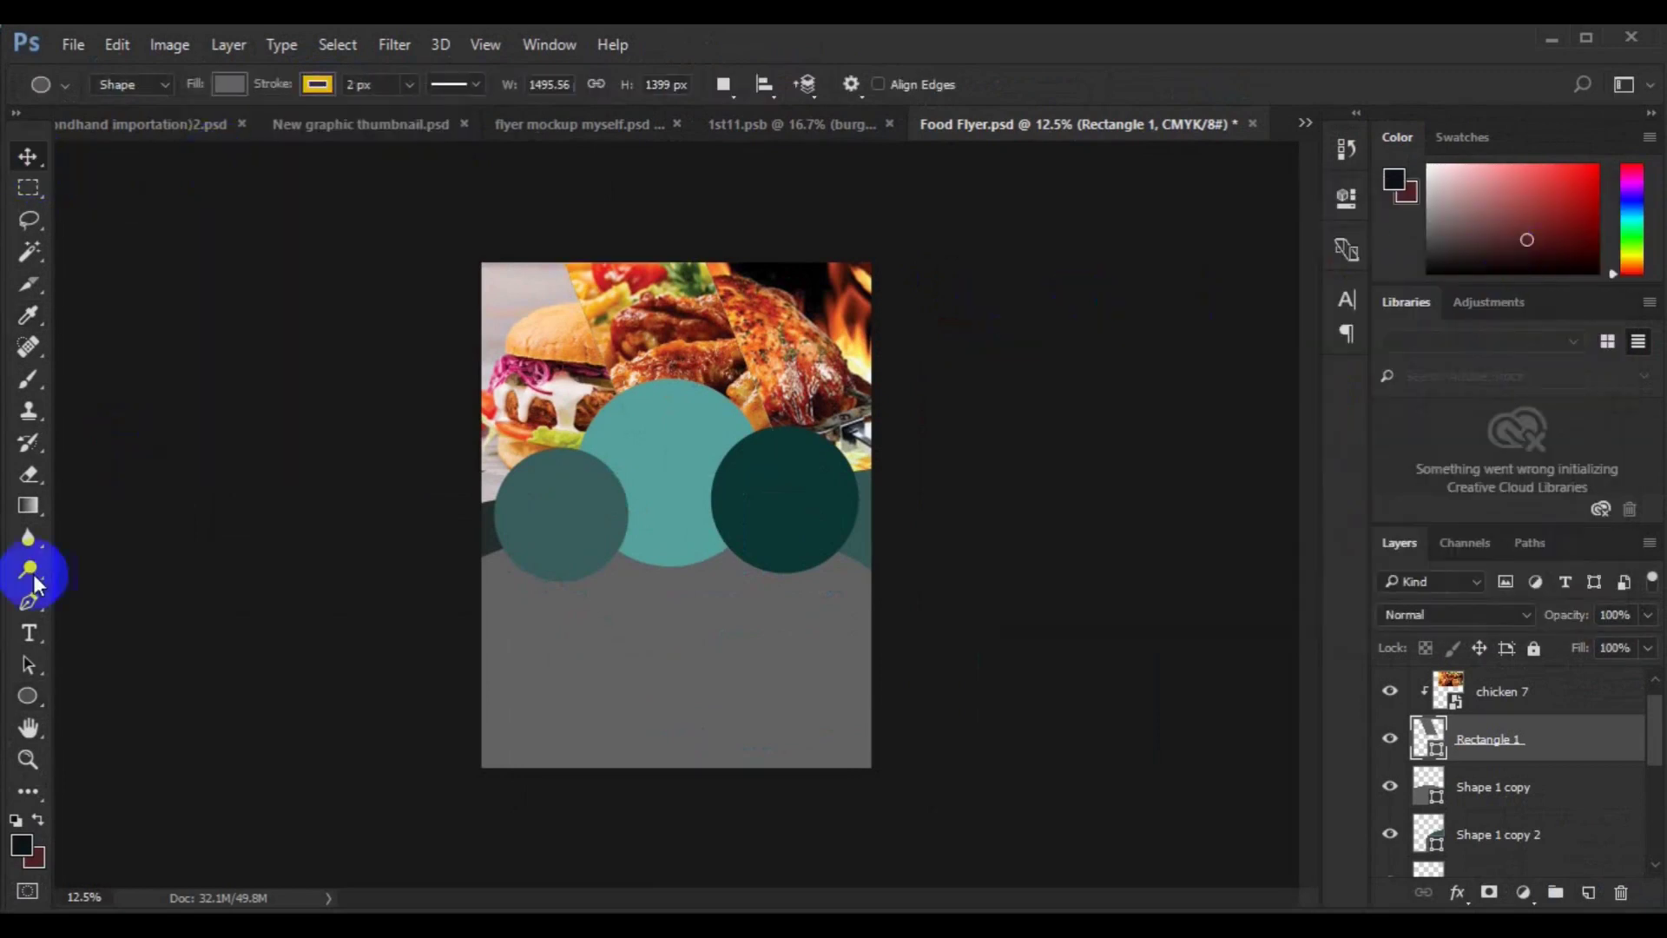
Set Rectangle 1's stroke width to 40 px.
left_click(28, 695)
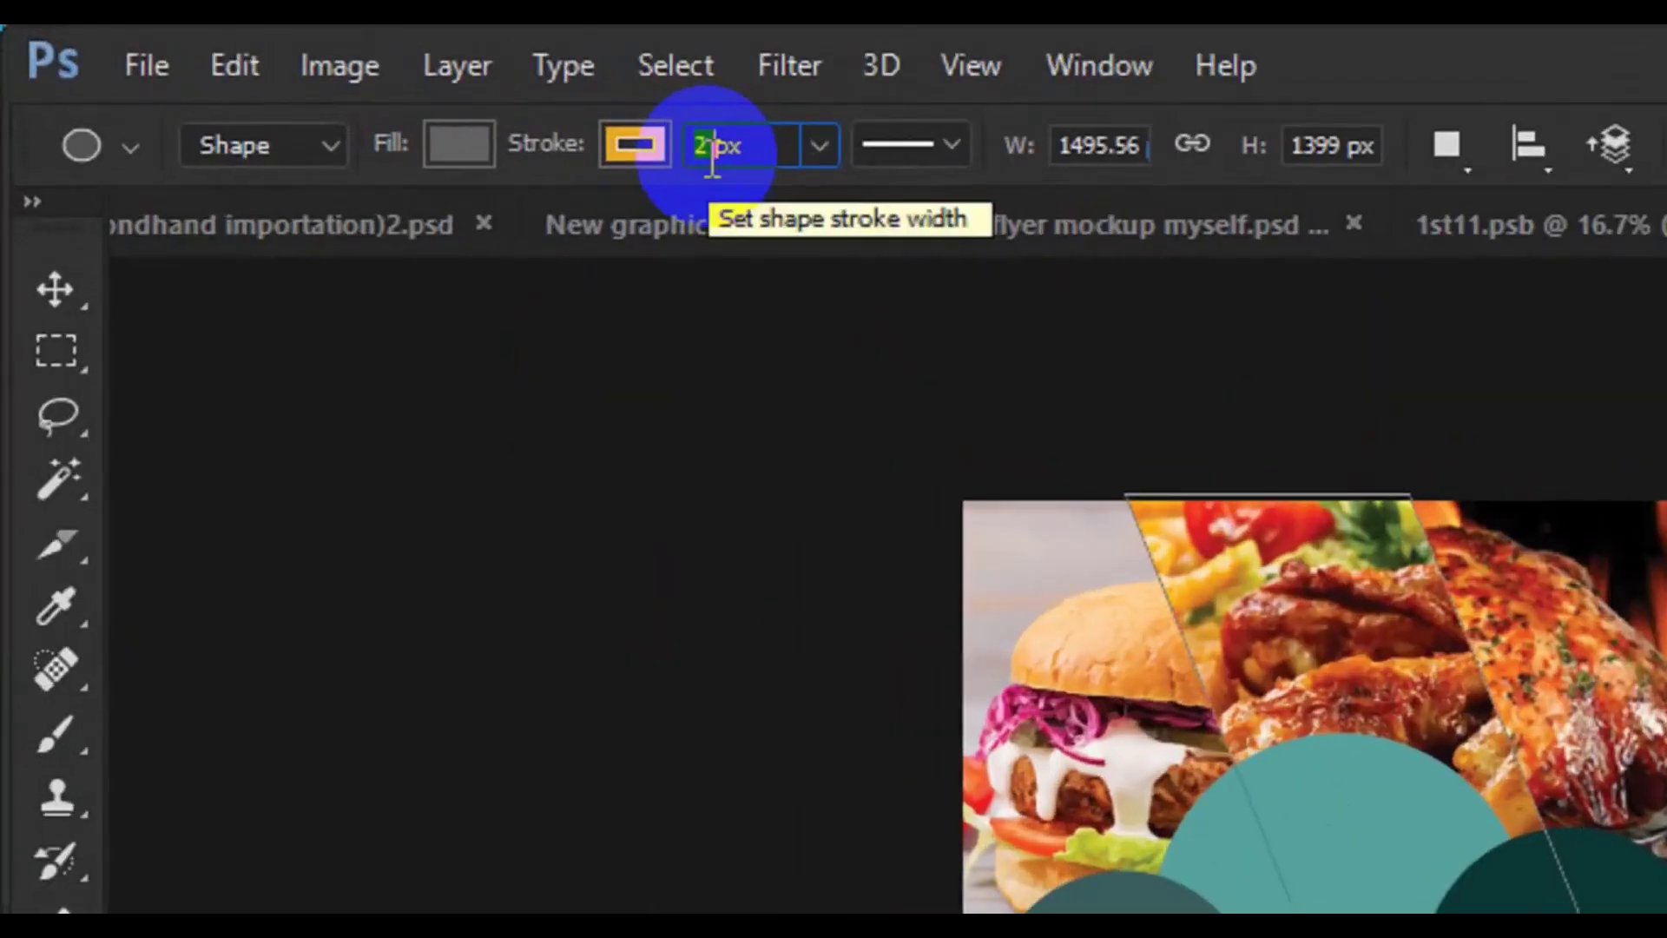
left_click(355, 88)
type("30")
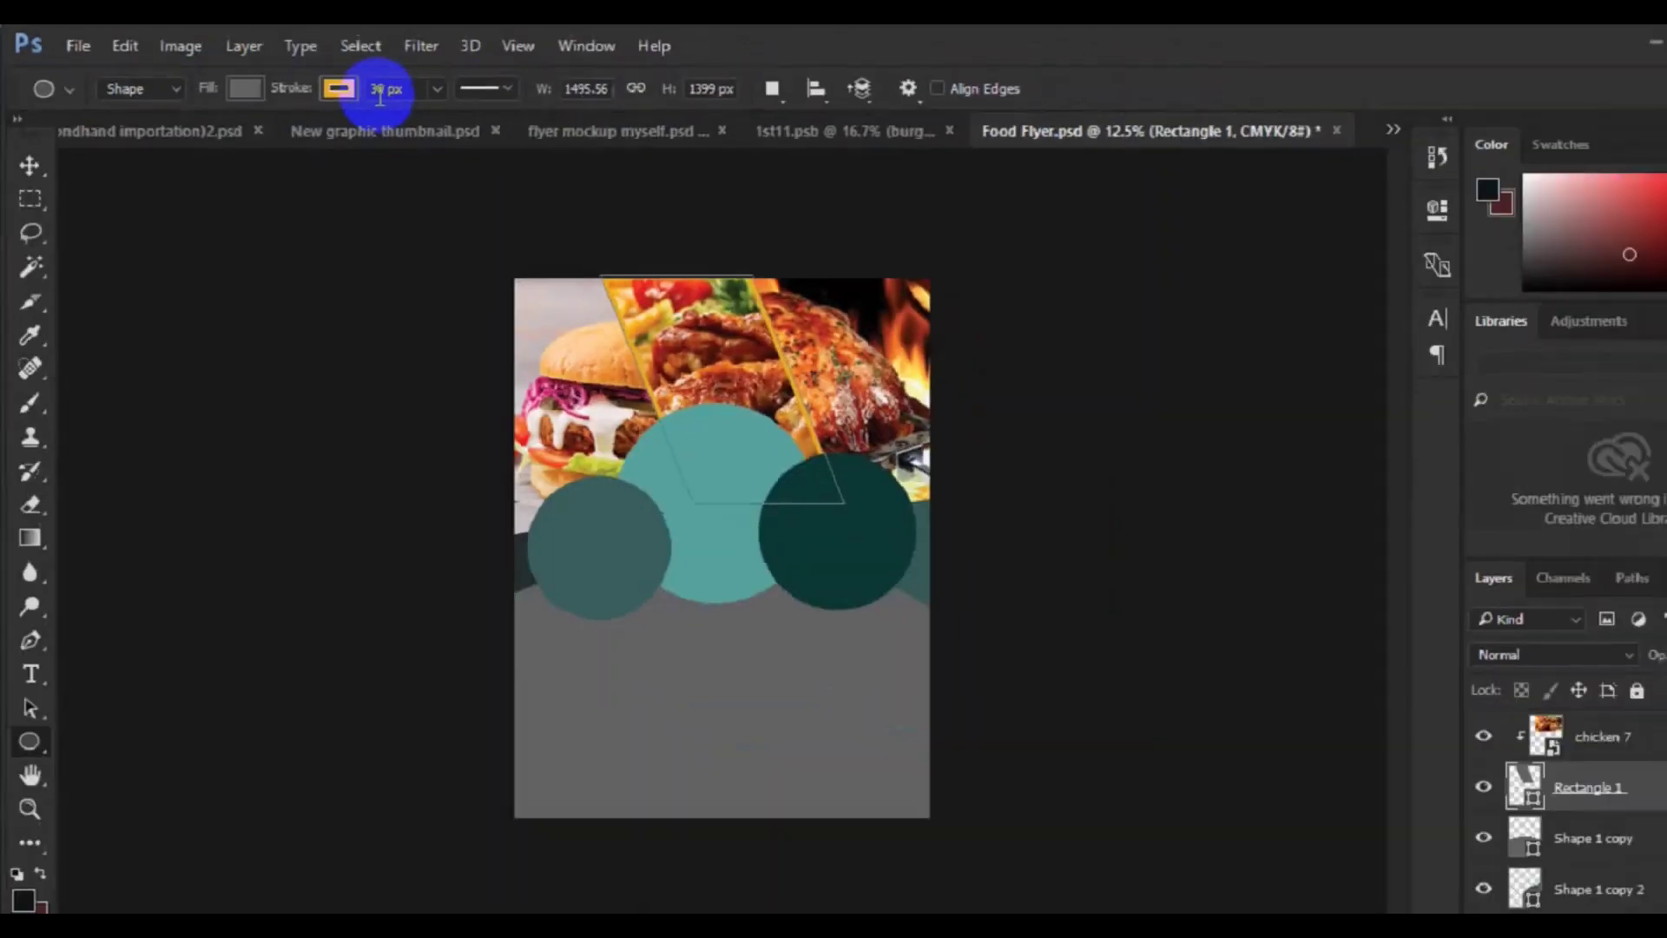
key("v")
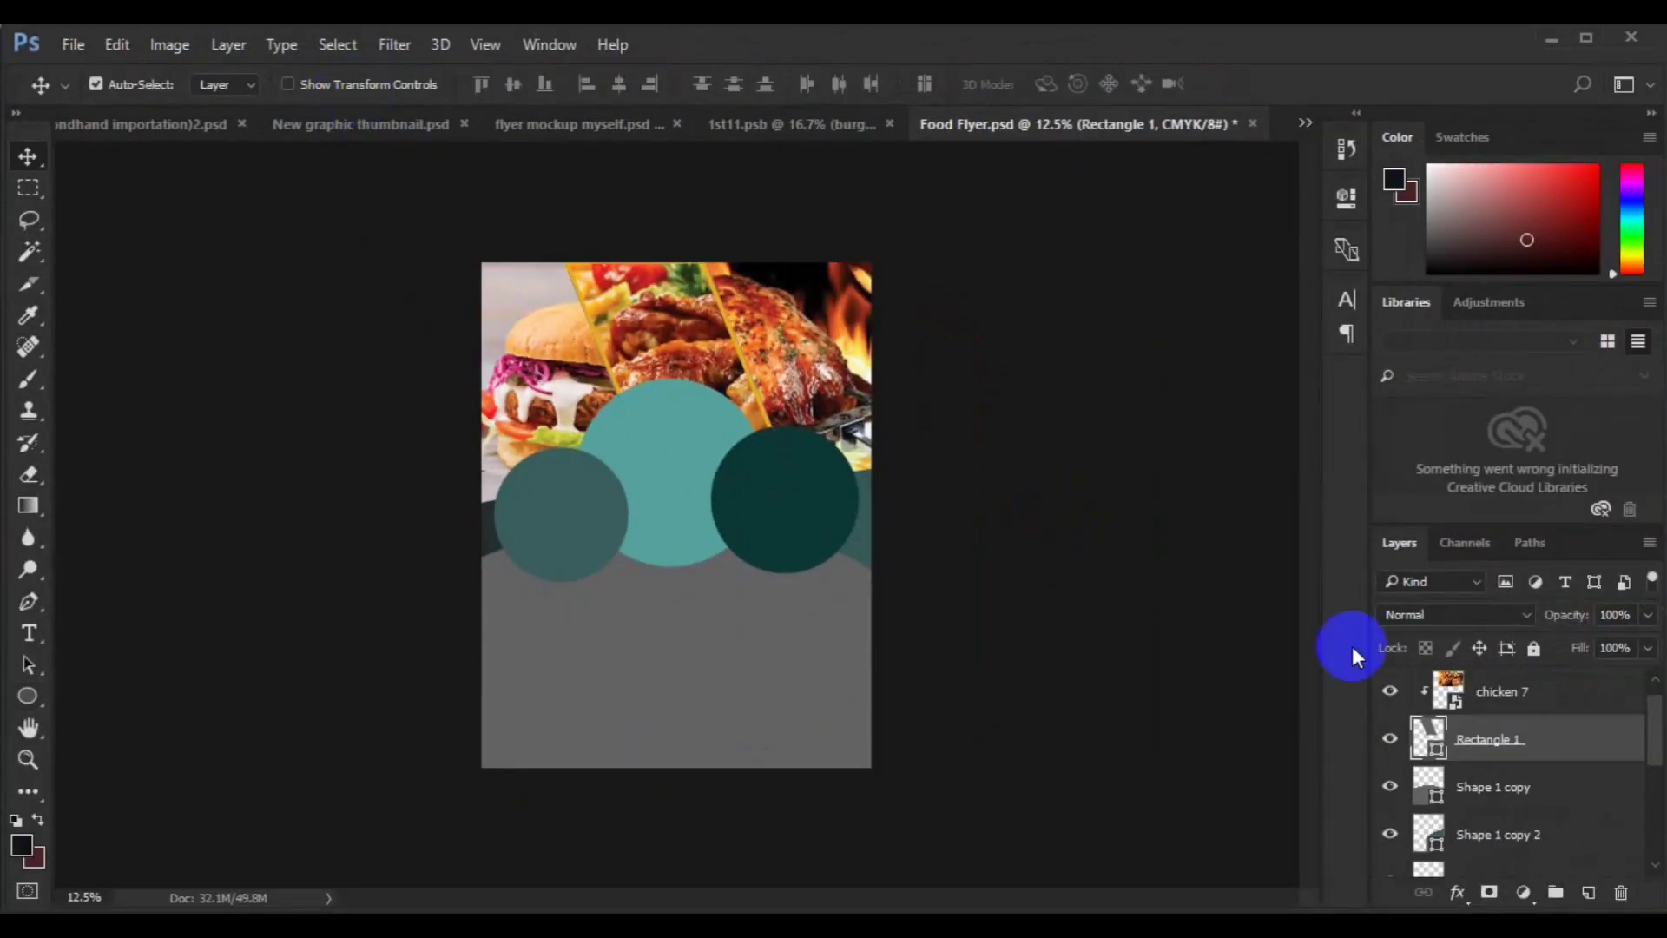
left_click(28, 696)
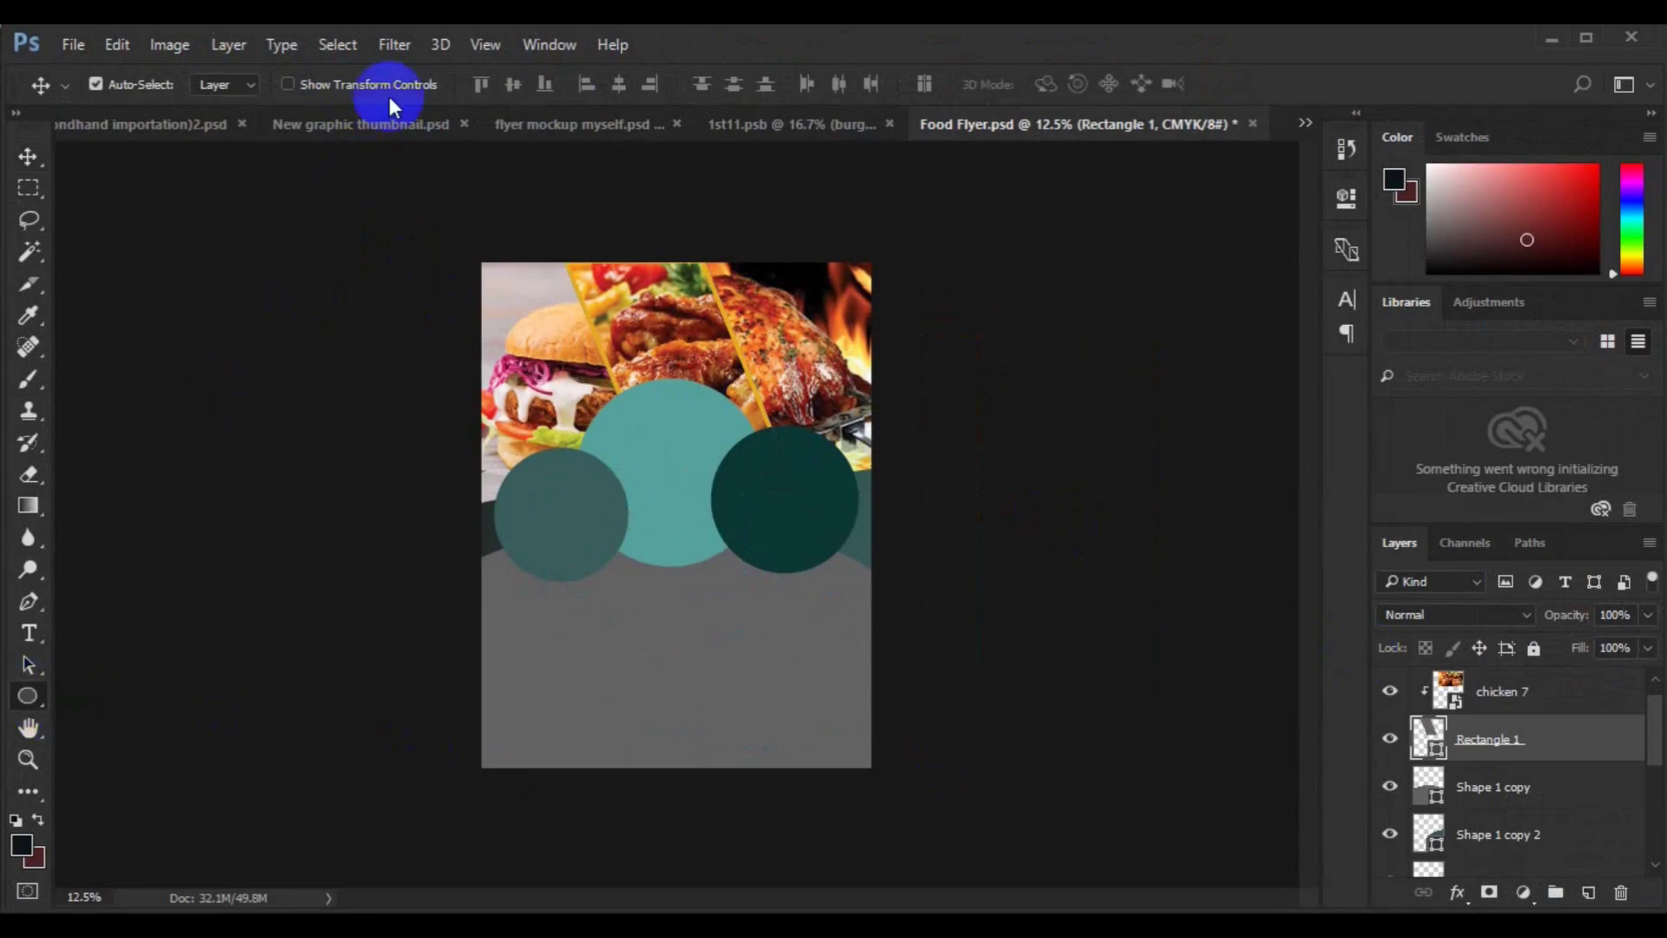
double_click(367, 84)
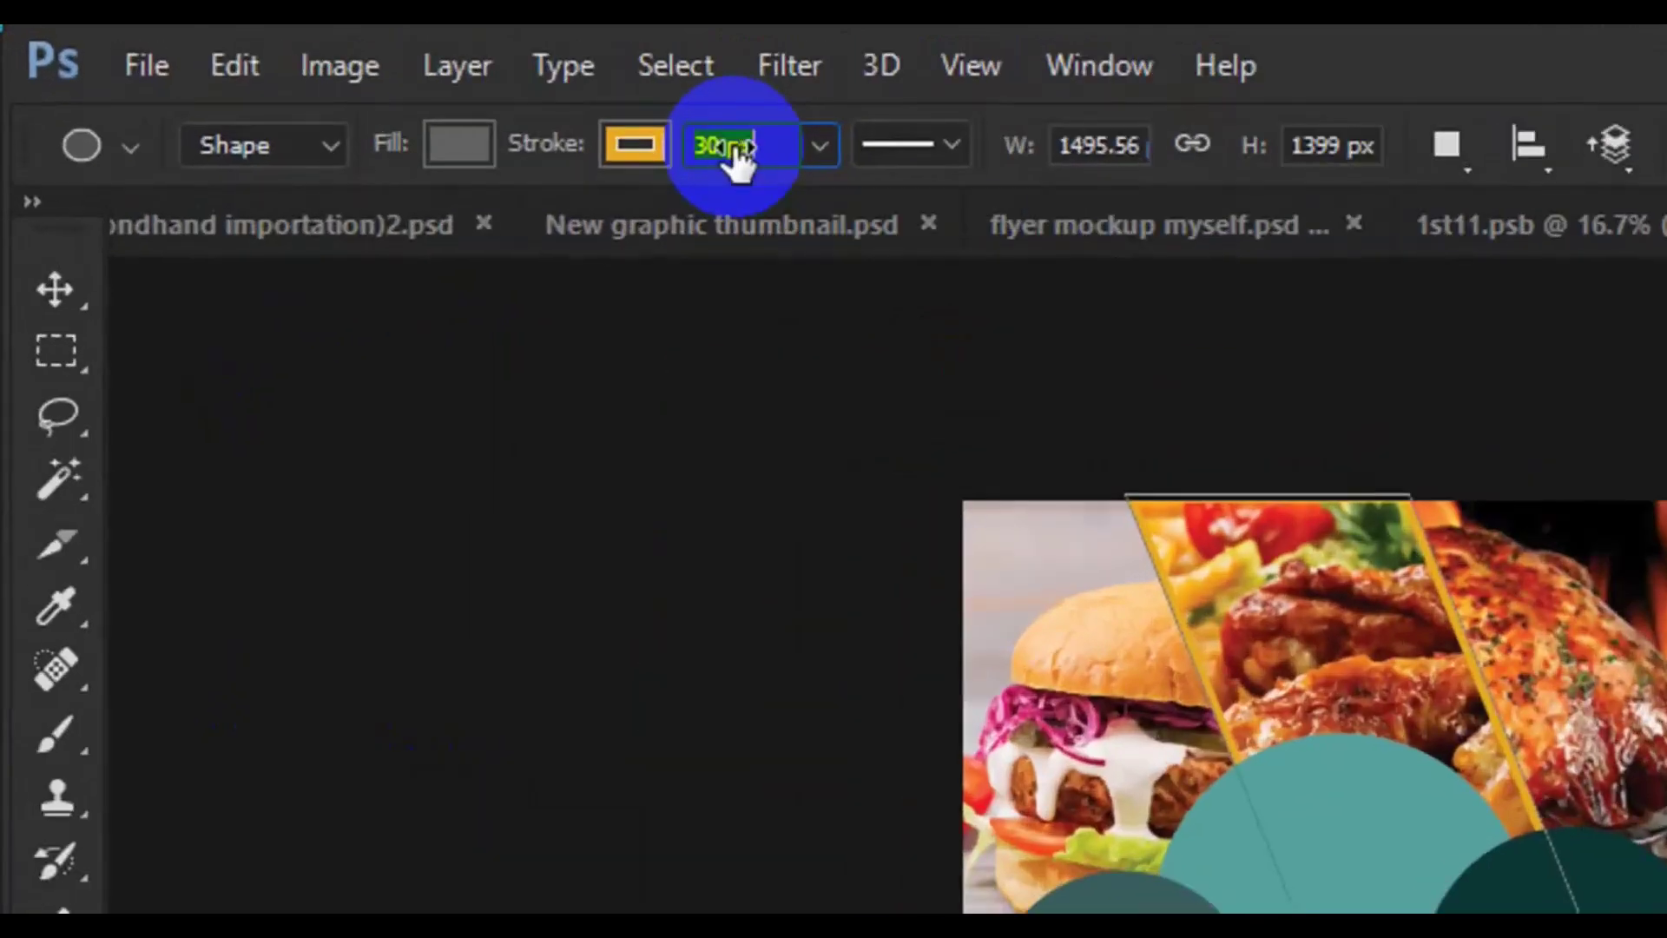
type("40")
key("Return")
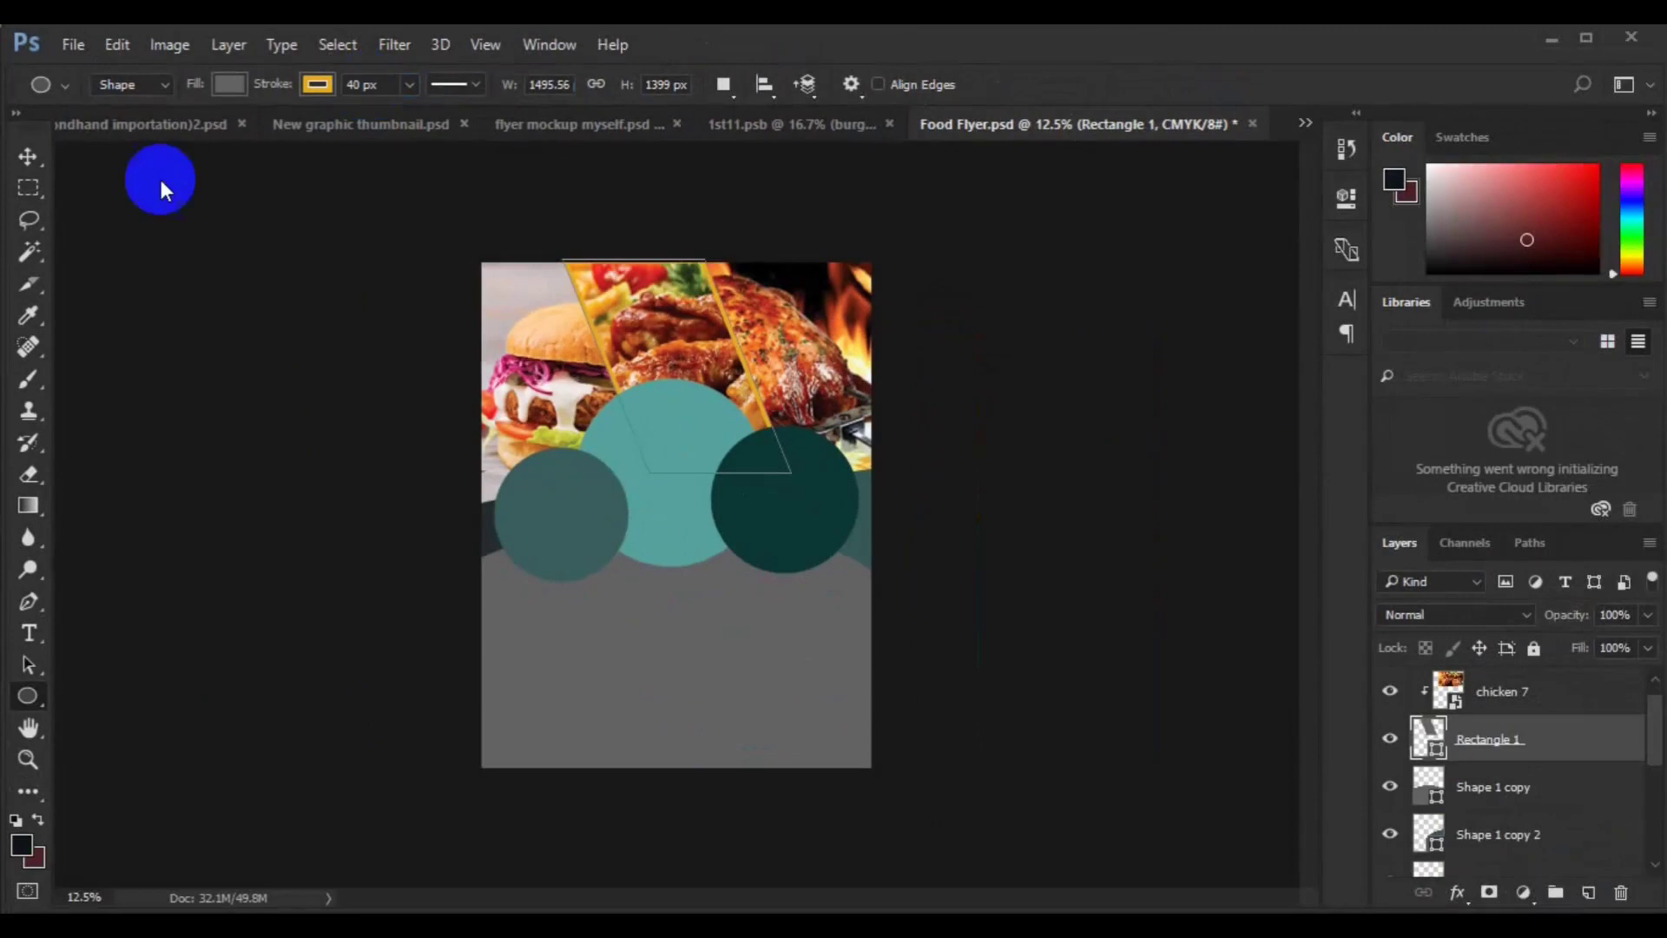
left_click(28, 160)
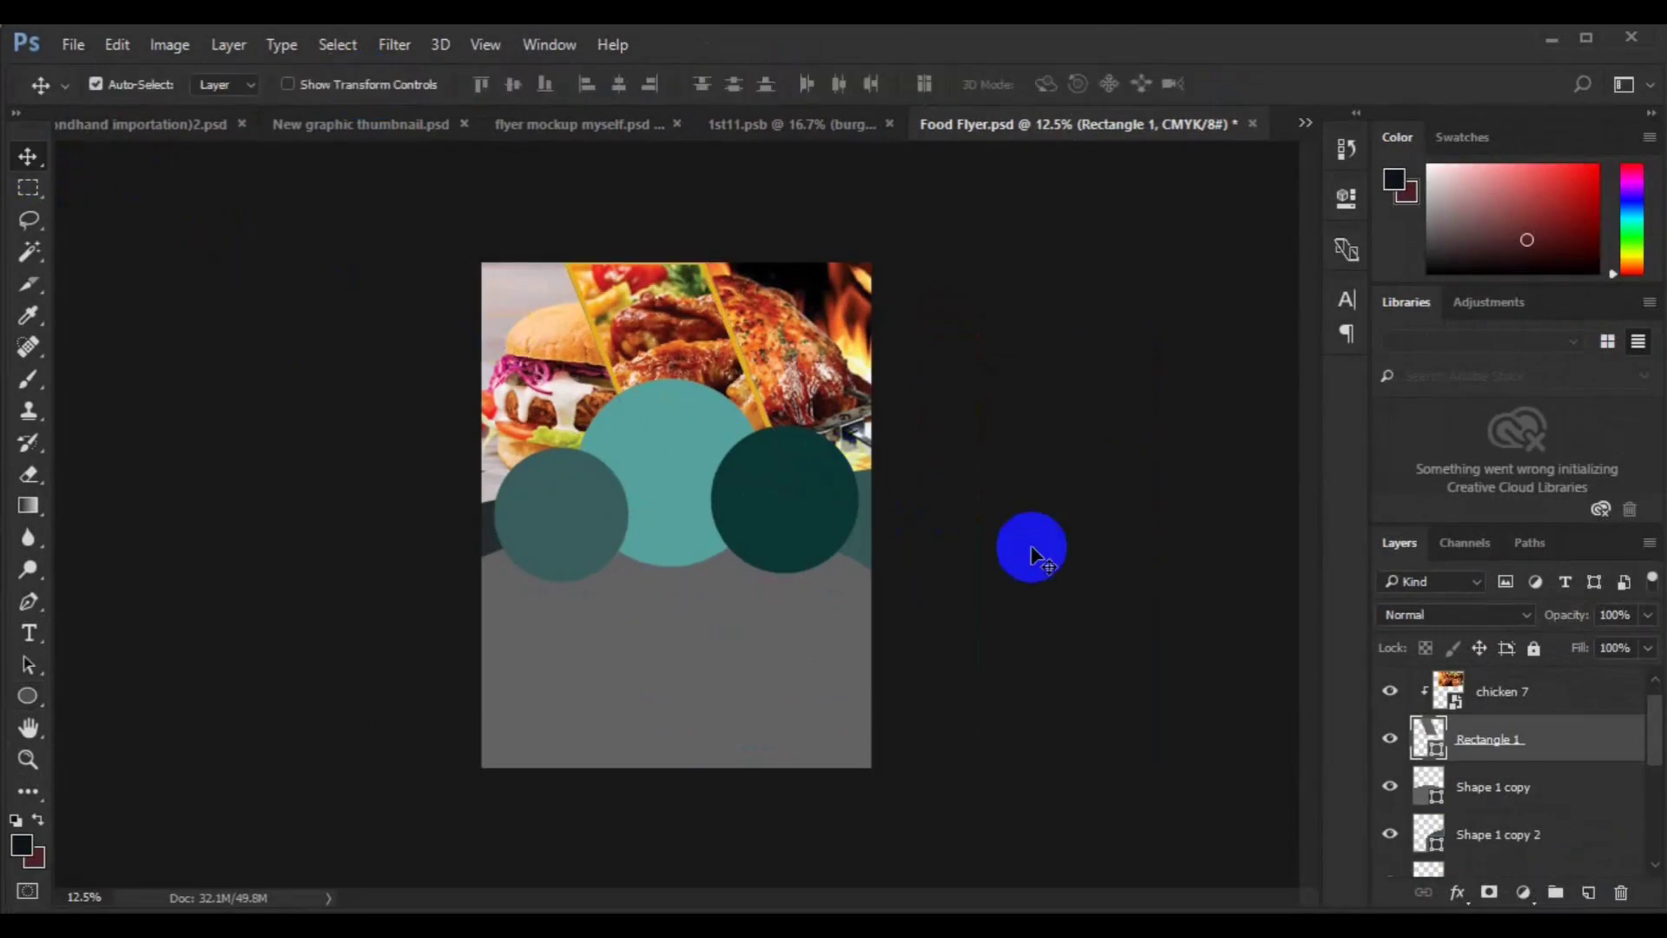
left_click_drag(1428, 738, 1495, 717)
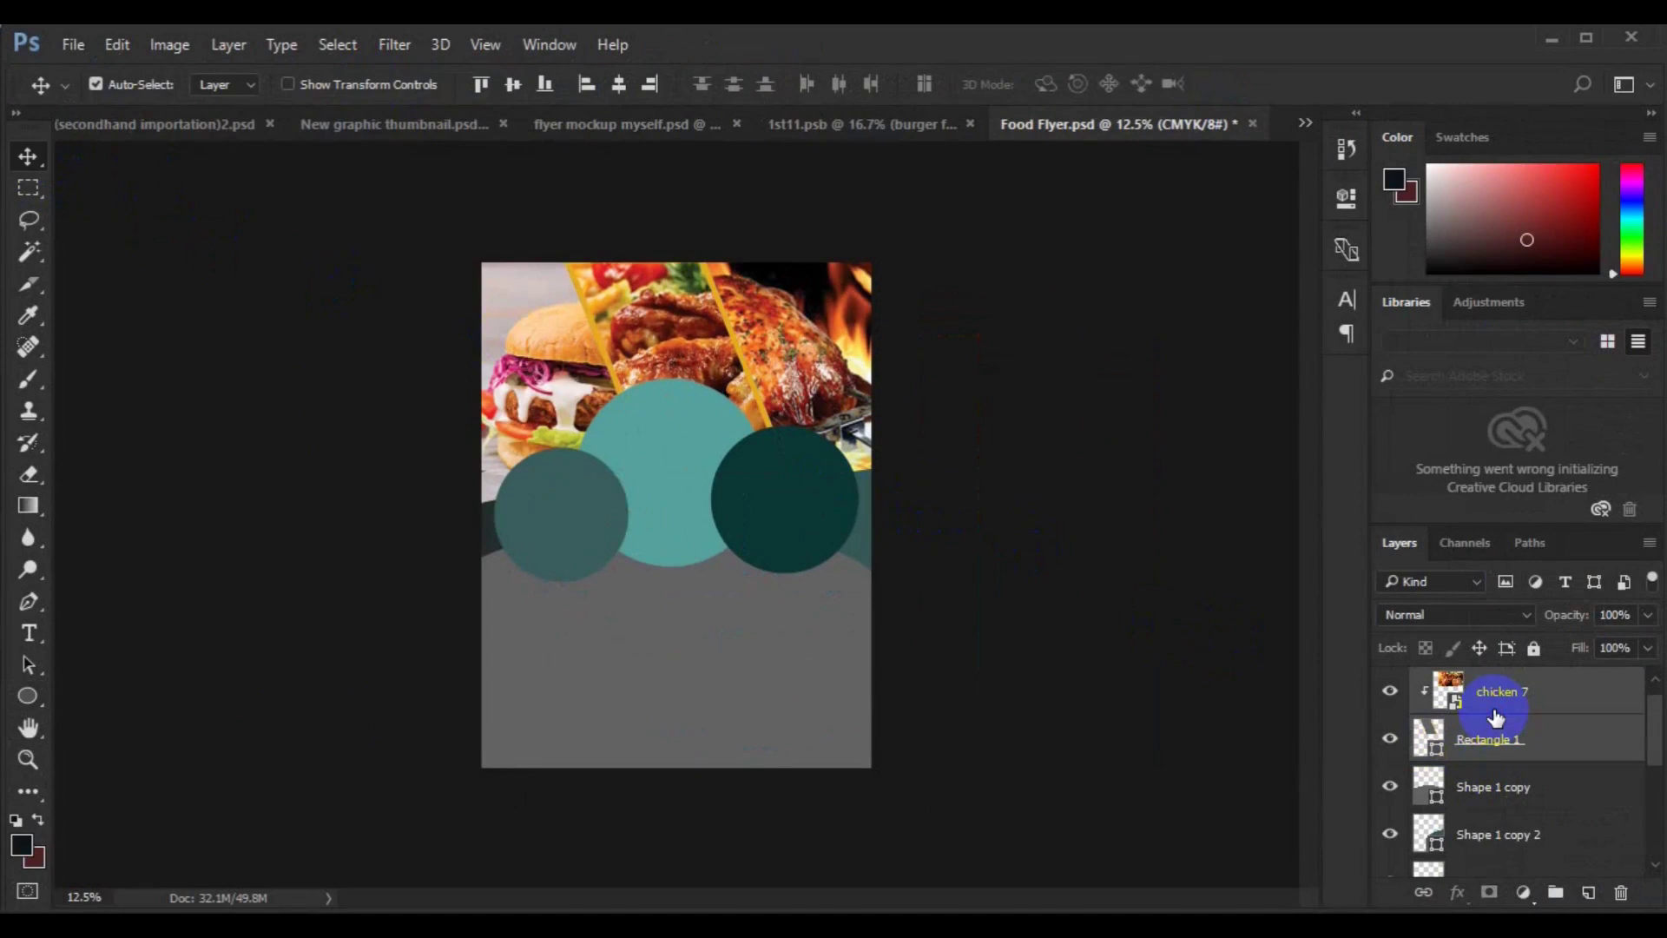
Move the dark right circle behind the centre circle and place the chicken 5 photo embedded.
left_click(840, 493)
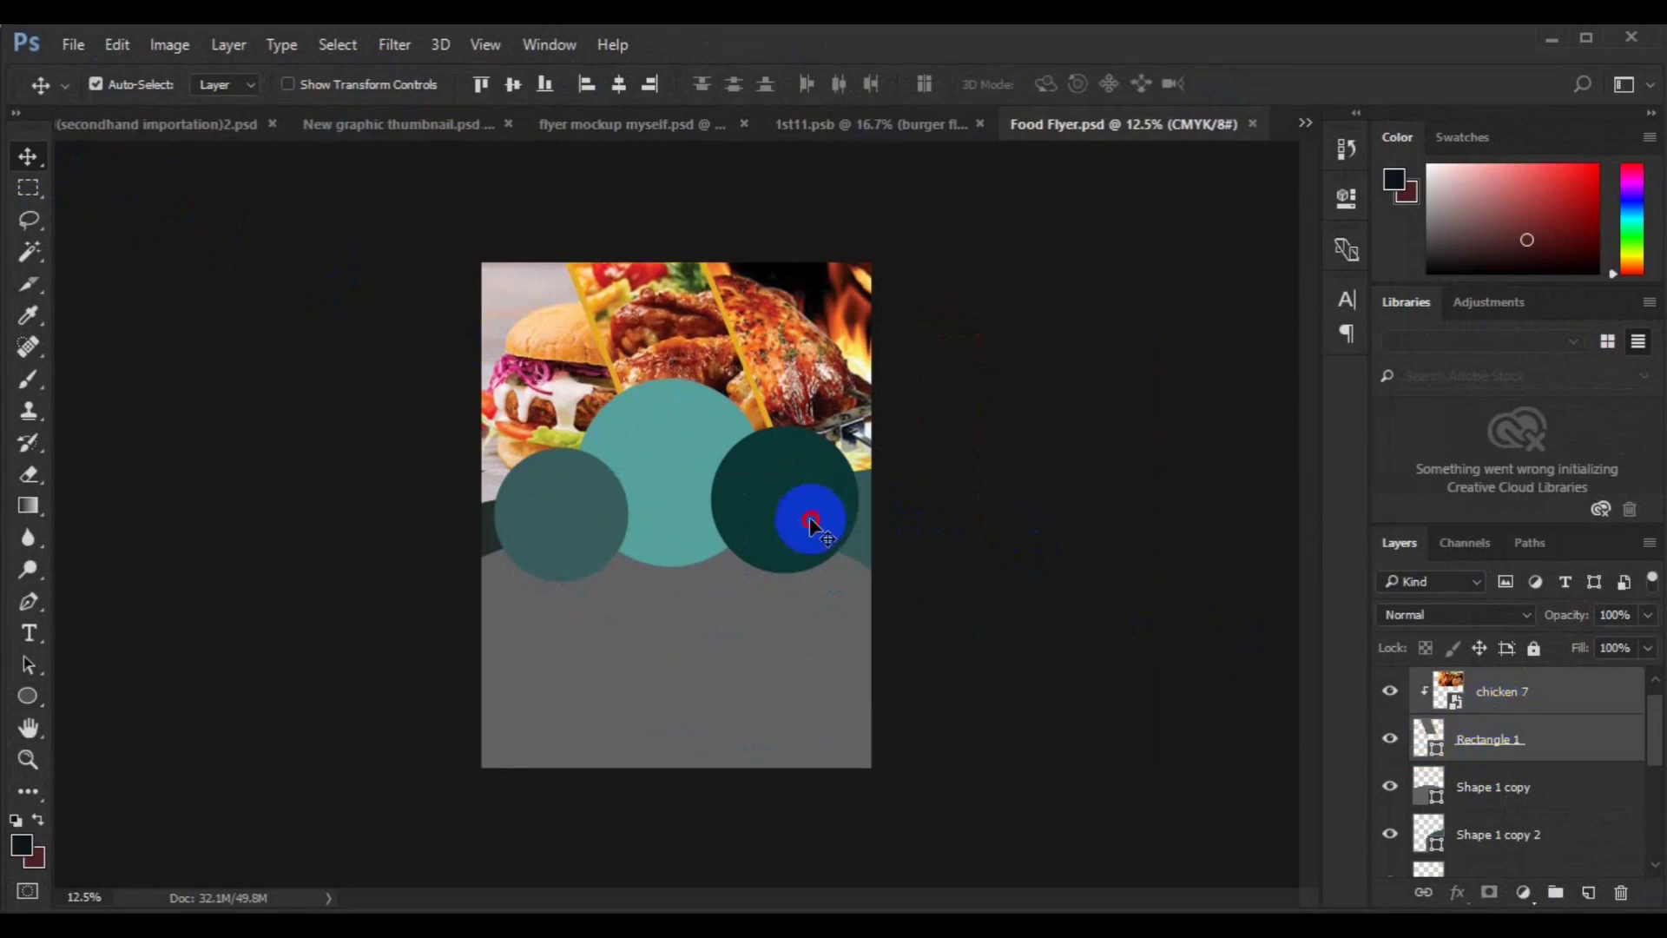
mouse_move(1507, 693)
left_mouse_down()
mouse_move(1515, 773)
mouse_move(1498, 799)
left_mouse_up()
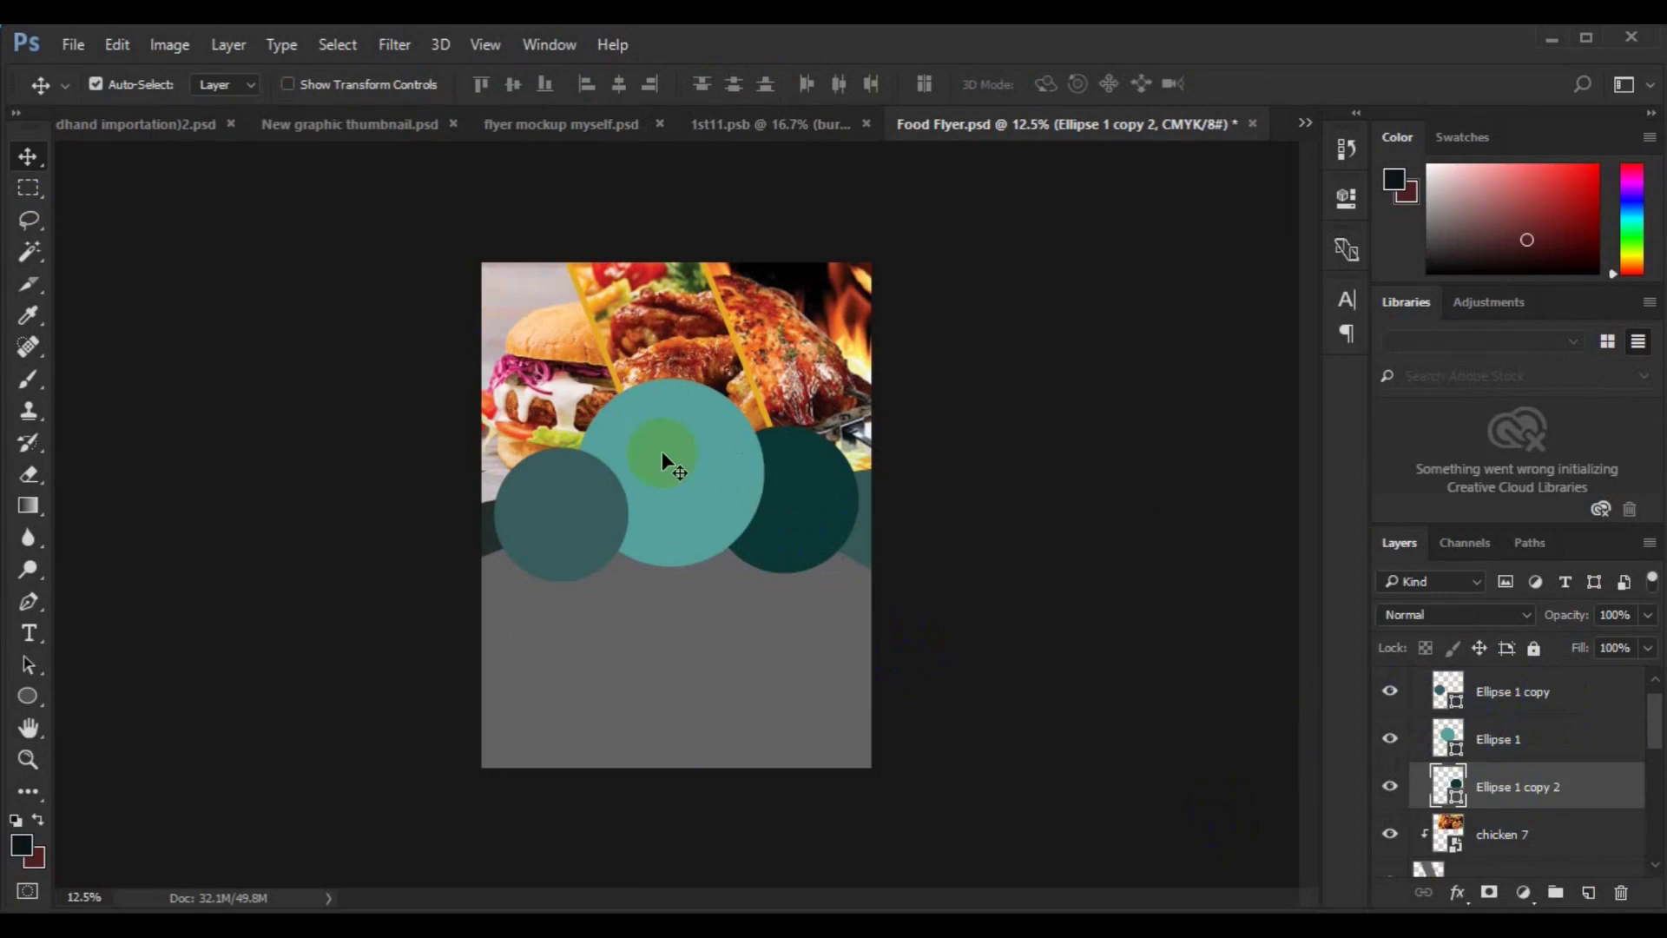
left_click(669, 456, "ctrl")
left_click(81, 48)
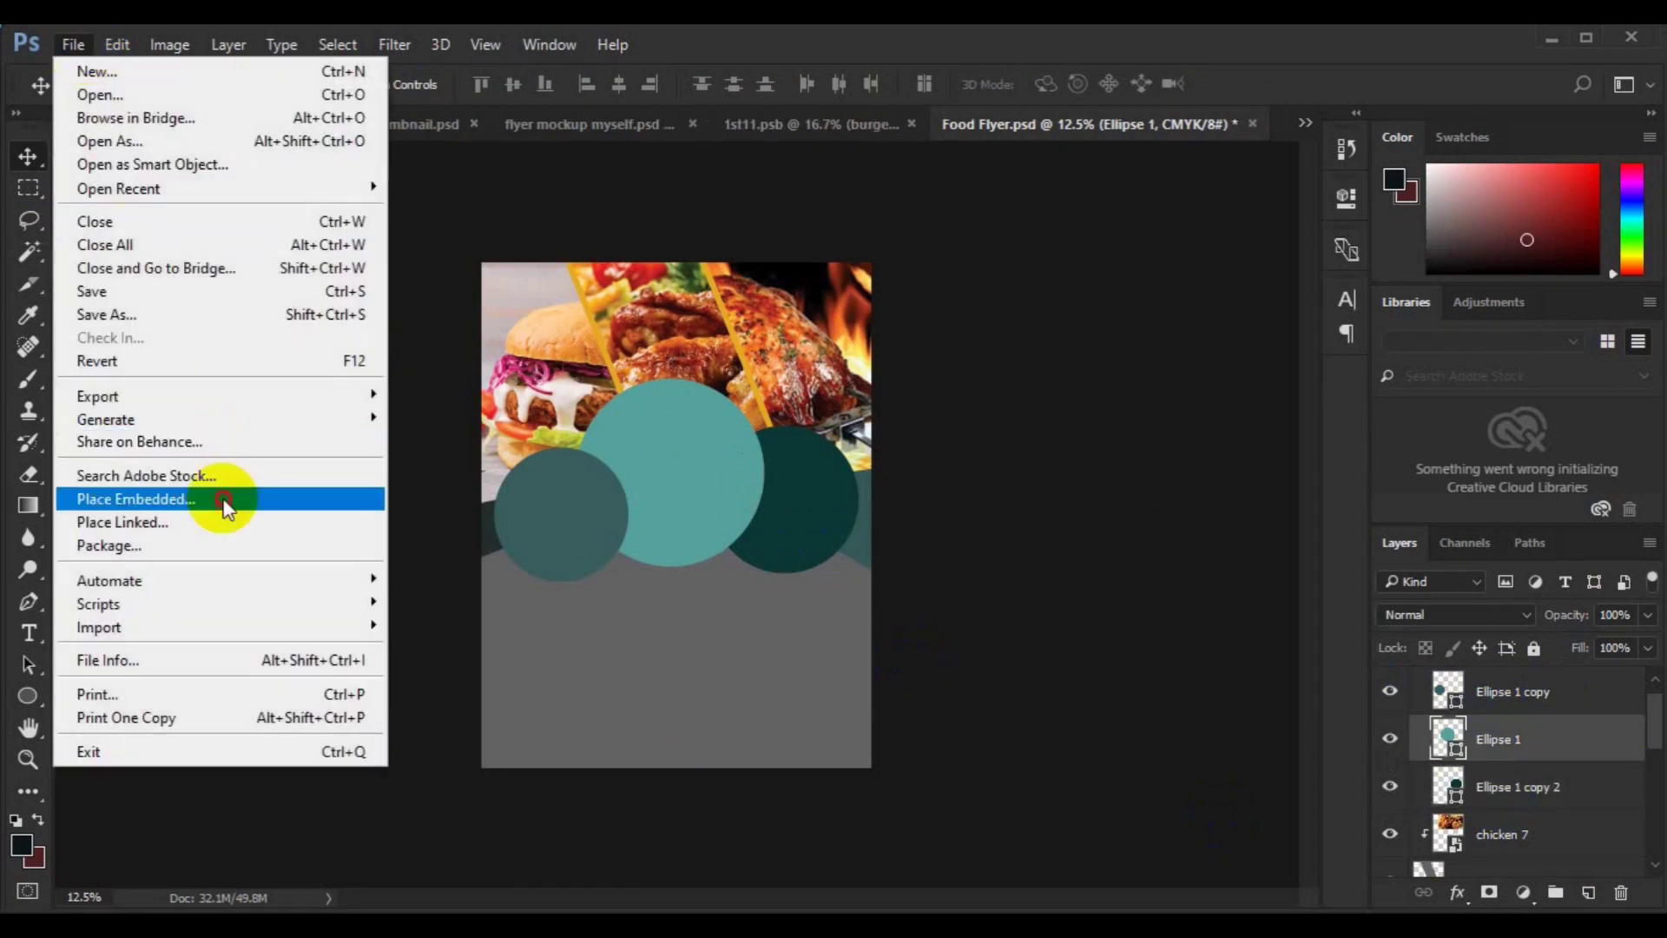
left_click(223, 498)
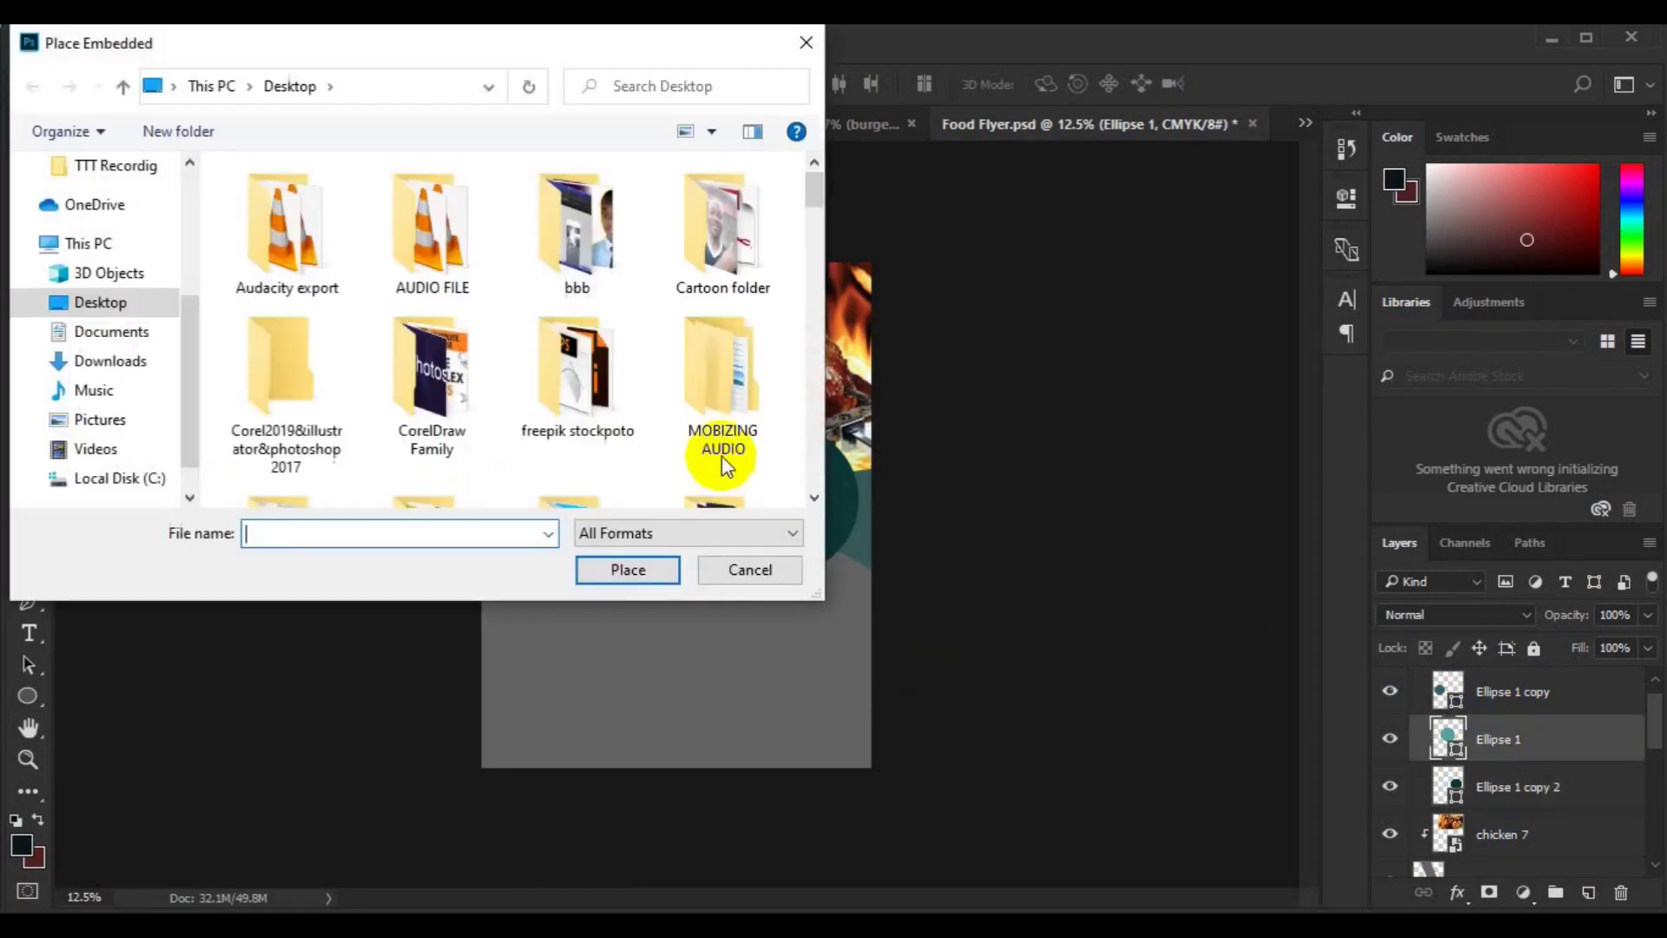
double_click(570, 413)
left_click(815, 499)
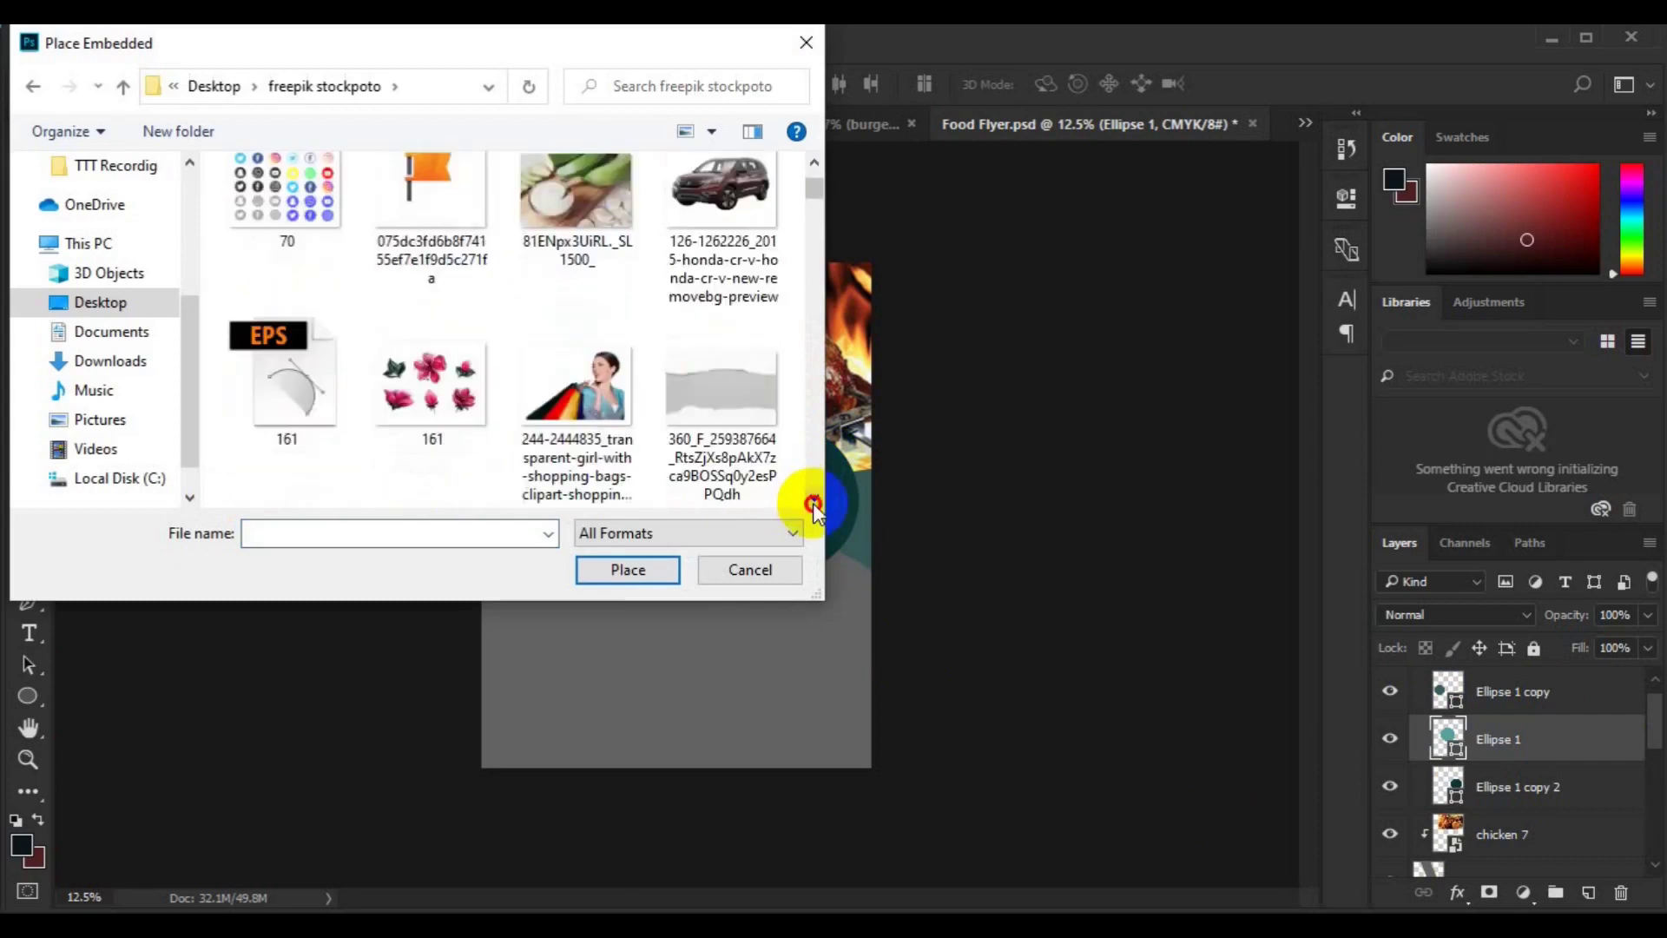
left_click_drag(814, 503, 815, 503)
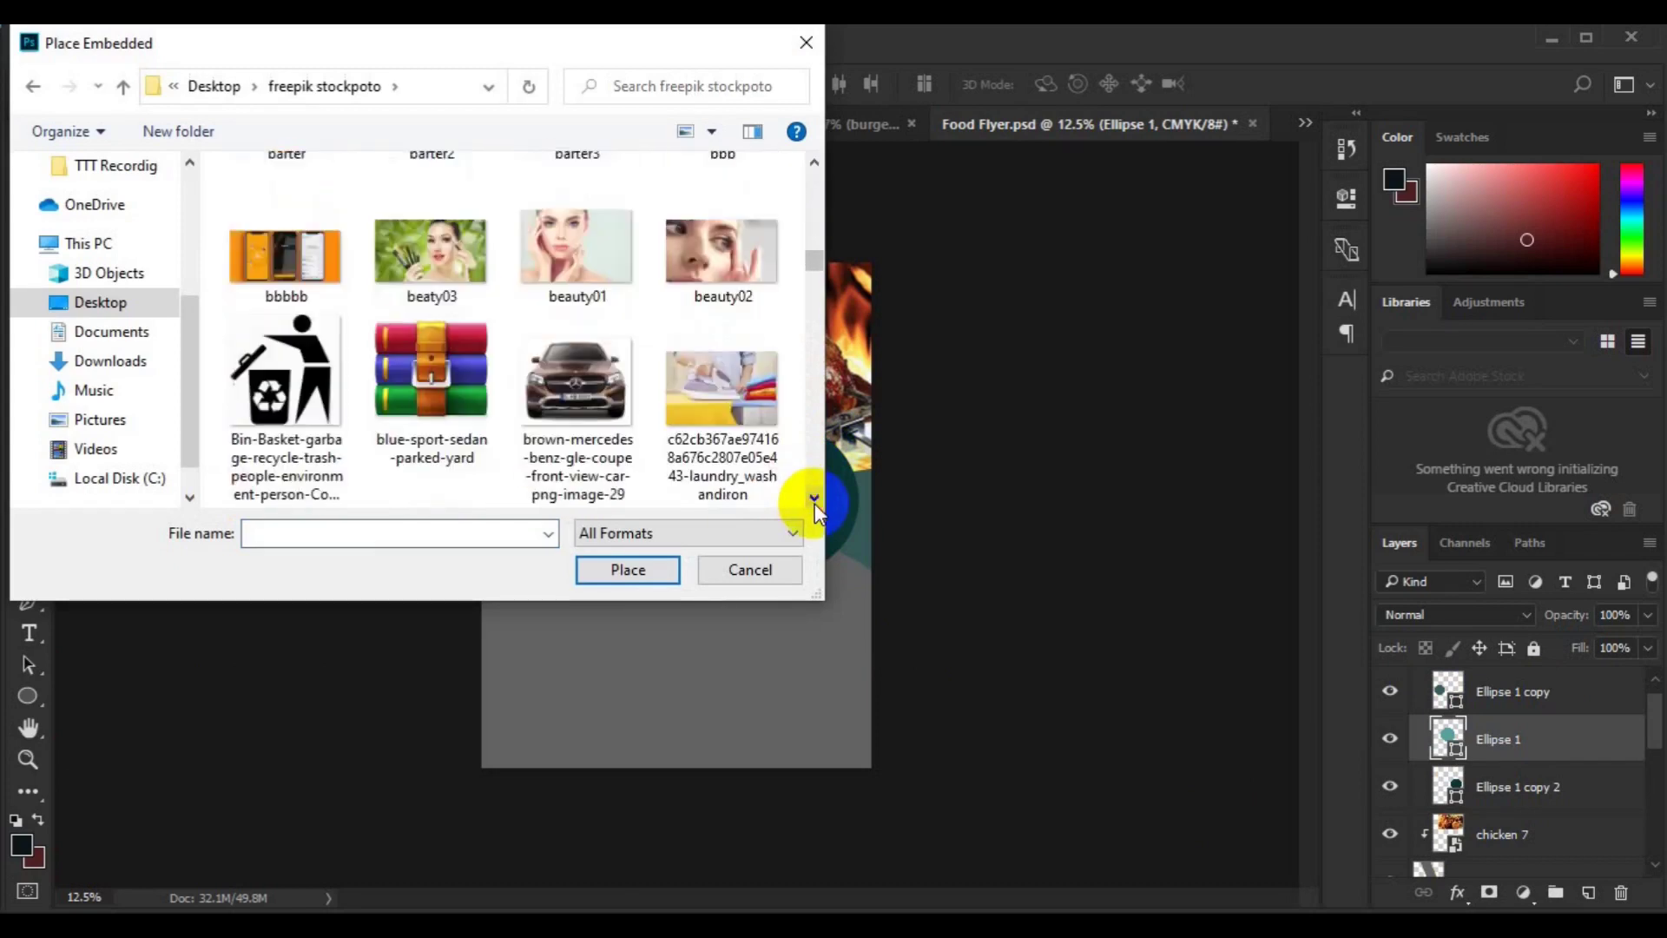
left_click(465, 326)
left_click(627, 570)
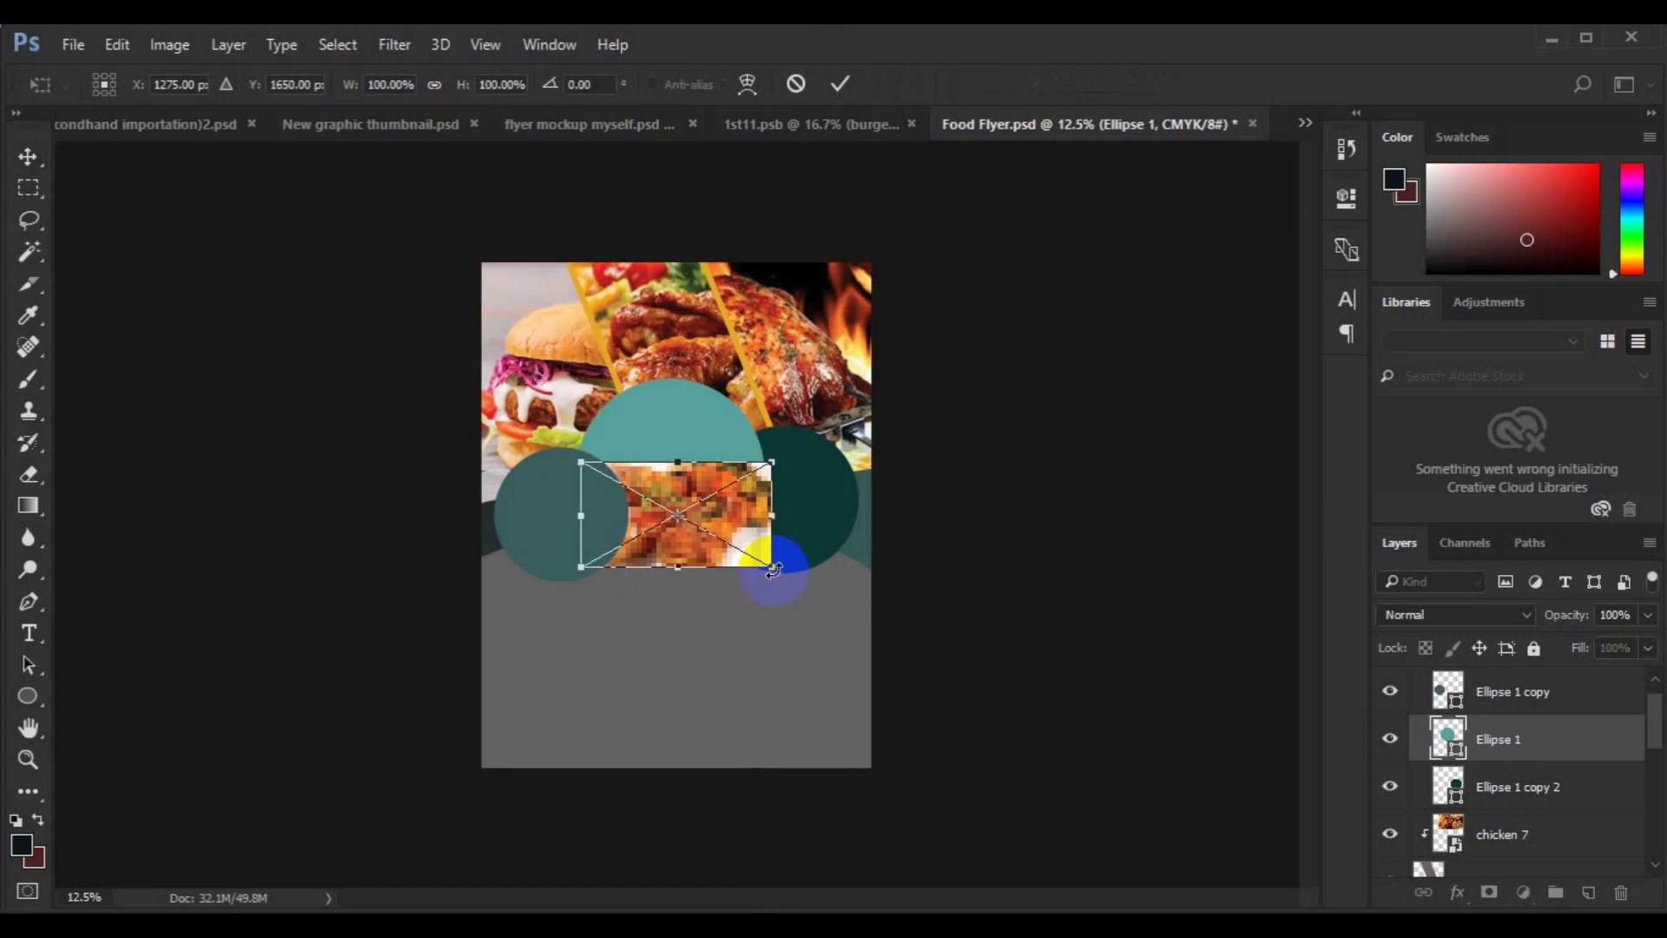
Enlarge chicken 5, flip it horizontally, and position it over the circles.
left_click_drag(776, 569, 837, 634)
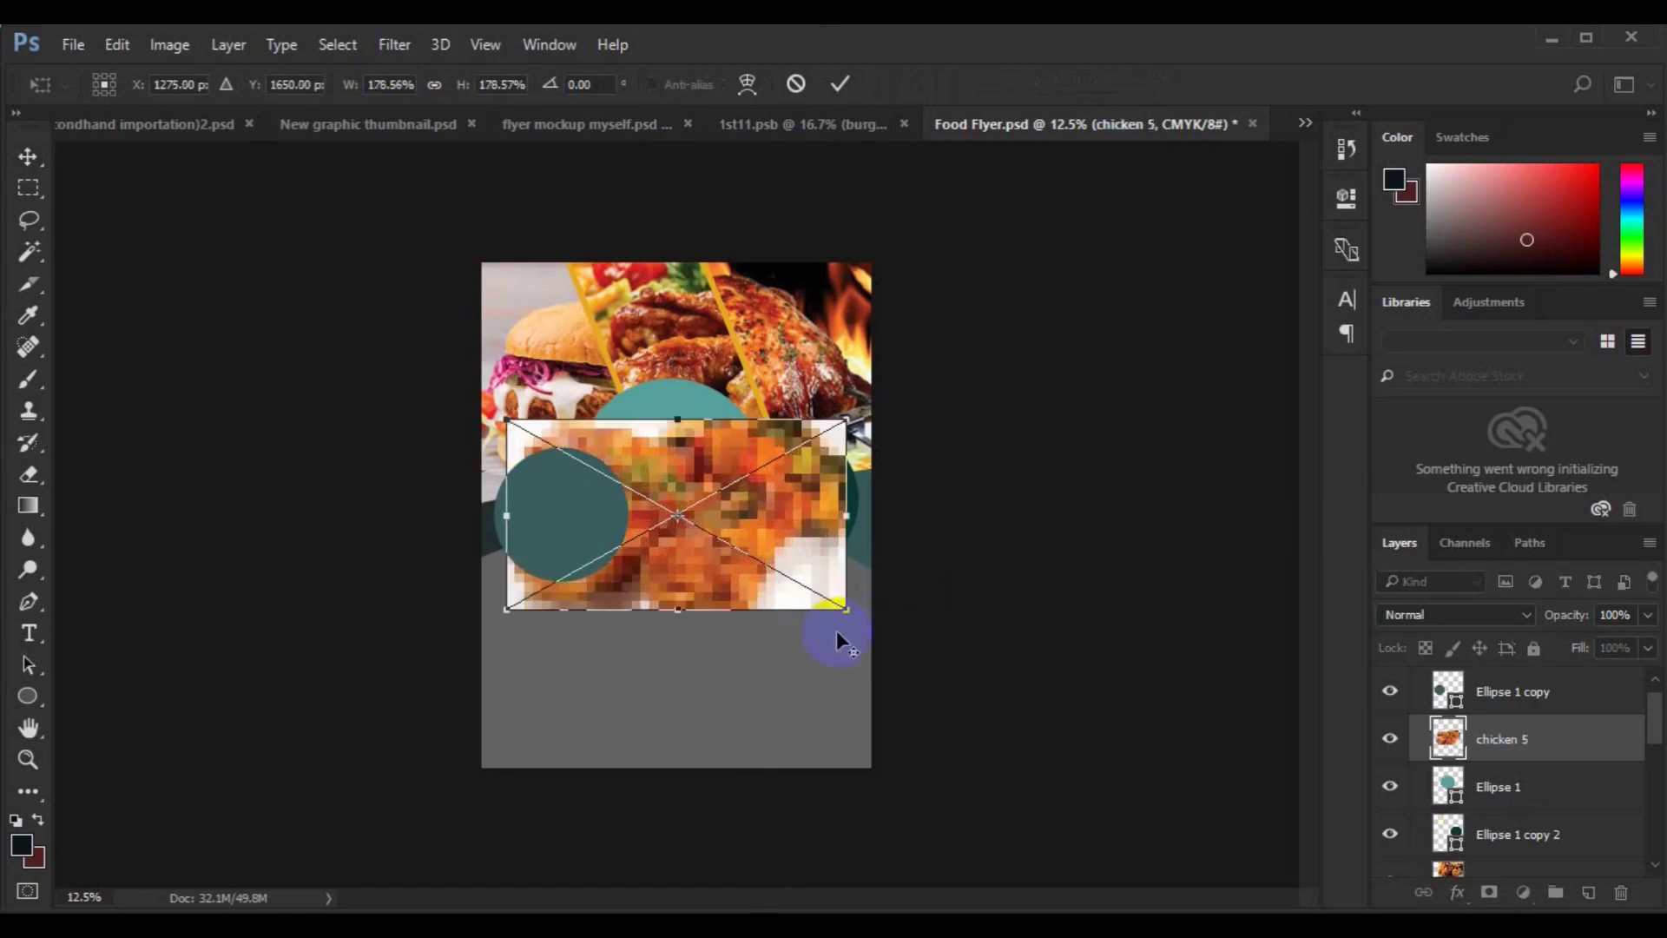
right_click(748, 580)
left_click(821, 531)
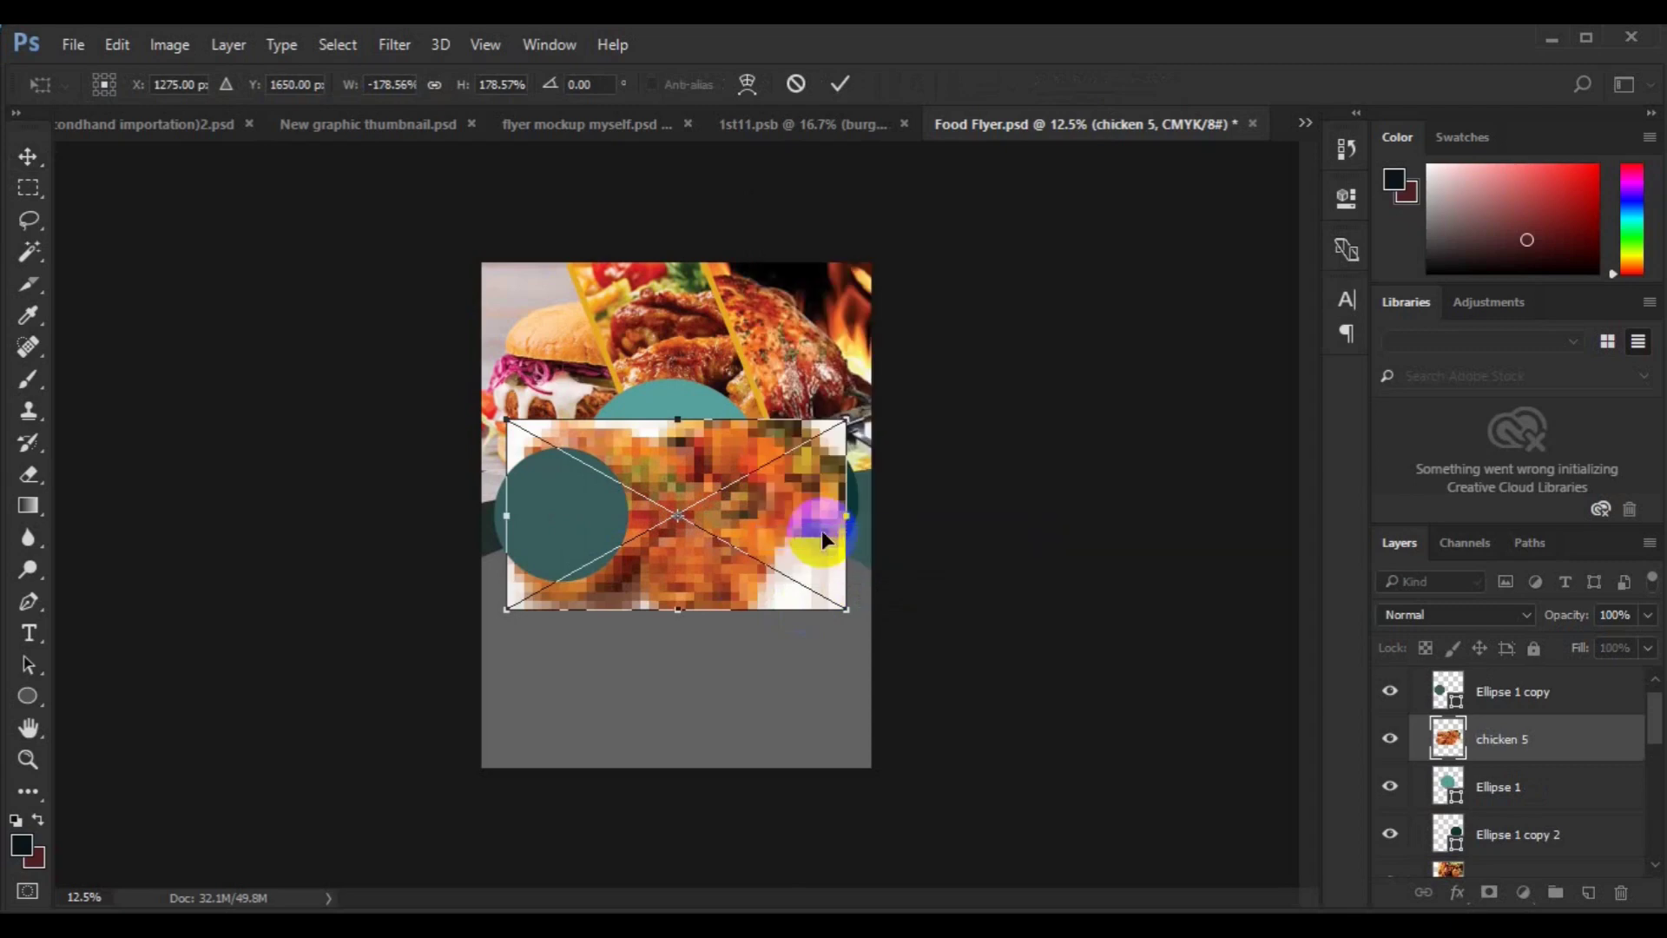
left_click_drag(749, 525, 703, 468)
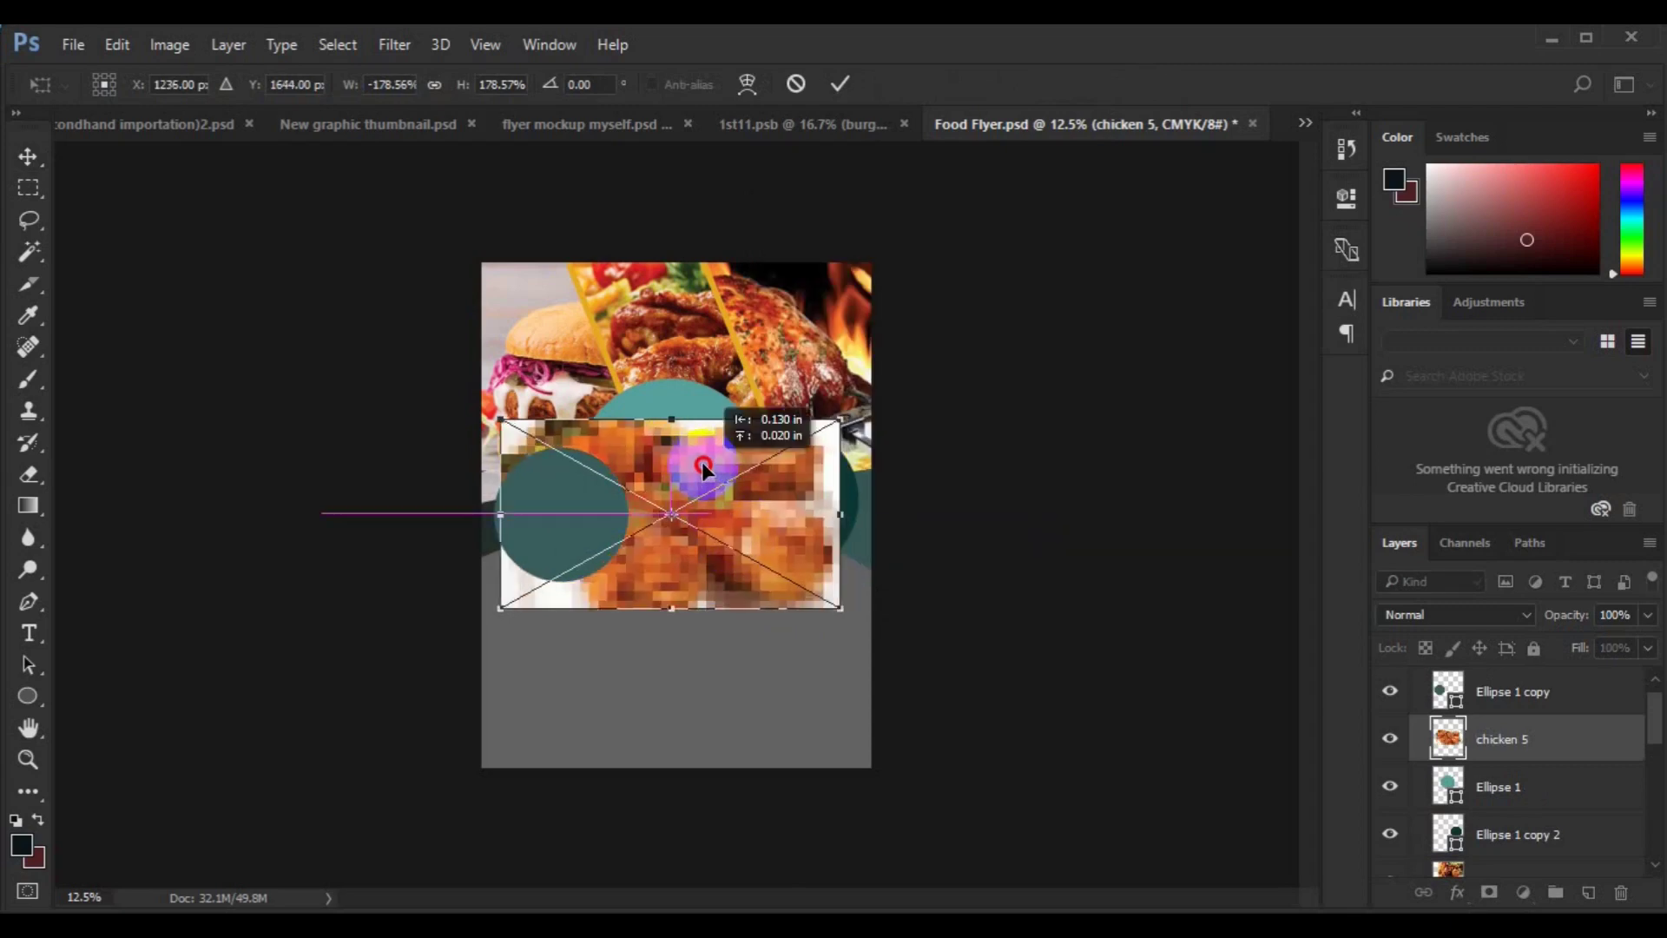
left_click_drag(703, 468, 700, 490)
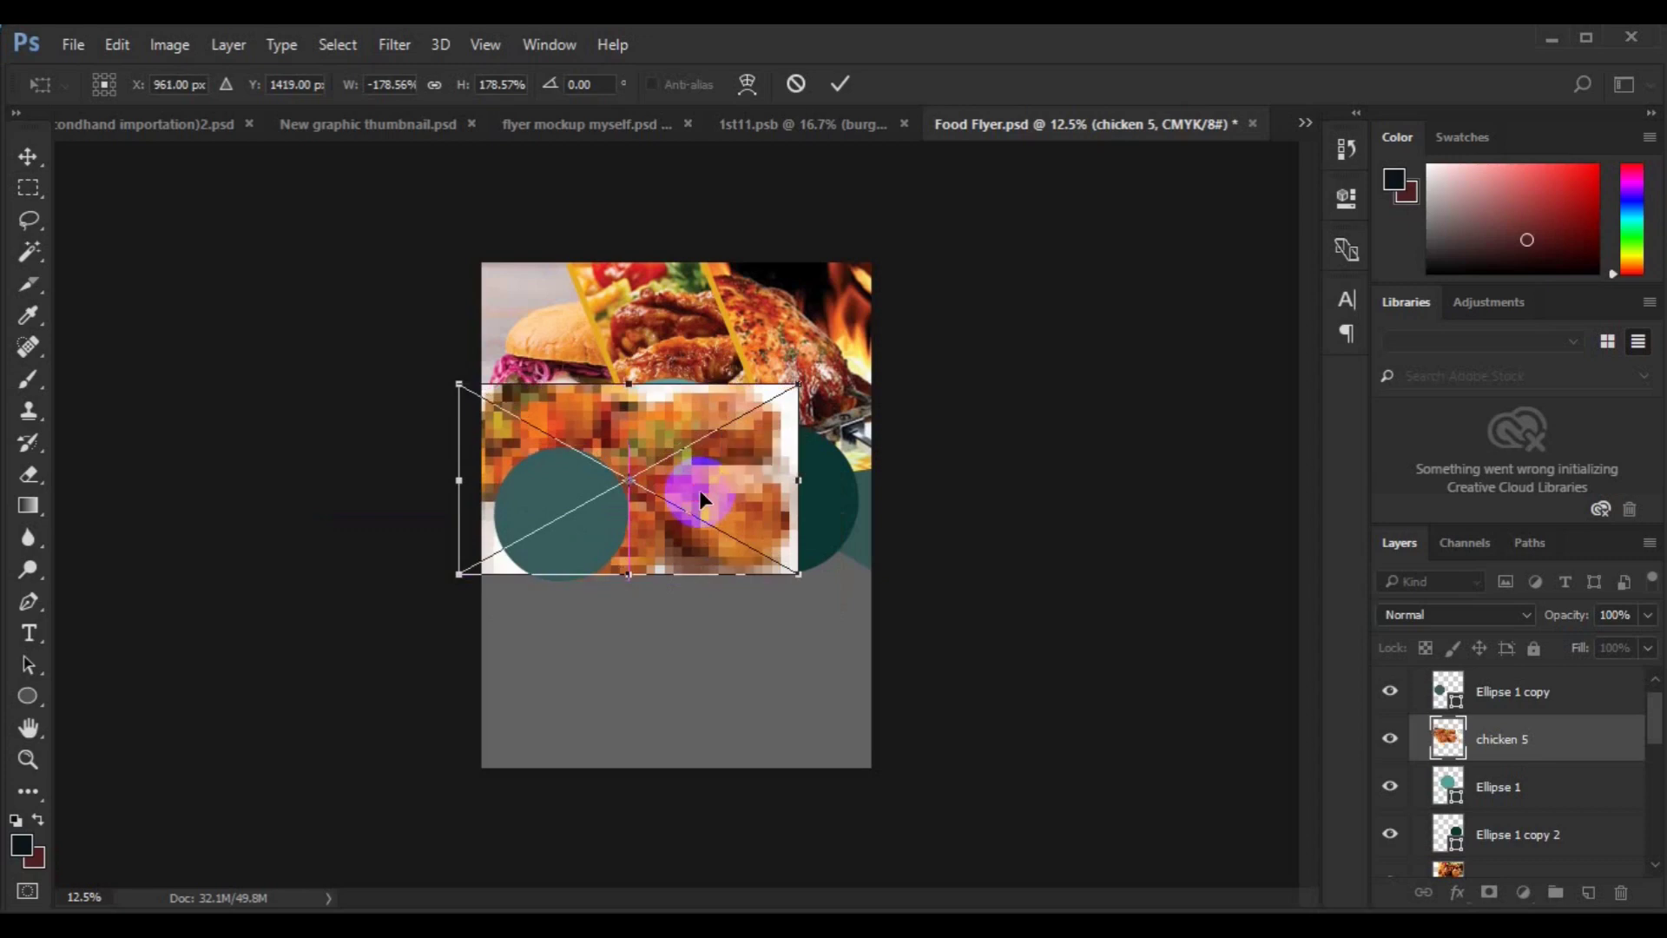
left_click_drag(803, 579, 807, 585)
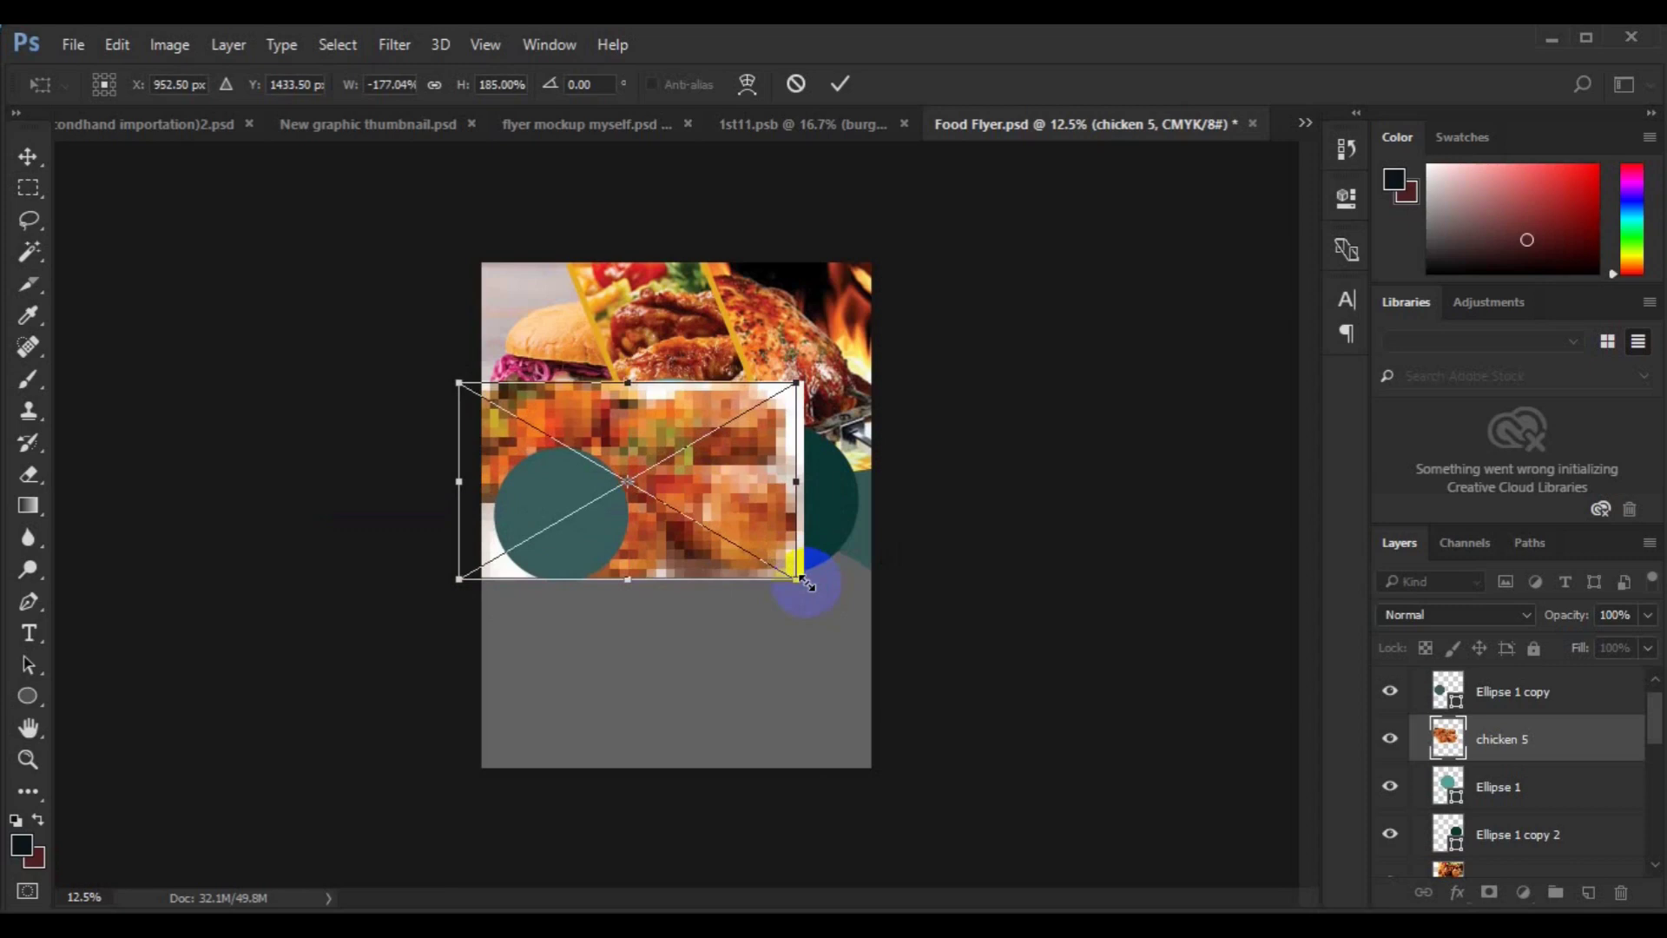
left_click_drag(807, 585, 806, 583)
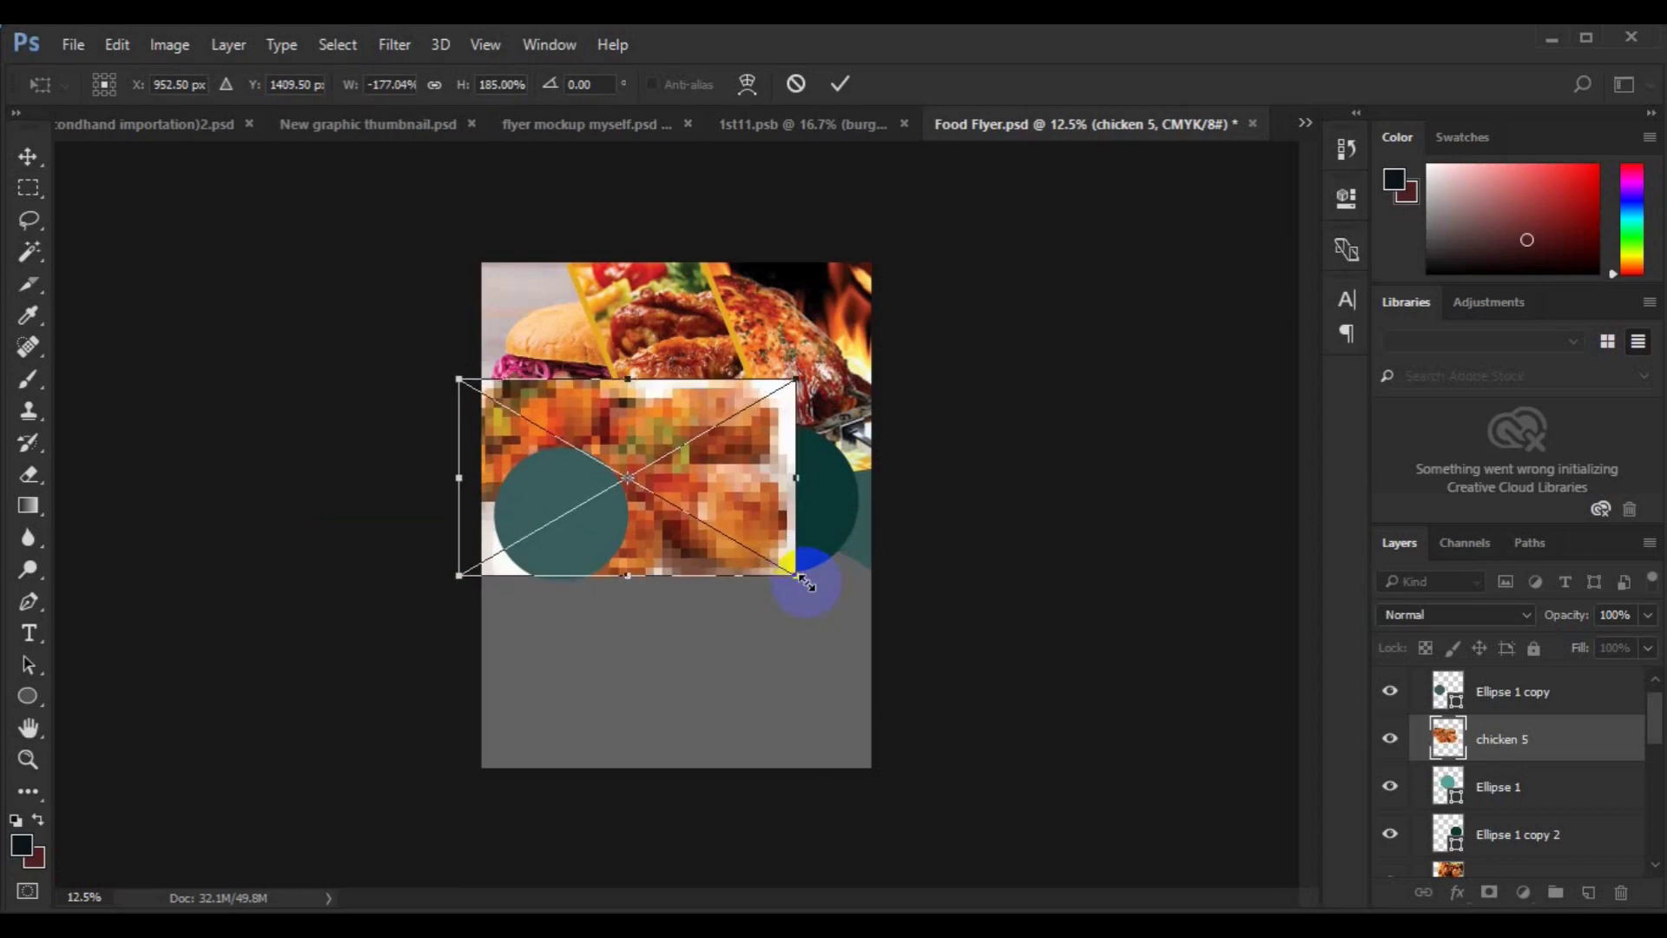
key("Return")
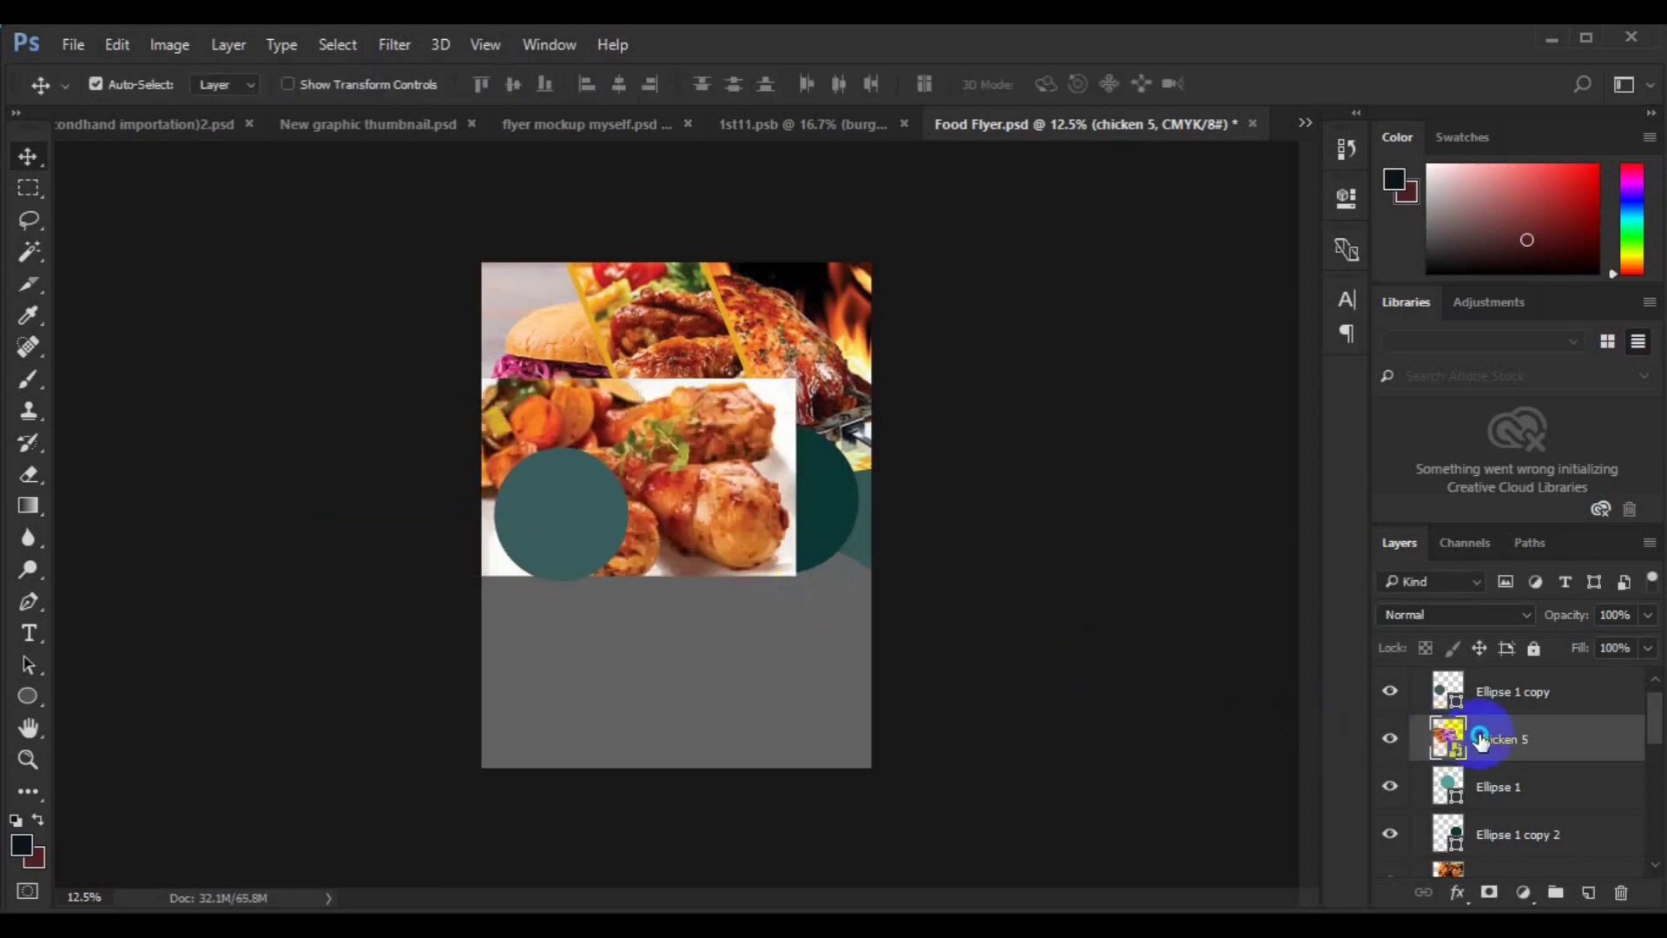
Clip the chicken 5 photo into the middle circle.
right_click(1481, 738)
left_click(1107, 669)
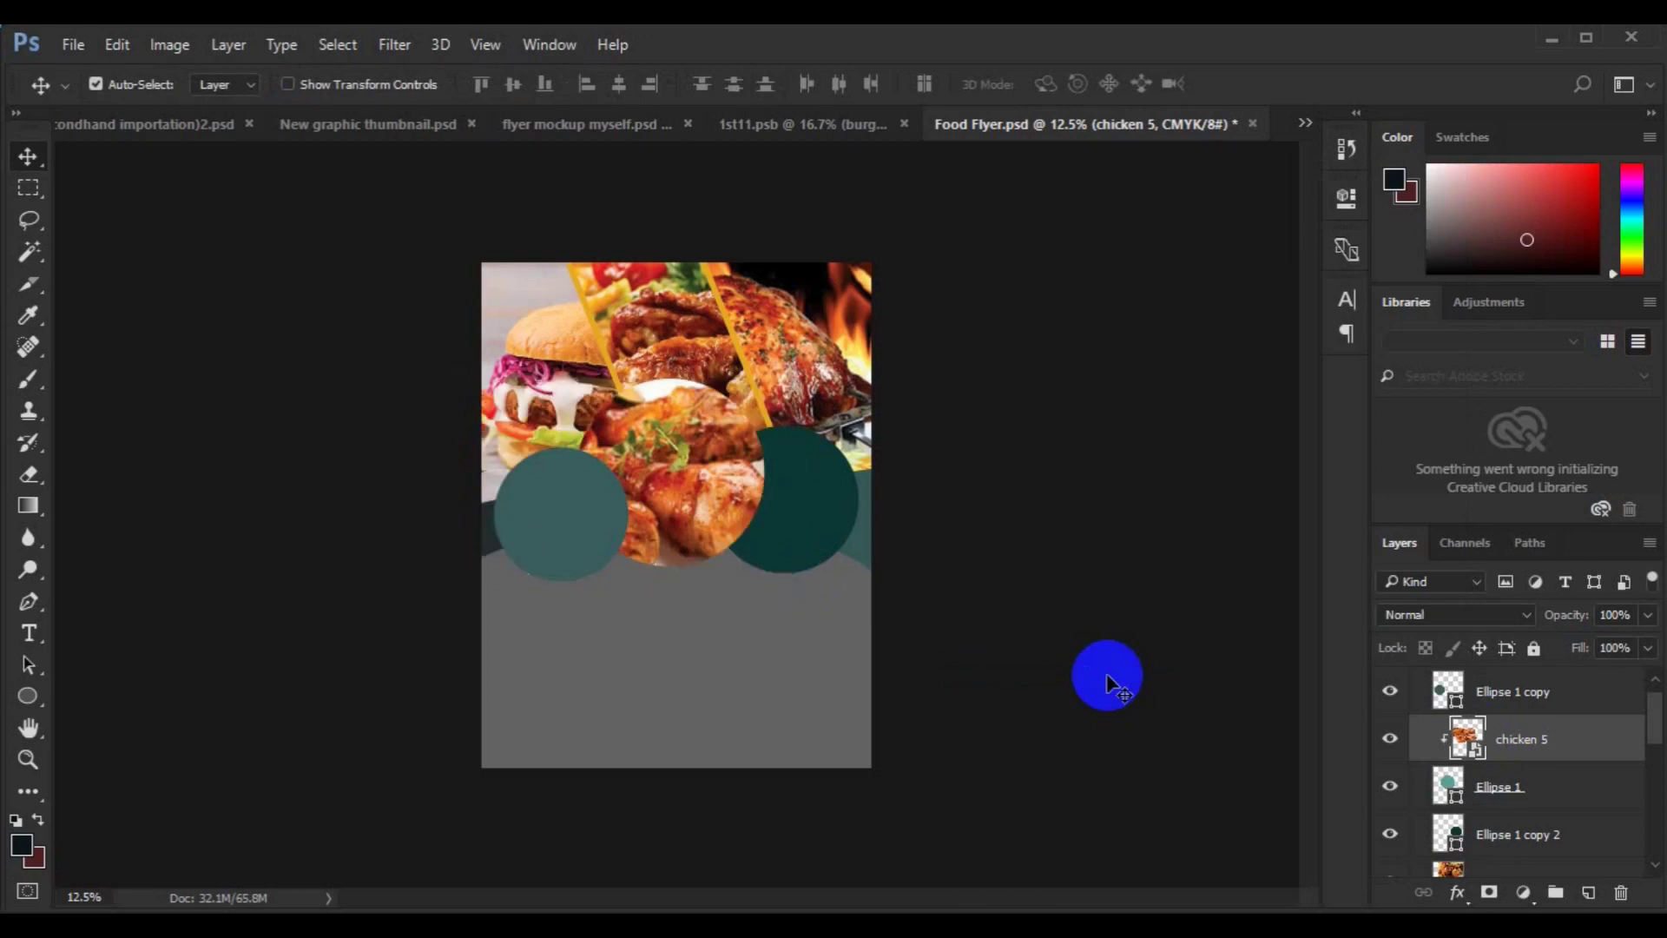
left_click(1502, 794)
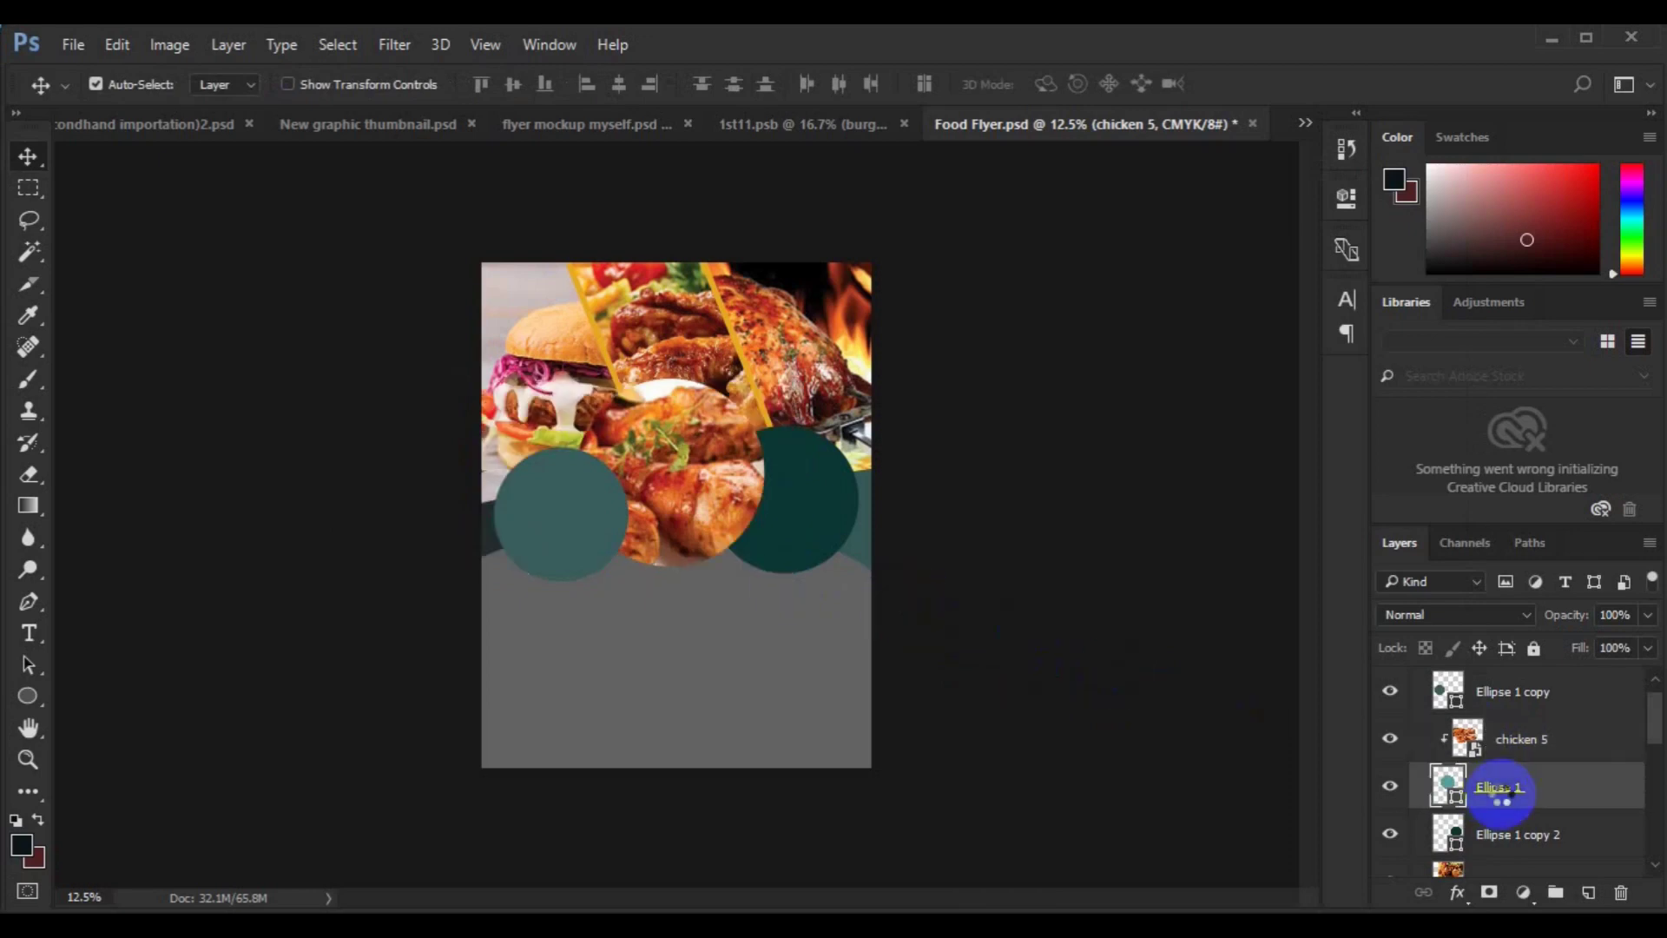
Give the middle circle a white 40 px outline.
left_click(28, 695)
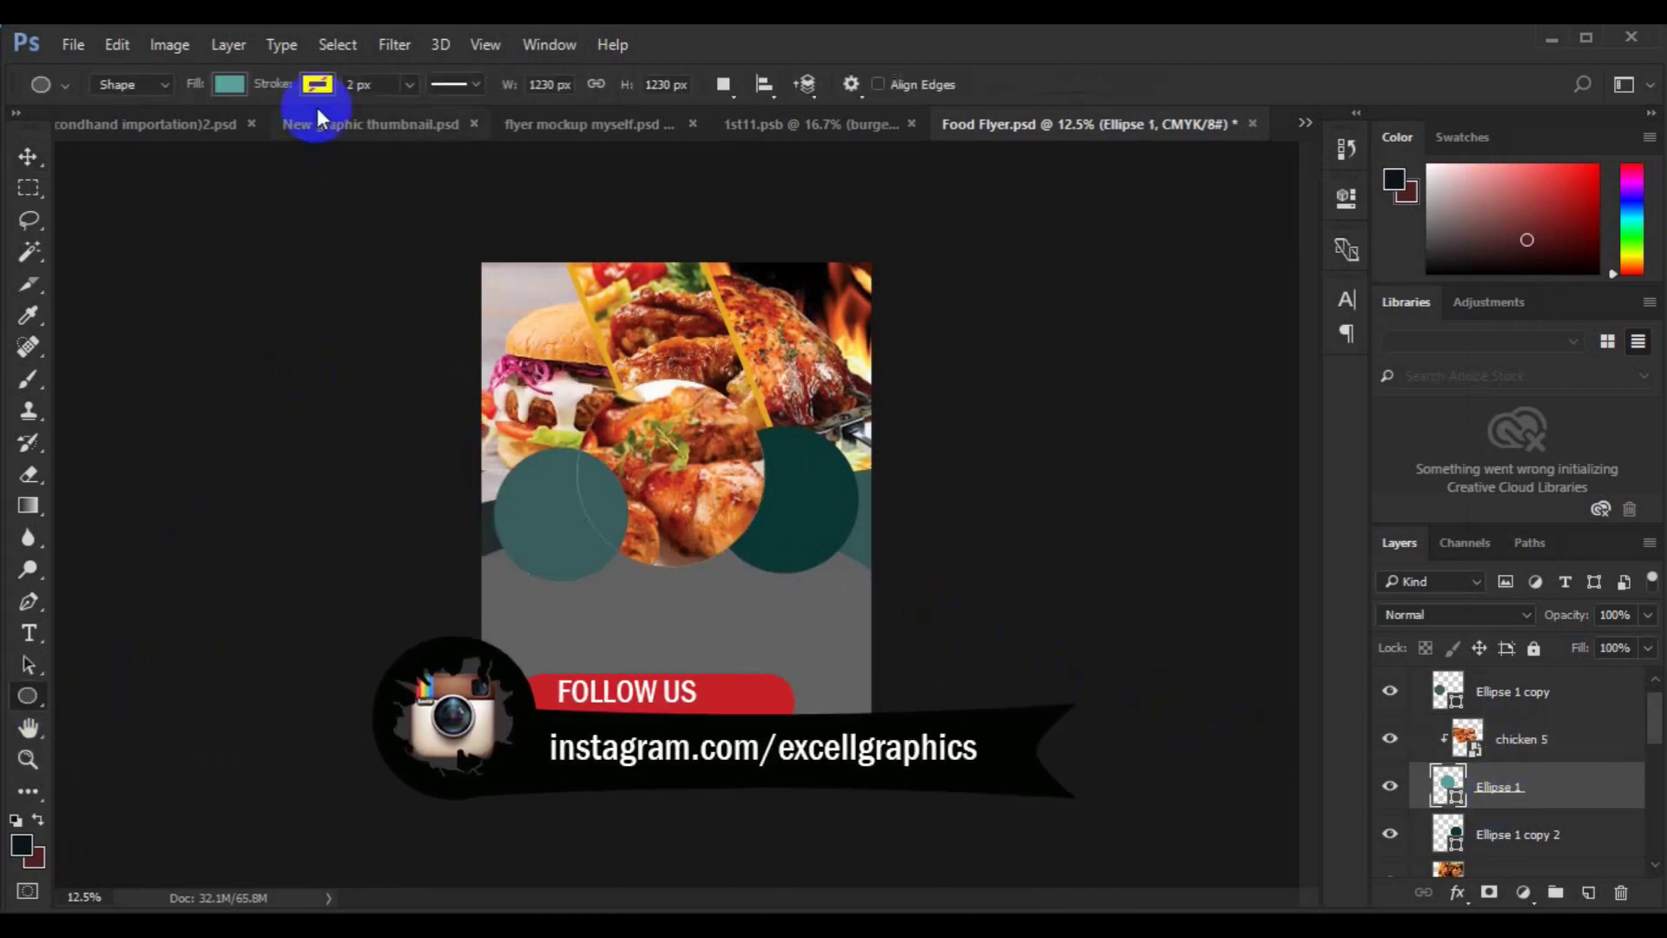
left_click(356, 84)
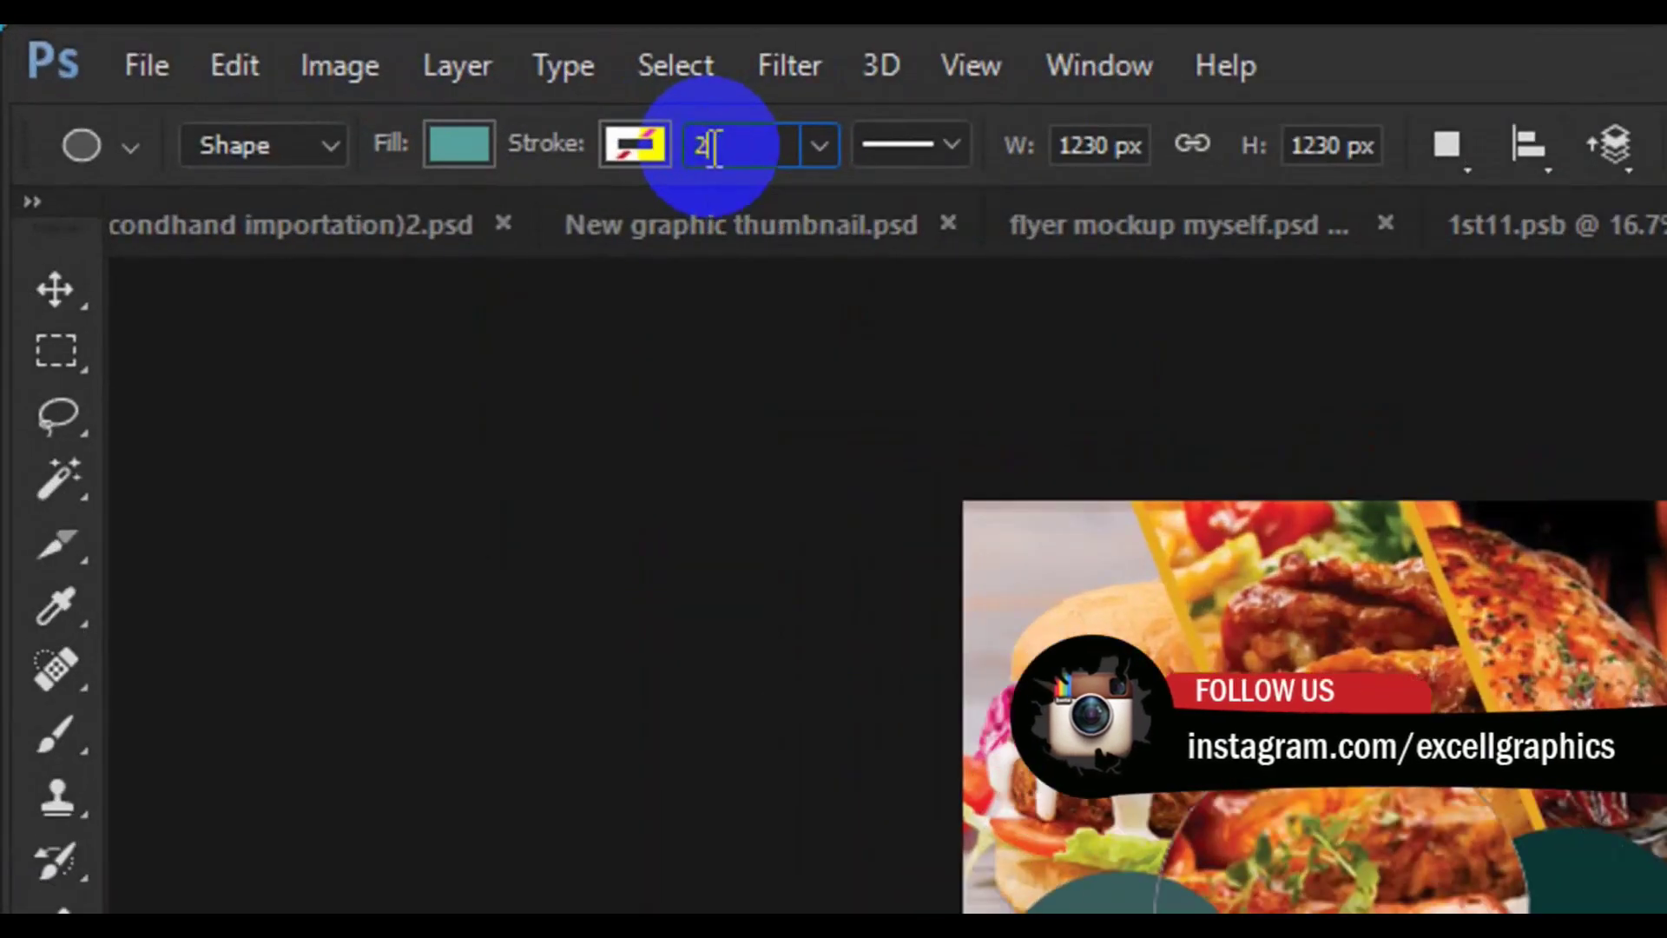
type("0")
key("Return")
left_click(648, 153)
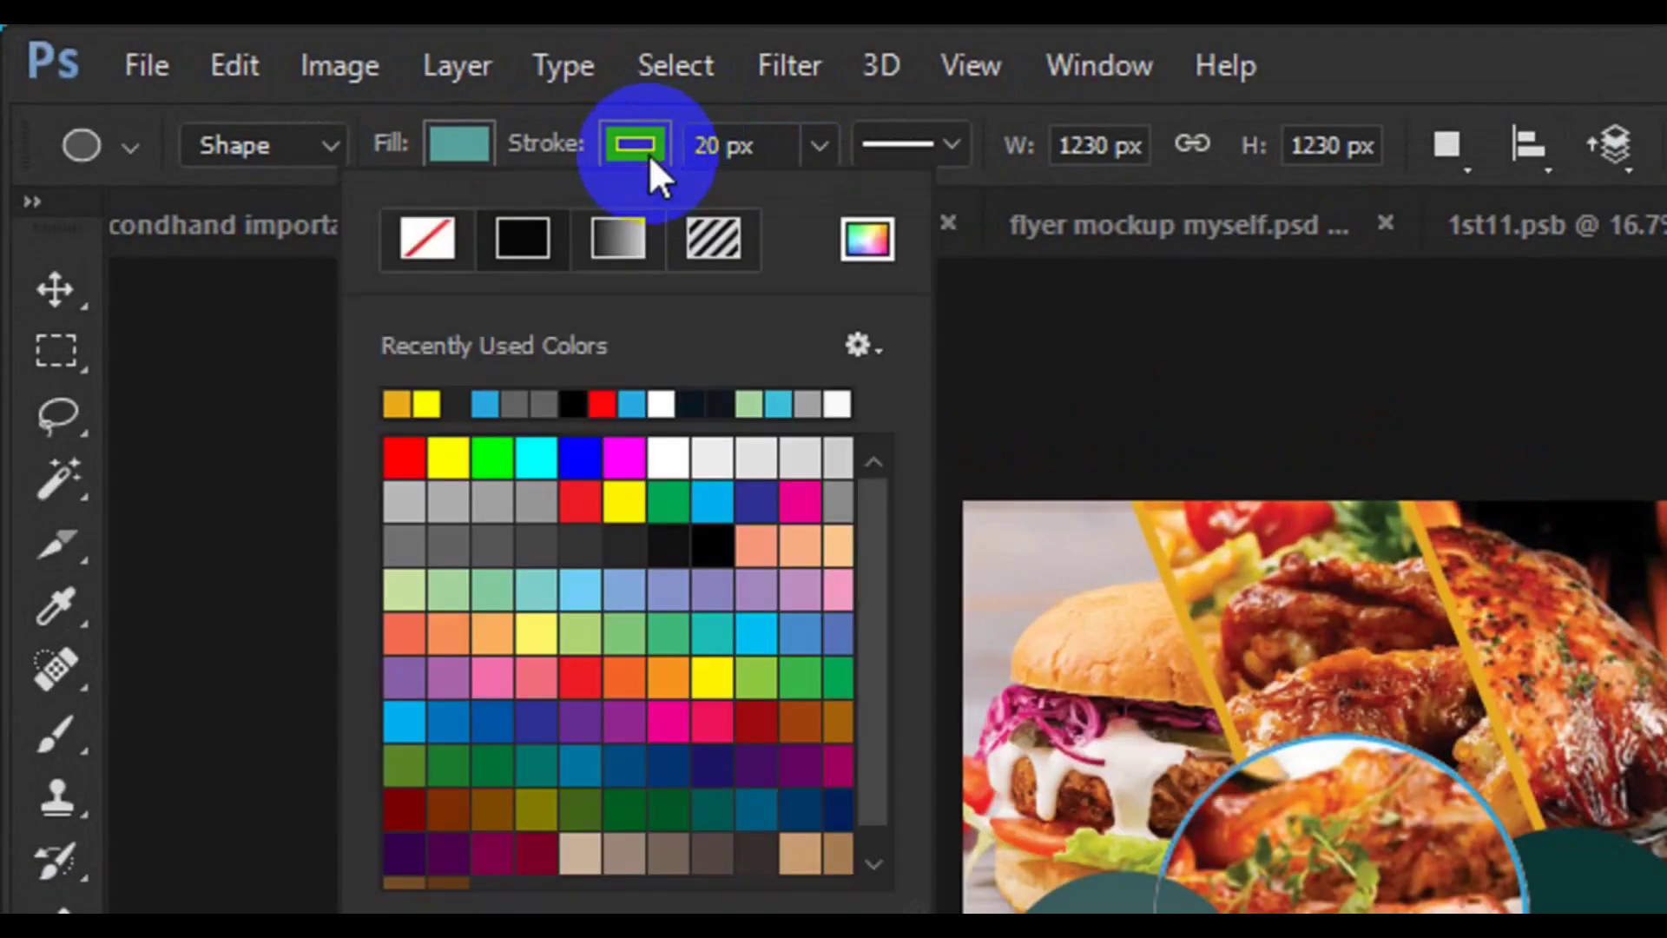
left_click(669, 458)
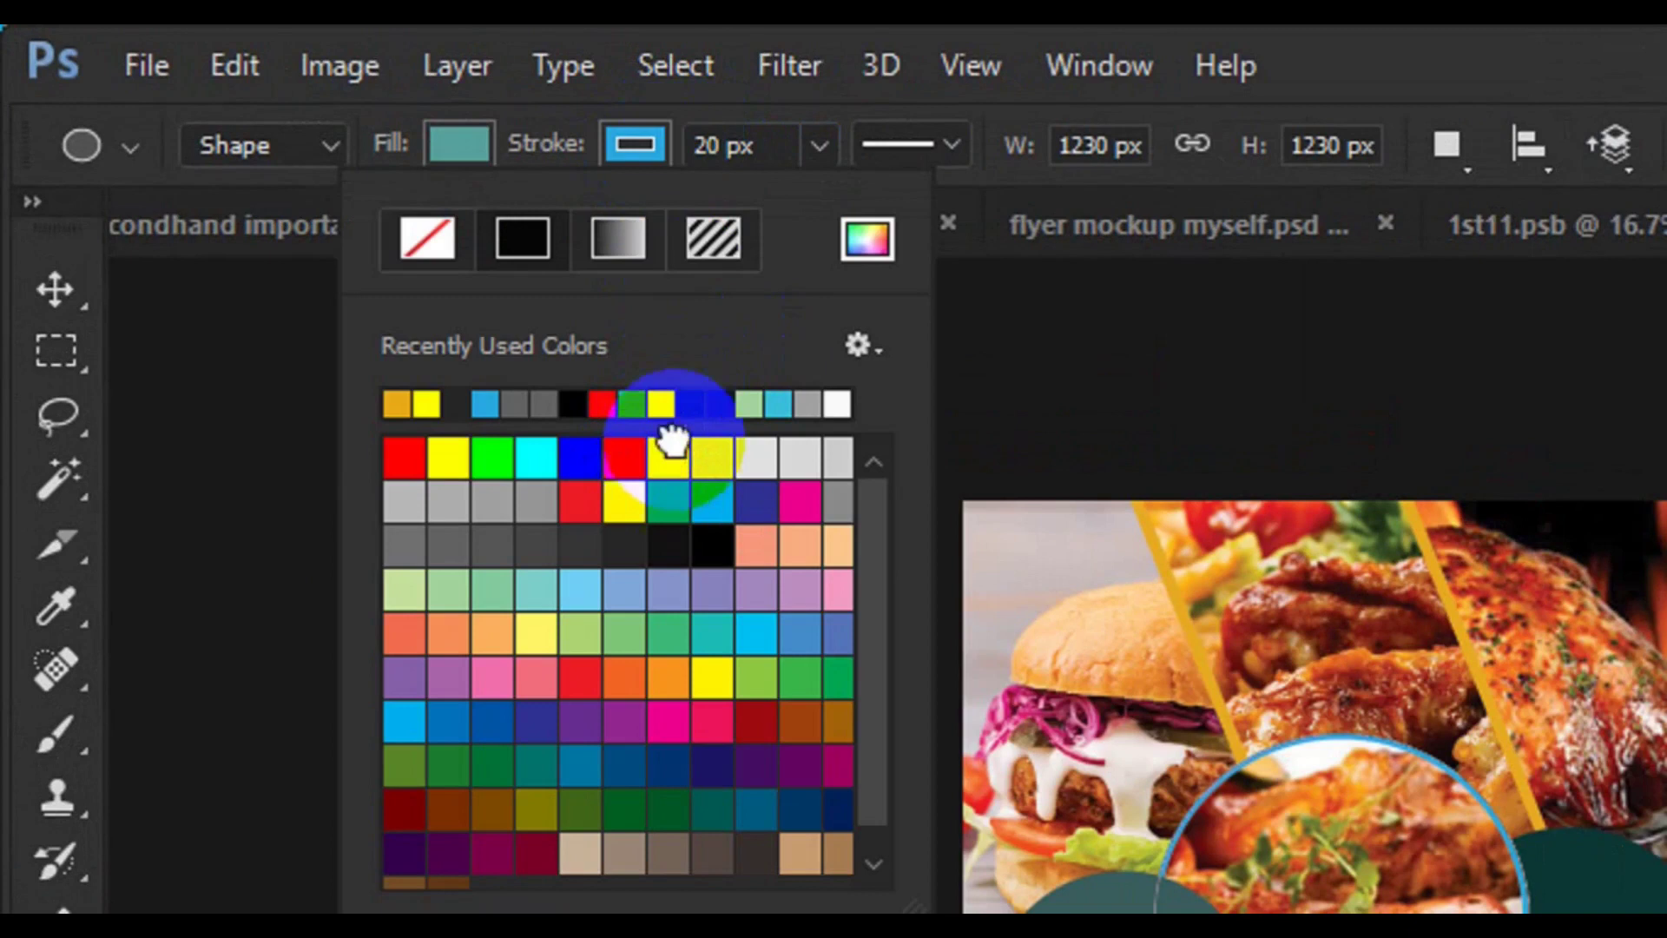
left_click(729, 156)
double_click(724, 151)
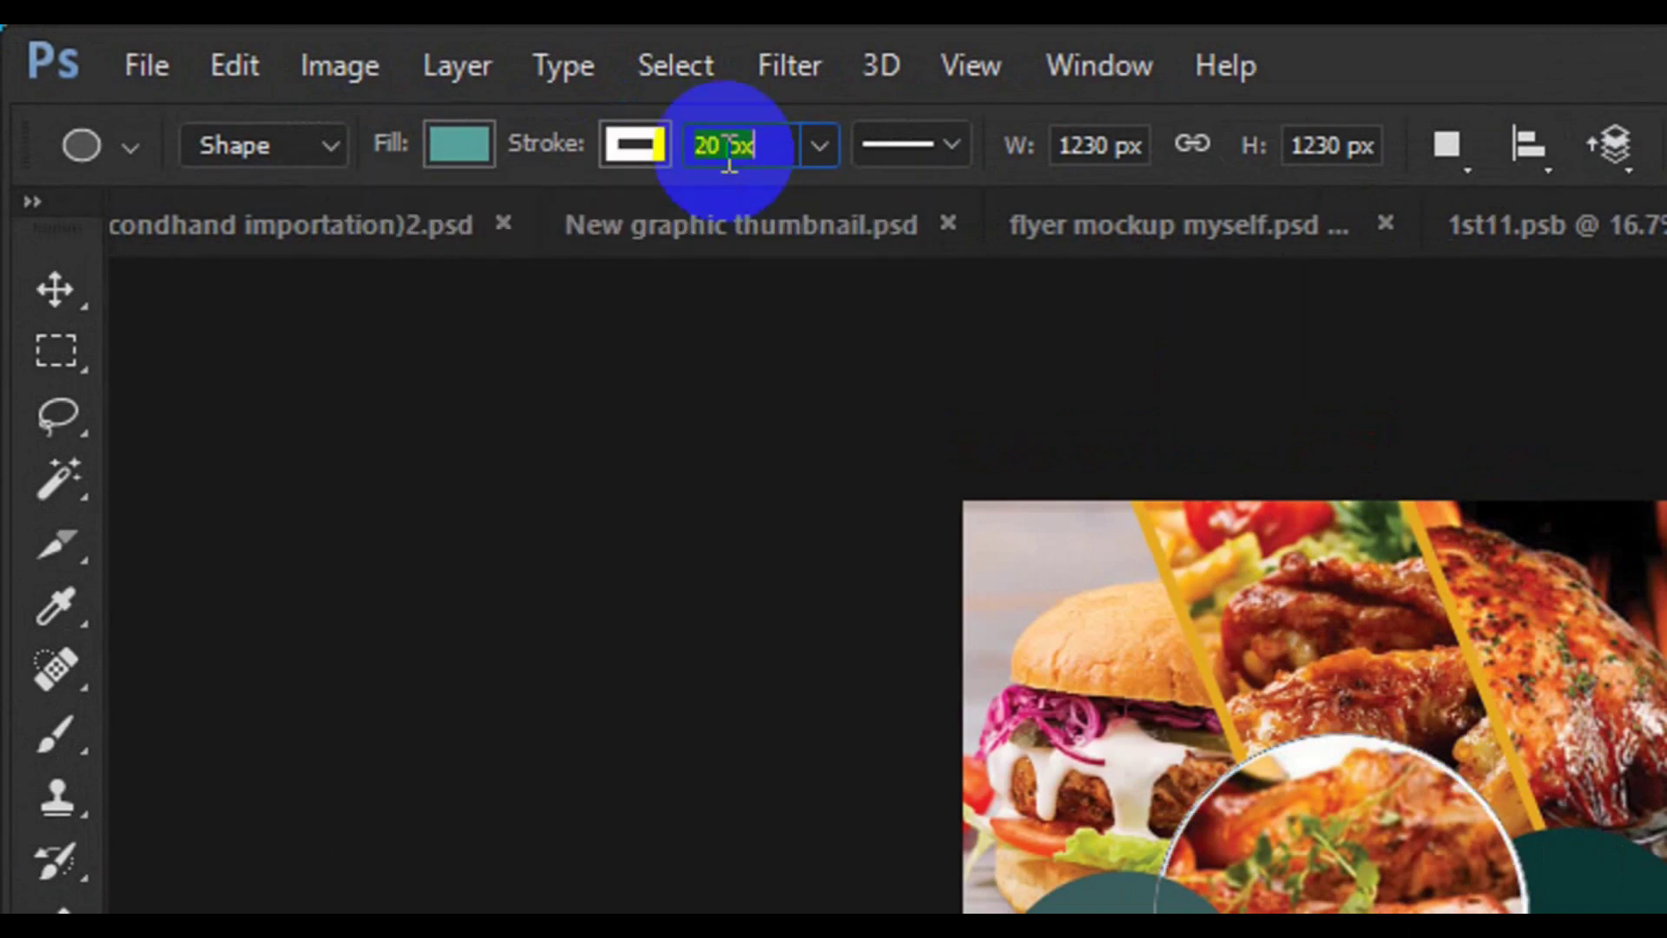
type("40")
type("v")
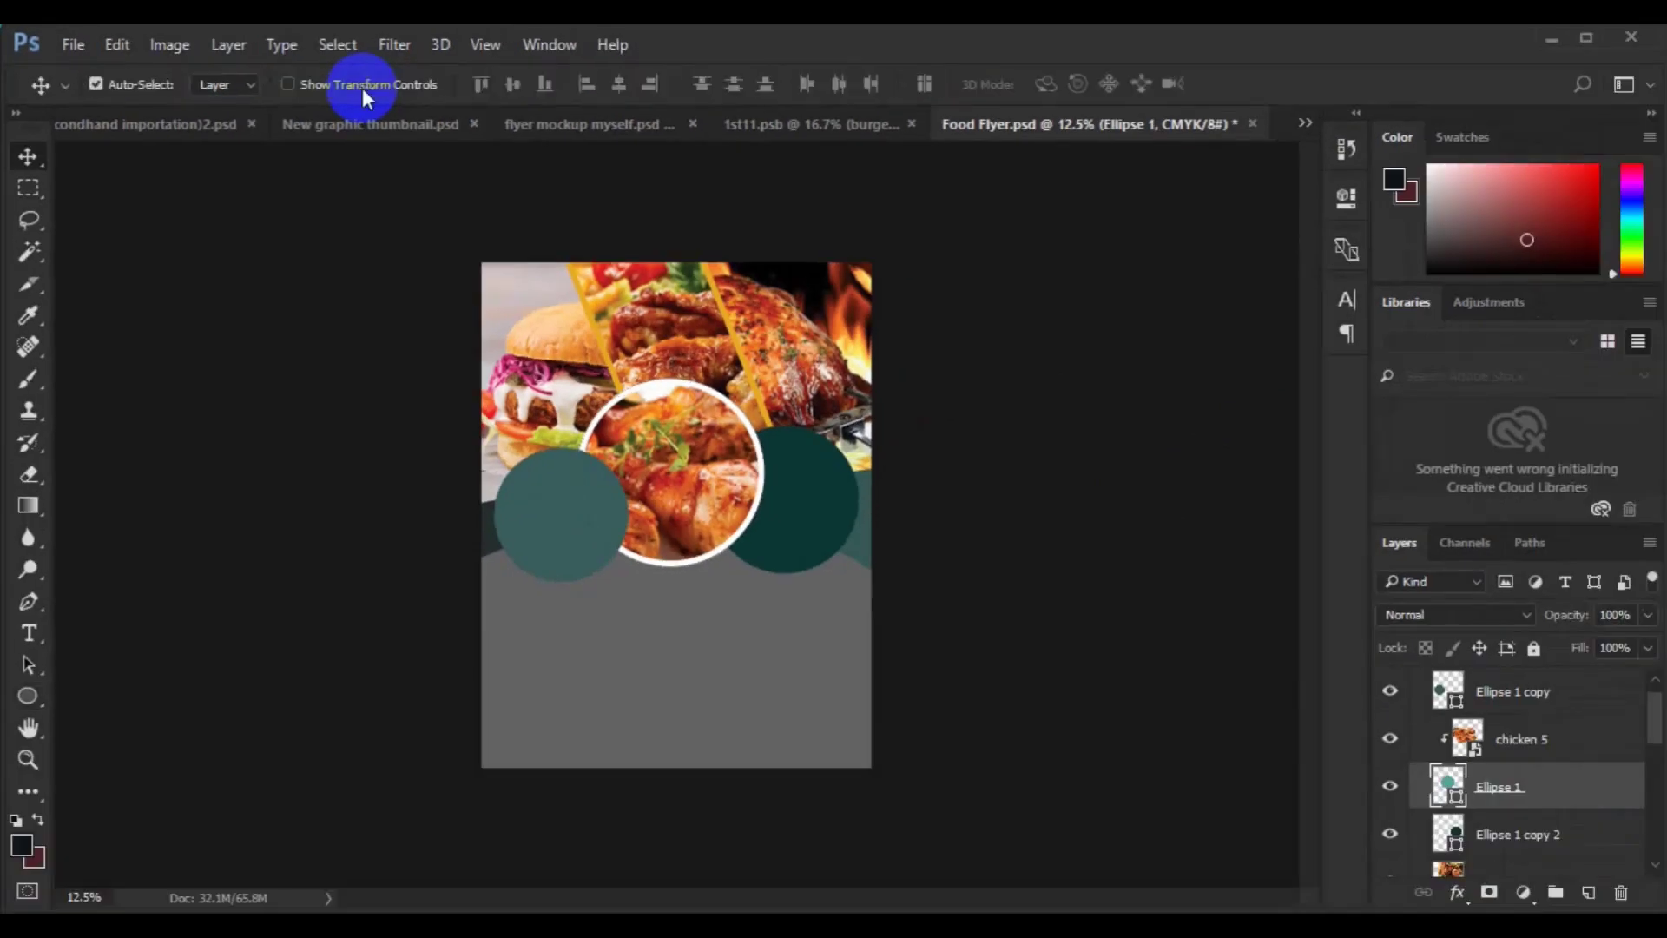
left_click(568, 515)
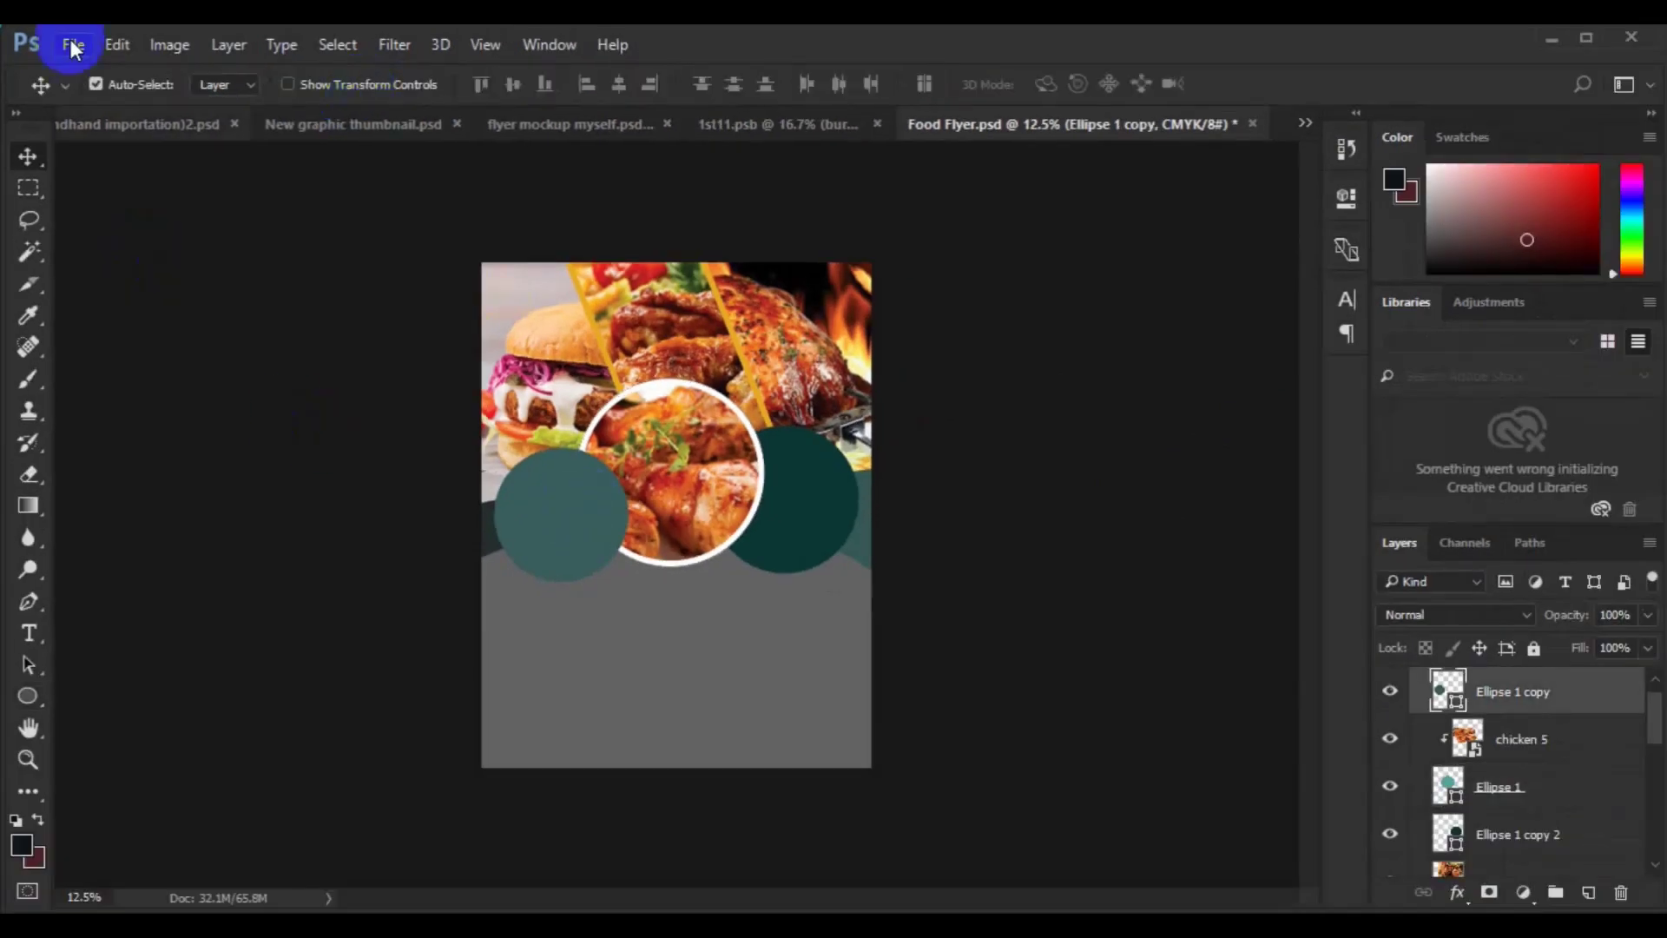
Place the chicken1 photo as an embedded image.
left_click(73, 44)
left_click(200, 506)
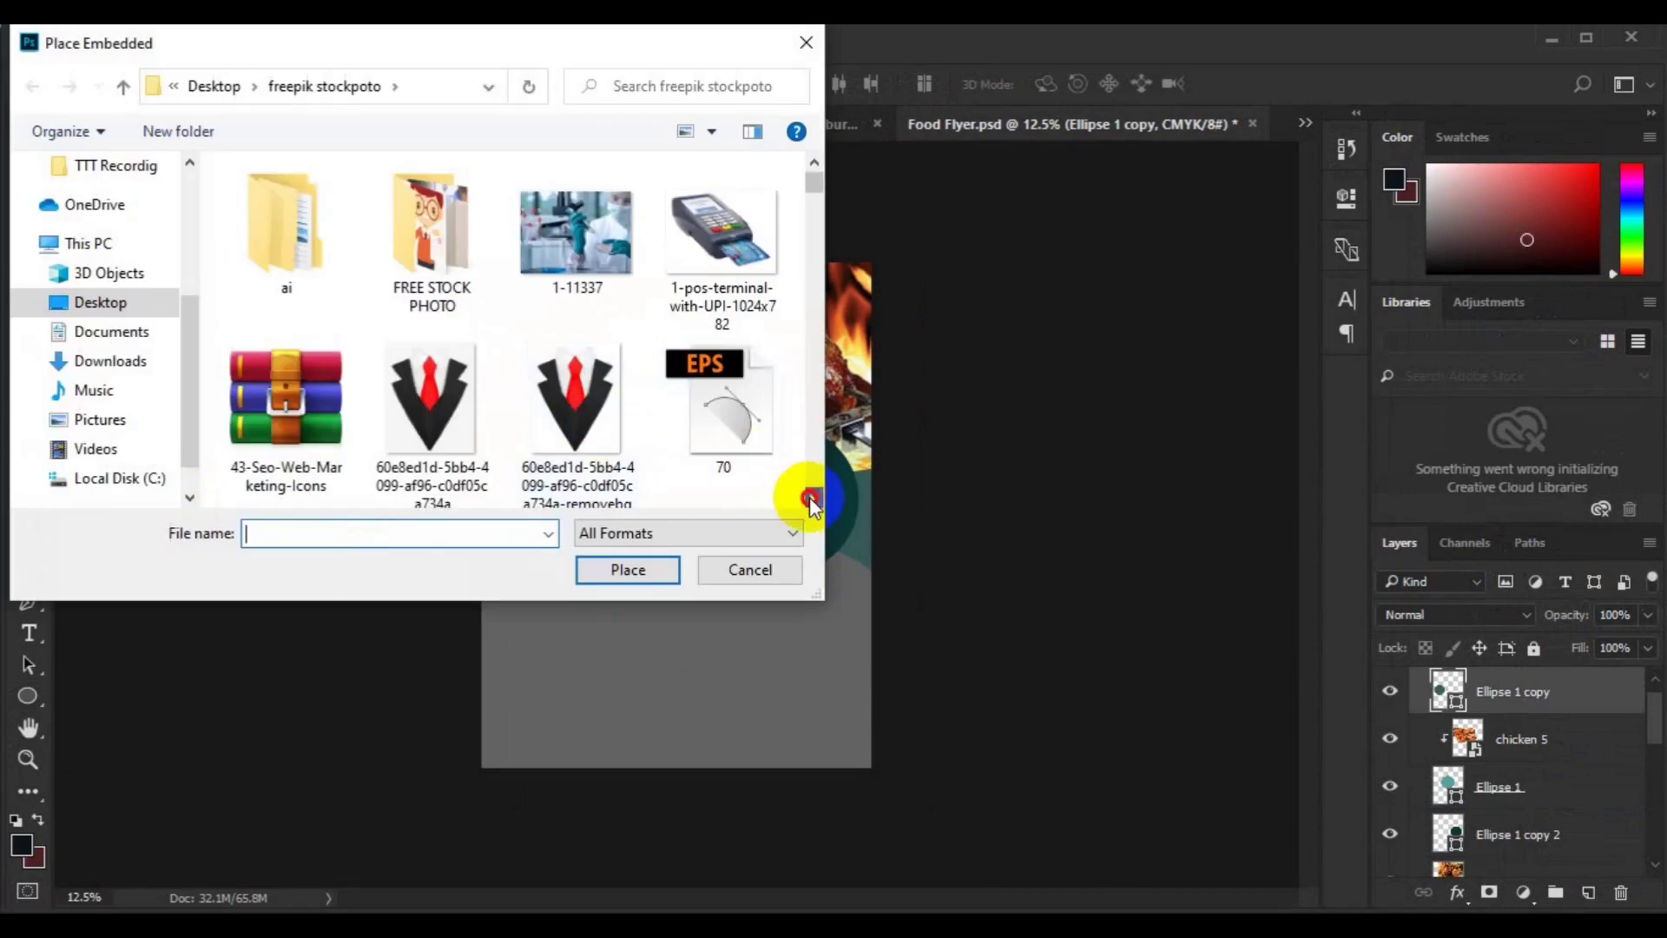
left_click(811, 497)
left_click(809, 498)
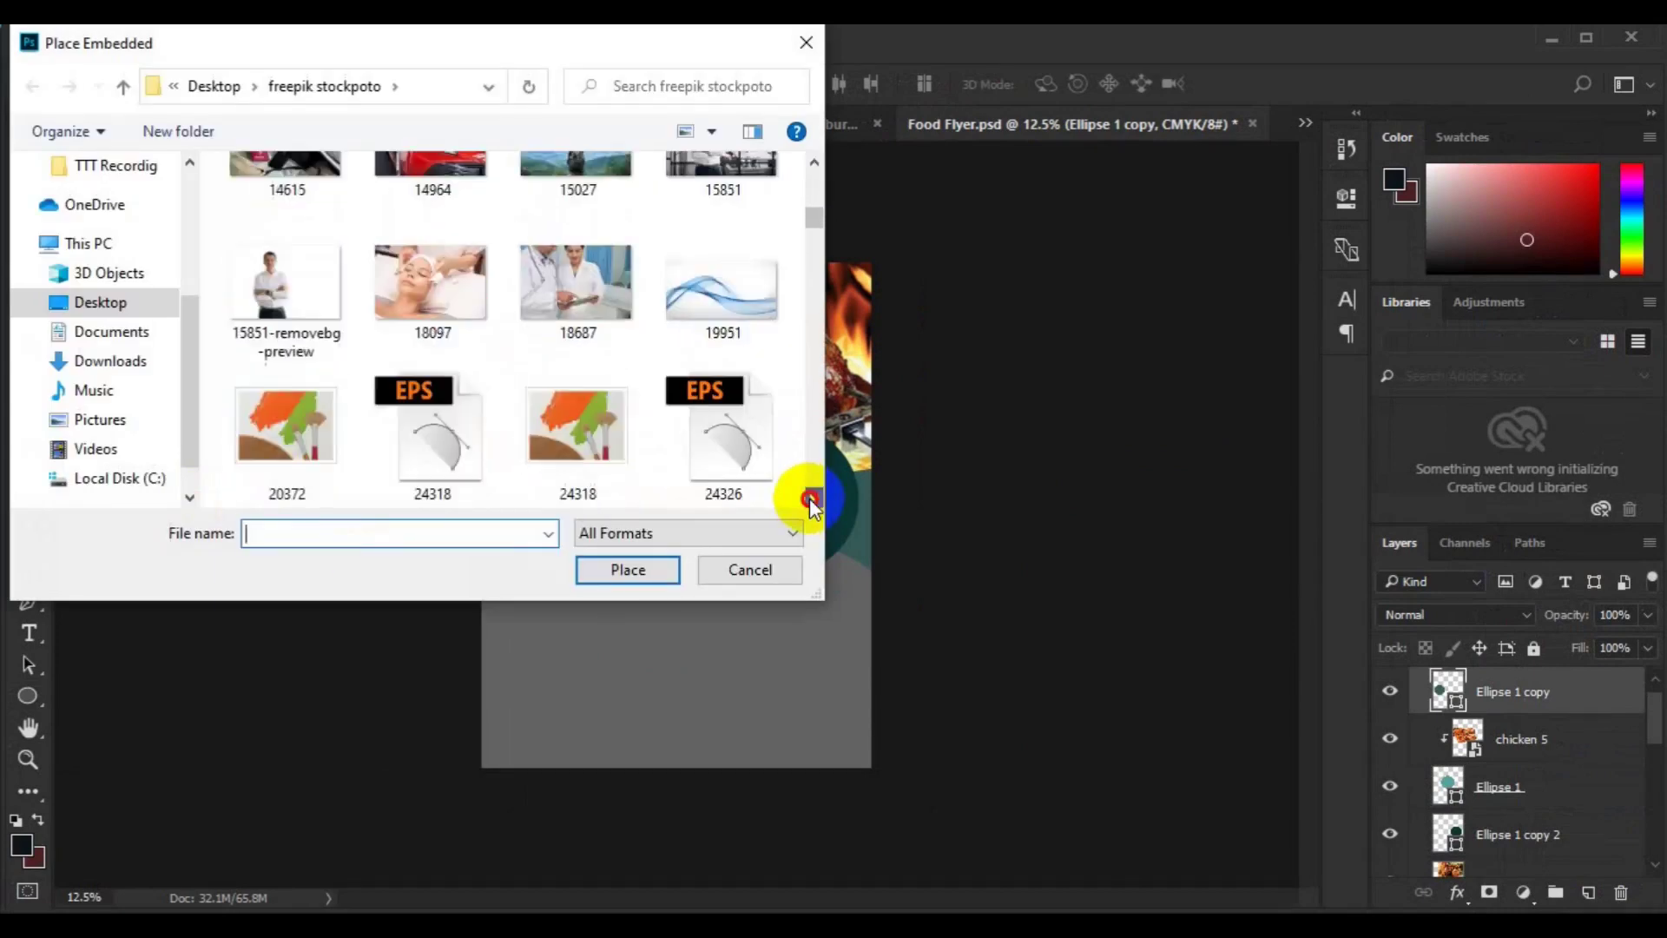
left_click(809, 498)
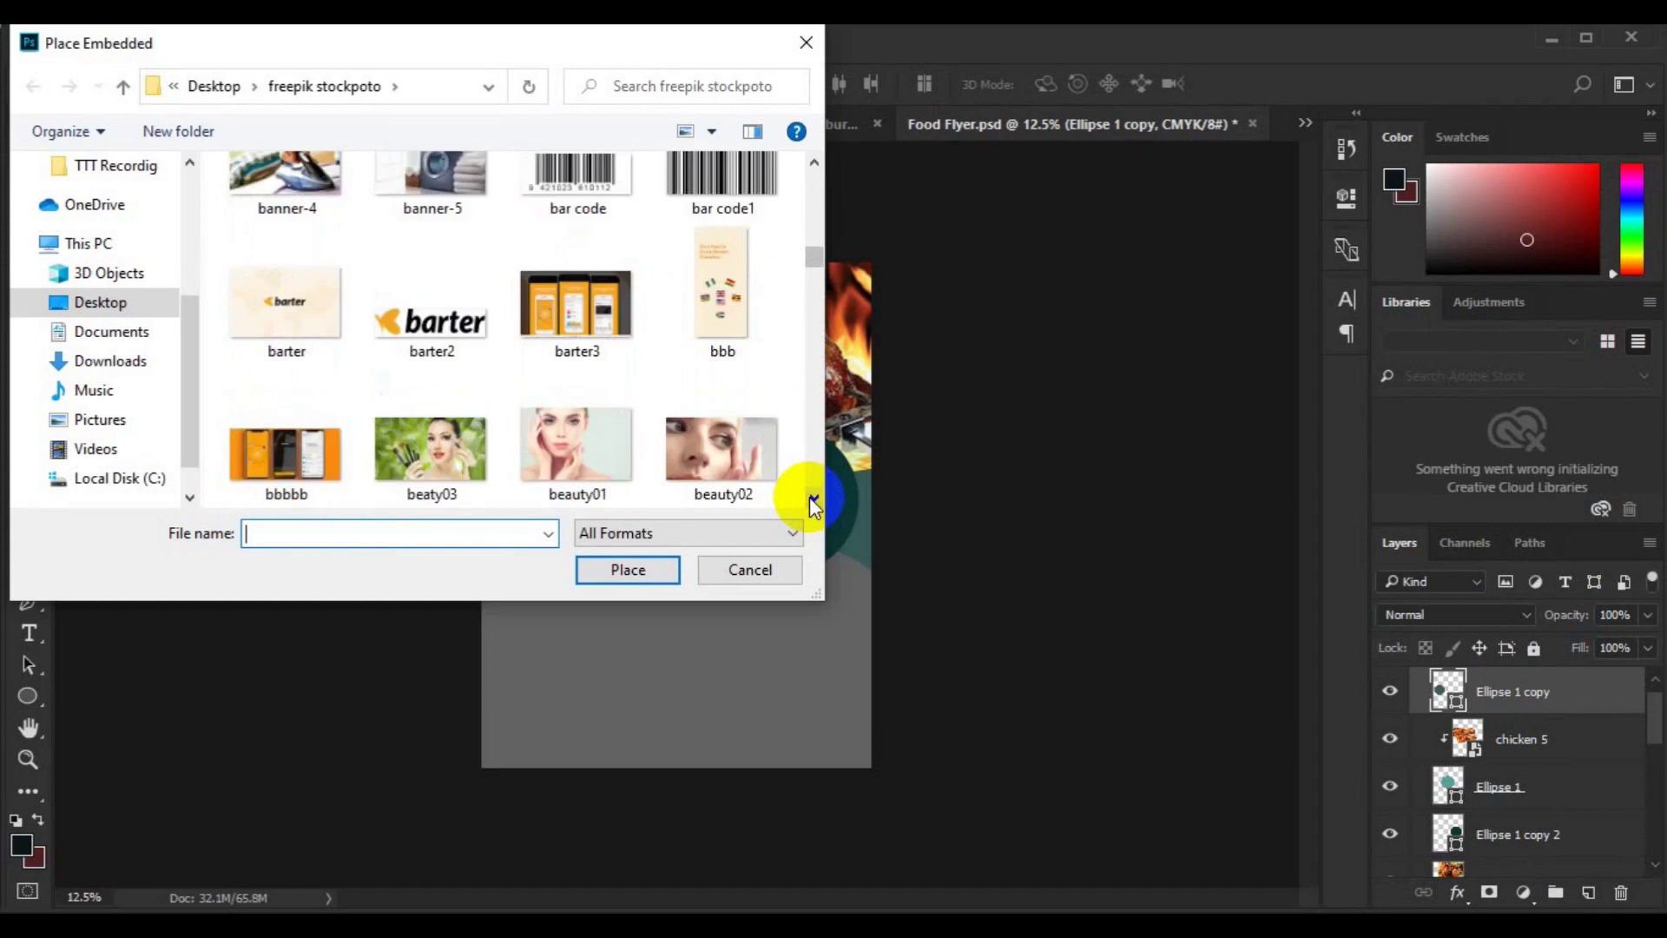
left_click(809, 497)
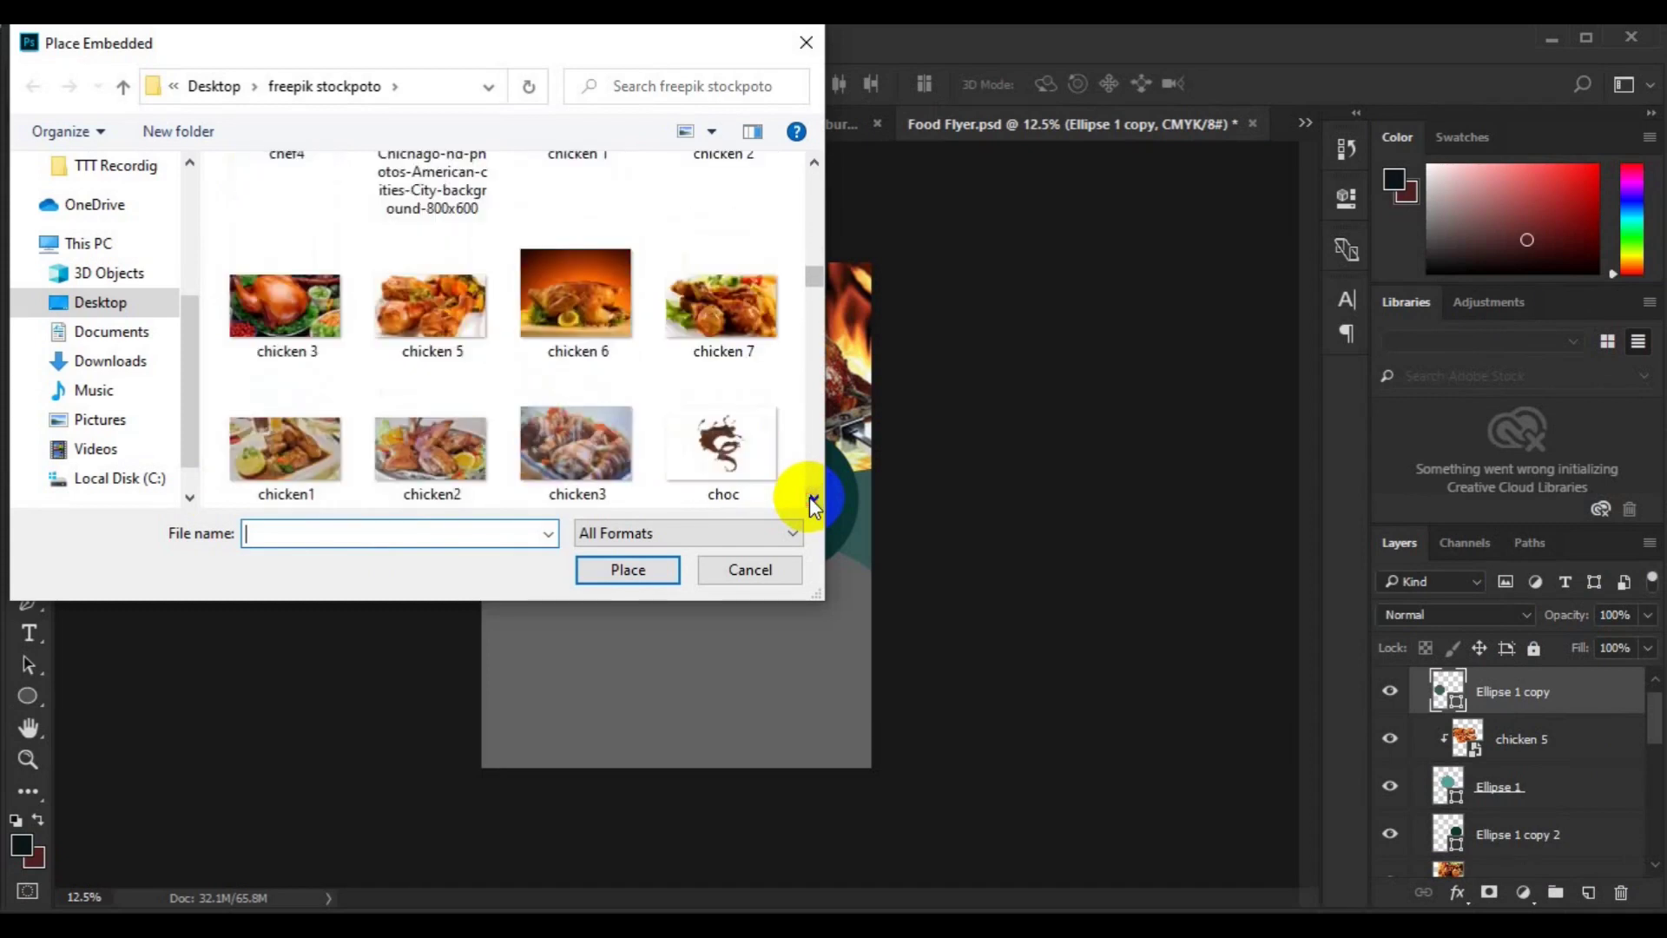
left_click(721, 299)
left_click(350, 495)
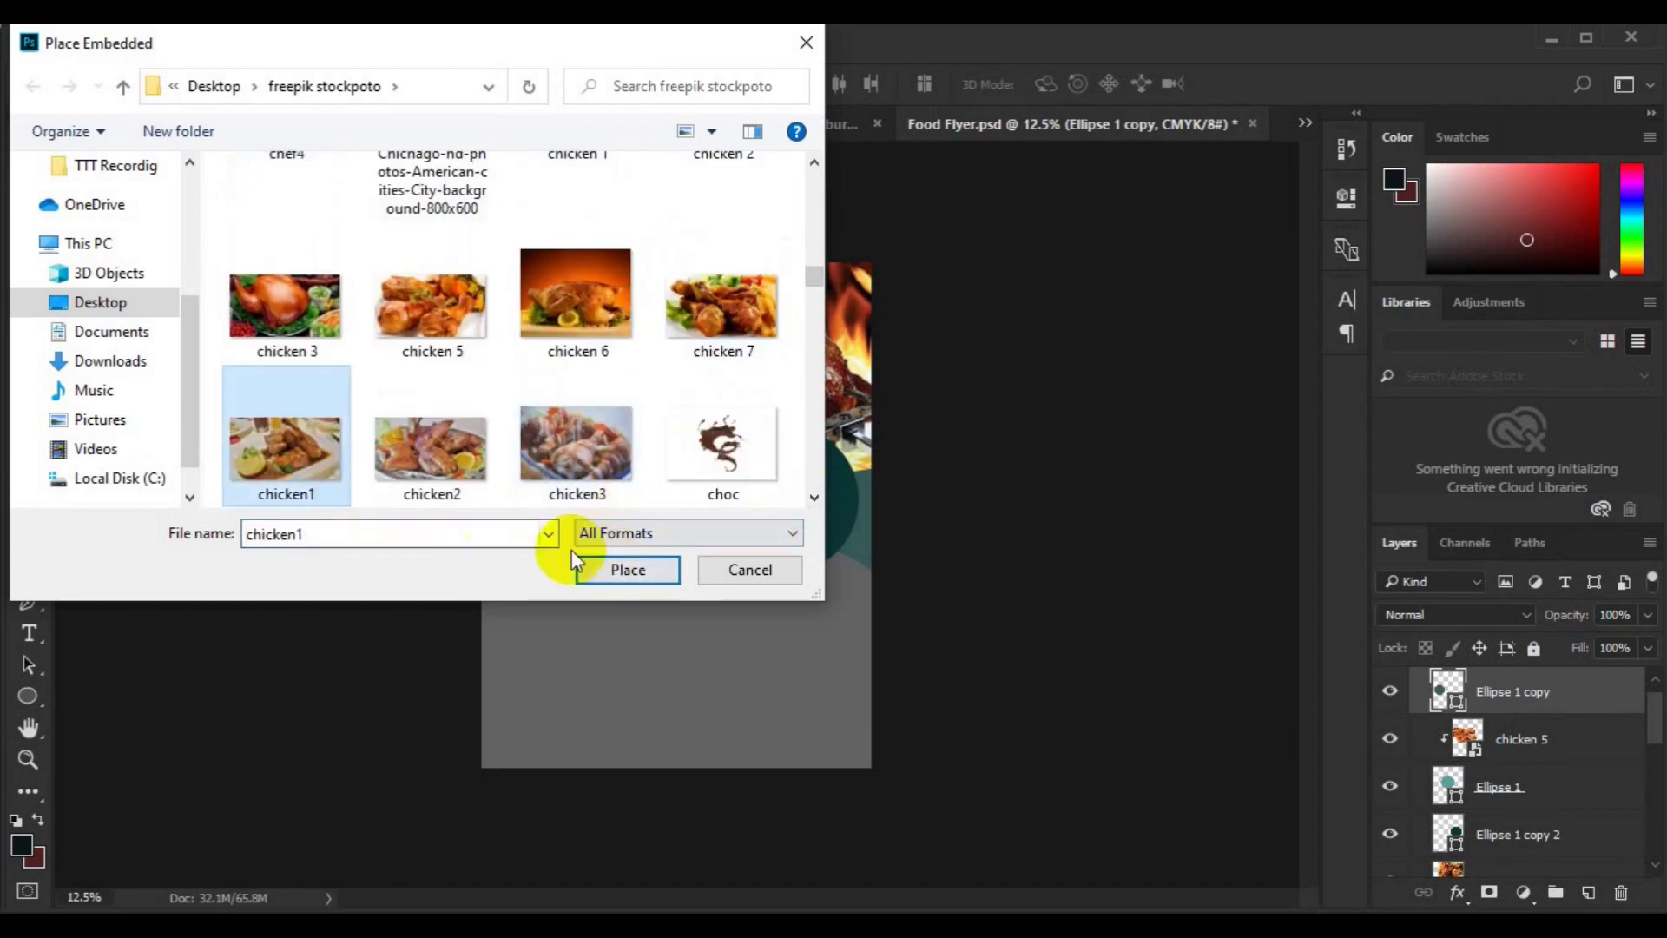
left_click(608, 570)
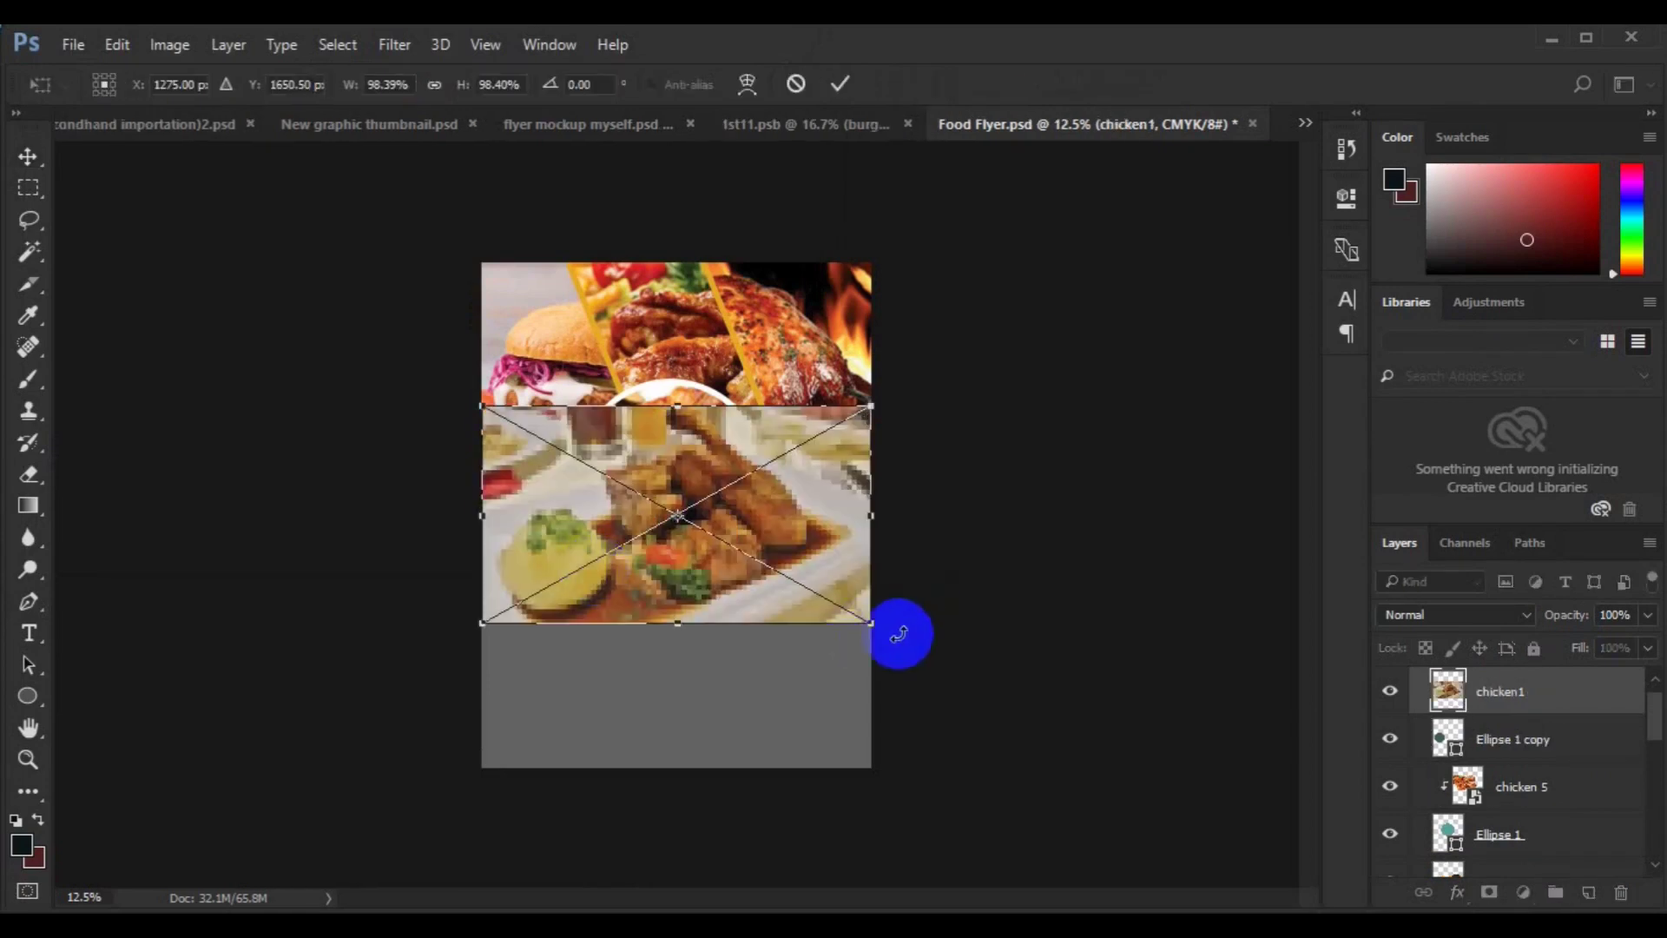
Resize chicken1 over the left circle and clip it inside that circle.
left_click_drag(870, 623, 863, 618)
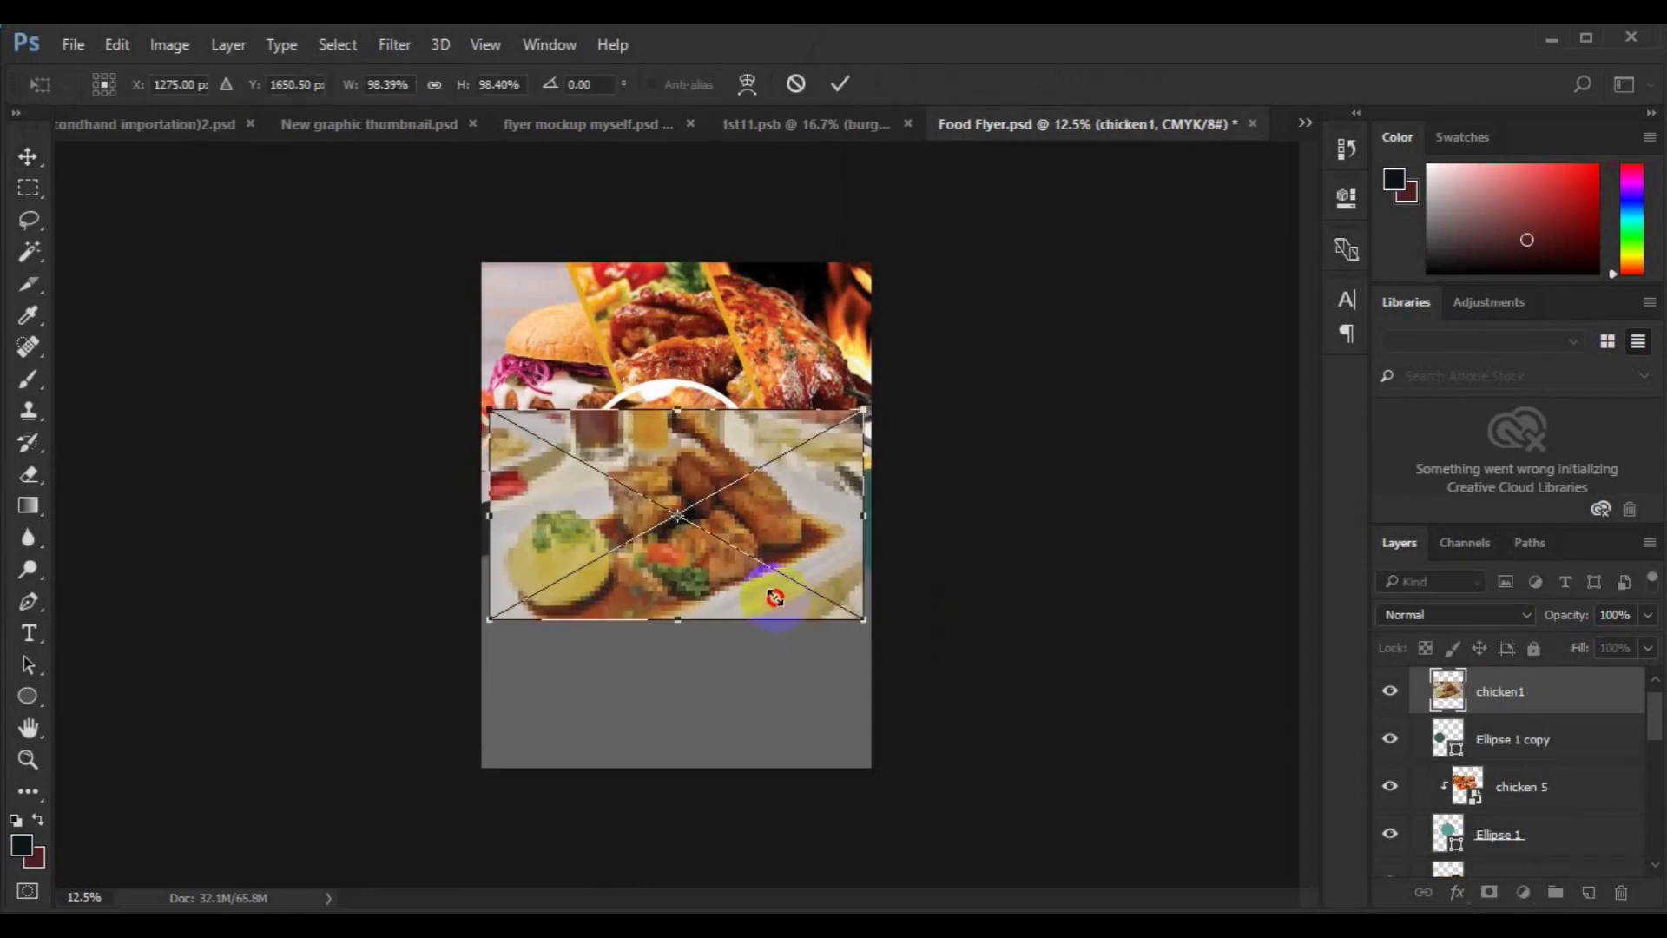
left_click_drag(760, 588, 788, 595)
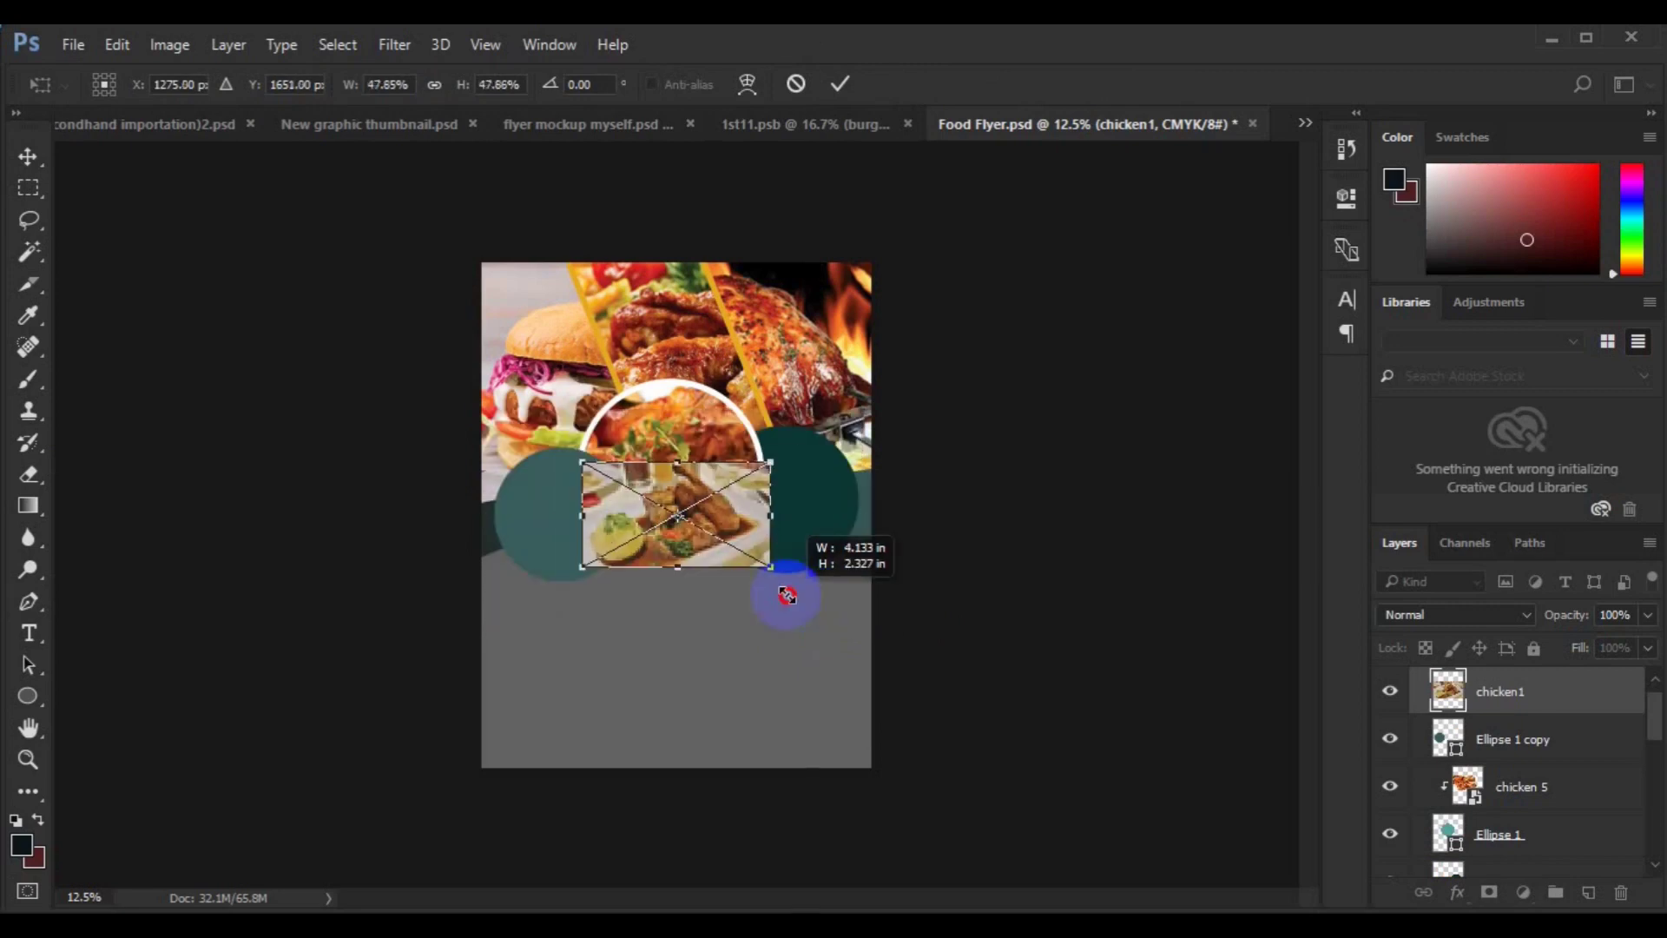
left_click_drag(792, 595, 803, 589)
mouse_move(678, 556)
left_mouse_down()
mouse_move(583, 560)
mouse_move(611, 566)
left_mouse_up()
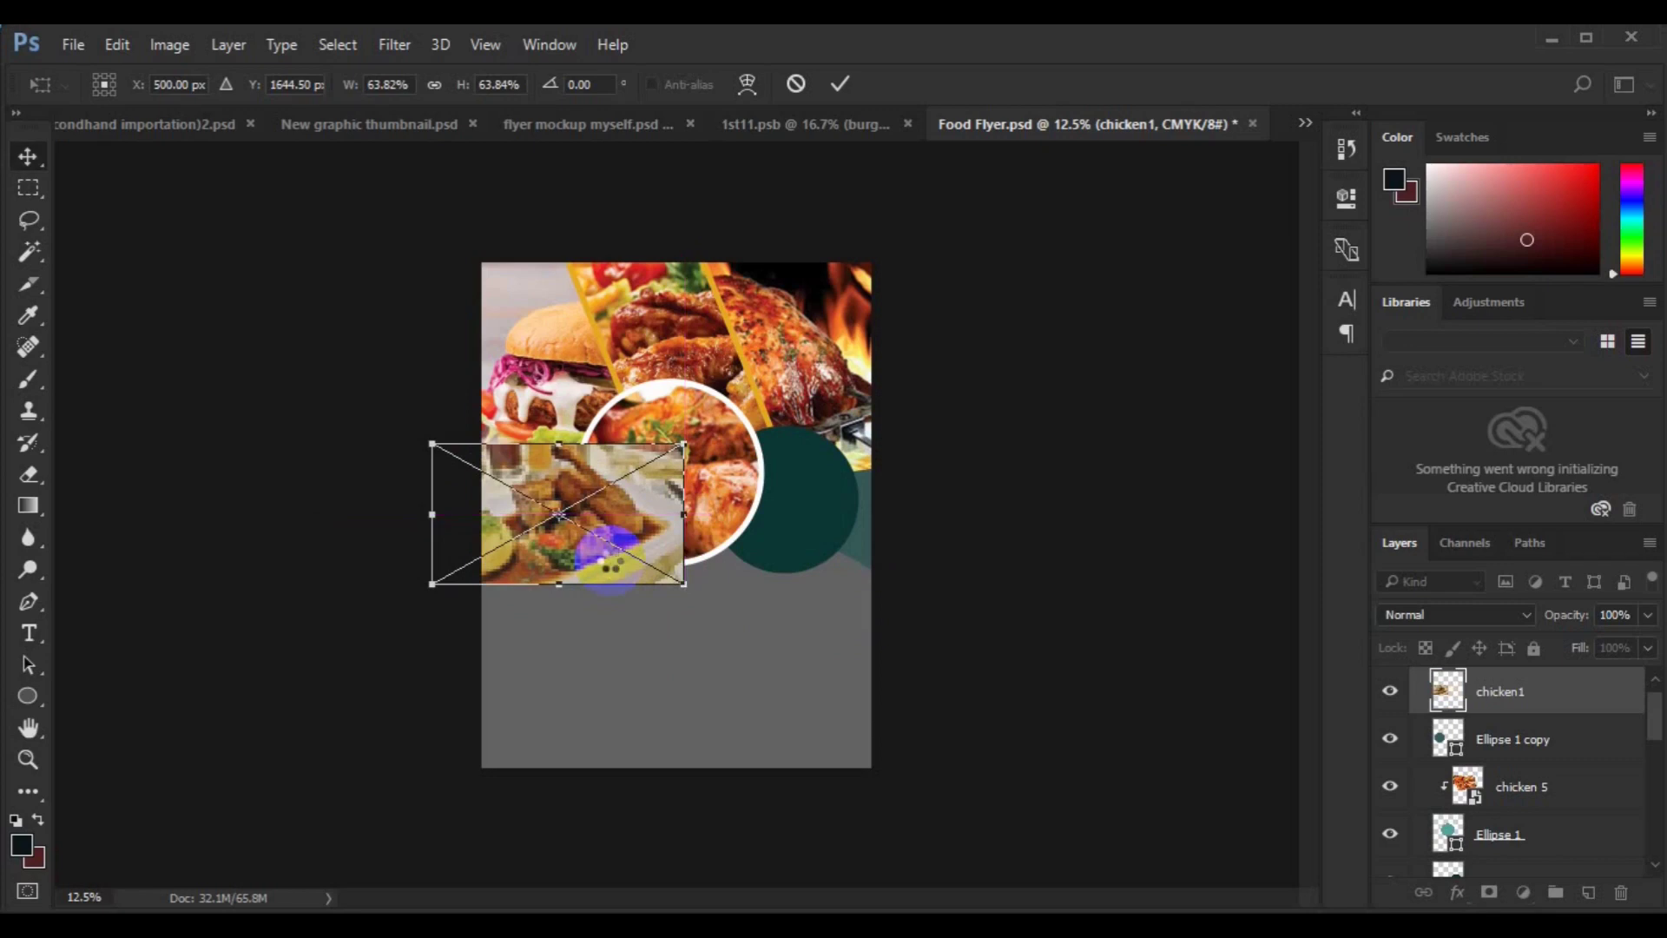
double_click(608, 559)
left_click(1486, 700)
right_click(1495, 709)
left_click(1119, 668)
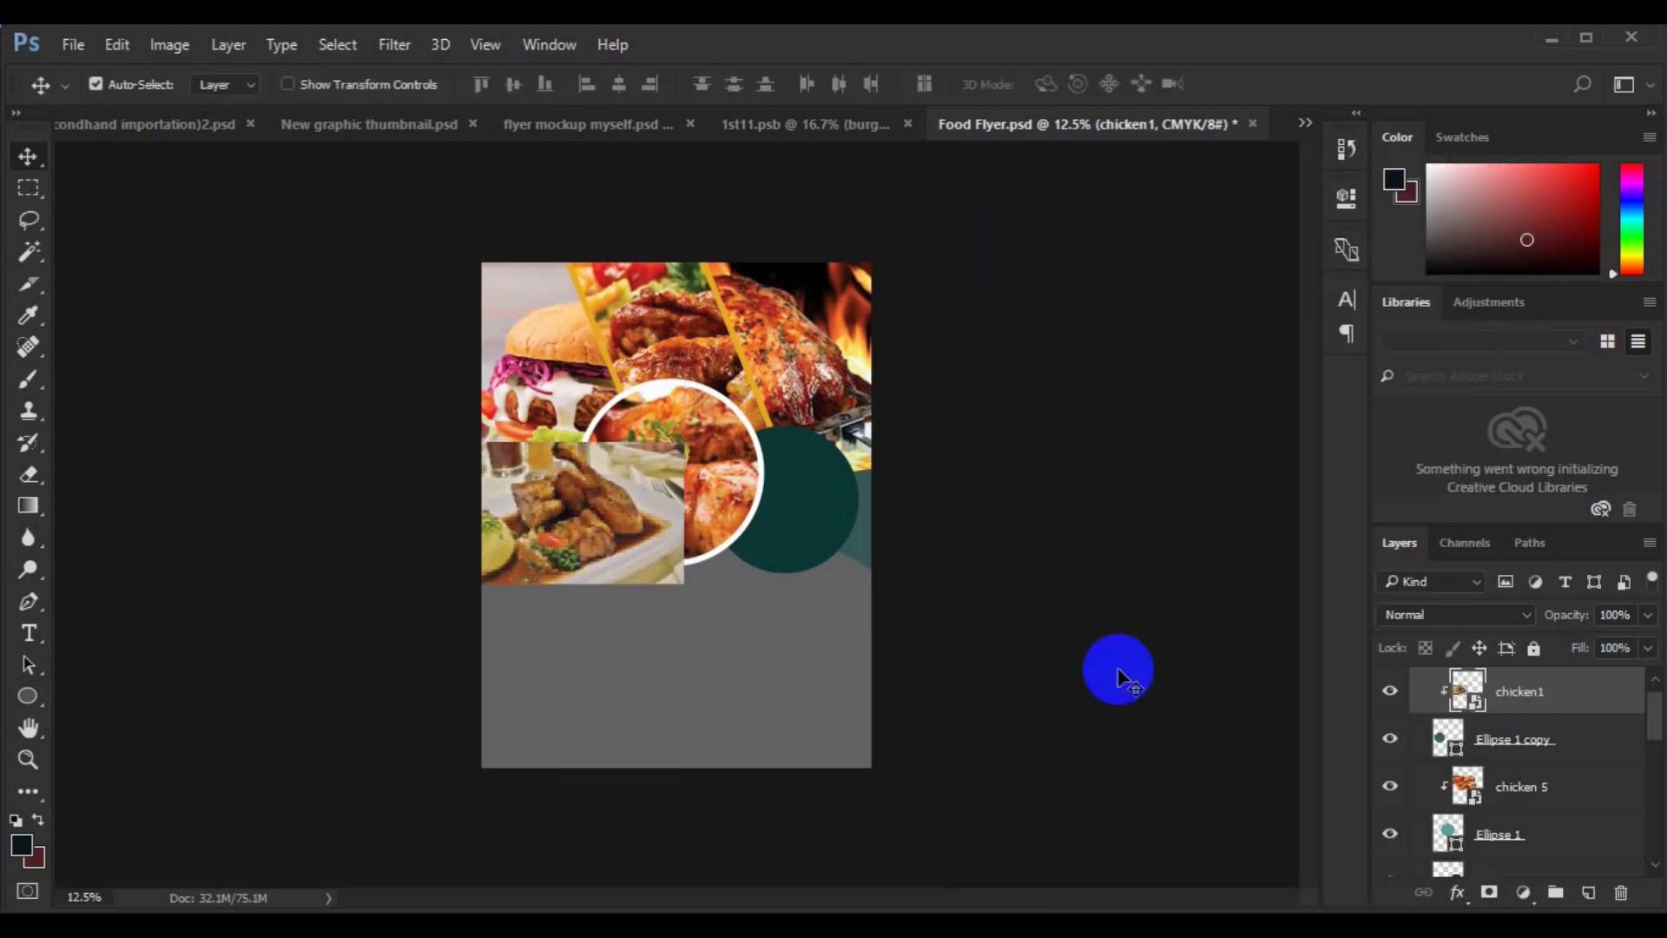
Give the left circle (Ellipse 1 copy) a white 40 px stroke.
left_click(1482, 752)
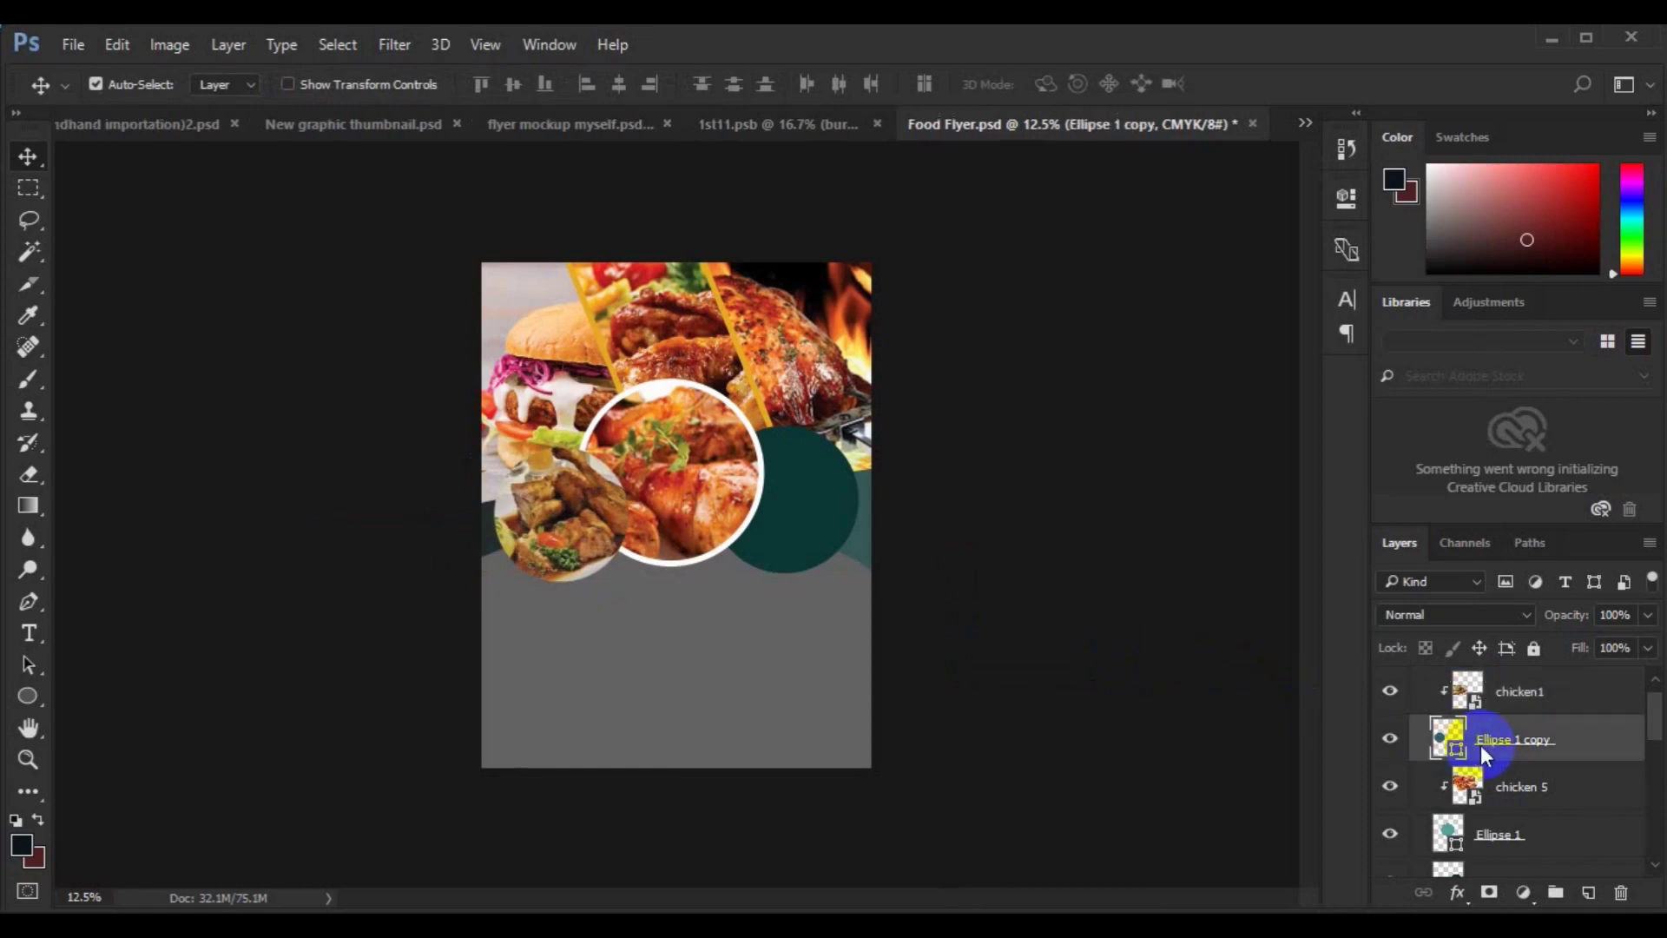
left_click(29, 696)
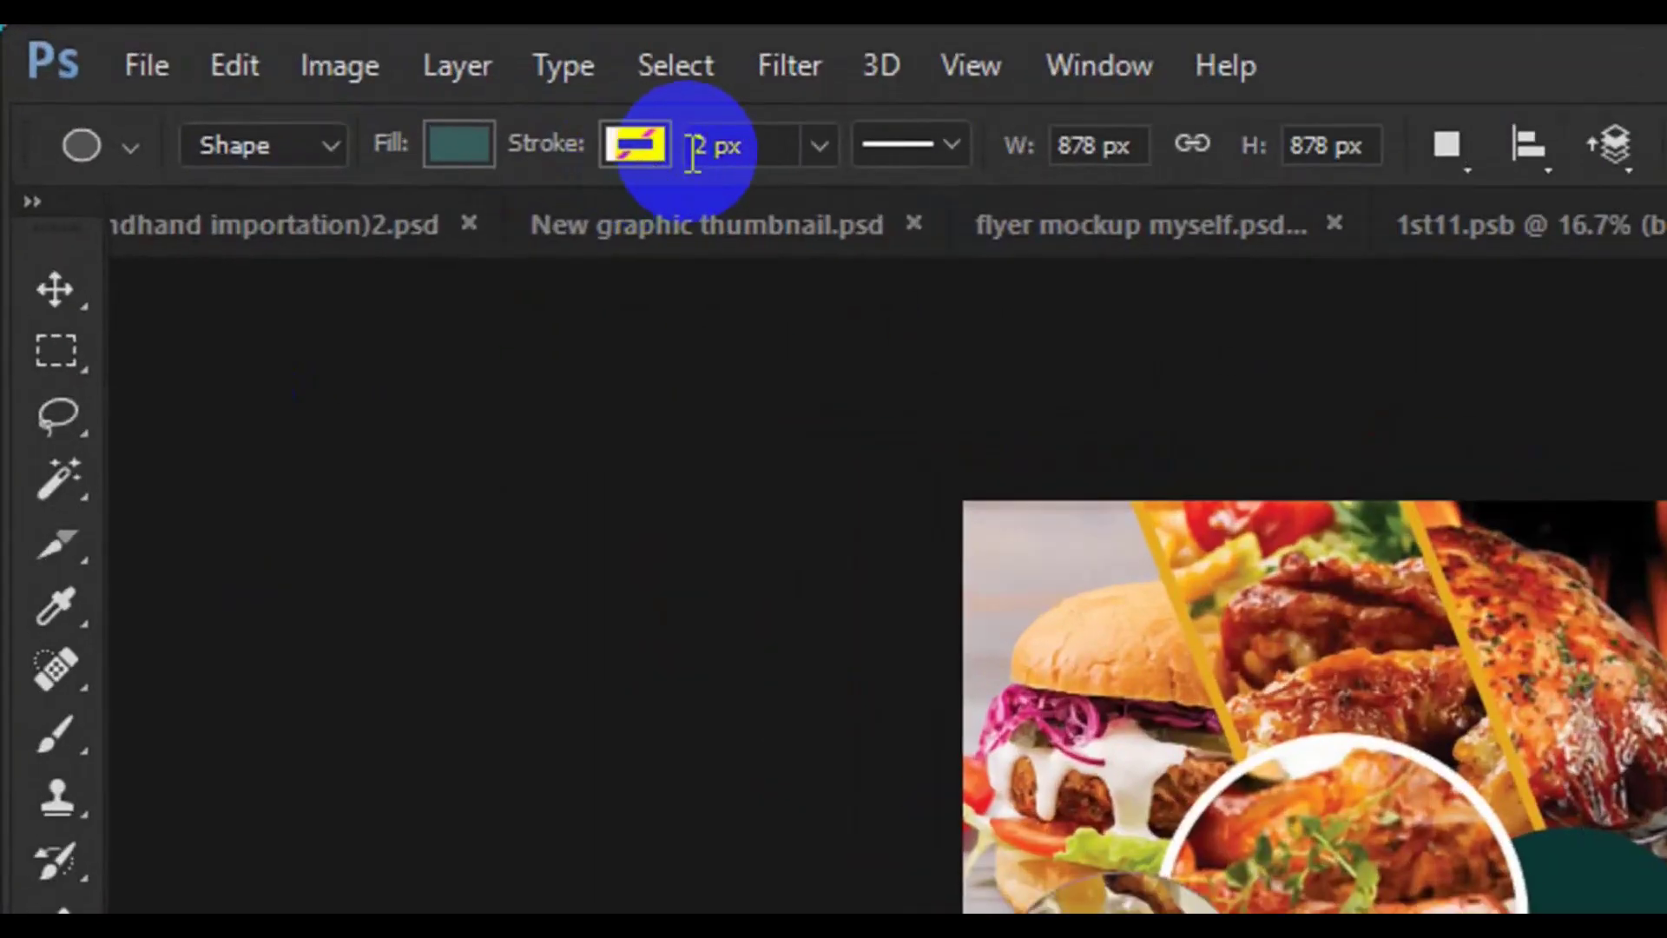
left_click(695, 147)
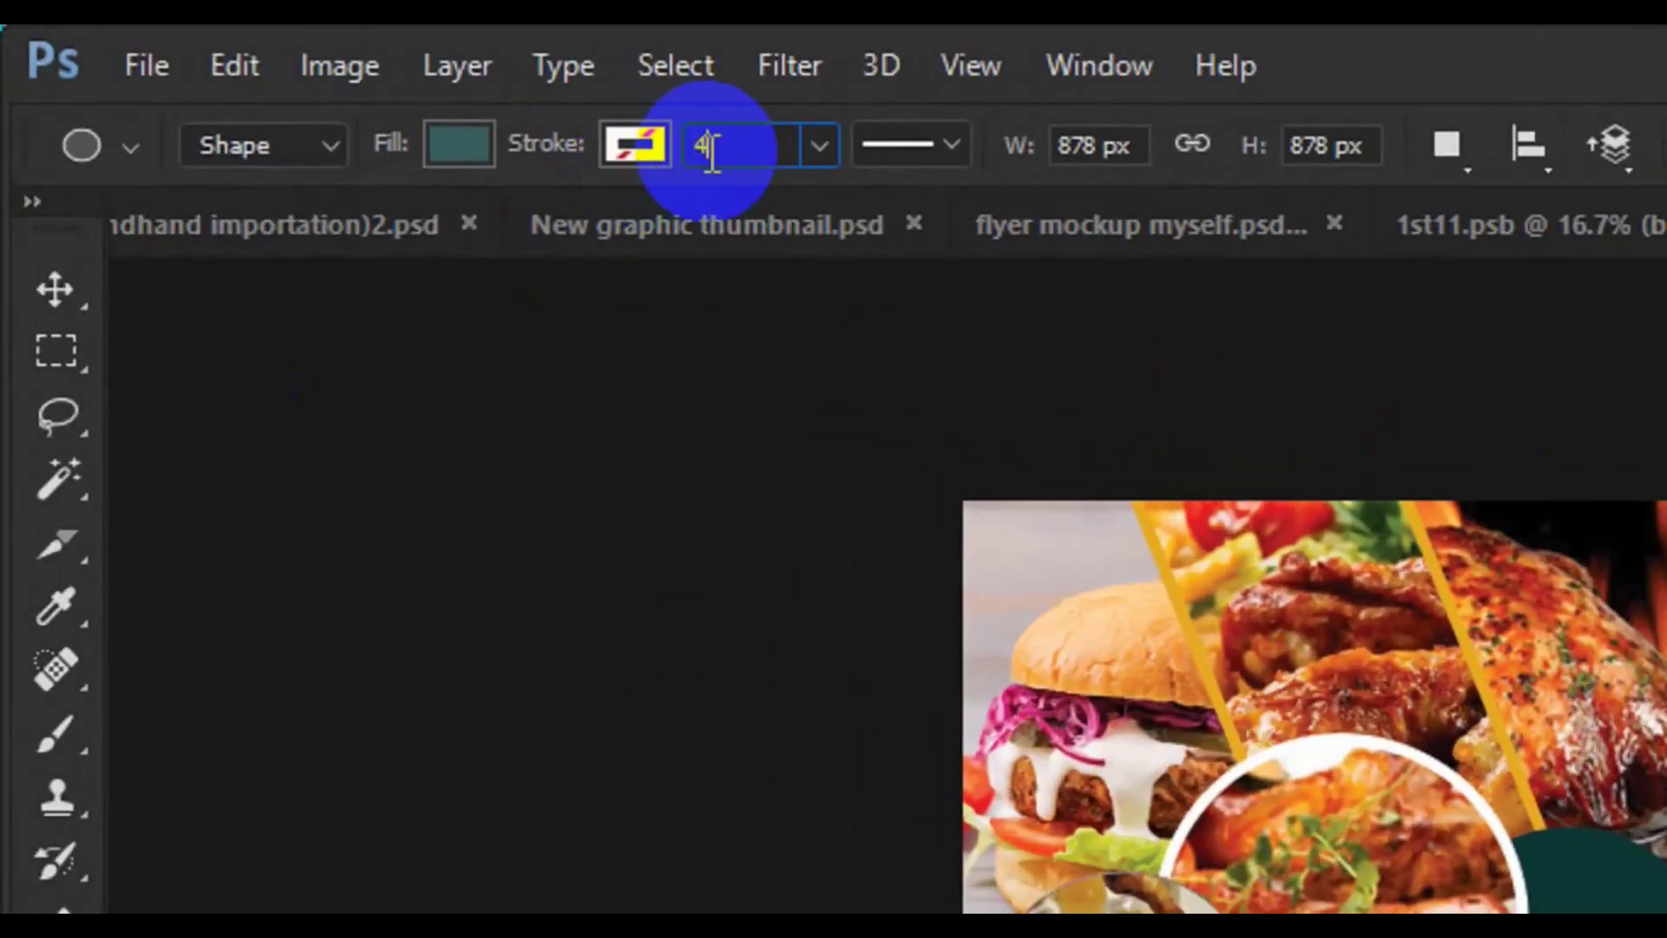
type("2")
left_click(635, 145)
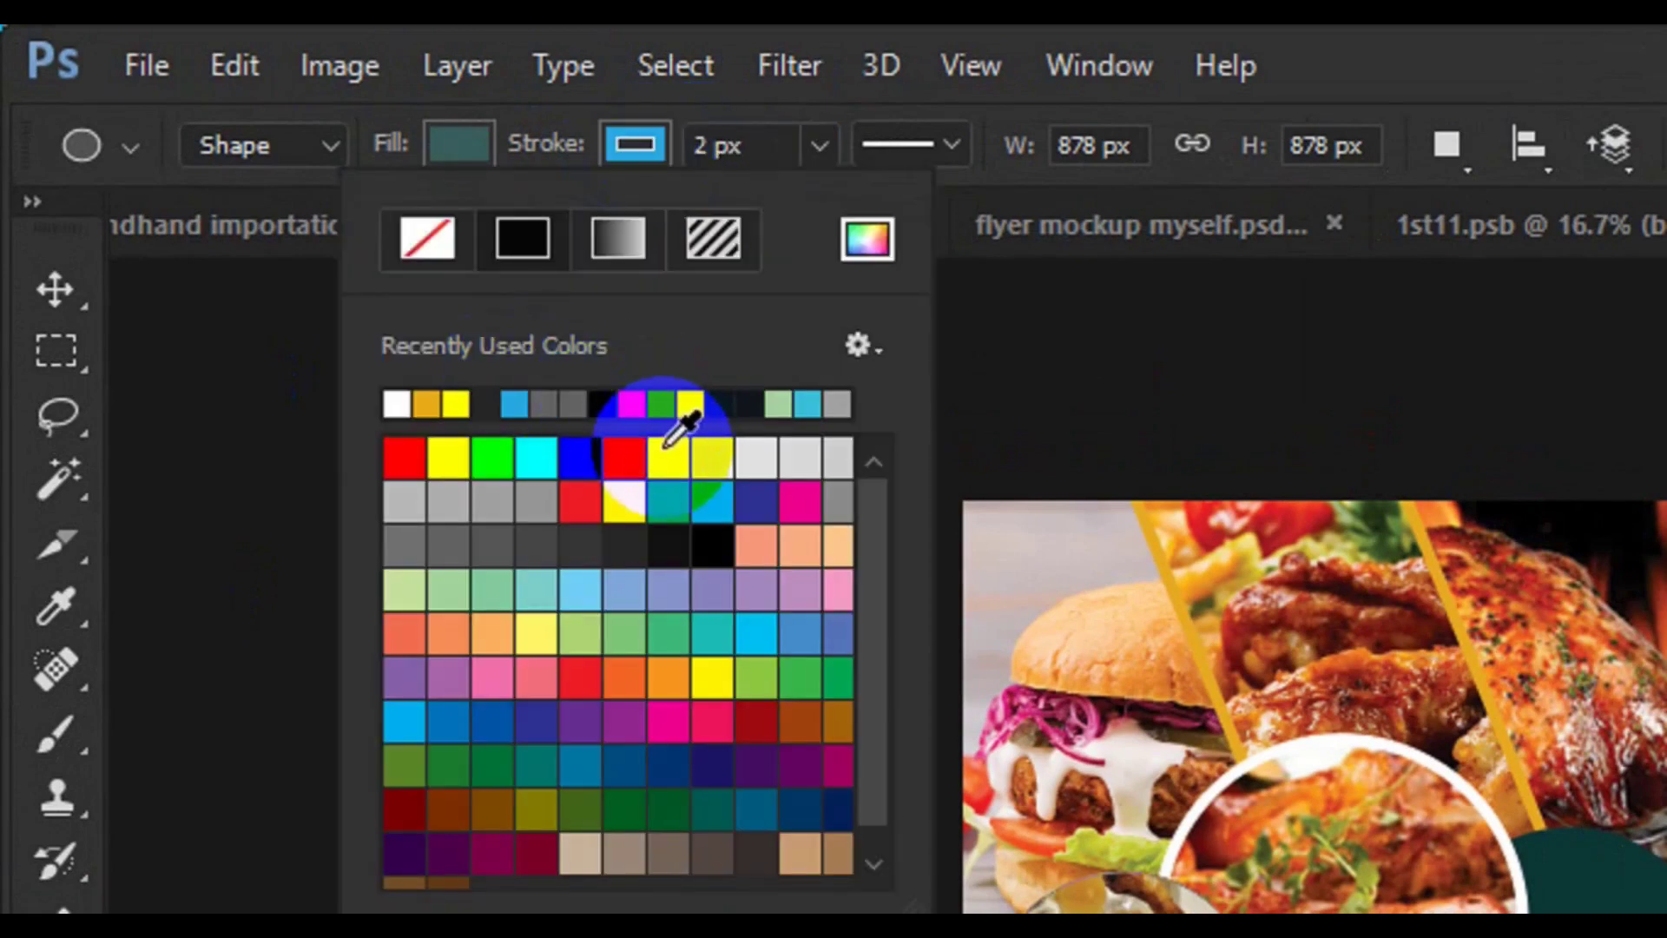
left_click(662, 451)
left_click(724, 132)
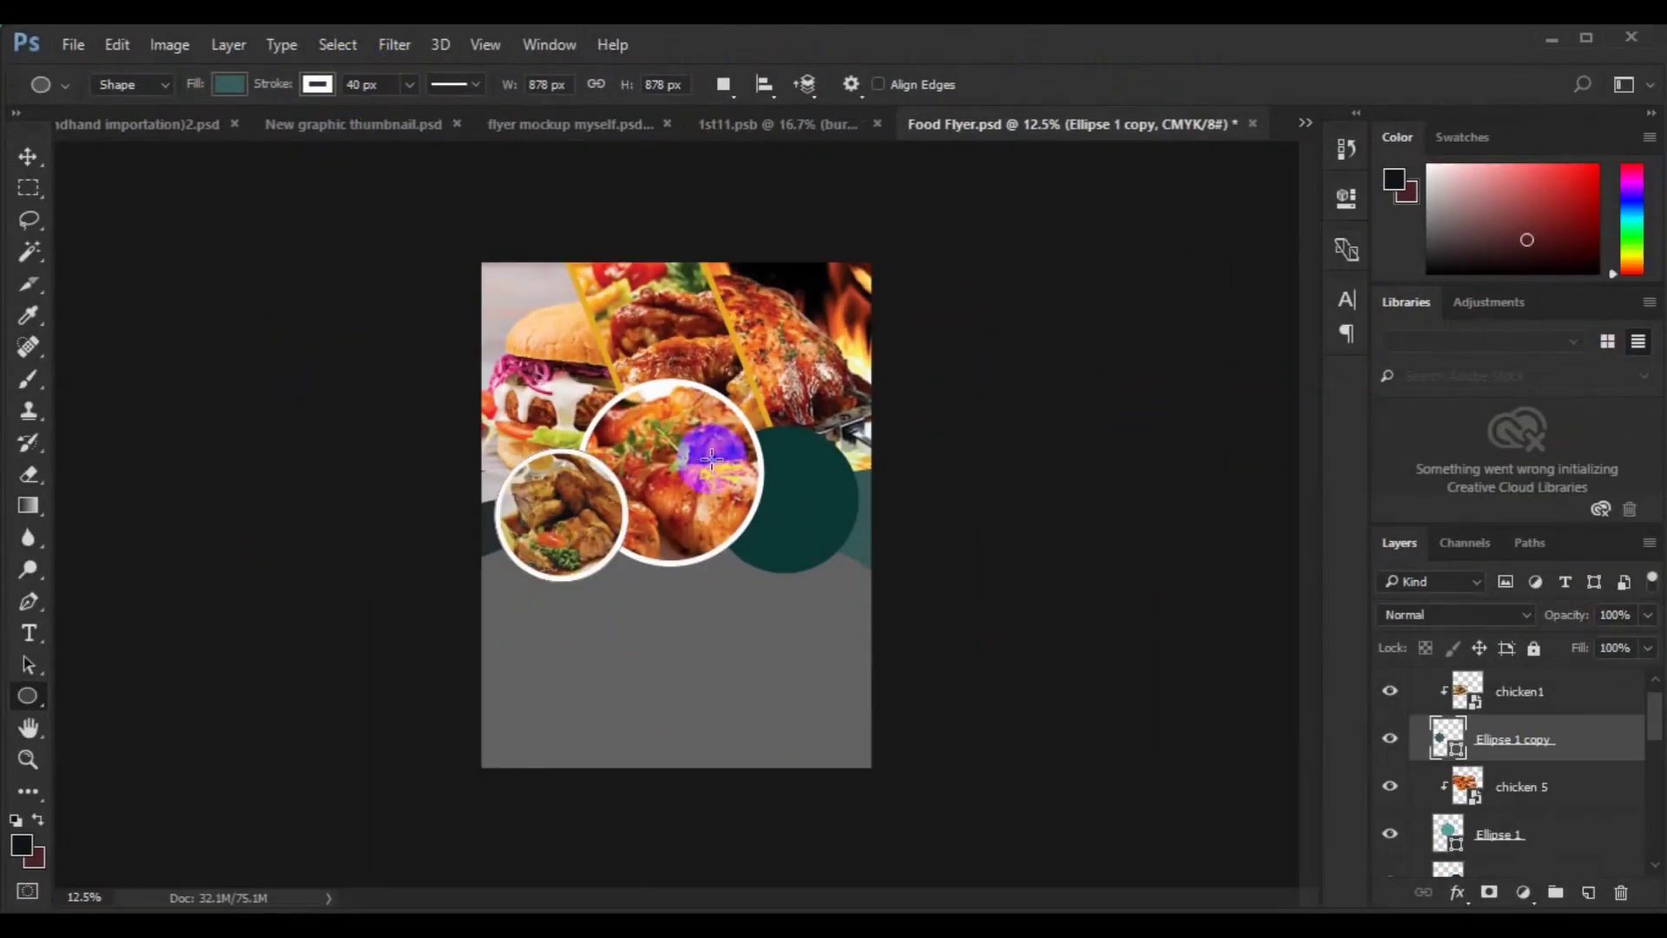
Give the dark teal right circle (Ellipse 1 copy 2) the same white 40 px stroke.
key("v")
left_click(789, 504)
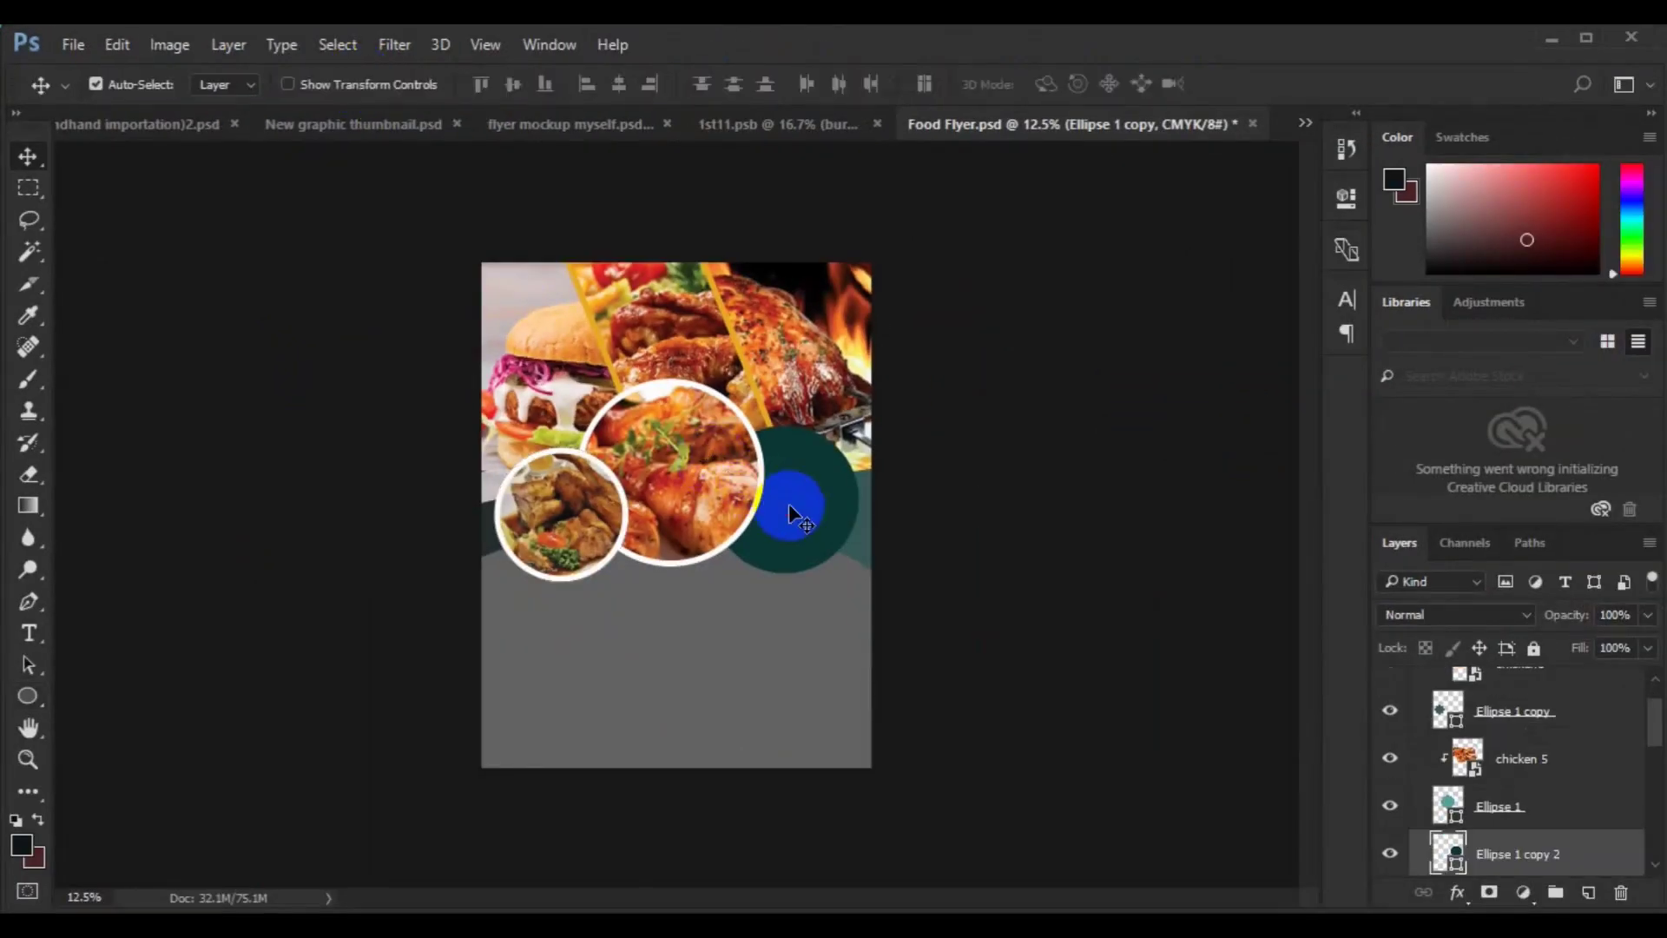
left_click(34, 692)
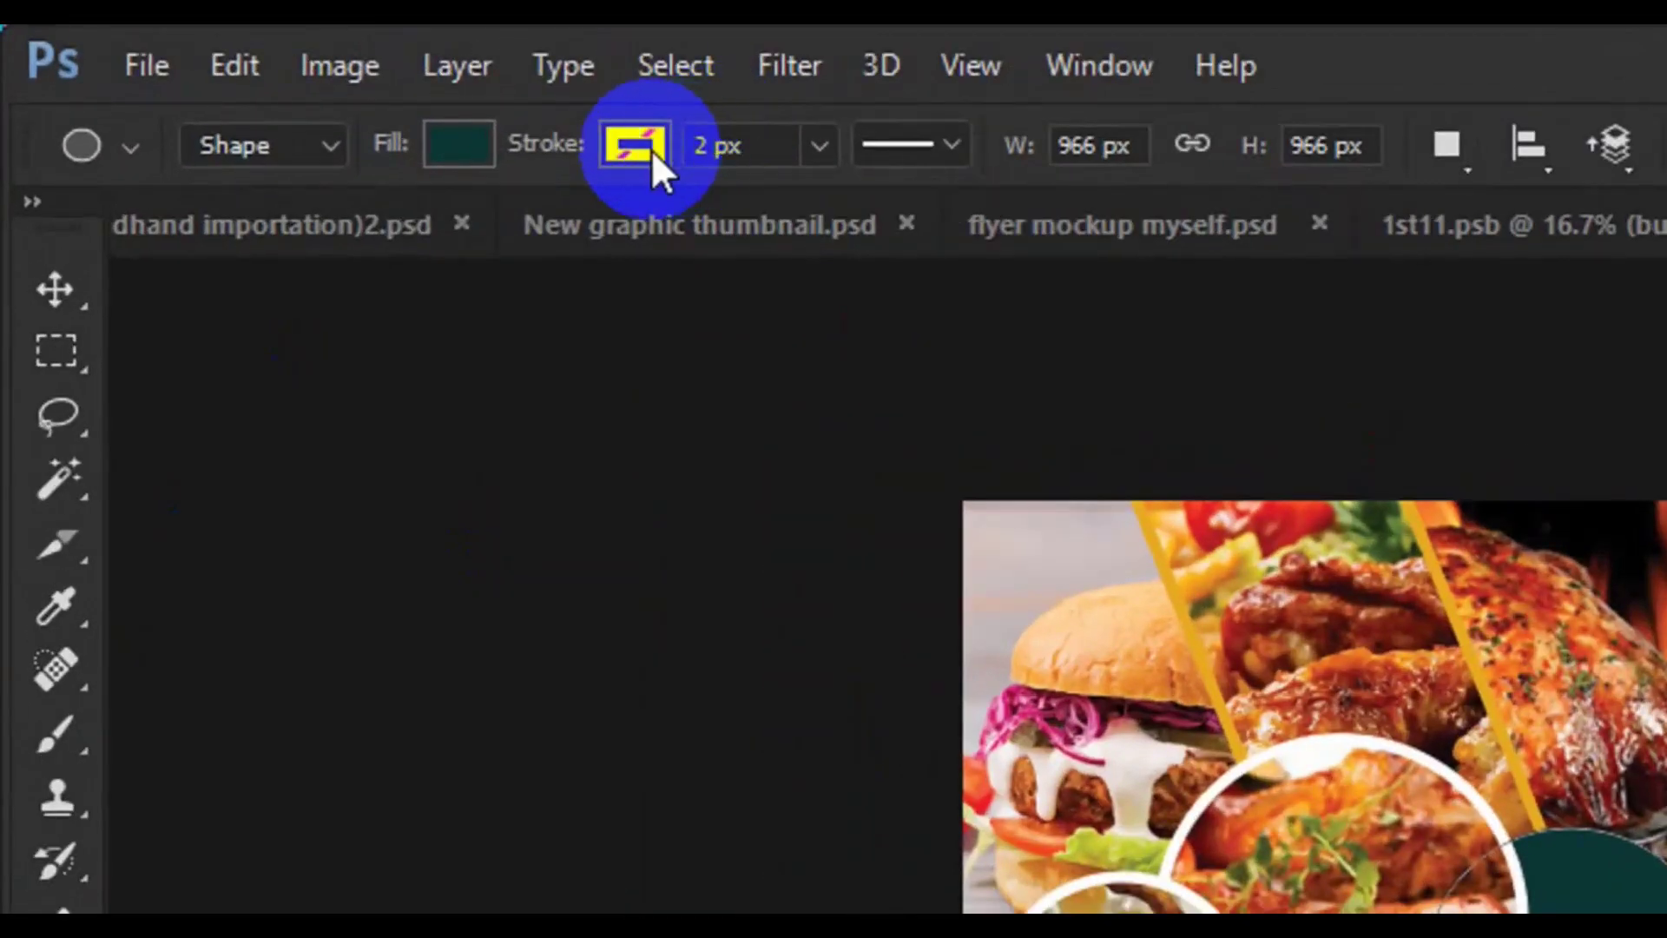
left_click(317, 84)
left_click(660, 461)
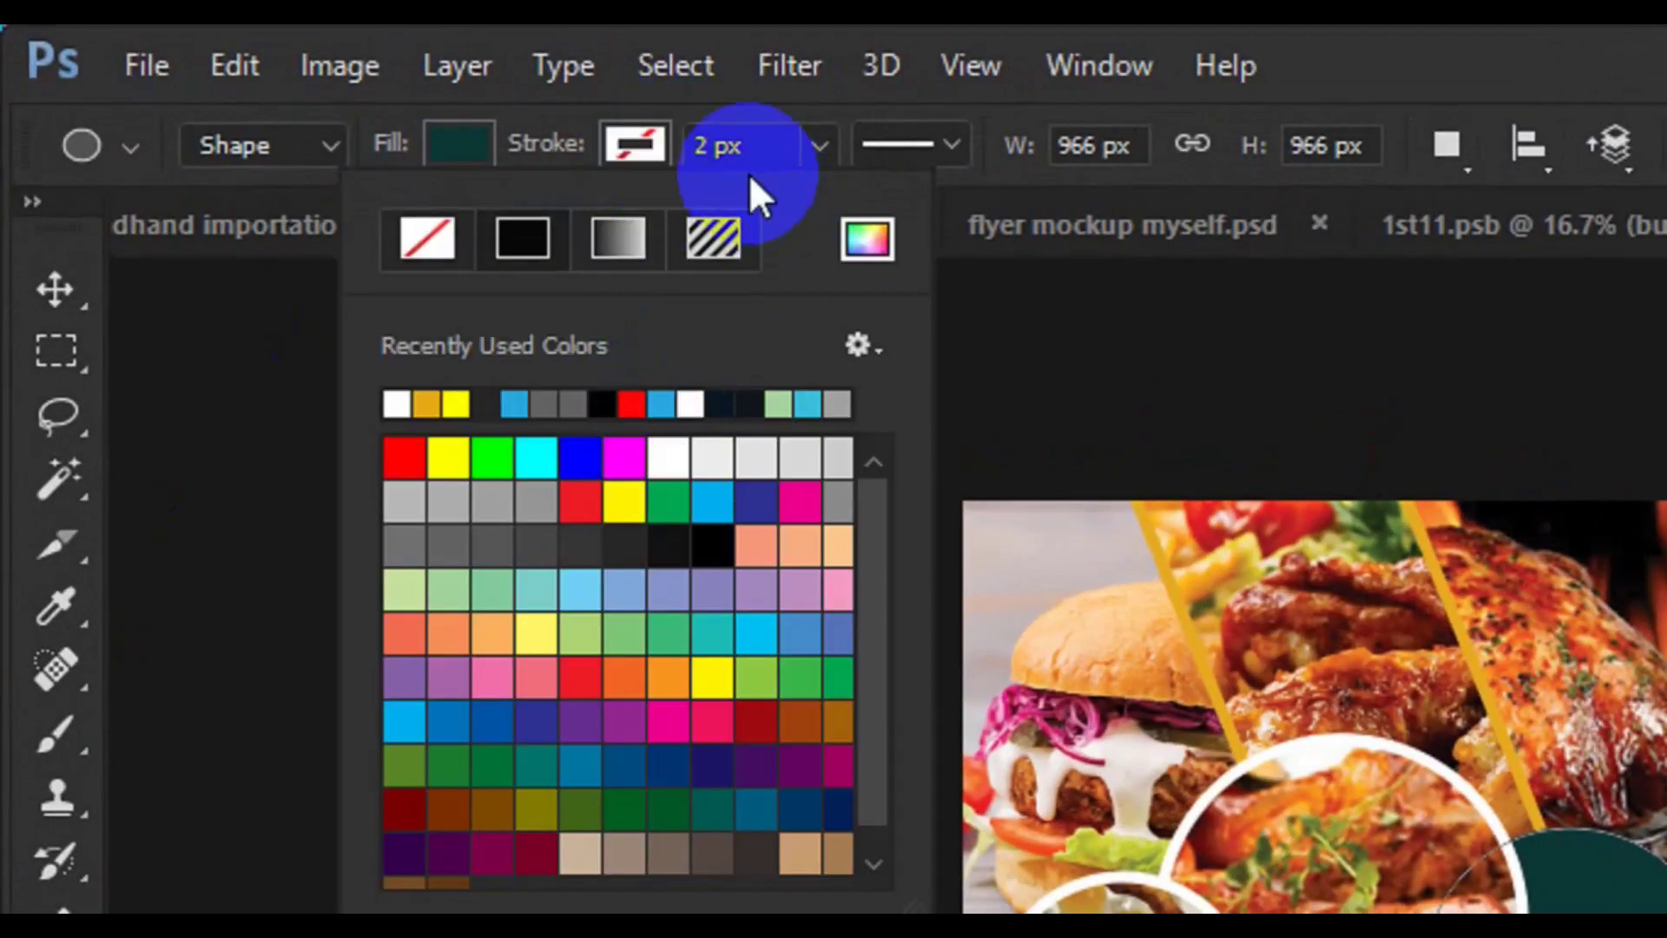
left_click(731, 149)
left_click(734, 157)
type("4")
key("Return")
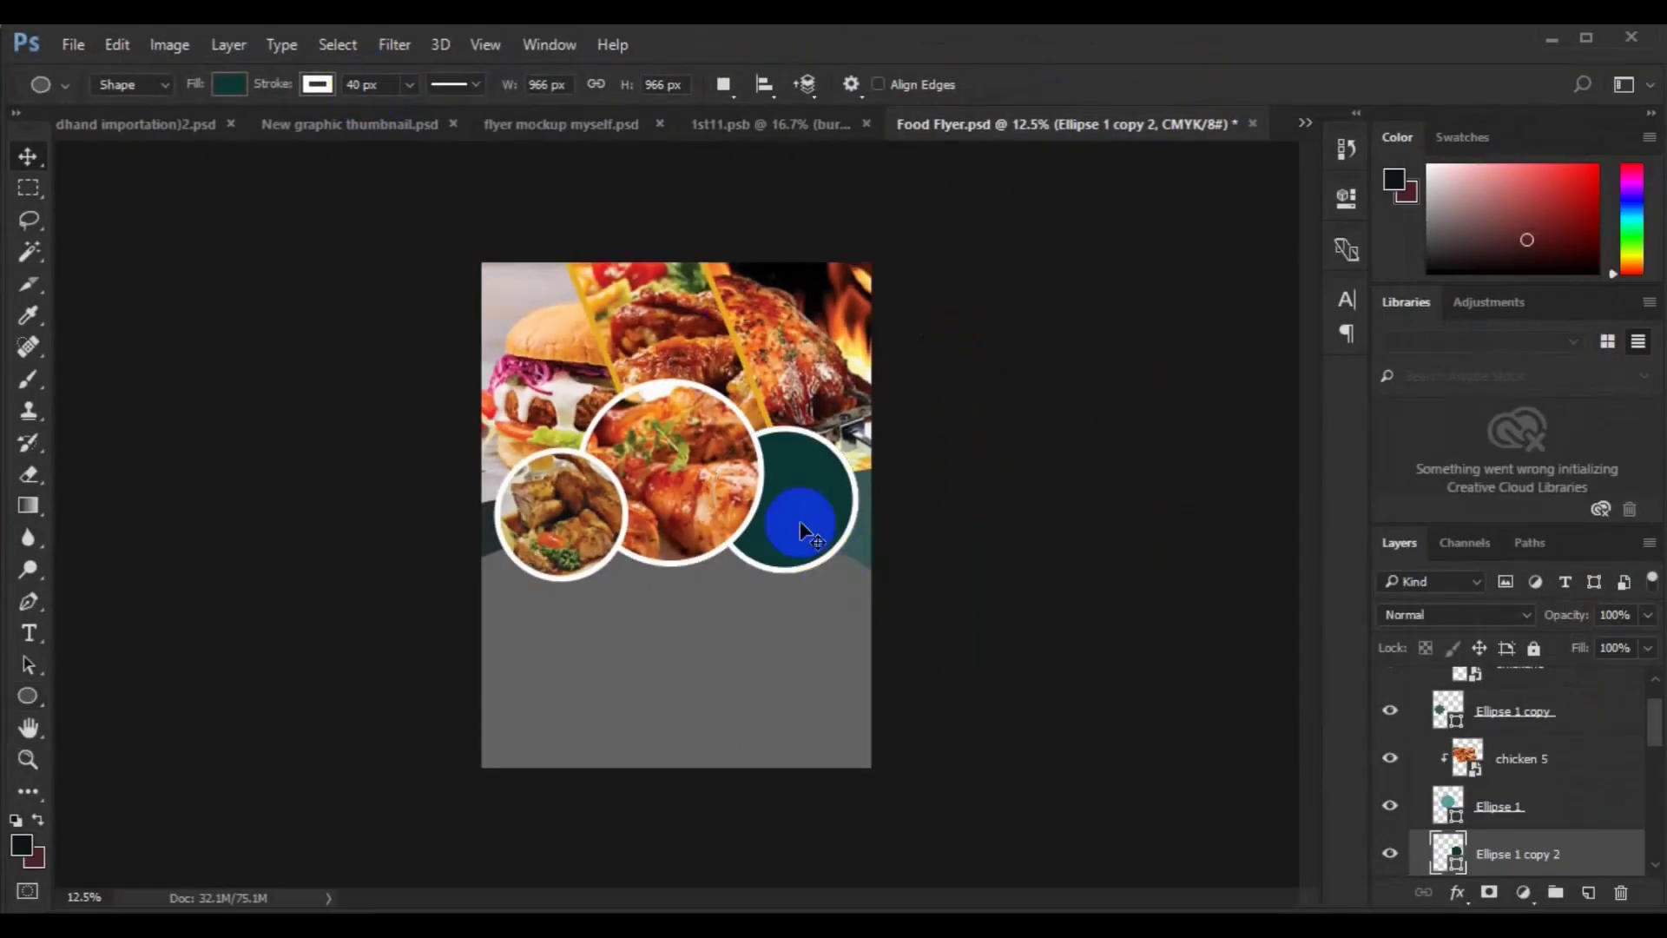
key("v")
left_click(73, 45)
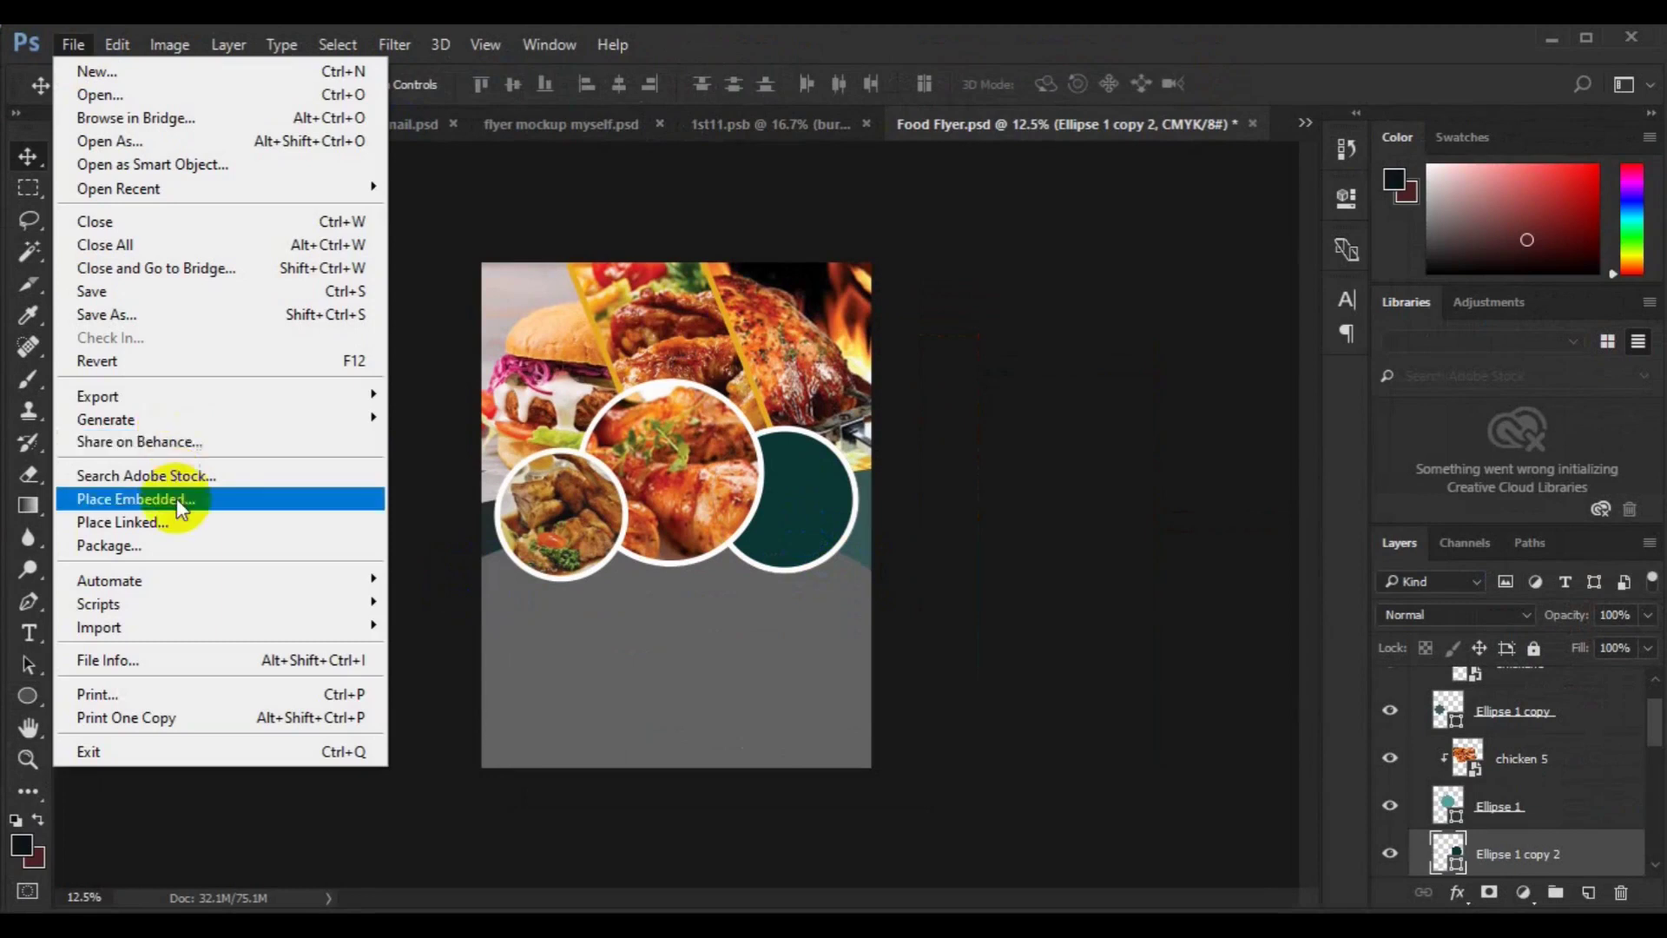
Embed the chicken3 photo into the flyer with Place Embedded.
left_click(177, 499)
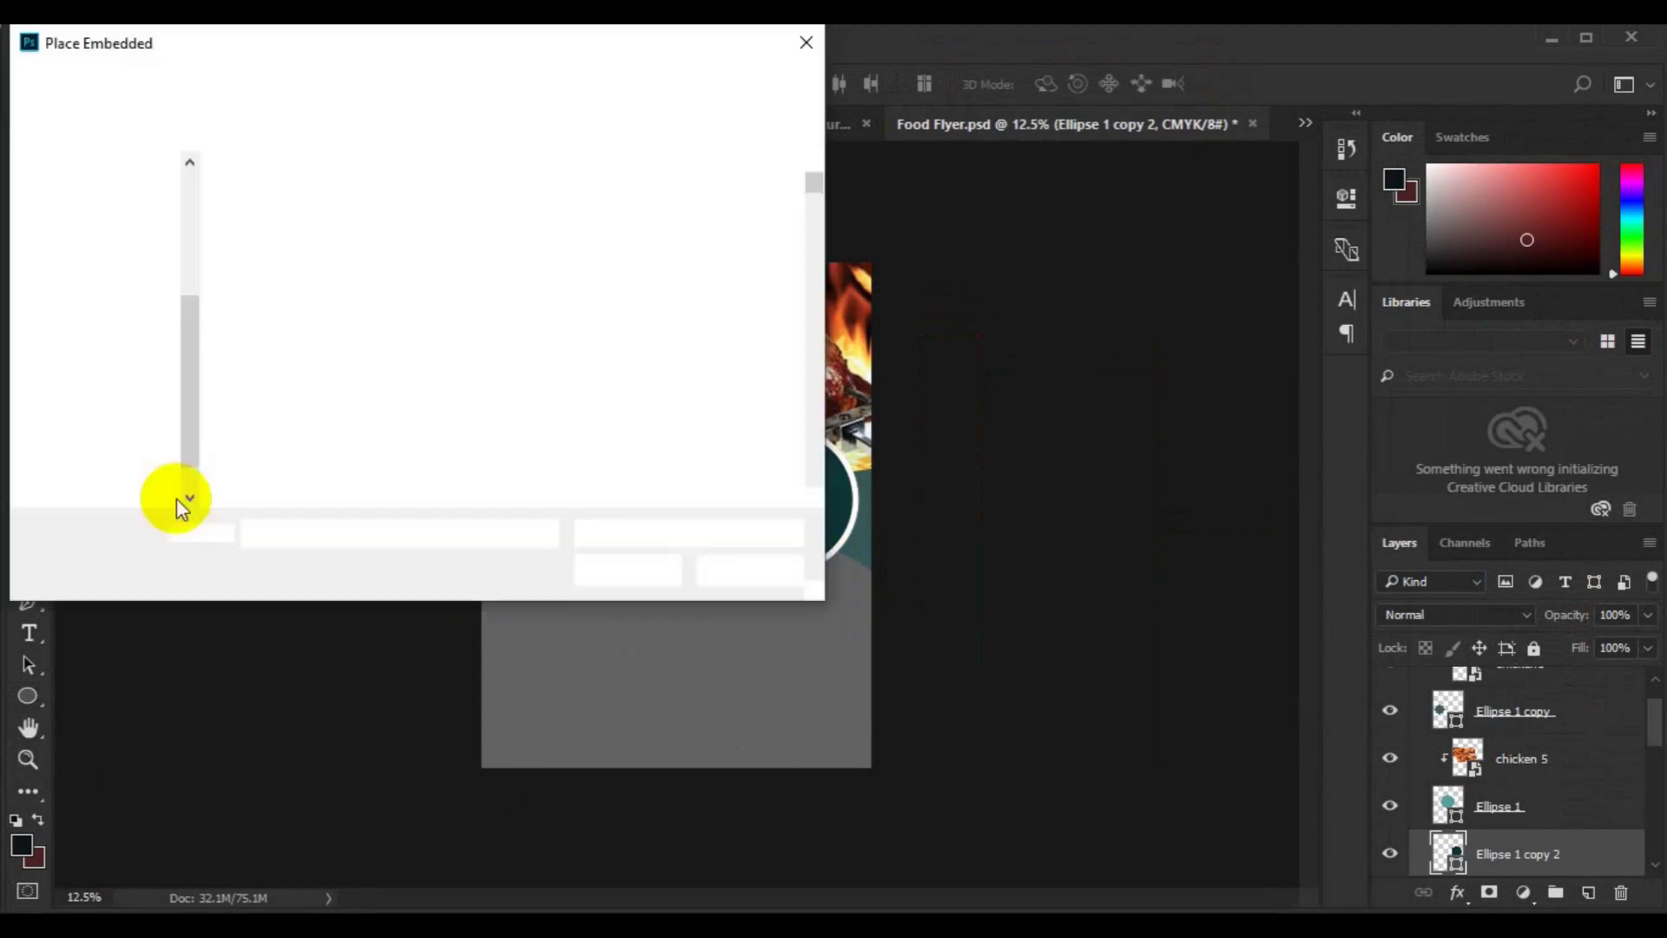
left_click(809, 480)
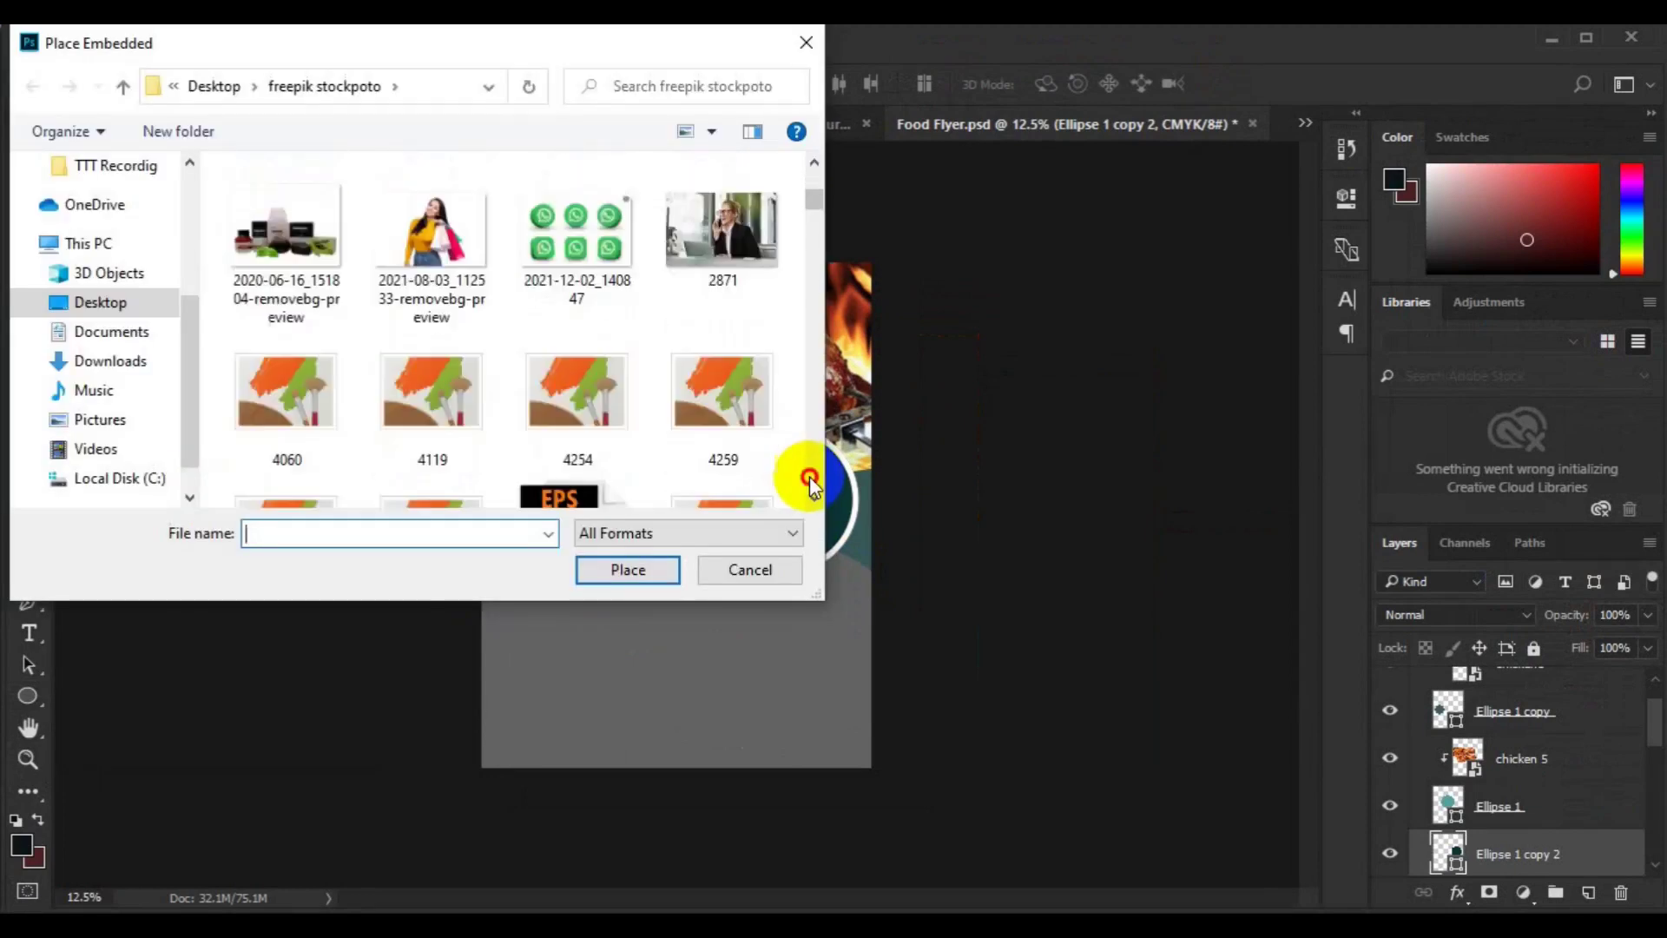
left_click_drag(810, 476, 810, 476)
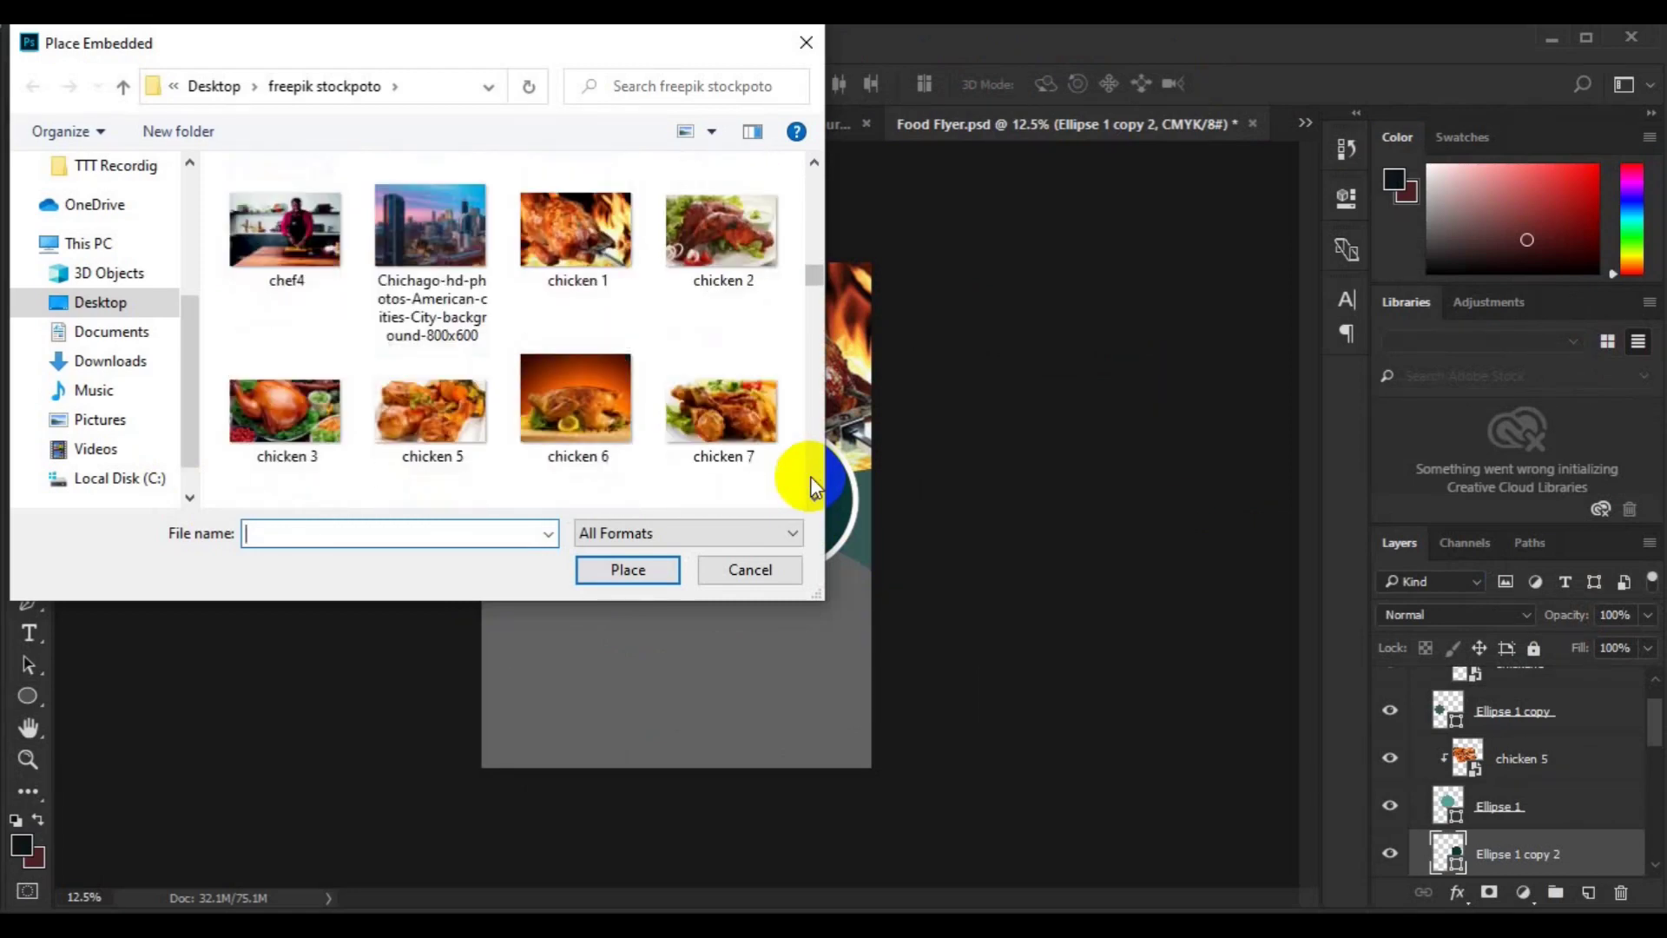
left_click(810, 476)
left_click(564, 252)
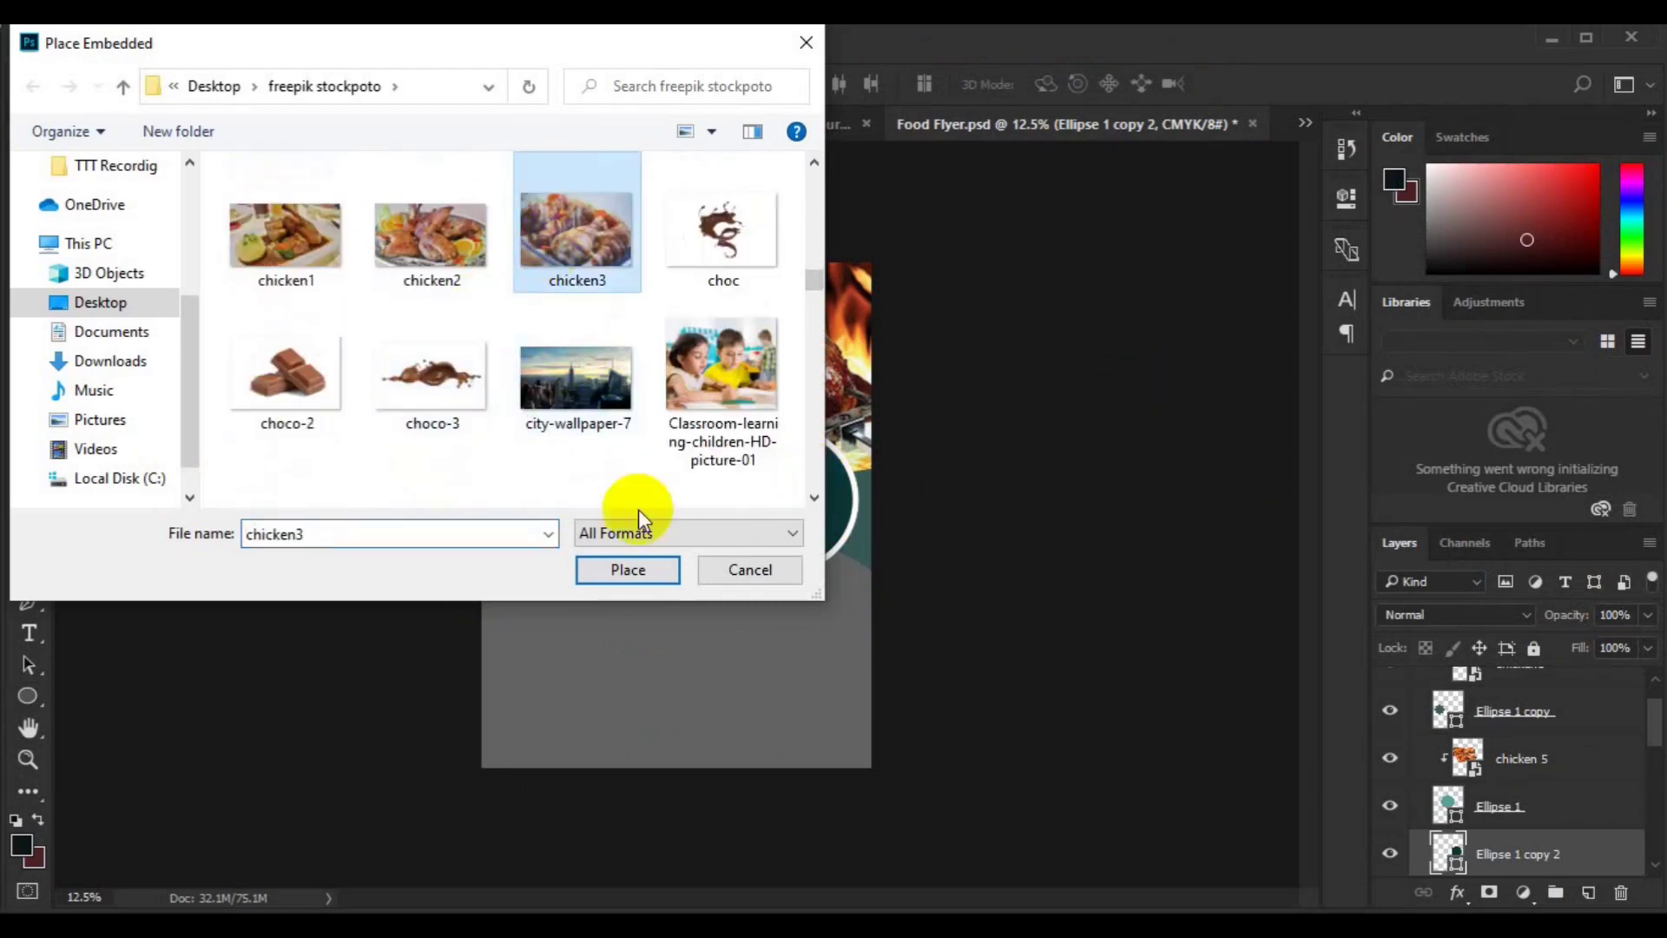
left_click(623, 568)
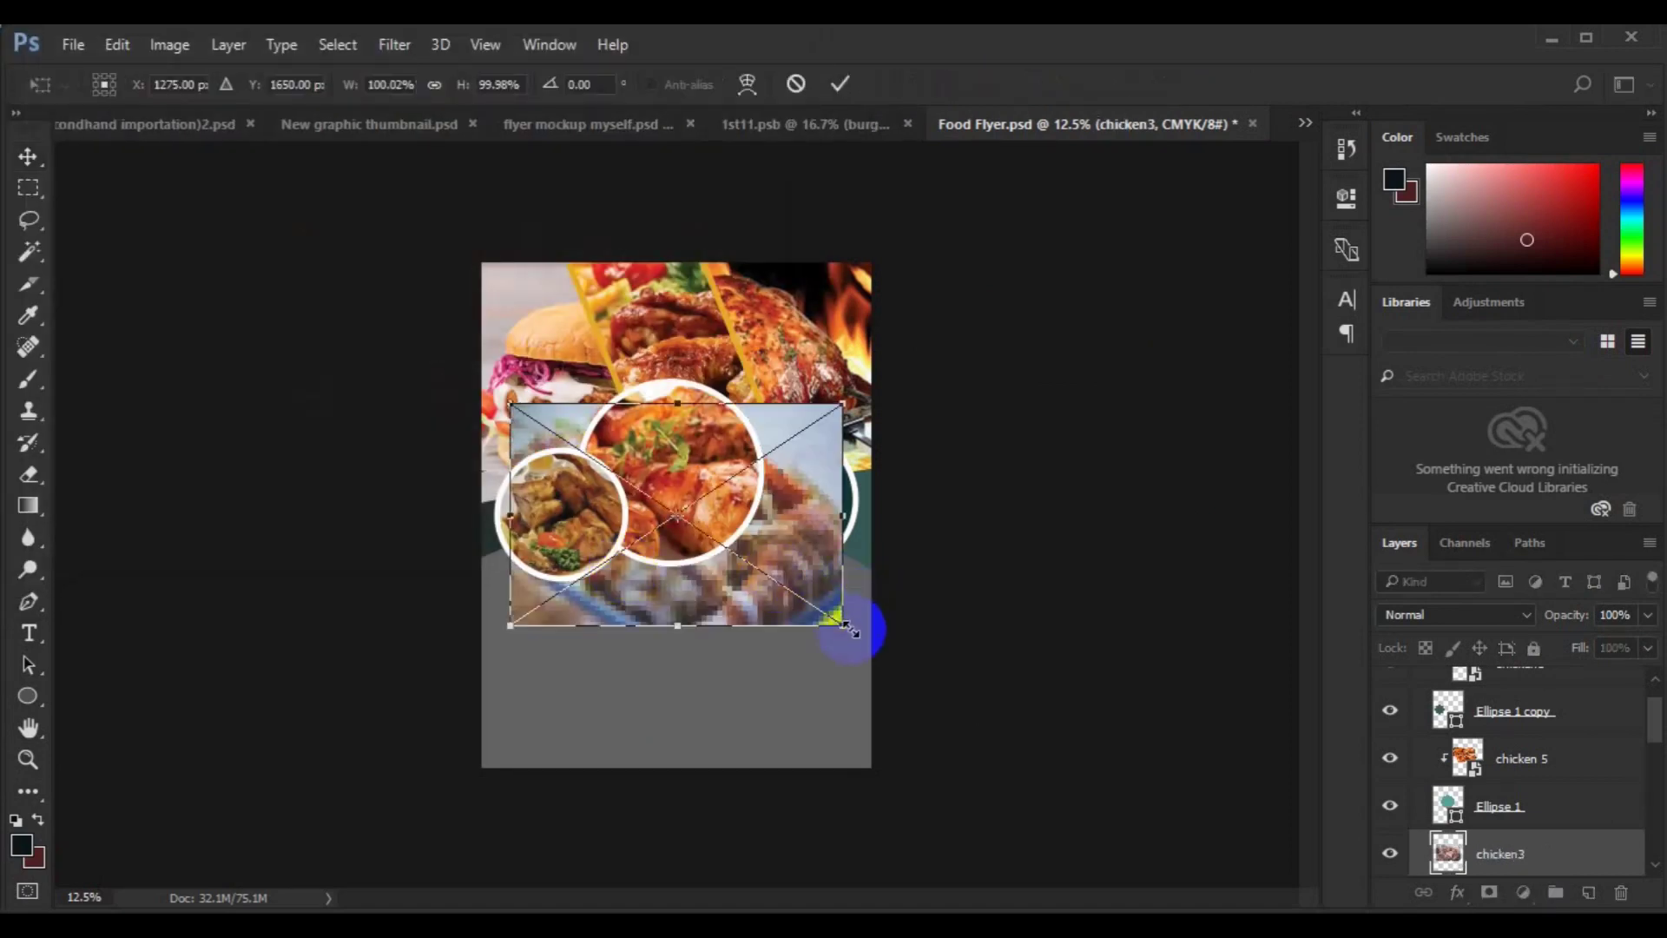
Scale chicken3 to about 72%, position it over the right circle, and clip it inside.
left_click_drag(845, 625, 799, 597)
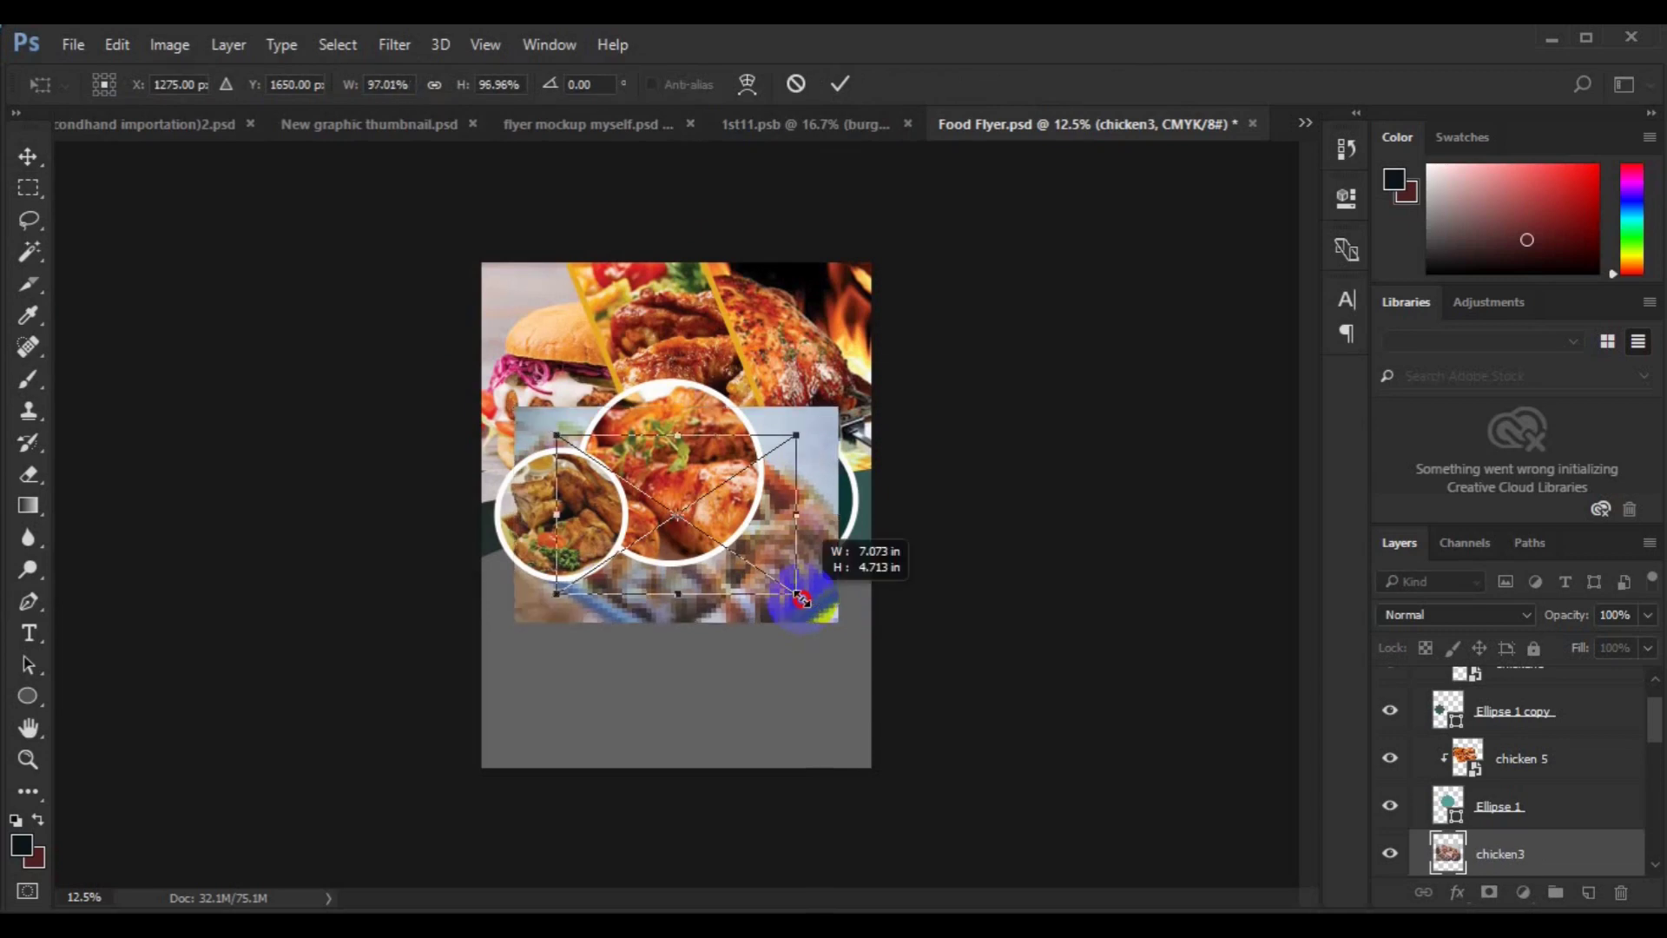
left_click_drag(800, 599, 800, 599)
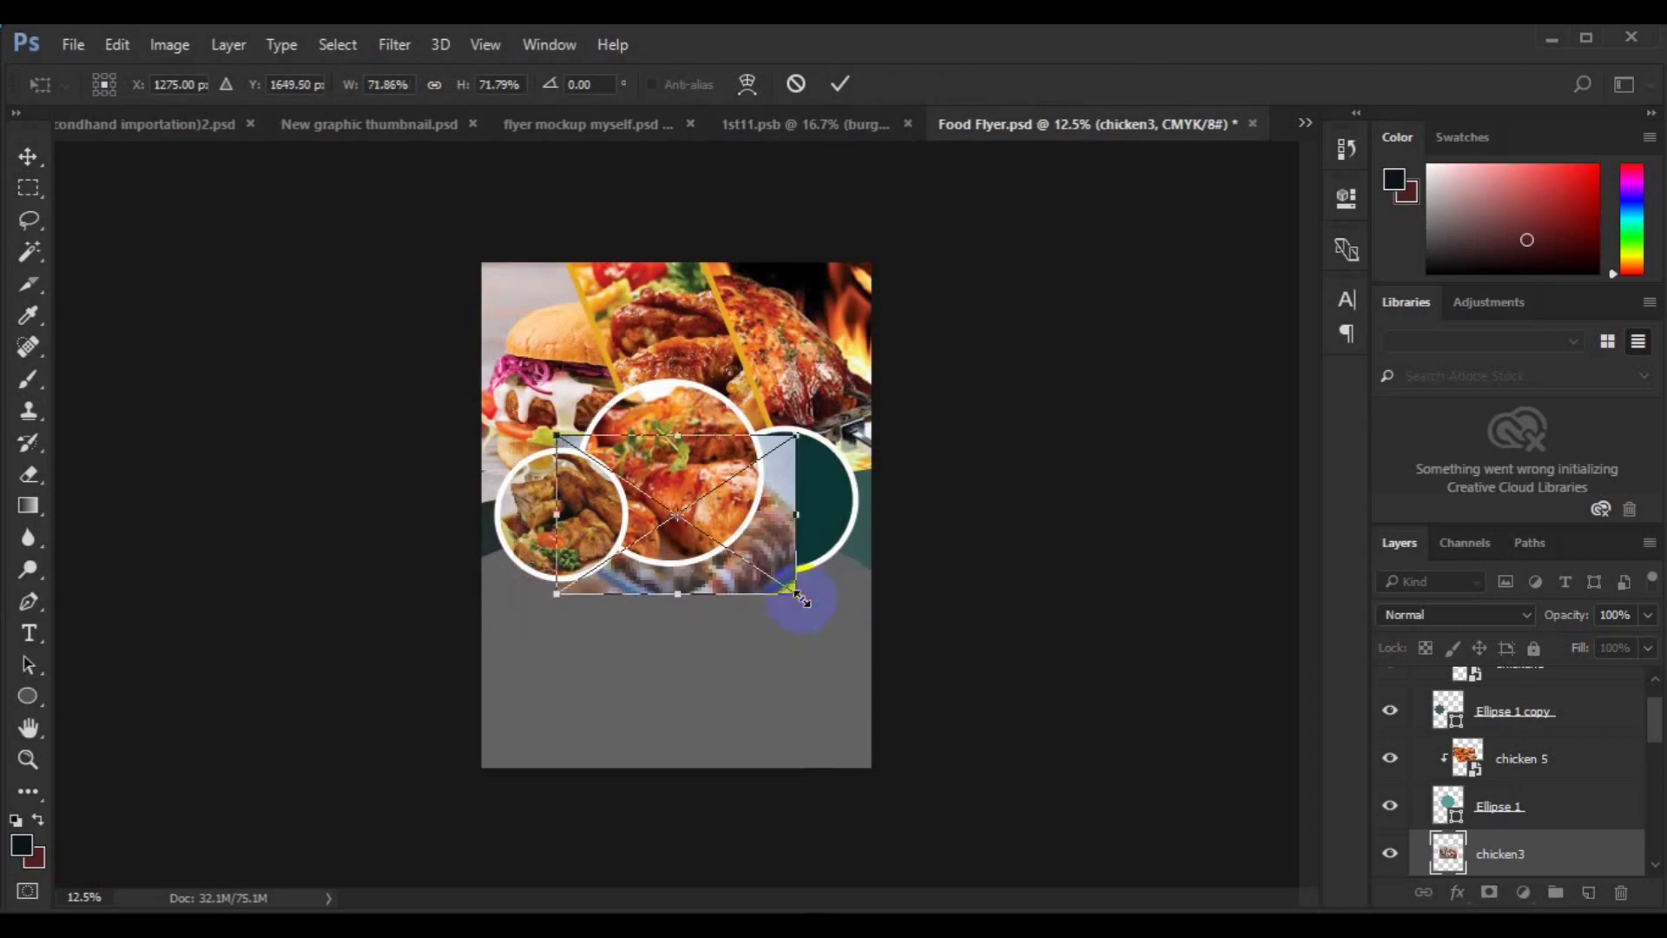
mouse_move(792, 545)
left_mouse_down()
mouse_move(866, 525)
mouse_move(827, 556)
left_mouse_up()
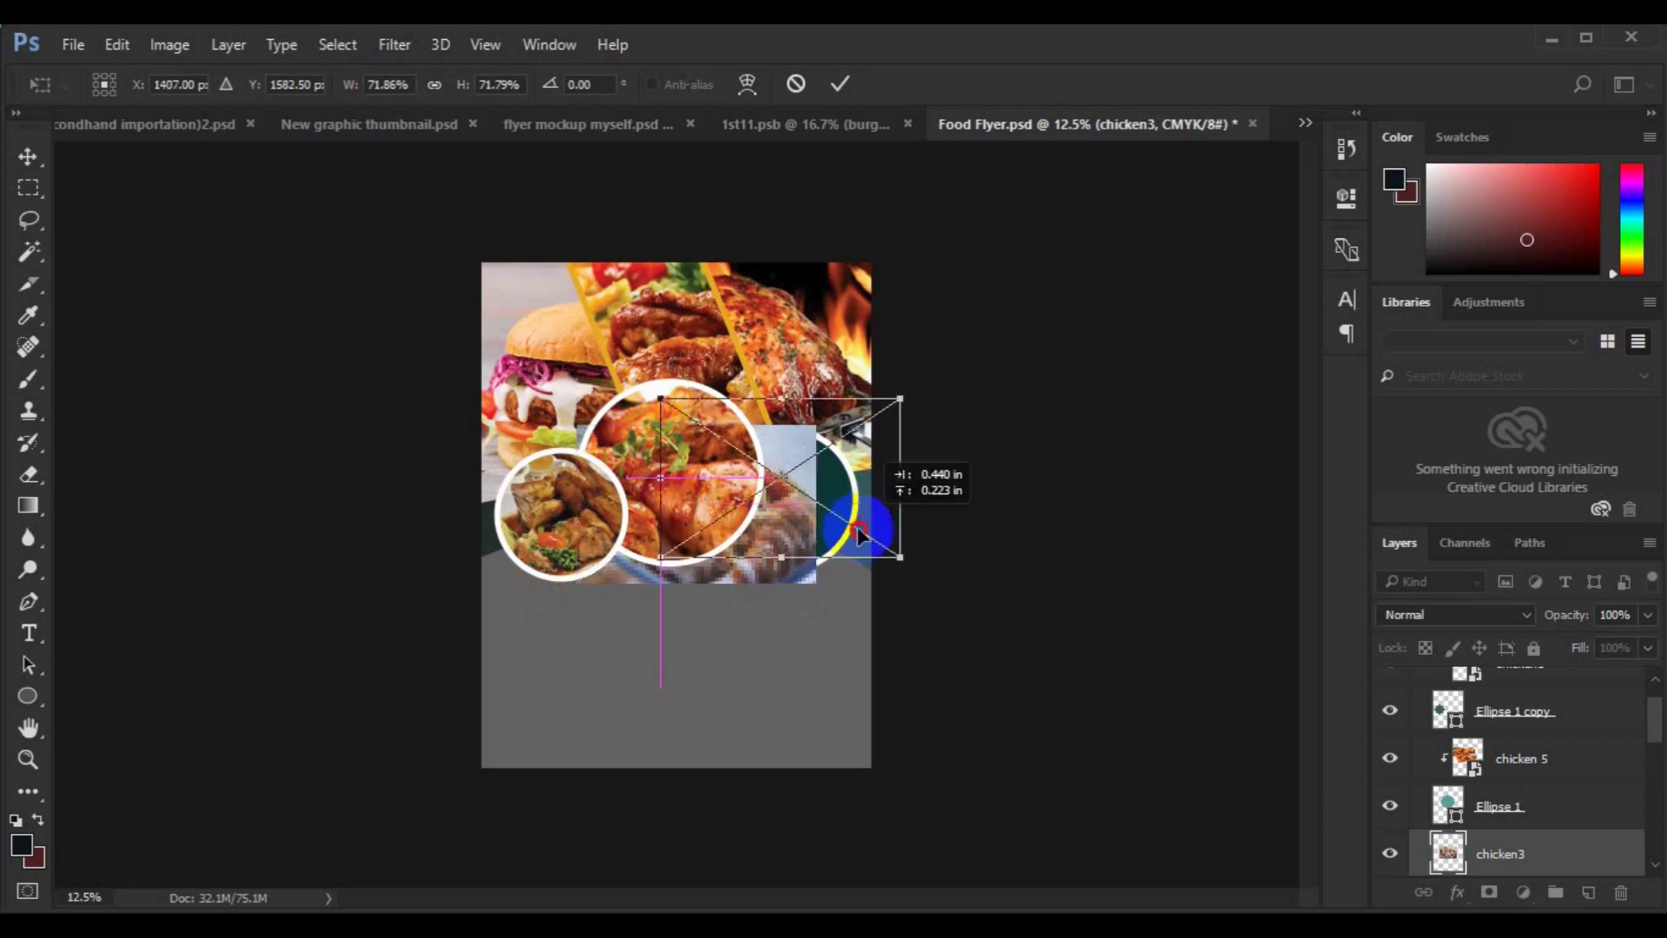
left_click_drag(828, 561, 836, 538)
left_click(1304, 703)
right_click(1487, 844)
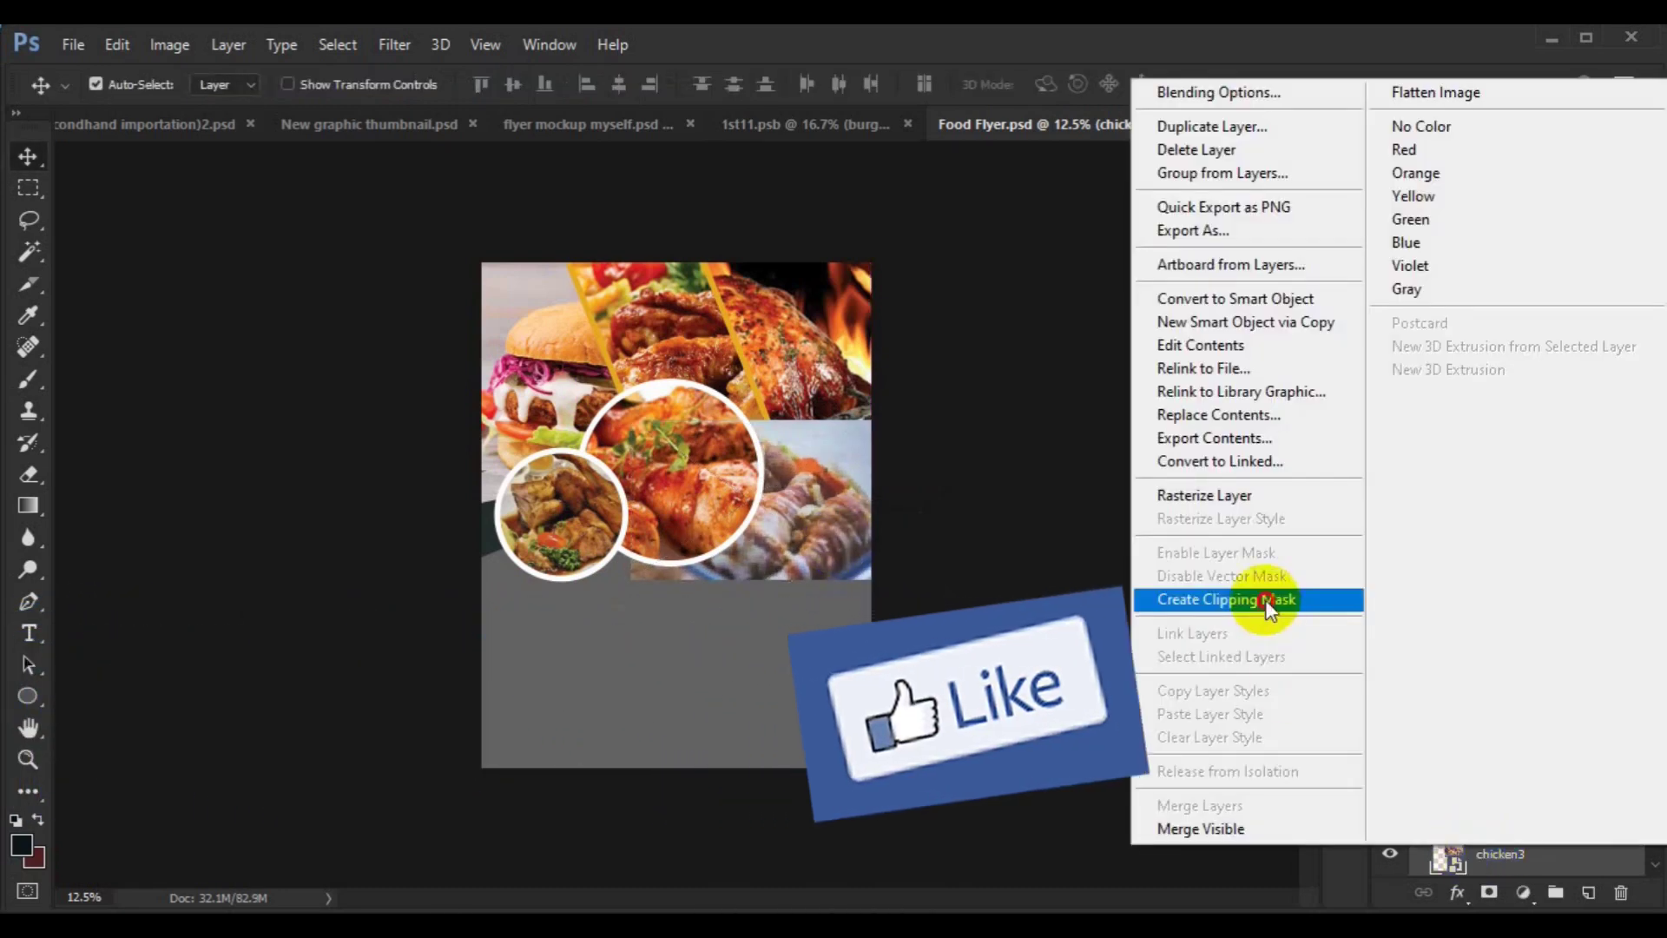
left_click(1266, 601)
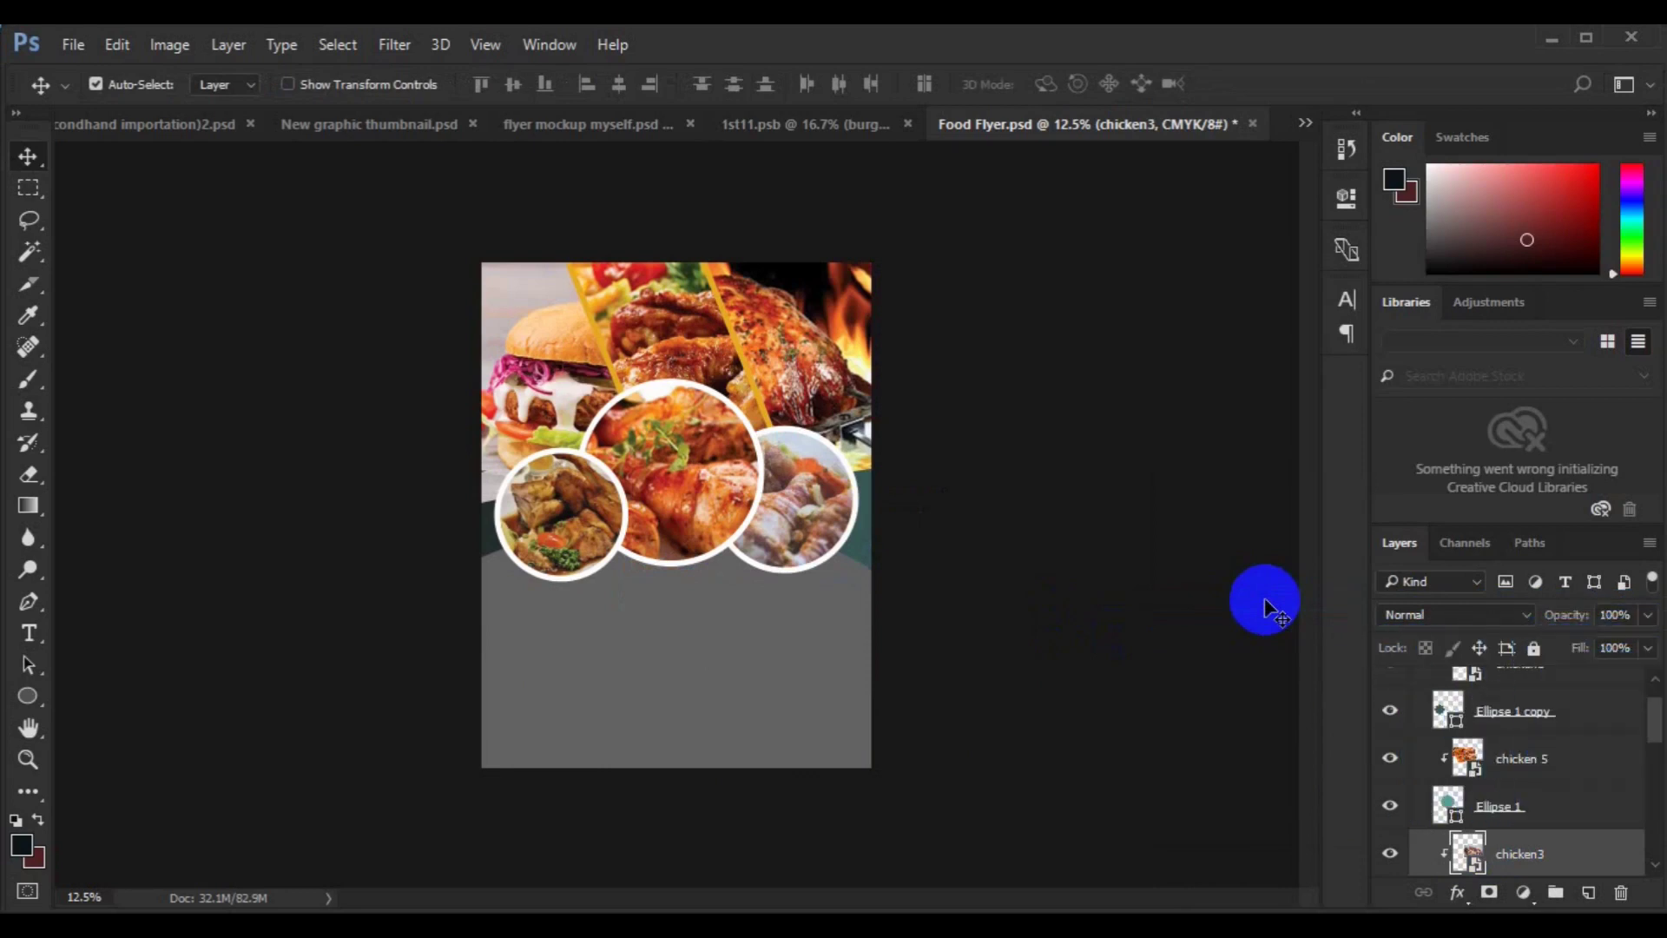
left_click(655, 454)
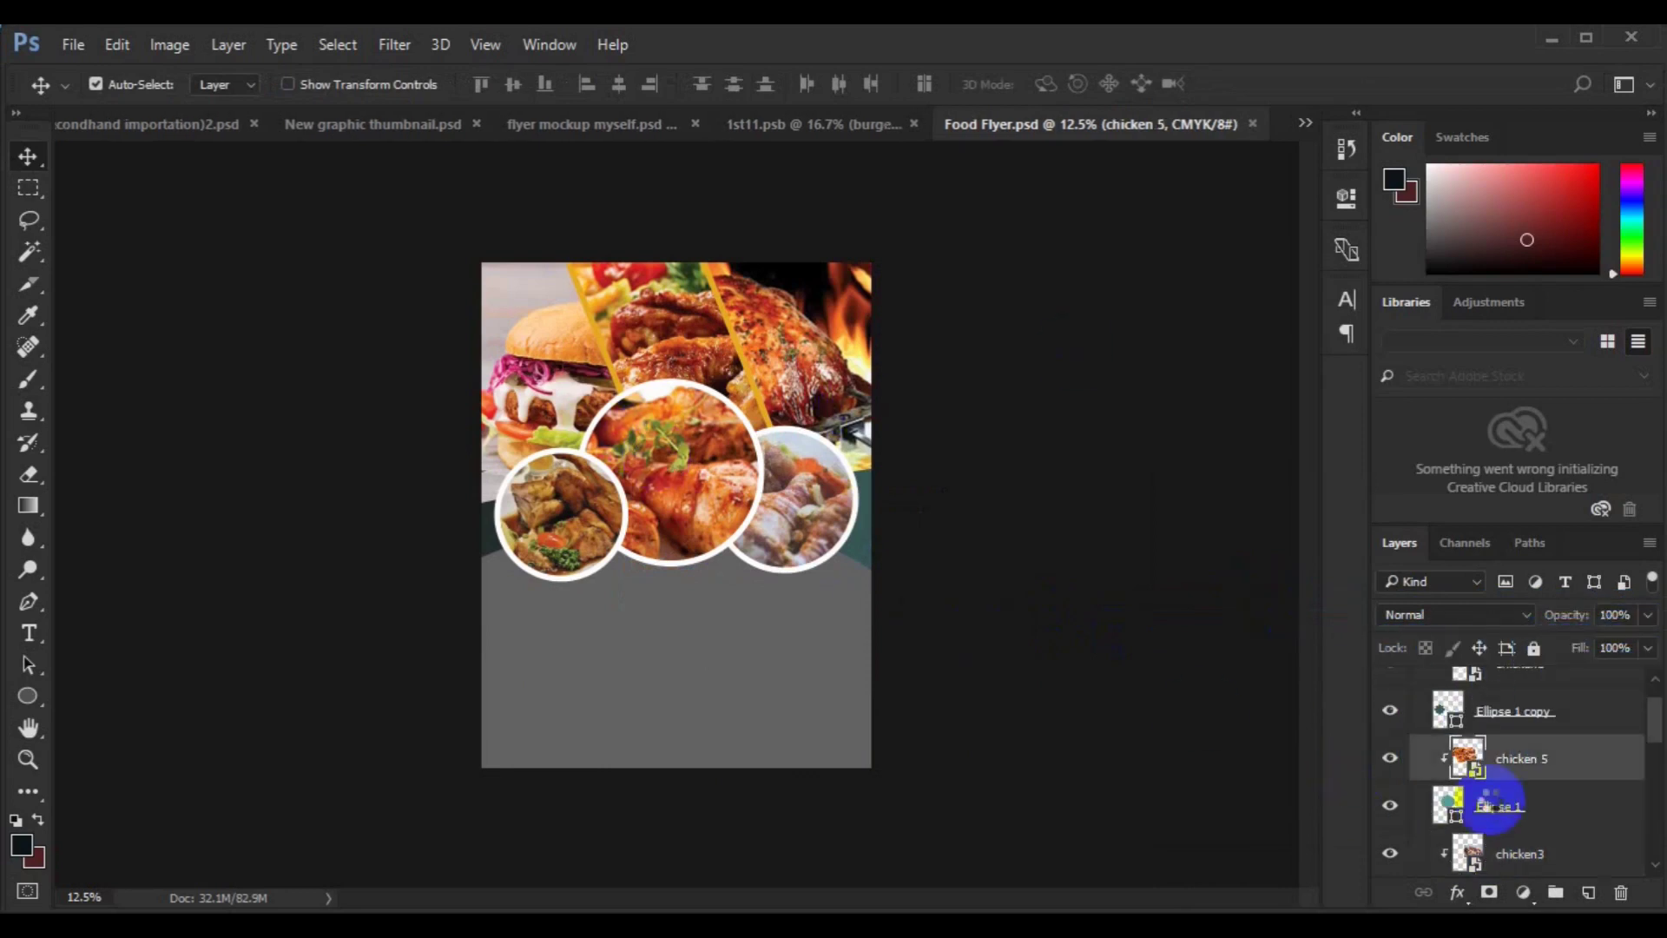
Add a drop shadow to Ellipse 1 with 10 px distance, 6% spread and reduced size.
left_click(1489, 805)
right_click(1490, 800)
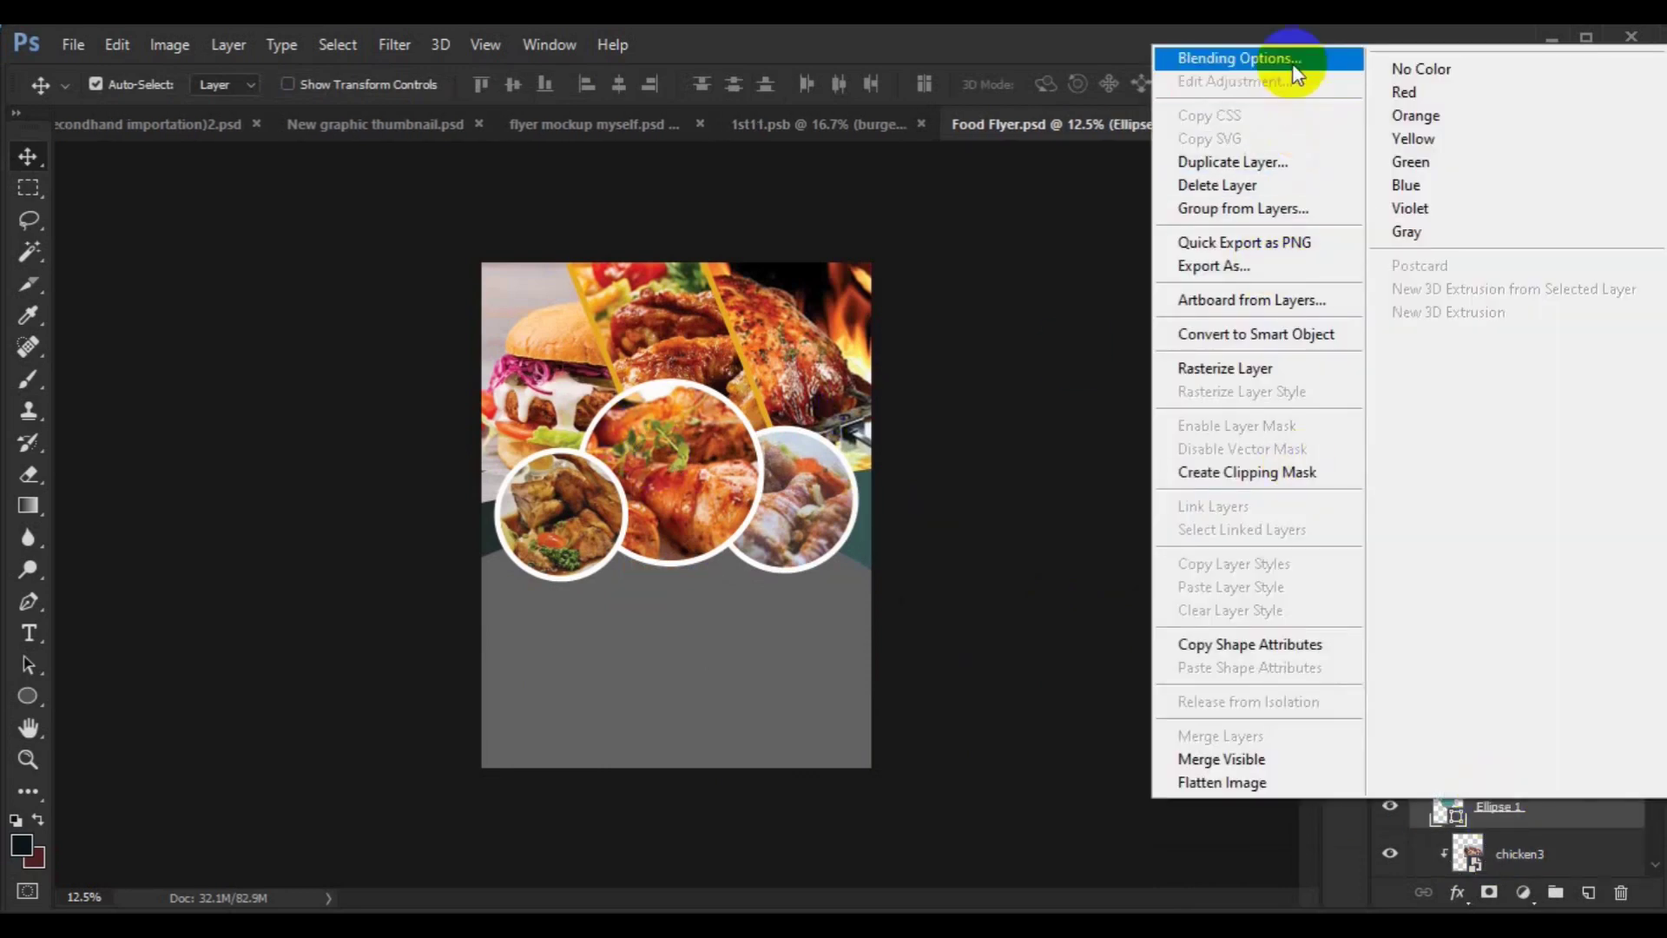
left_click(1293, 61)
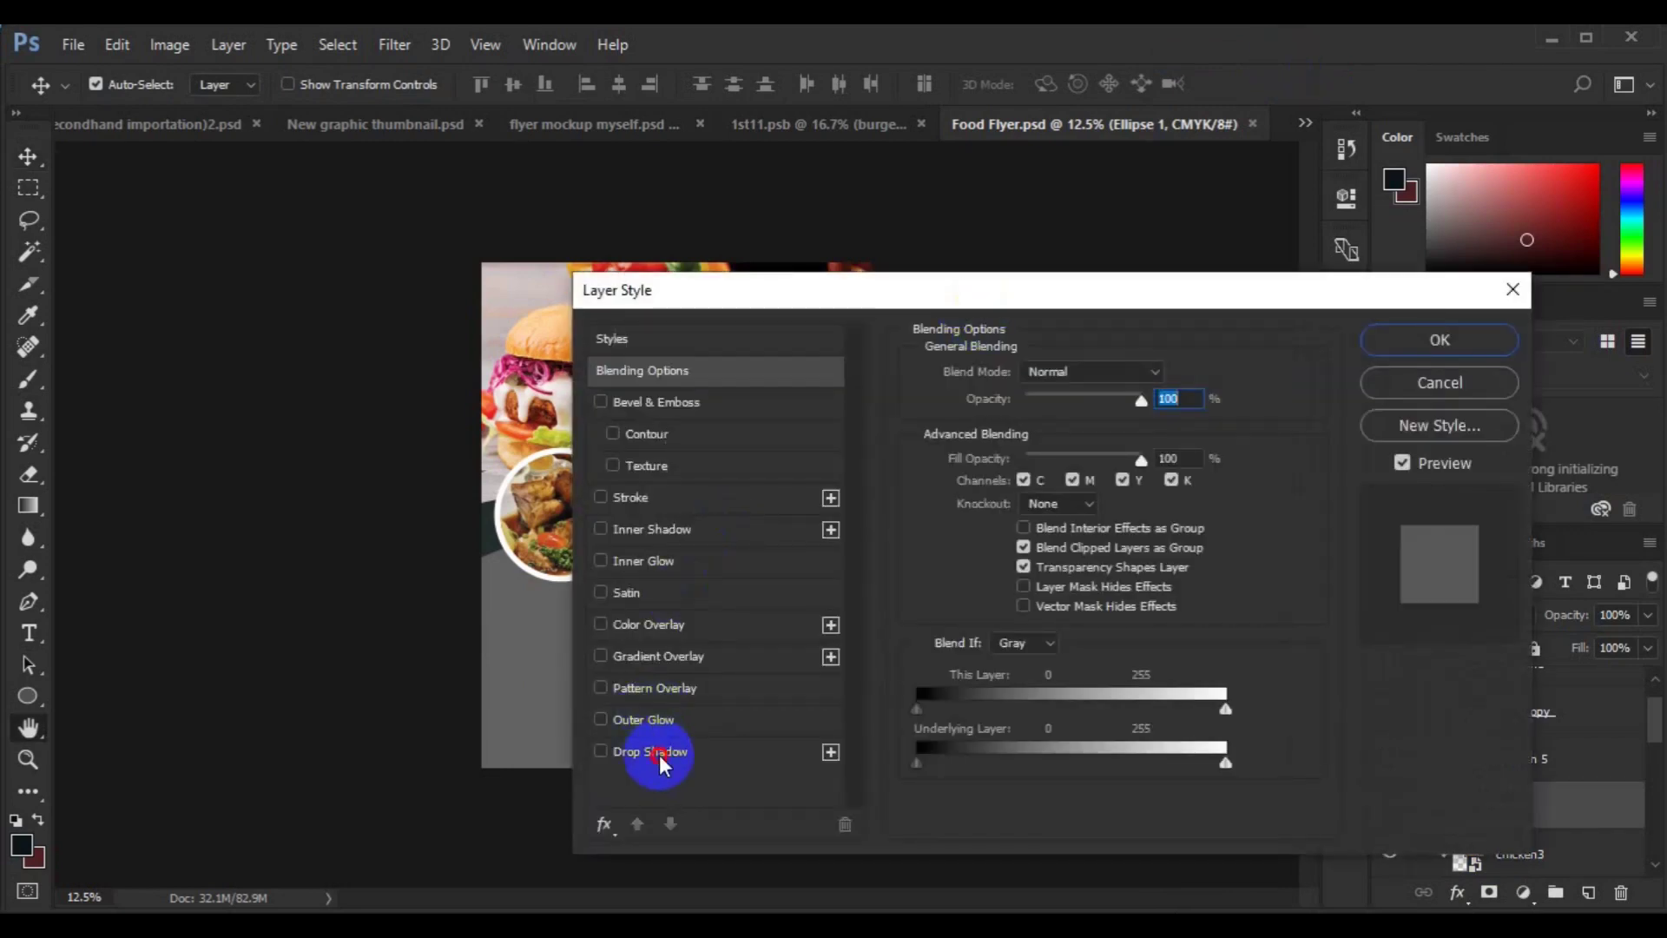
left_click(659, 751)
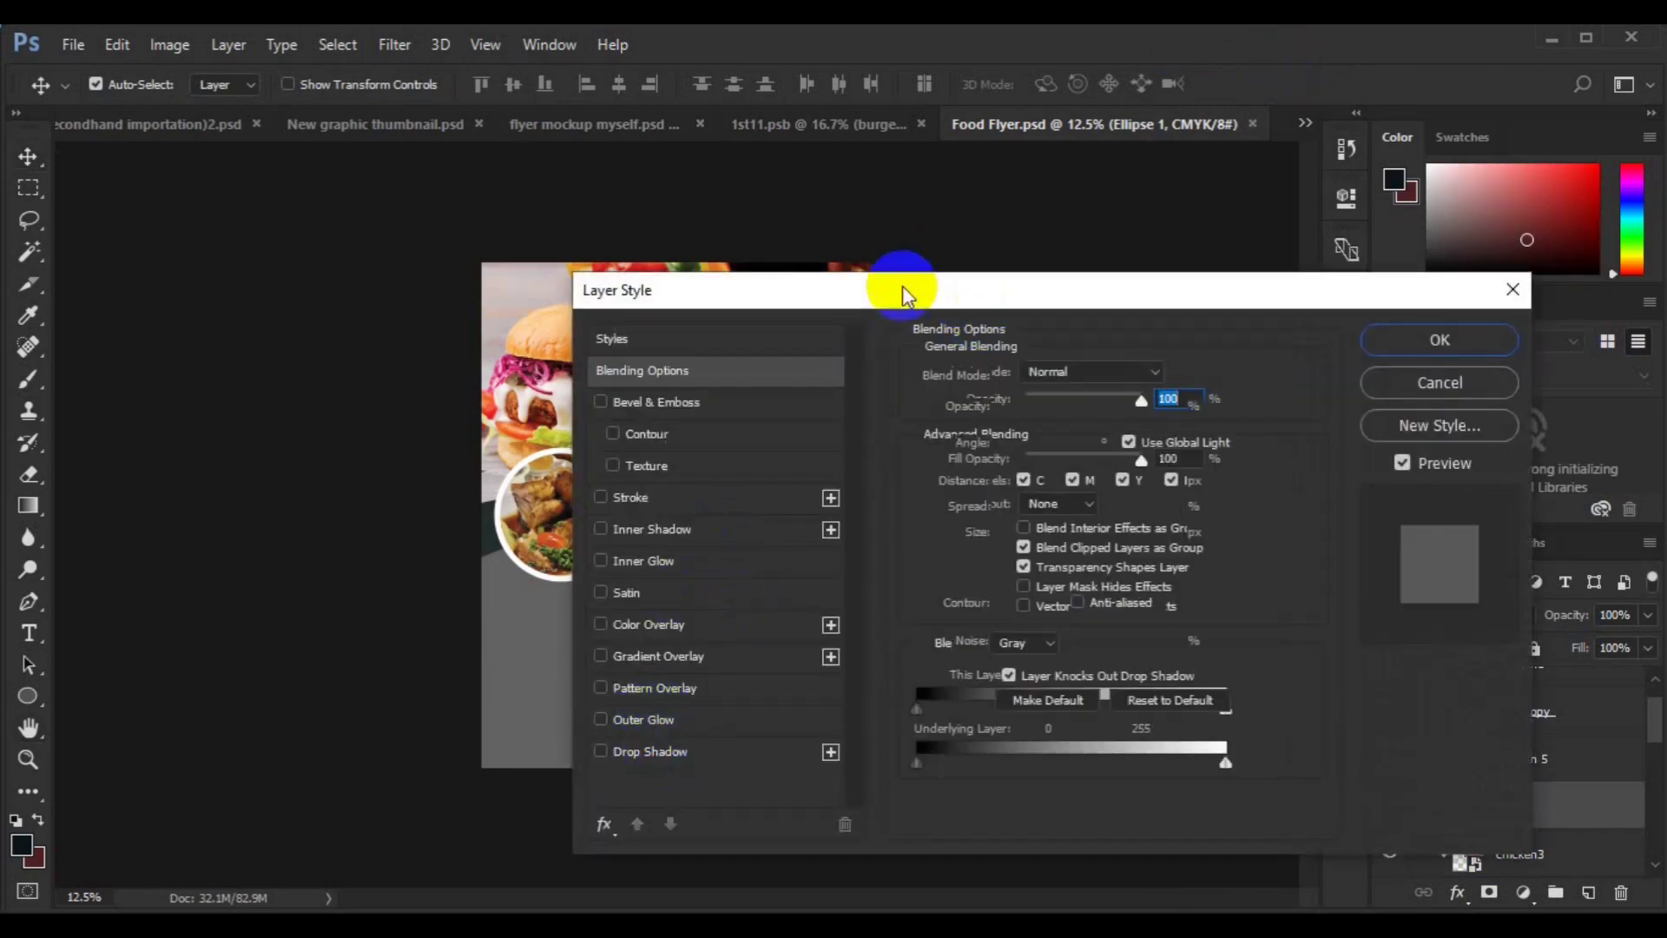
left_click_drag(903, 287, 945, 285)
left_click_drag(1144, 187, 1159, 188)
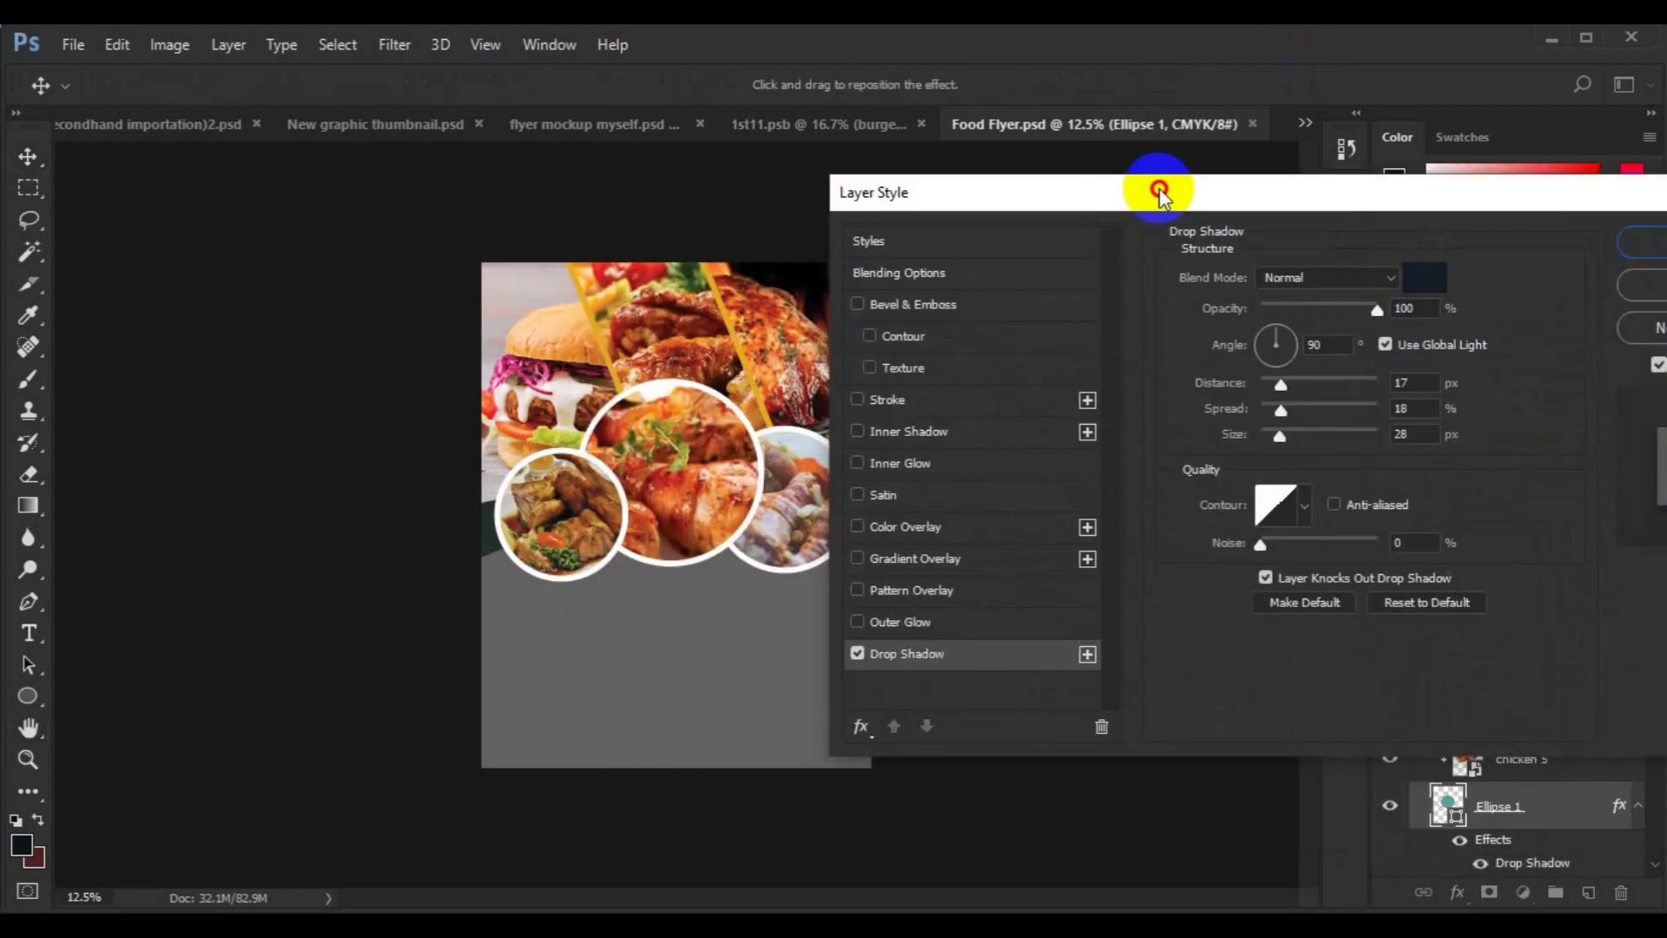
left_click_drag(1225, 388, 1218, 388)
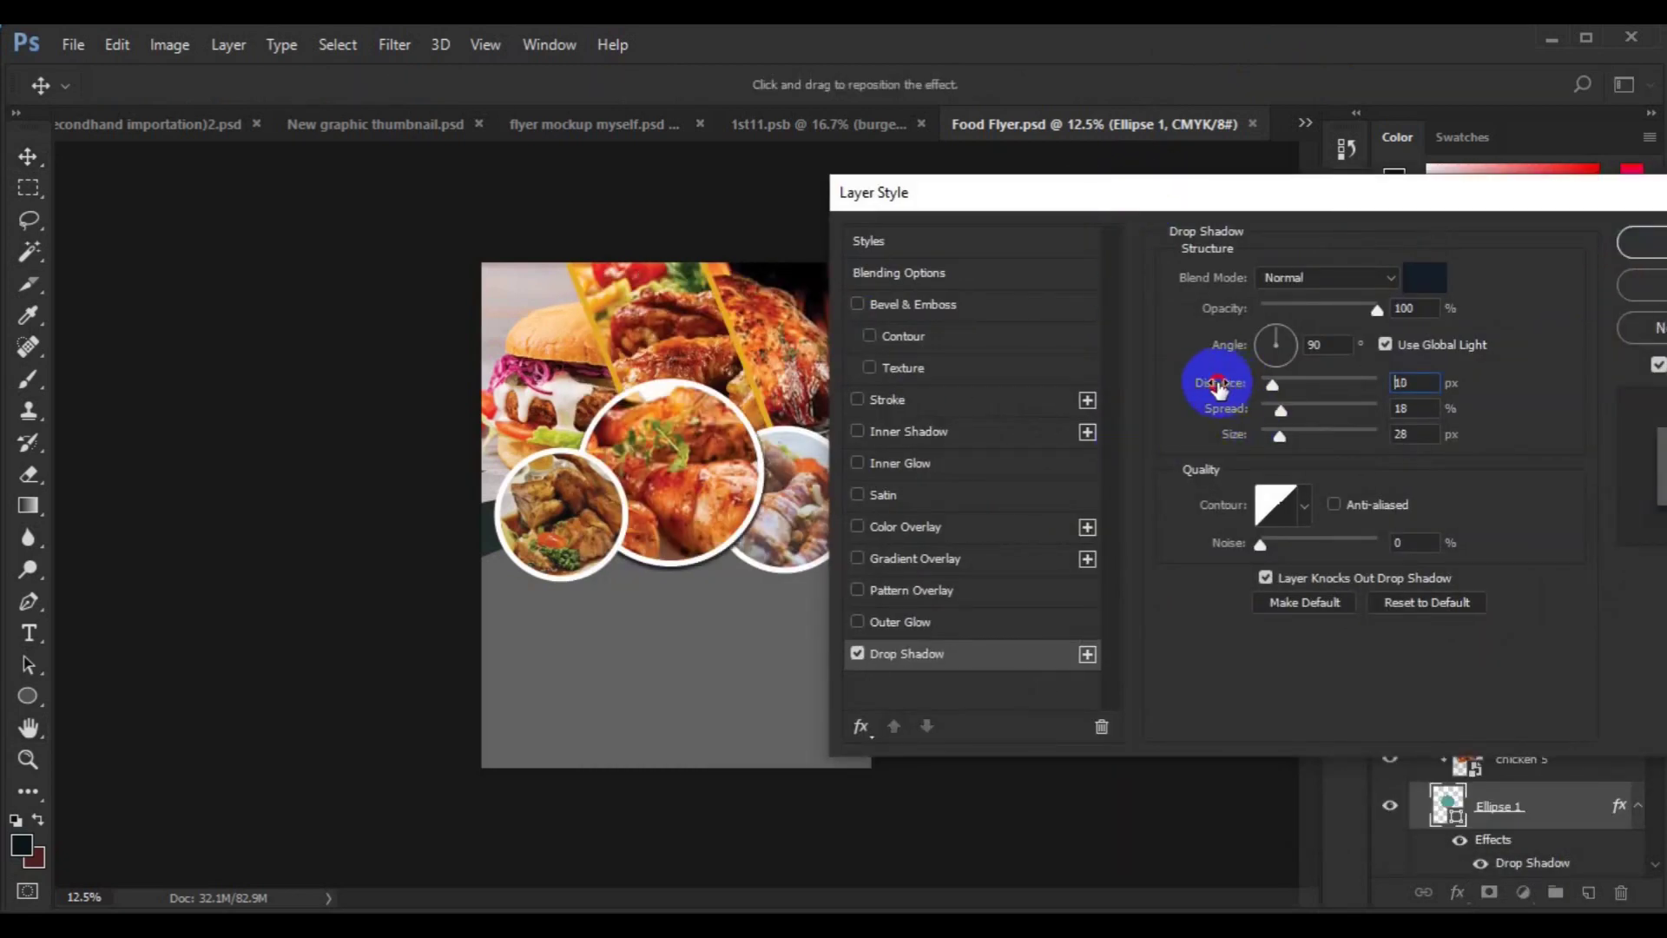
left_click(1247, 416)
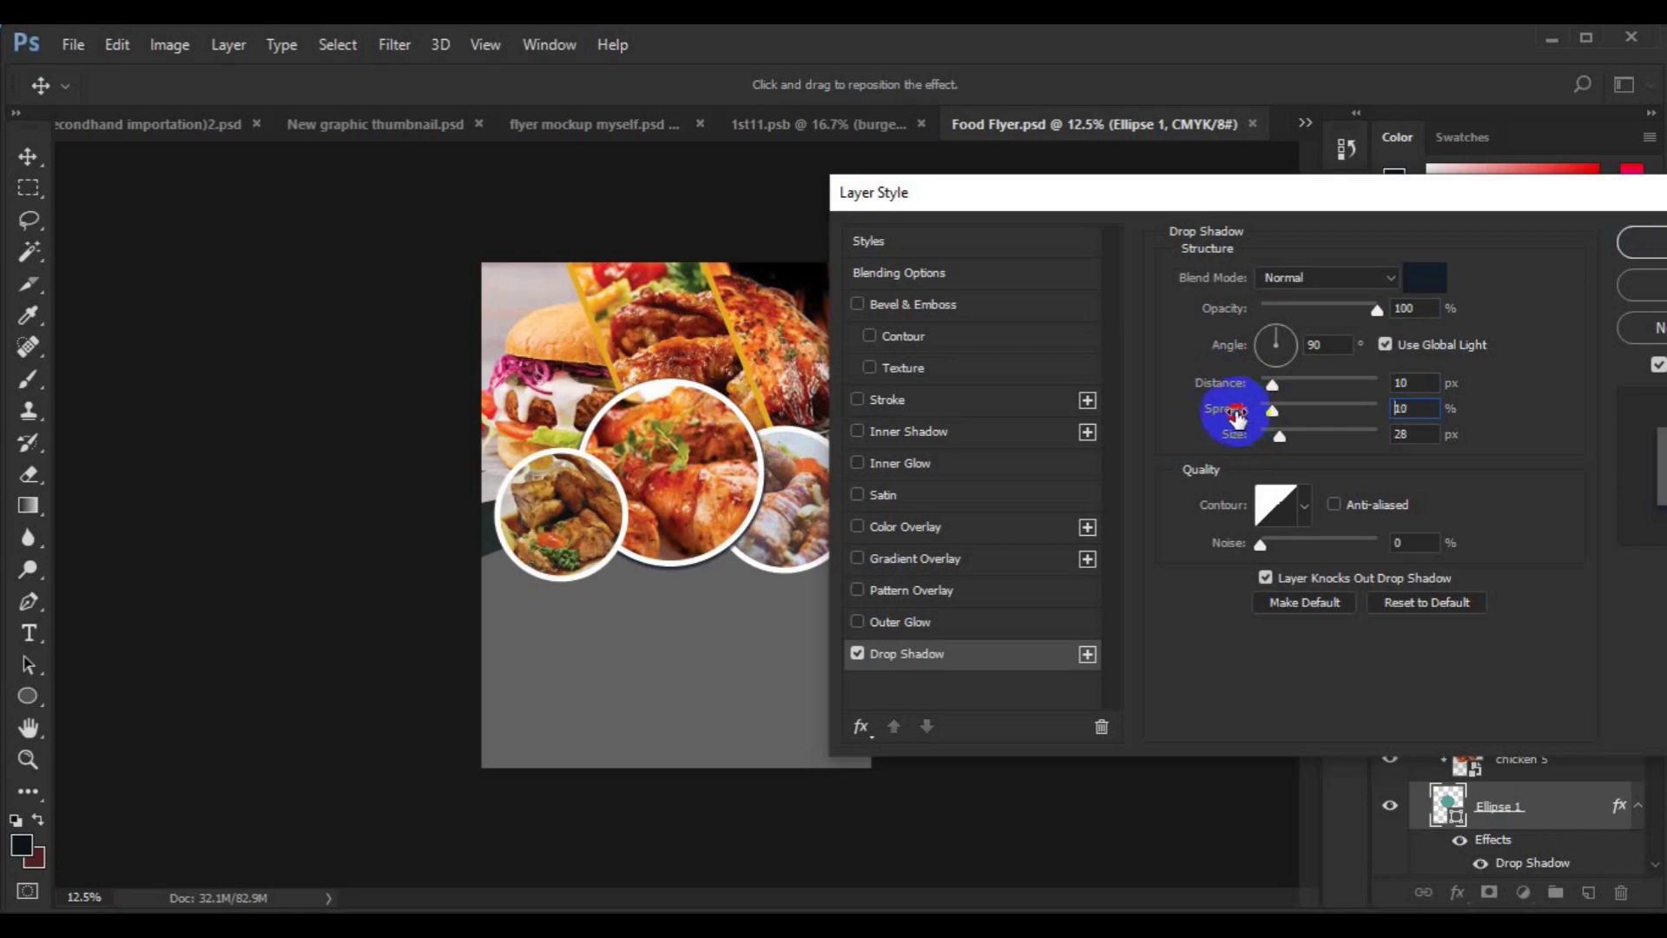
left_click_drag(1250, 434, 1233, 440)
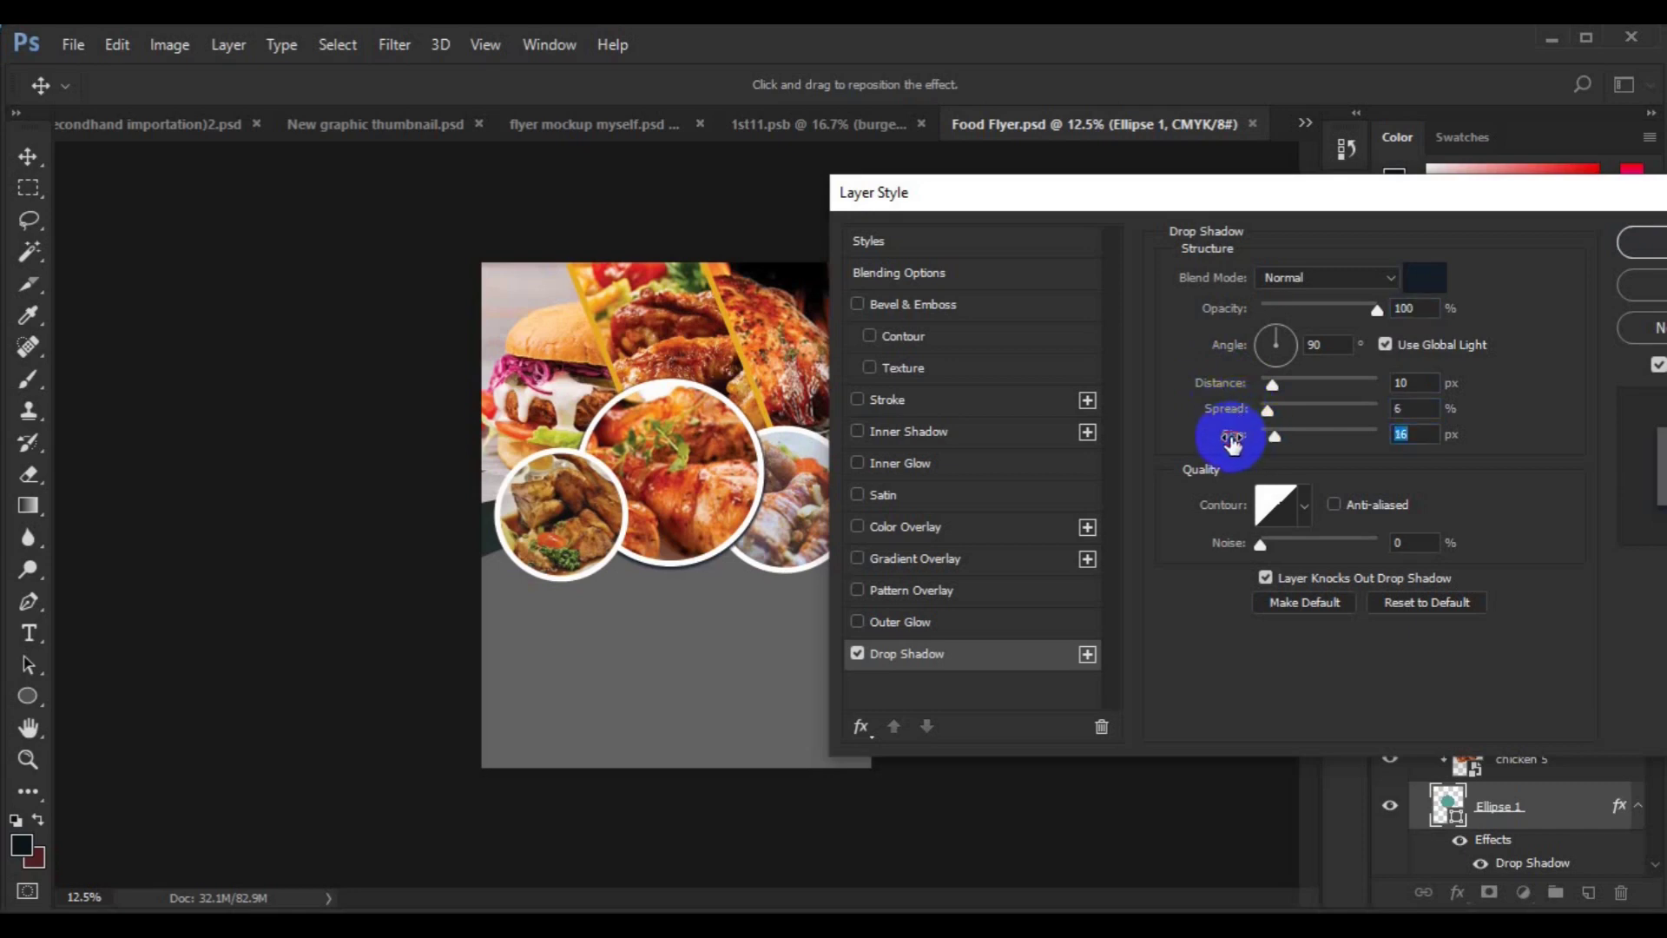
left_click(1639, 242)
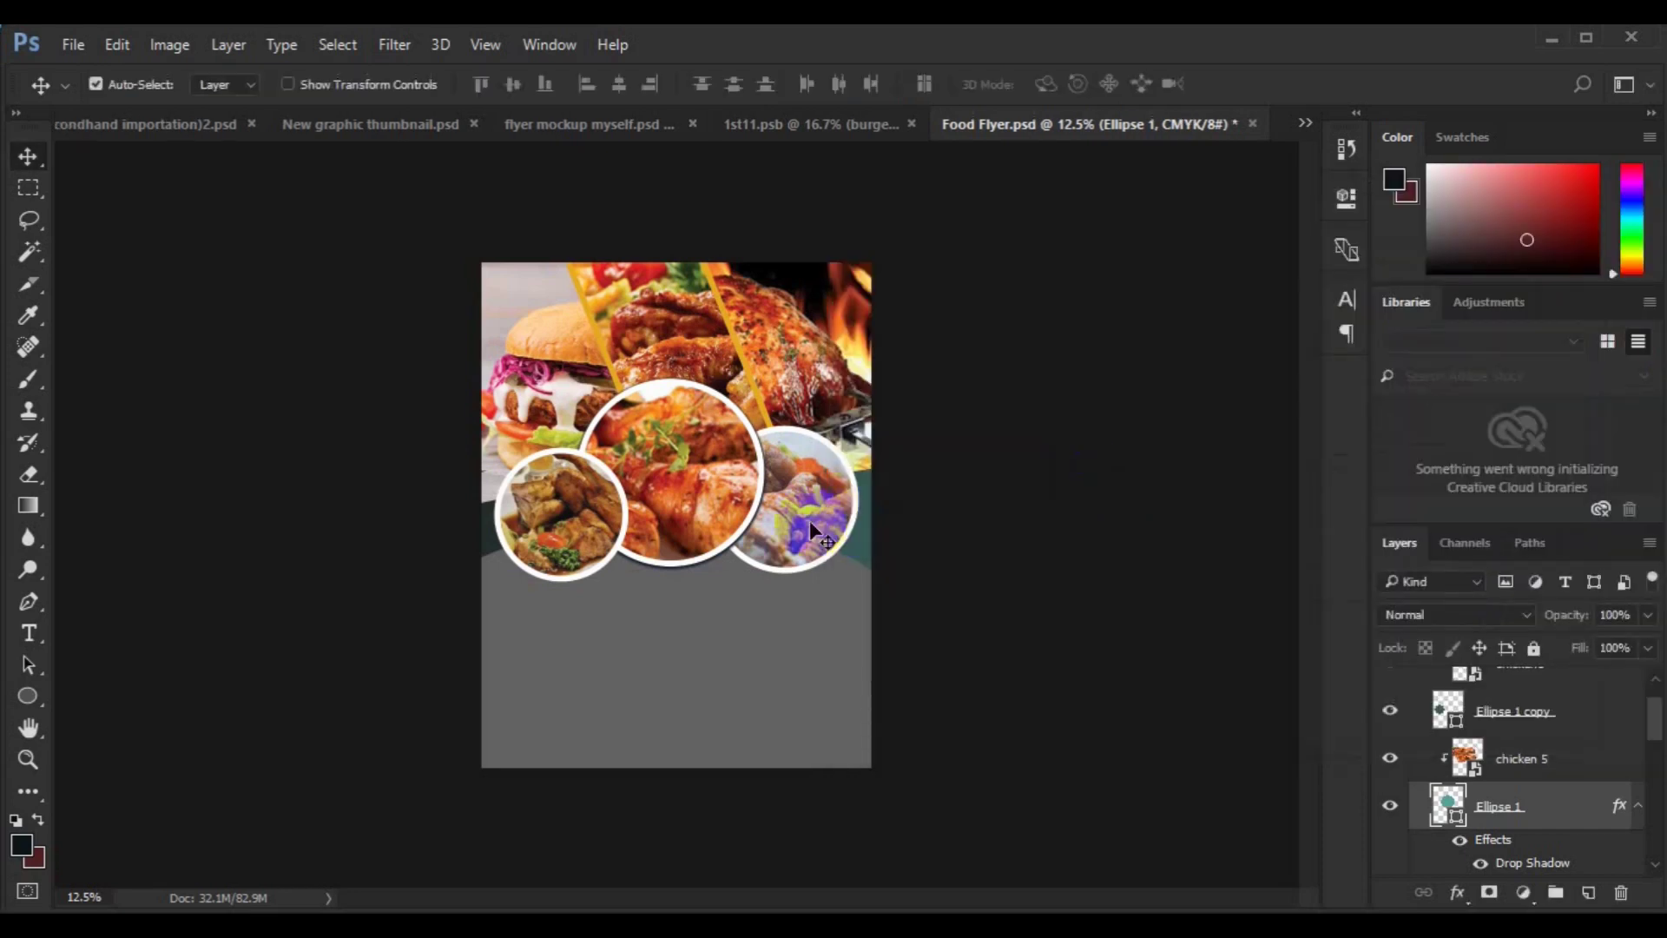
left_click(809, 519)
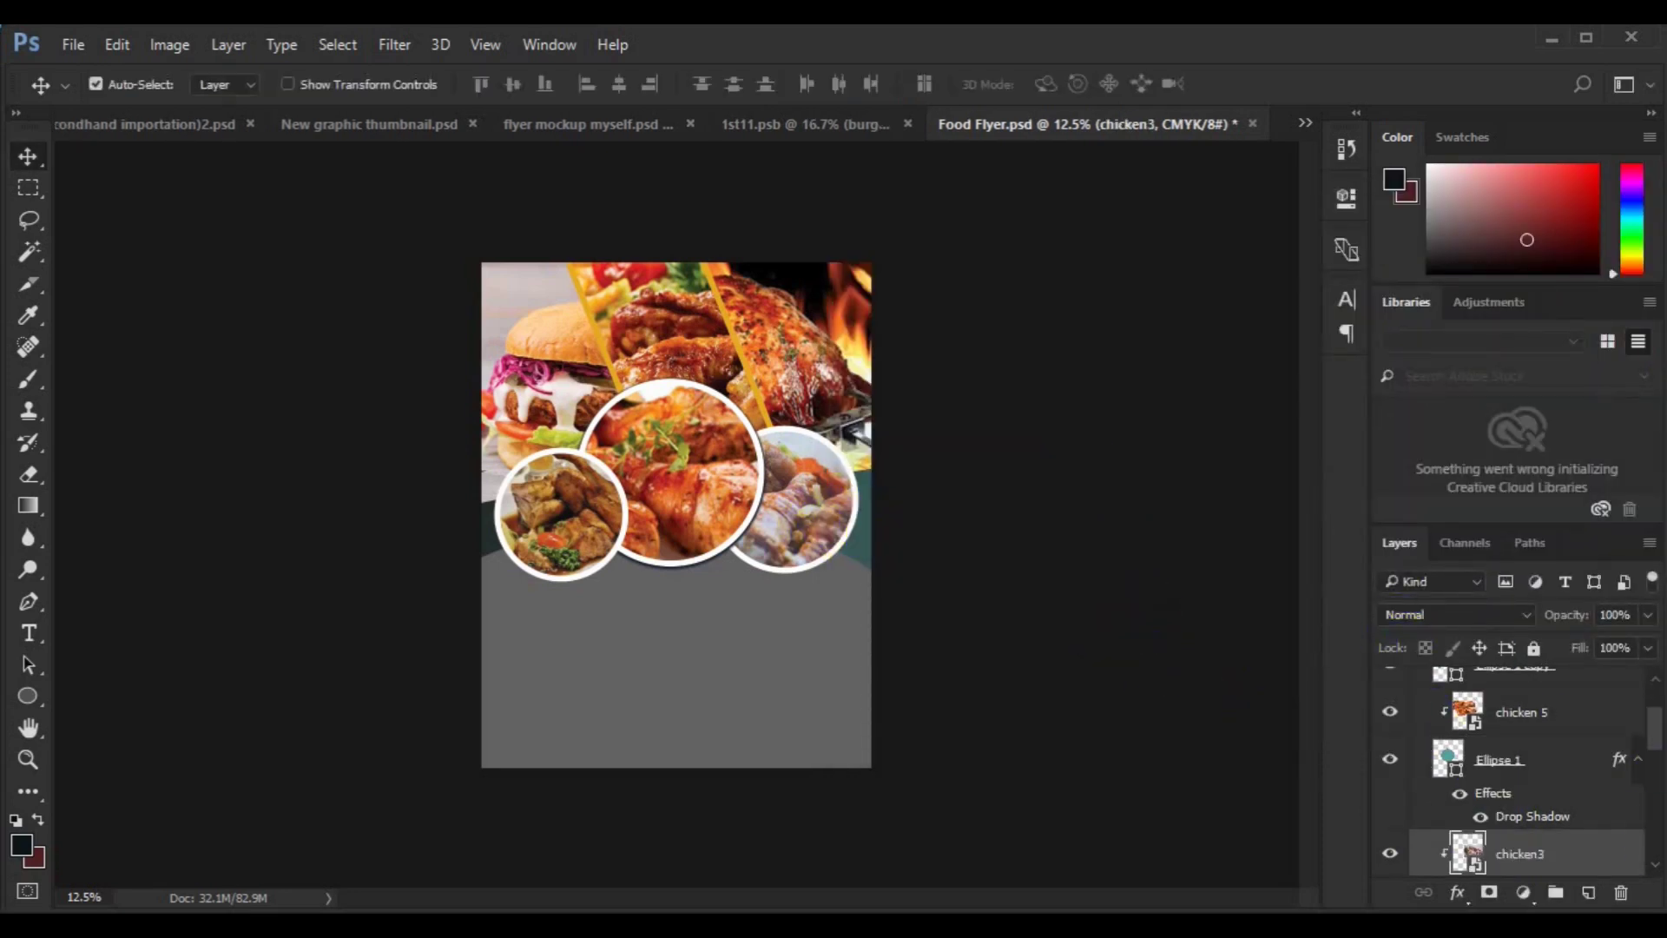
Add a drop shadow with adjusted size to the Ellipse 1 copy 2 circle.
scroll(1597, 851, "down", 2)
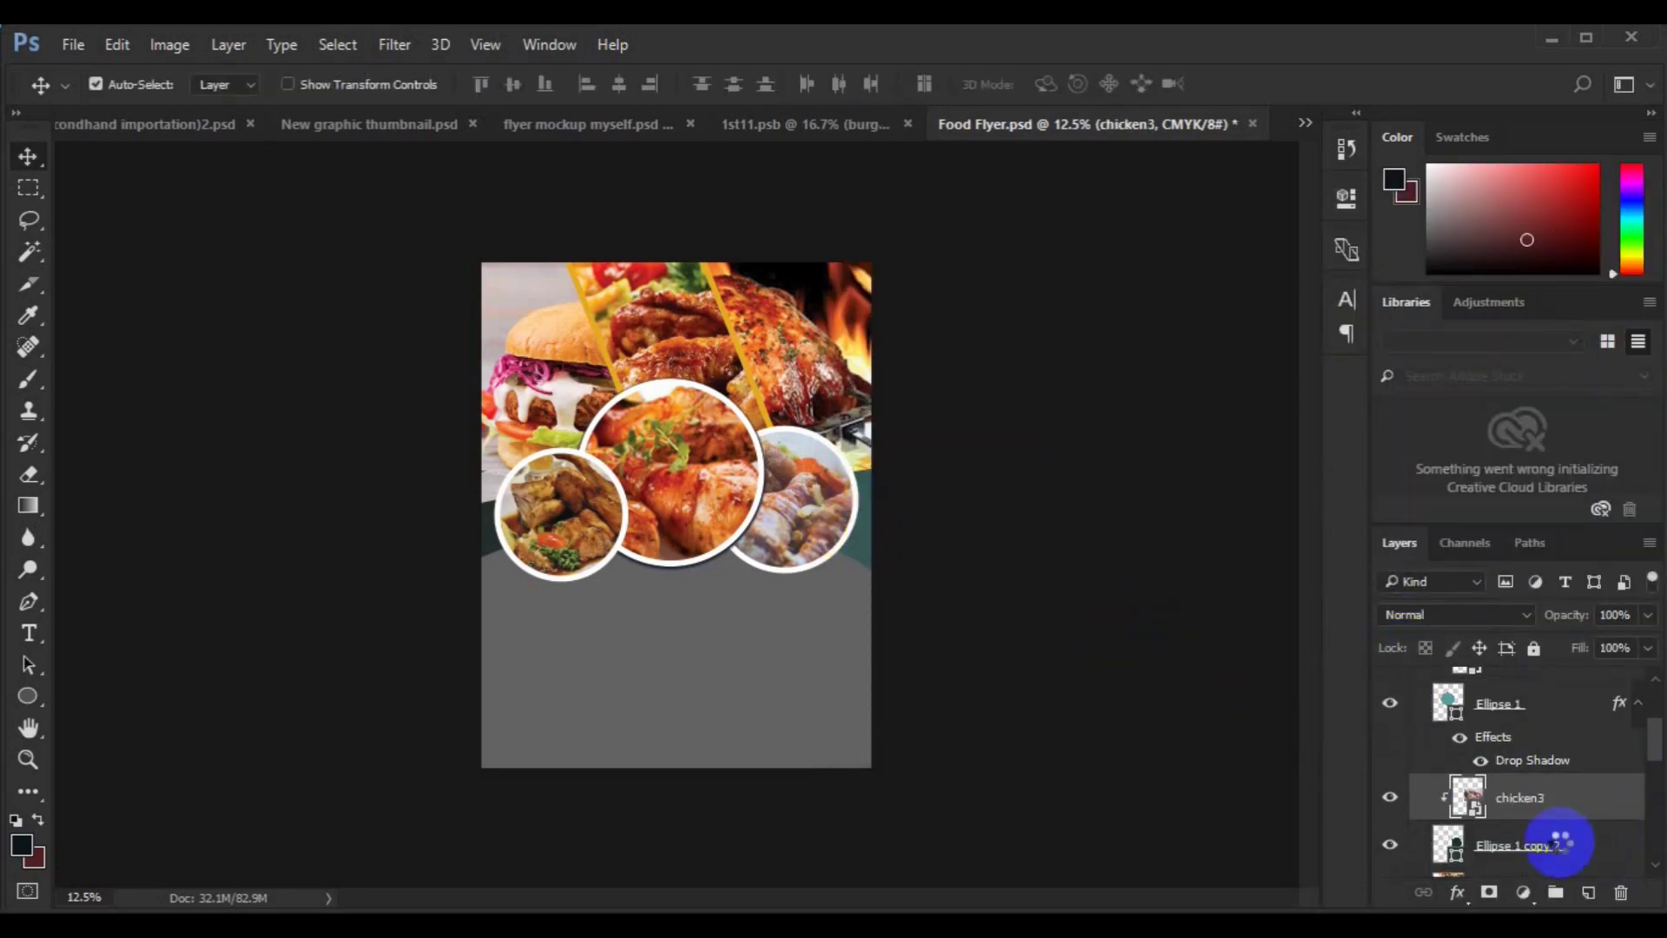
left_click(1559, 843)
right_click(1559, 842)
left_click(1290, 96)
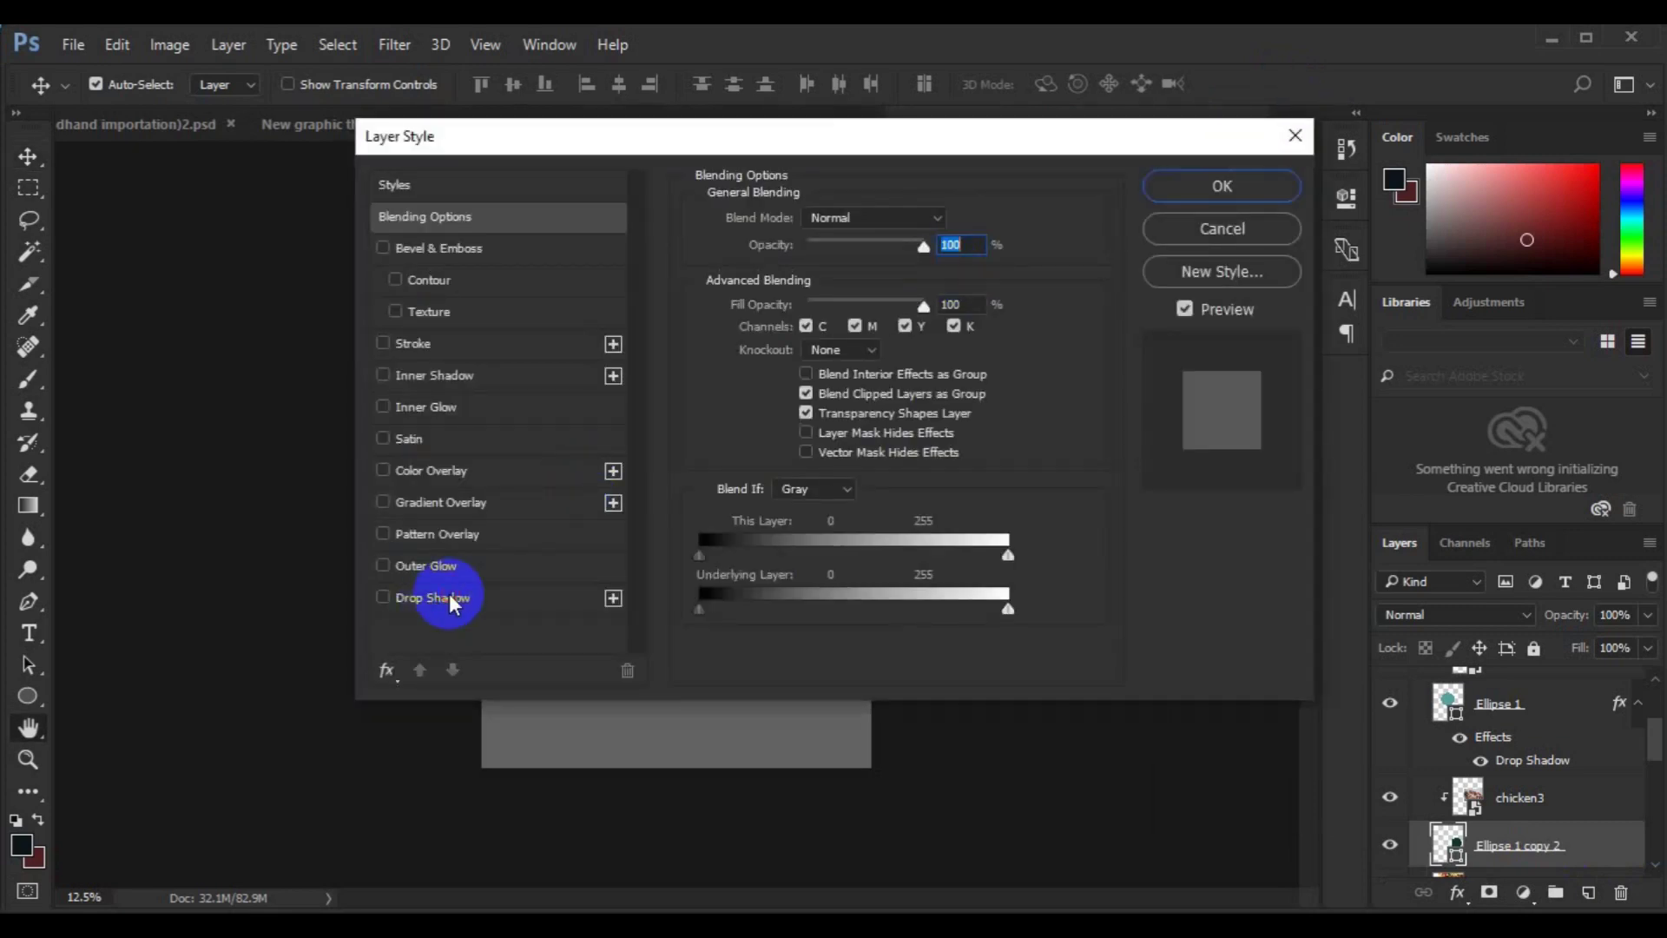
left_click(451, 599)
mouse_move(710, 144)
left_mouse_down()
mouse_move(1006, 170)
mouse_move(1239, 129)
left_mouse_up()
left_click(1287, 369)
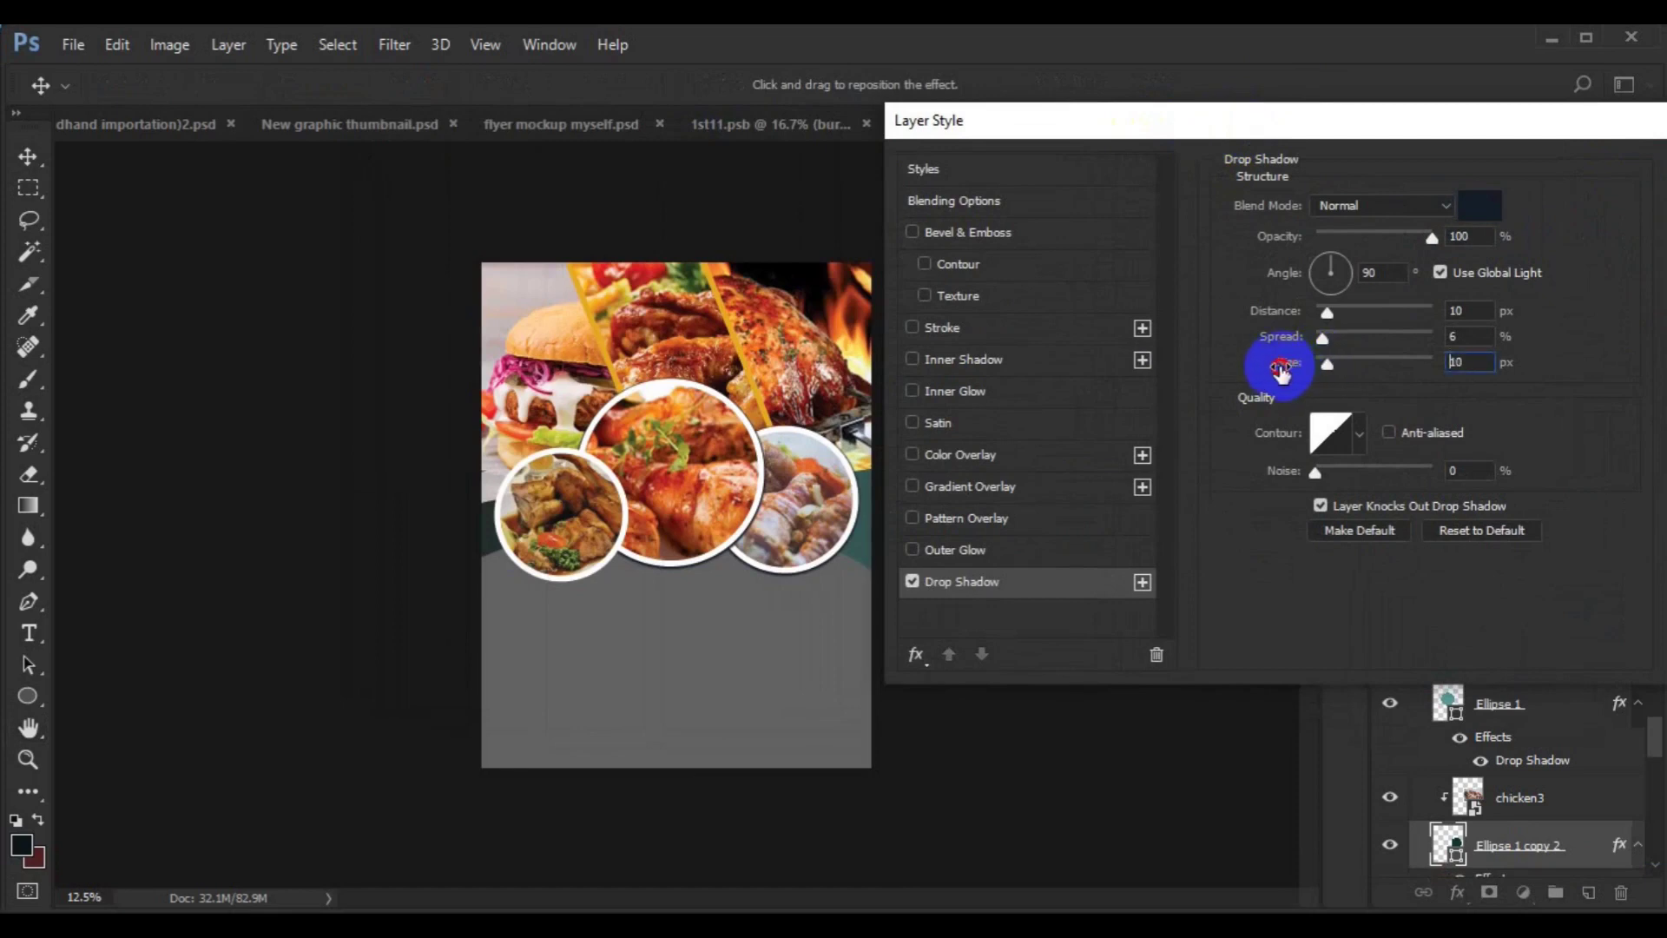
left_click_drag(1415, 124, 1146, 282)
left_click(1441, 327)
left_click(499, 531)
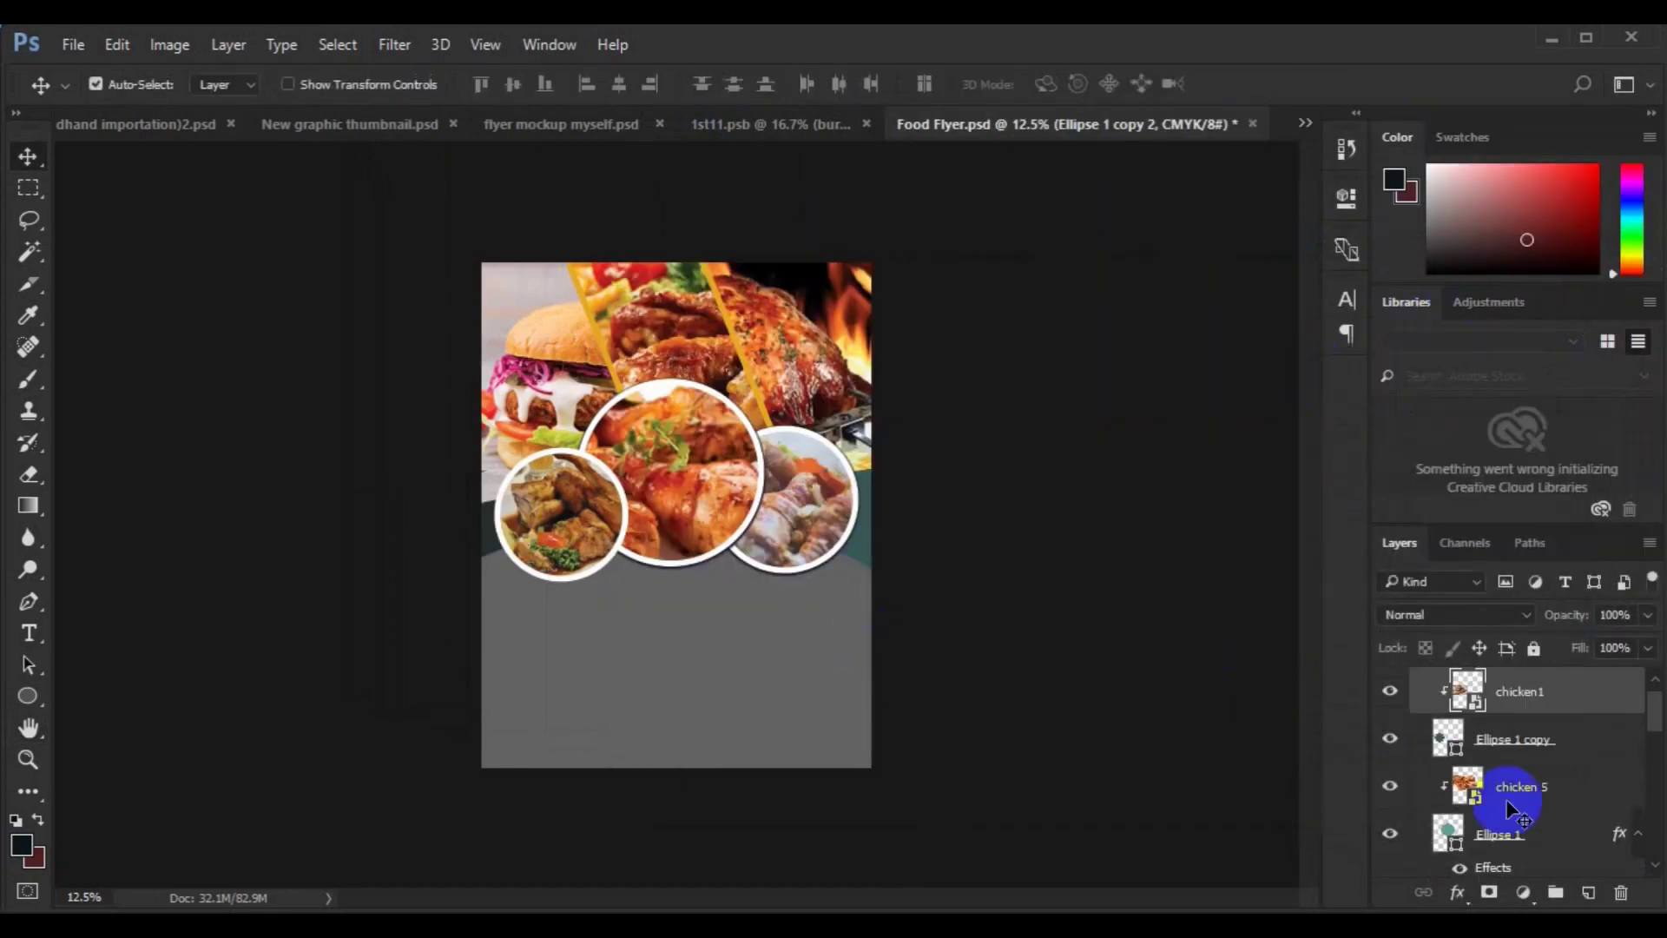
Add a drop shadow to the Ellipse 1 copy circle as well.
left_click(1532, 742)
right_click(1528, 745)
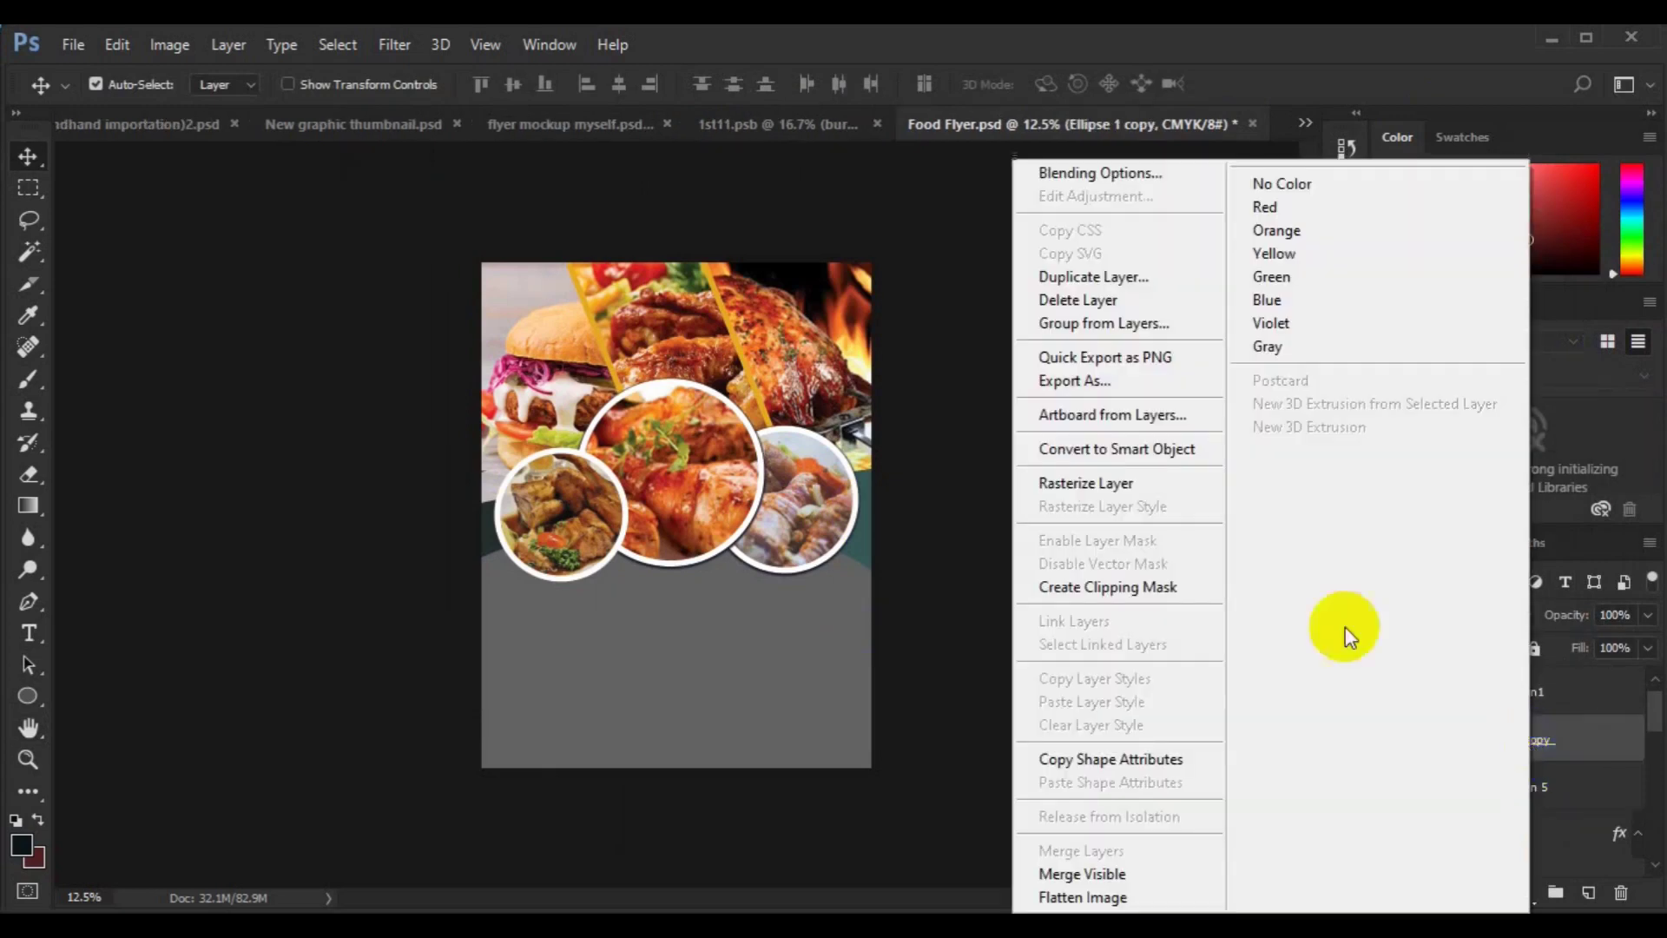
left_click(1165, 179)
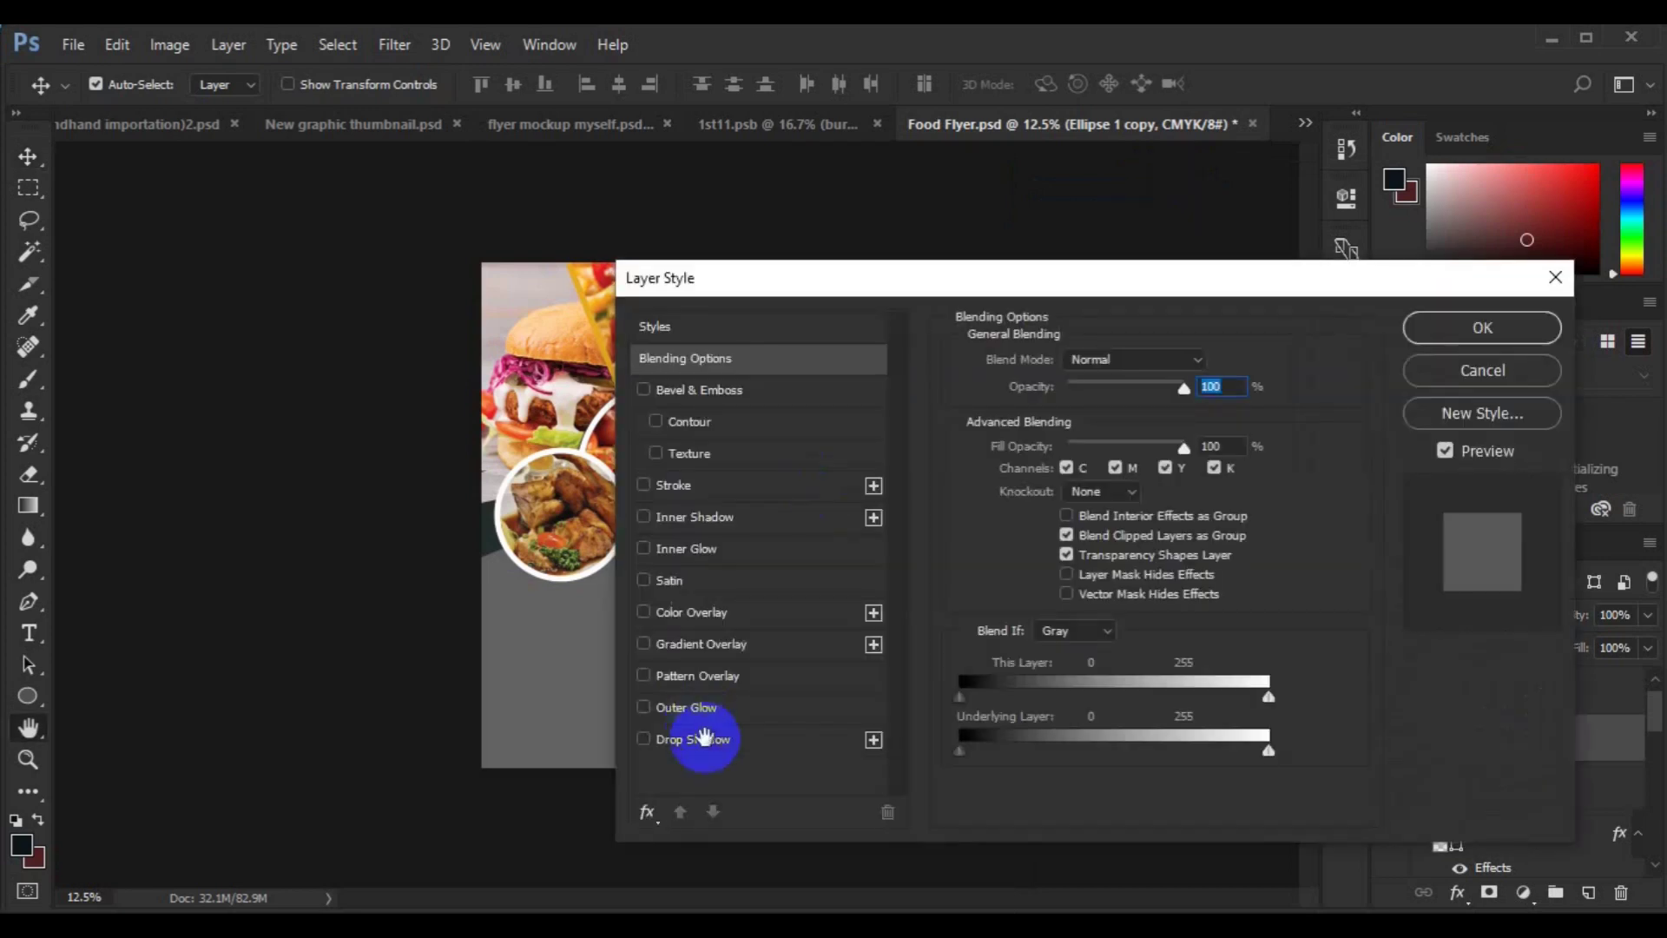
left_click(705, 737)
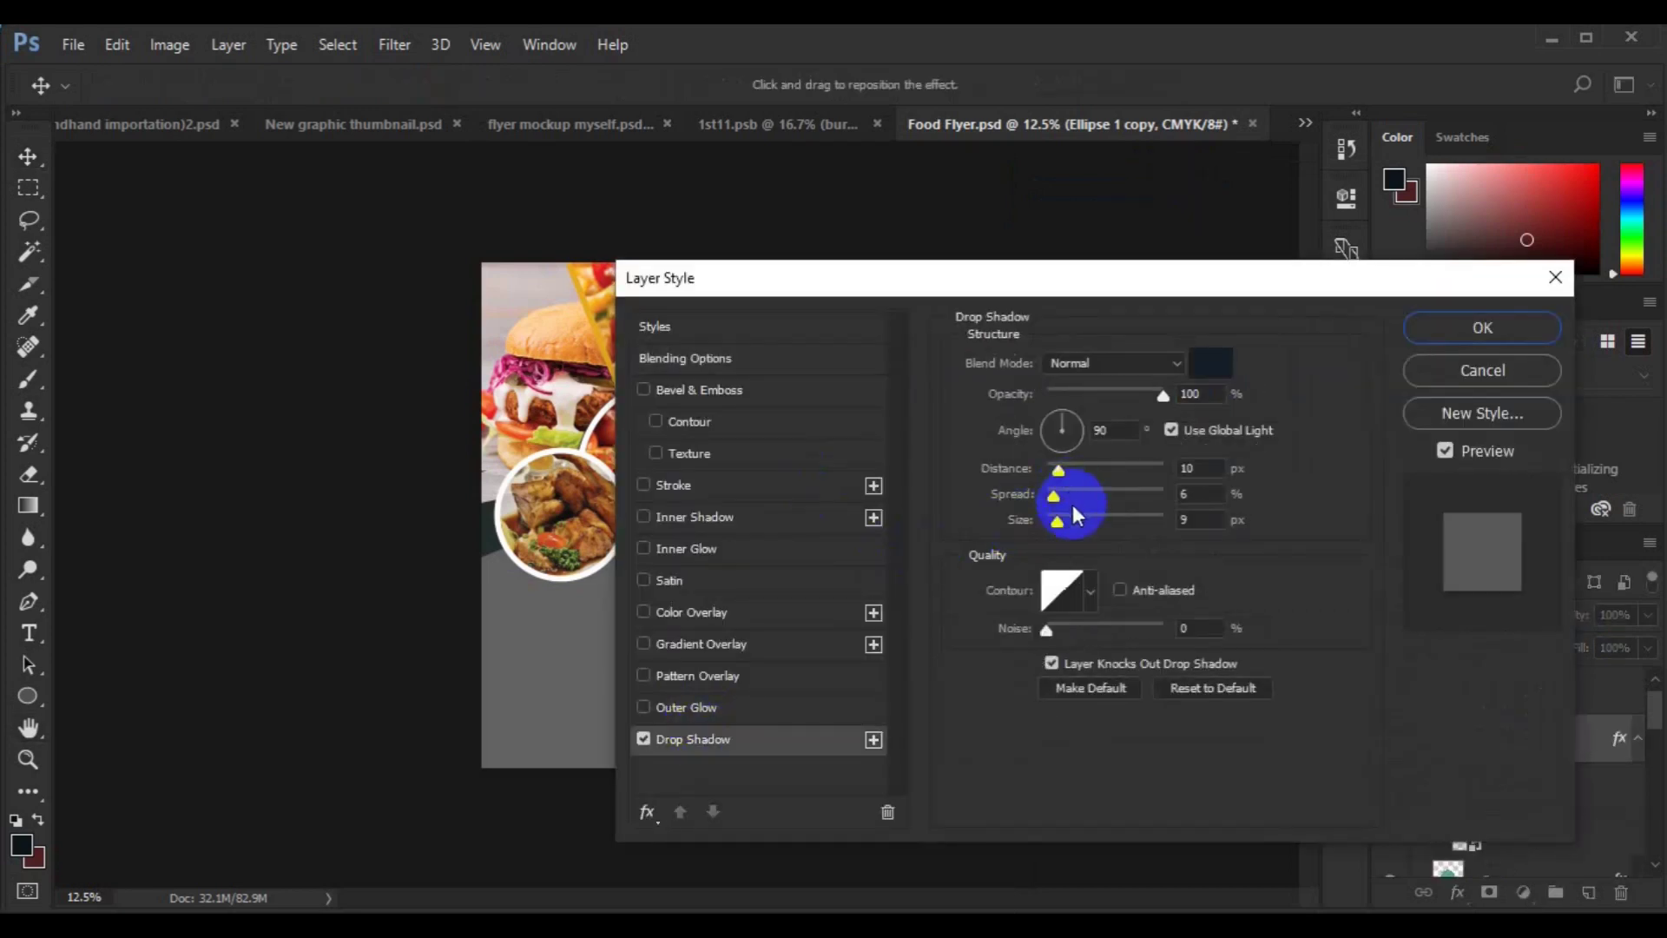
left_click(1414, 336)
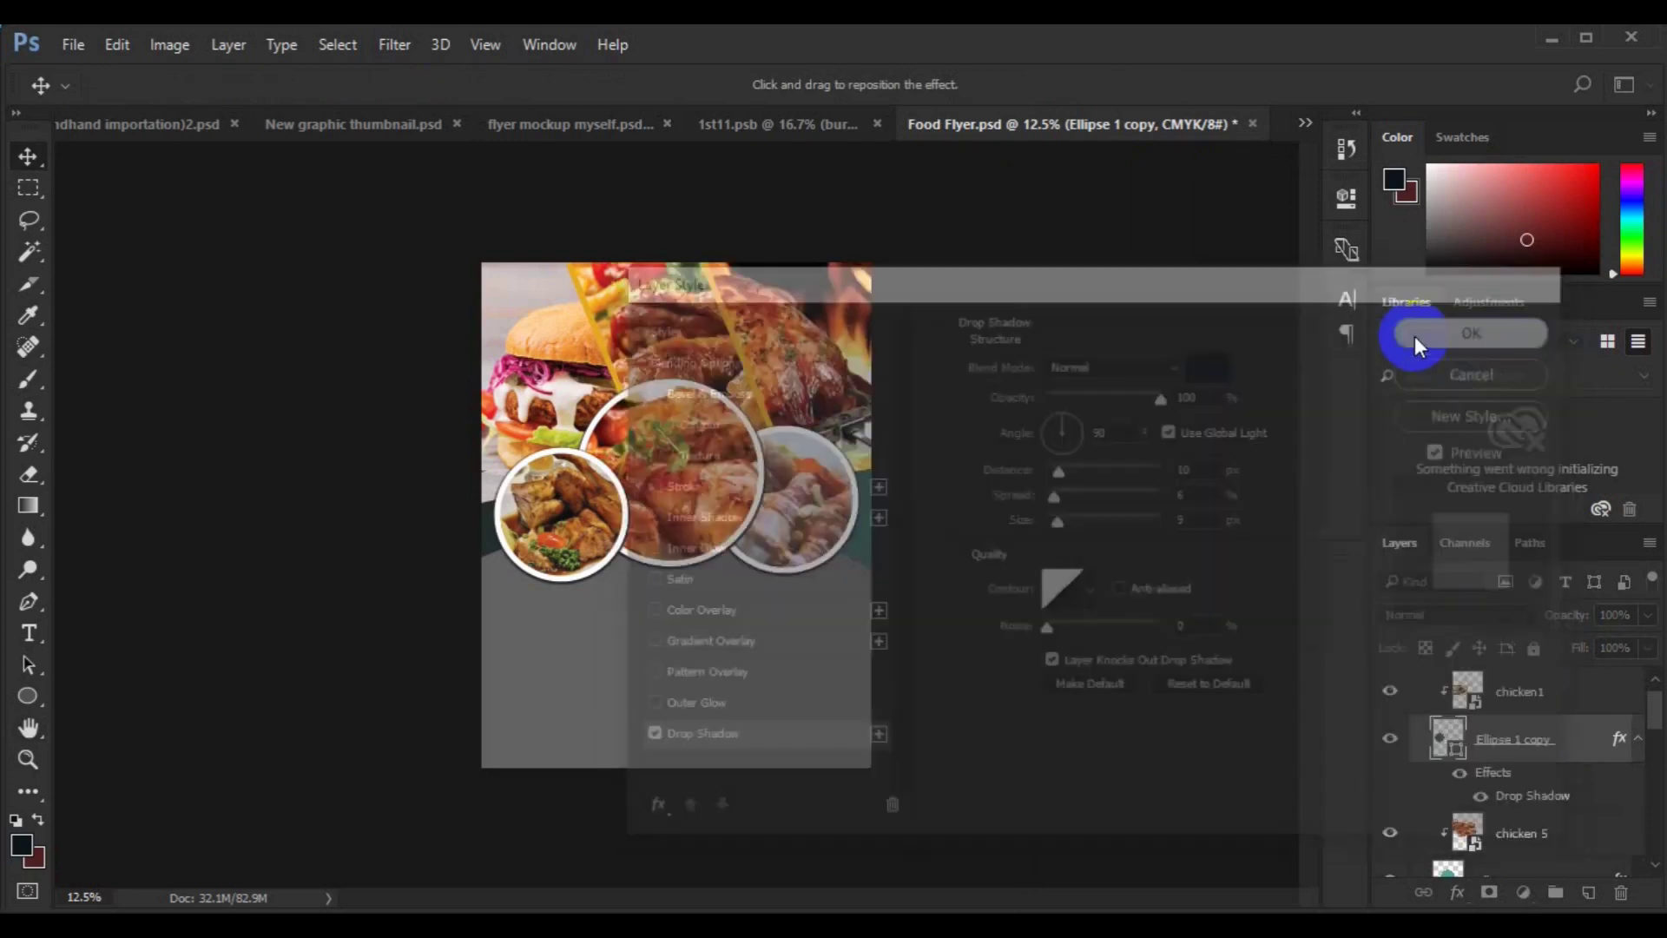
left_click(695, 352)
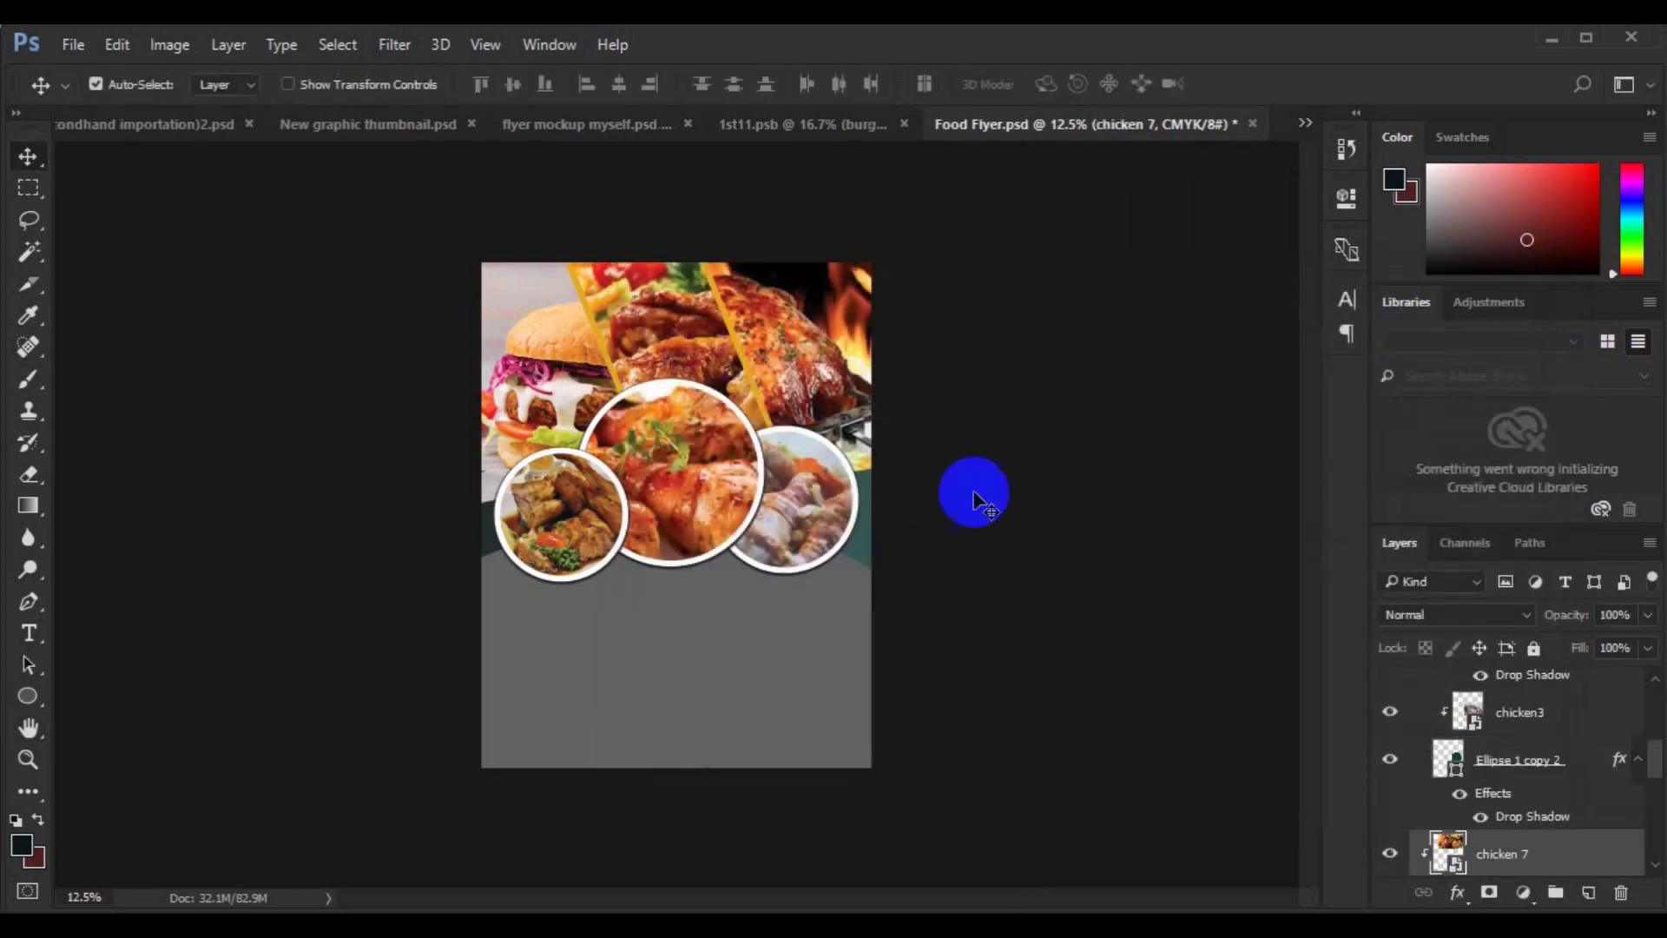
scroll(1641, 855, "down", 2)
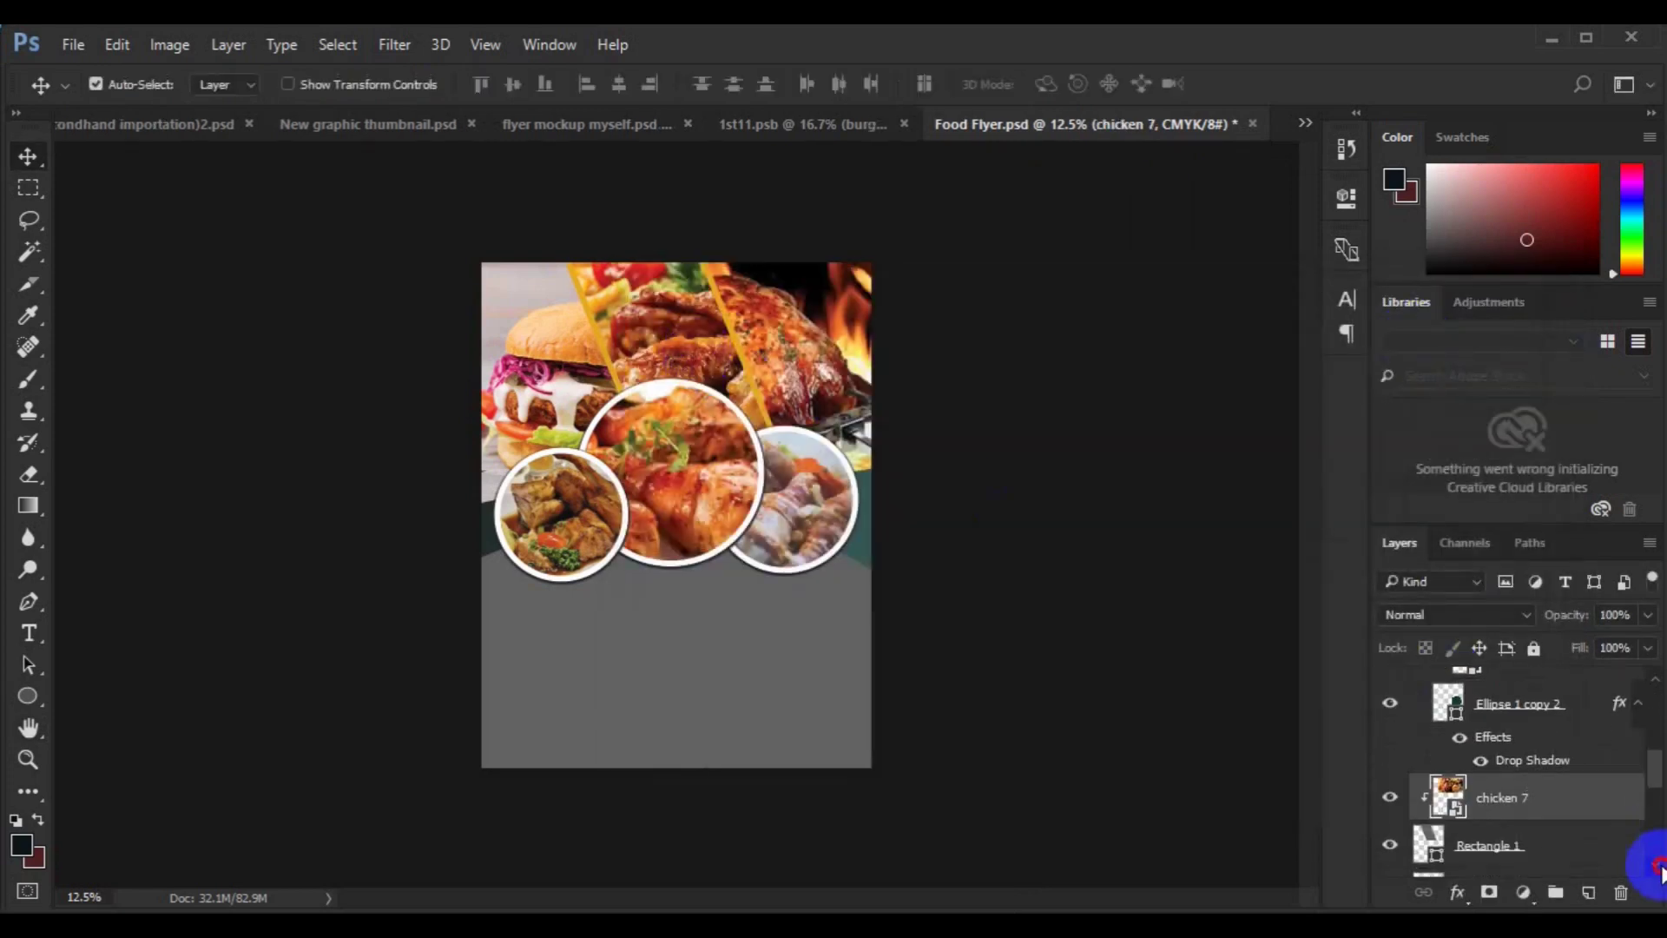
Give Rectangle 1 a drop shadow: 75° angle, 20 px distance, 12% spread, size 9.
left_click(1518, 845)
right_click(1518, 844)
left_click(1263, 98)
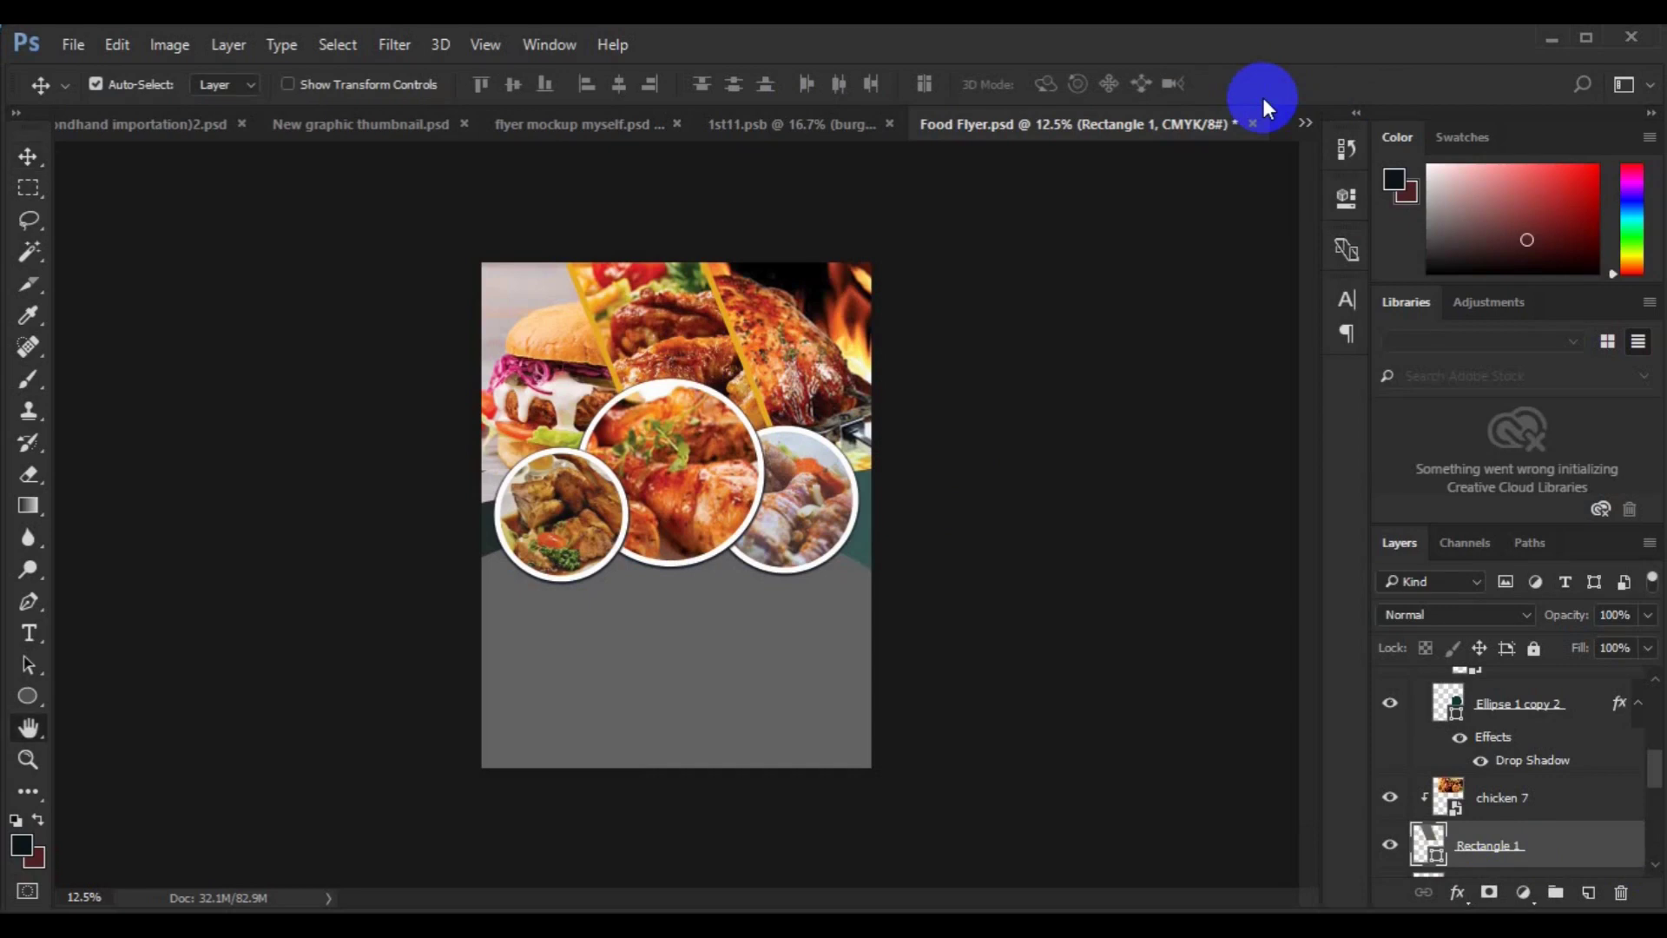
left_click(716, 742)
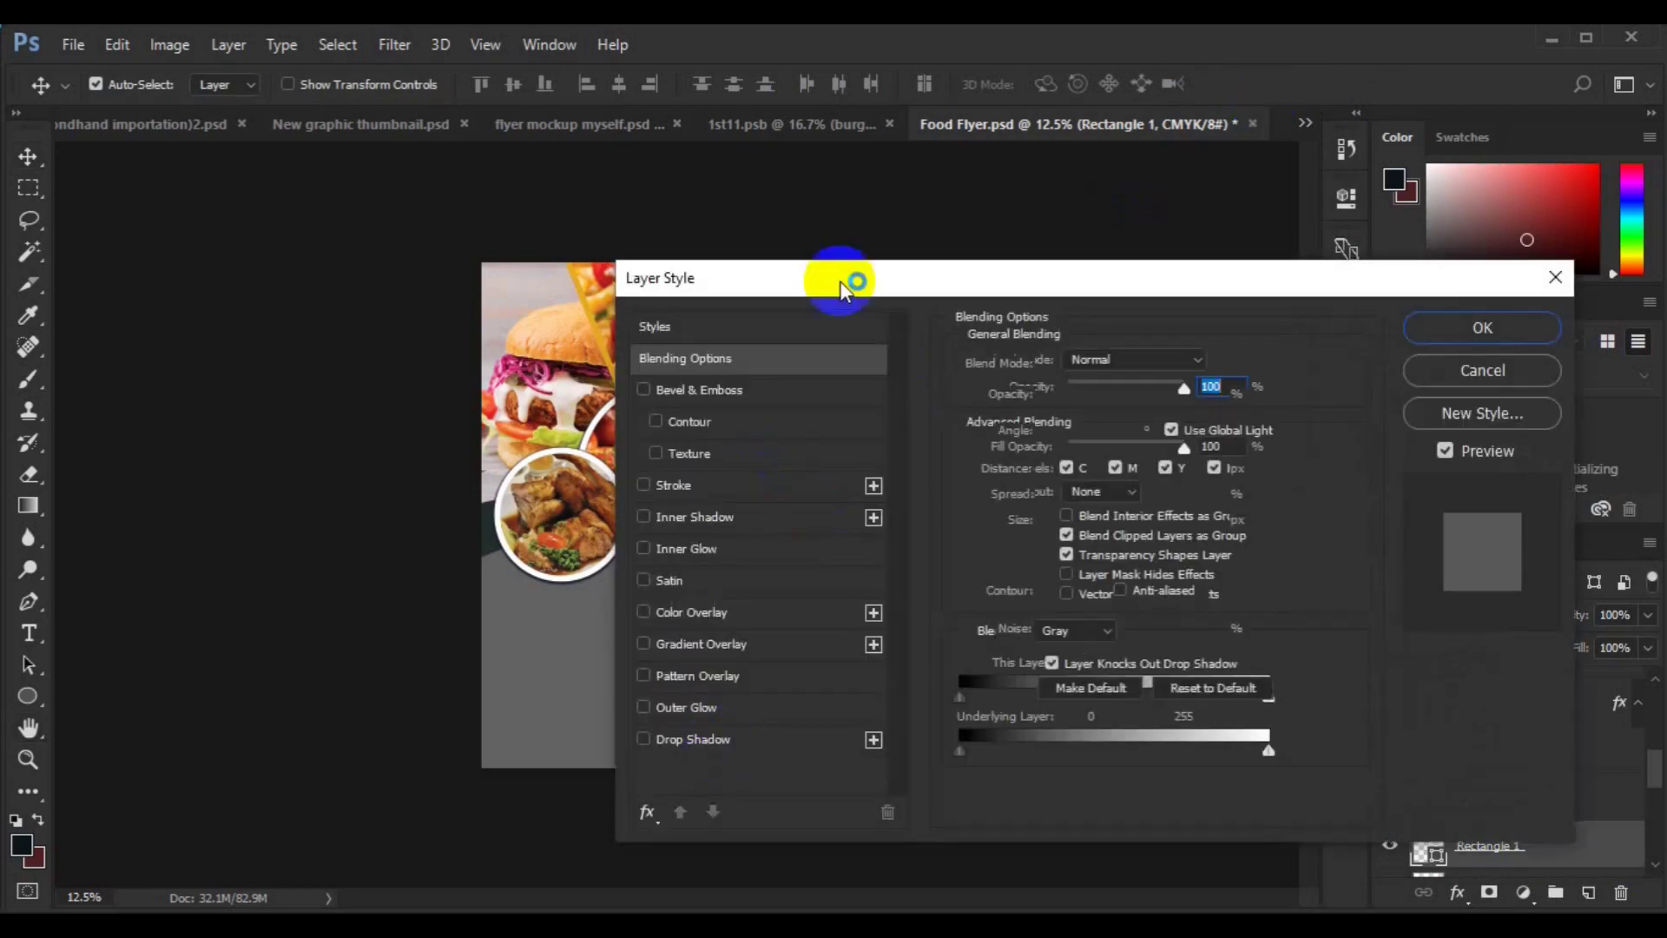
left_click_drag(967, 271, 1160, 257)
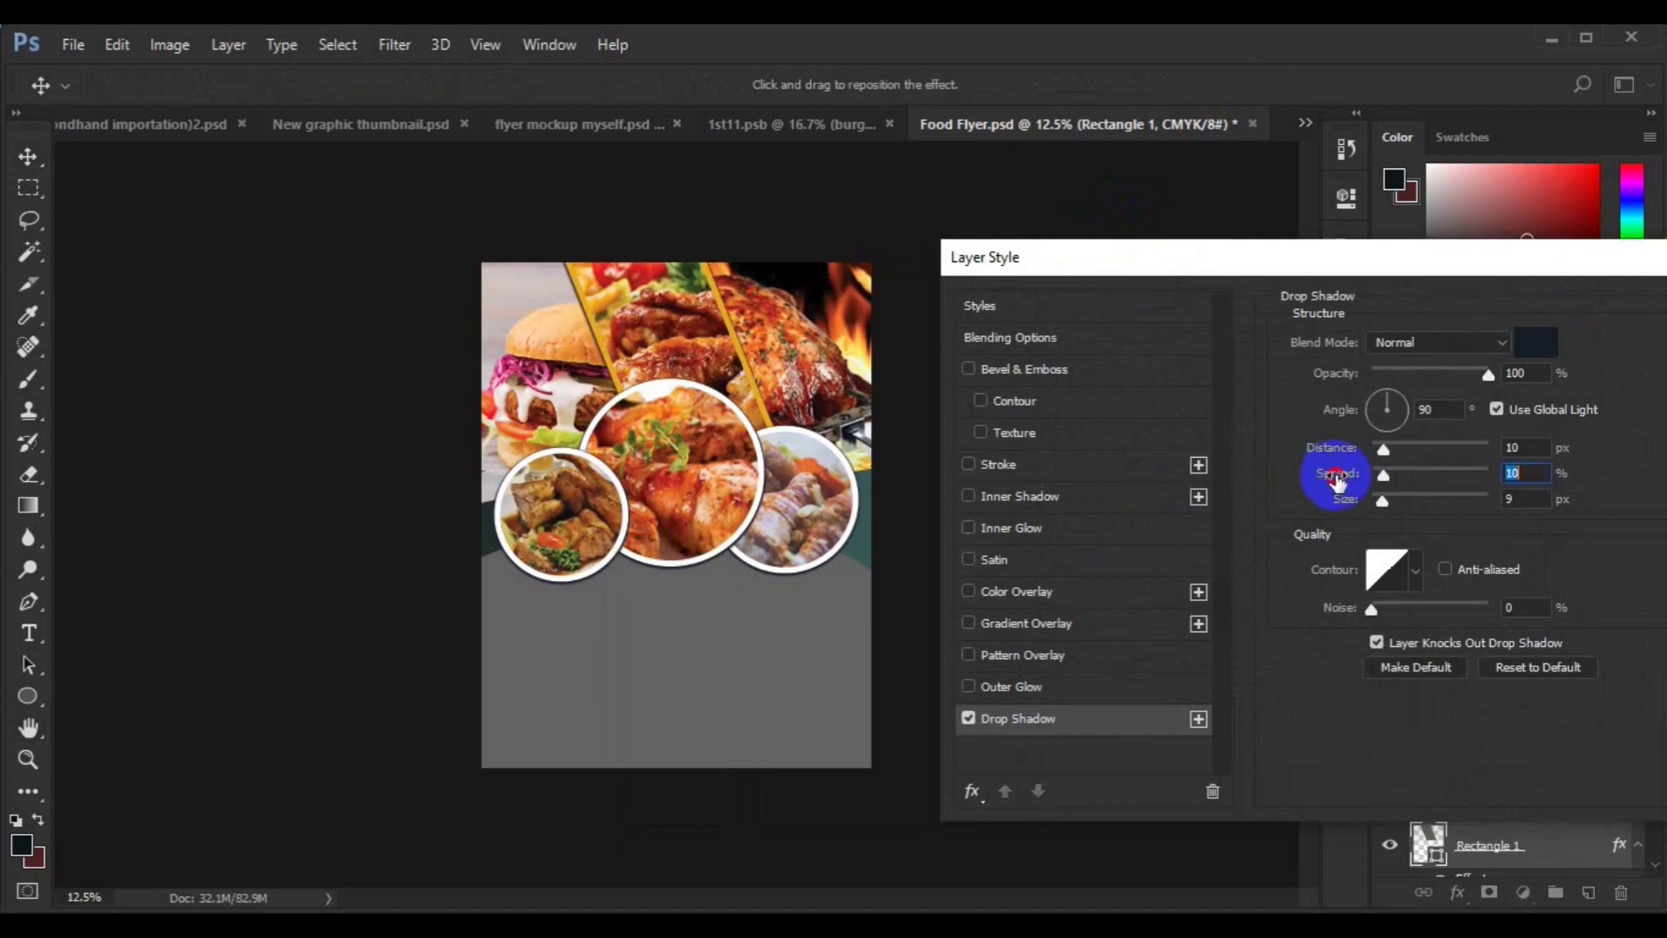
left_click(651, 382)
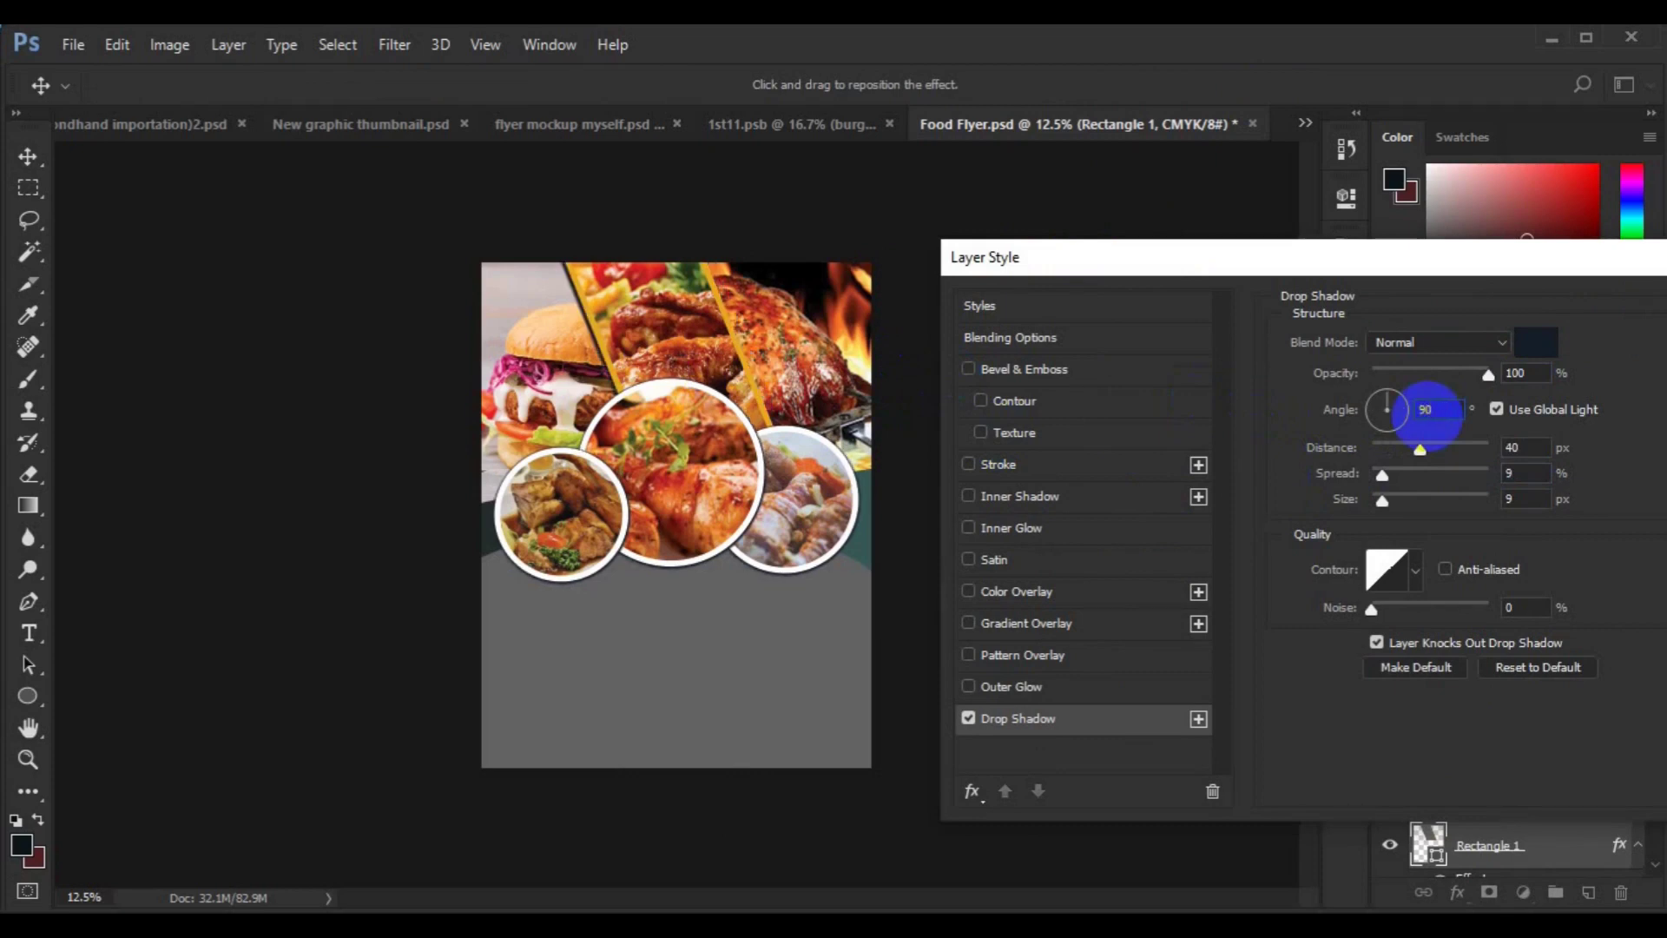
left_click_drag(693, 346, 694, 348)
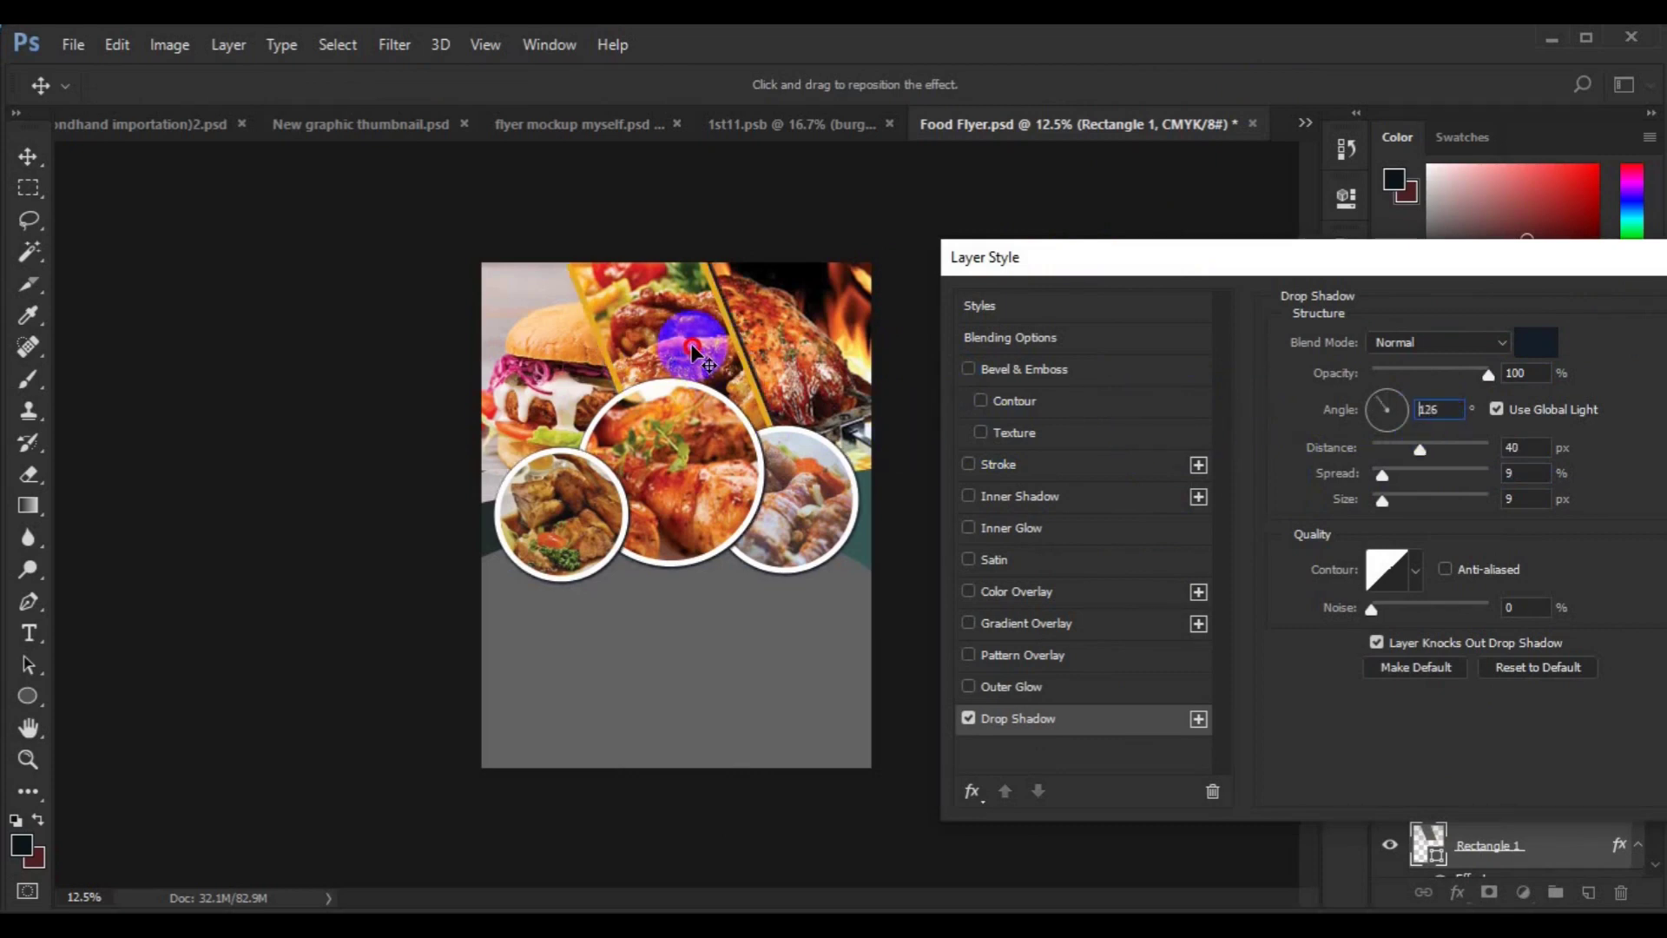
left_click_drag(693, 347, 687, 343)
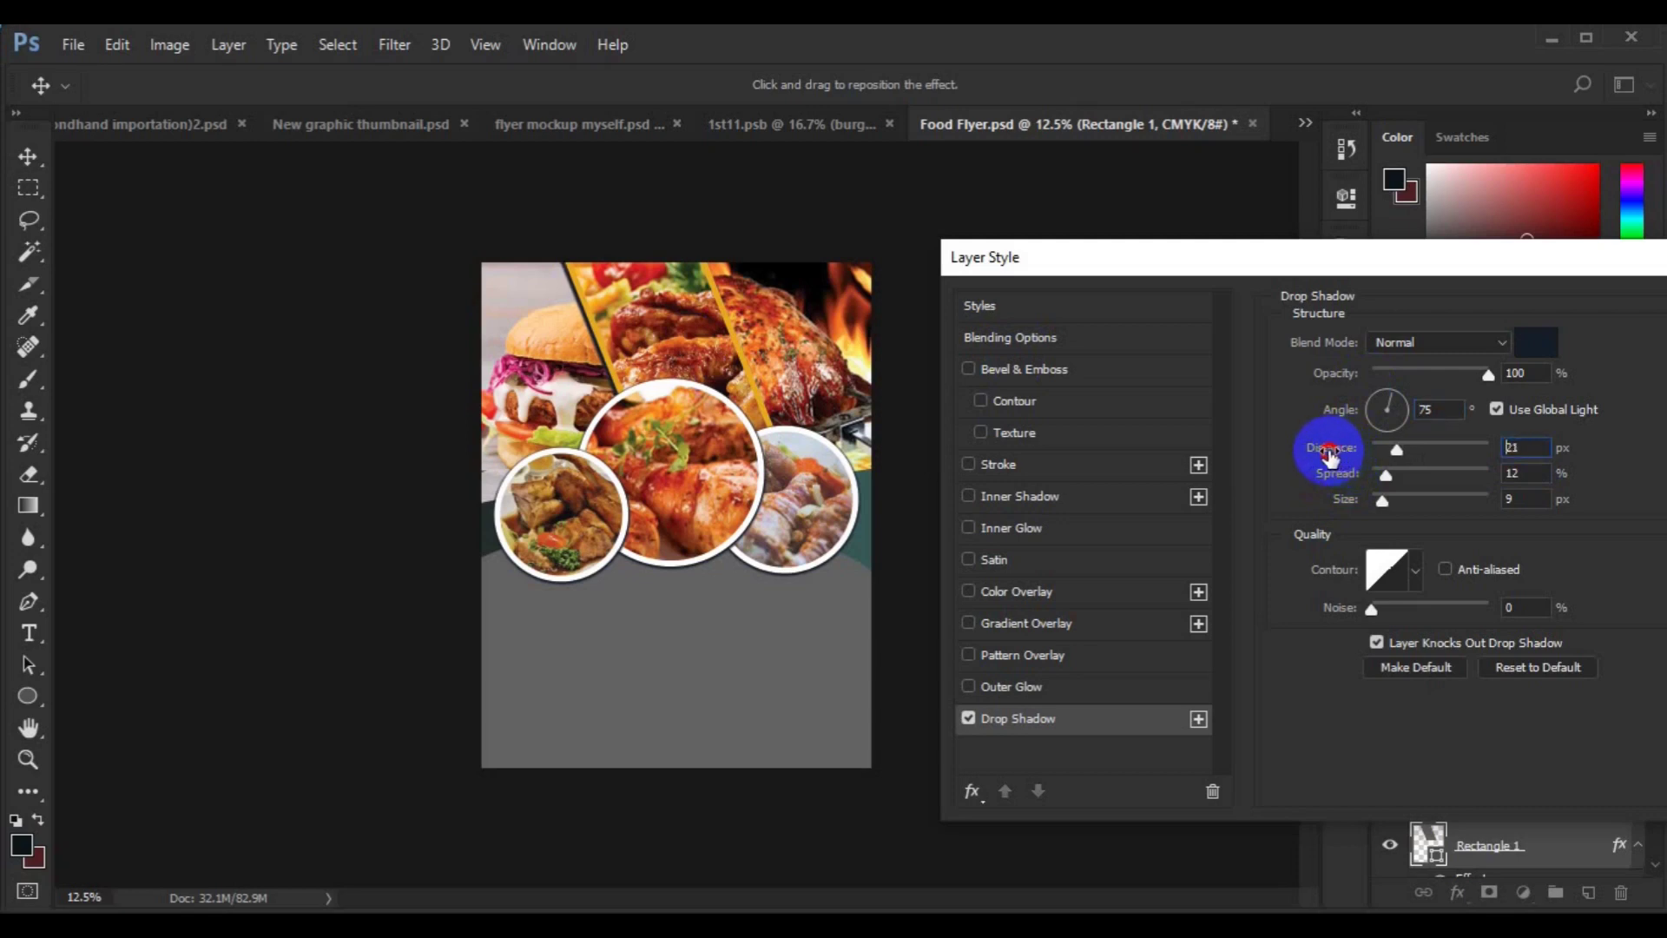
key("shift+Tab")
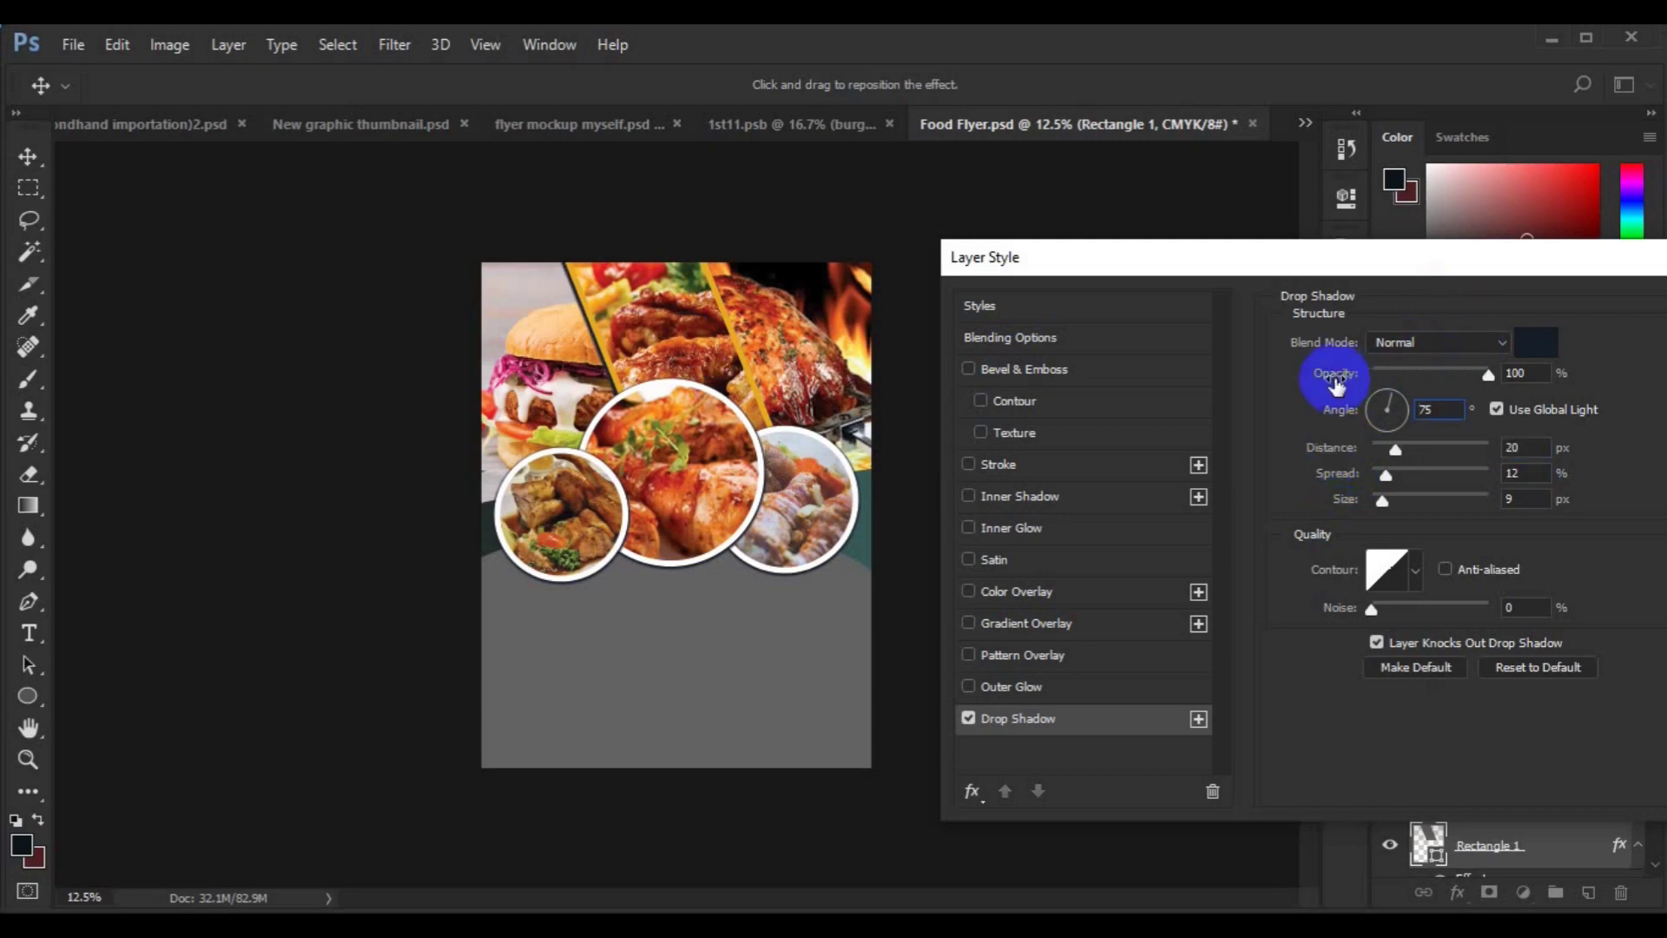
left_click_drag(1486, 254, 1150, 347)
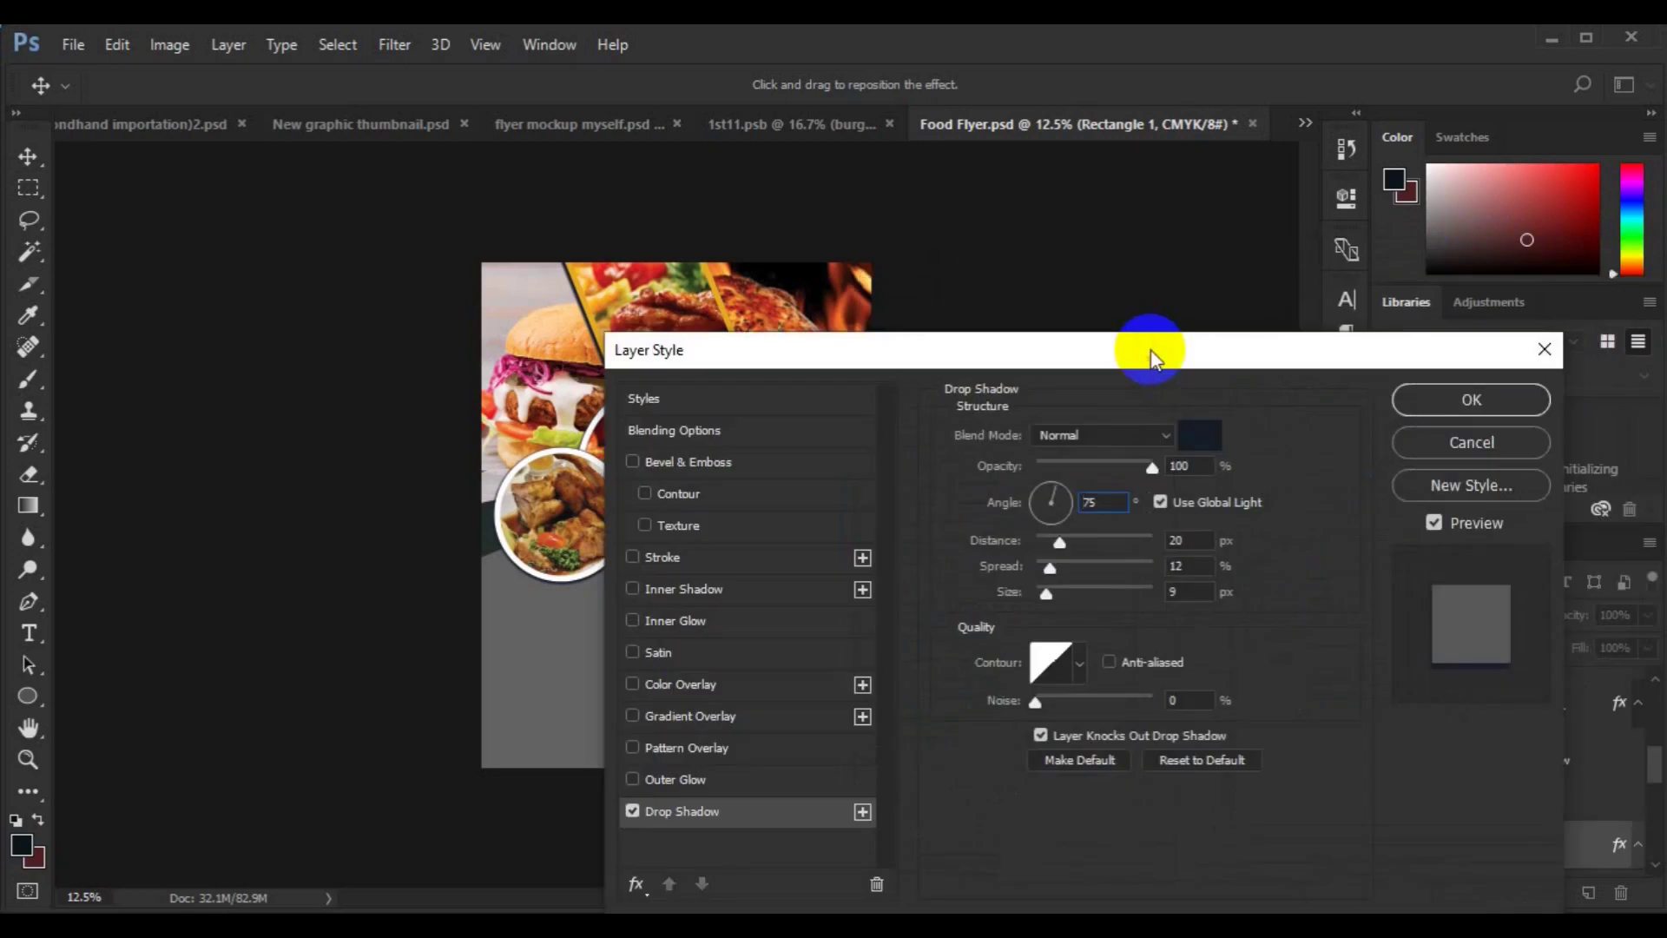
left_click(1468, 401)
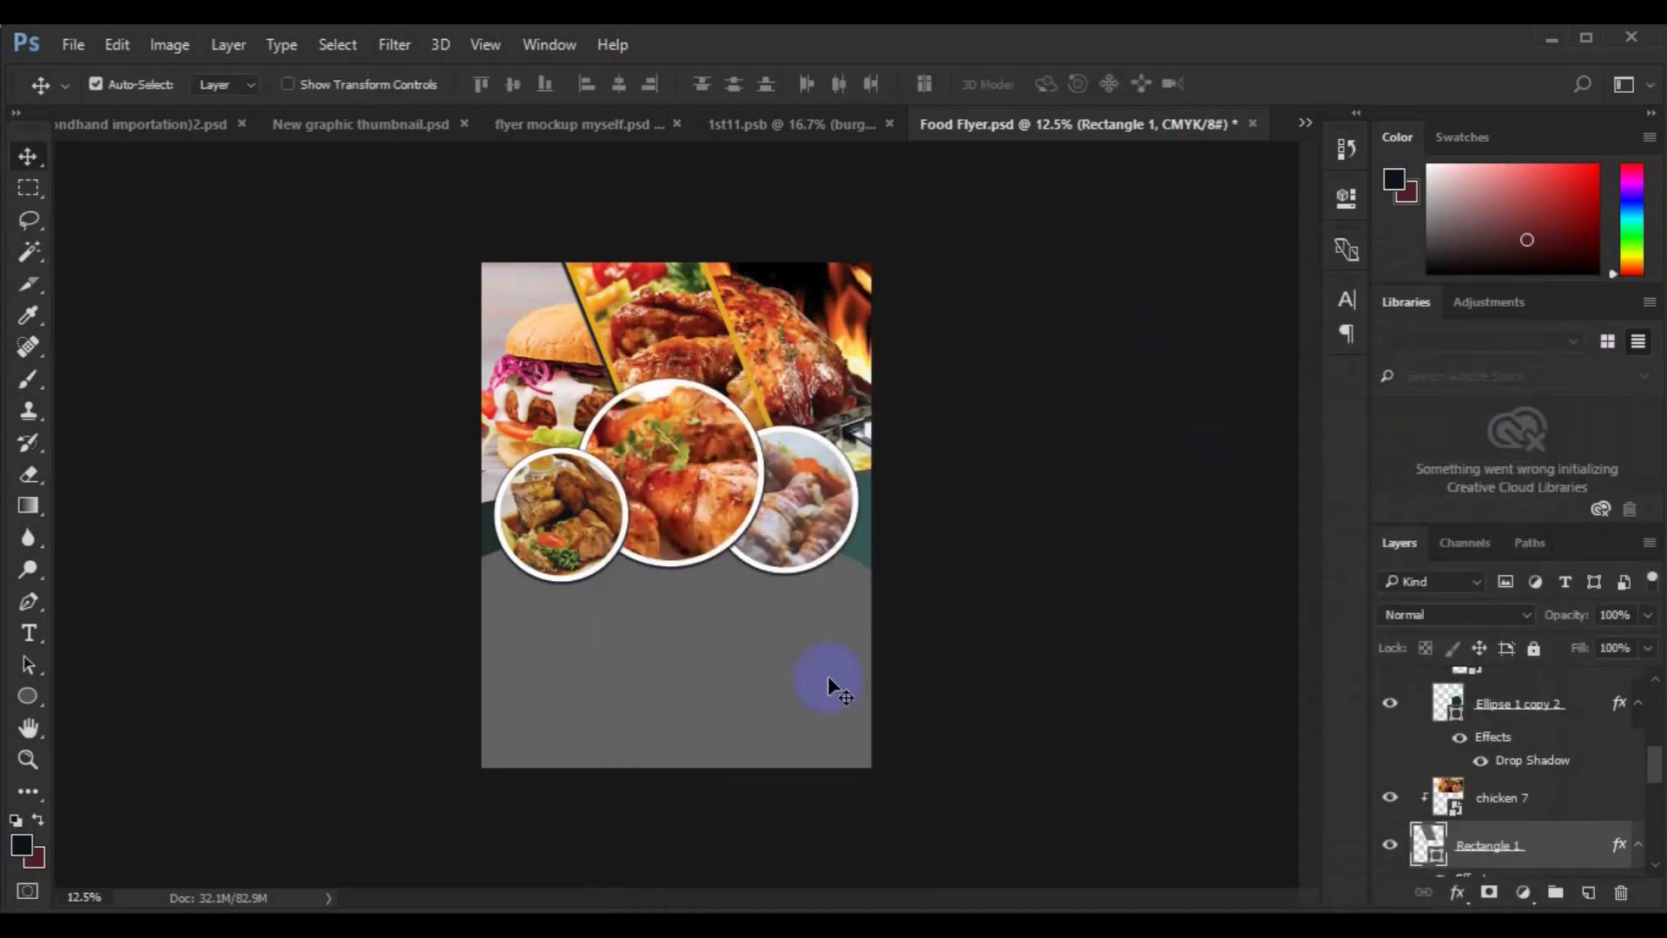
Recolour the Shape 1 copy 2 and Shape 1 accent shapes orange #dd851d.
left_click(1441, 864)
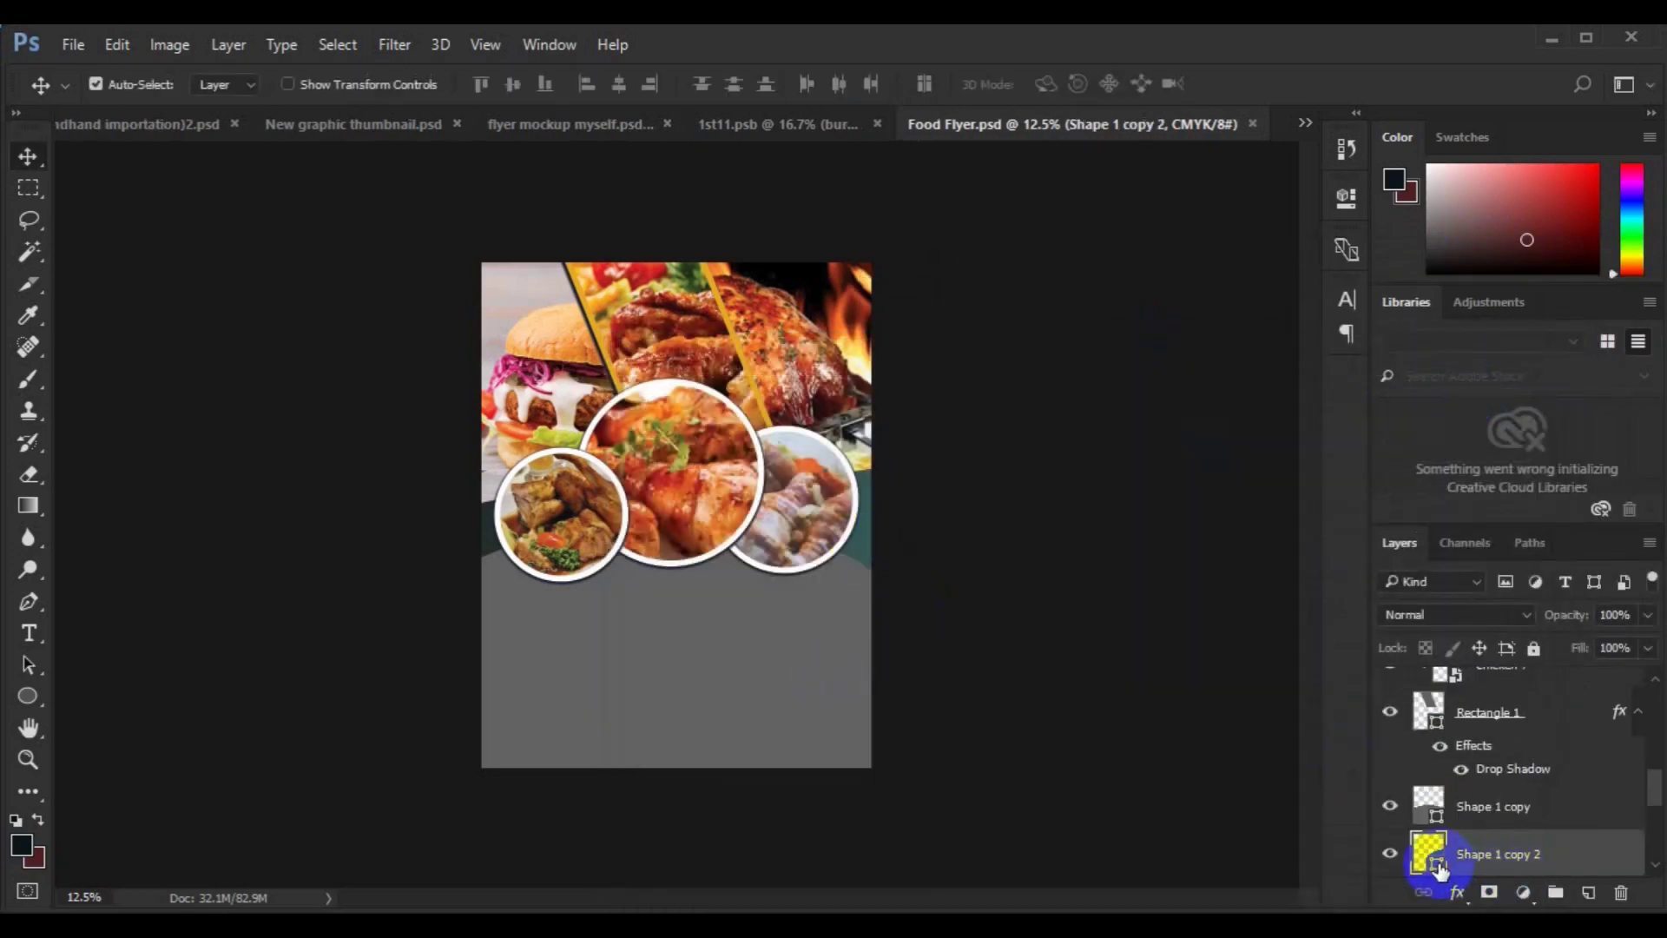
double_click(1437, 864)
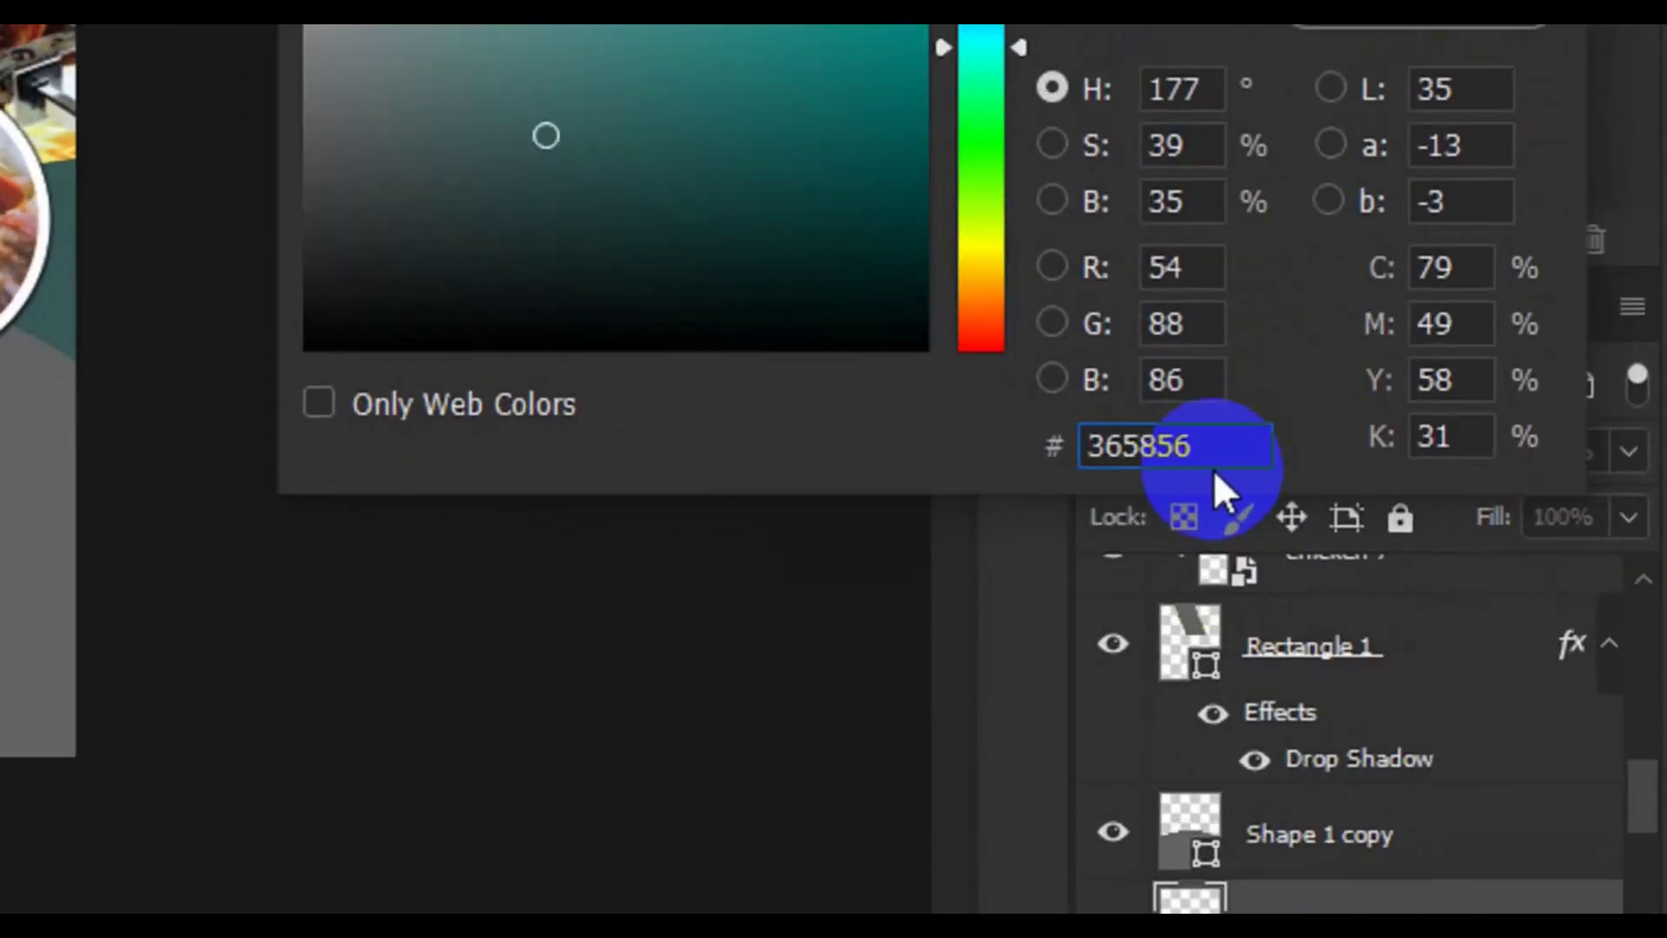
double_click(1363, 569)
type("dd851d")
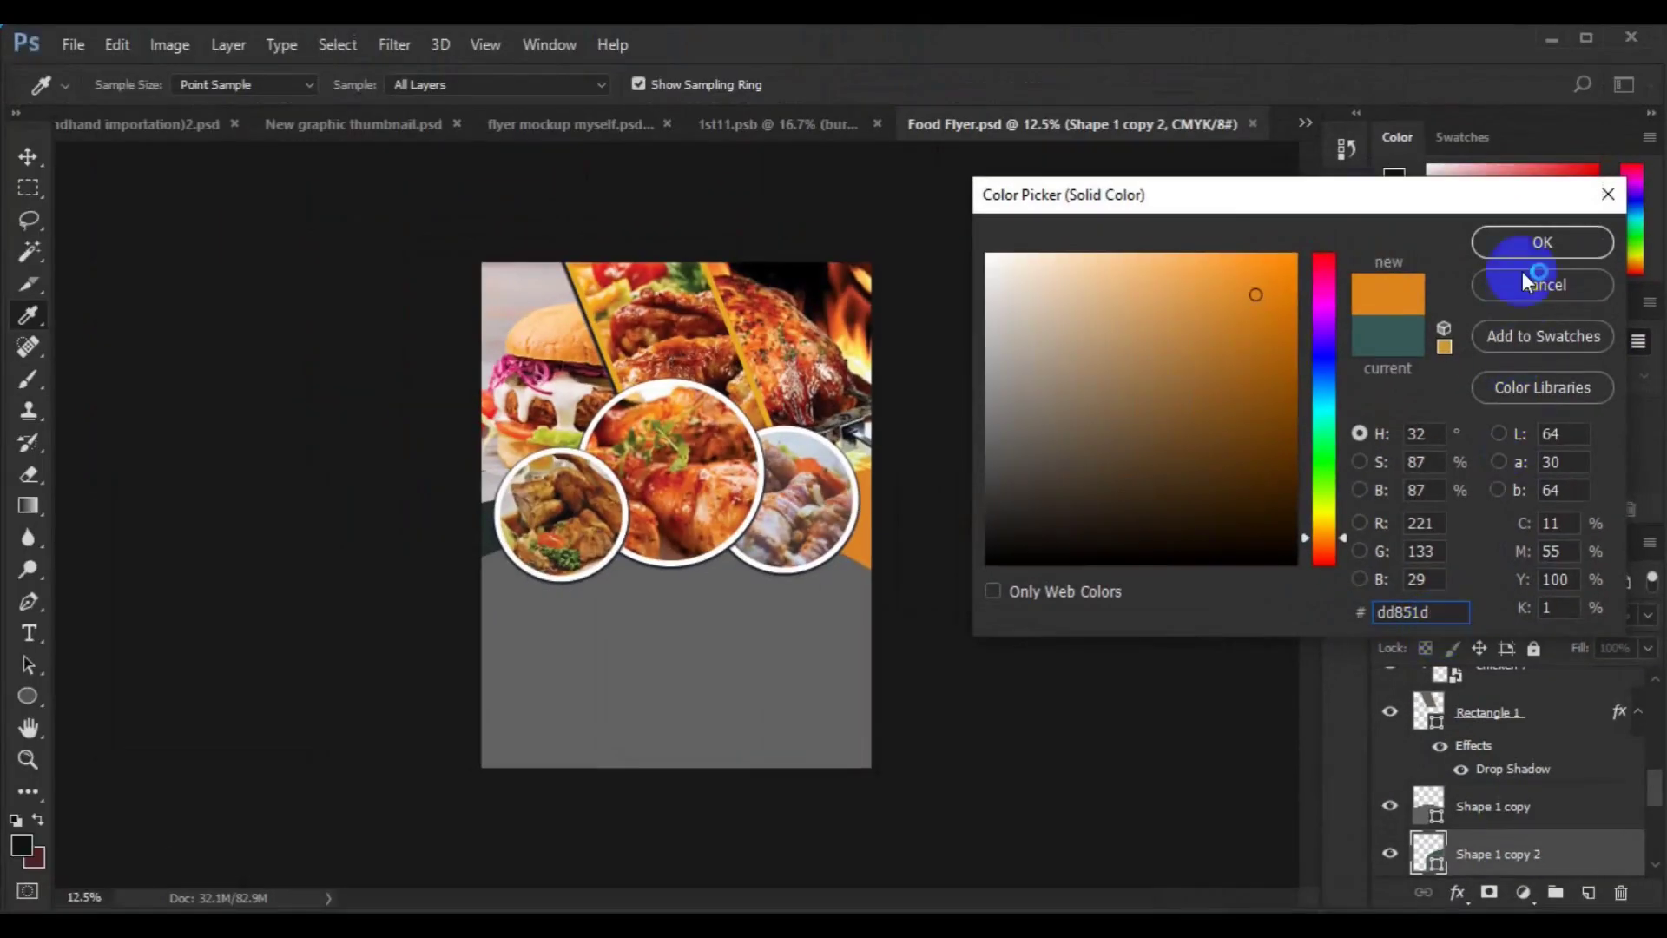
left_click(1528, 243)
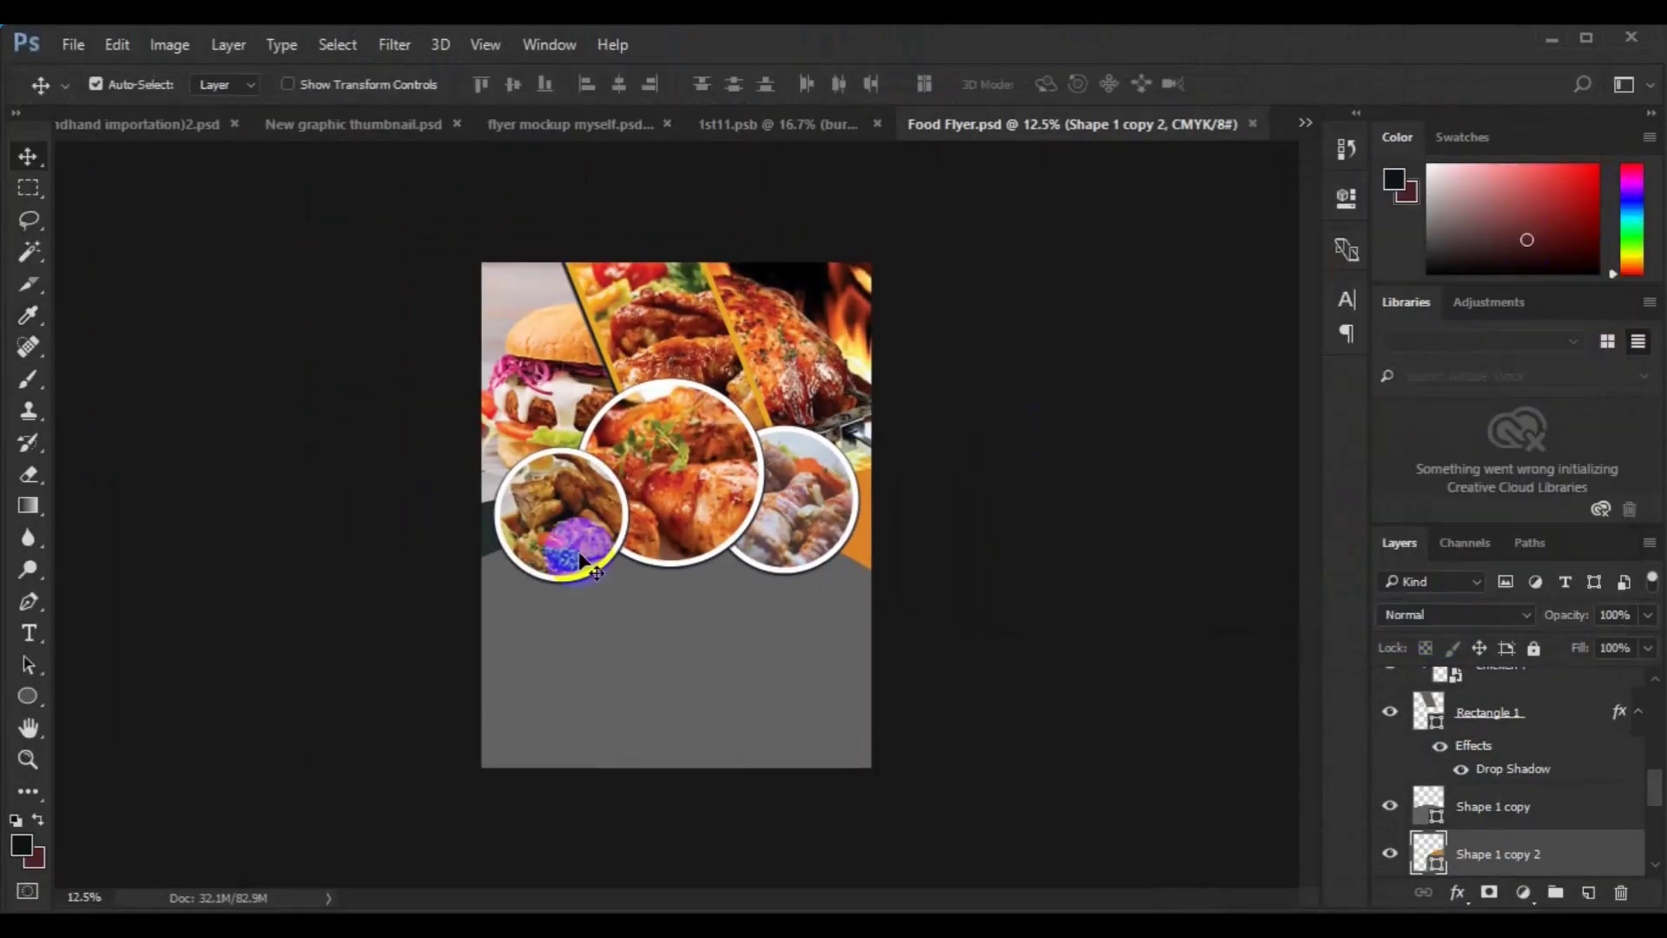
left_click_drag(562, 539, 499, 555)
left_click(1433, 864)
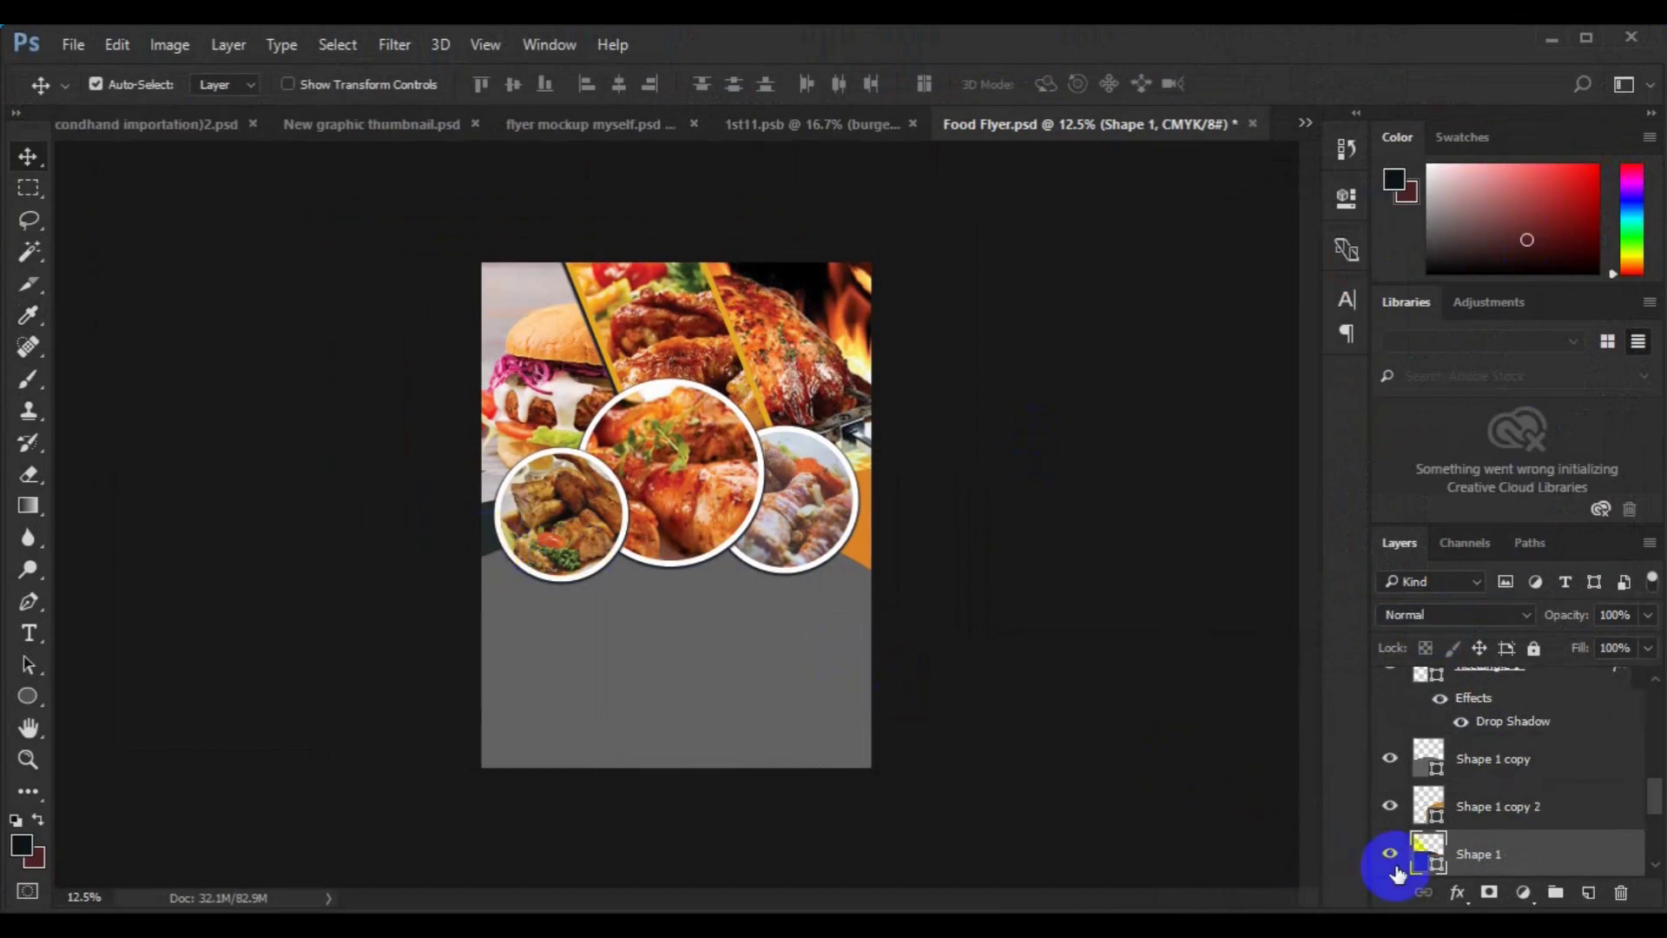
double_click(1430, 864)
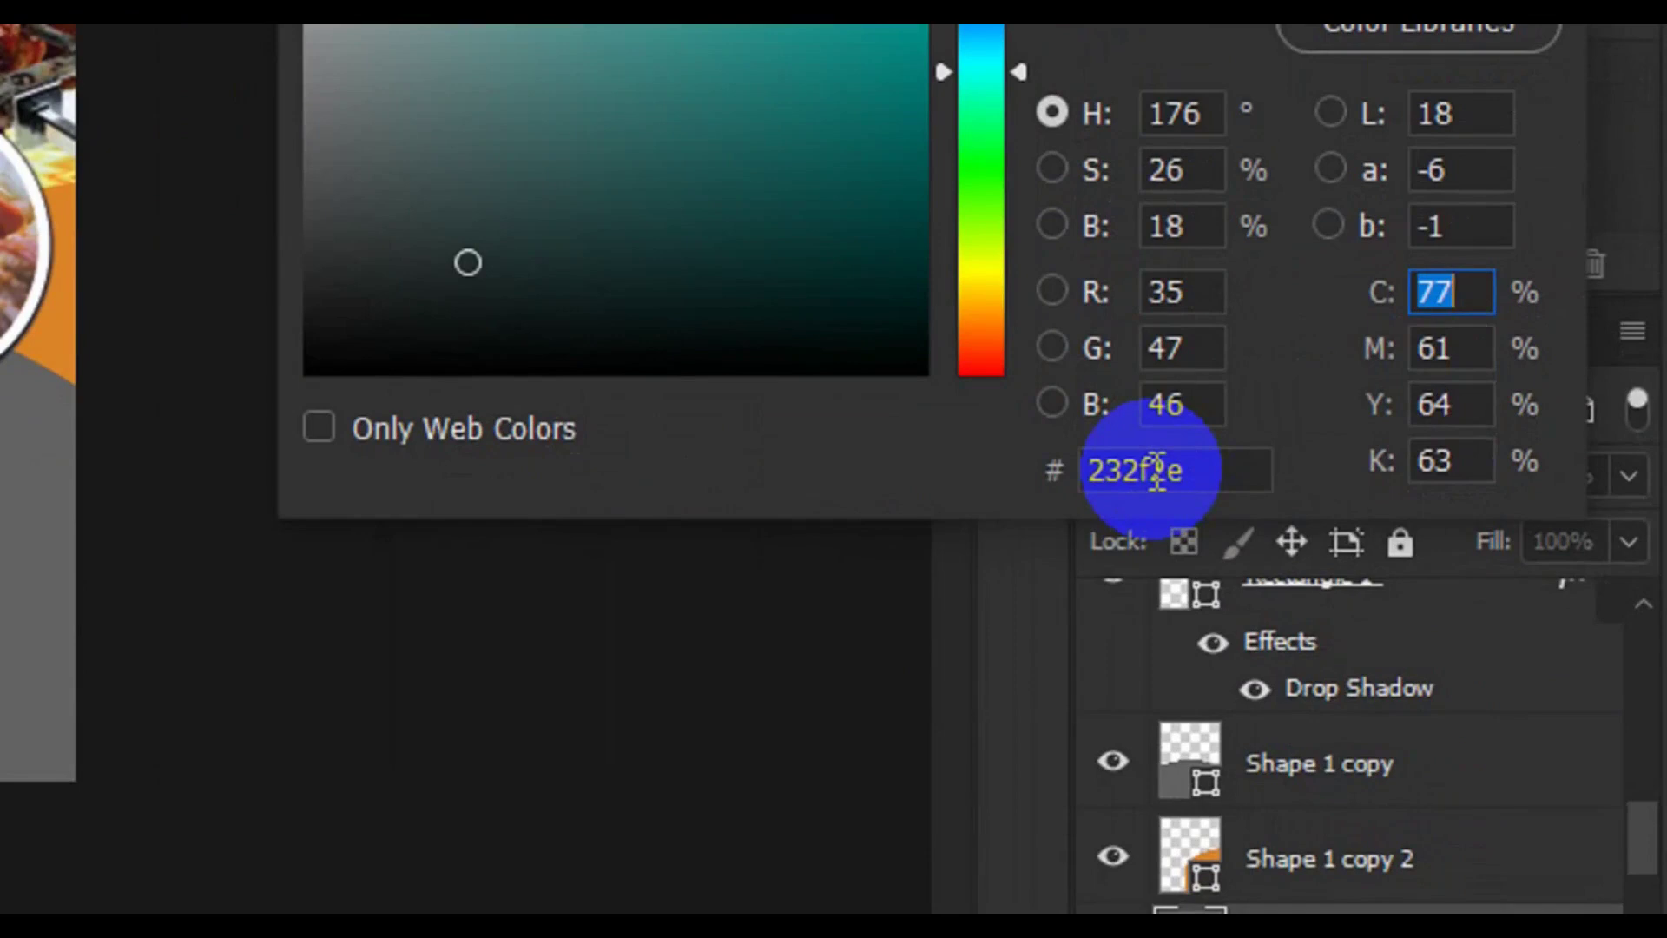
left_click(1157, 470)
double_click(1157, 470)
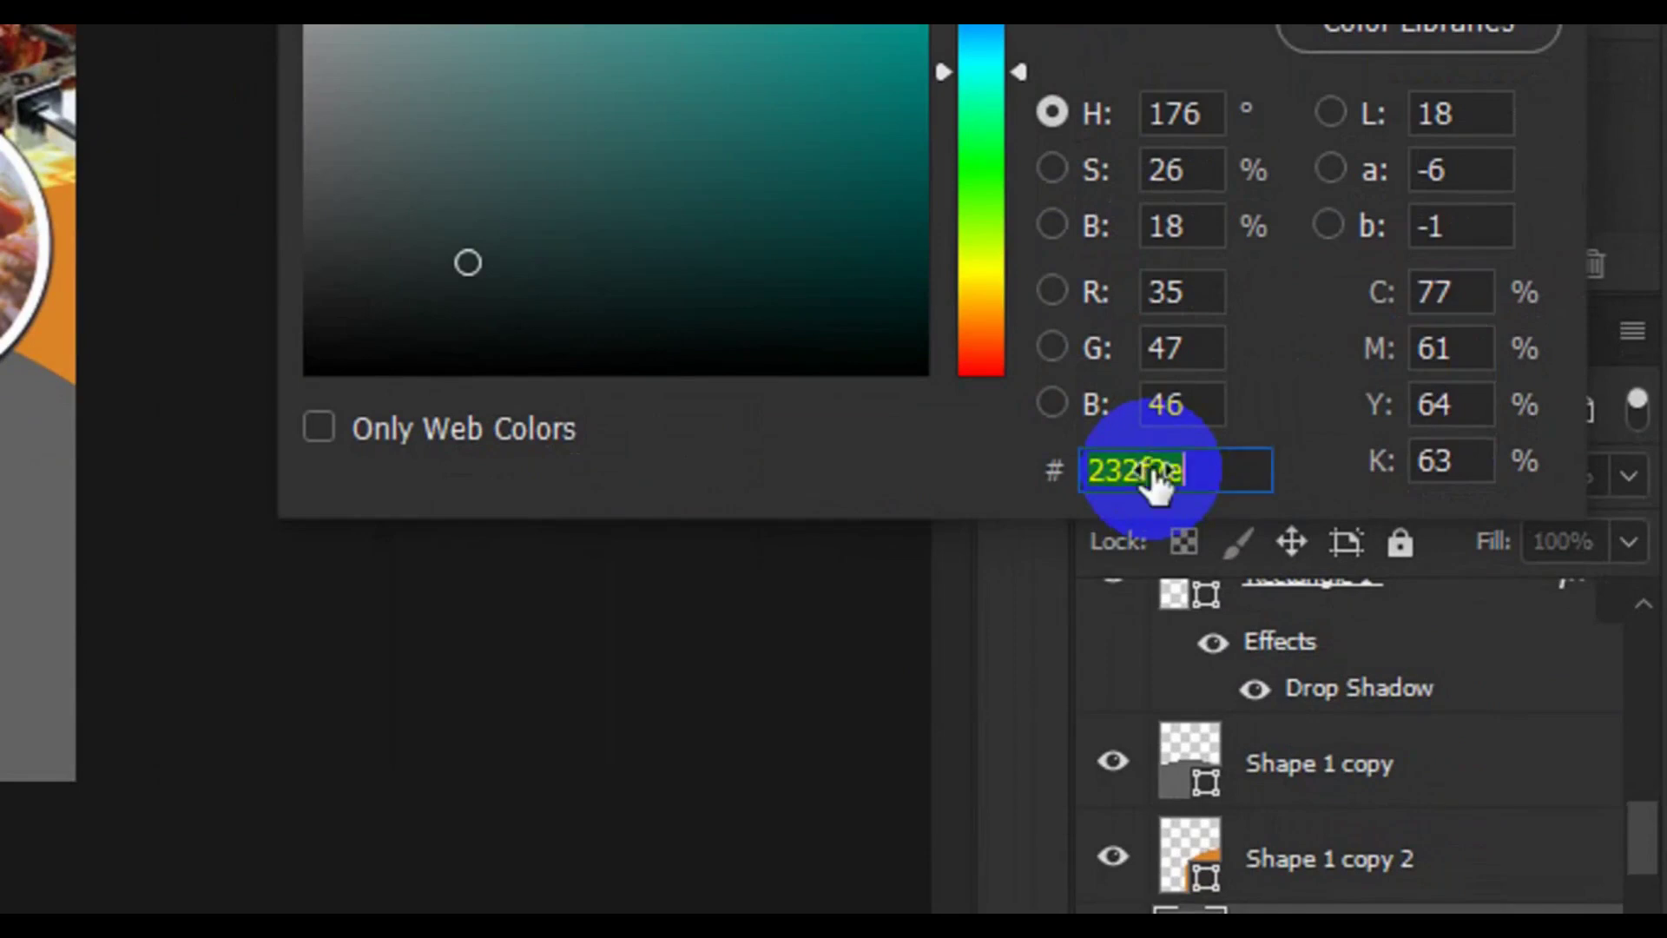
type("dd851d")
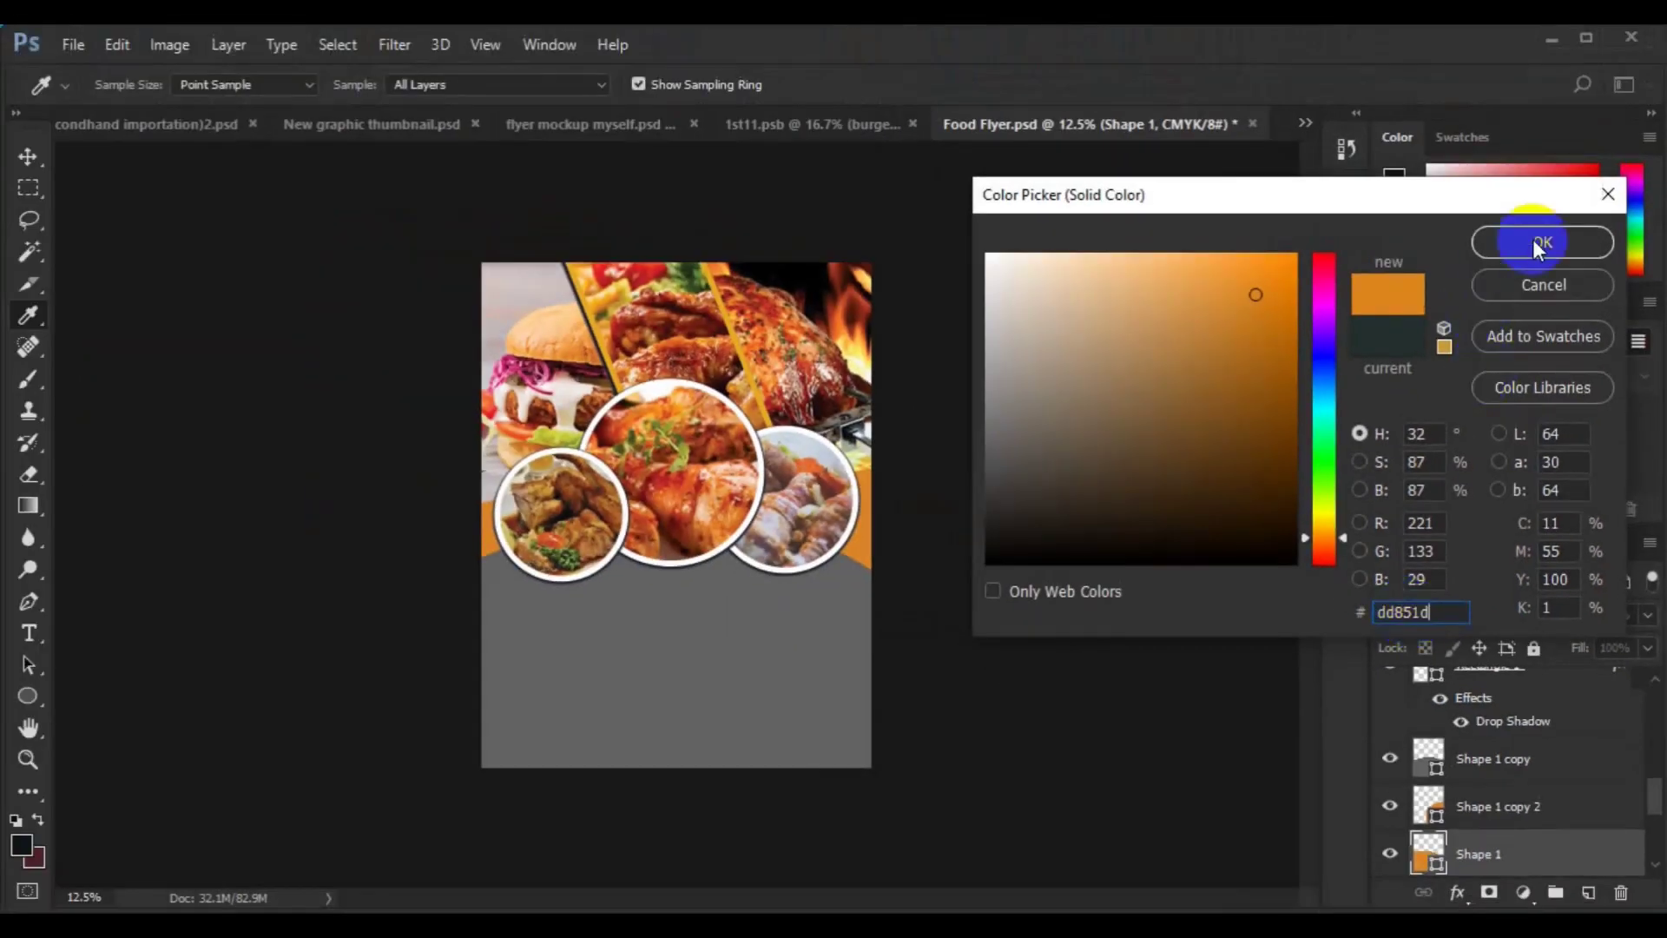
left_click(1533, 238)
Fill the grey lower panel (Shape 1 copy) dark red #4d1211.
left_click(743, 643)
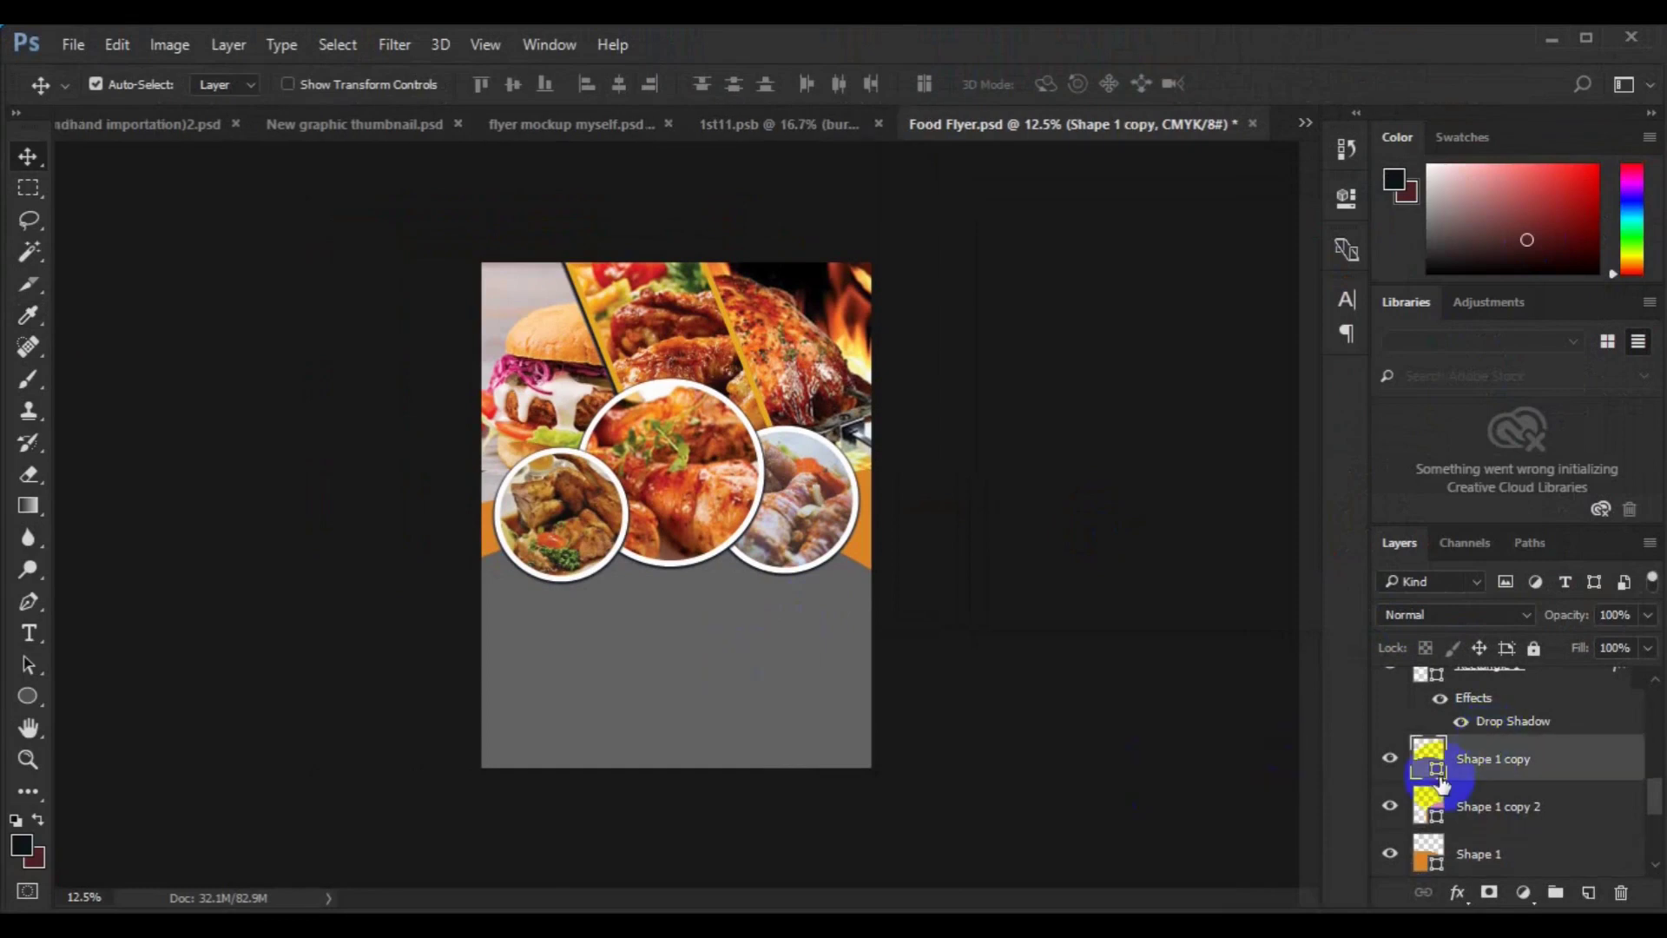
double_click(1438, 773)
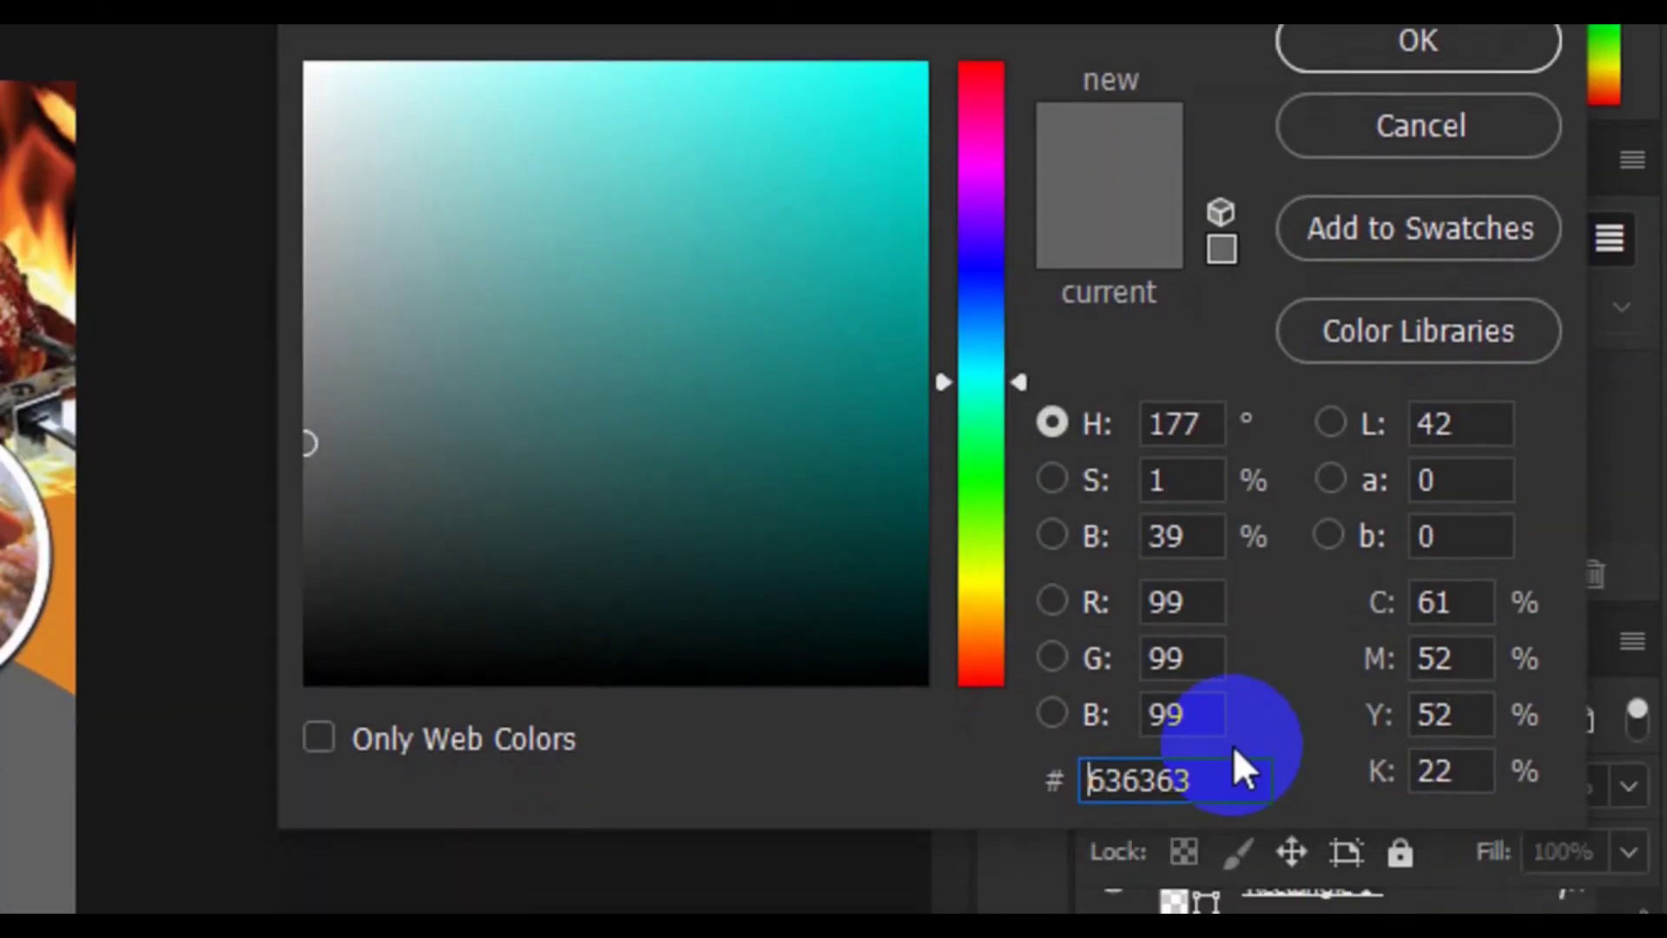
double_click(1237, 718)
type("4d1211")
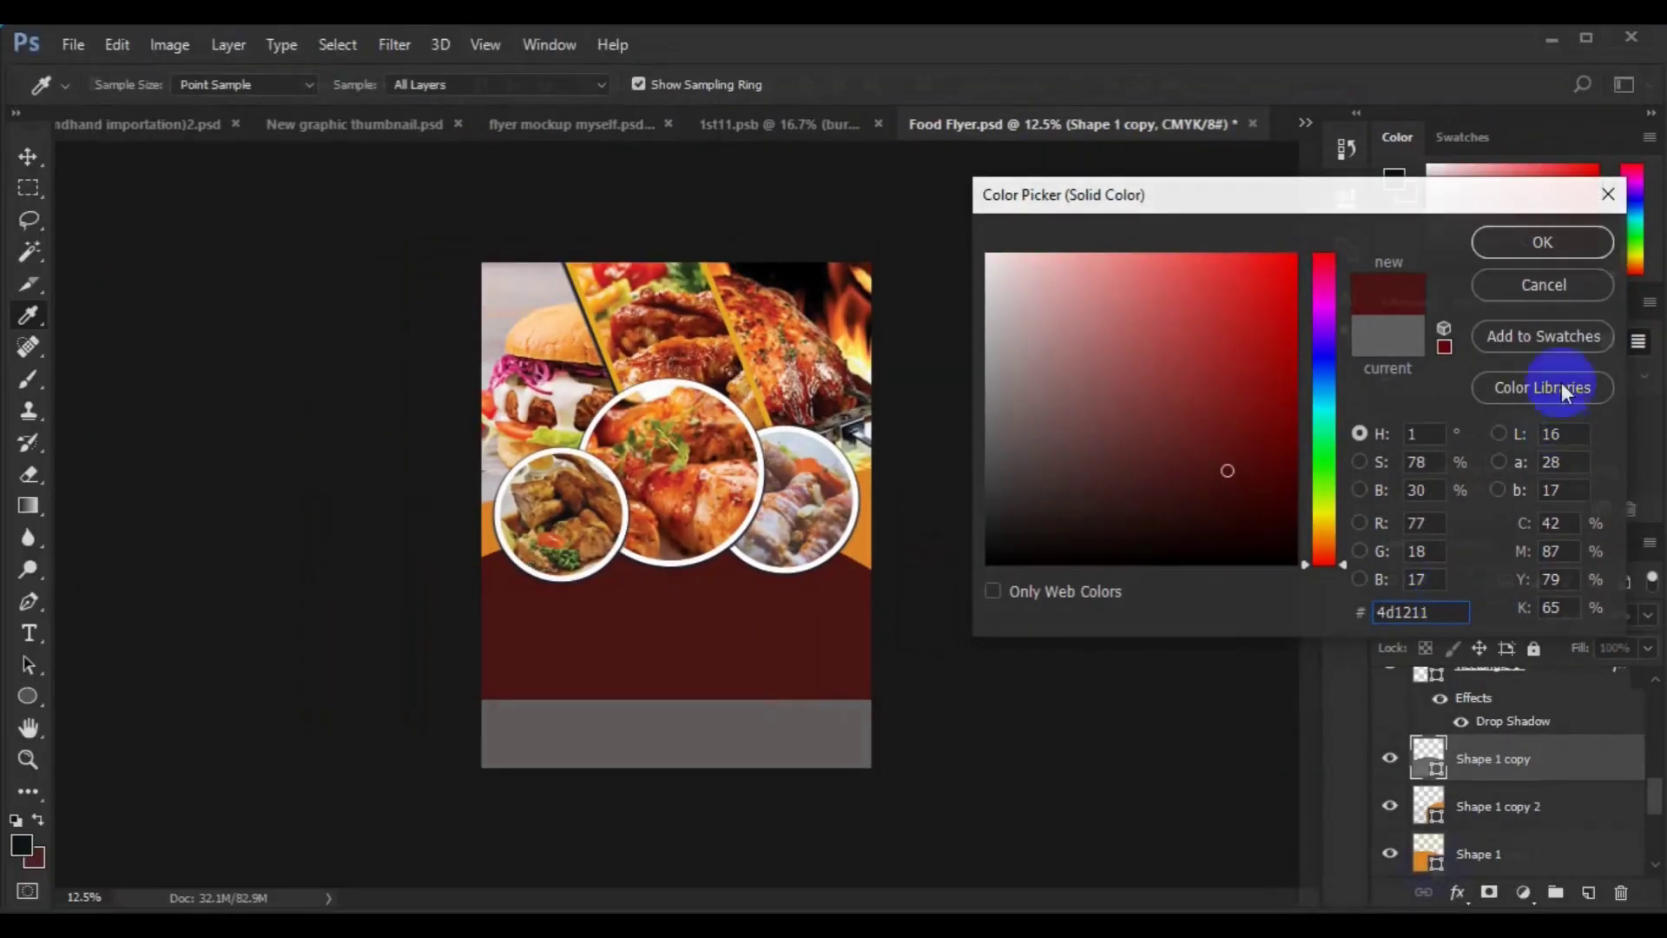
left_click(1540, 245)
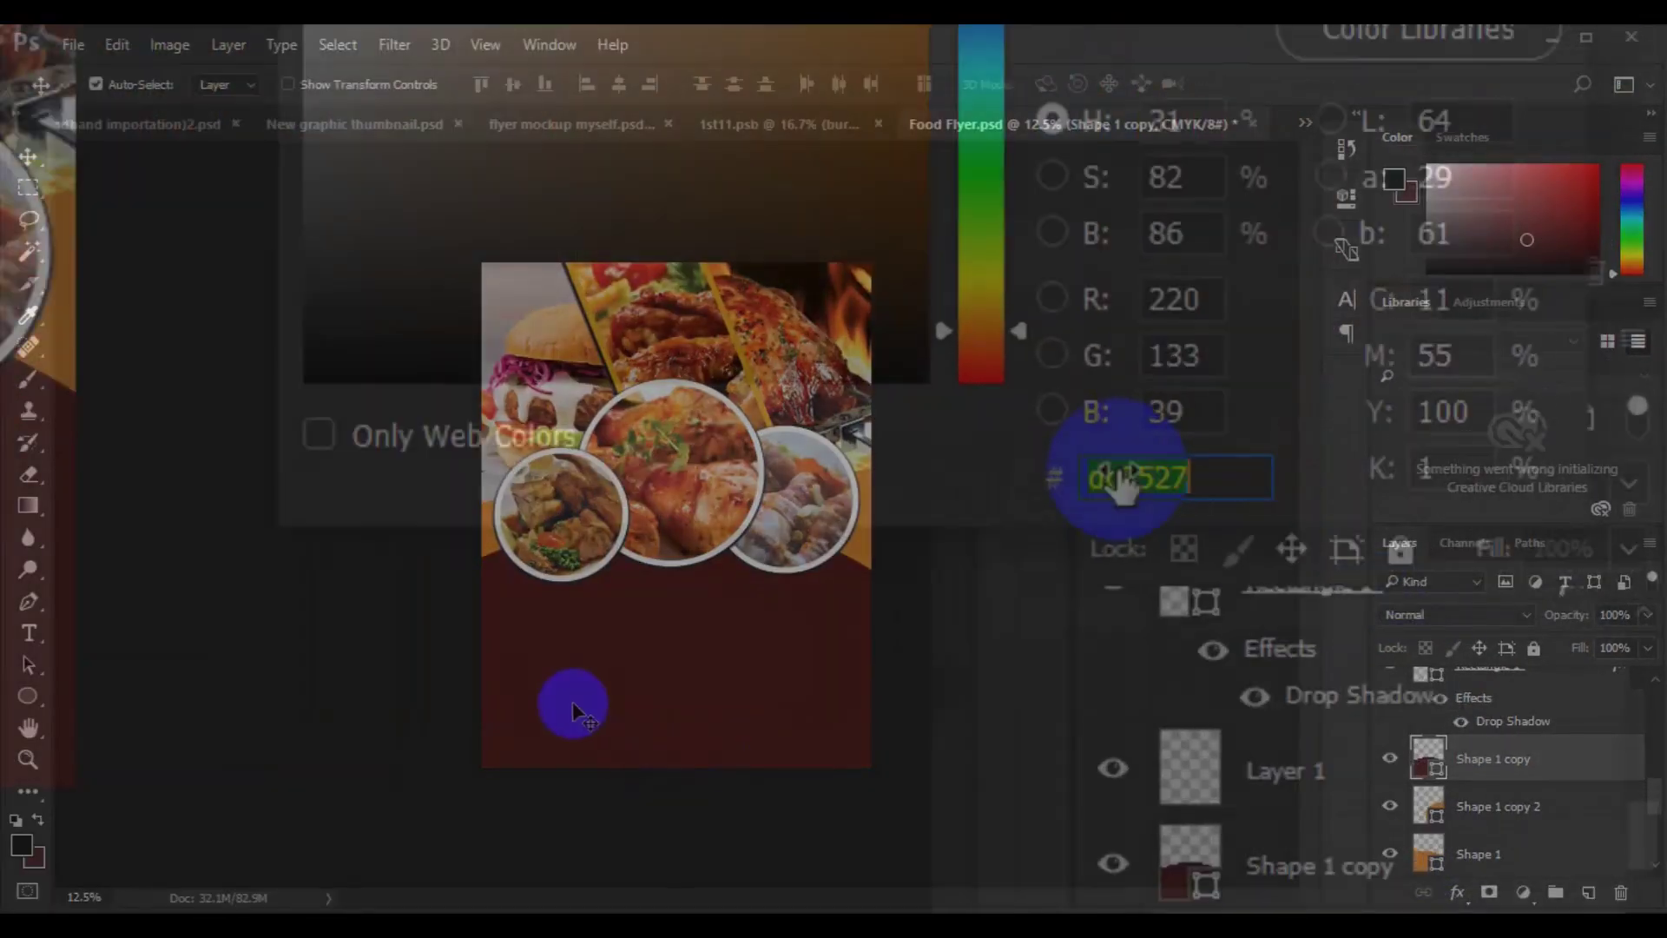
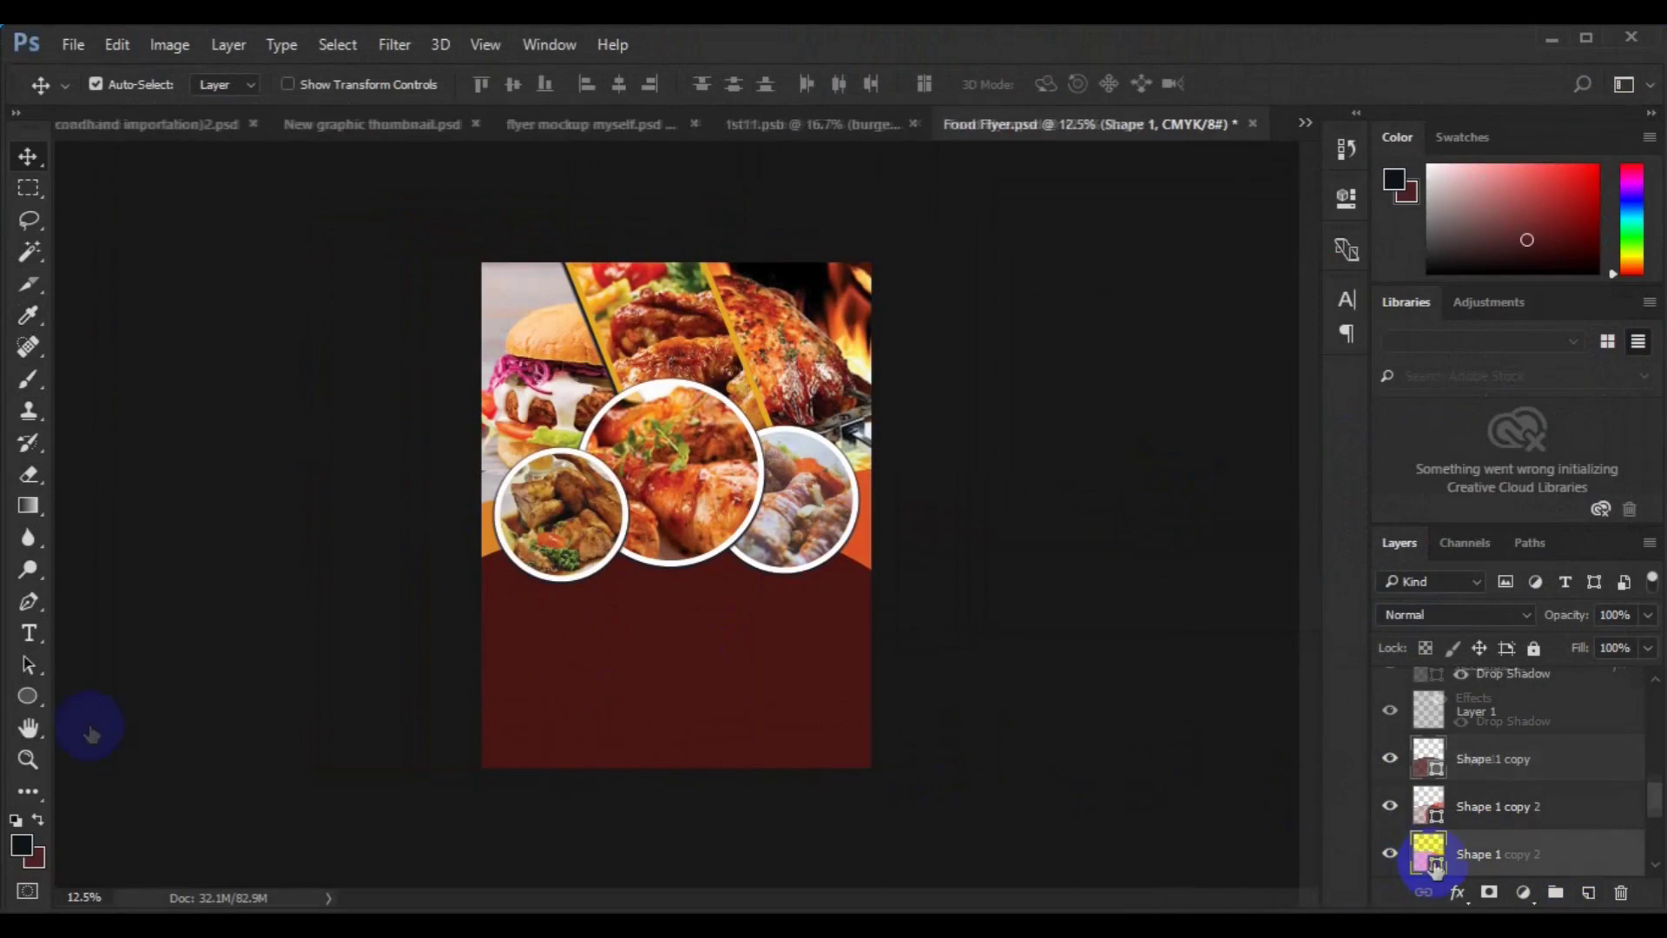
Recolour the orange Shape 1 band behind the photo circles to red, hex e03e26.
double_click(1428, 855)
double_click(1420, 612)
type("e03e26")
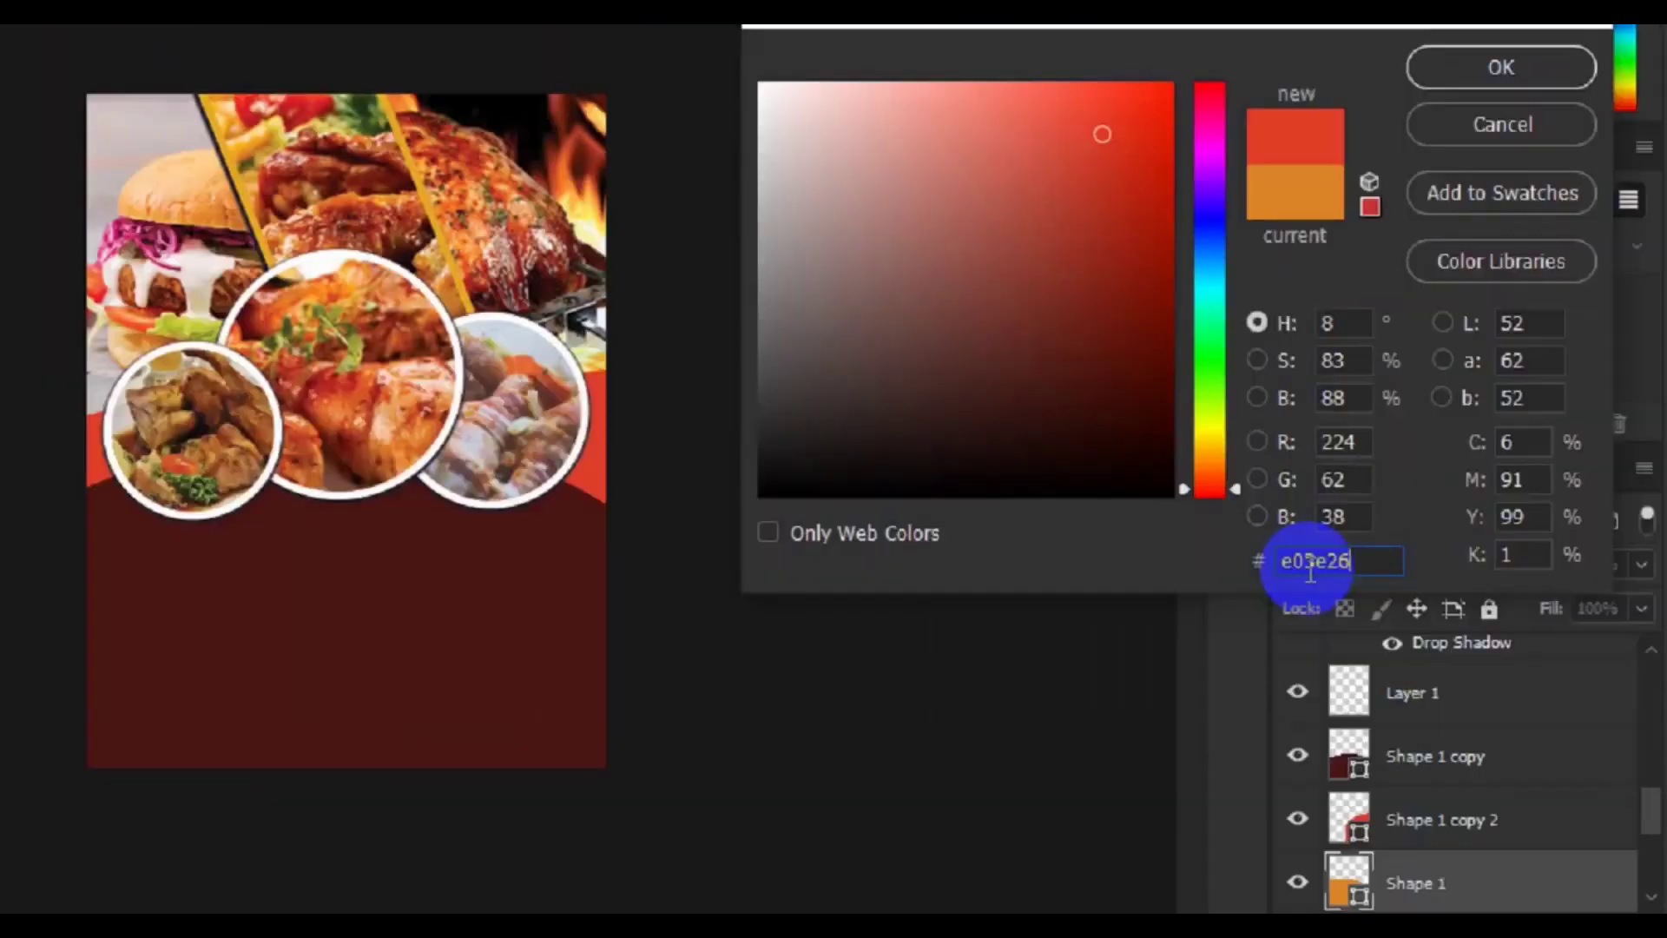
left_click(1542, 243)
On a new layer, start a Delicious text line below the photo circles in the Sahara font.
left_click(782, 669)
left_click(1588, 892)
left_click(29, 633)
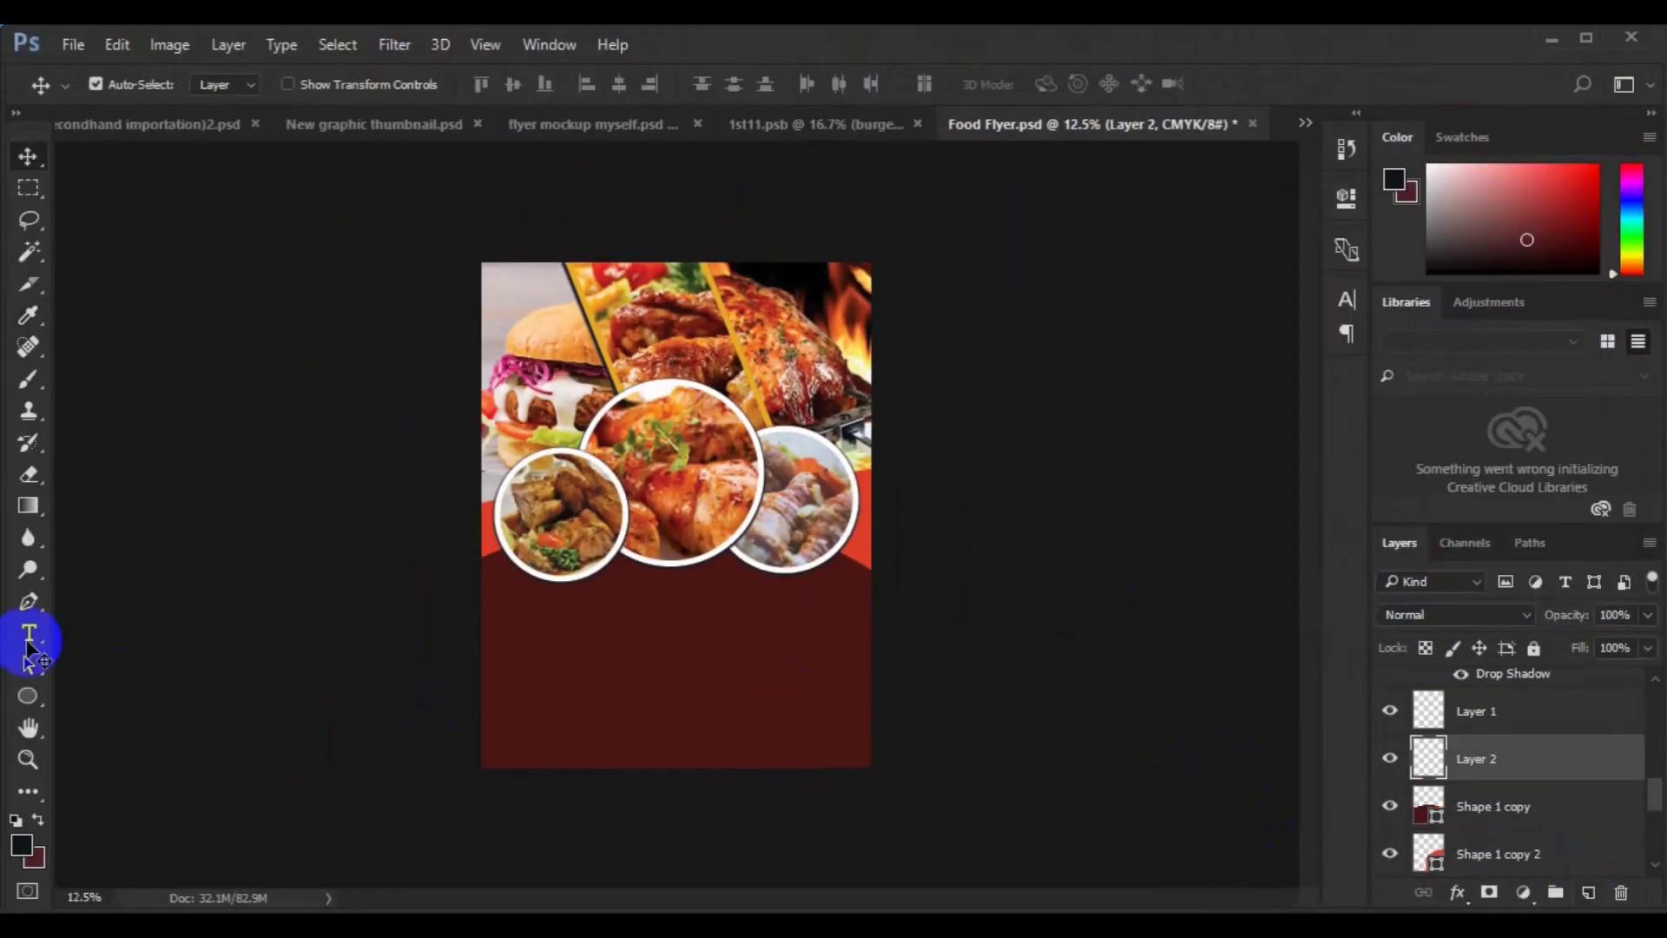
left_click(722, 644)
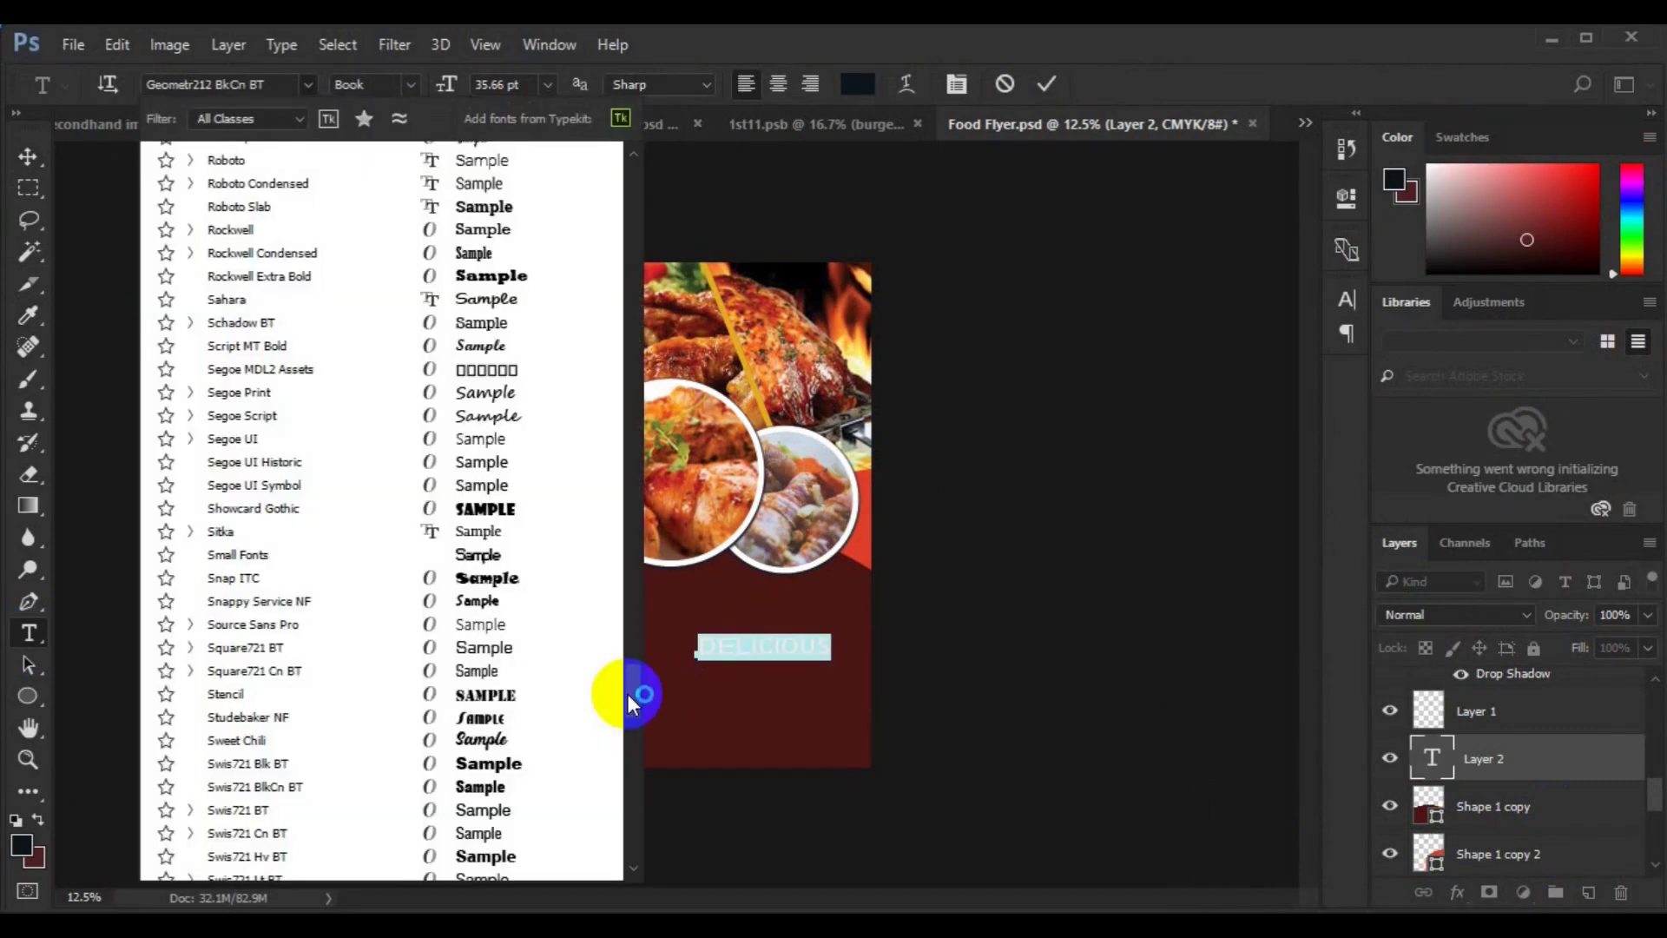
scroll(625, 692, "down", 3)
scroll(633, 695, "down", 1)
scroll(630, 725, "down", 5)
scroll(632, 755, "down", 5)
scroll(521, 434, "up", 12)
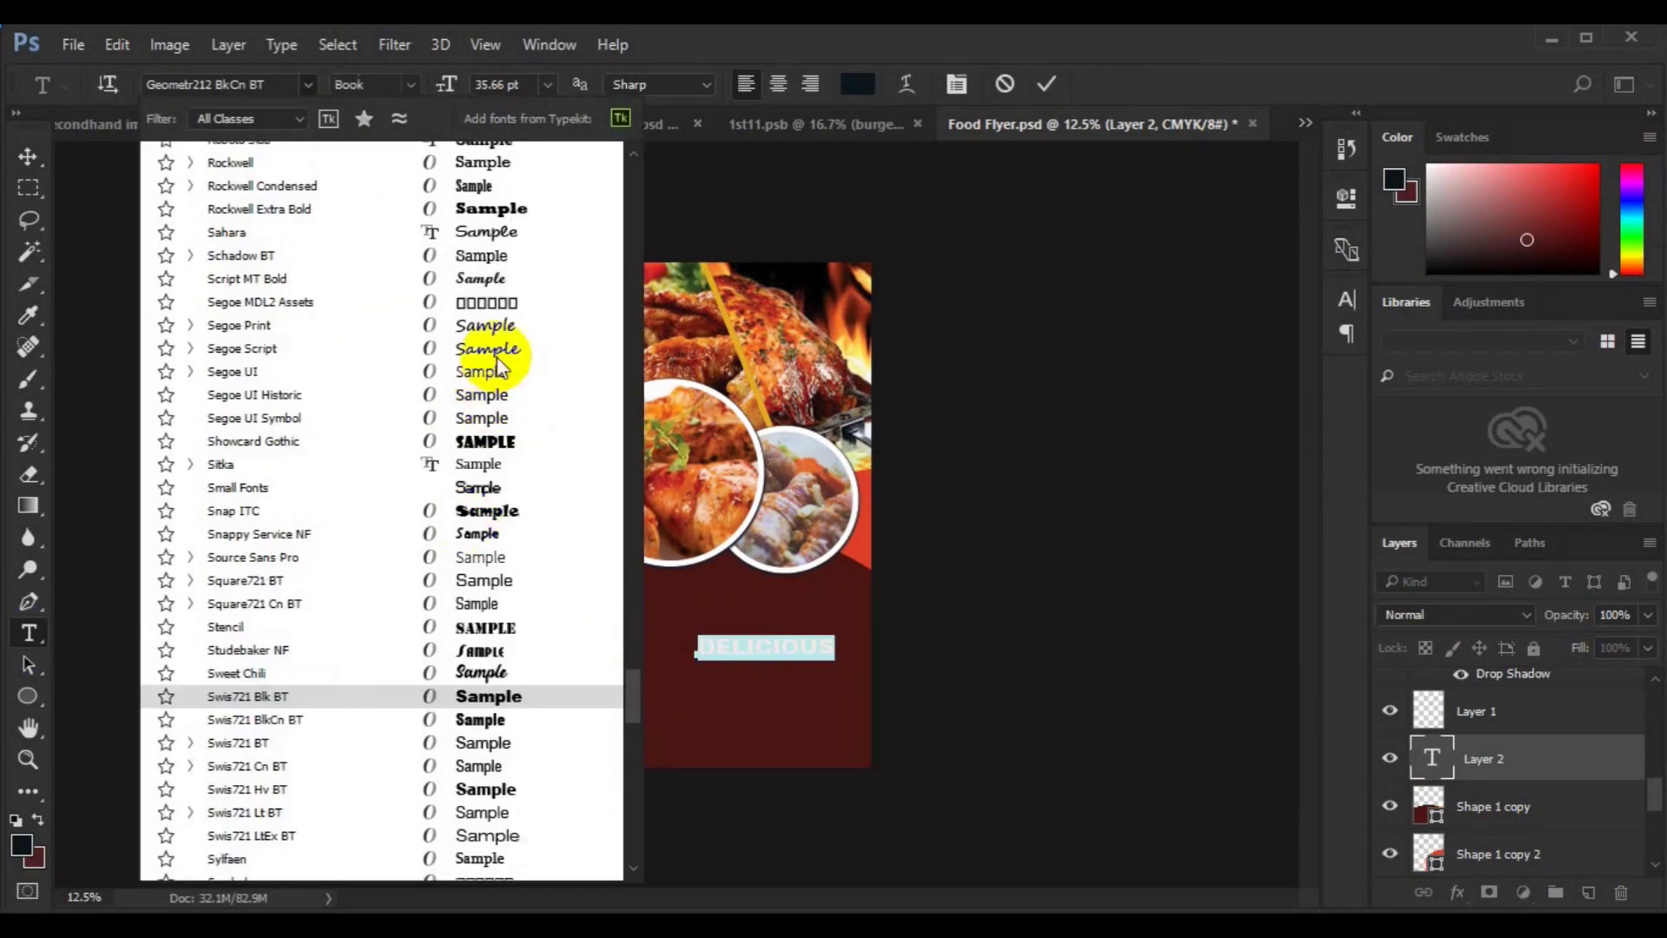
left_click(503, 234)
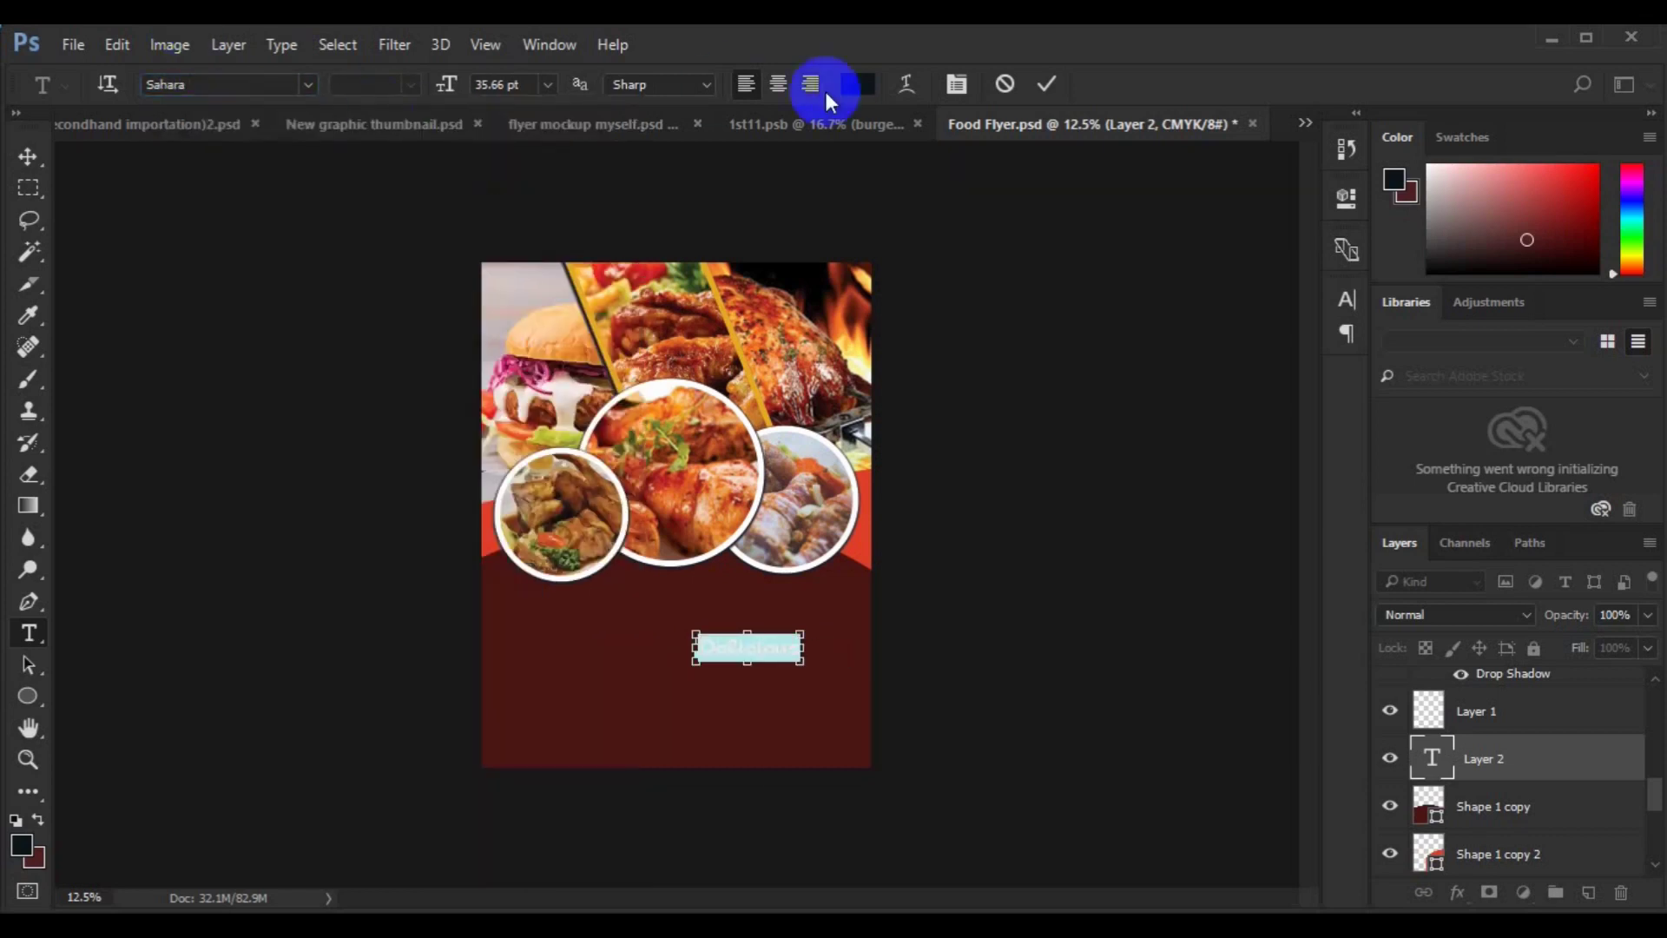
Make the Delicious text white at 48 pt, commit it and move it right below the circles.
left_click(858, 83)
left_click(987, 255)
left_click(1507, 253)
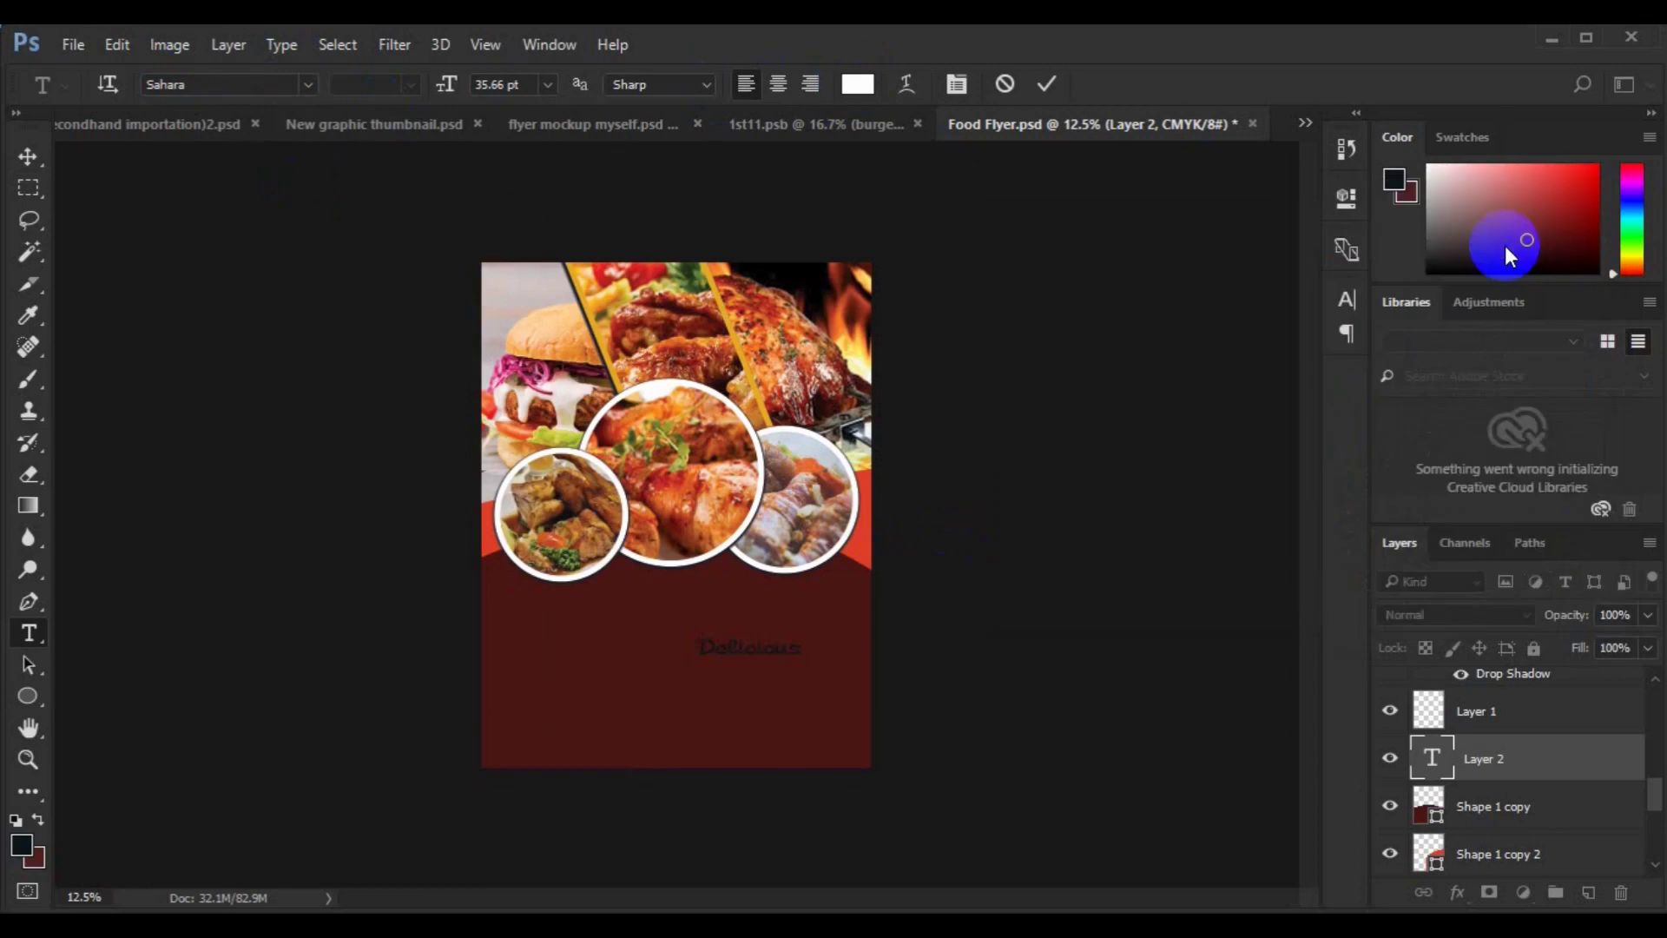
left_click(547, 83)
left_click(544, 464)
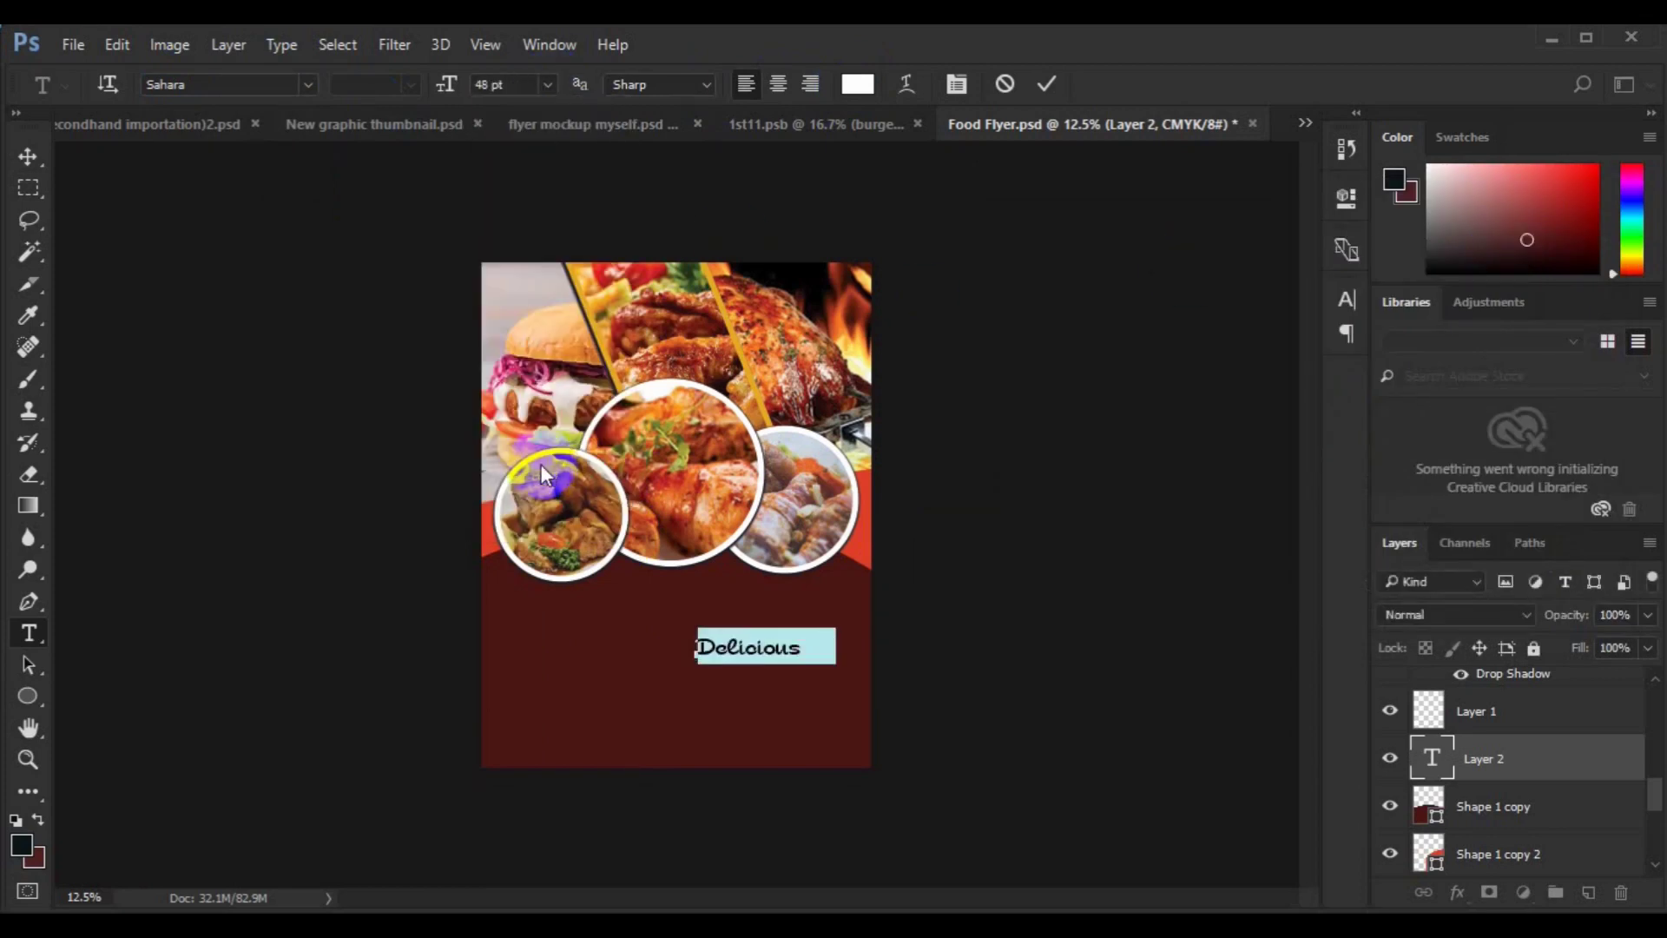
left_click(29, 157)
key("ctrl+plus")
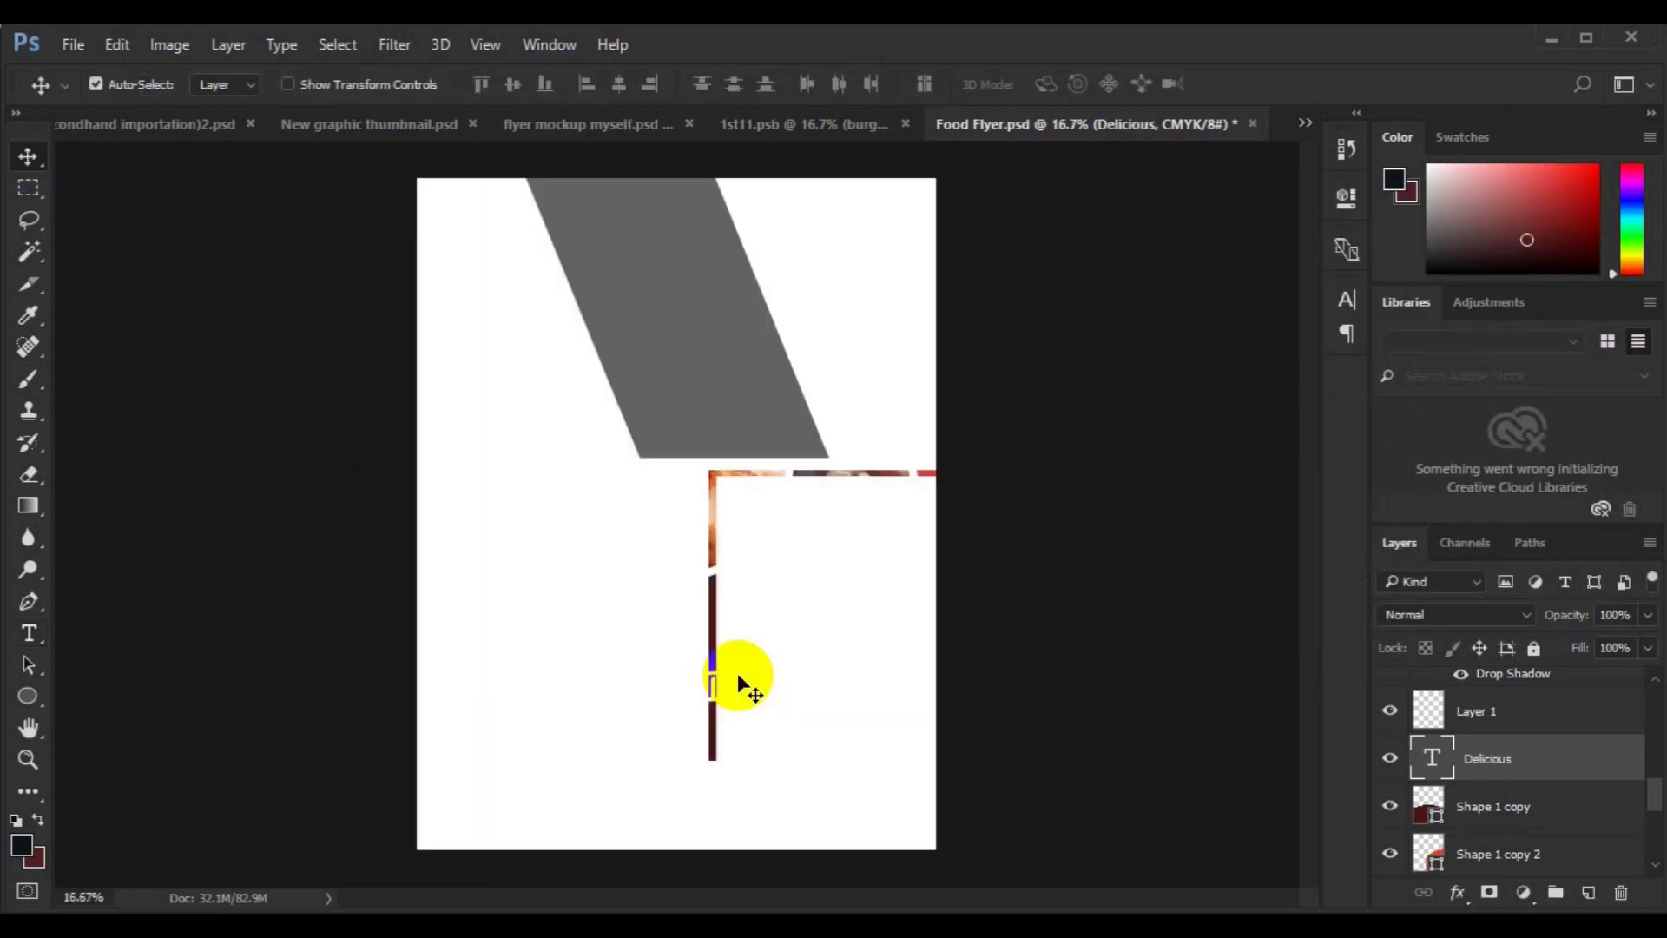
mouse_move(784, 678)
left_mouse_down()
mouse_move(803, 650)
mouse_move(779, 648)
left_mouse_up()
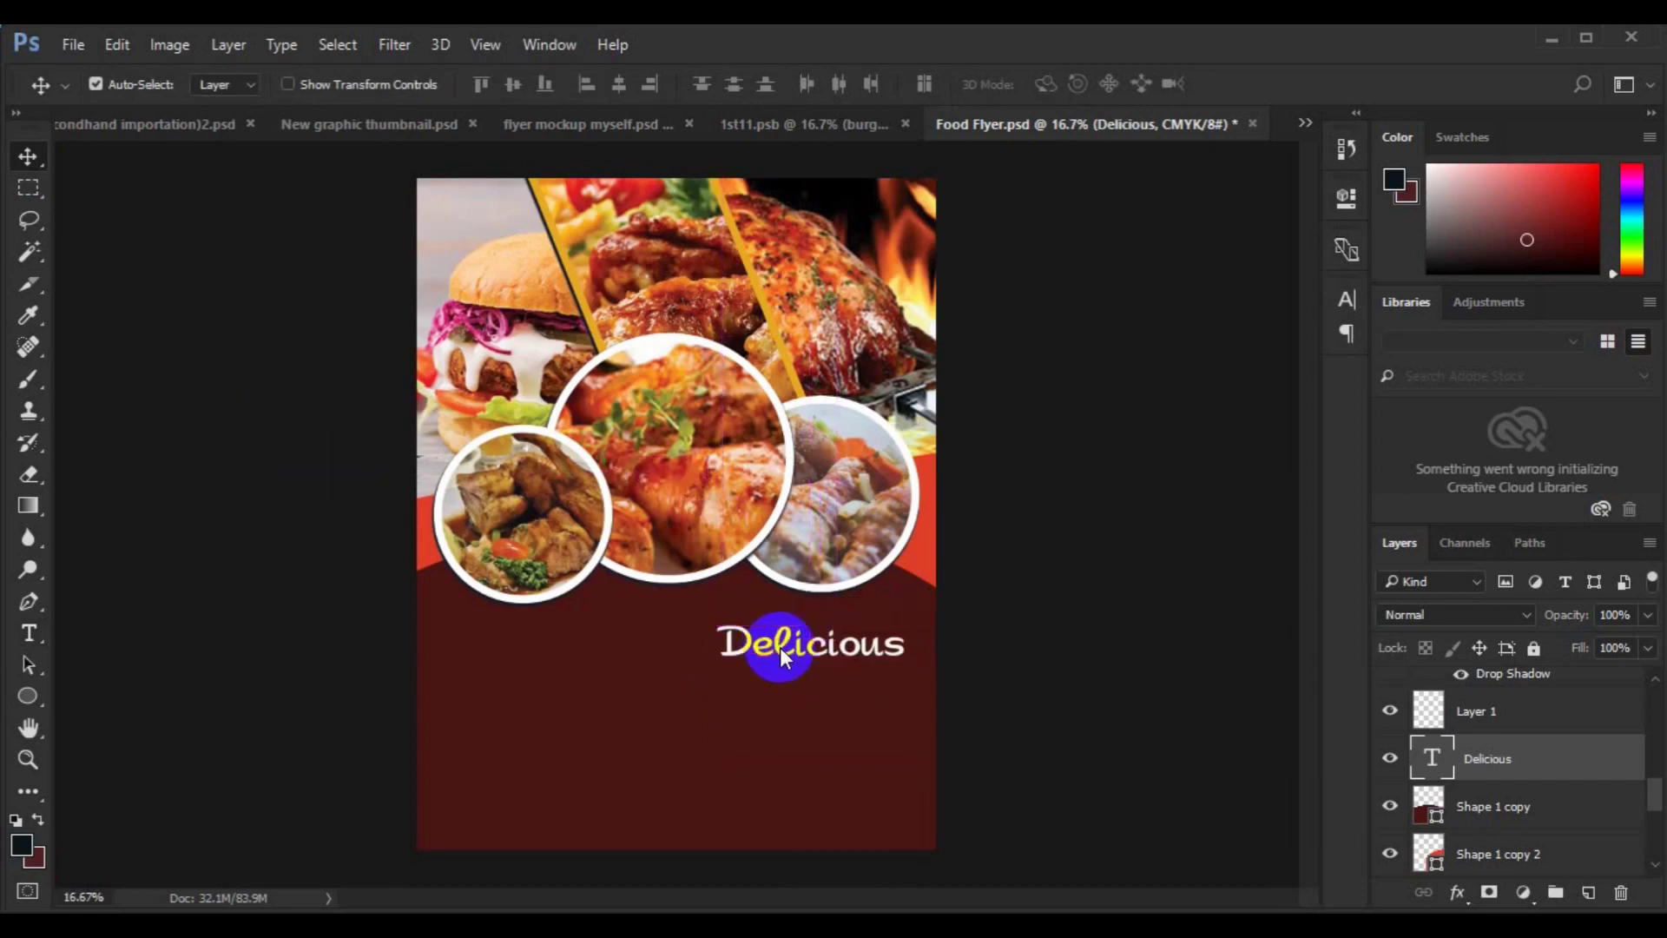
Start a golden-yellow FOOD SERVICE text line under Delicious in a Gobold font.
key("t")
left_click(733, 702)
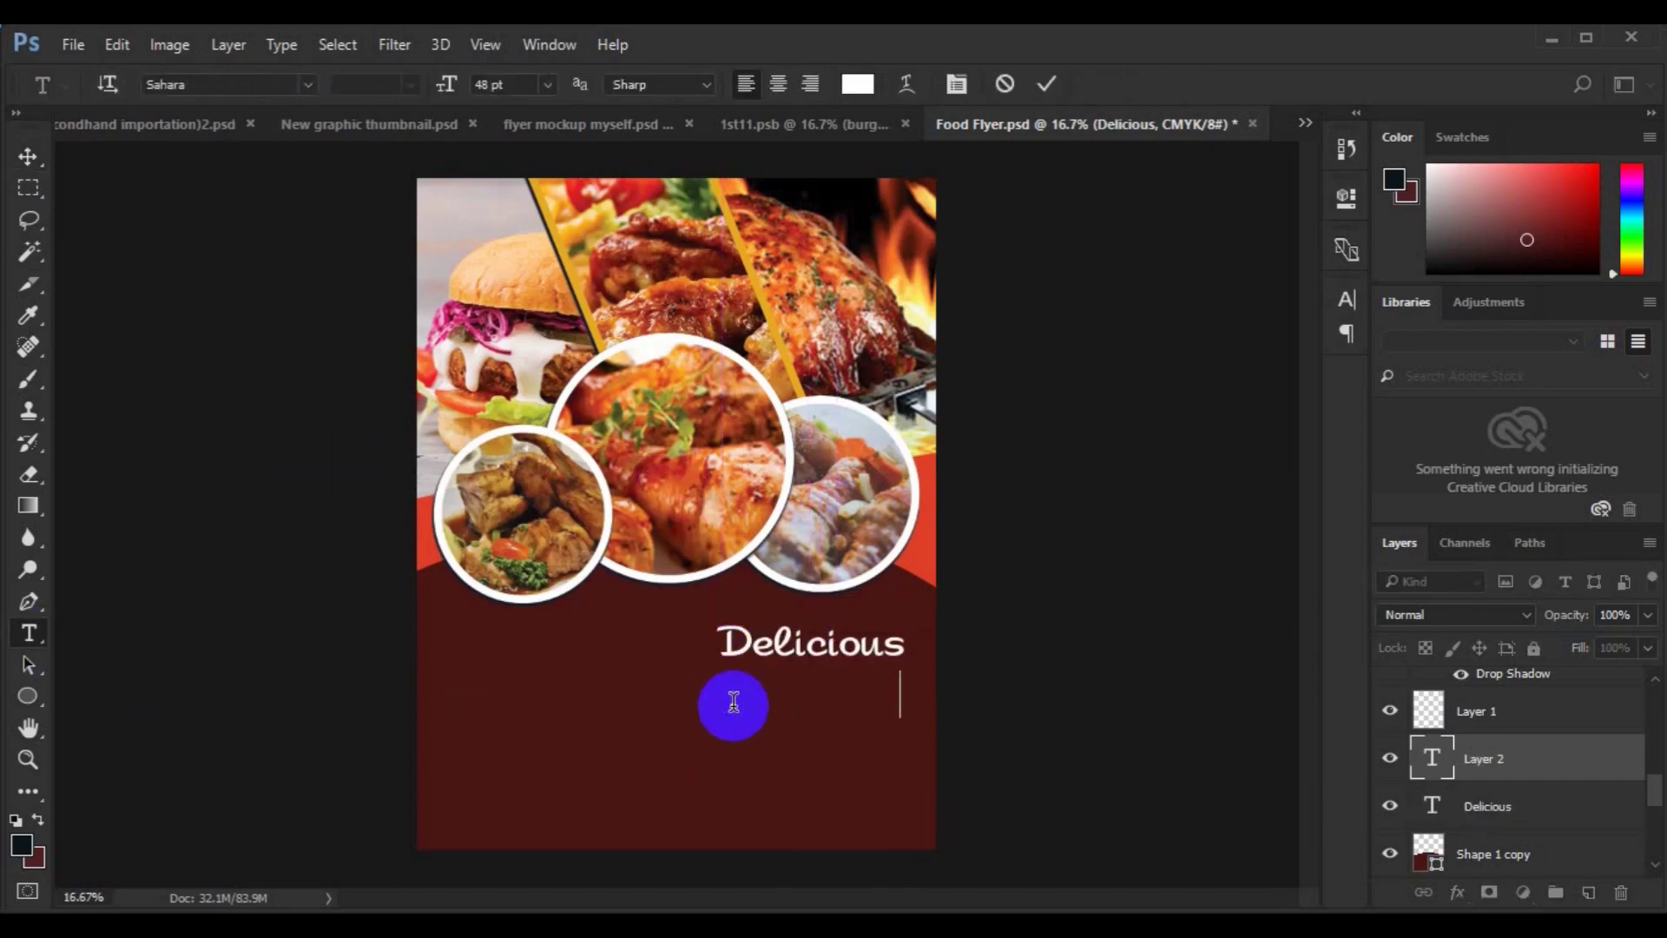
left_click(305, 82)
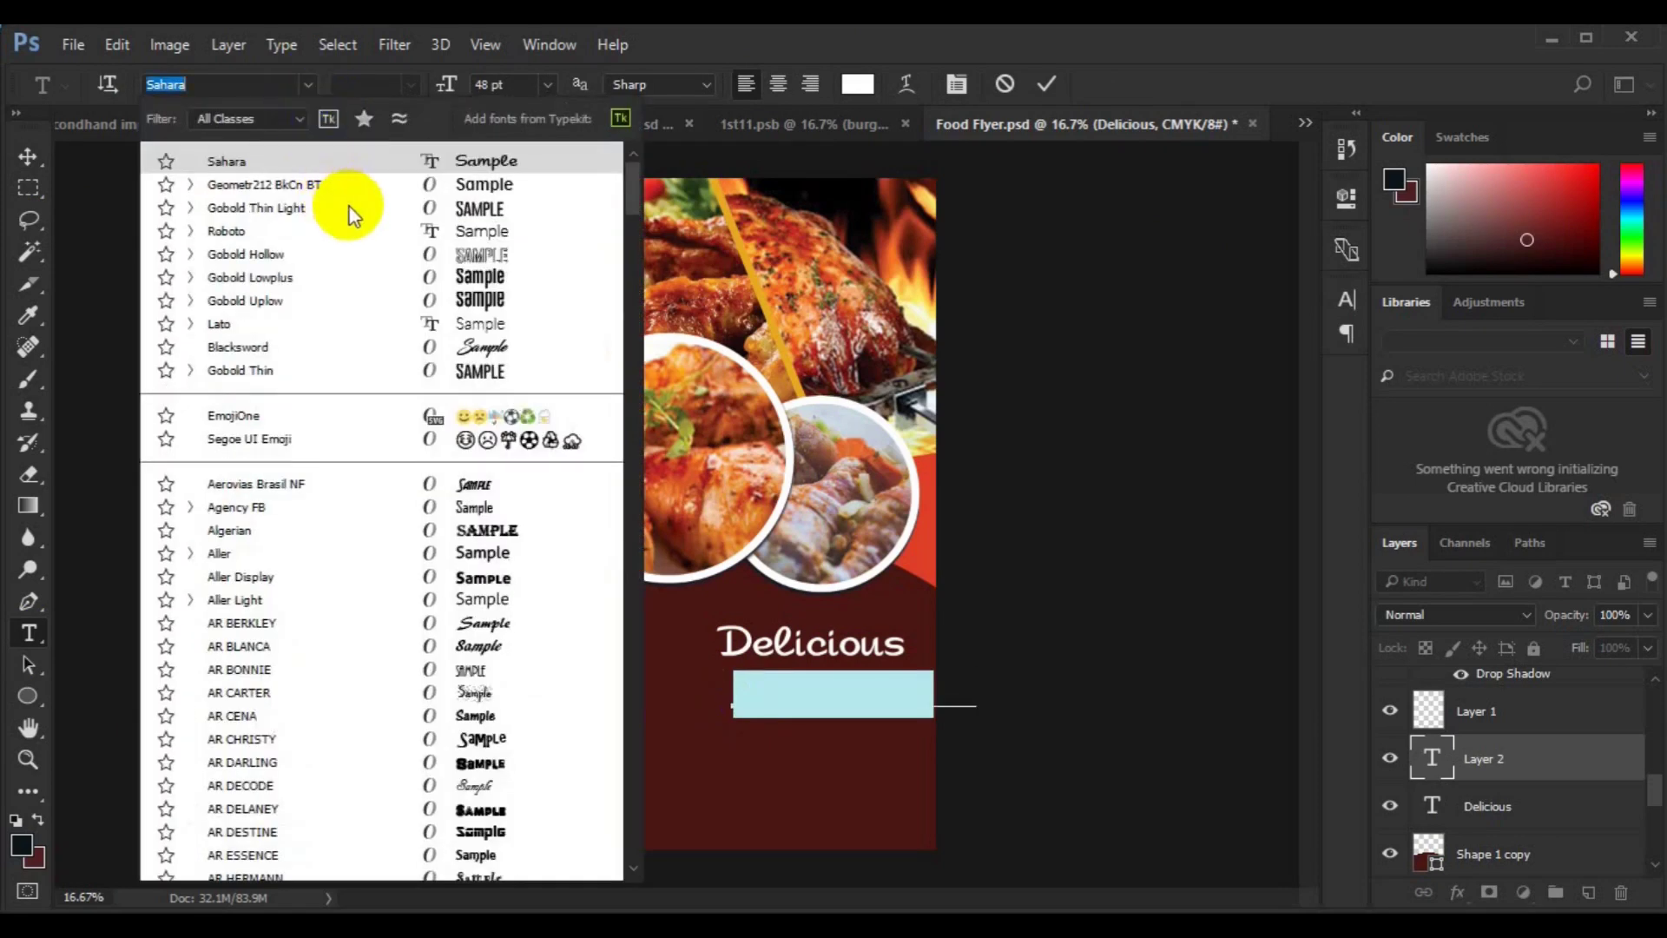
left_click(347, 206)
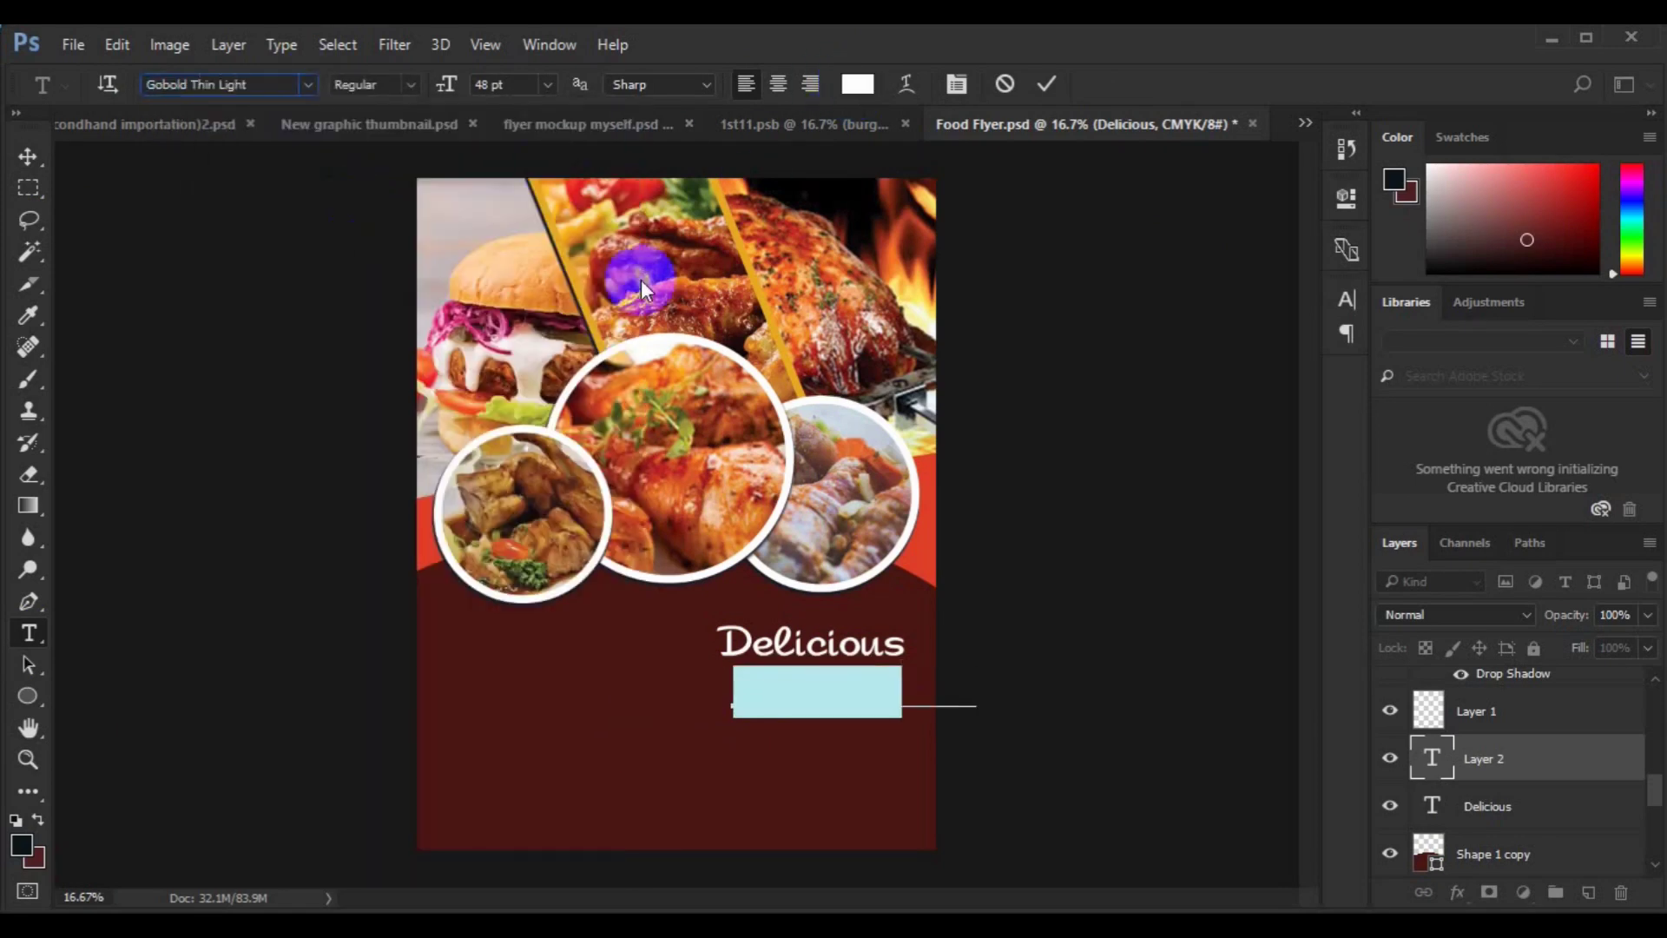
left_click(858, 84)
left_click(586, 311)
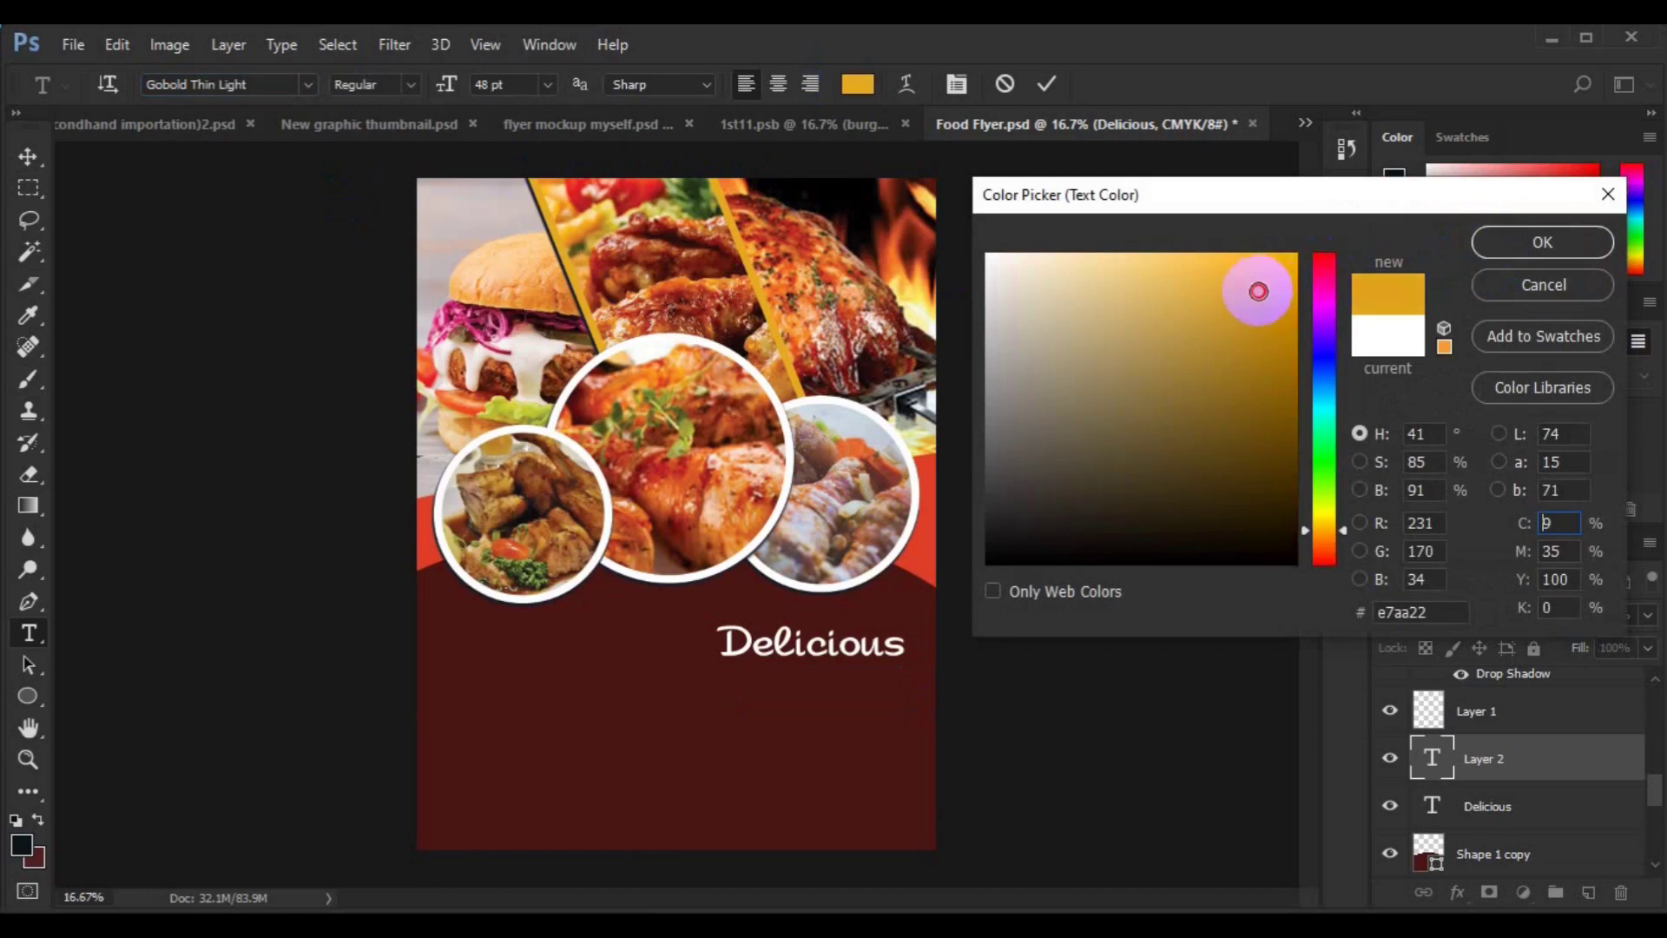
left_click(1528, 252)
left_click(547, 83)
left_click(550, 415)
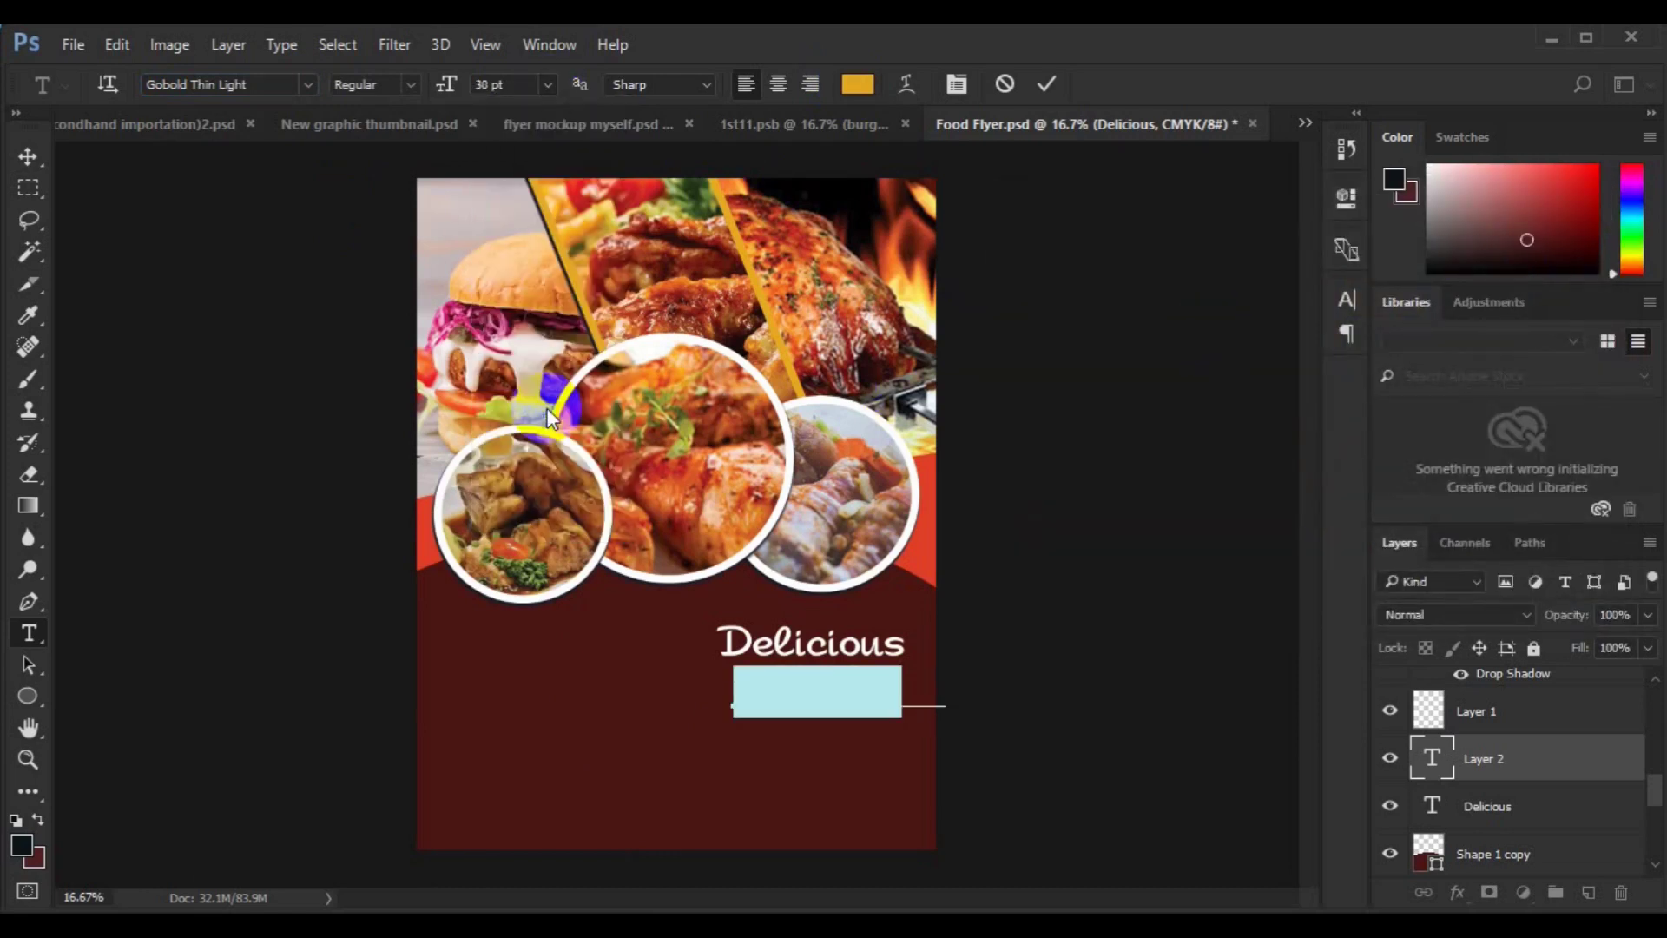
Switch FOOD SERVICE to Gobold Lowplus at 60 pt and commit the text.
left_click(309, 86)
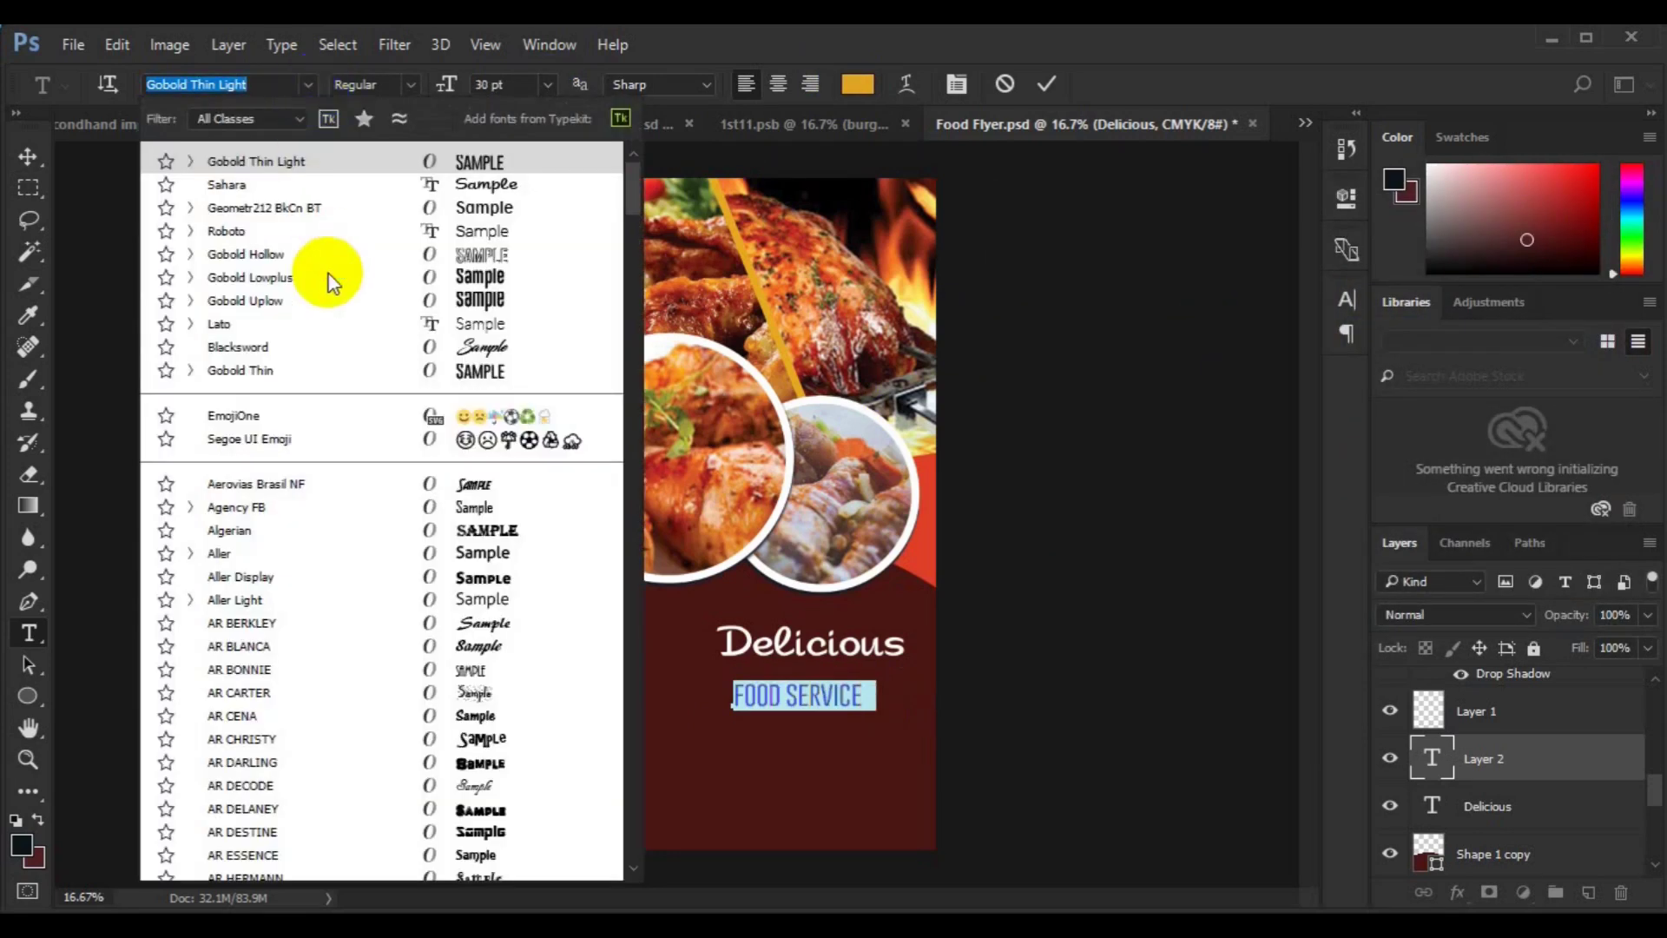
key("Escape")
key("Up")
left_click(547, 84)
left_click(551, 453)
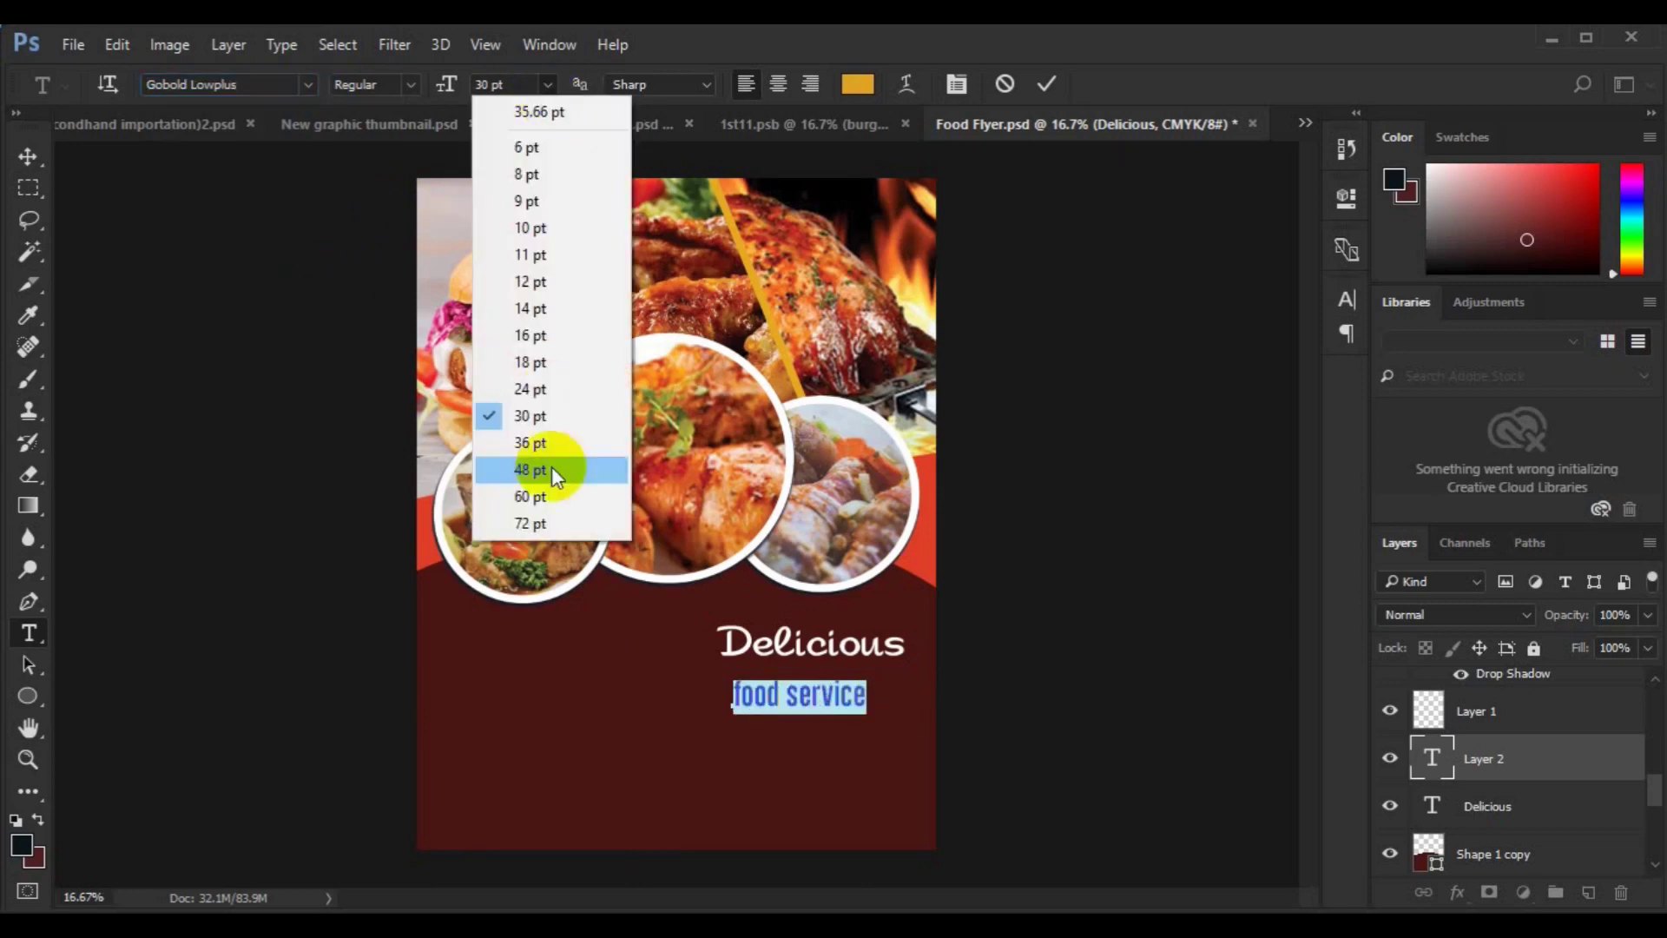
left_click(731, 675)
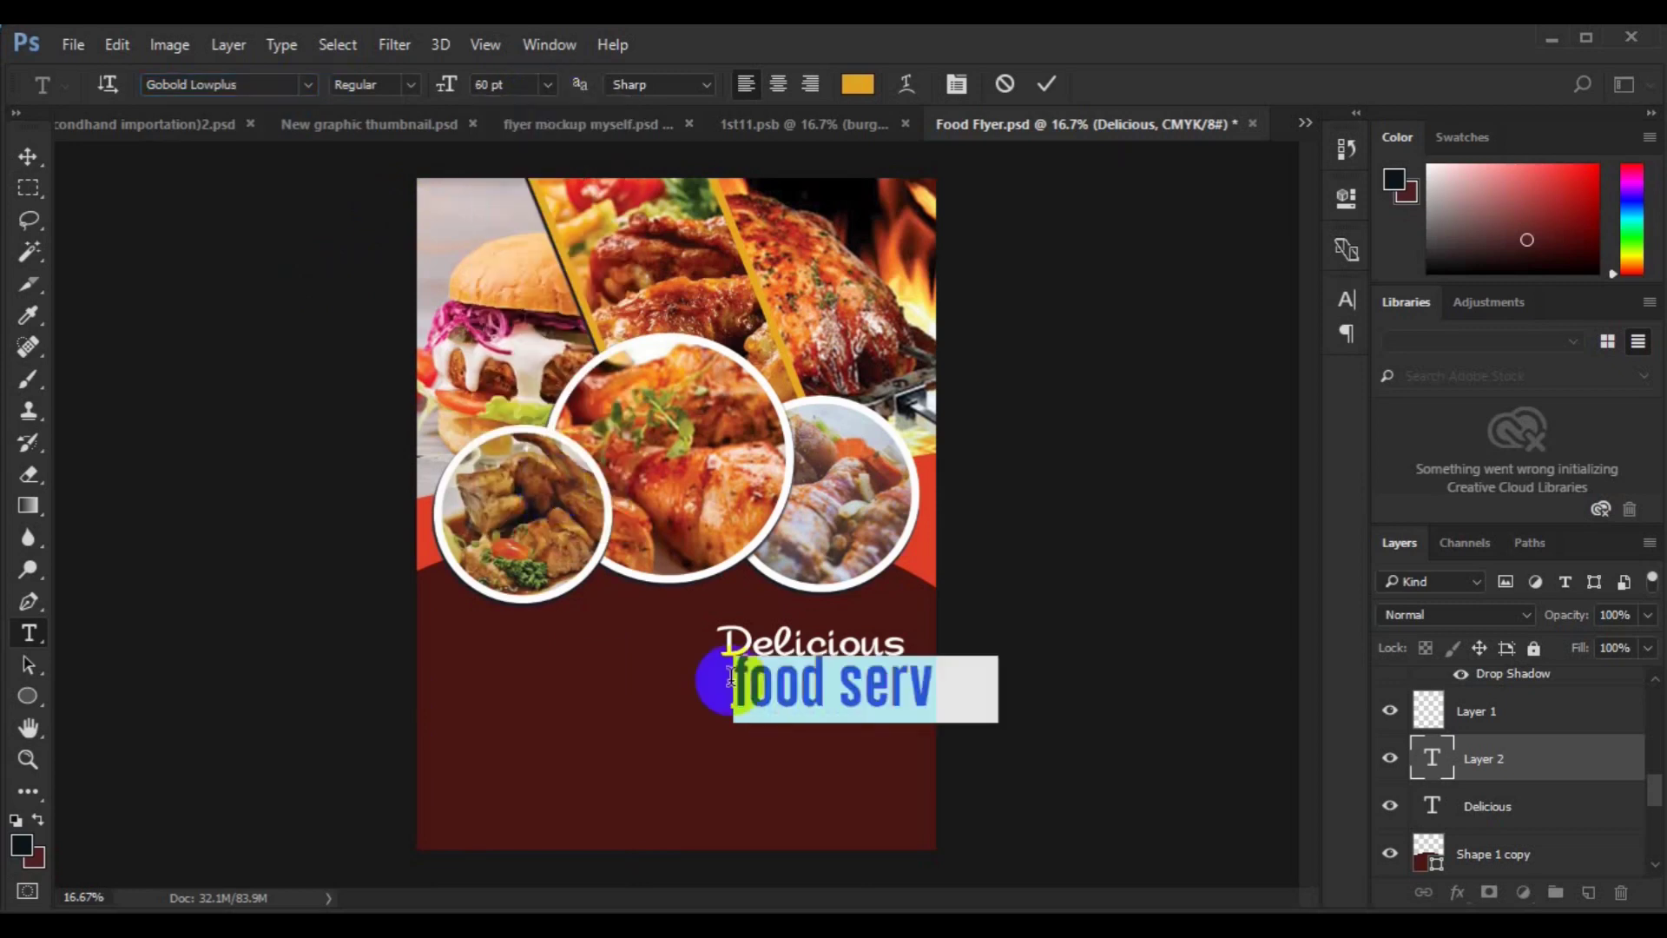
key("ctrl+Return")
Move FOOD SERVICE just under Delicious and align both headings' right edges.
key("v")
left_click_drag(847, 703, 701, 708)
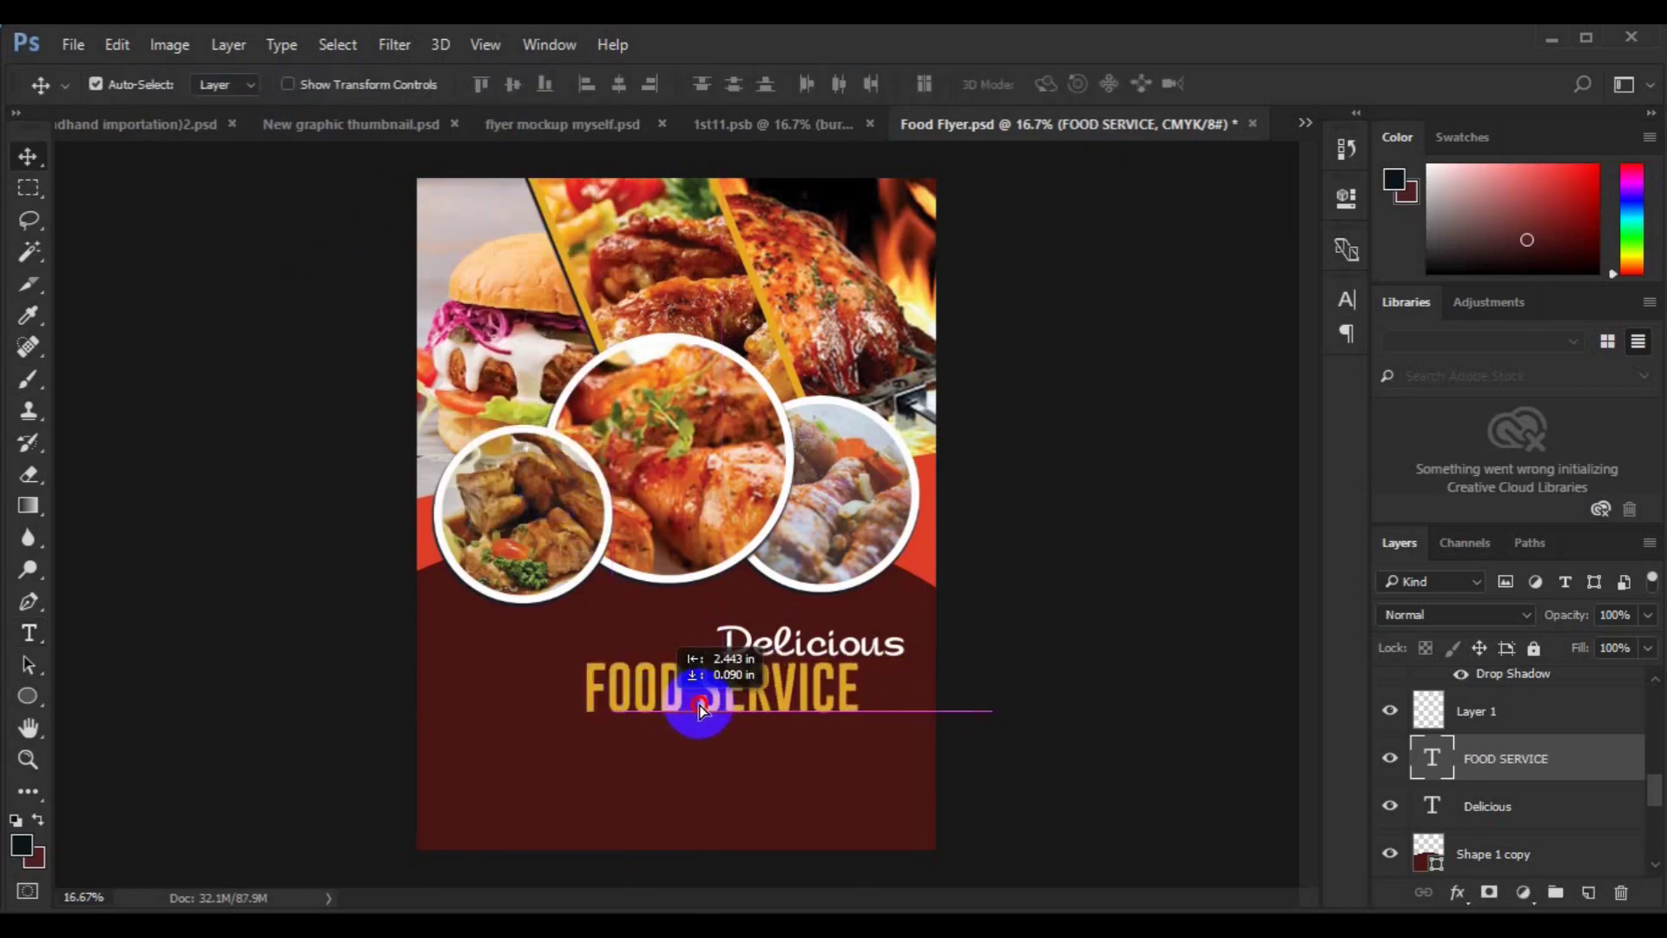
left_click_drag(701, 708, 745, 710)
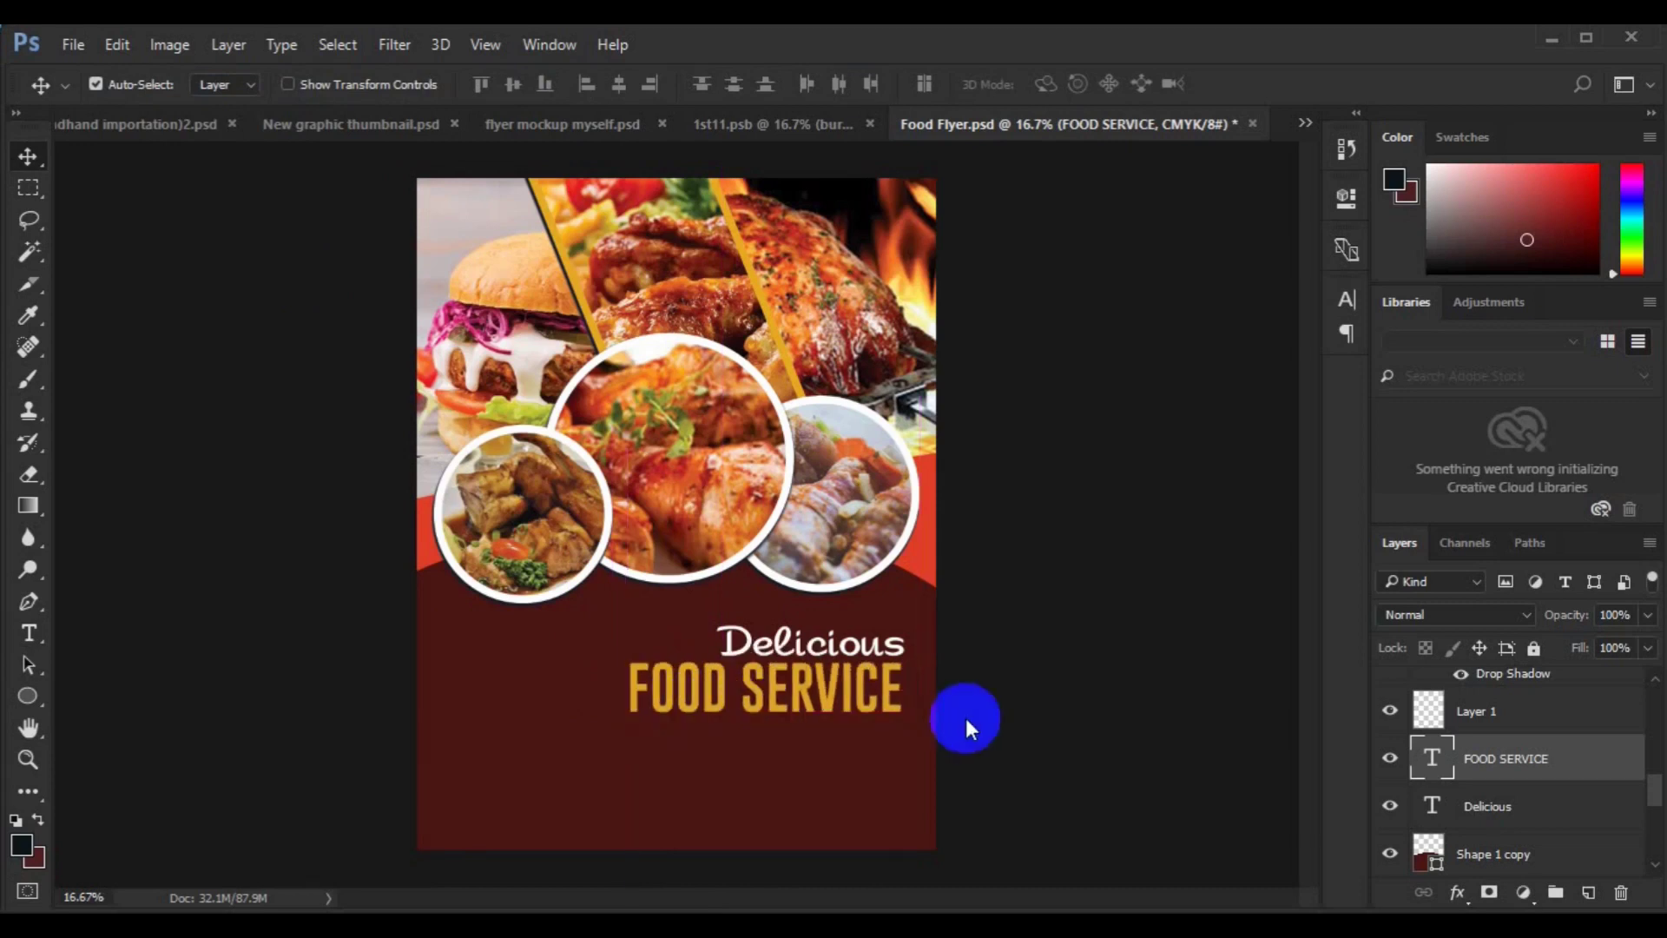
left_click(1488, 803, "shift")
left_click(650, 85)
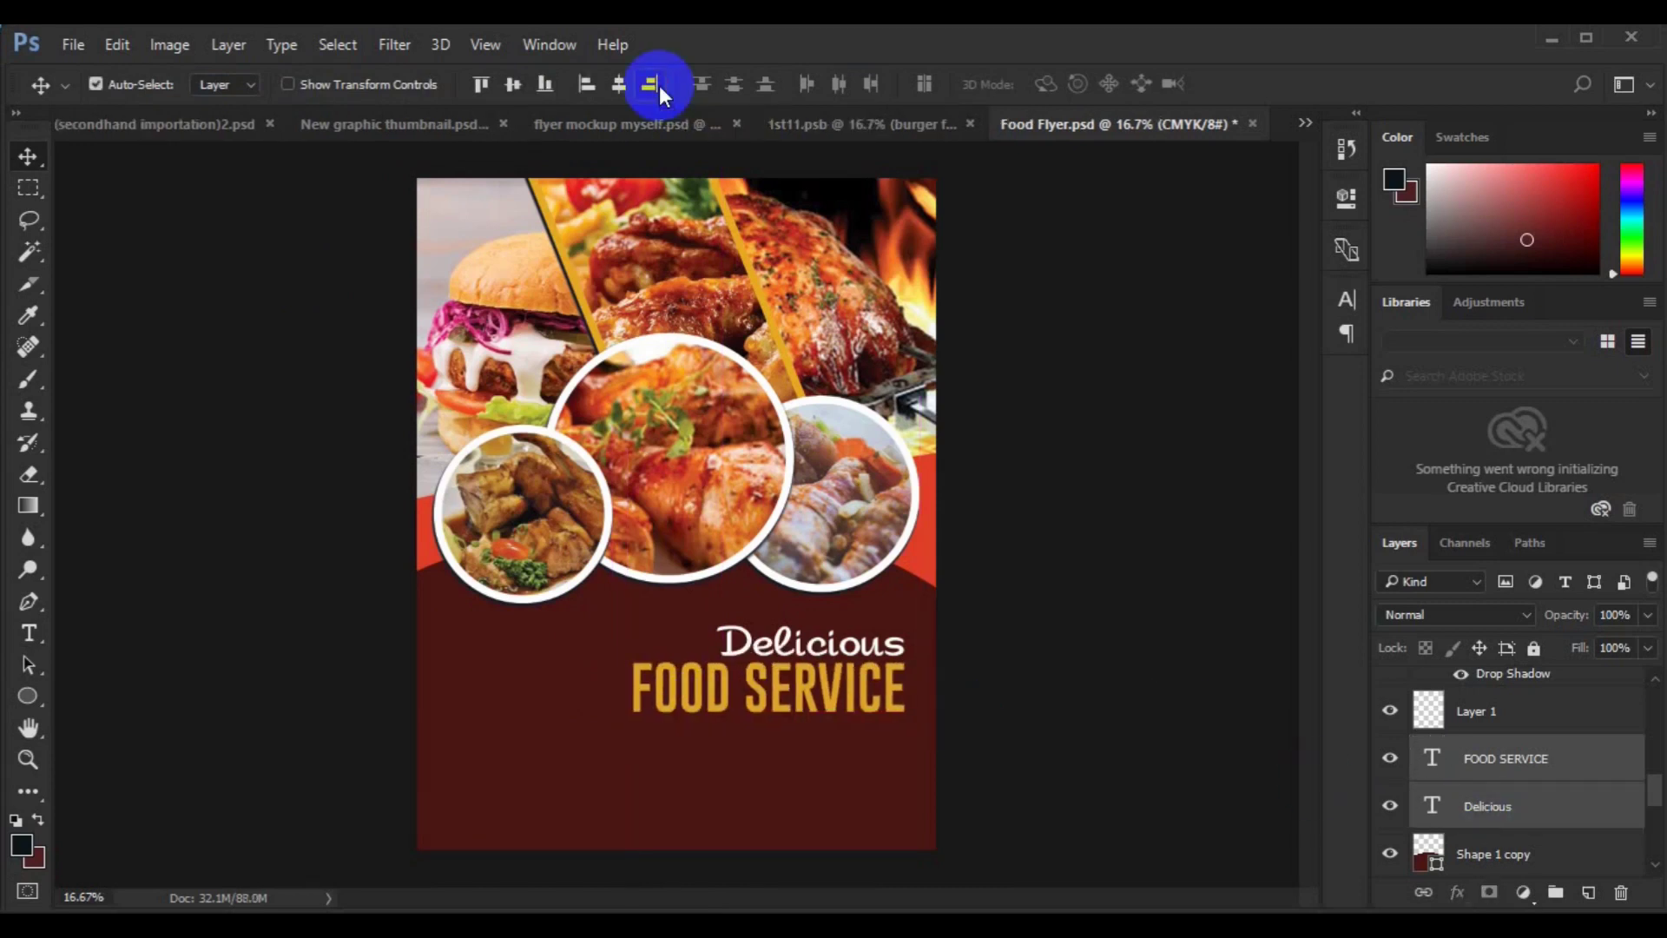
On a new layer, draw a paragraph text box under FOOD SERVICE in white 16 pt Roboto.
left_click(735, 813)
key("ctrl+shift+alt+n")
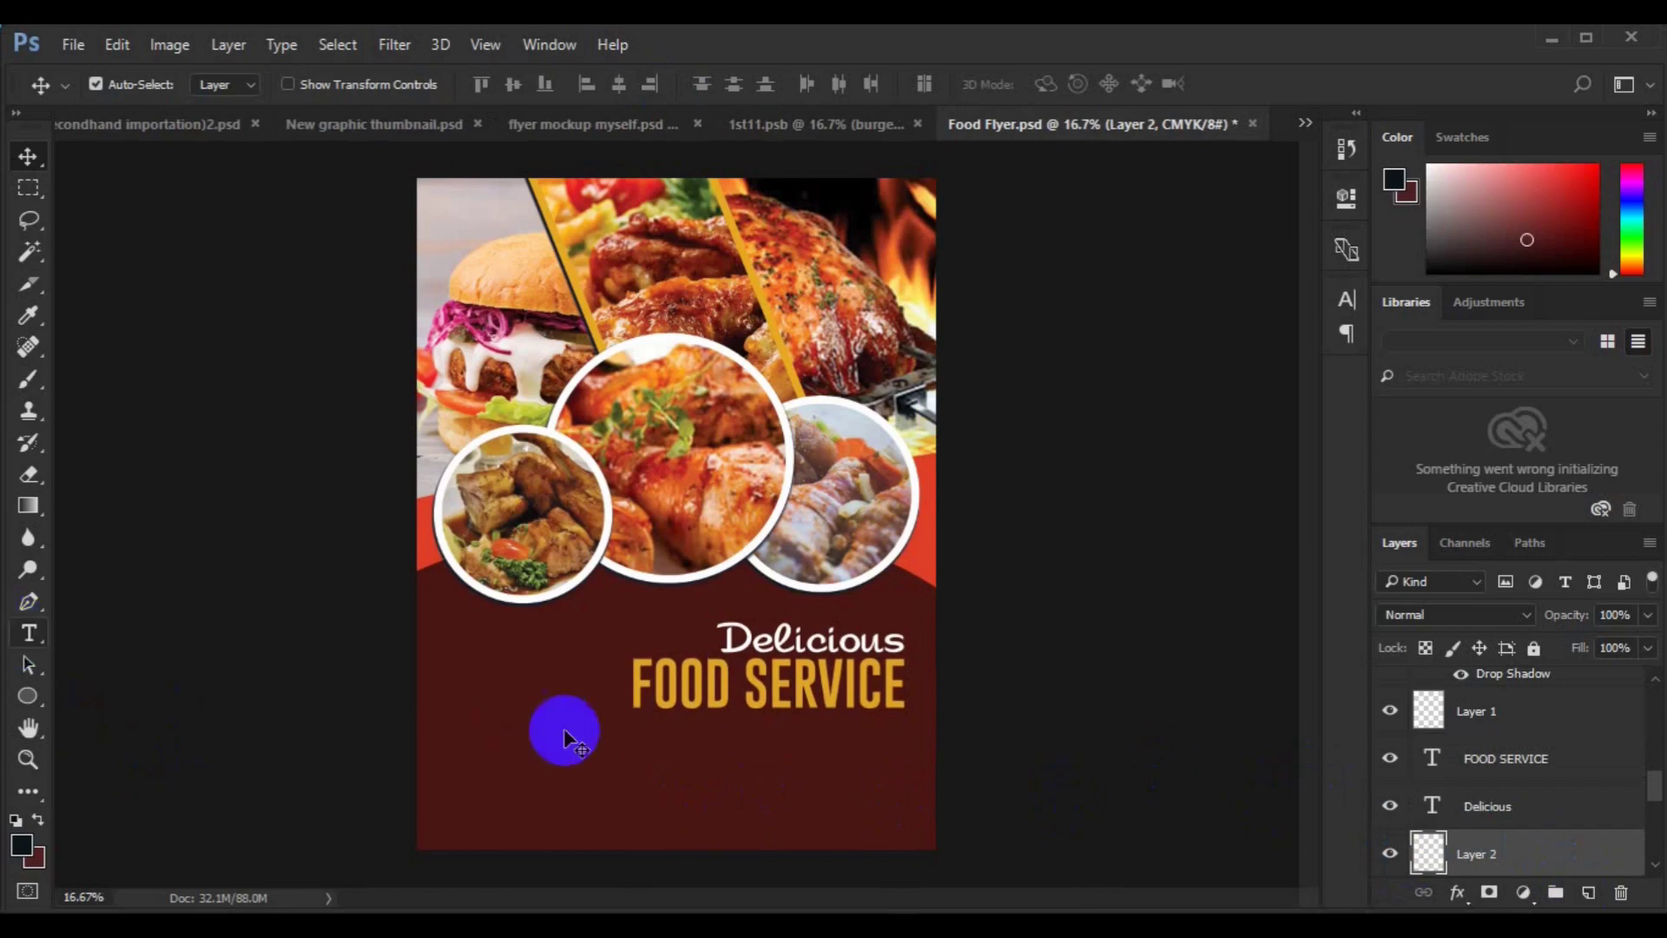
key("t")
left_click_drag(892, 789, 903, 783)
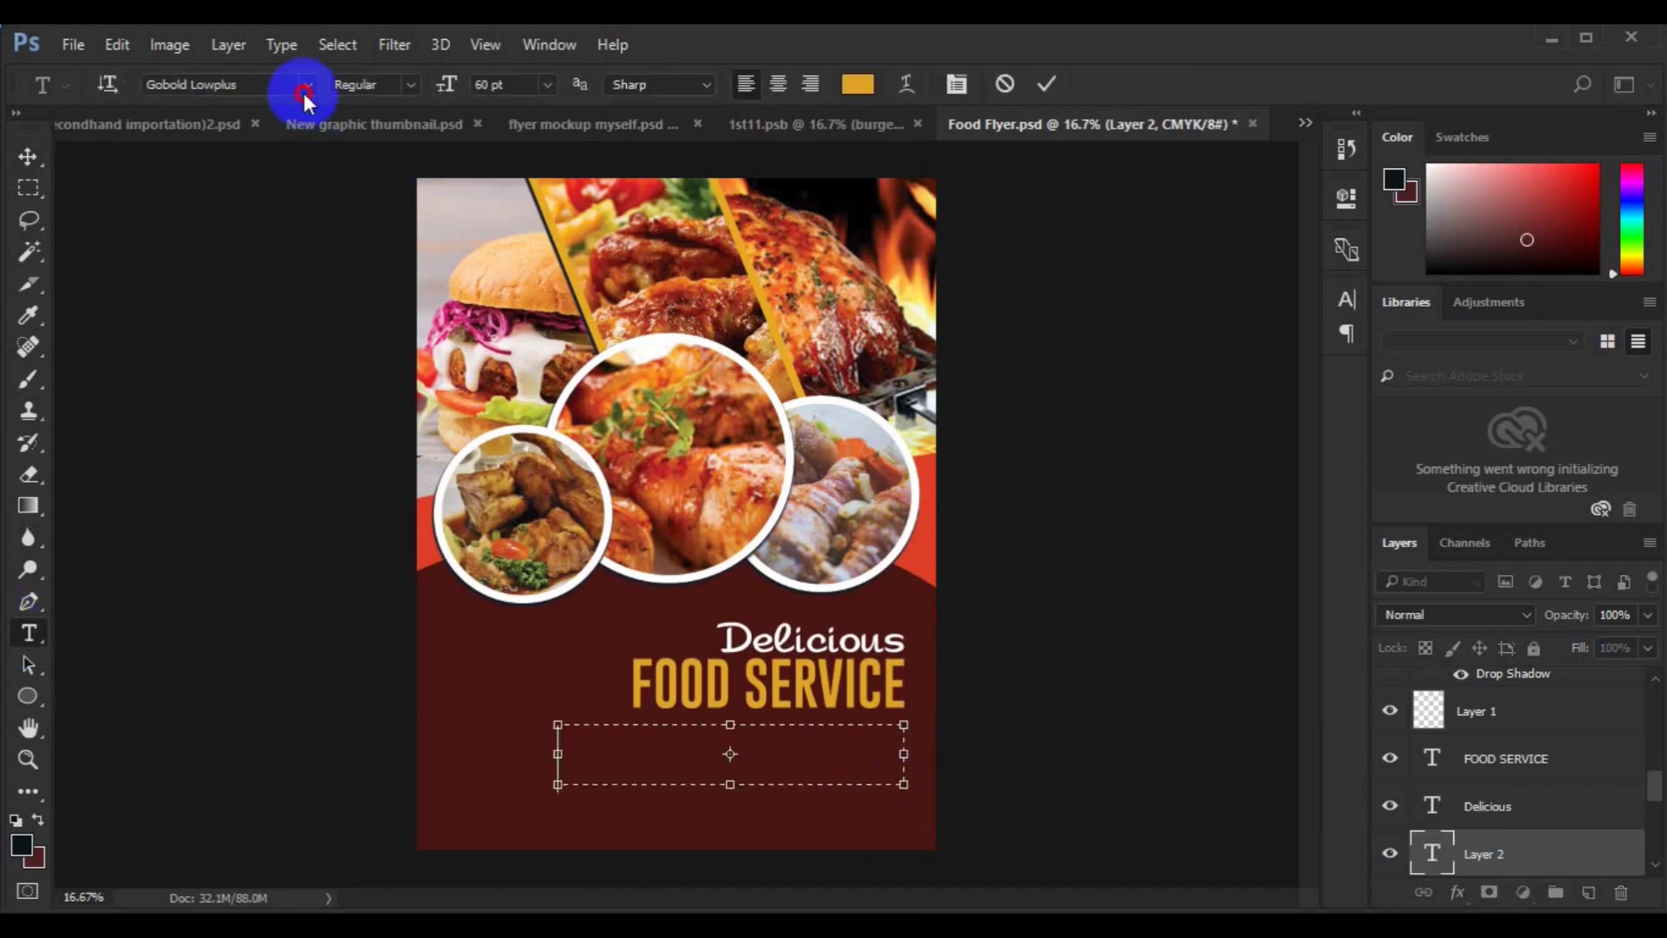
left_click(308, 85)
left_click(278, 254)
left_click(858, 84)
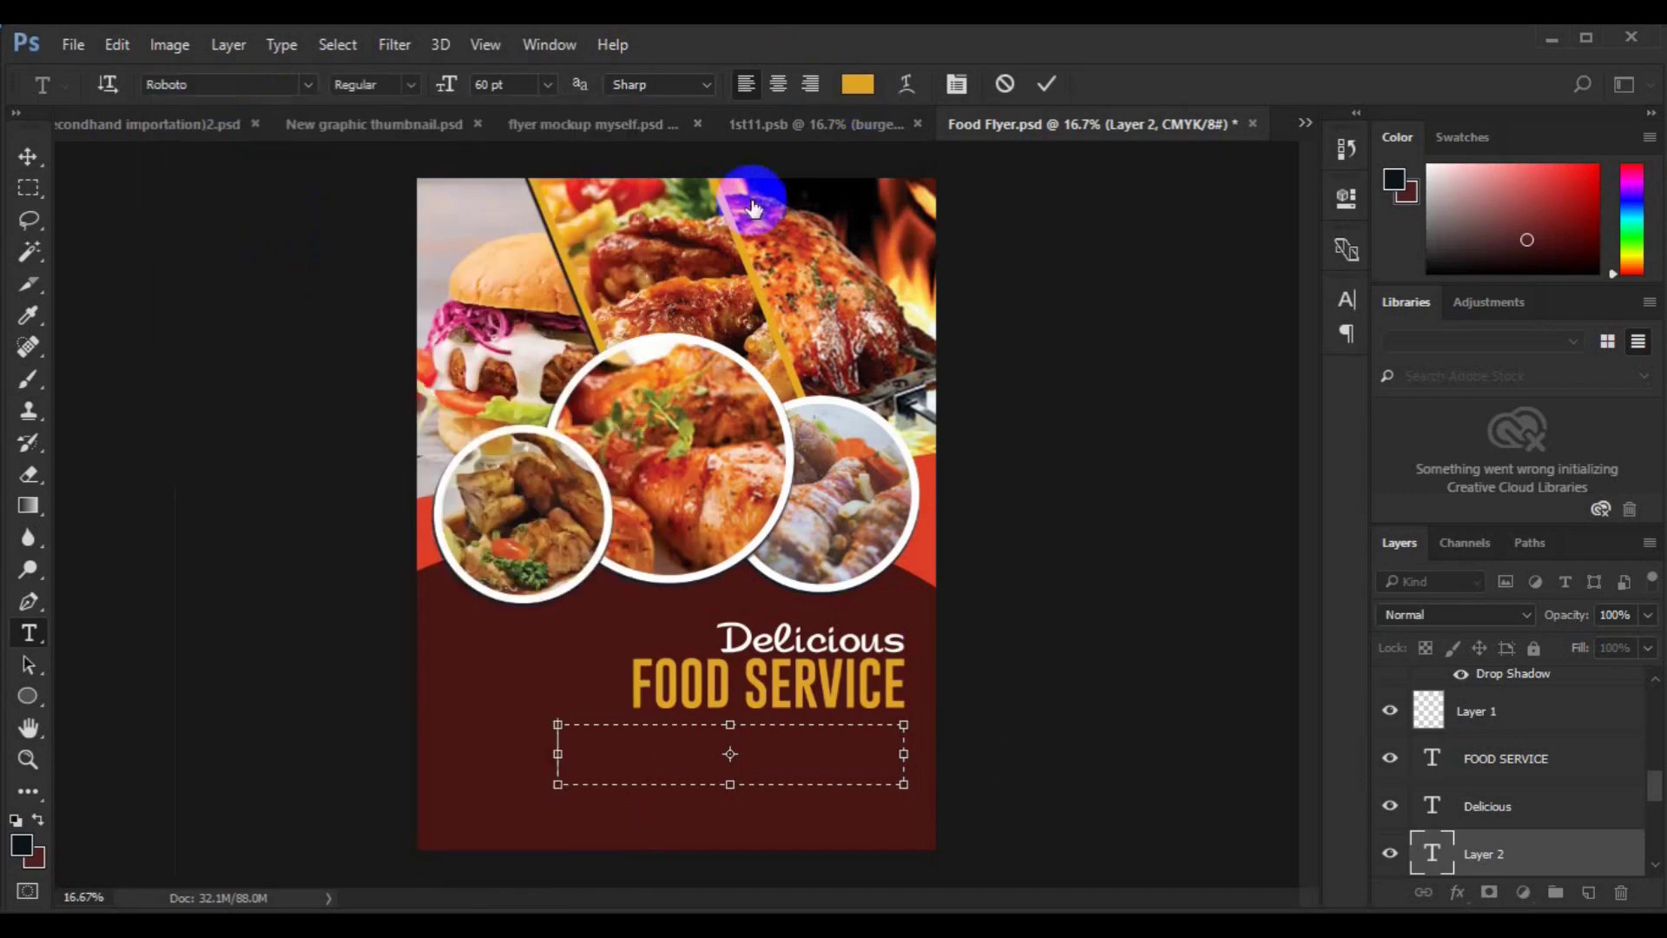
left_click(549, 429)
left_click(1493, 243)
left_click(546, 85)
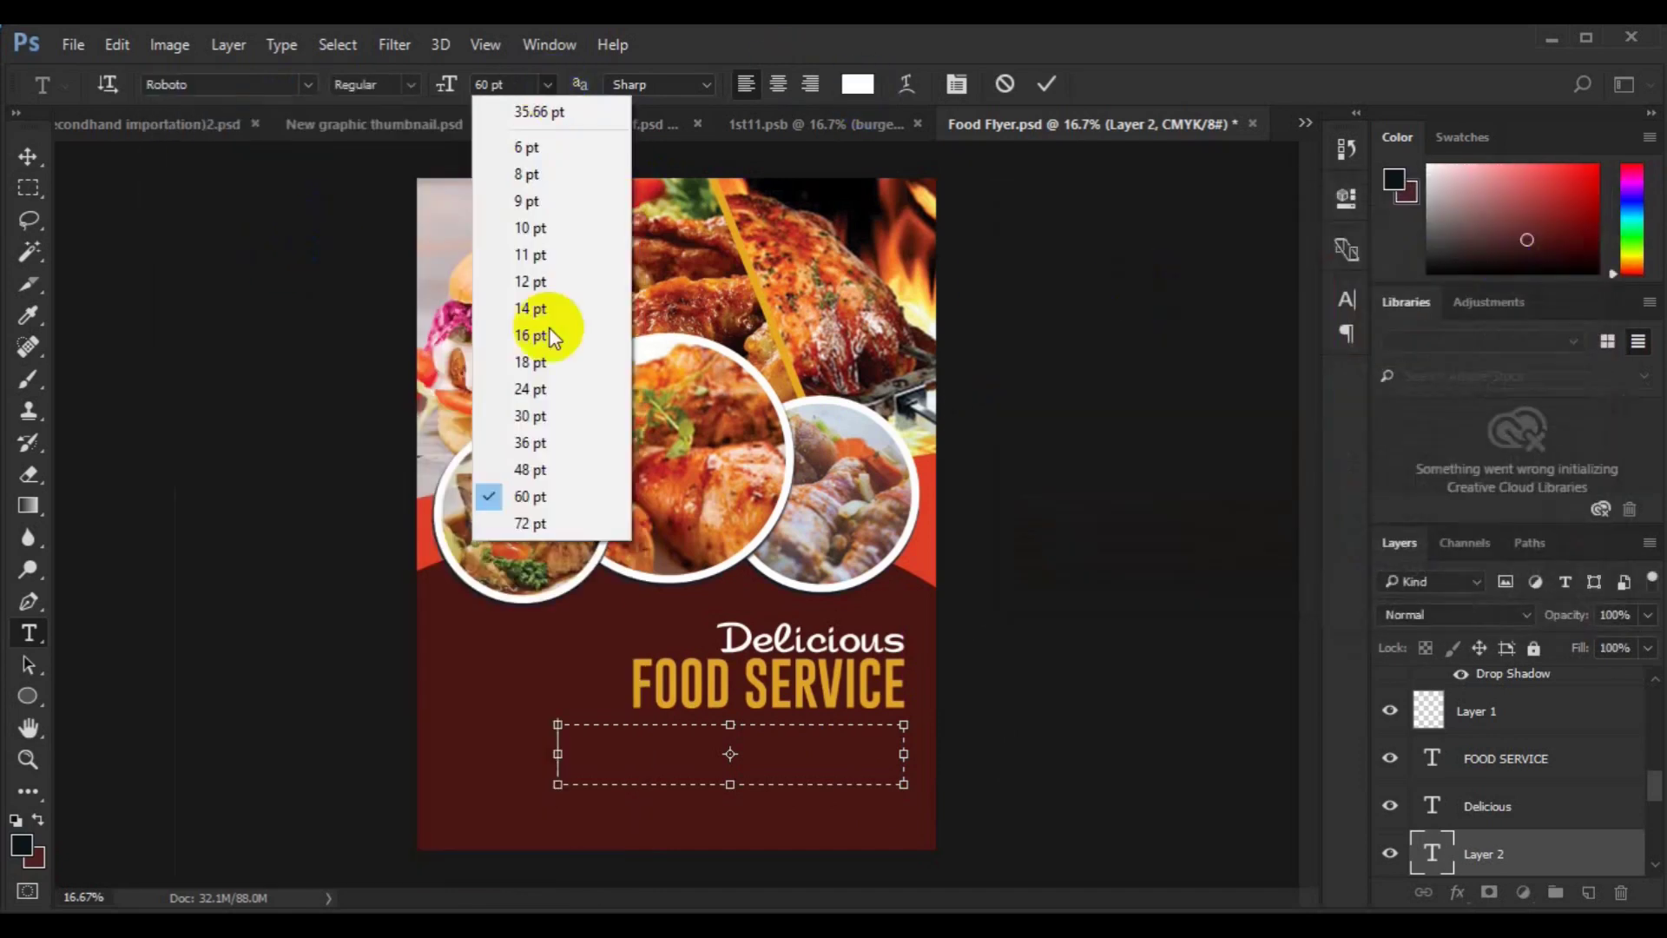
left_click(529, 335)
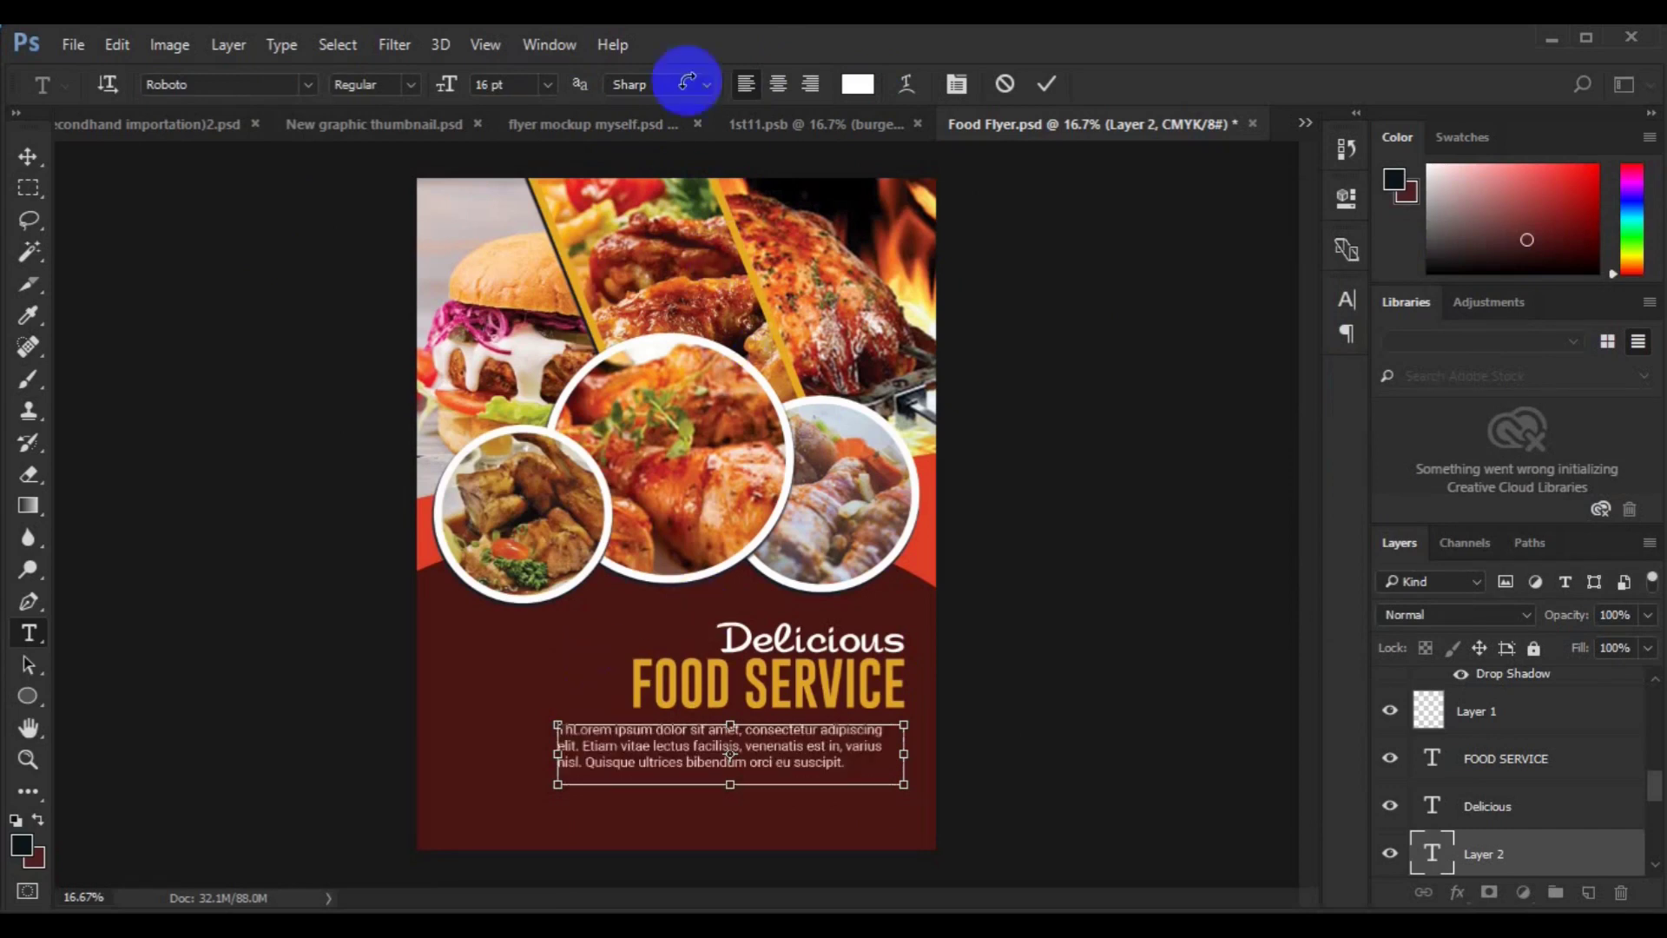
Fill the box with right-aligned placeholder text and group the Delicious and FOOD SERVICE layers.
key("ctrl+a")
left_click(811, 81)
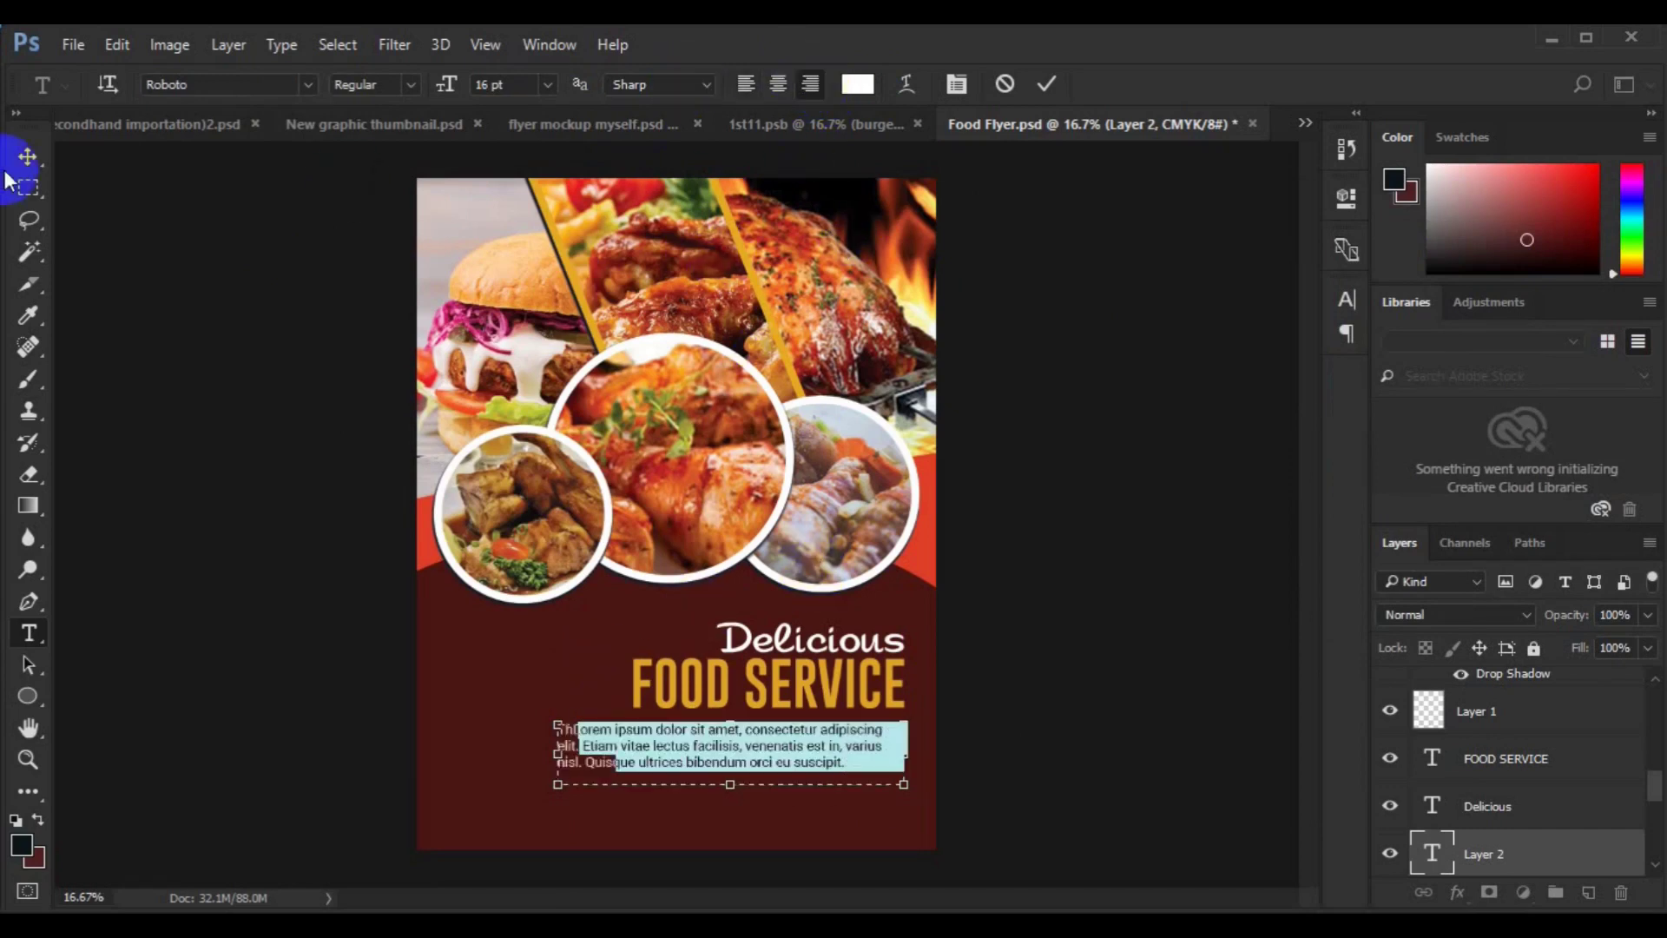
left_click(26, 161)
left_click(1506, 761)
left_click(1504, 803, "shift")
key("ctrl+g")
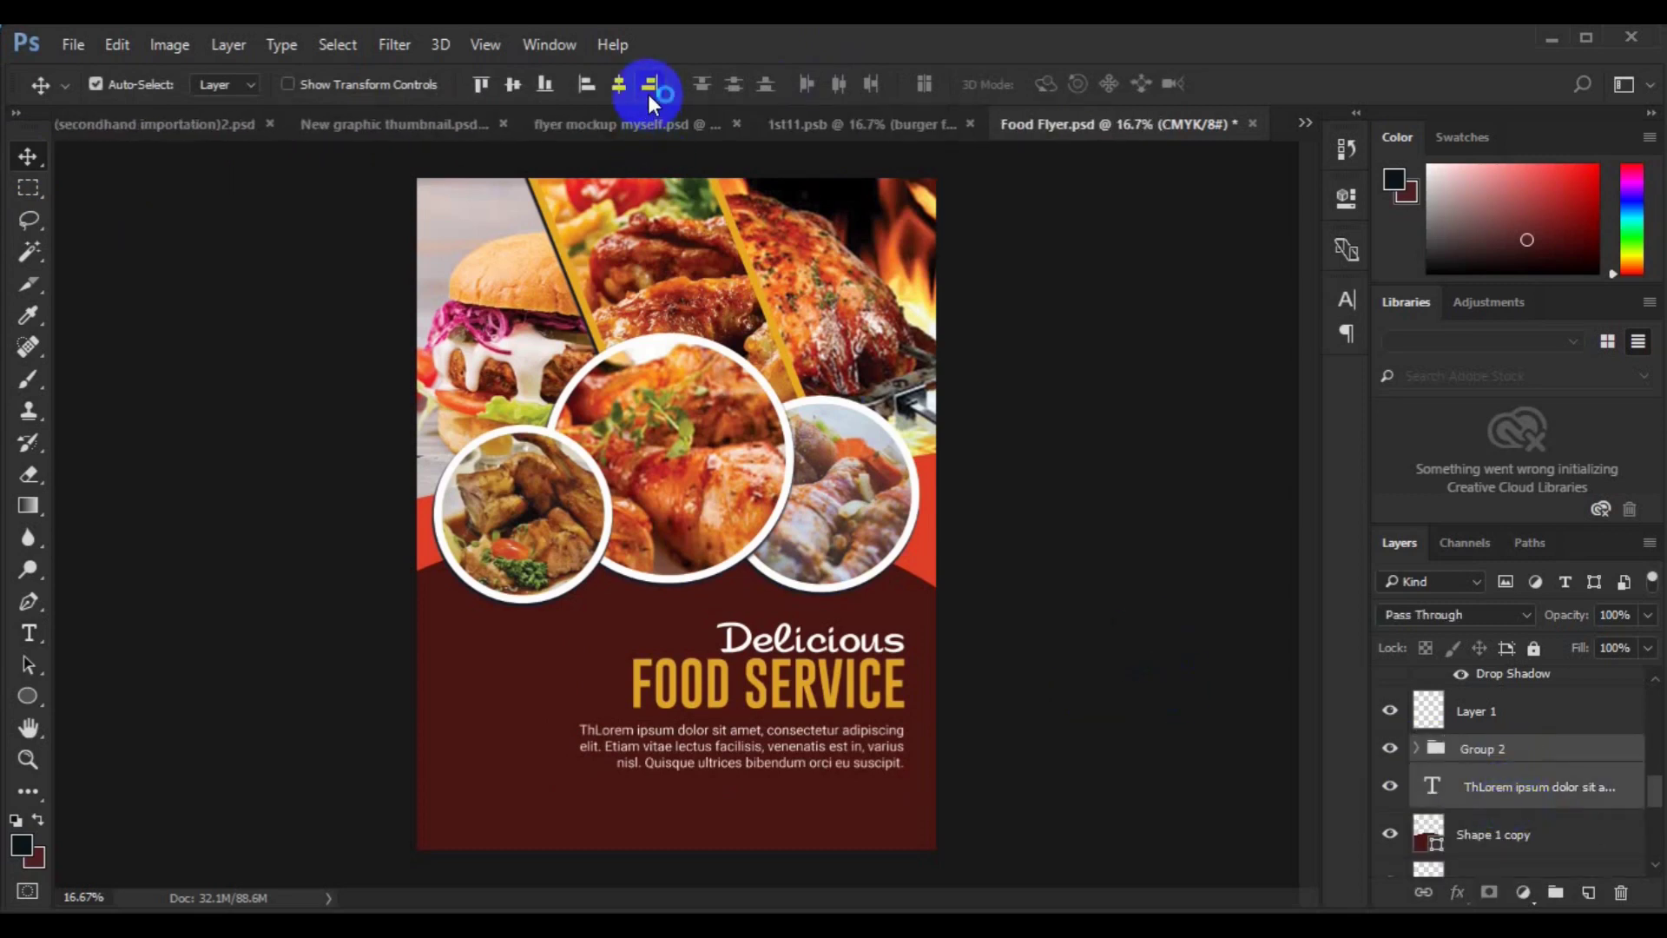
Set up the Rectangle tool and select the layer the new shape will sit above.
left_click(763, 811)
left_click(28, 695)
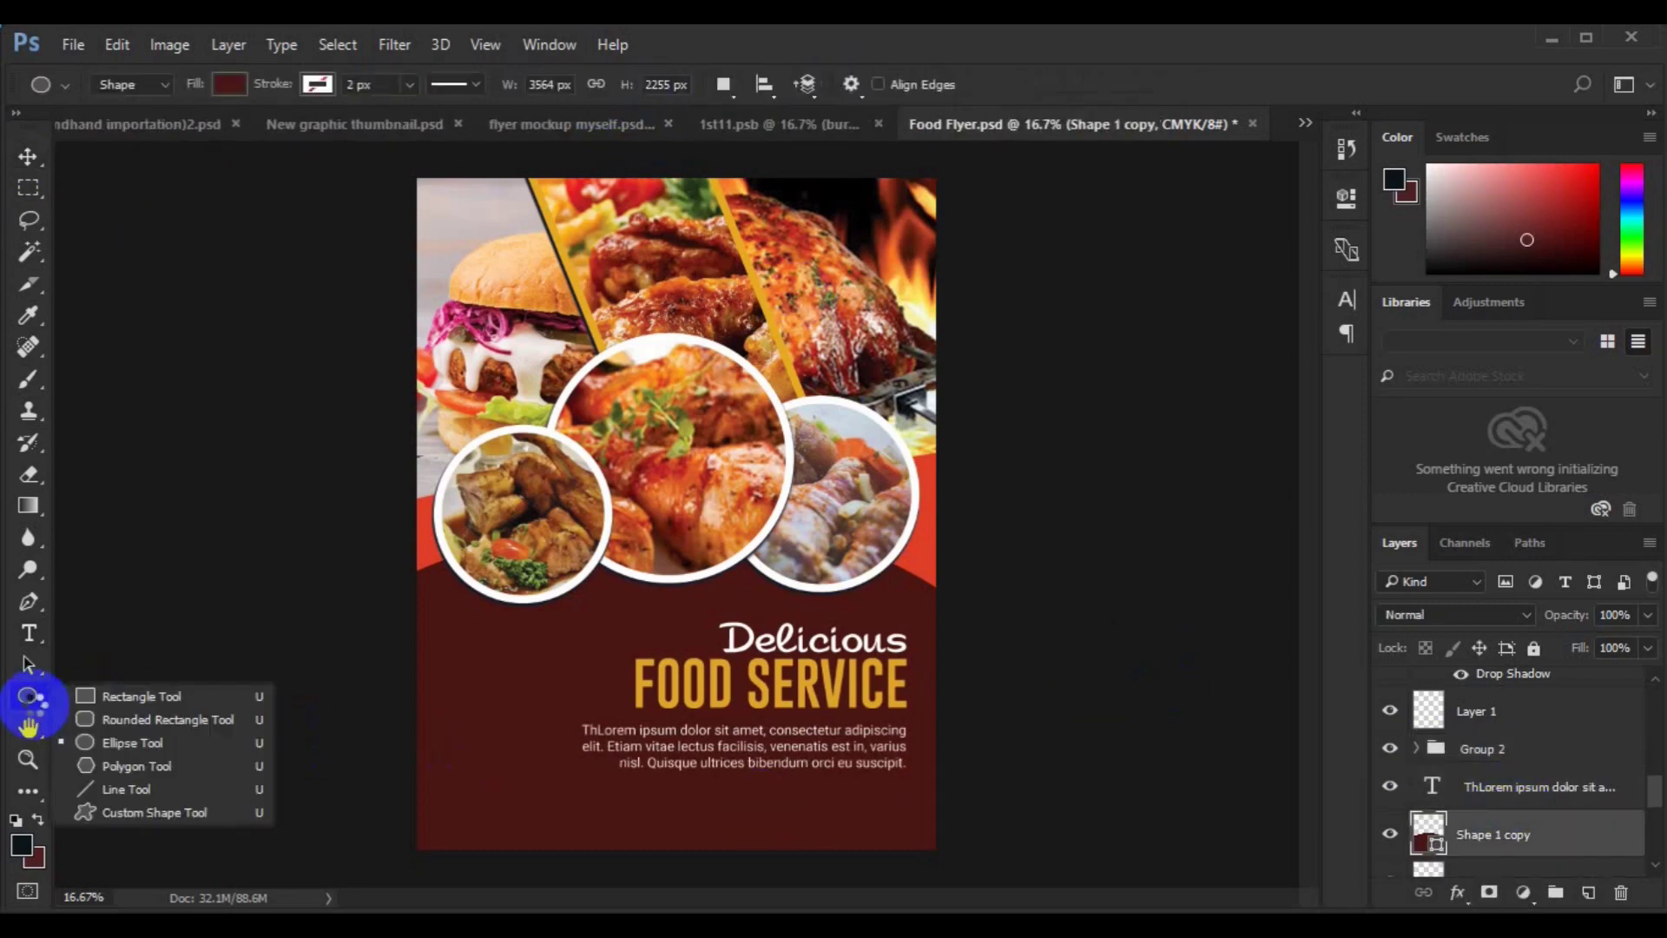
left_click(229, 83)
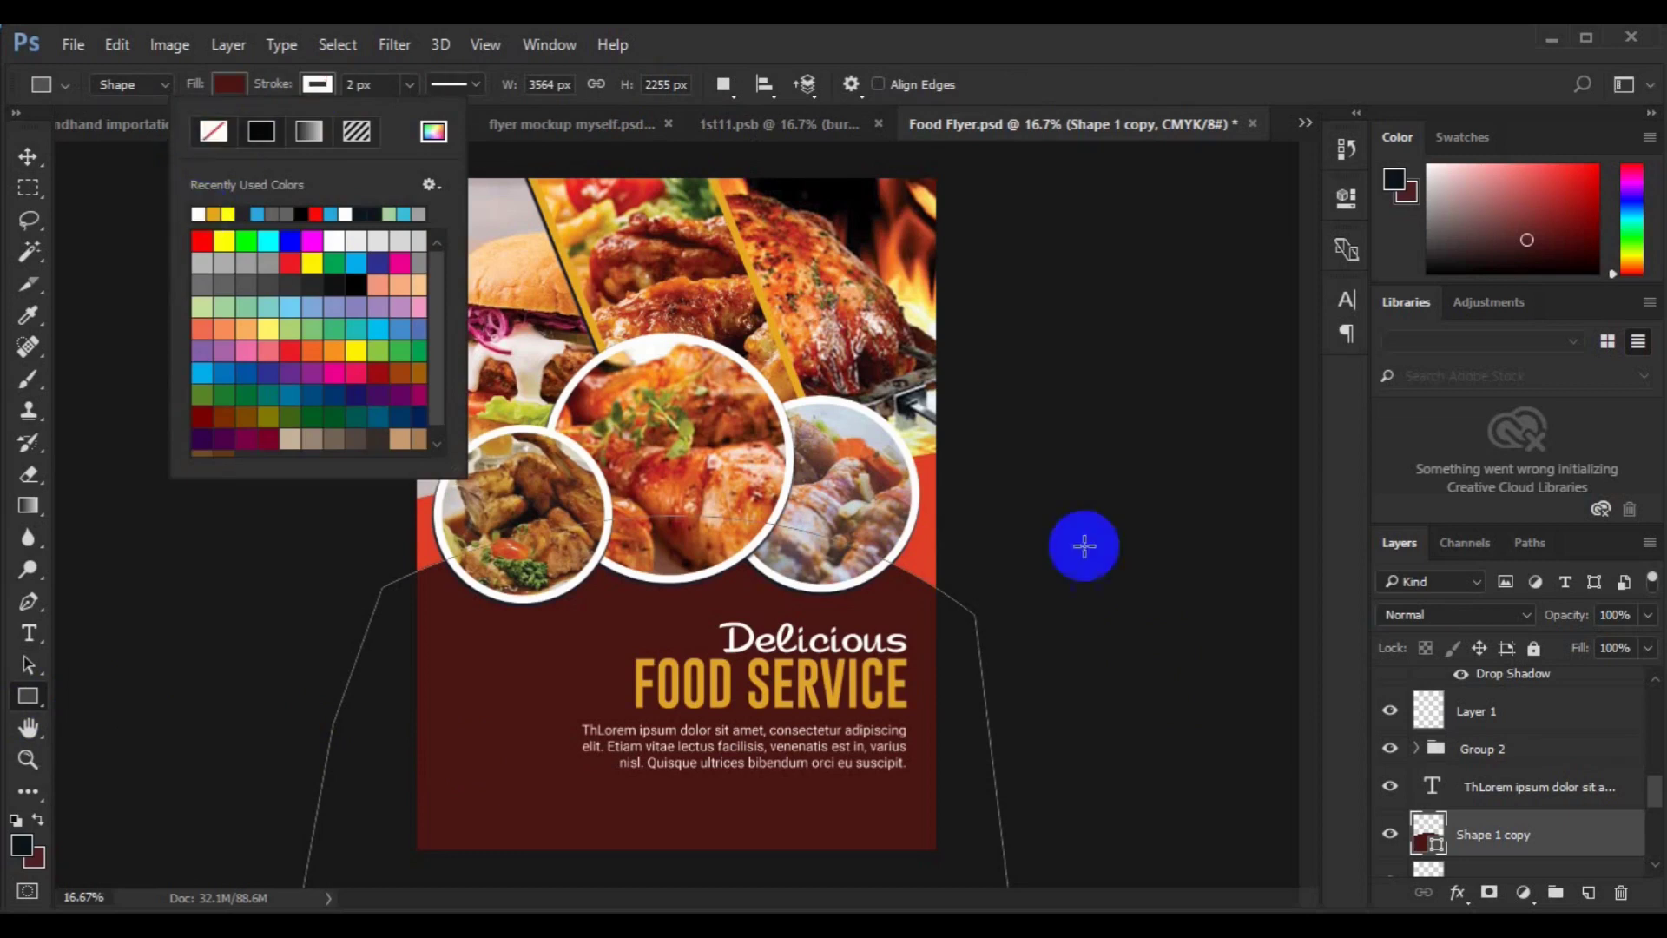
left_click(458, 85)
left_click(446, 236)
left_click(1567, 846)
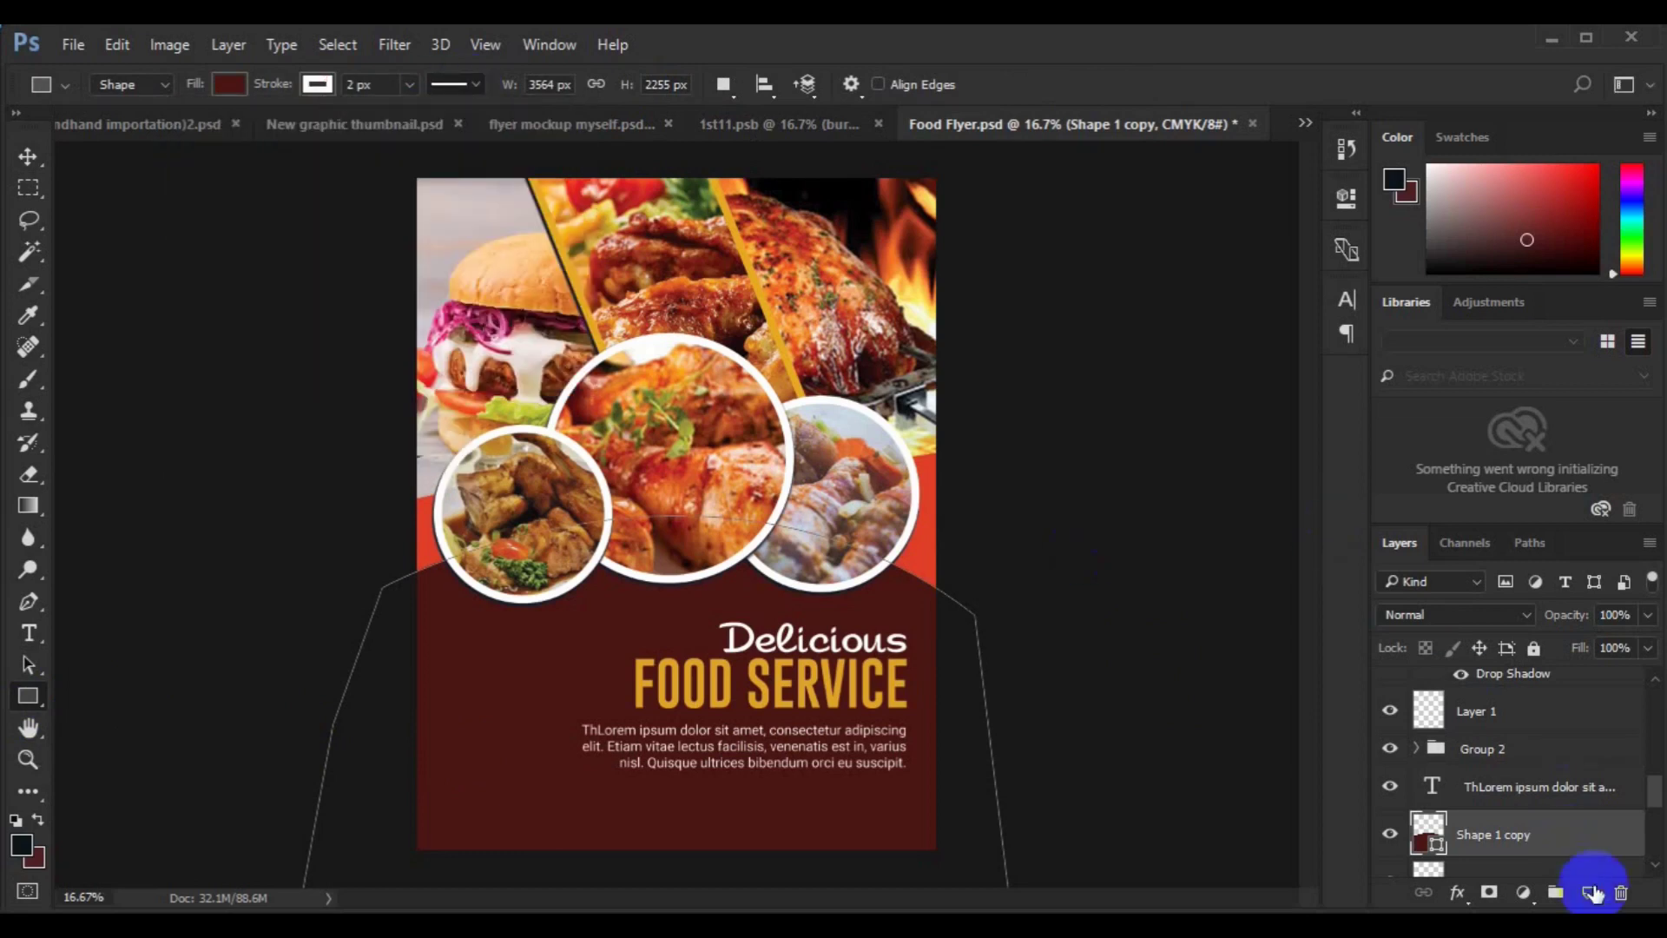
scroll(1658, 871, "down", 2)
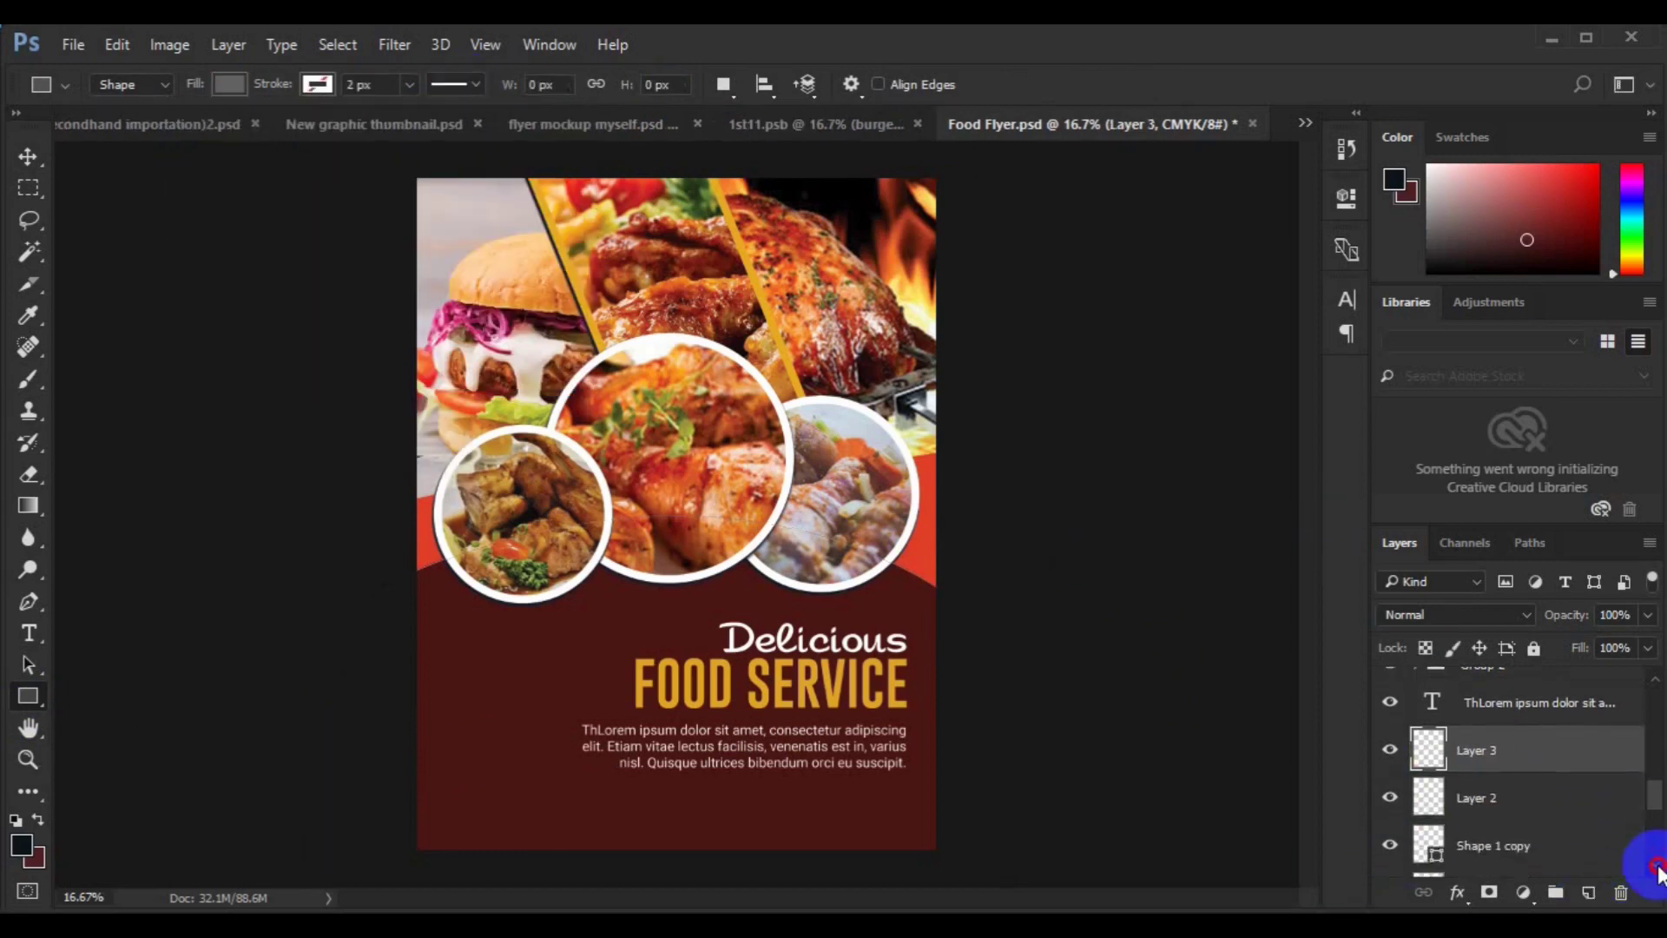
scroll(1658, 871, "down", 1)
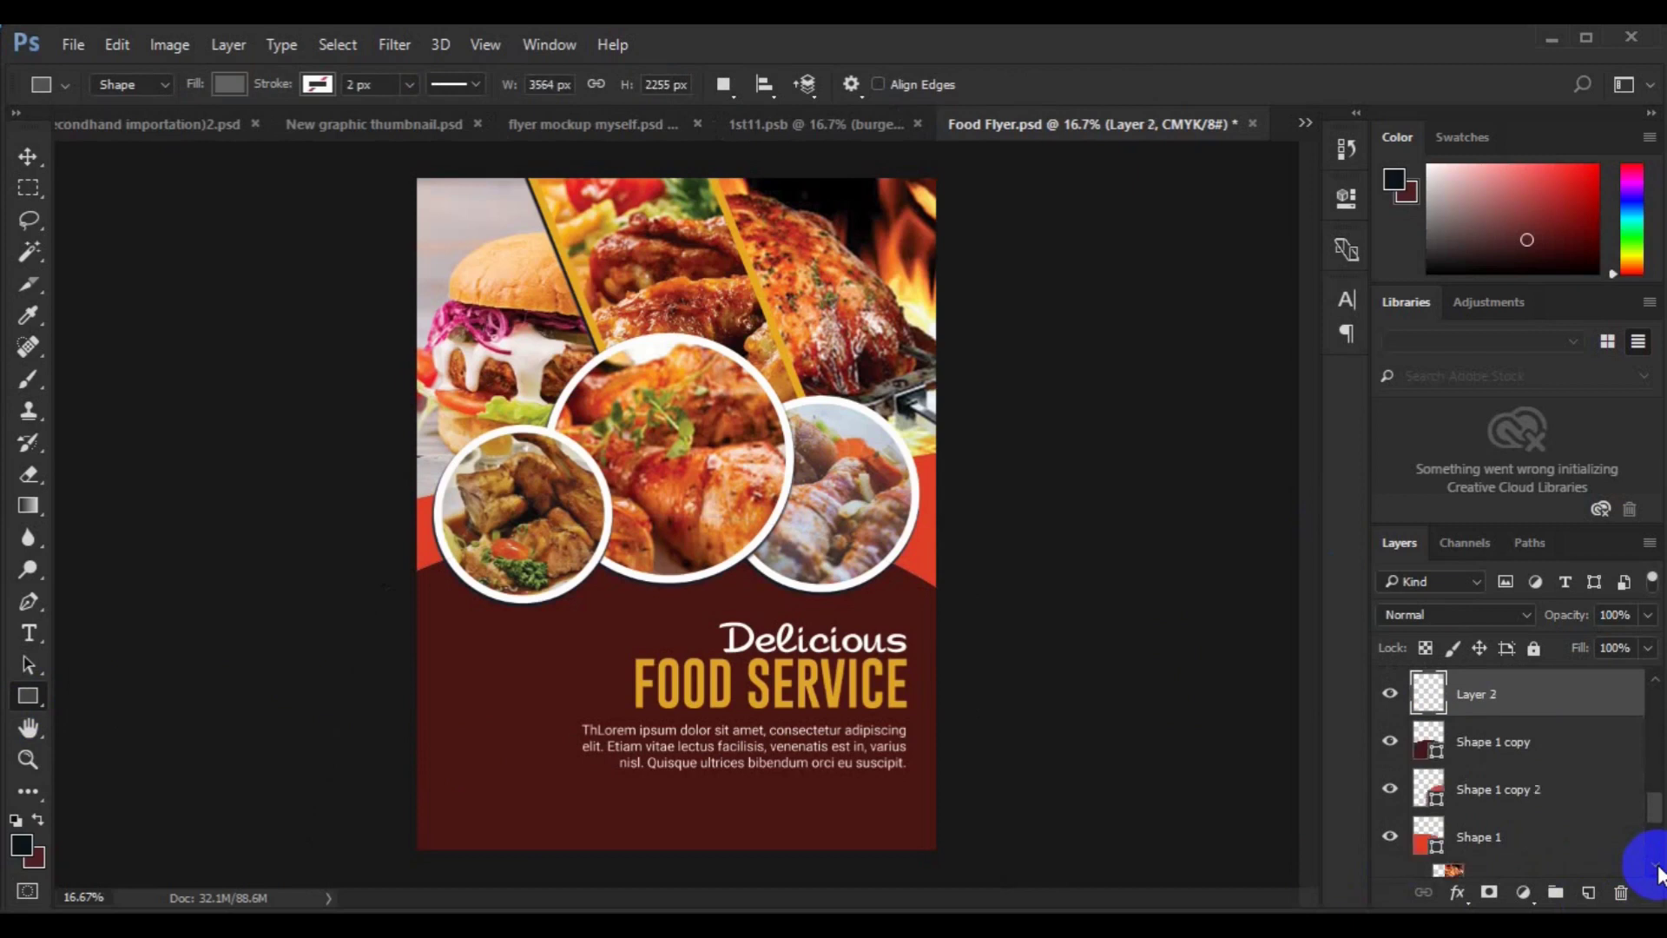
left_click(1493, 741)
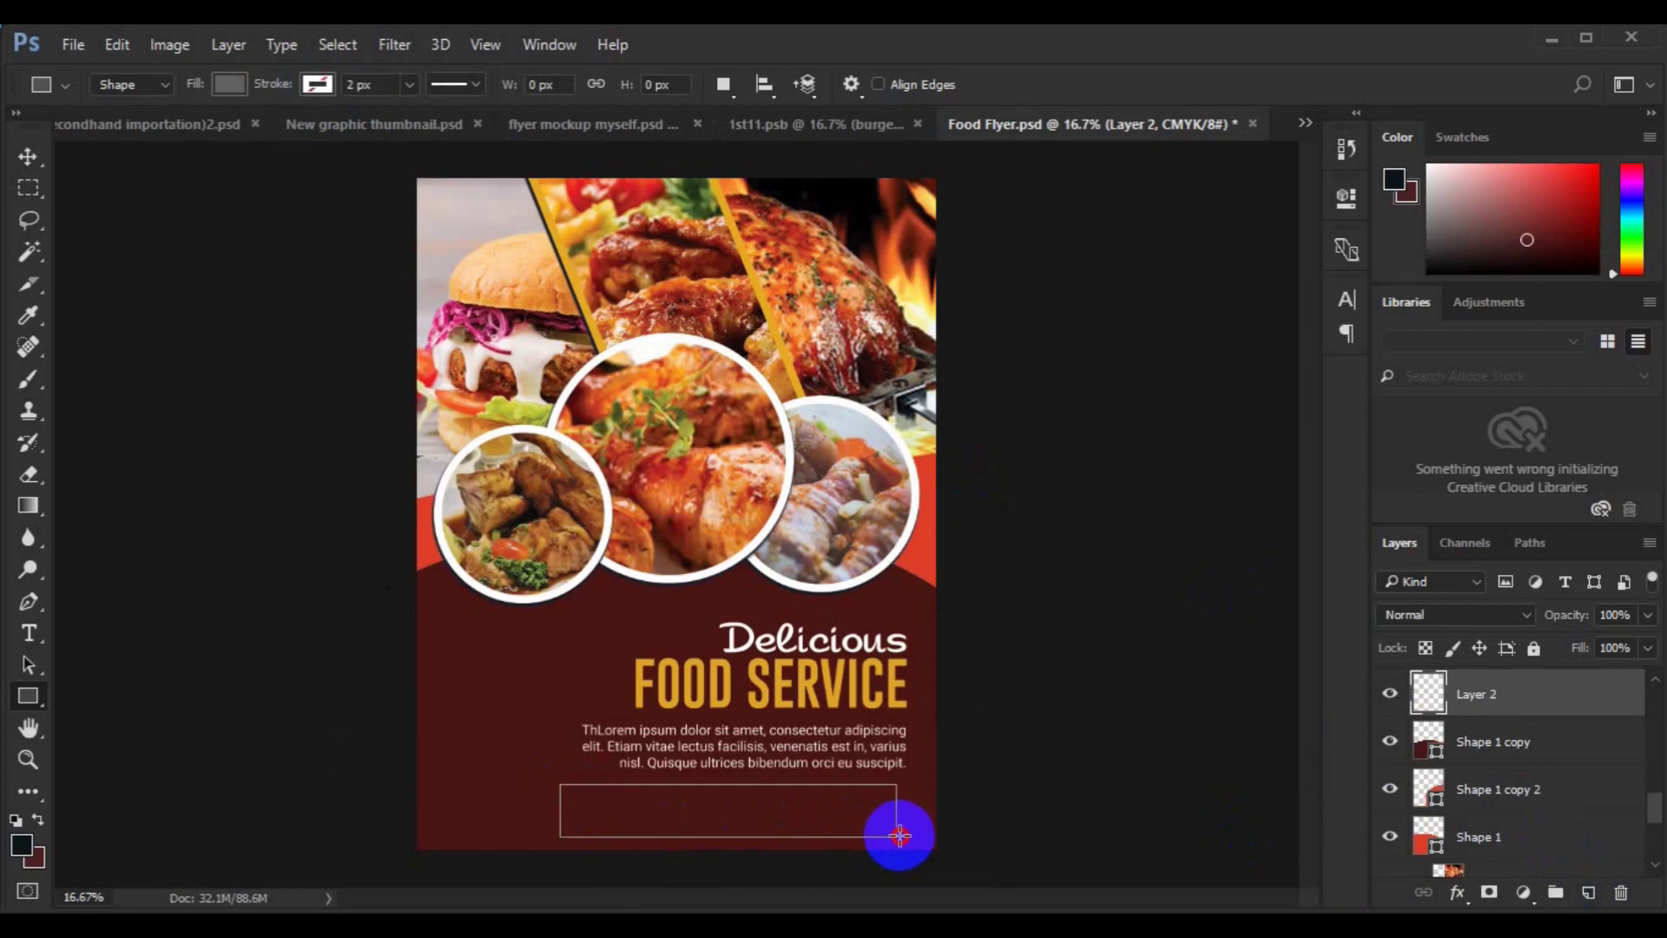
Draw a wide rectangle below the body text with no fill and a dotted stroke.
left_click_drag(899, 835, 901, 836)
left_click(317, 84)
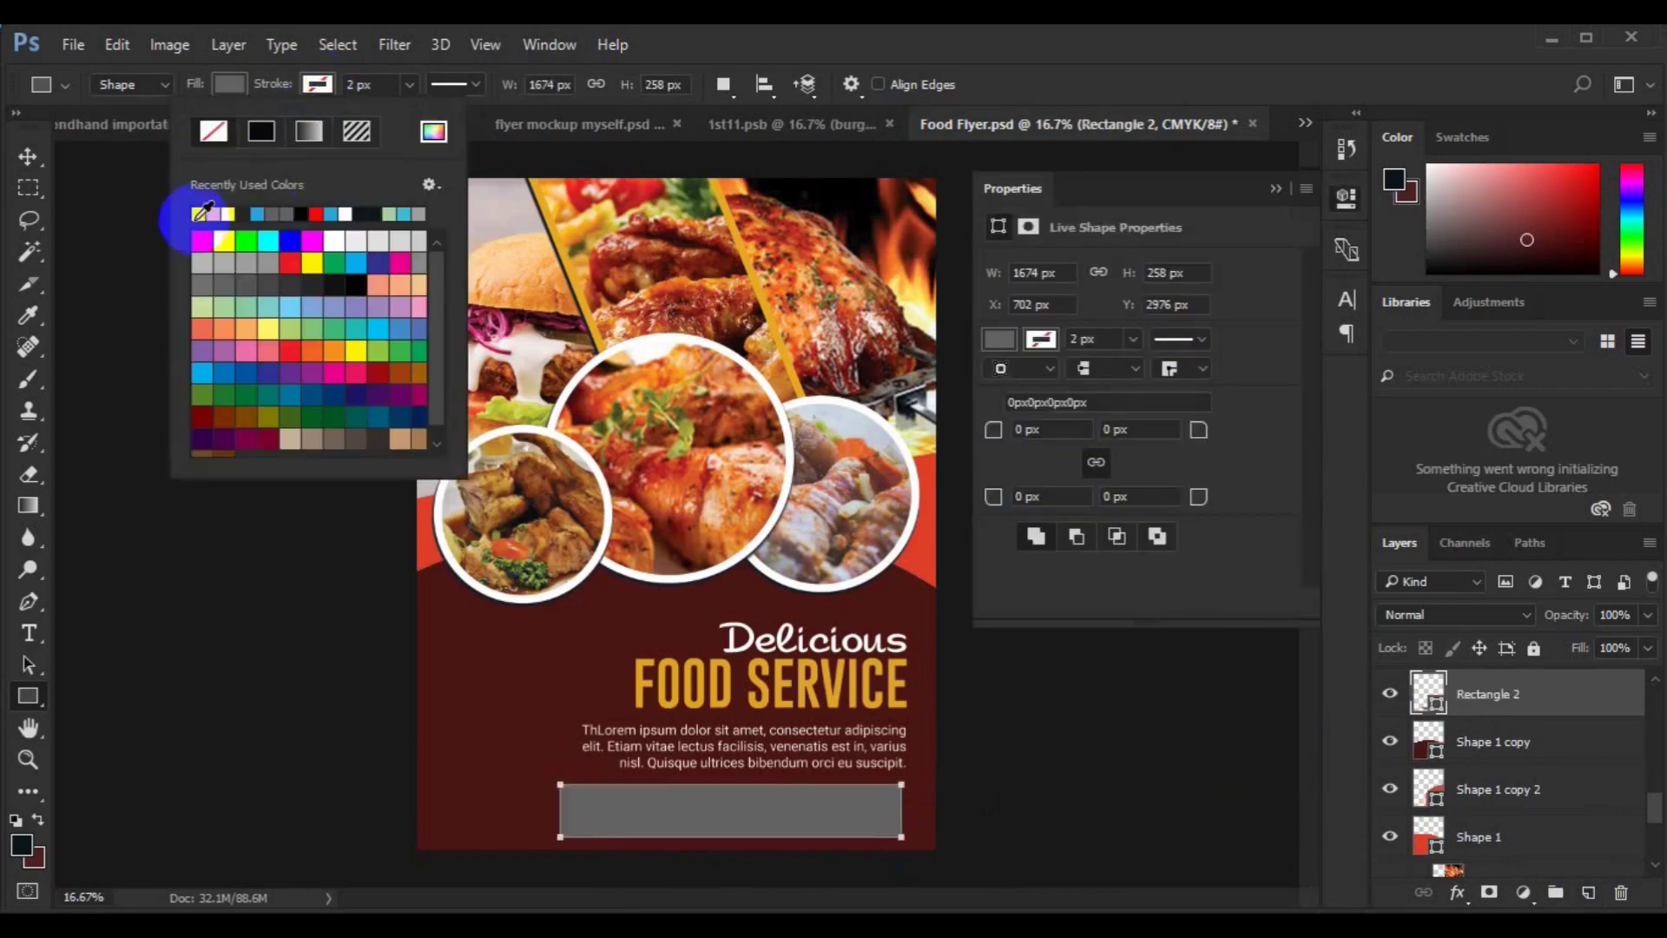
left_click(410, 84)
left_click(476, 84)
left_click(435, 205)
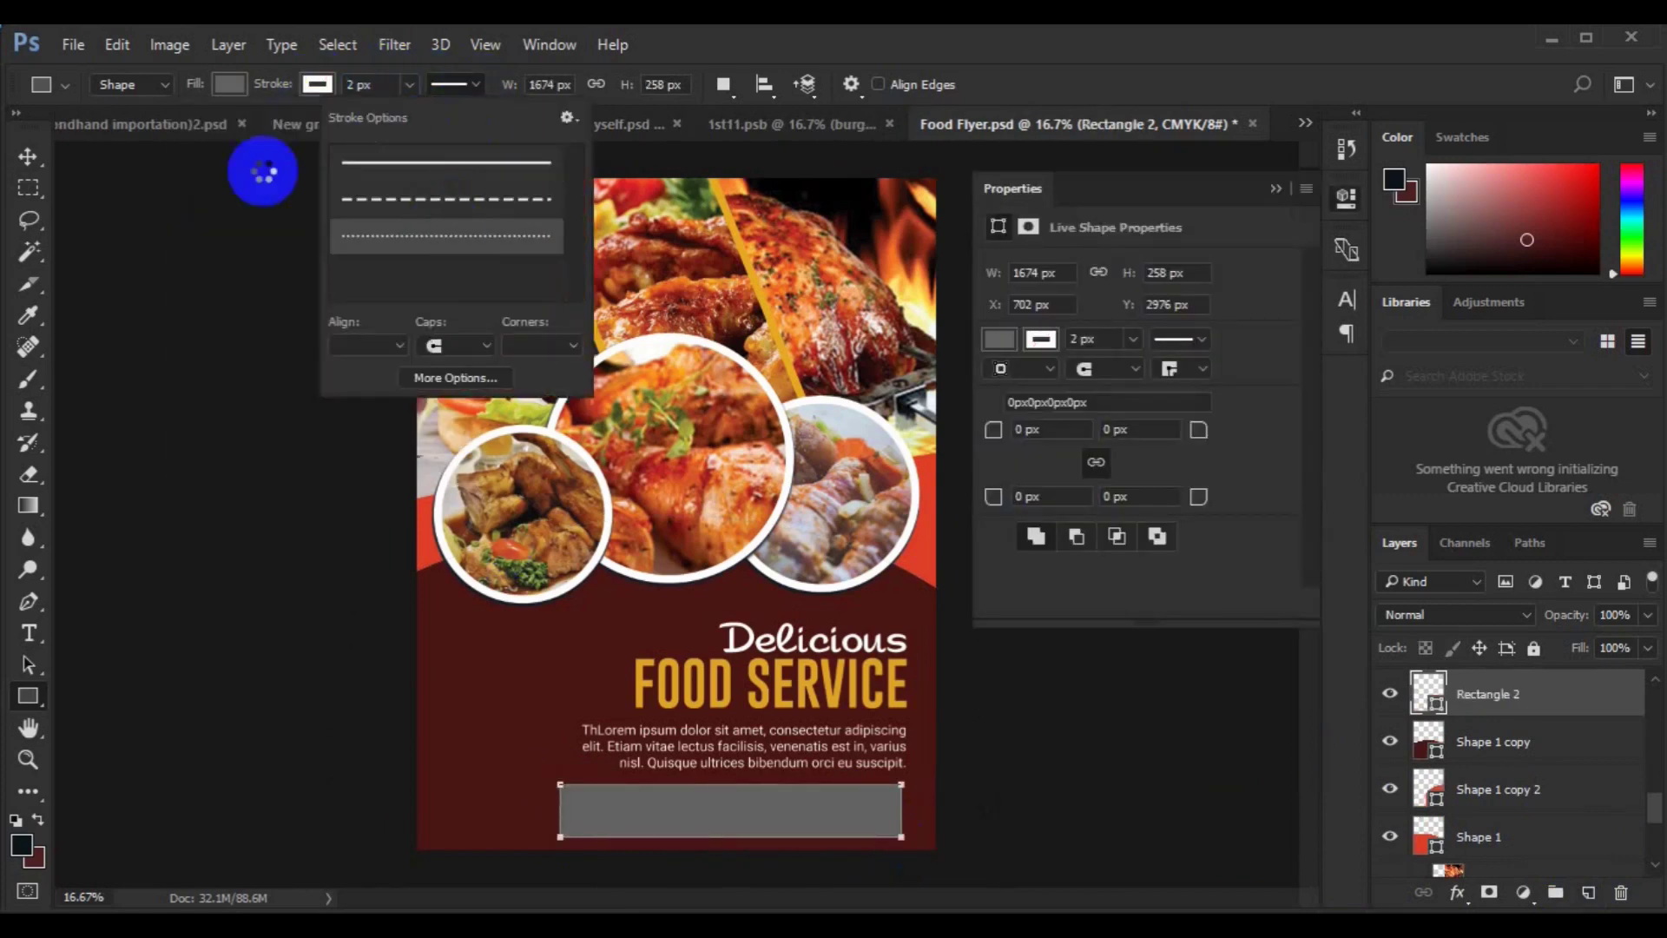
left_click(236, 84)
left_click(29, 158)
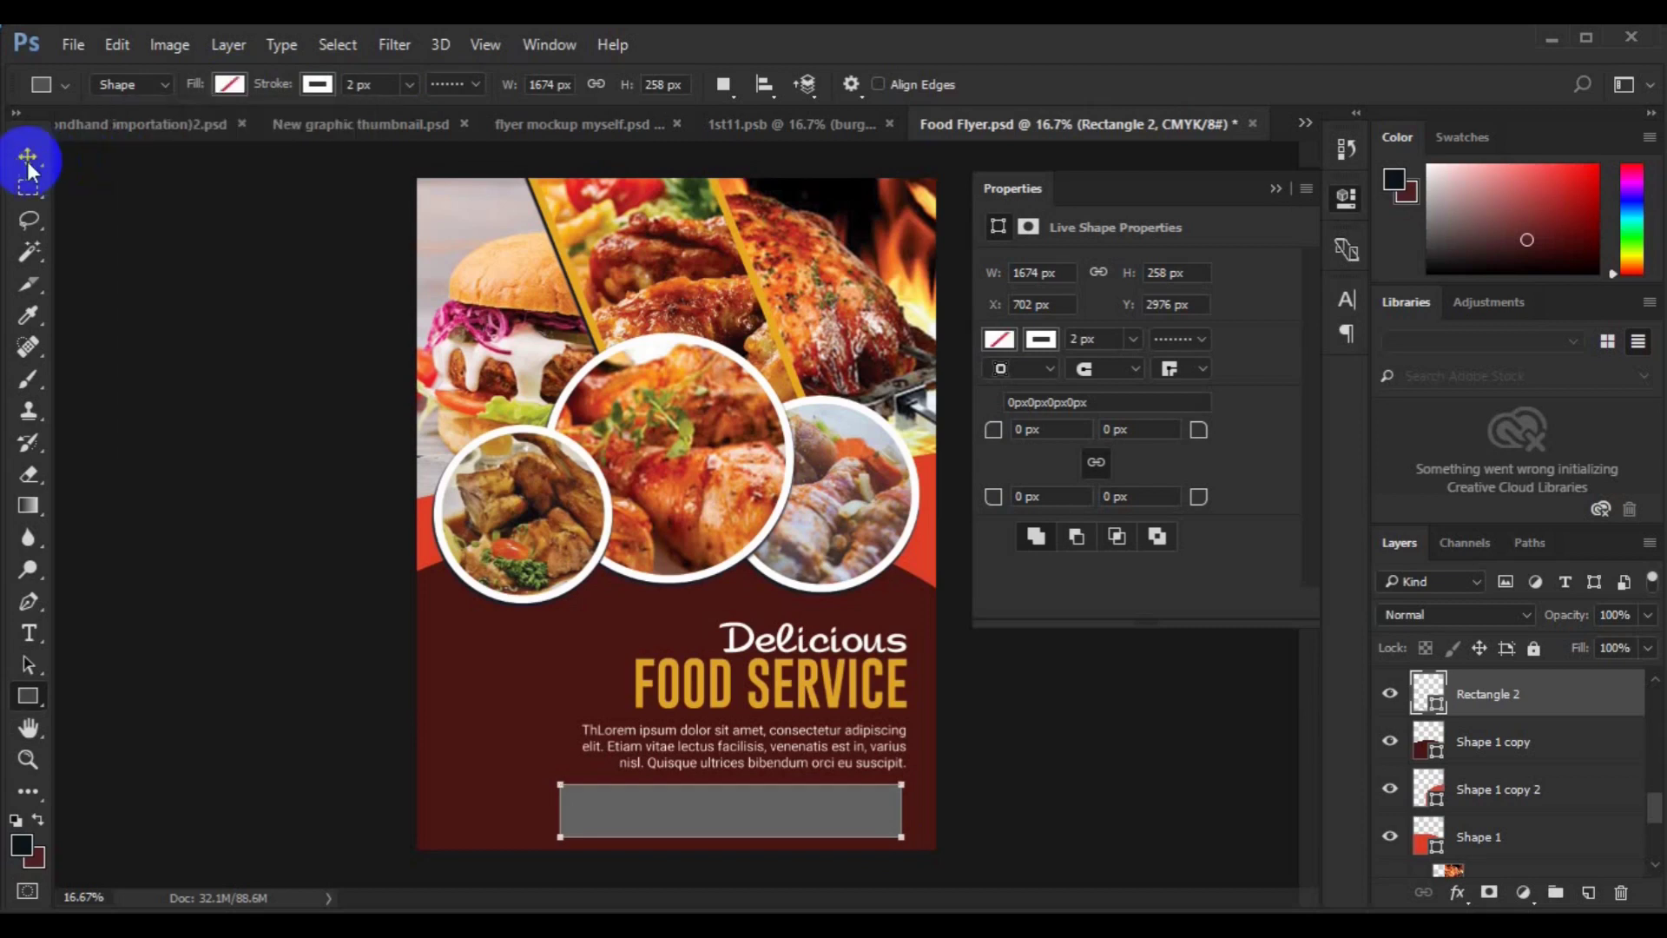
left_click(29, 694)
left_click(363, 84)
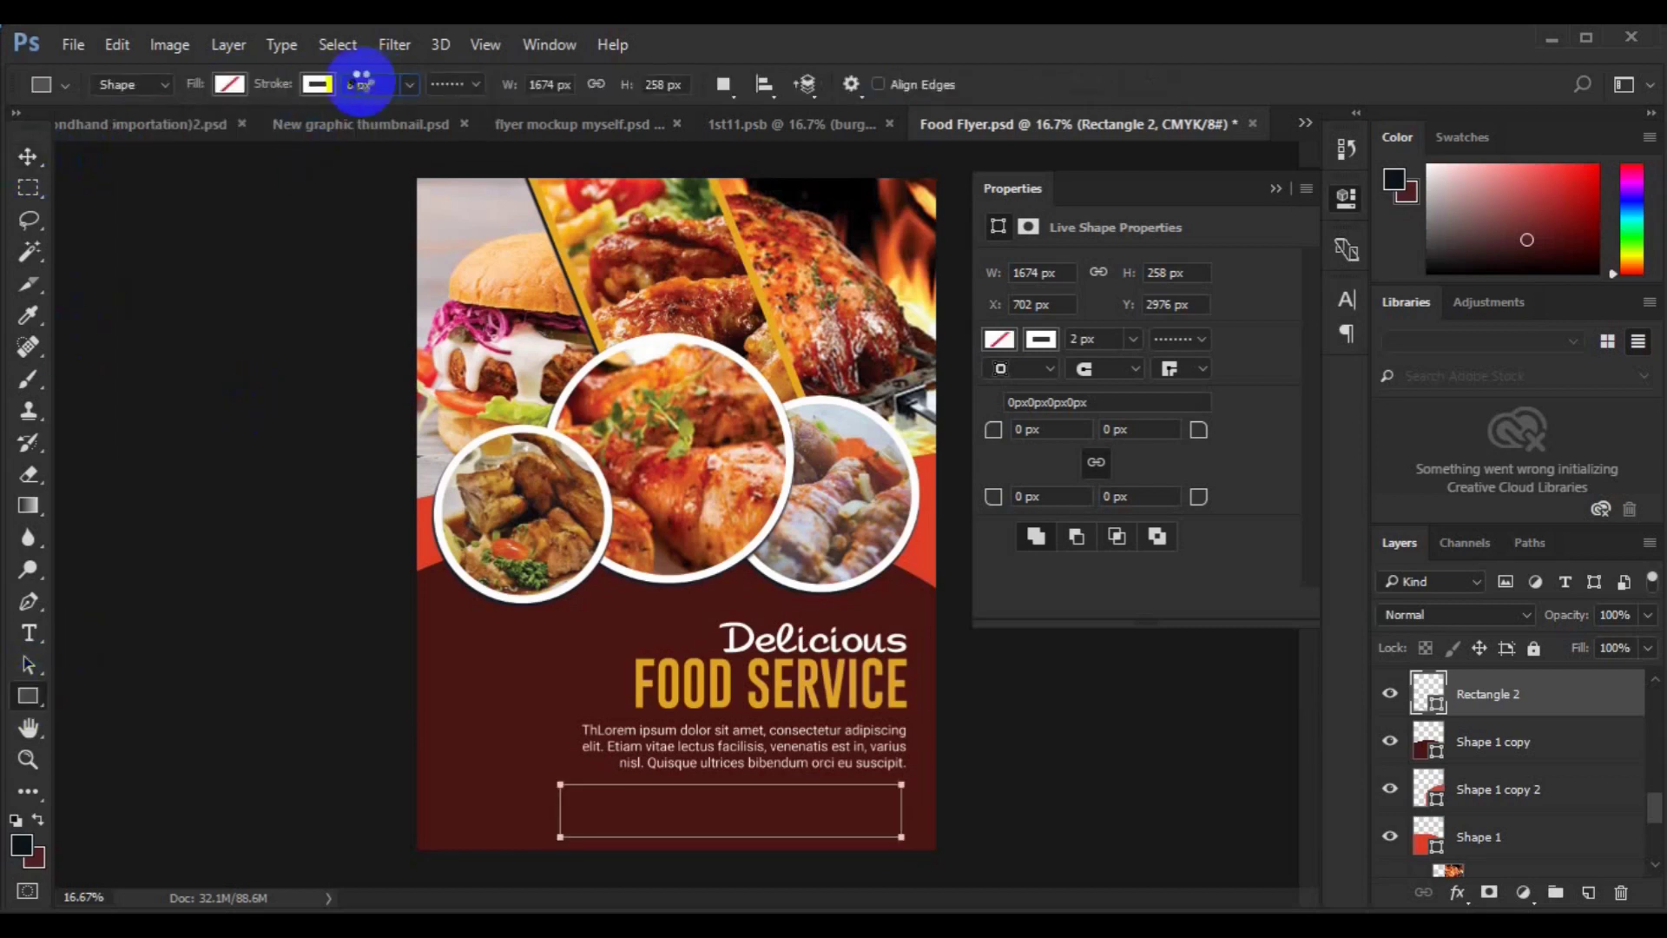
Zoom in on the flyer's bottom and add a new empty layer above the dotted box.
key("v")
key("ctrl+plus")
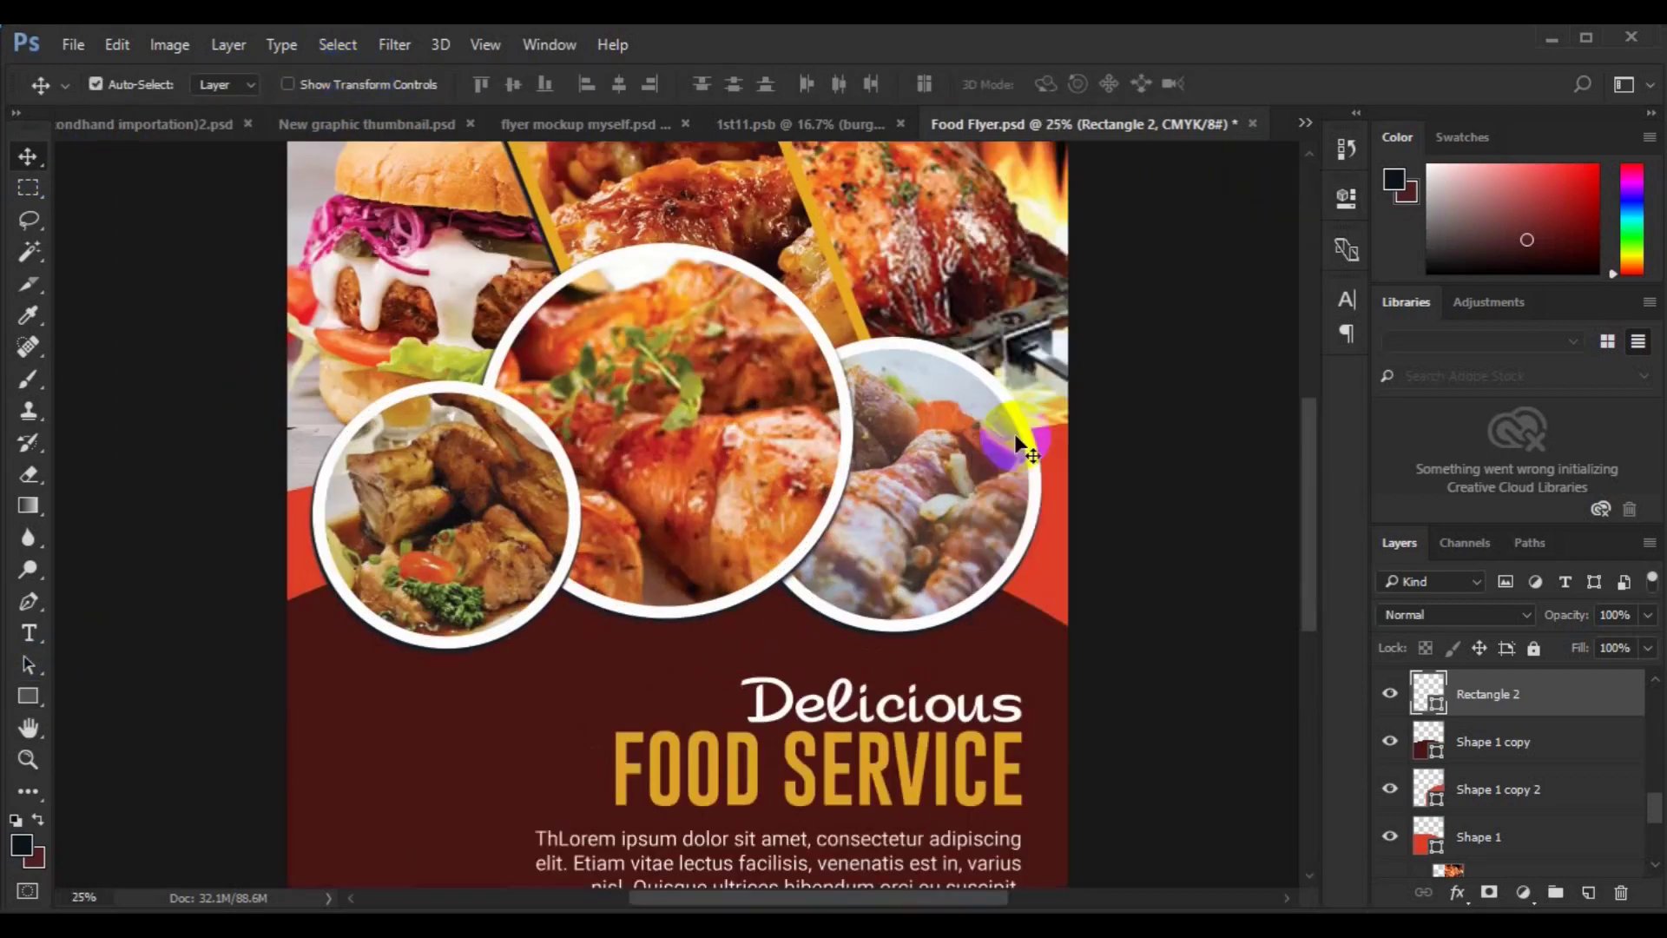
left_click_drag(823, 759, 786, 472)
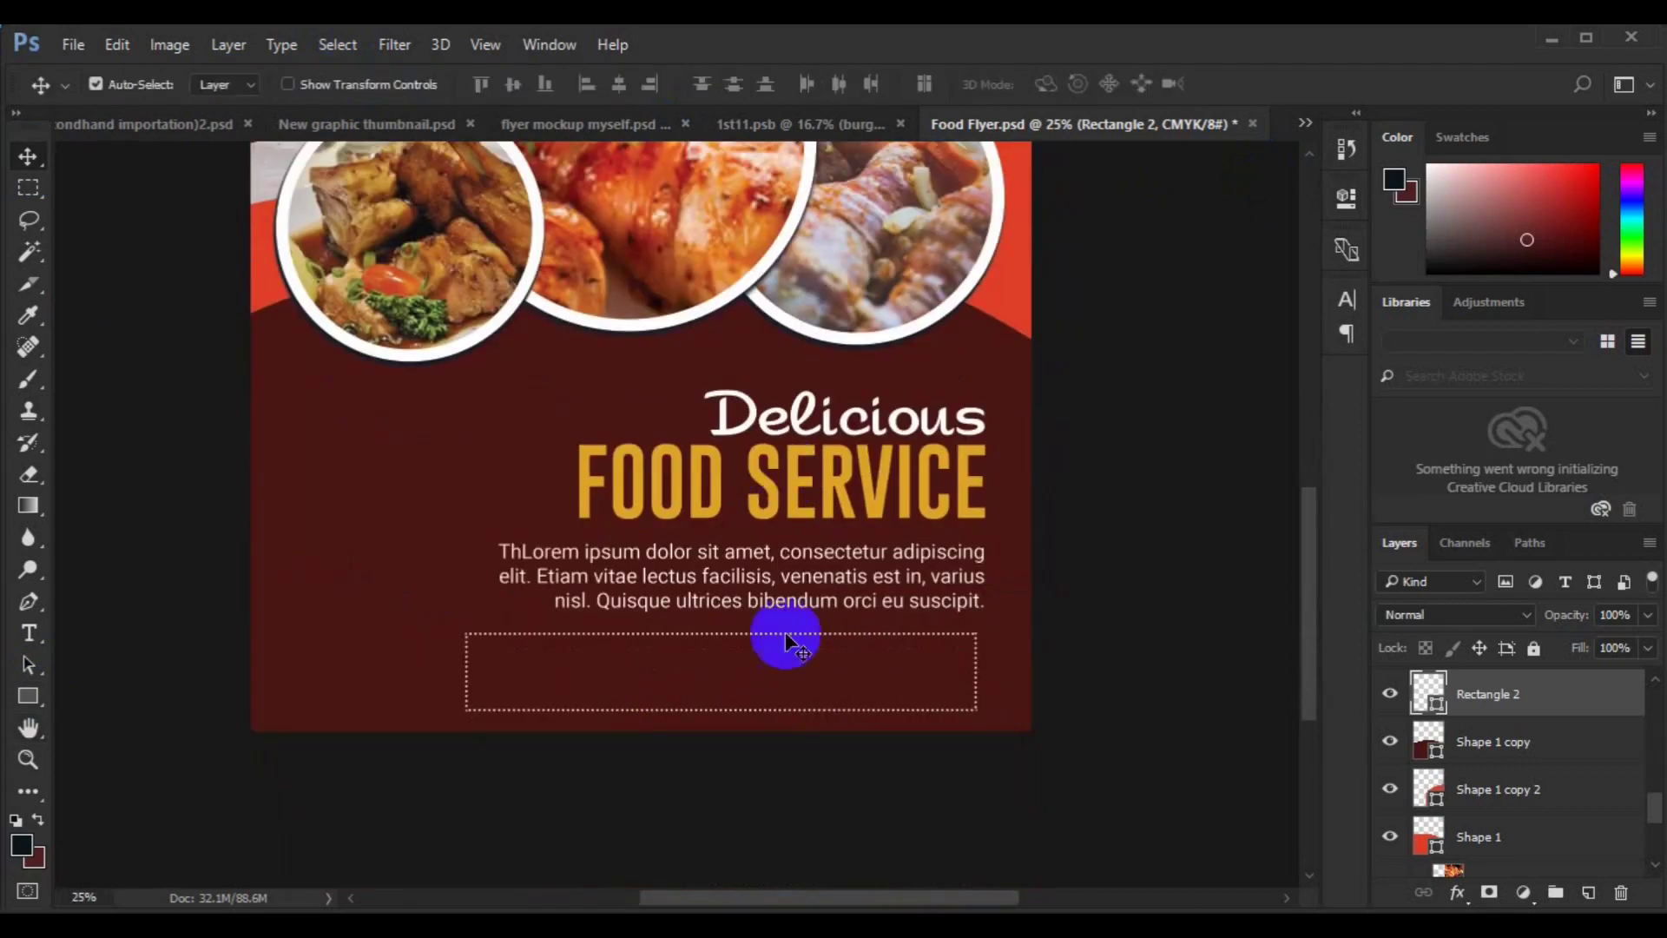
scroll(1562, 764, "up", 5)
scroll(1629, 807, "down", 2)
scroll(1545, 825, "down", 1)
left_click(1480, 807)
left_click(1588, 892)
left_click(29, 705)
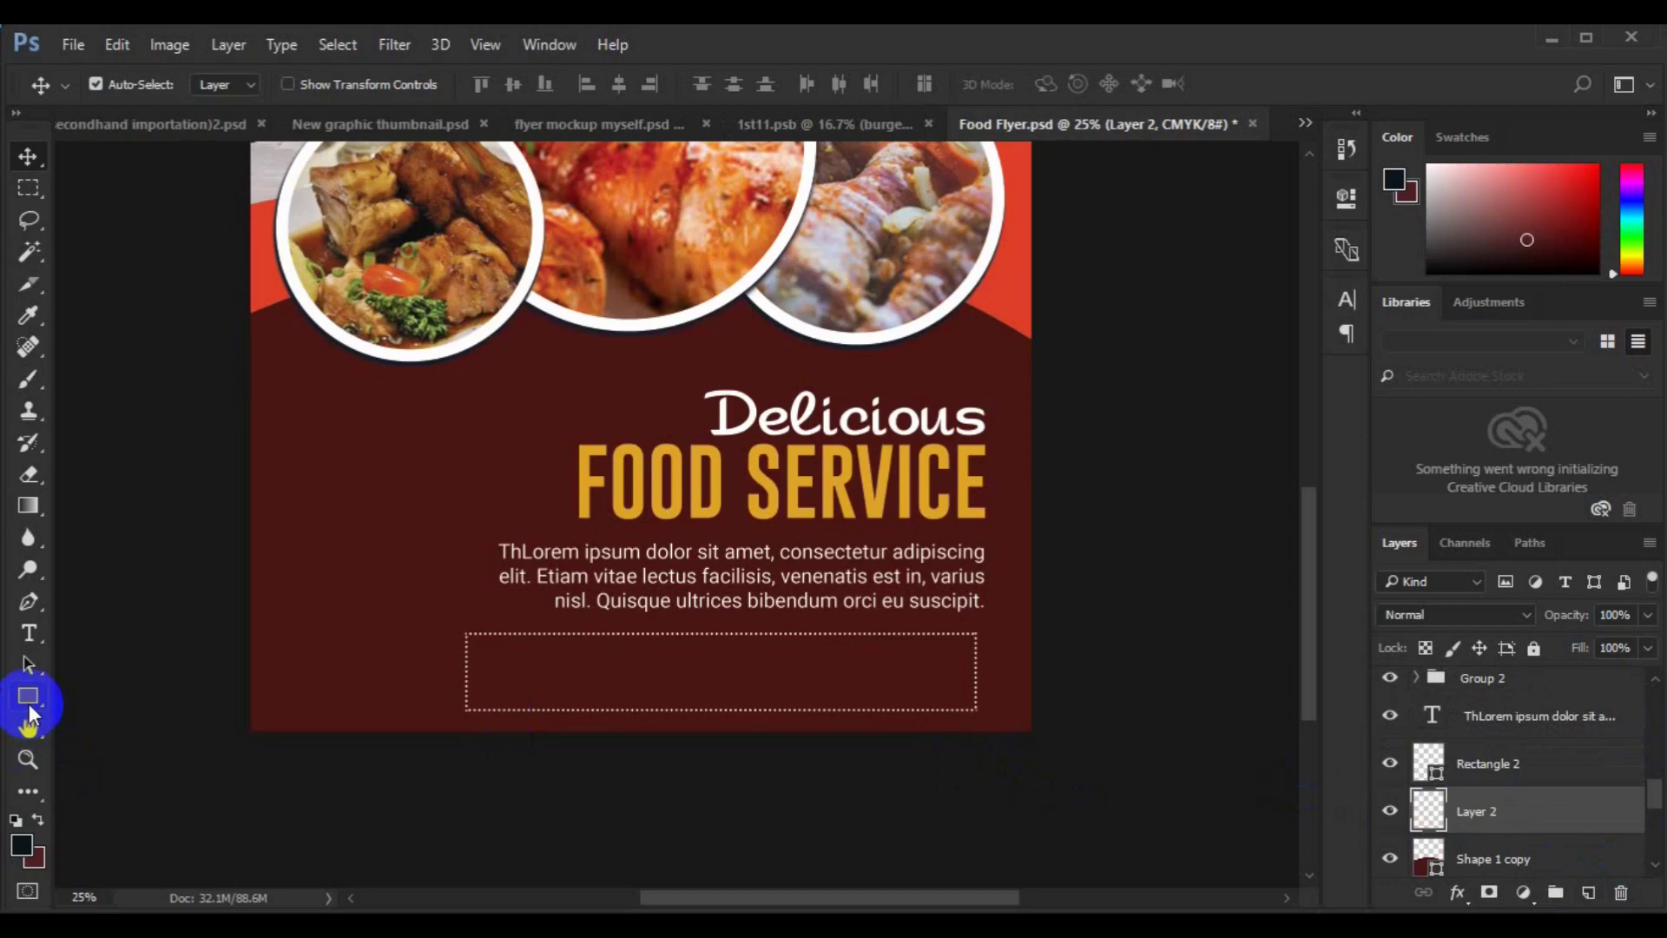
Draw a red-filled square at the flyer's lower left.
left_click(229, 85)
left_click(345, 132)
left_click(1540, 242)
left_click_drag(278, 608, 394, 703)
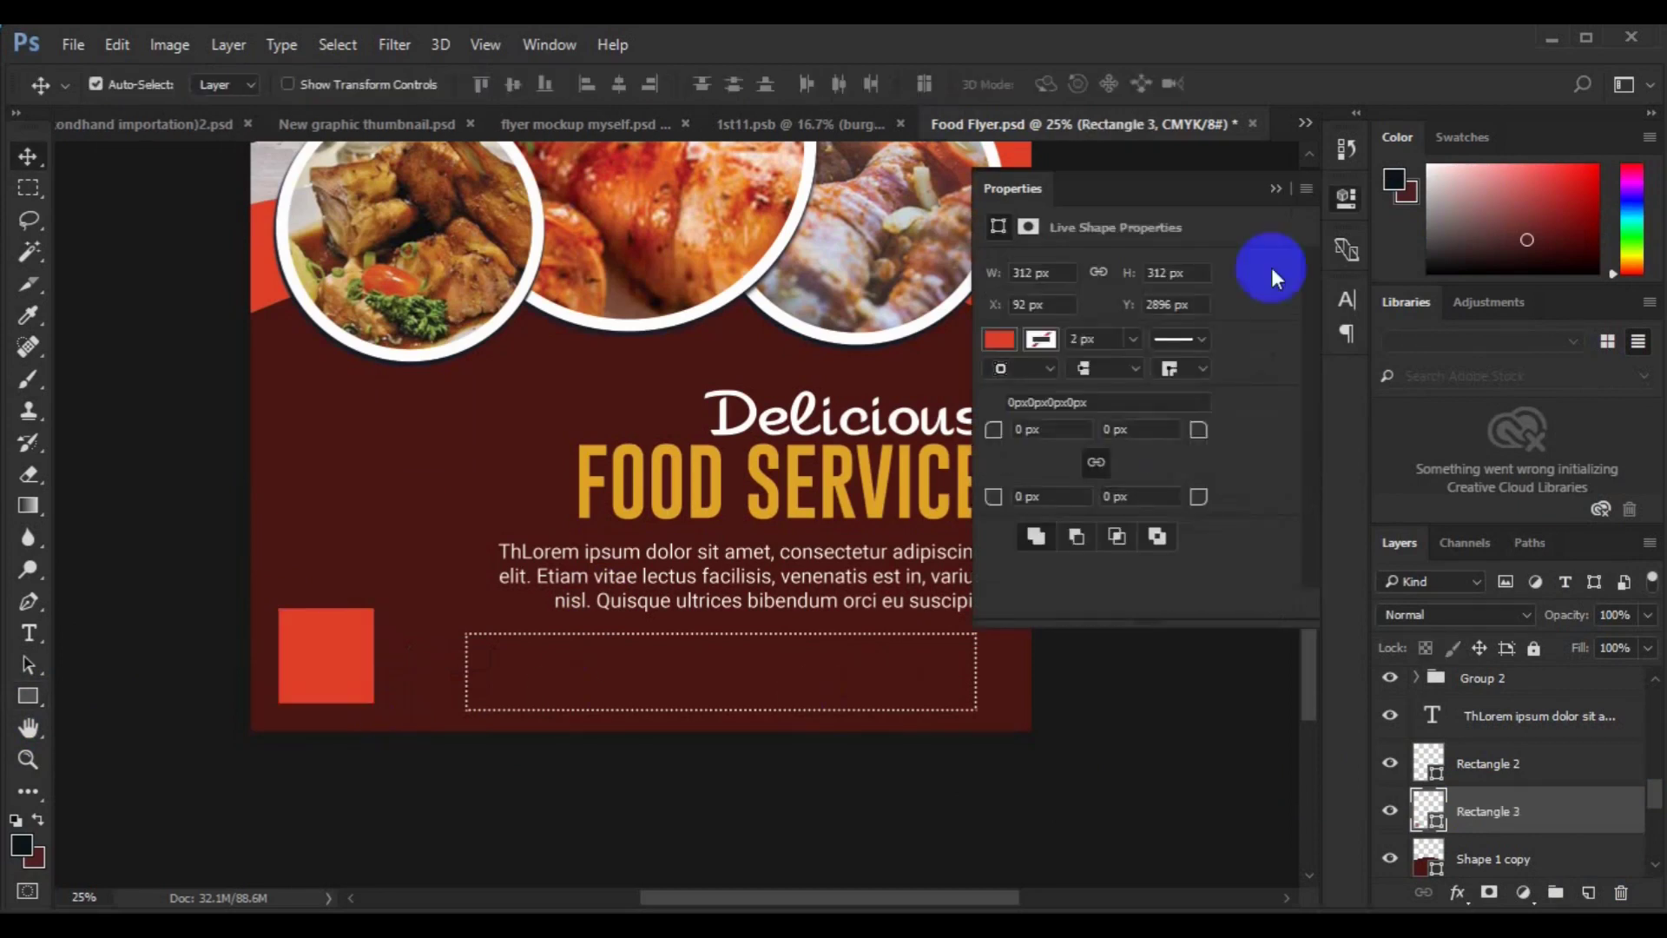
left_click(1277, 186)
On a new layer, draw the QR code custom shape over the red square.
right_click(29, 696)
left_click(139, 812)
left_click(1588, 892)
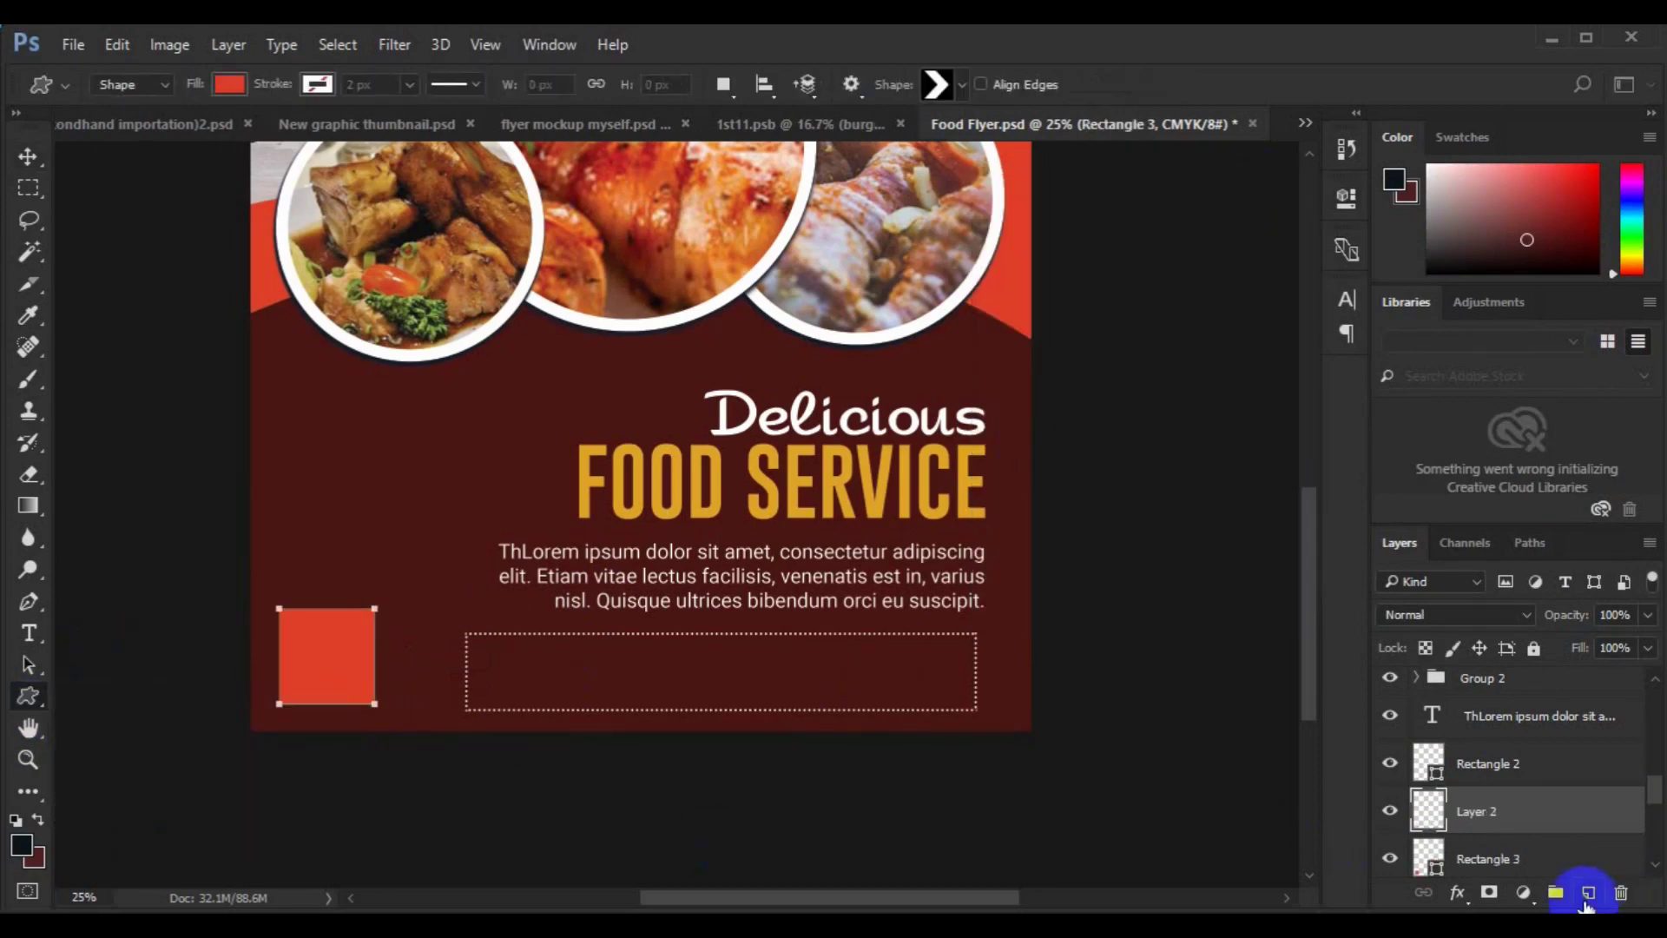
left_click(961, 87)
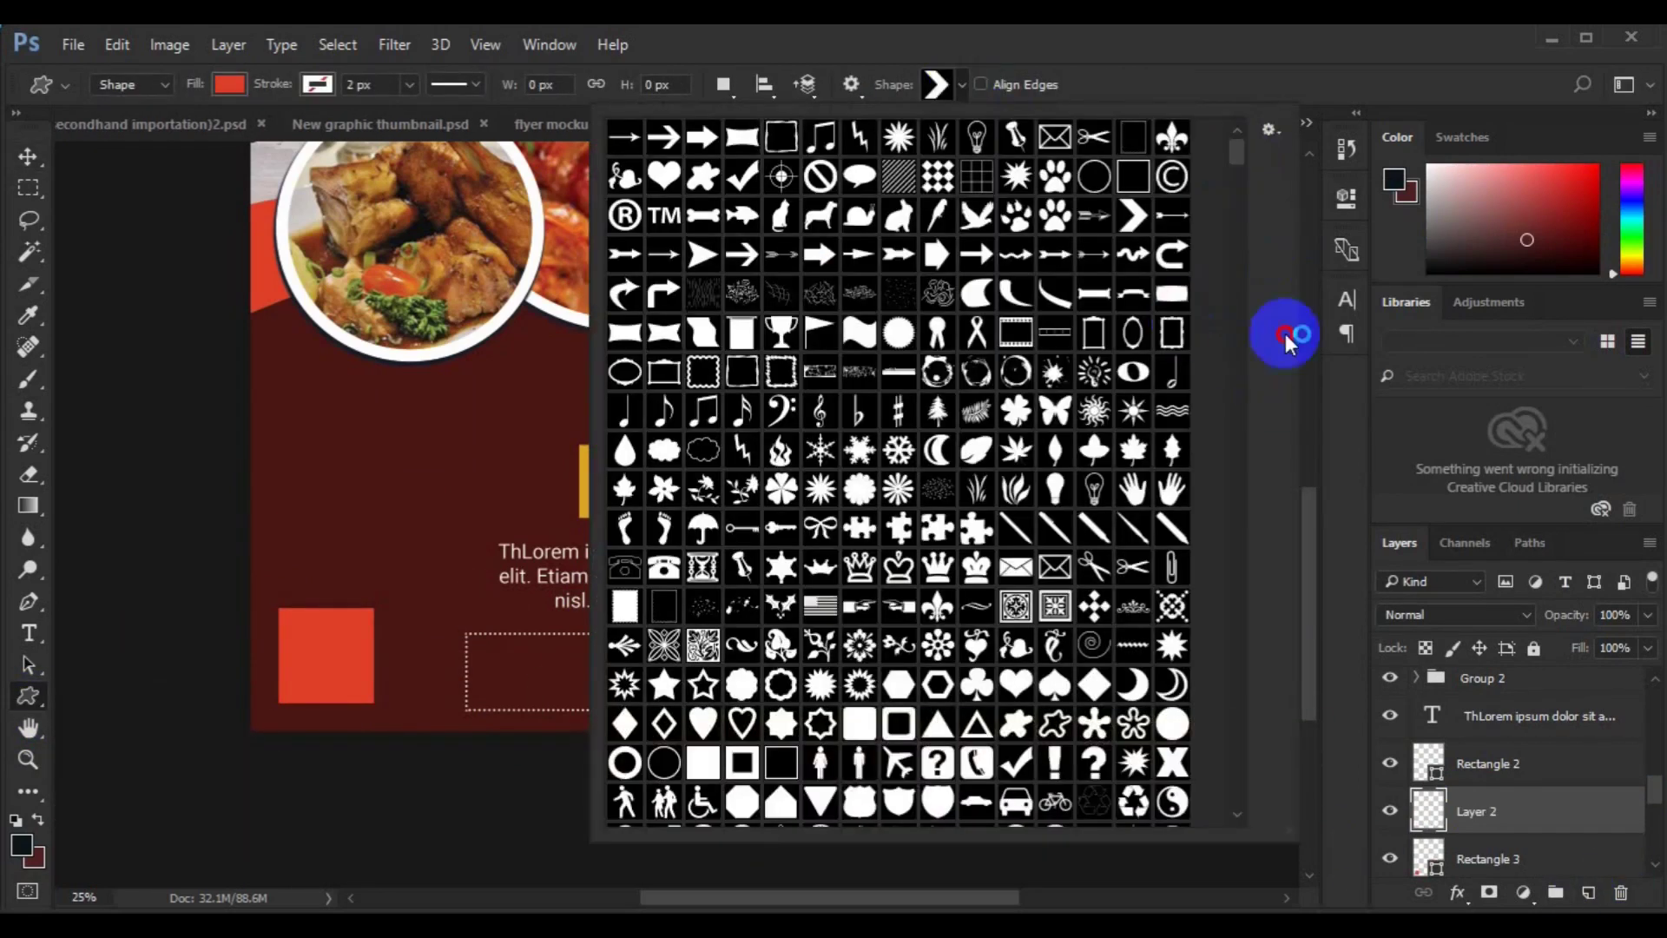
scroll(1252, 825, "down", 5)
scroll(1252, 823, "down", 5)
scroll(1232, 799, "down", 5)
scroll(1234, 826, "down", 5)
left_click(1135, 812)
left_click(335, 674)
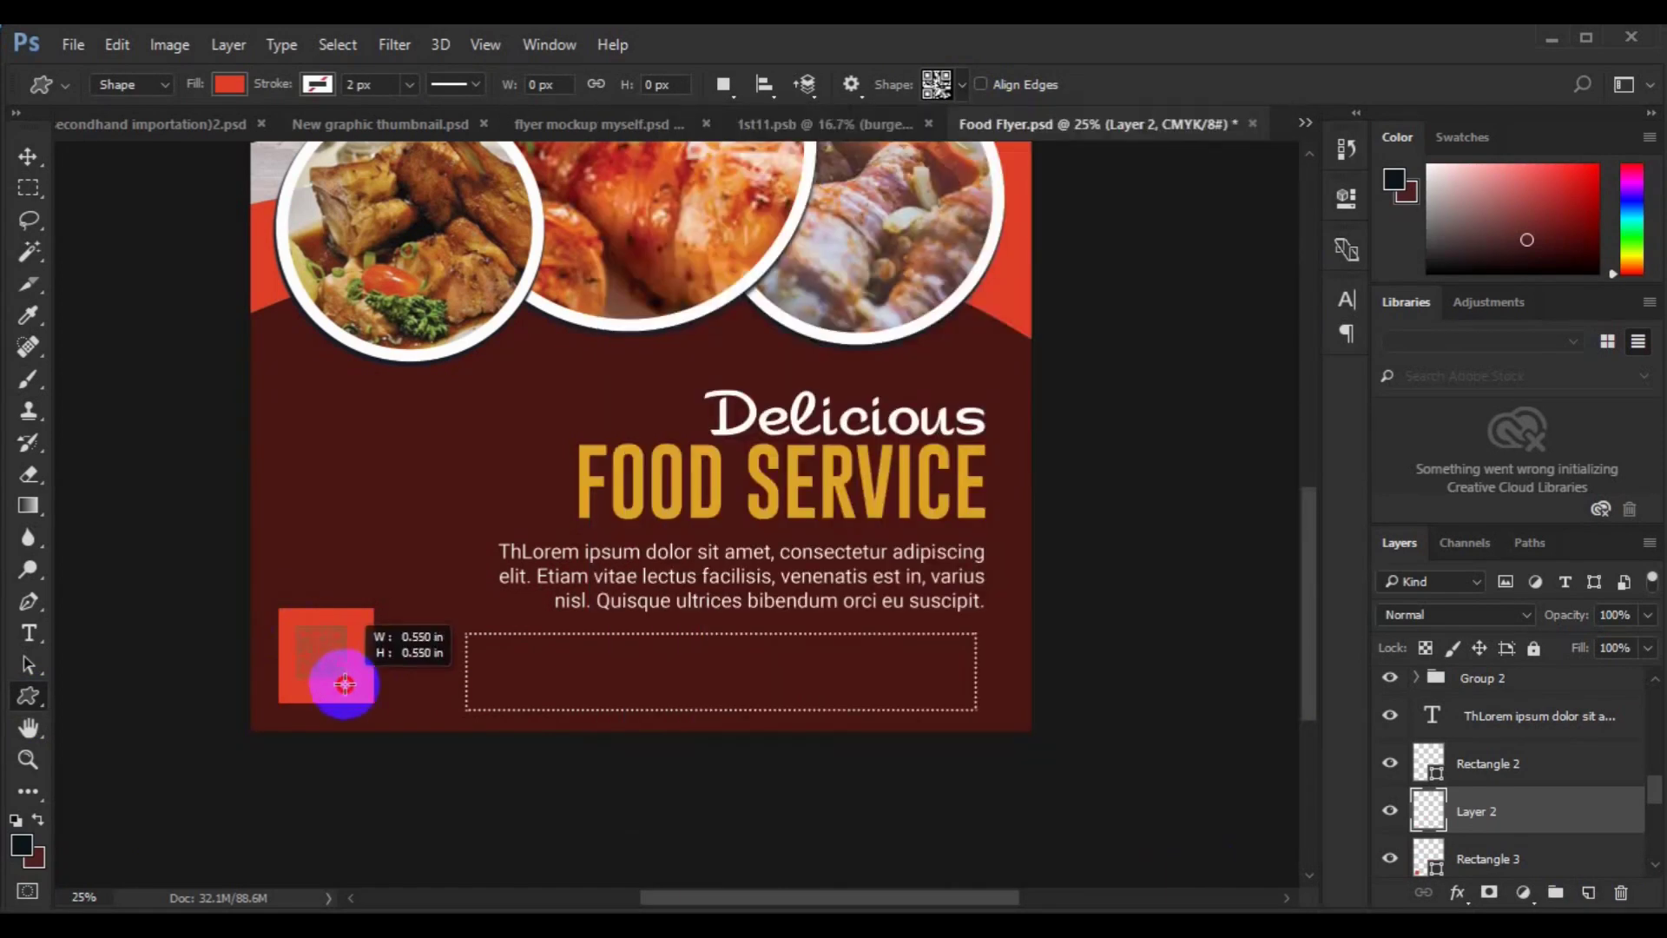
left_click_drag(344, 683, 337, 669)
Fill the QR code white, centre it on the red square and group them.
left_click(1437, 824)
double_click(1438, 824)
left_click(461, 352)
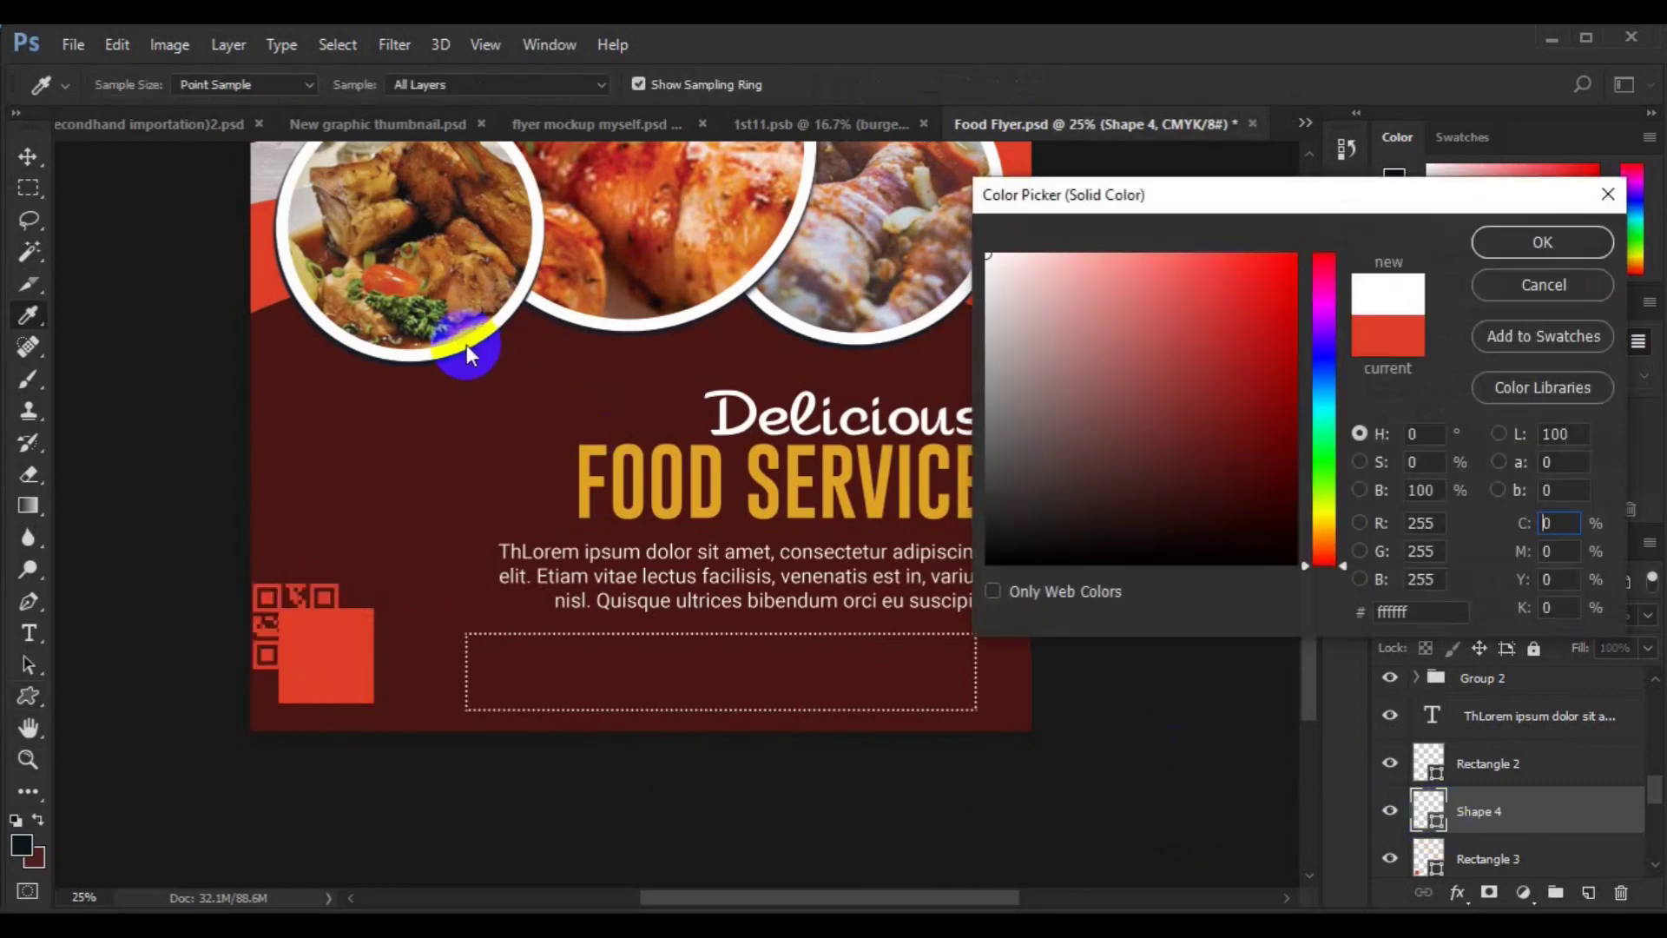
left_click(1517, 240)
key("v")
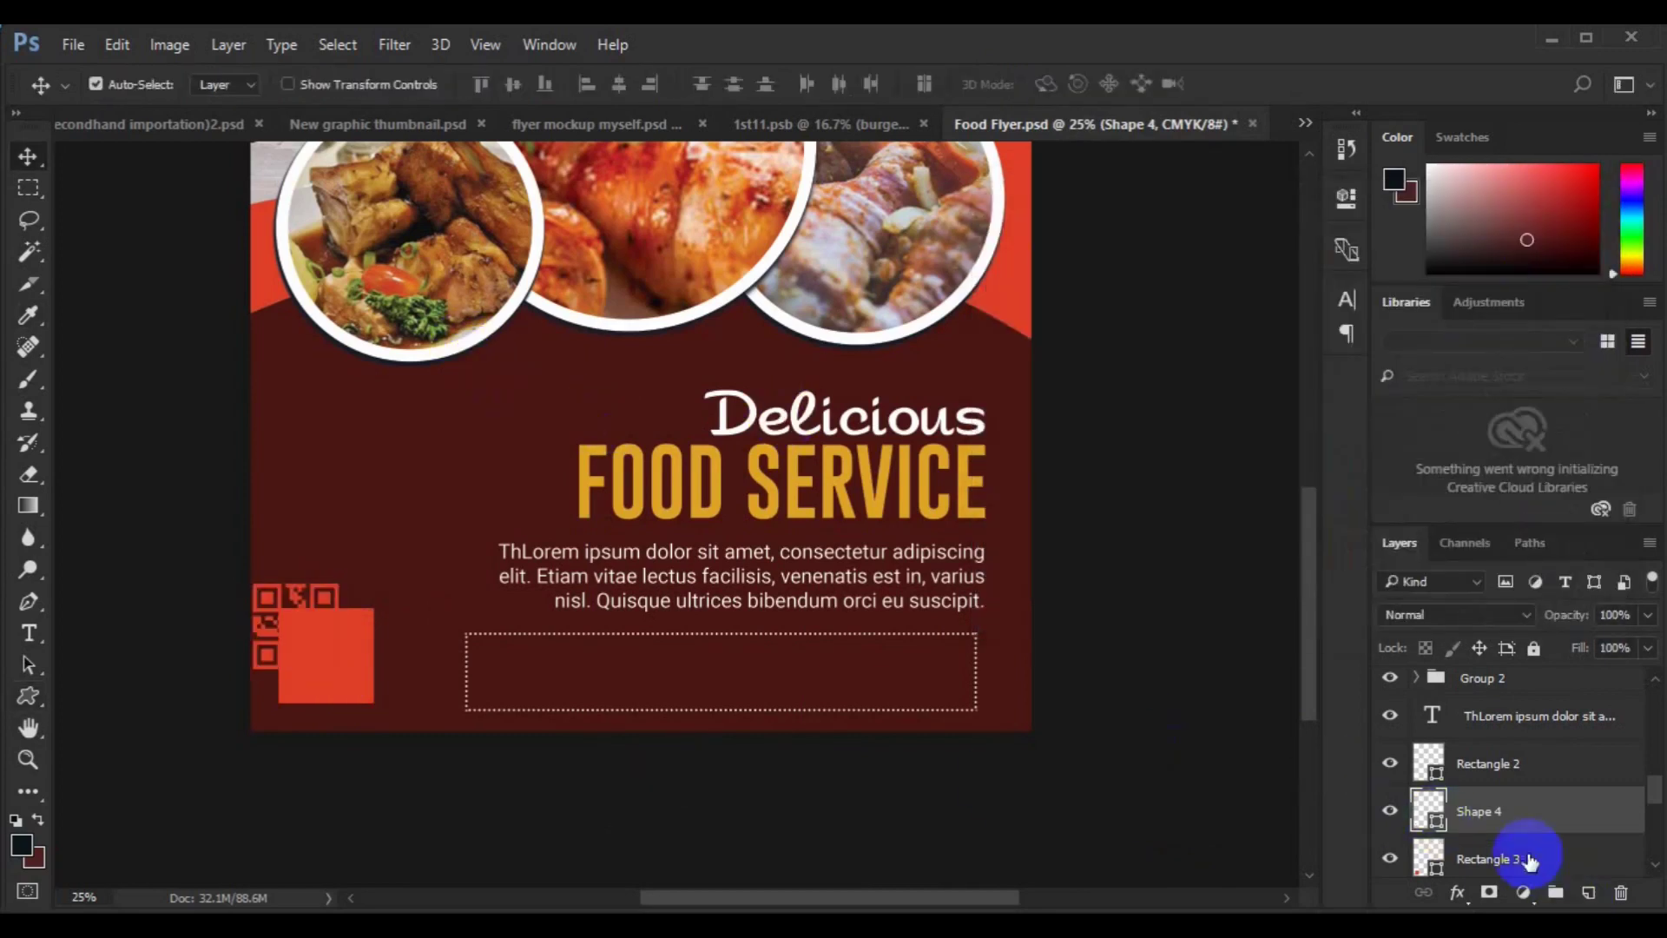
left_click(1553, 868, "shift")
left_click(619, 84)
left_click(513, 84)
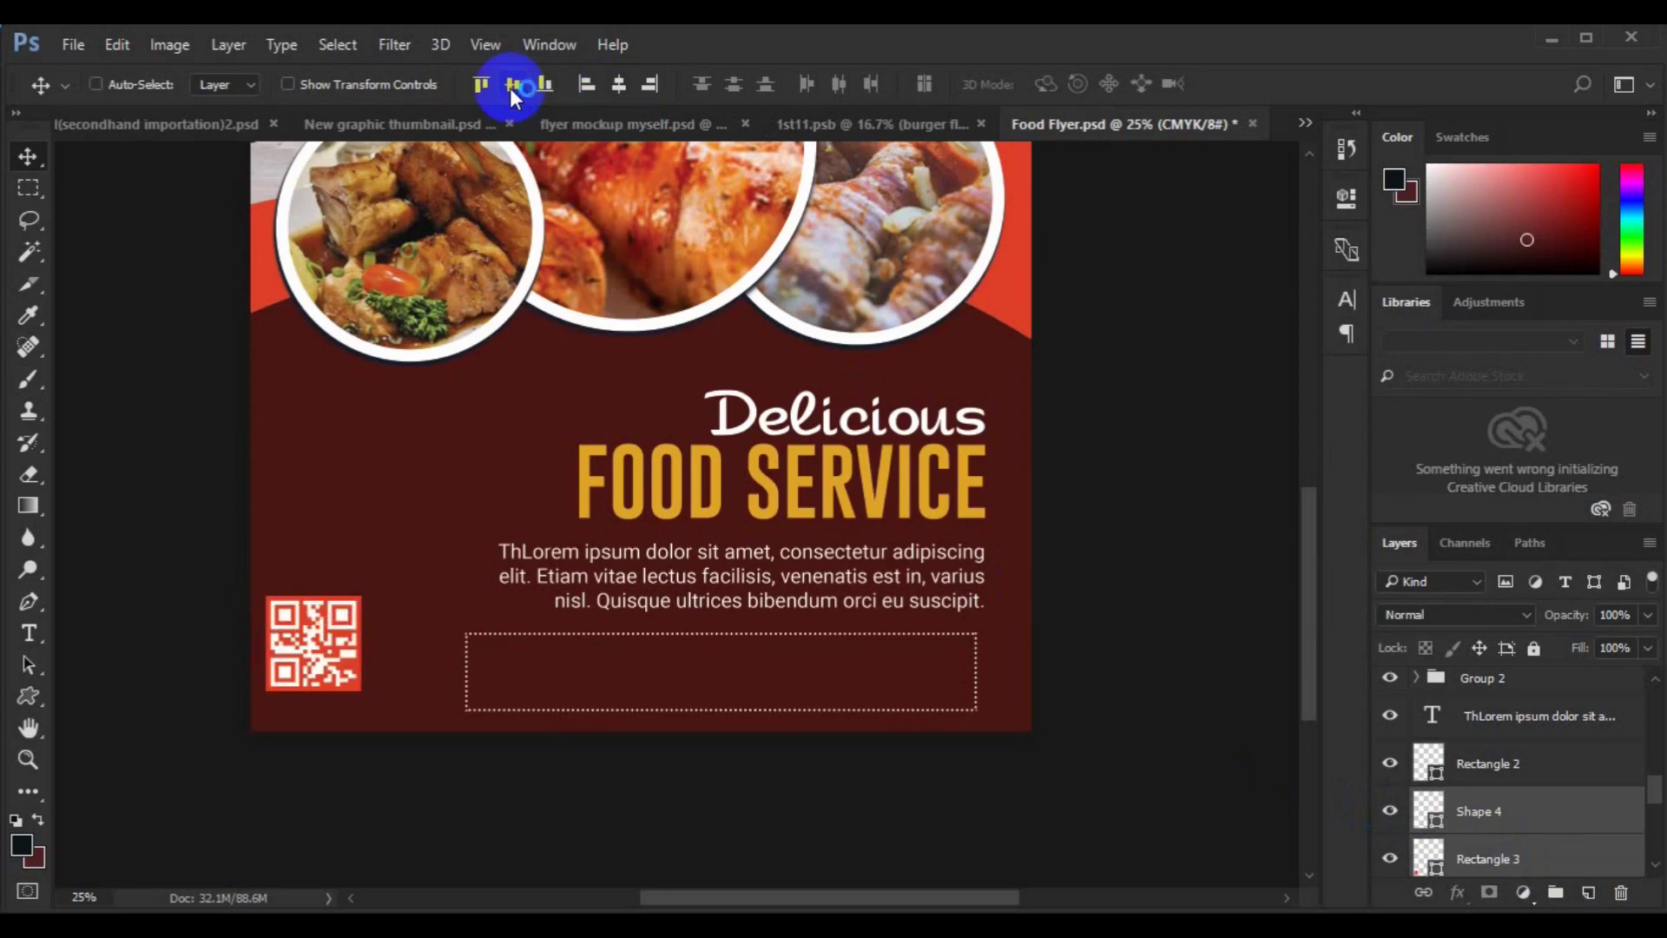
key("ctrl+g")
Bottom-align the QR code with the dotted box, group them and centre them on the page.
left_click(1525, 763, "shift")
left_click(546, 84)
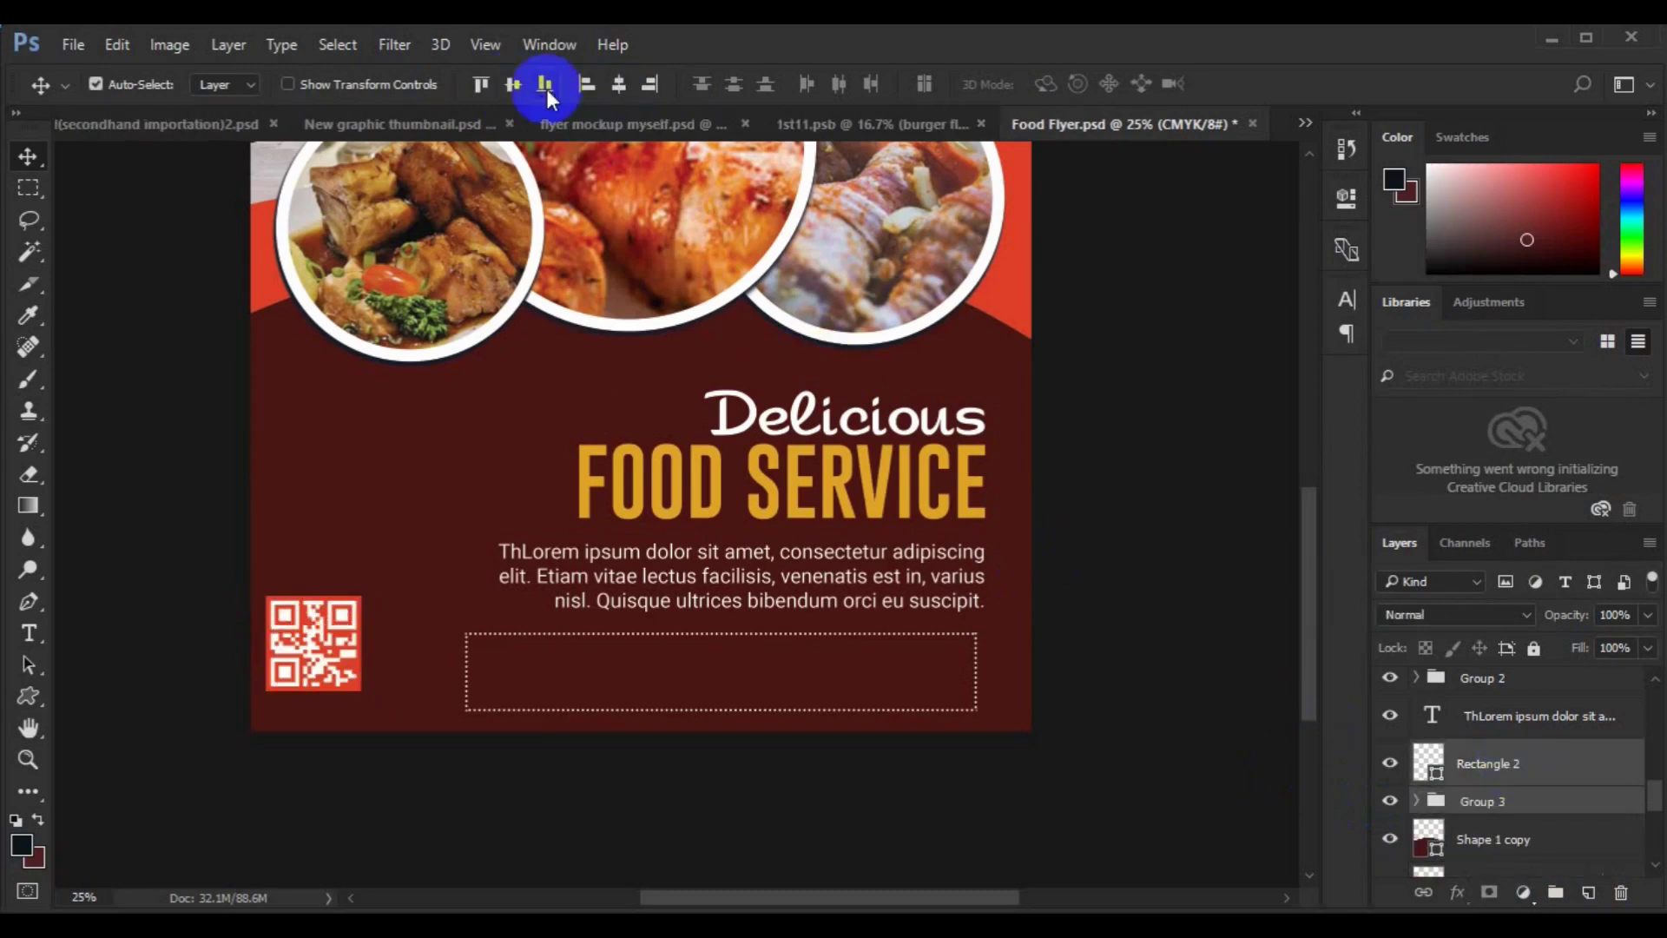
left_click(545, 84)
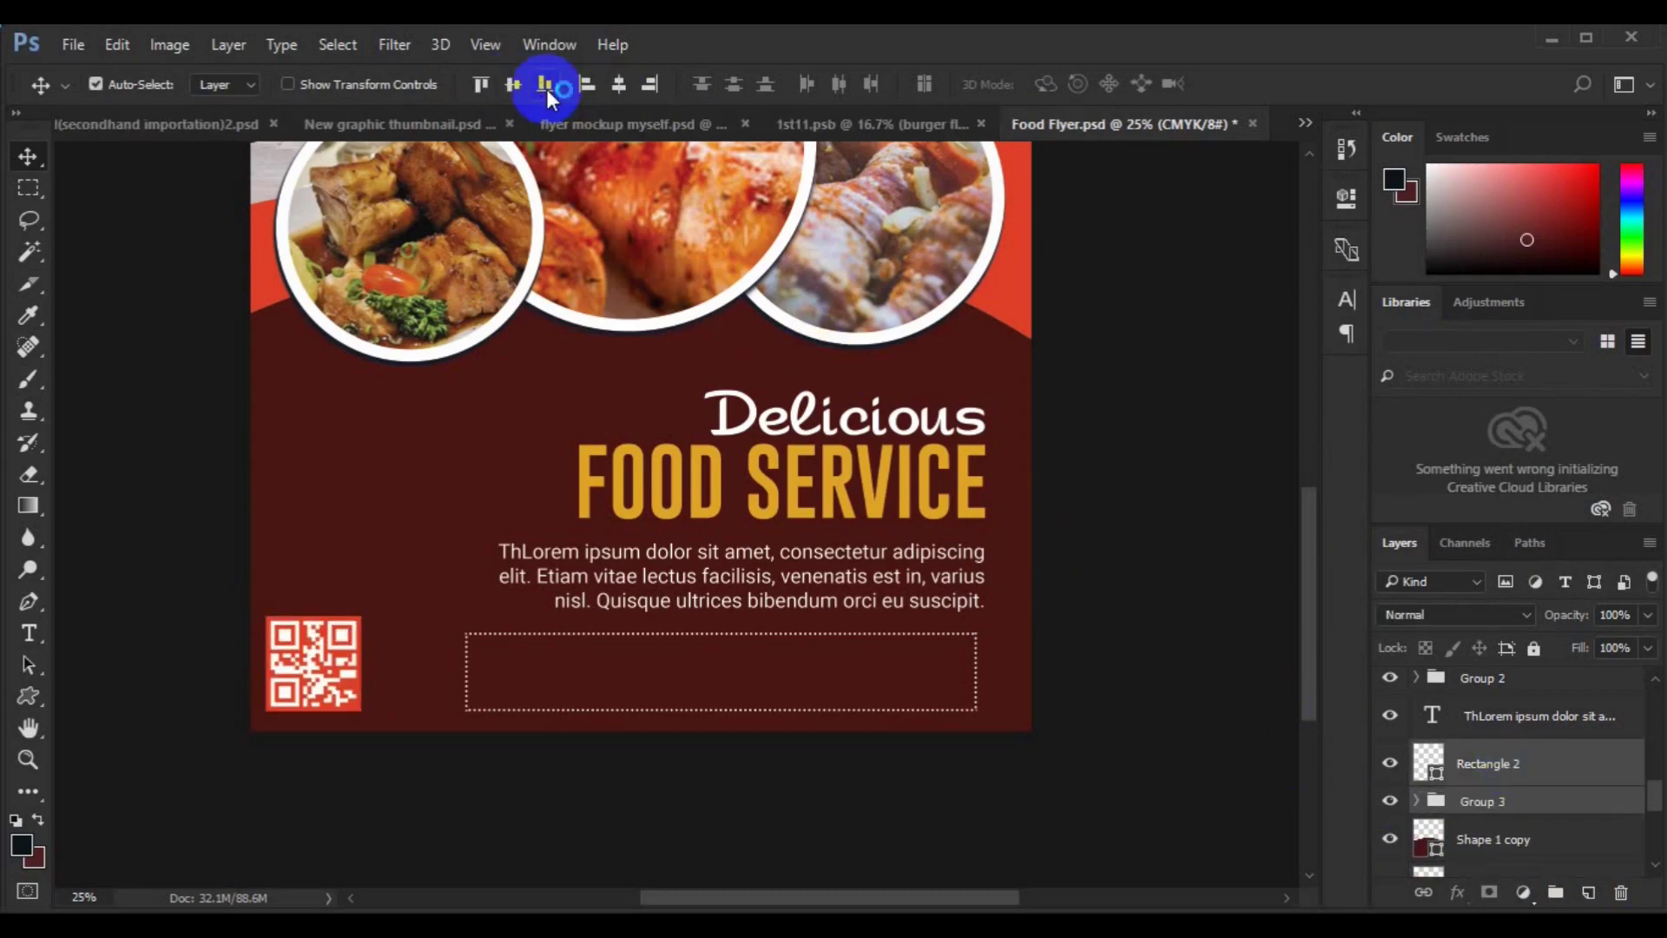
key("ctrl+g")
key("ctrl+a")
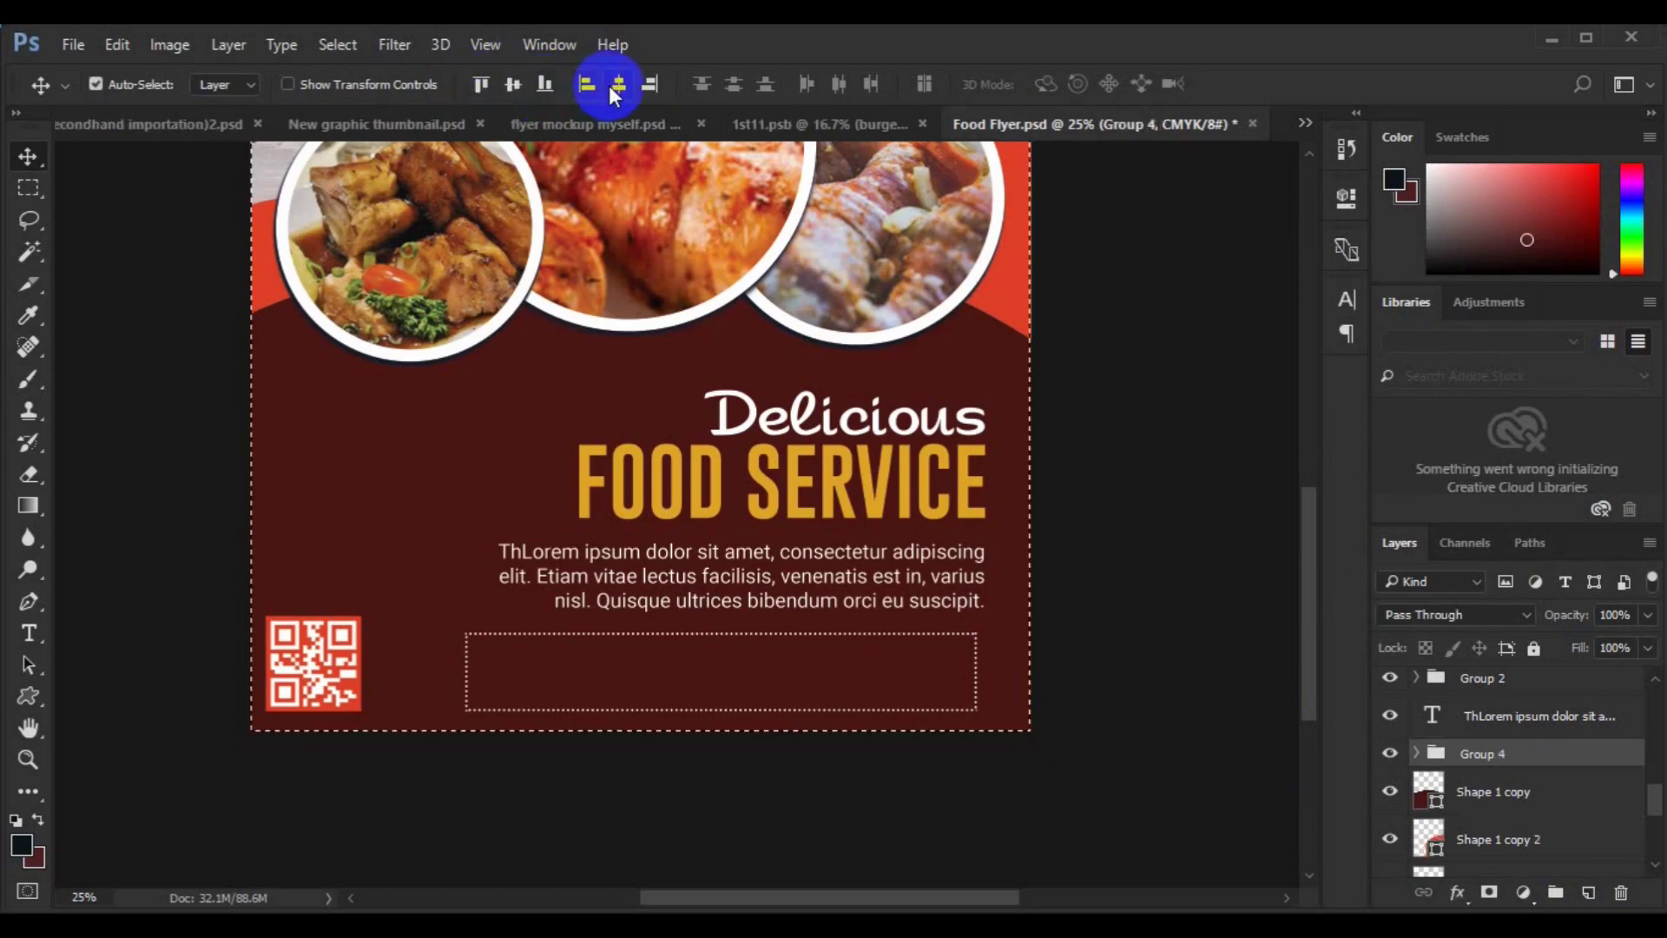
left_click(619, 84)
key("ctrl+d")
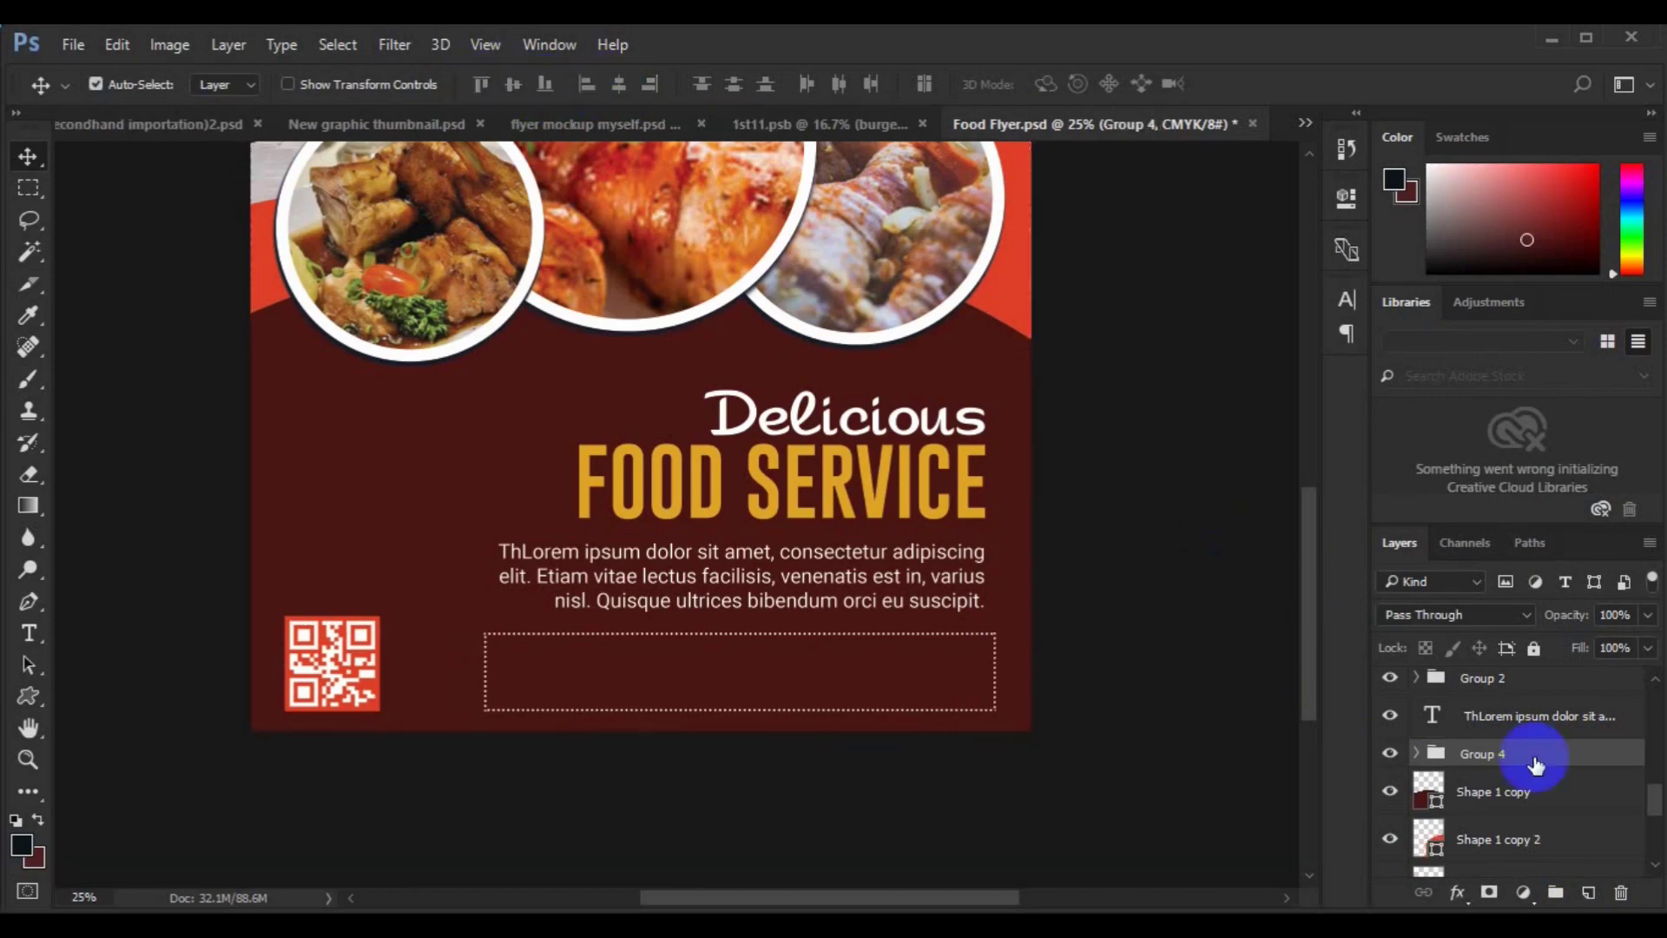
Move the body text into the headline group and right-align it with the QR code group.
left_click(1503, 682)
scroll(1648, 673, "up", 1)
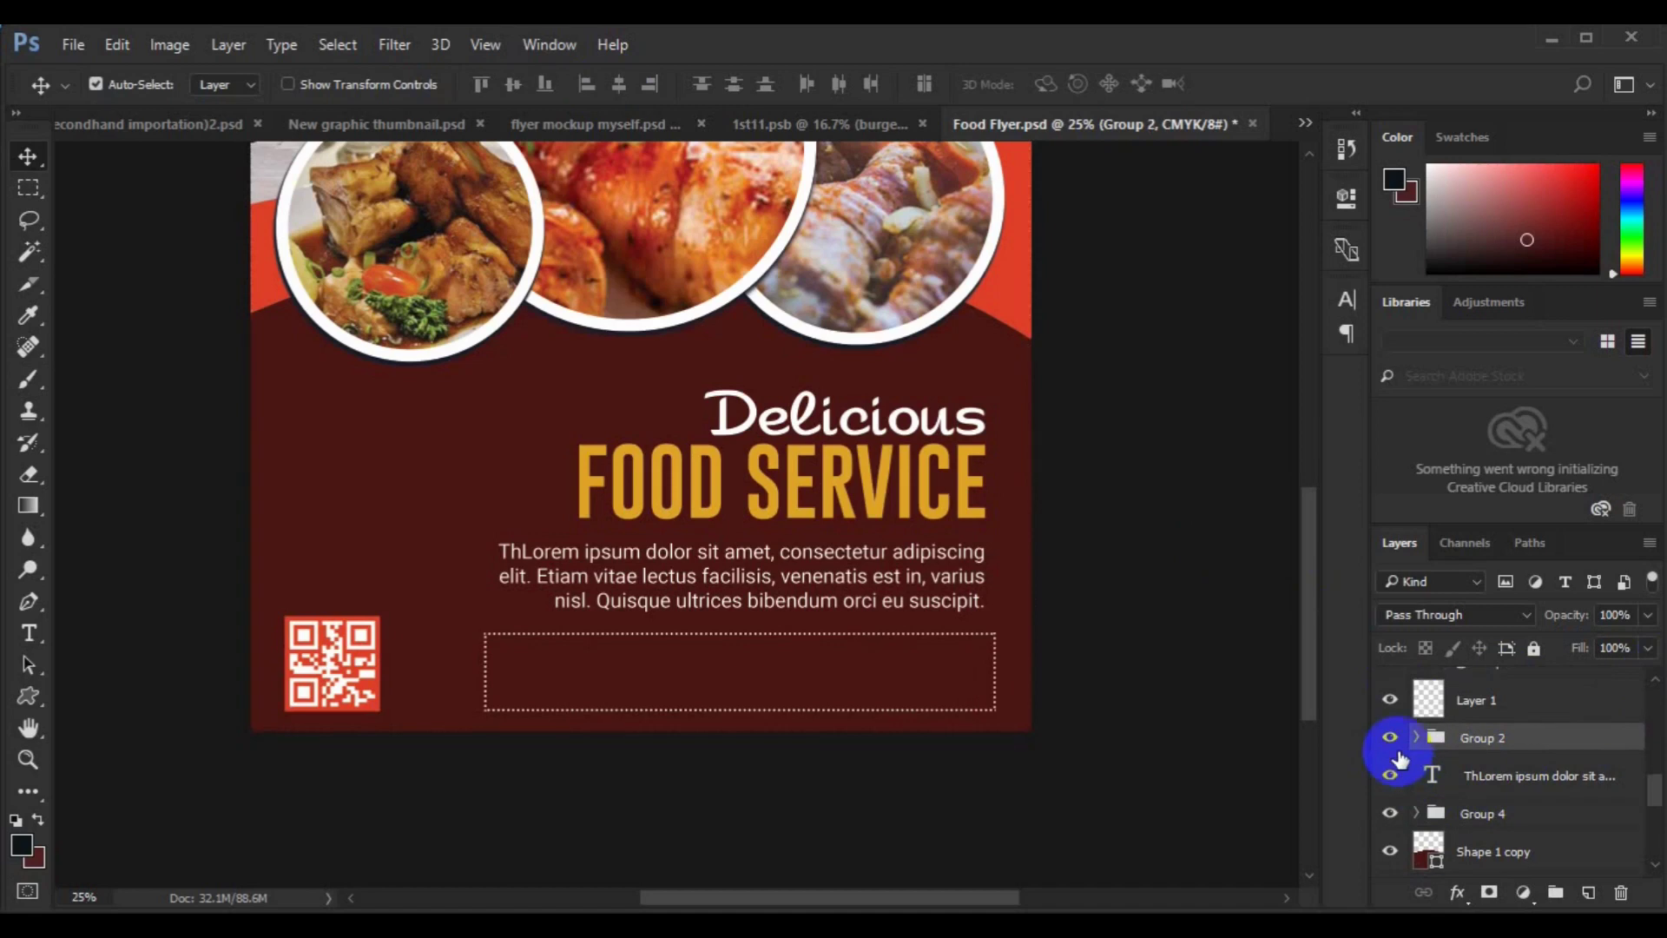
left_click_drag(1507, 774, 1507, 736)
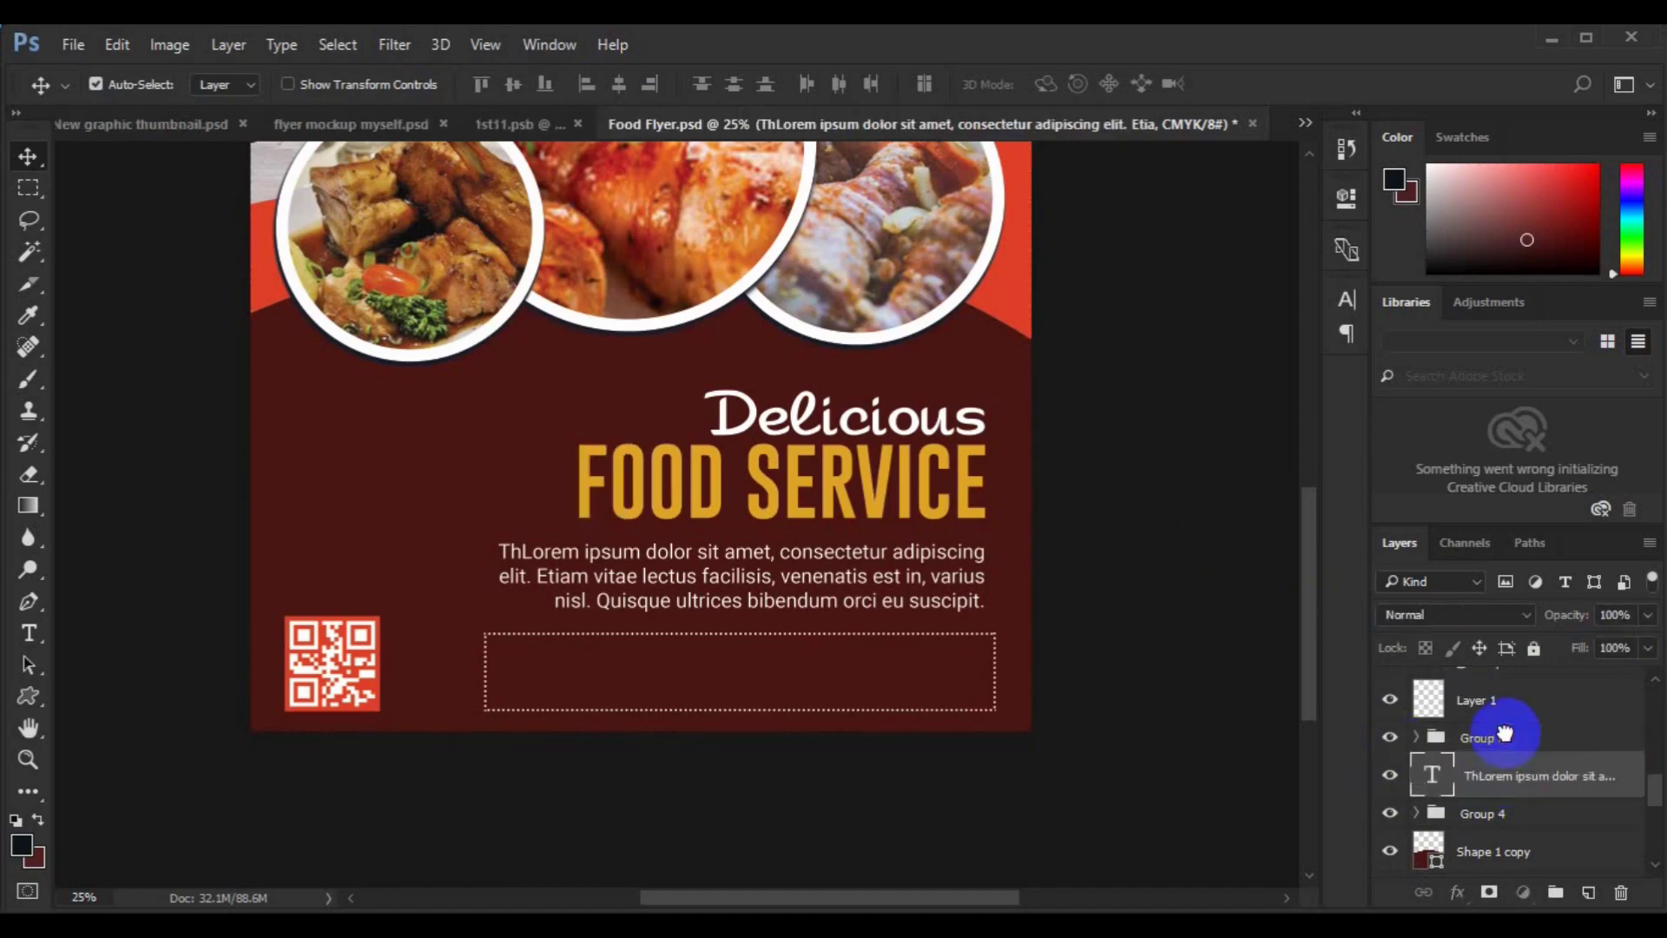
left_click(1497, 768, "ctrl")
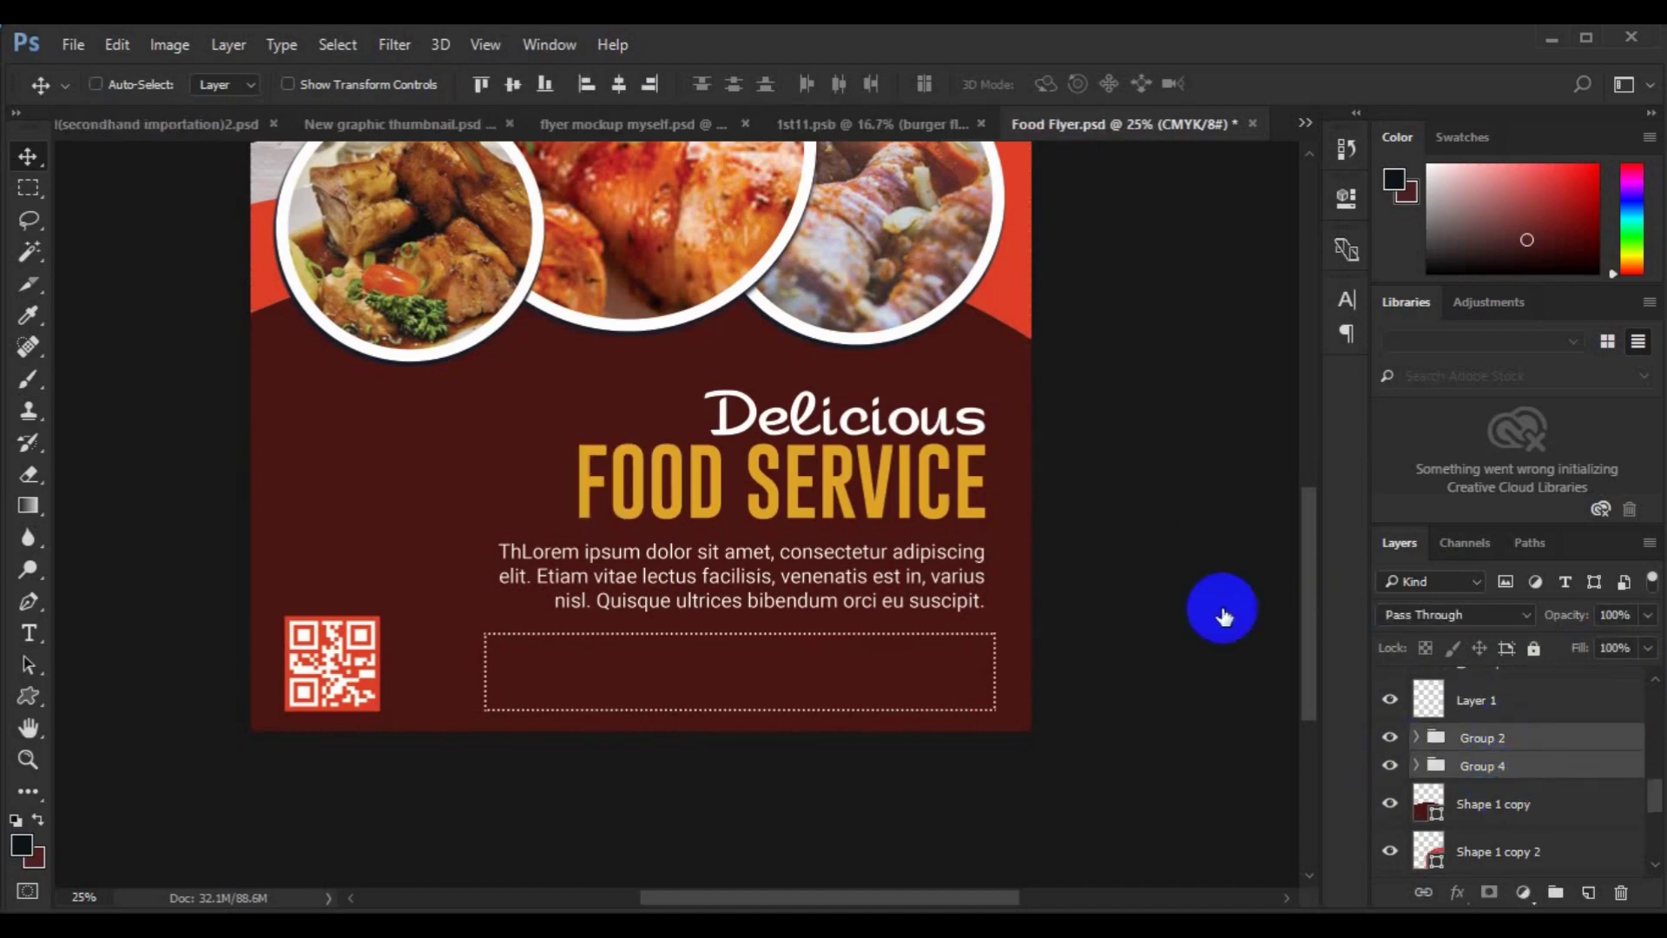
left_click(653, 87)
left_click(347, 494)
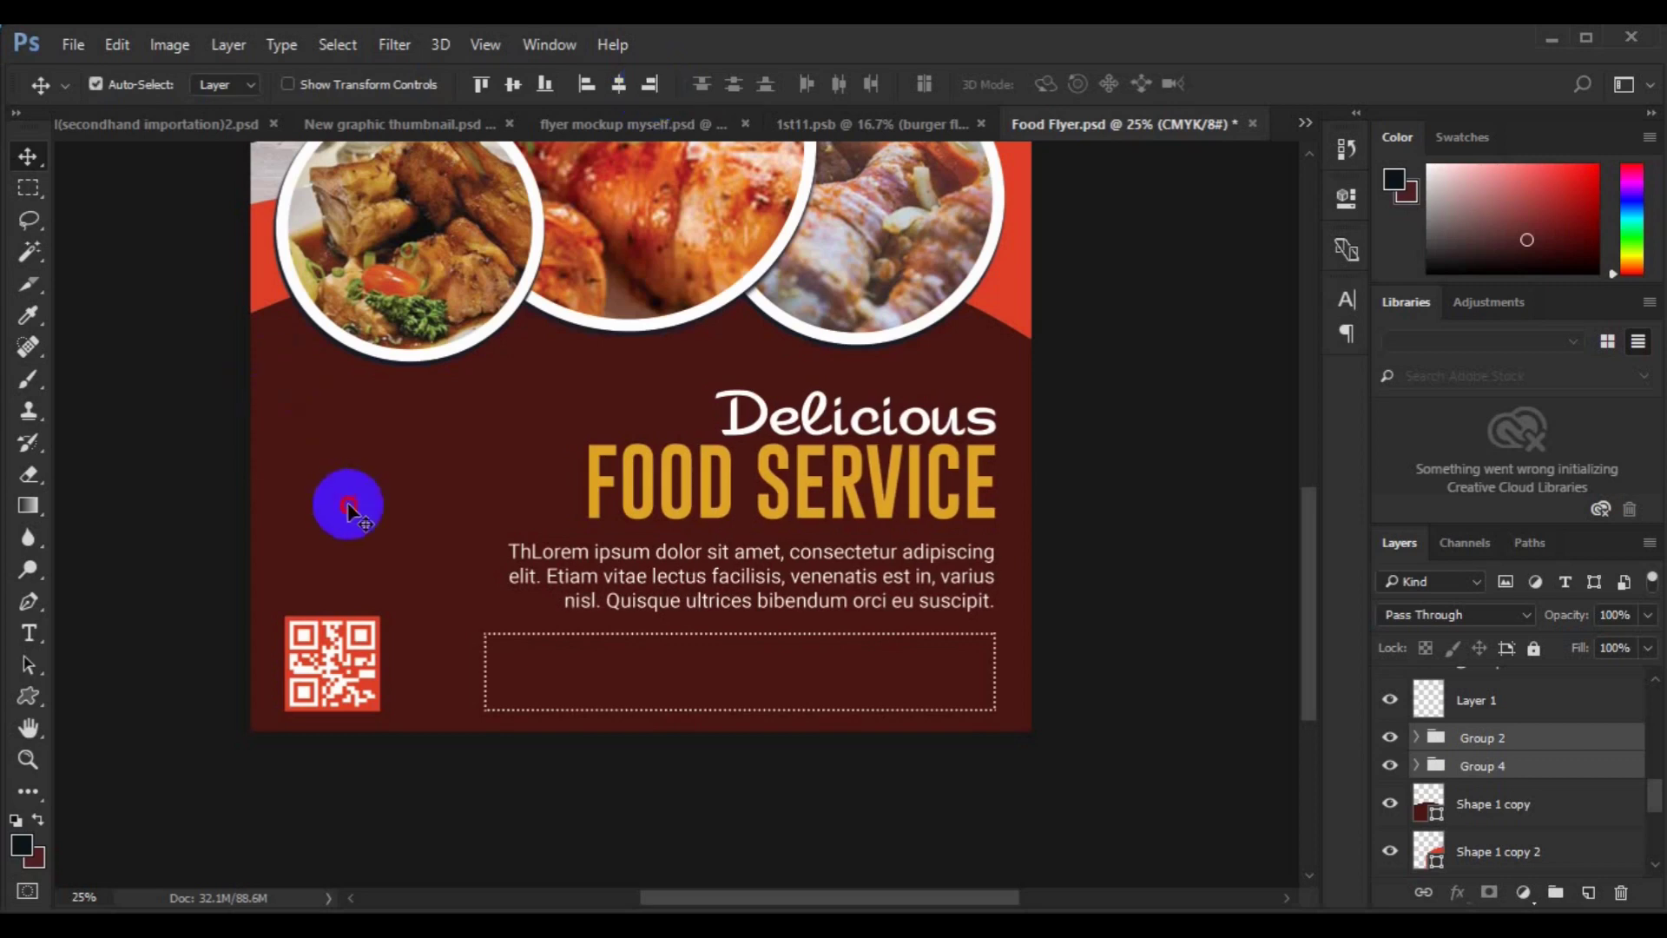
On a new layer, draw a splat custom shape and position it left of the headline.
key("u")
left_click(1586, 892)
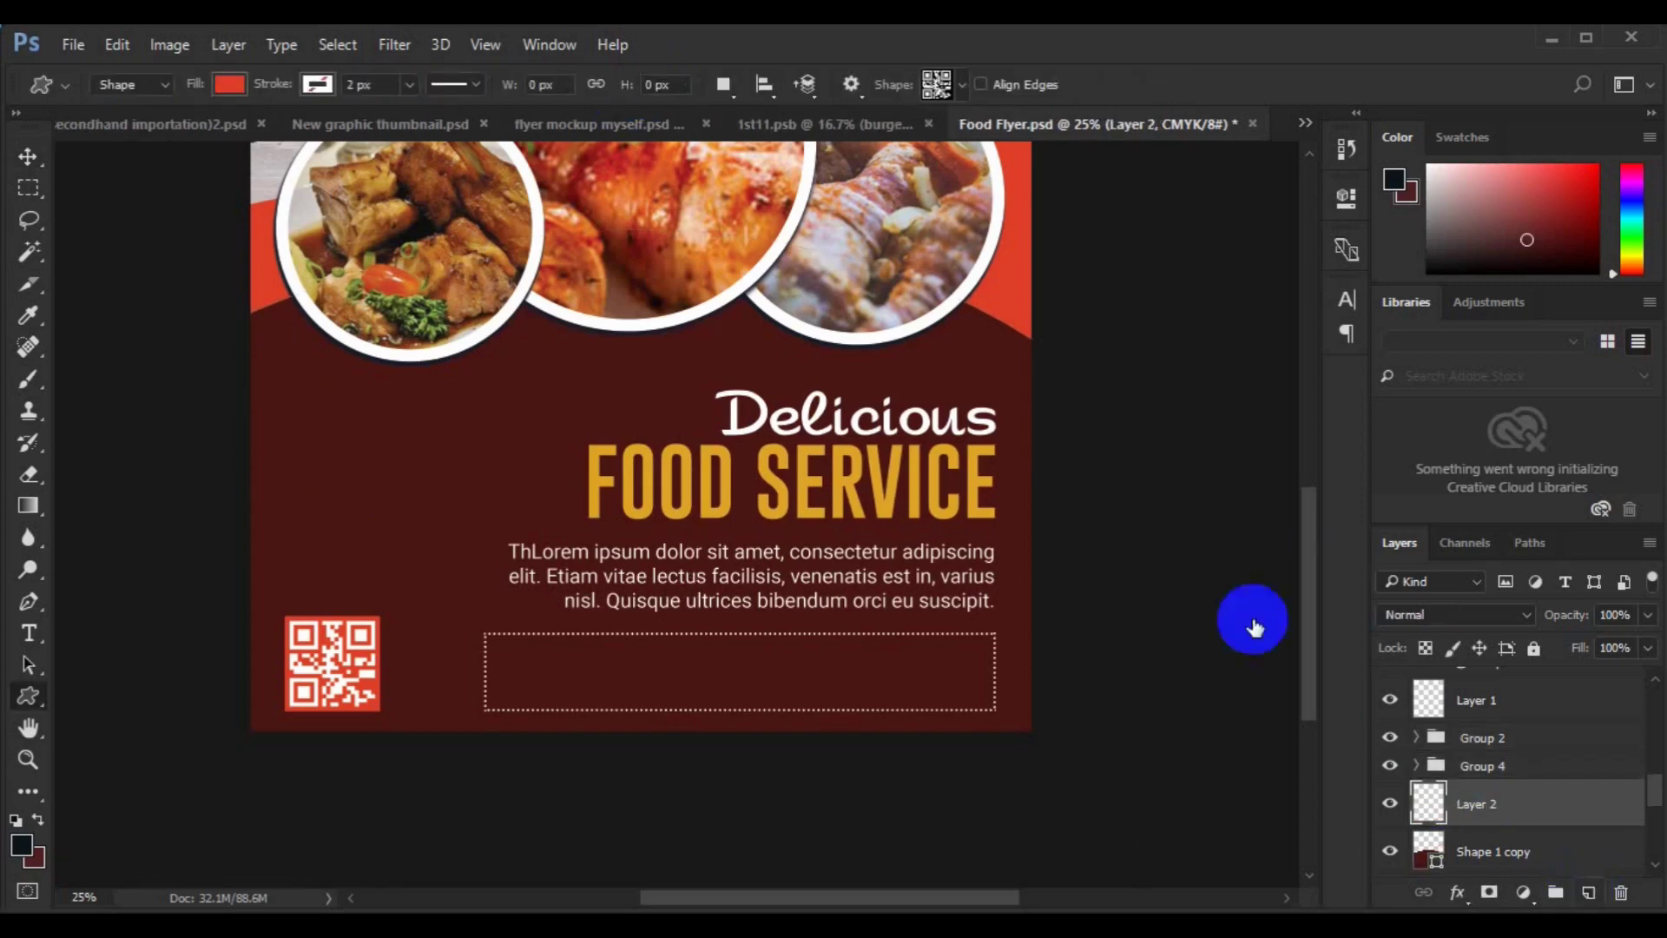
left_click(963, 84)
left_click(718, 345)
left_click_drag(331, 376, 440, 489)
key("v")
left_click_drag(345, 425, 393, 522)
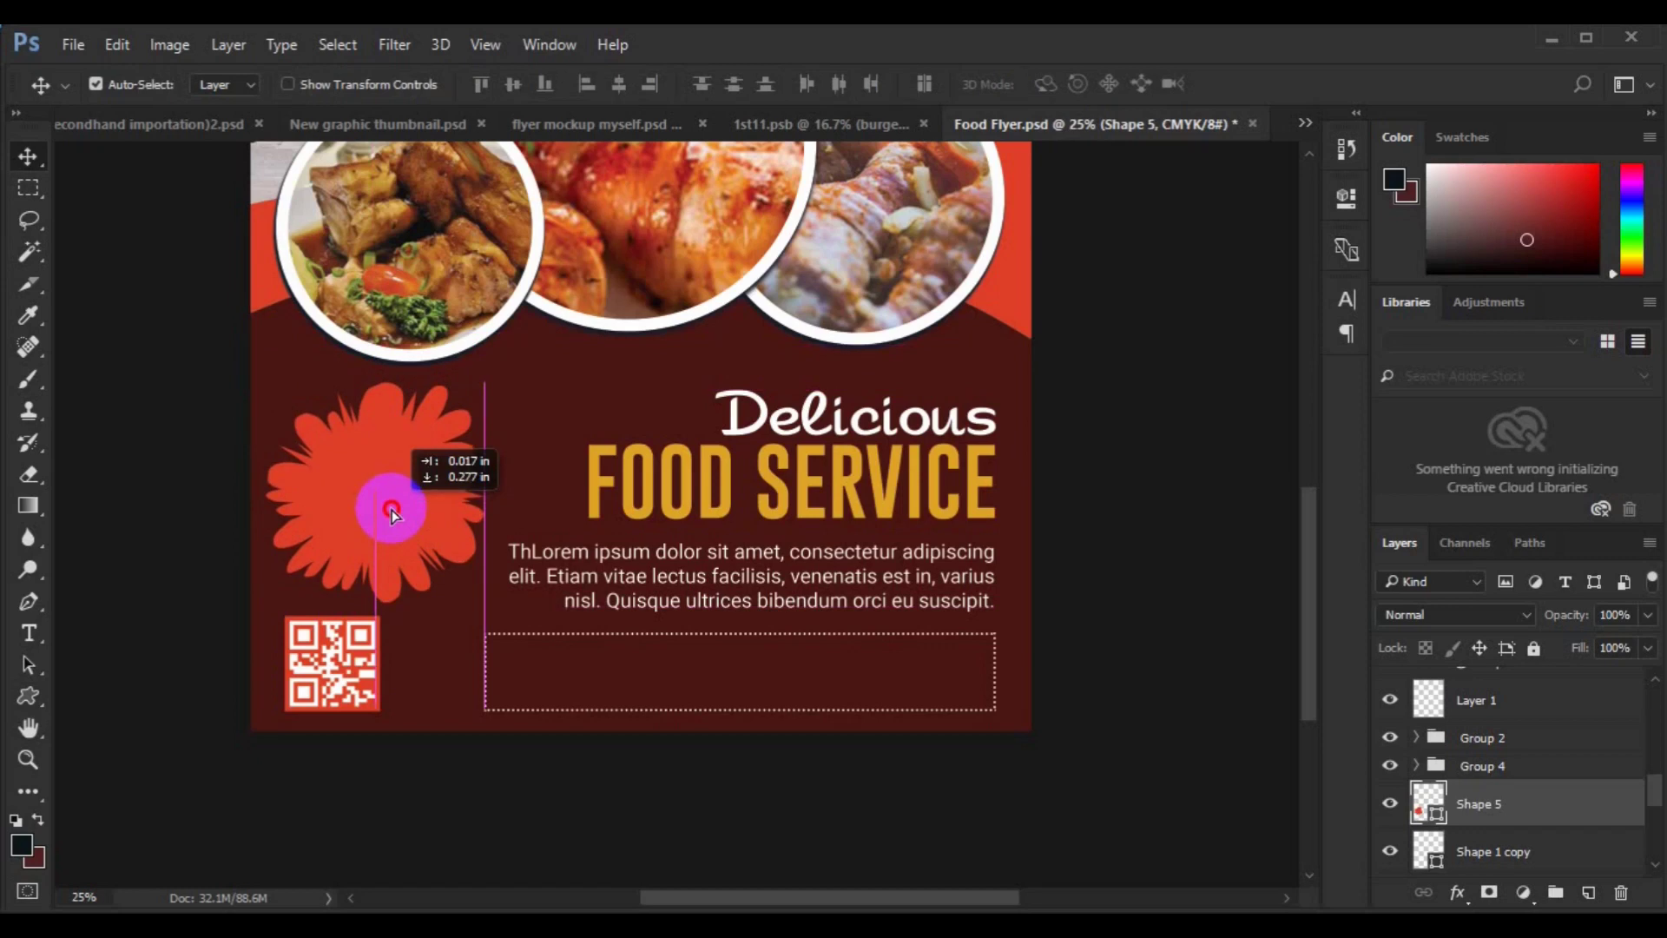
Recolour the splat to a brighter, printable red.
double_click(1414, 811)
left_click(1324, 562)
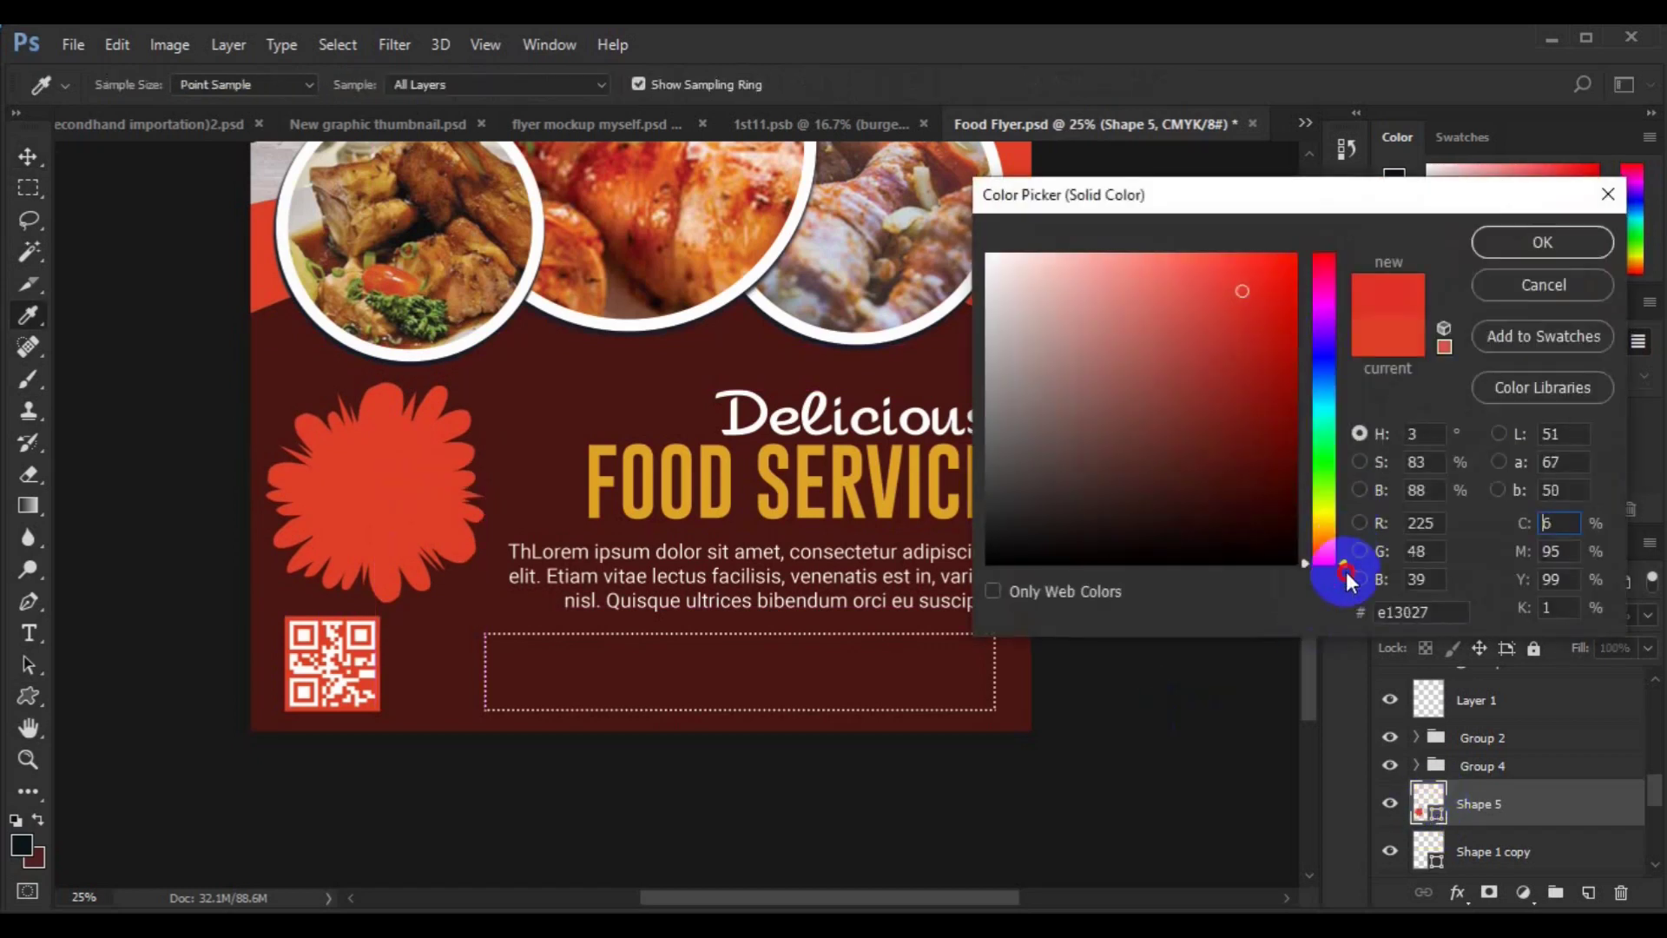
left_click(1271, 280)
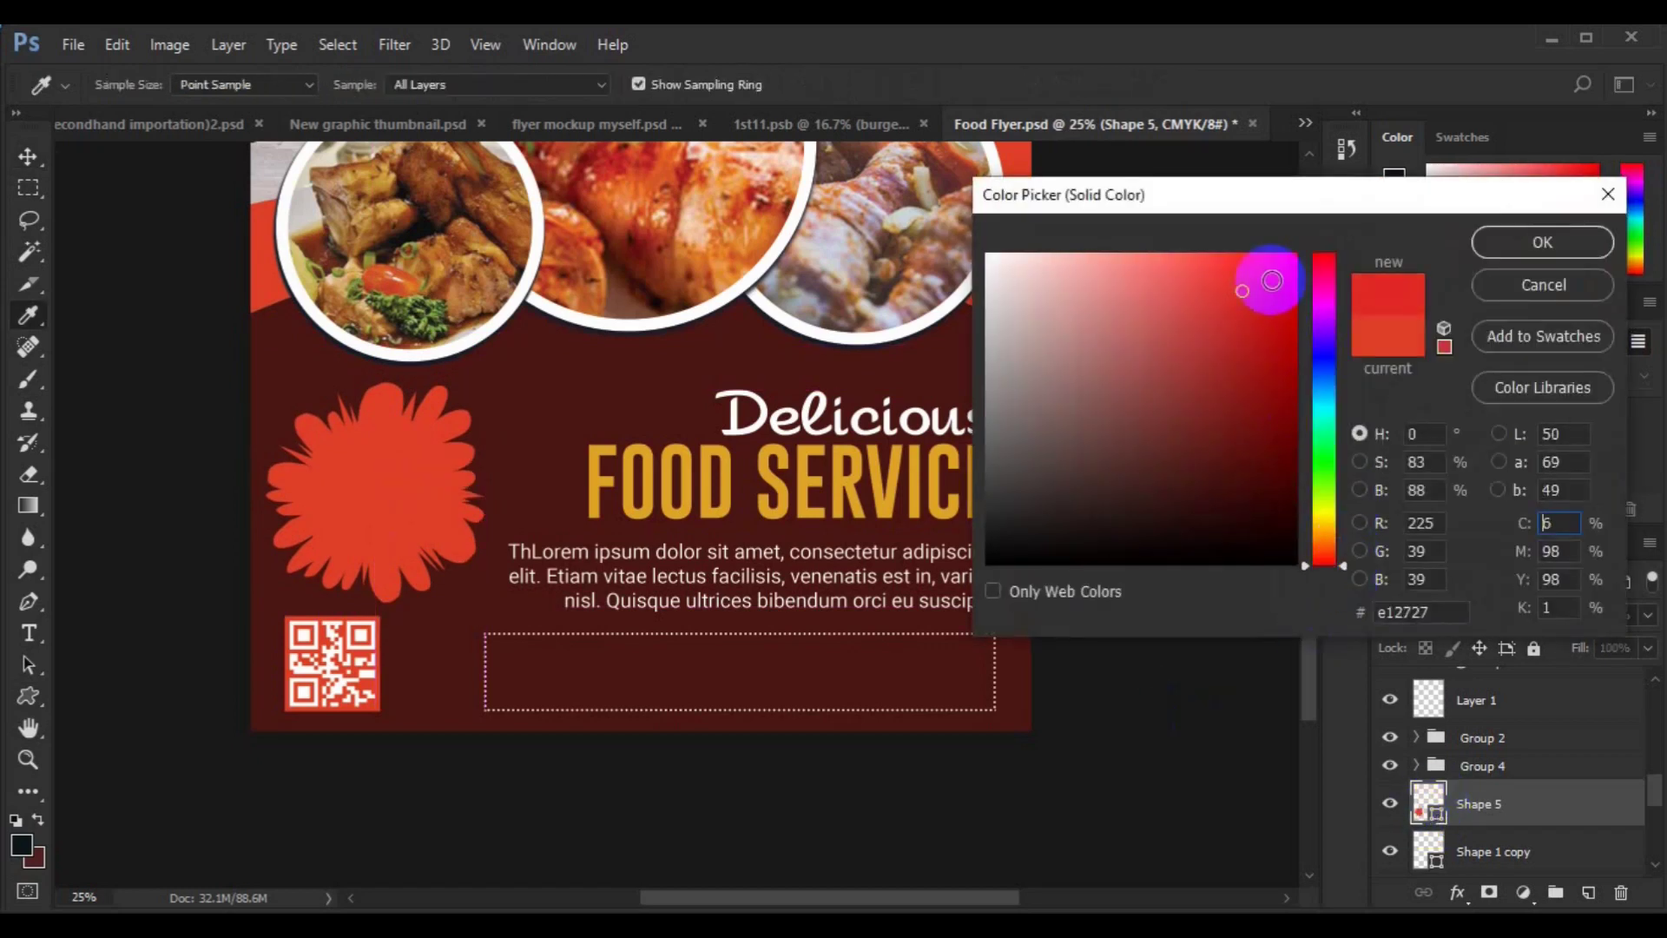
left_click(1339, 547)
left_click(1443, 290)
left_click(1524, 238)
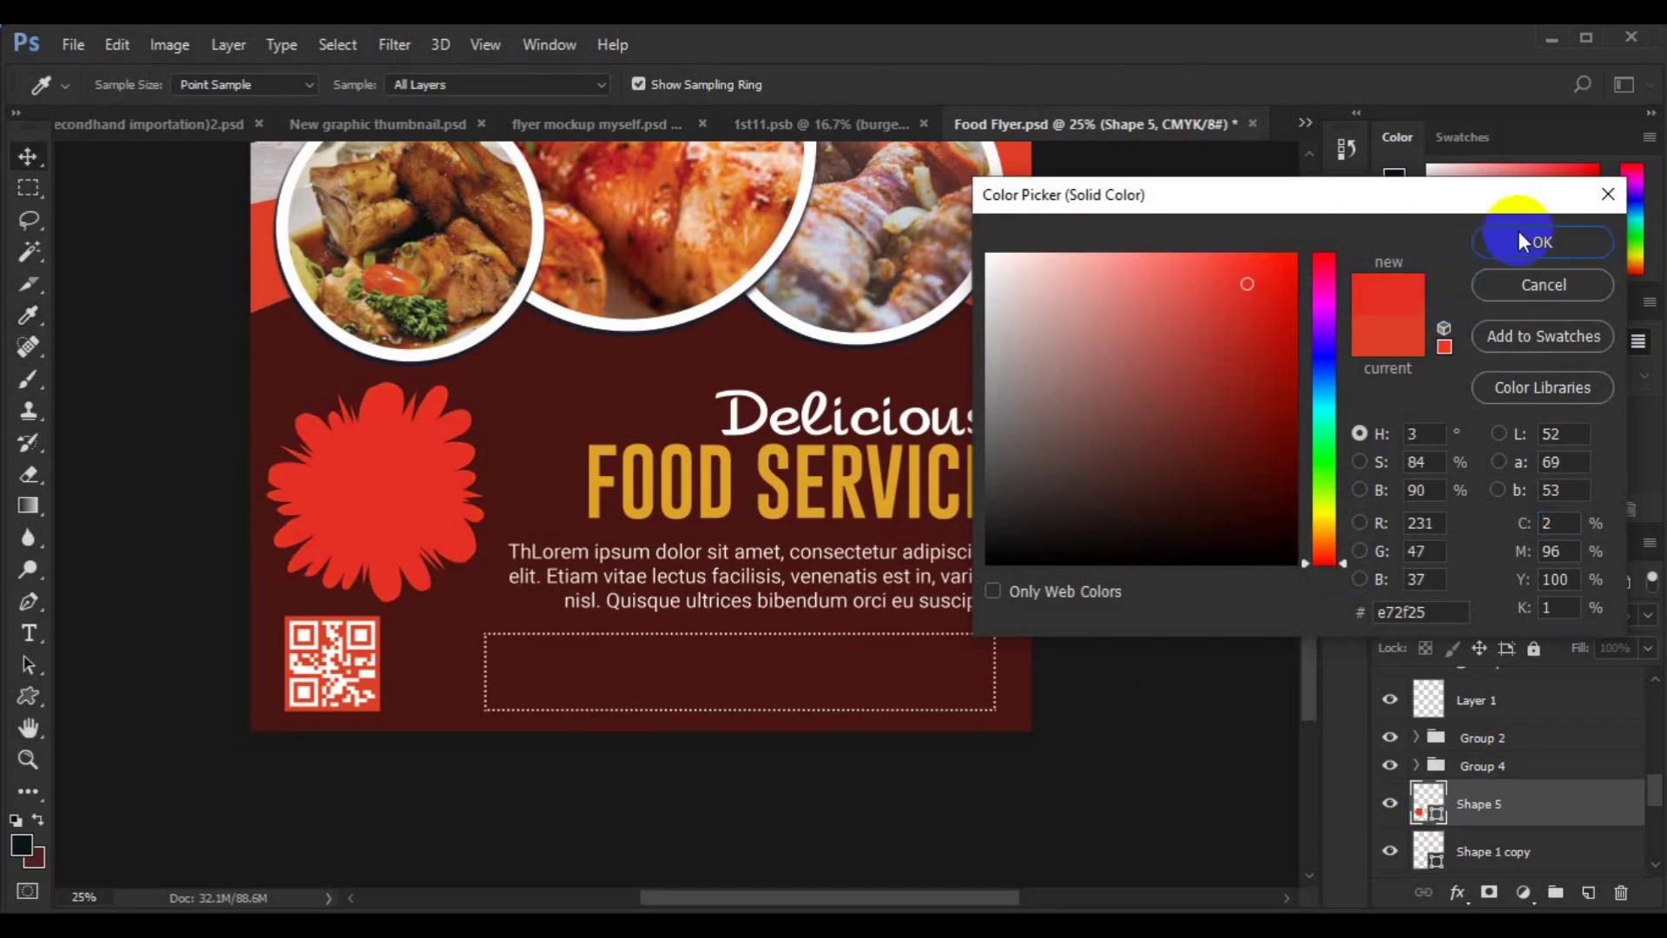
left_click(1587, 893)
left_click(28, 633)
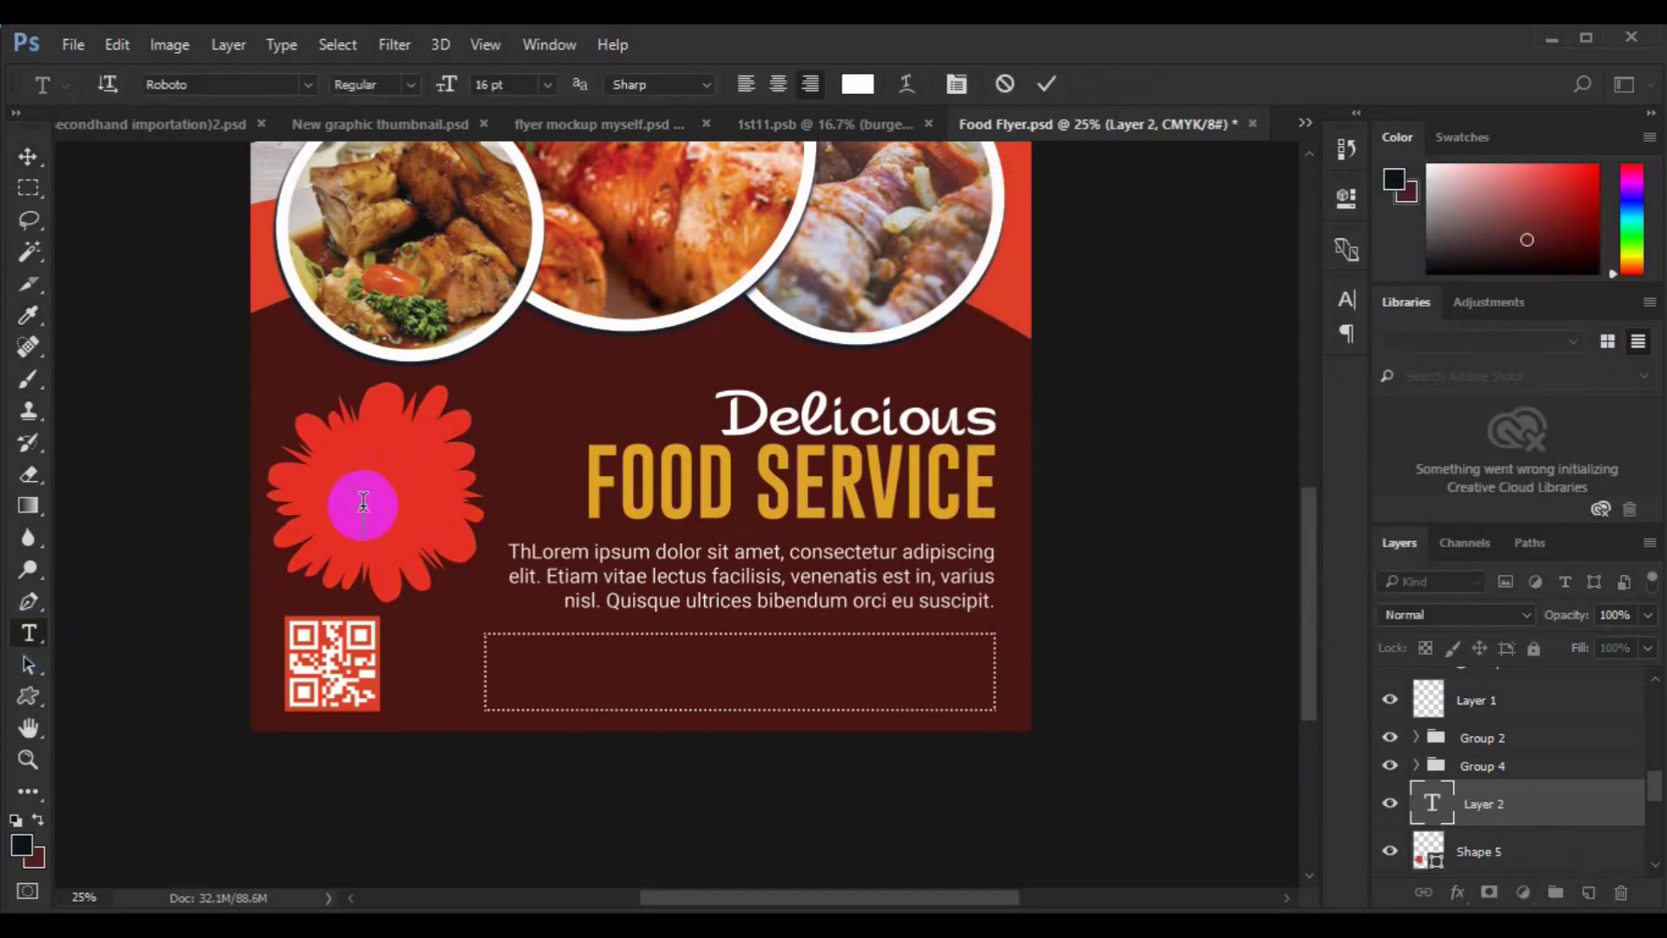
Style the HOT PRICE text in white Gobold Lowplus Regular at 36 pt.
left_click(308, 84)
left_click(341, 184)
left_click(859, 84)
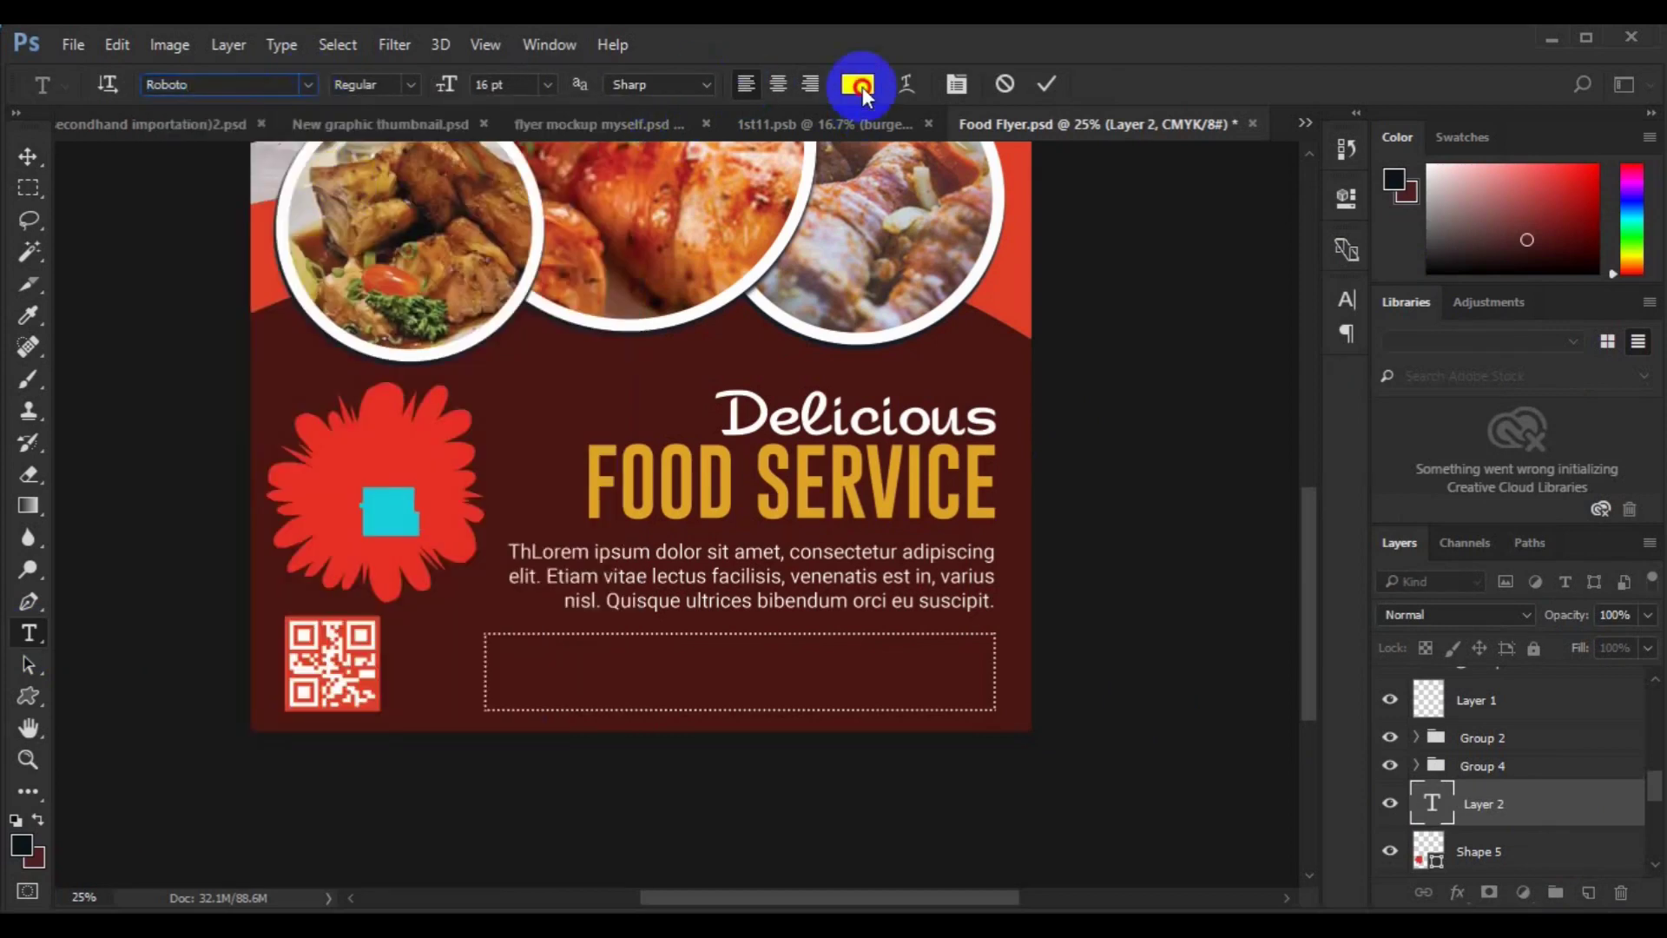
left_click(1544, 244)
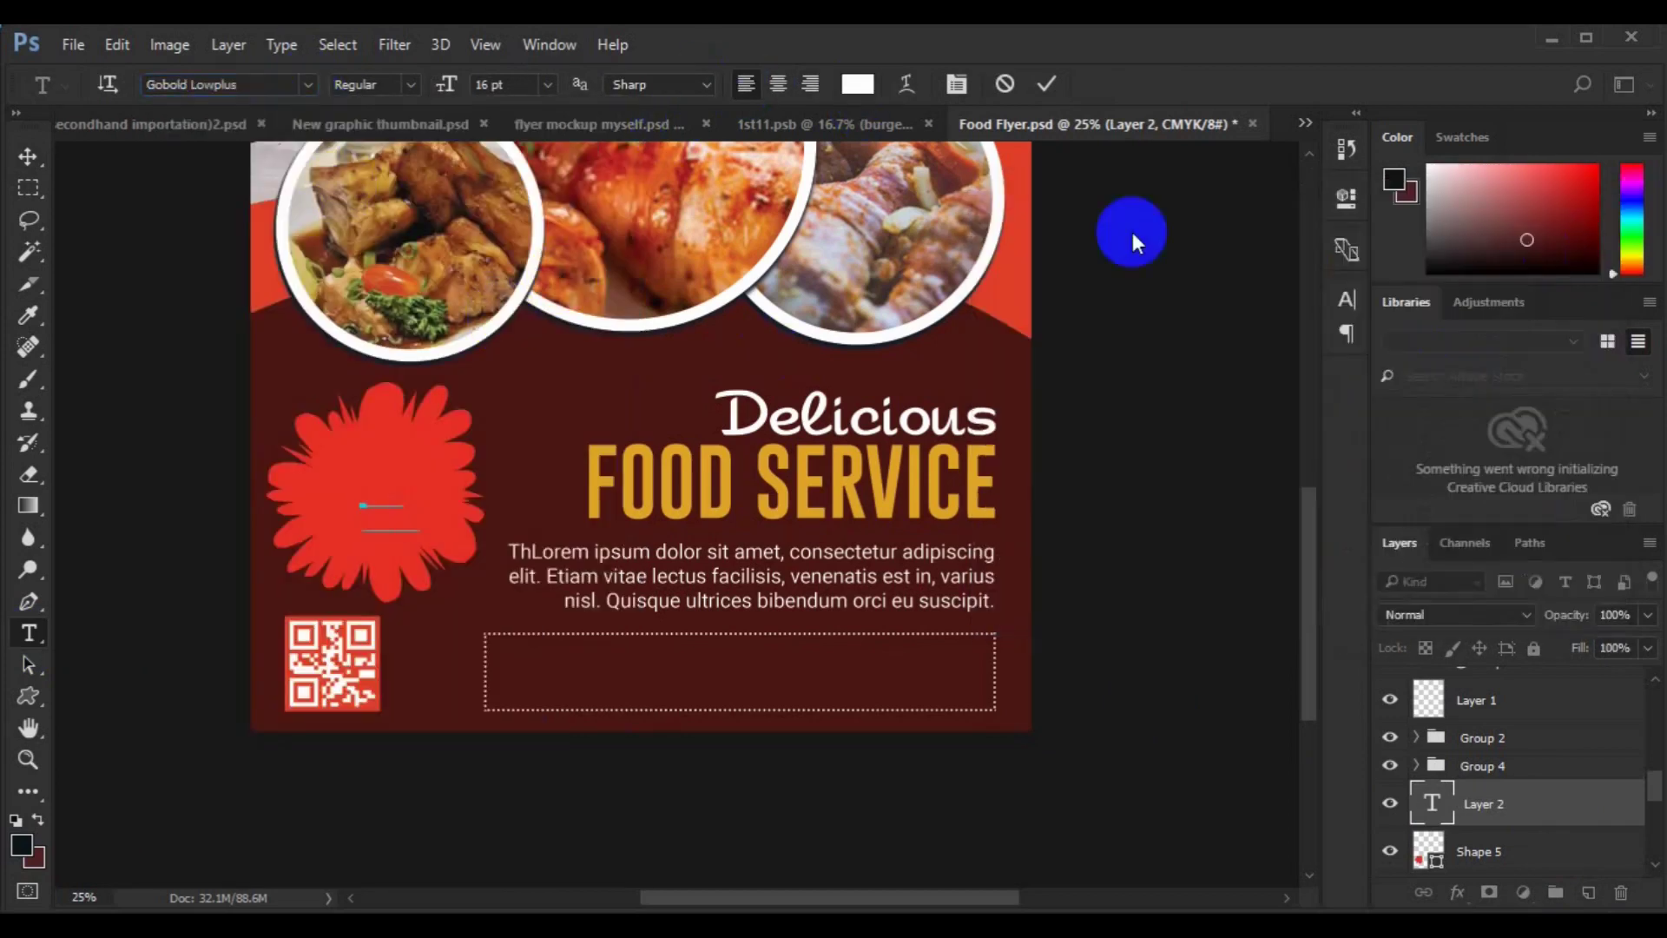
left_click(414, 85)
left_click(548, 85)
left_click(558, 391)
left_click(29, 157)
type("HOT PRICE")
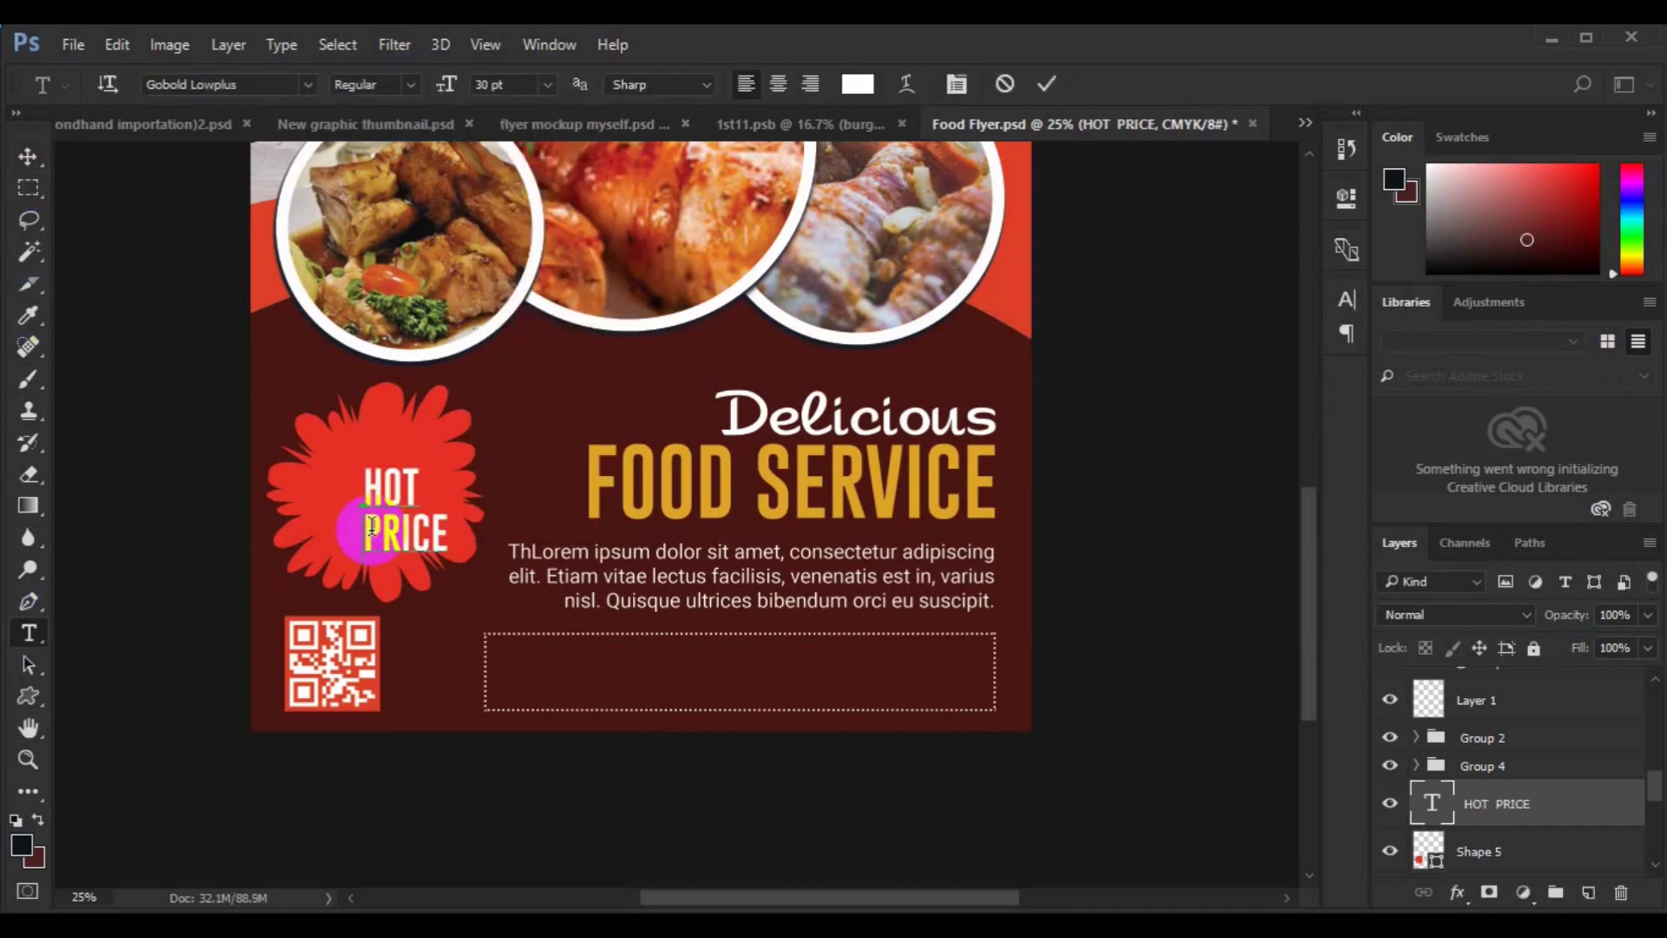
left_click(547, 84)
left_click(547, 436)
left_click(29, 156)
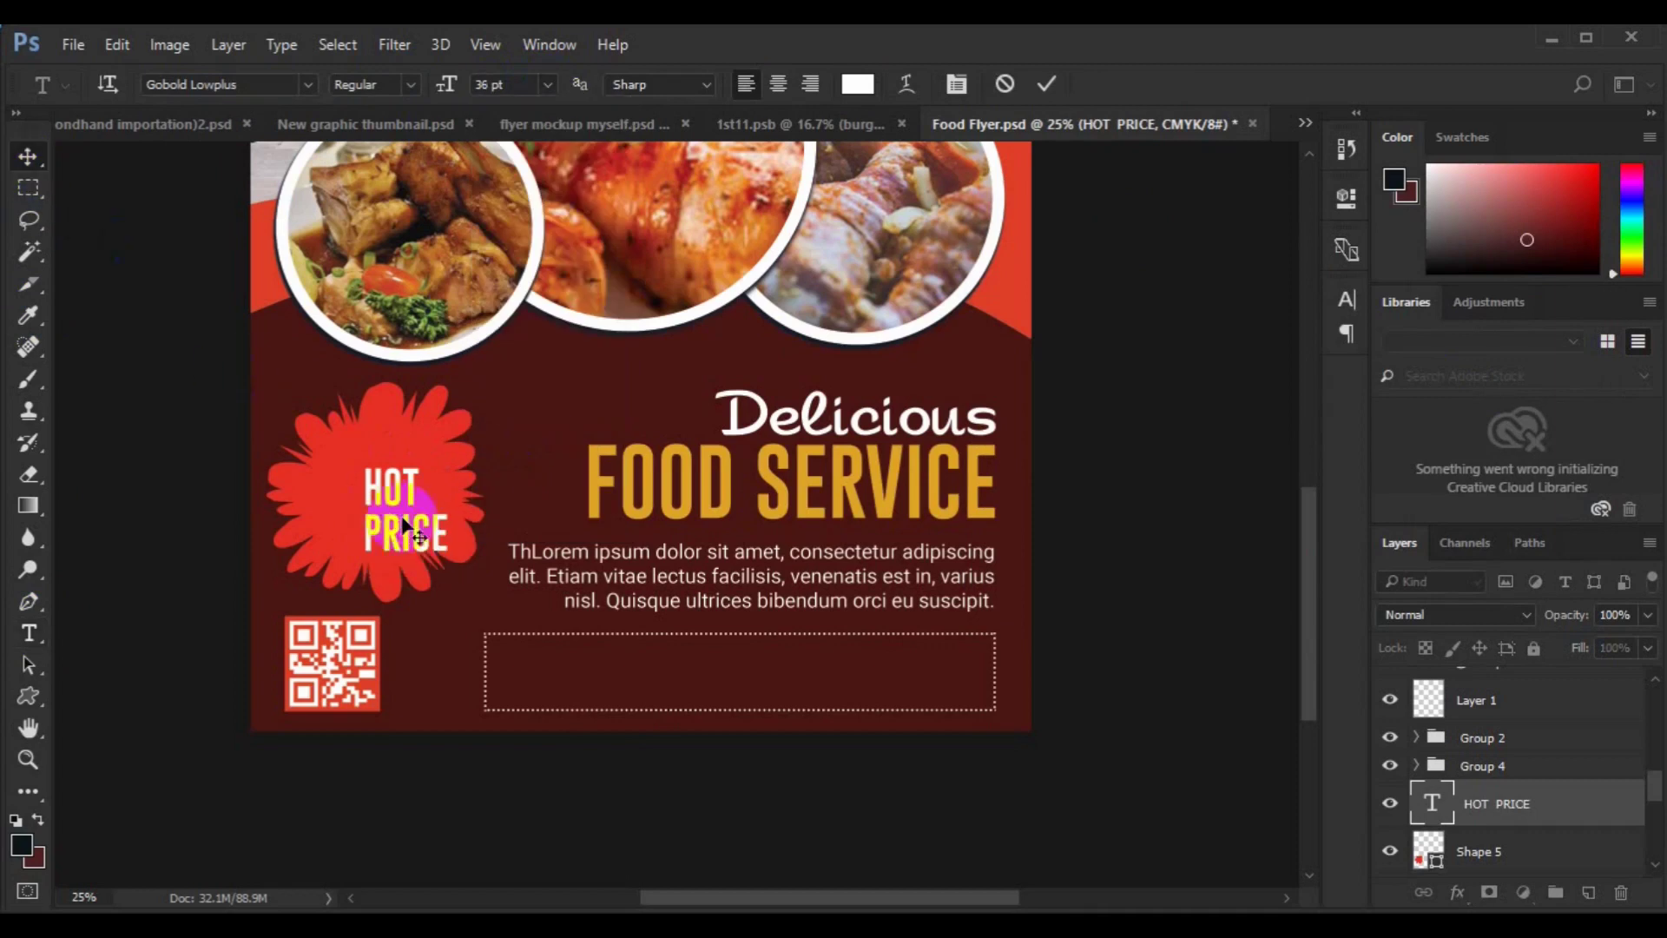
Move HOT PRICE into the middle of the red splash and centre it vertically.
left_click_drag(382, 508, 343, 469)
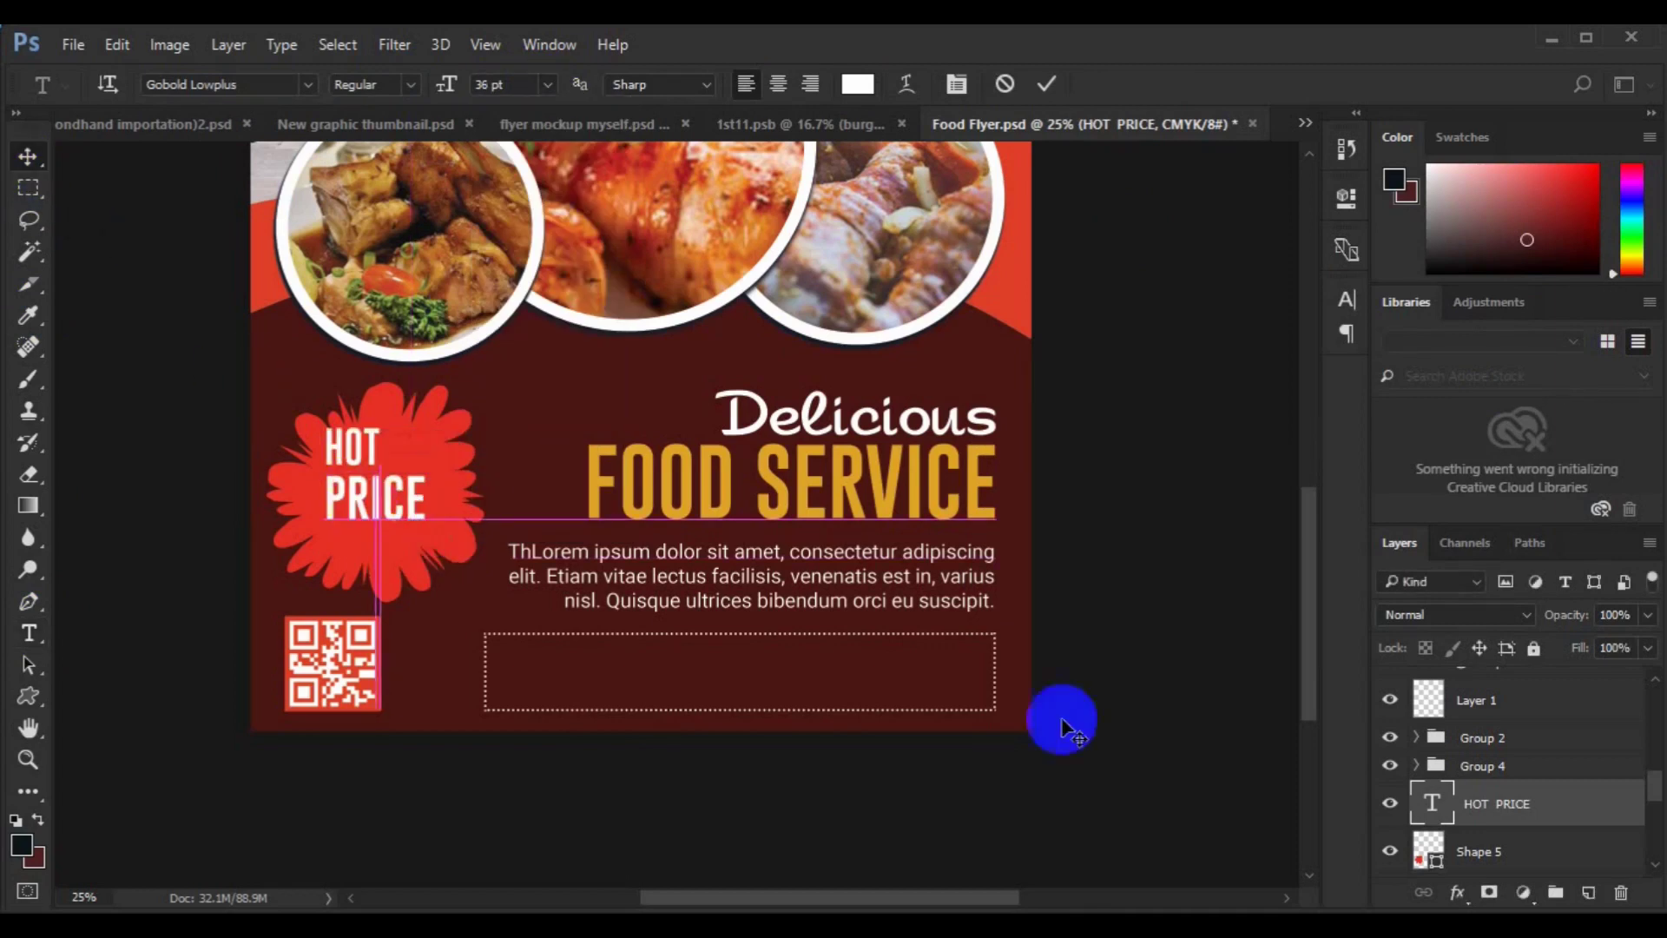
left_click(1476, 851, "ctrl")
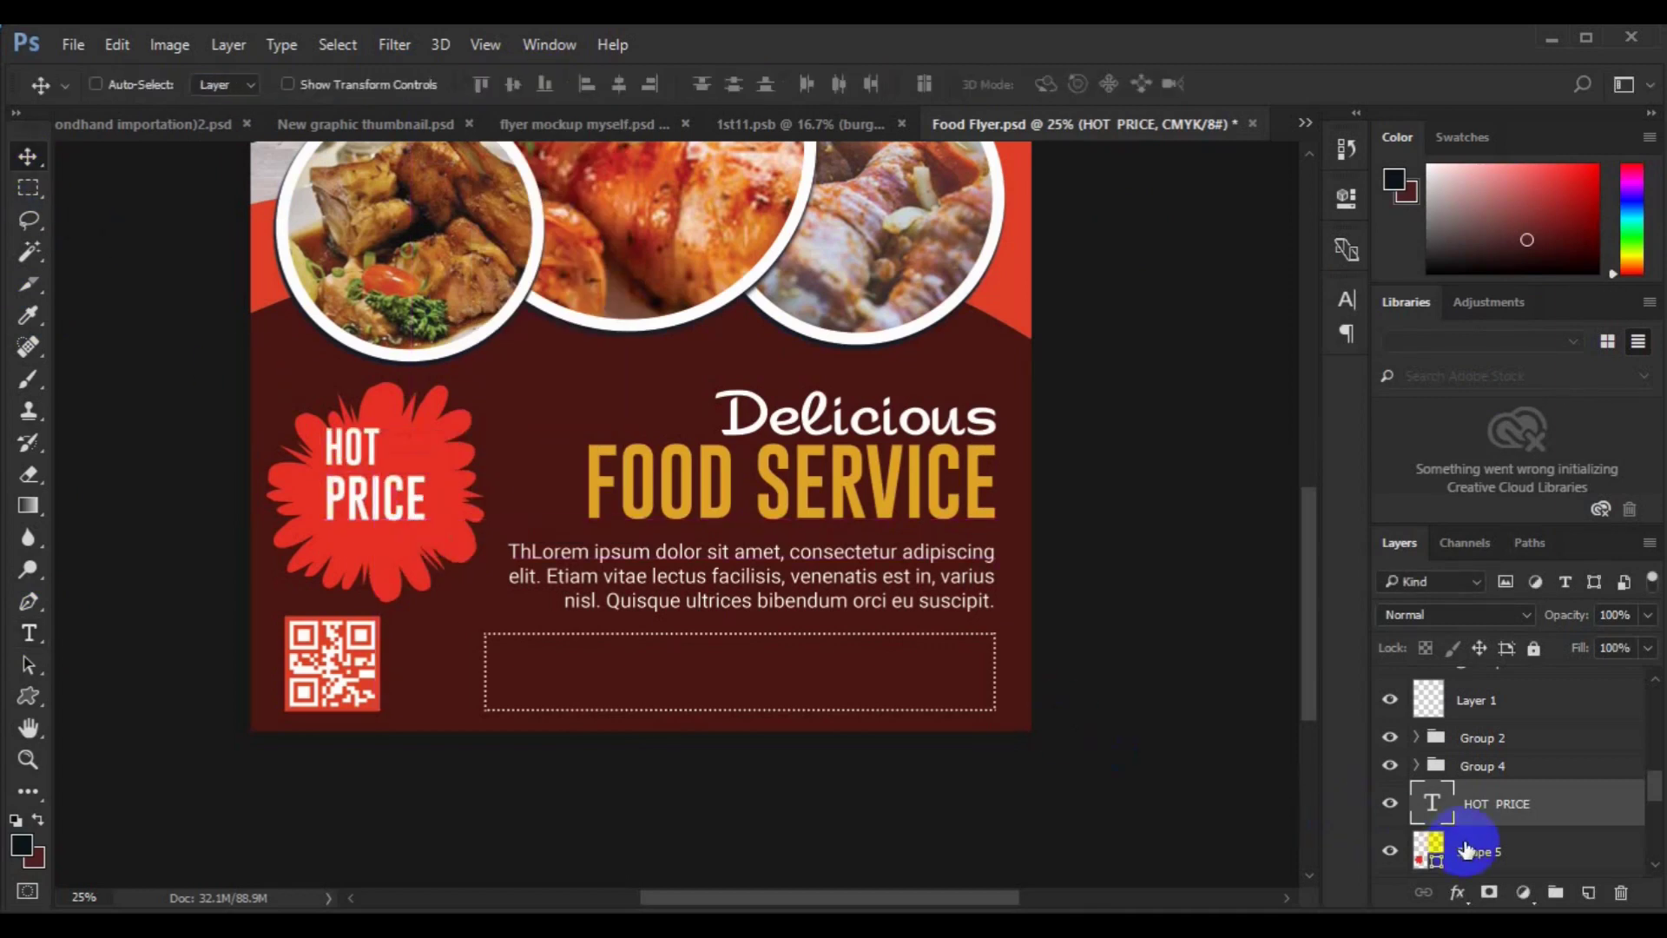
left_click(513, 84)
key("ctrl+t")
Apply a slight rotation to the badge and add a new layer for a label.
left_click_drag(532, 335, 515, 330)
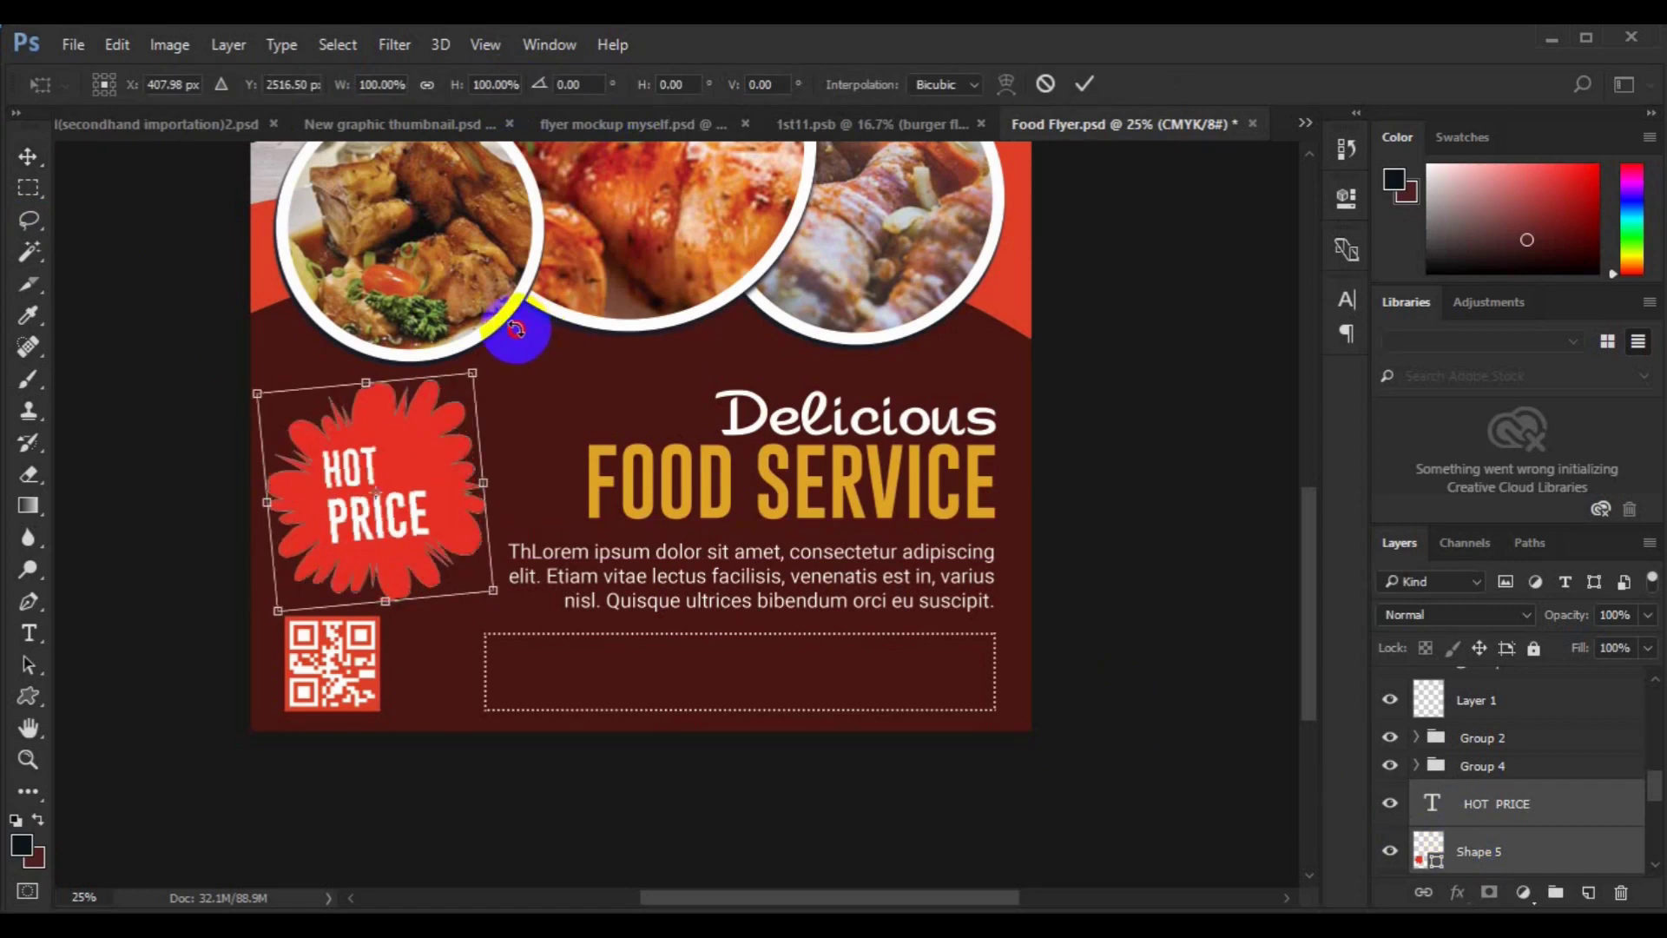
left_click(1084, 83)
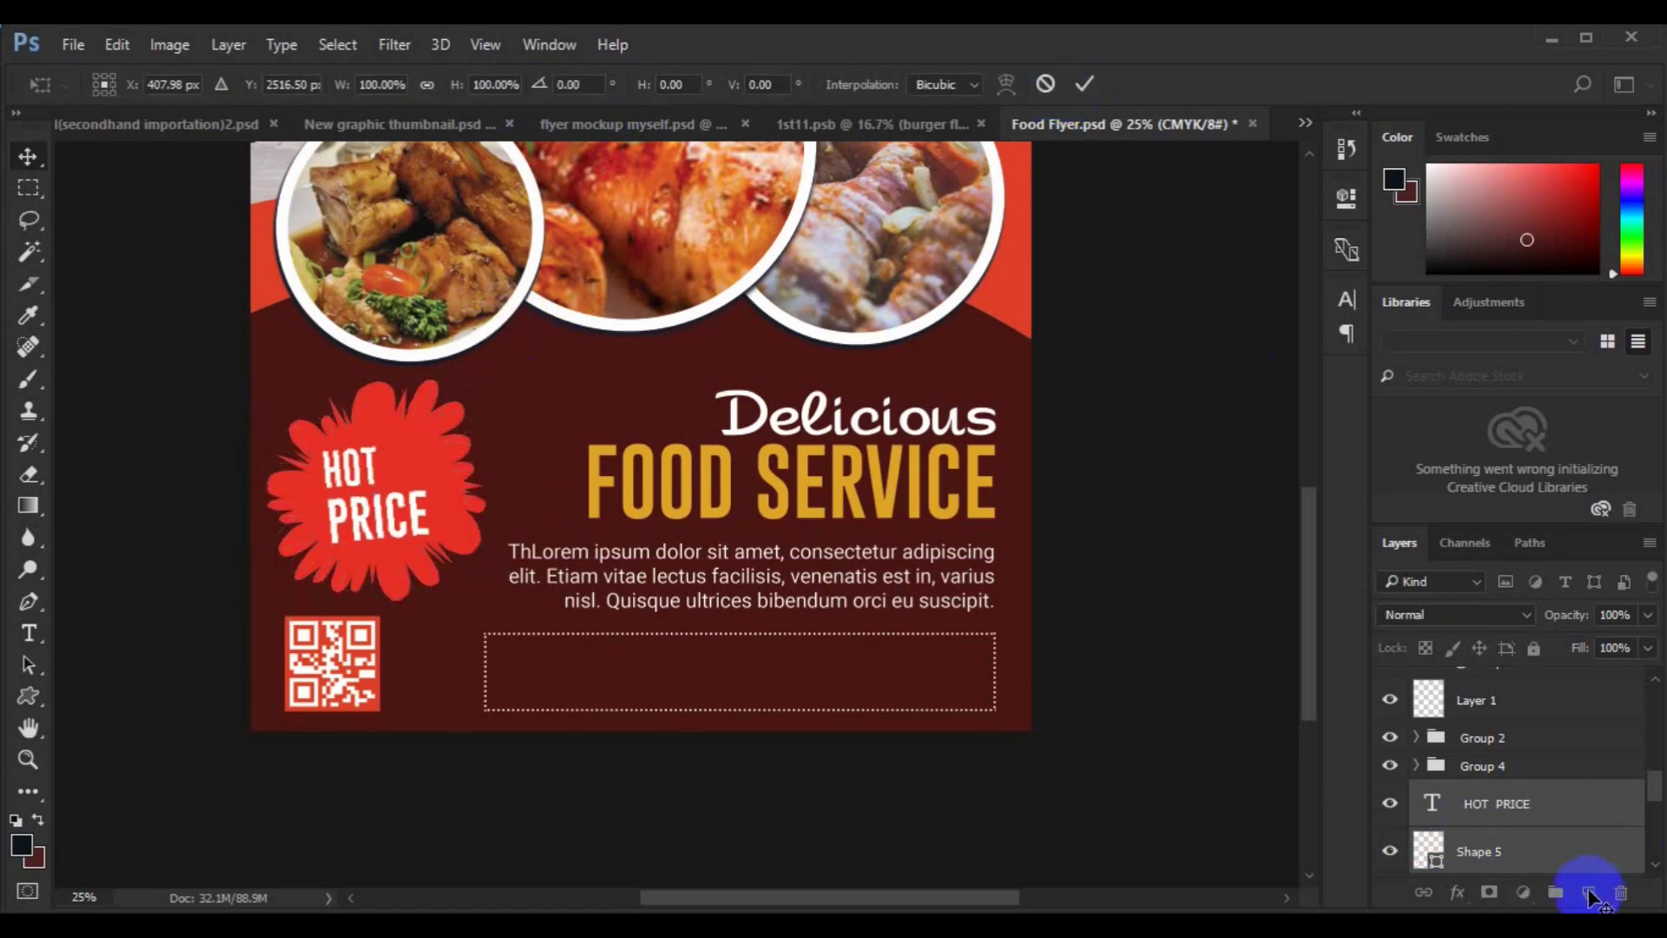
left_click(1588, 892)
left_click(29, 633)
left_click(307, 85)
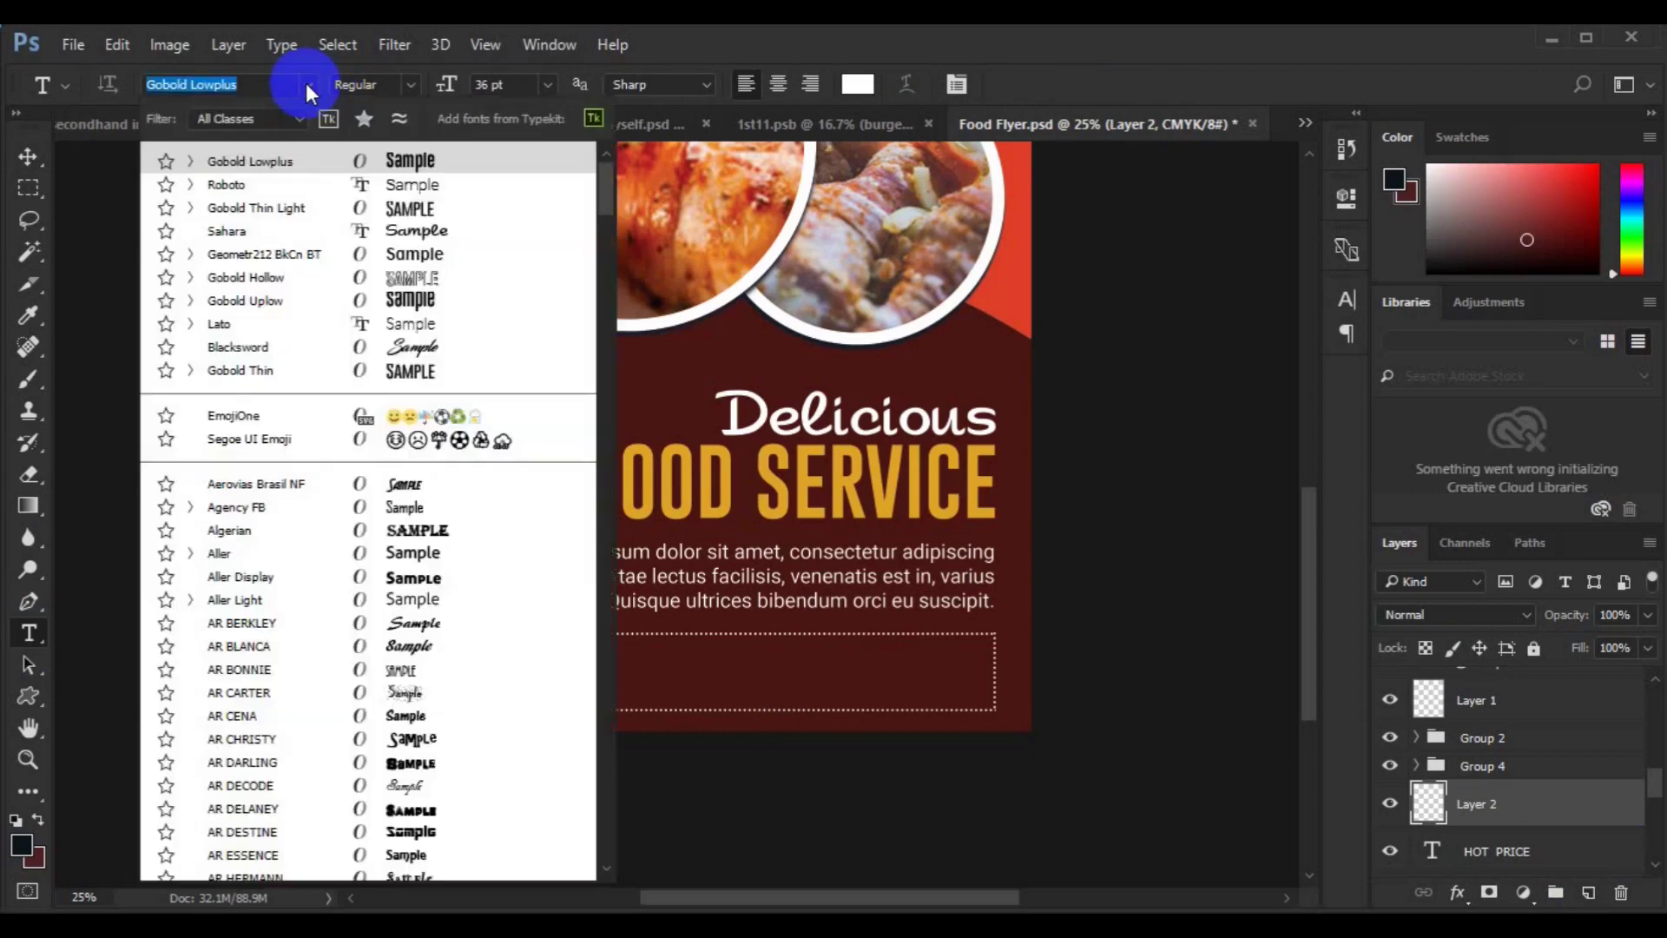
left_click(269, 187)
left_click(388, 473)
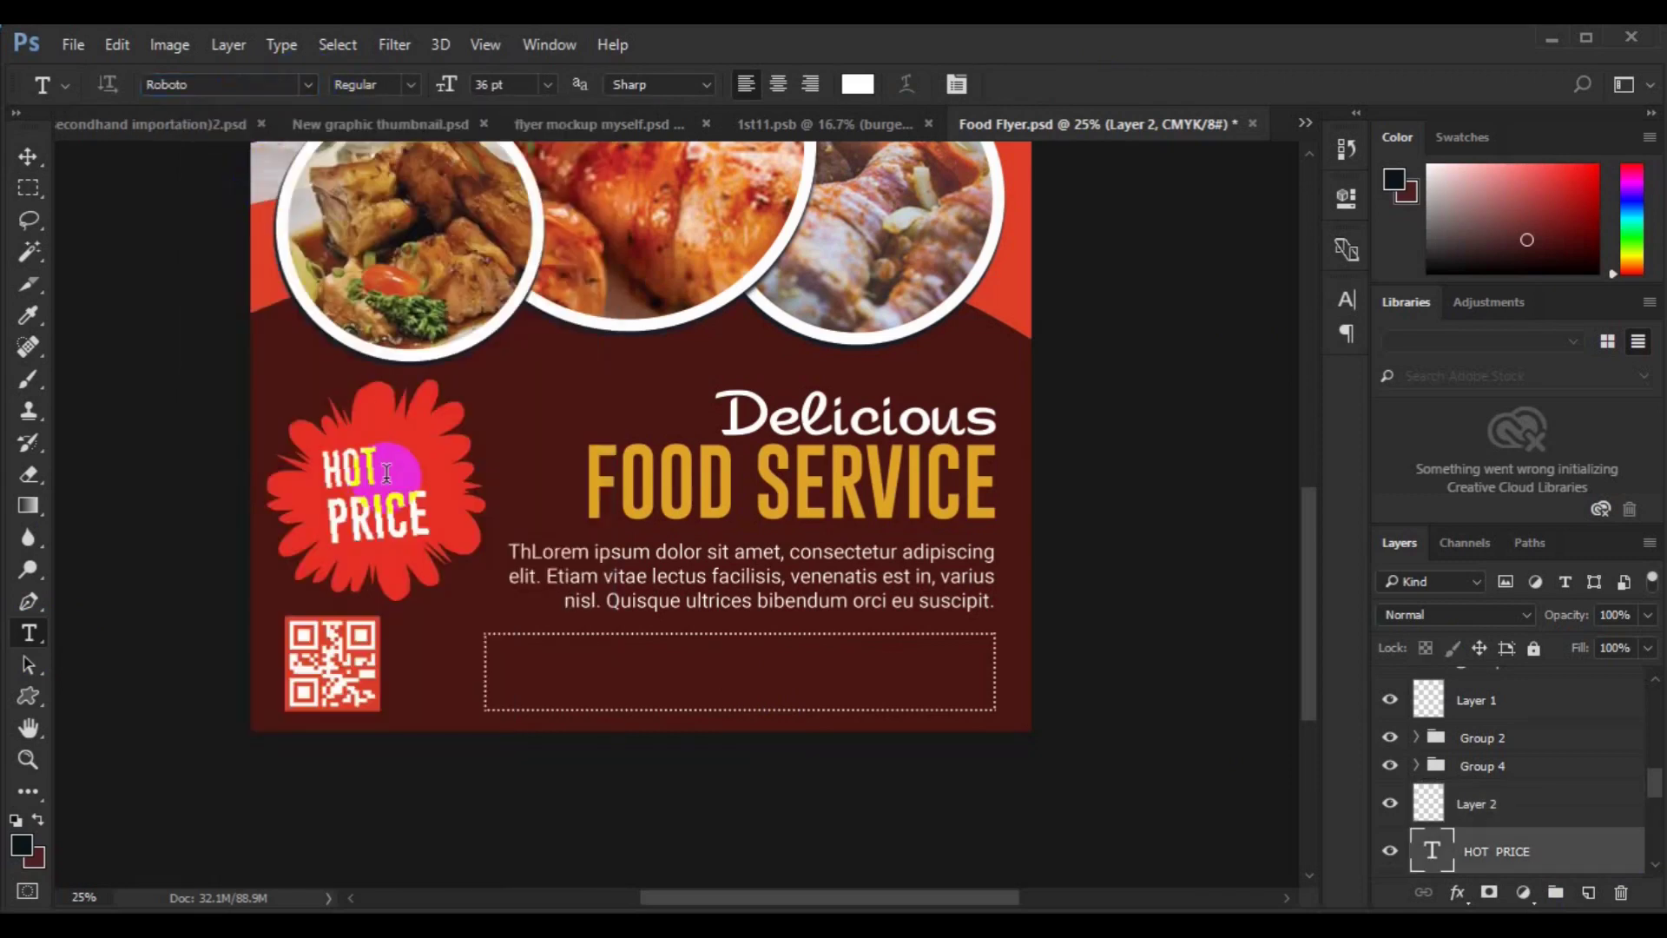
Type a small 'Deal' label in Roboto and move it beside HOT.
left_click(1451, 797)
left_click(546, 408)
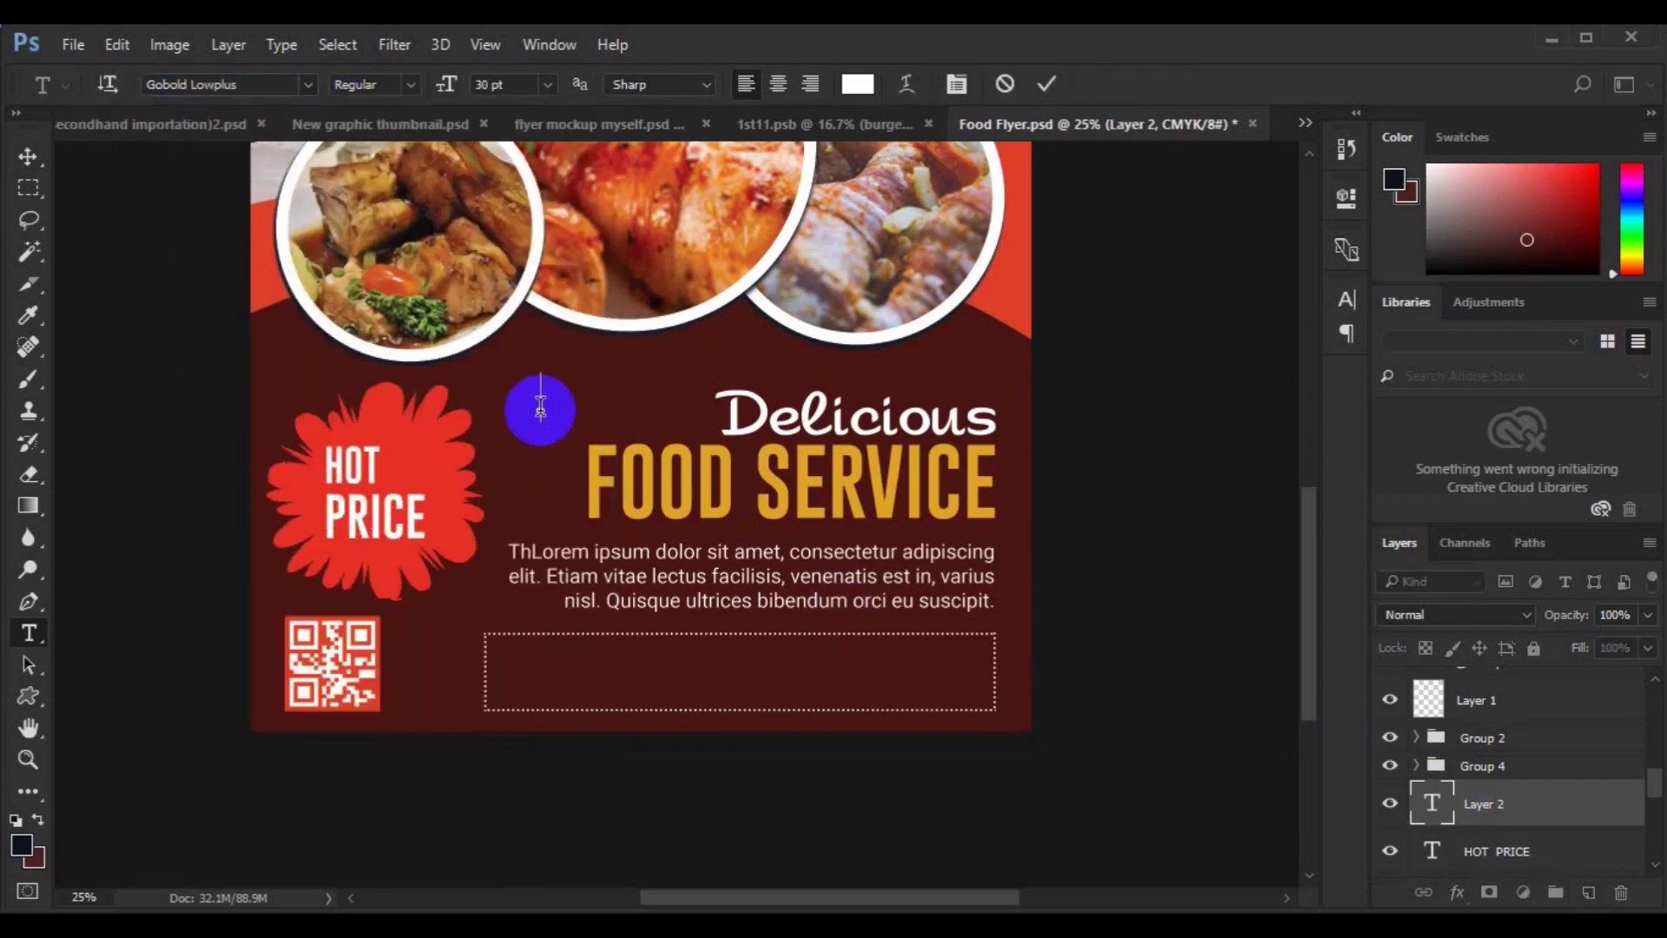
left_click(308, 84)
left_click(269, 161)
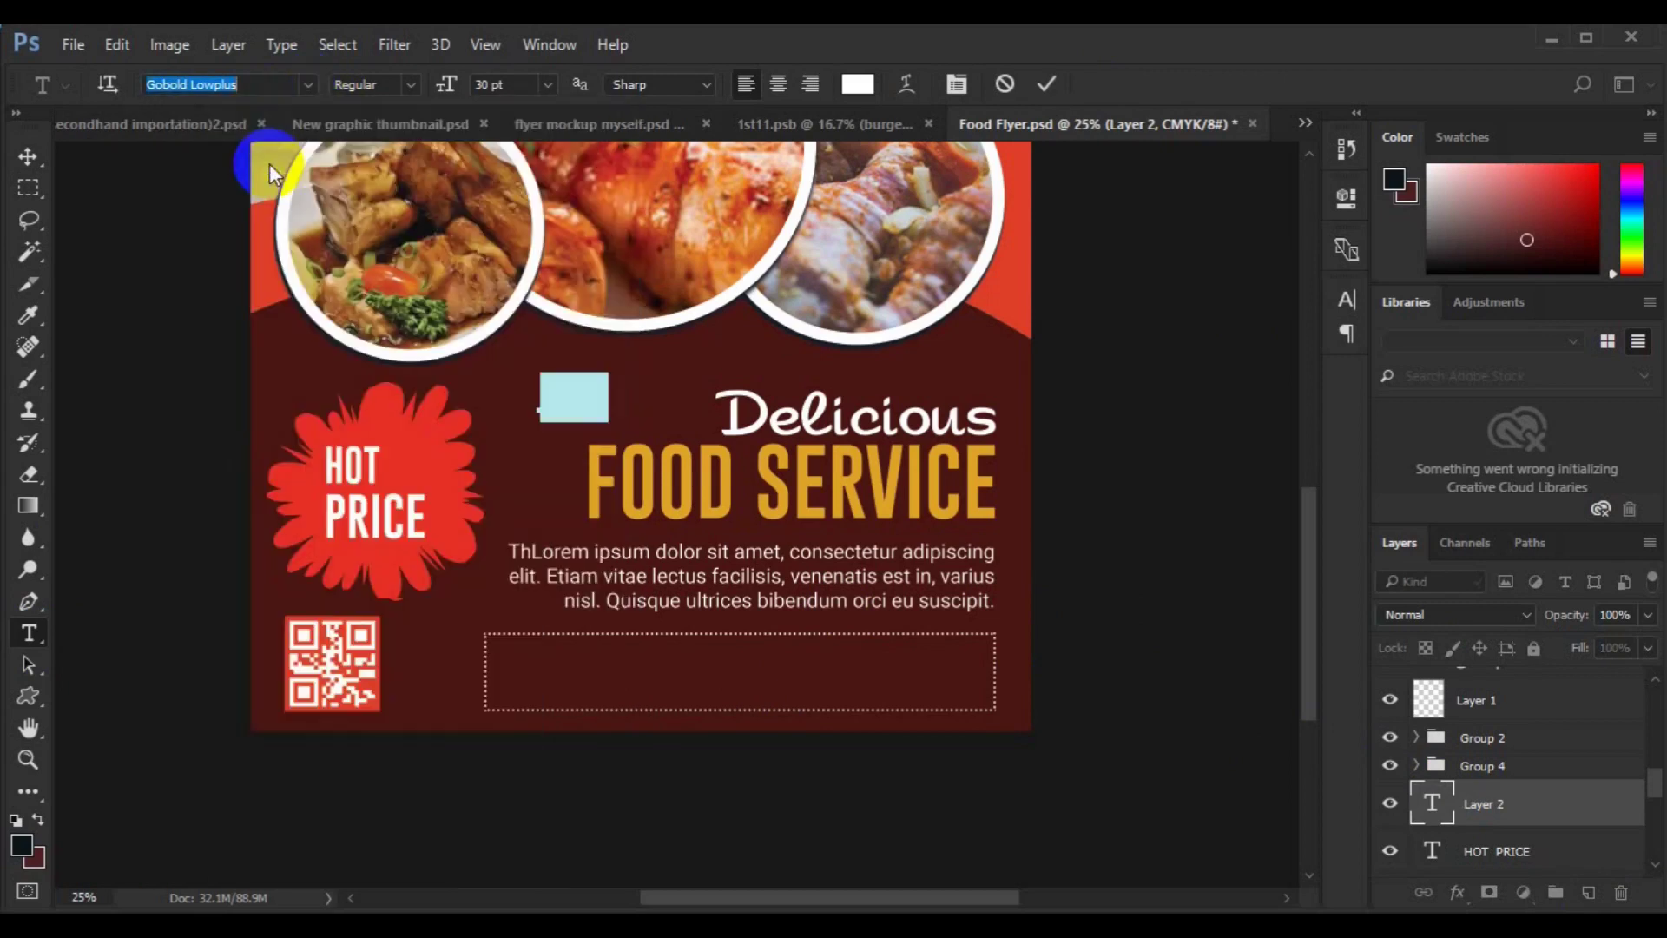
type("Roboto")
left_click(546, 82)
left_click(28, 156)
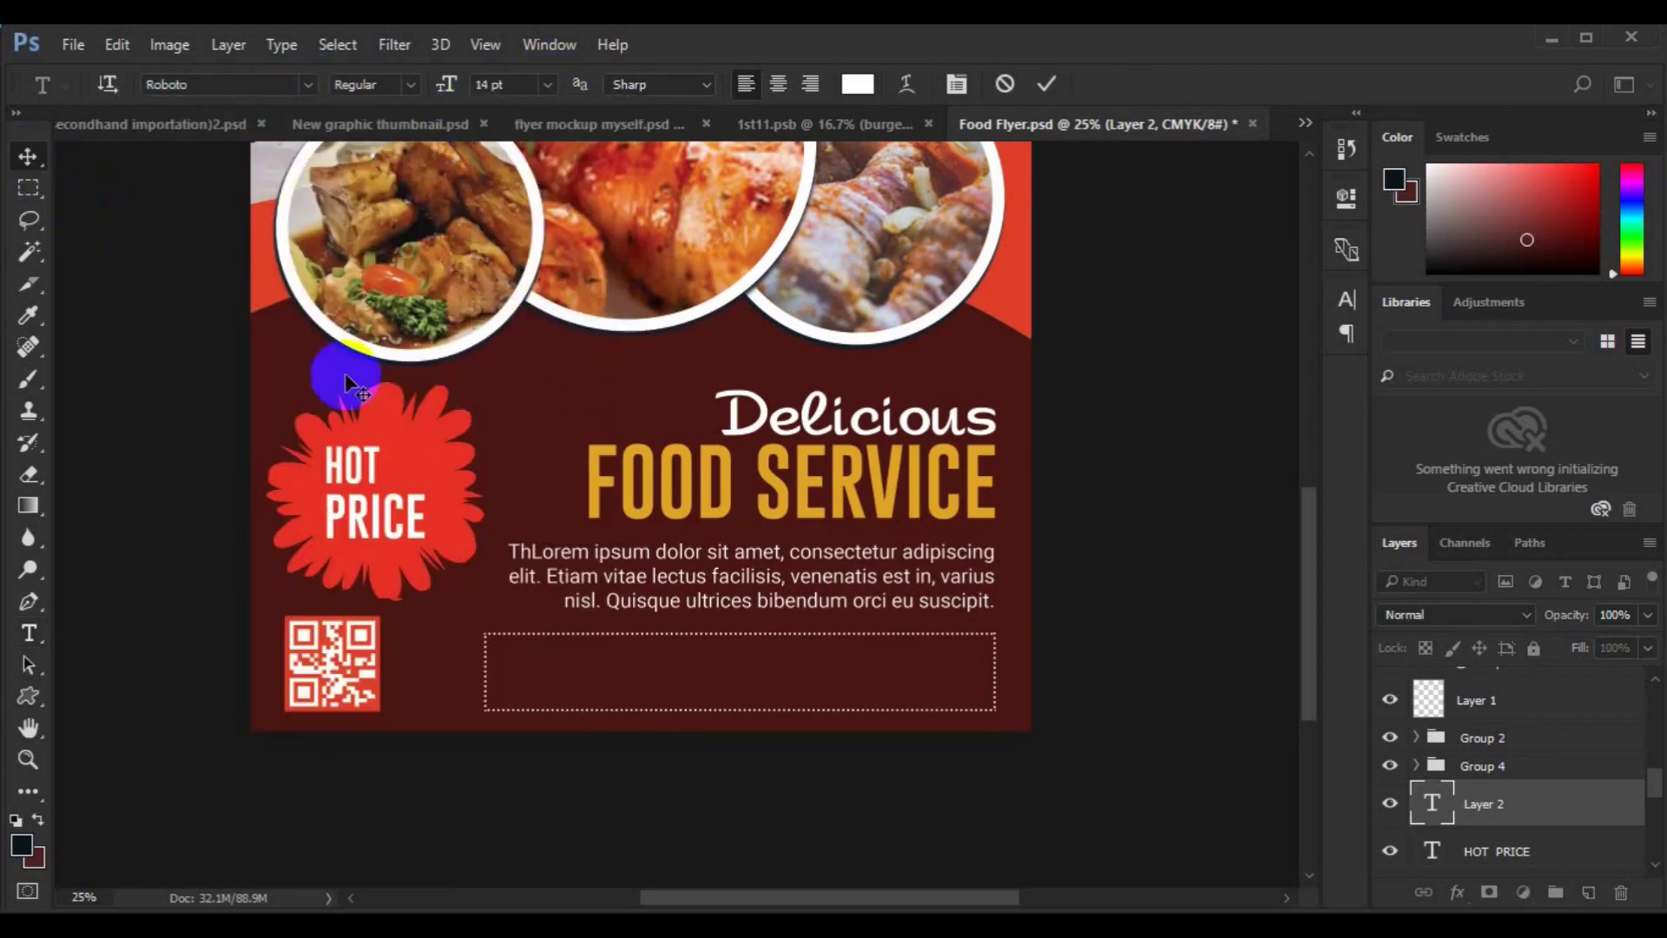
left_click_drag(558, 411, 400, 480)
Tilt Deal, HOT PRICE and the splash together by about -18°.
left_click(1459, 849, "ctrl")
scroll(1528, 833, "down", 2)
left_click(1534, 853, "ctrl")
key("ctrl+t")
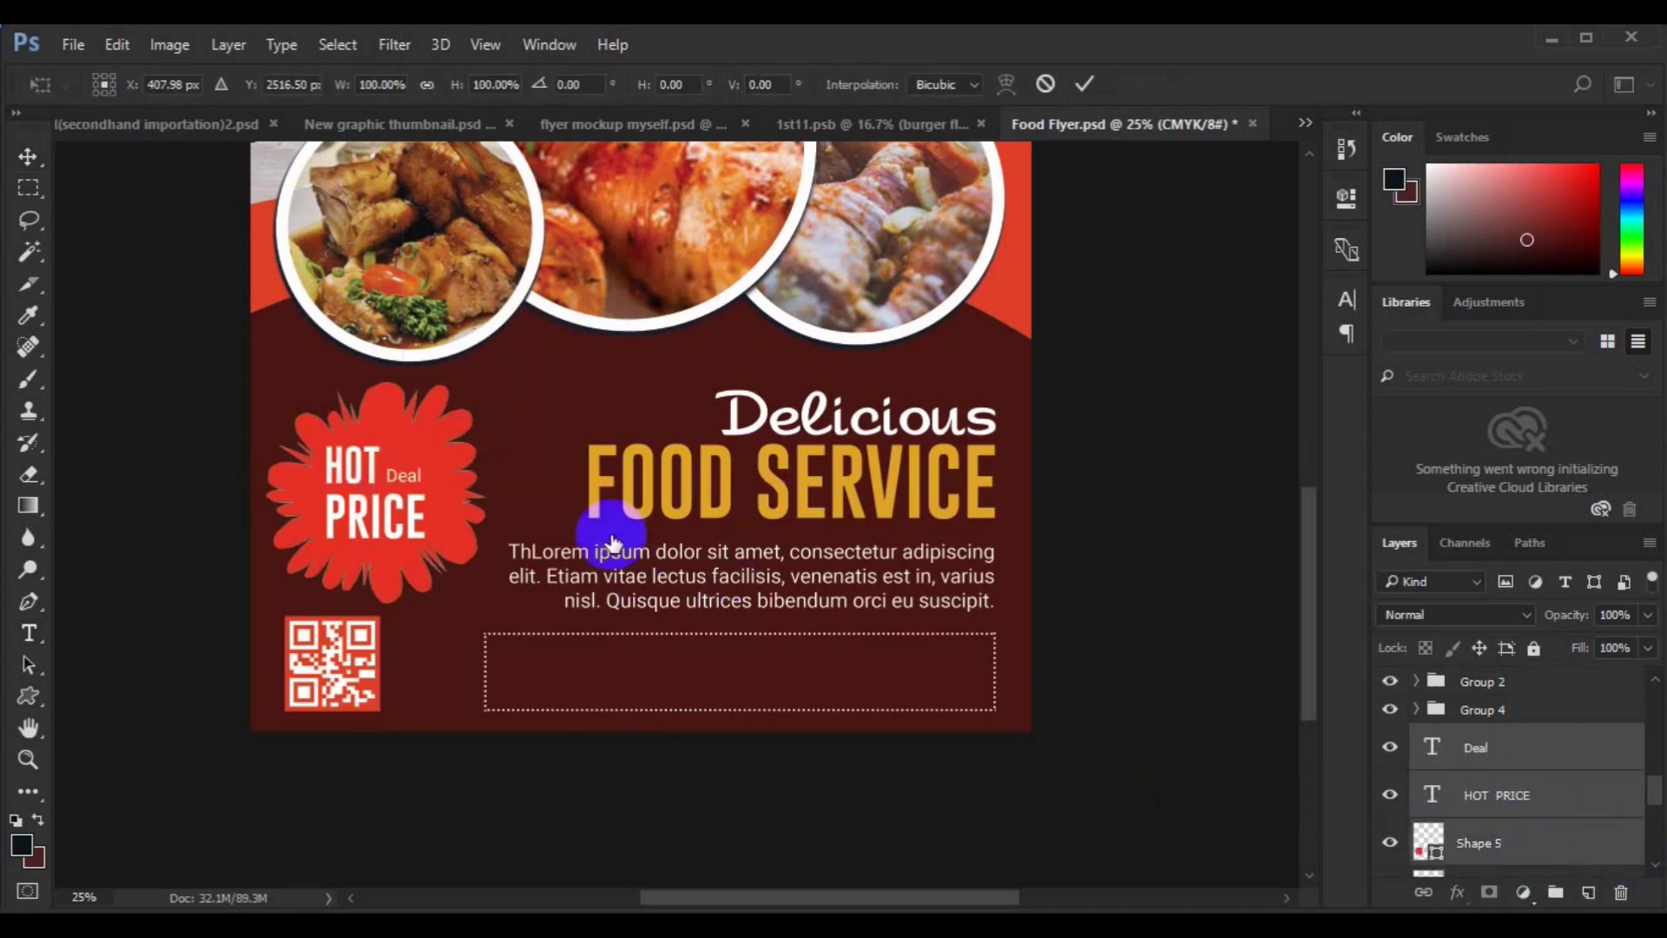
left_click_drag(590, 467, 586, 457)
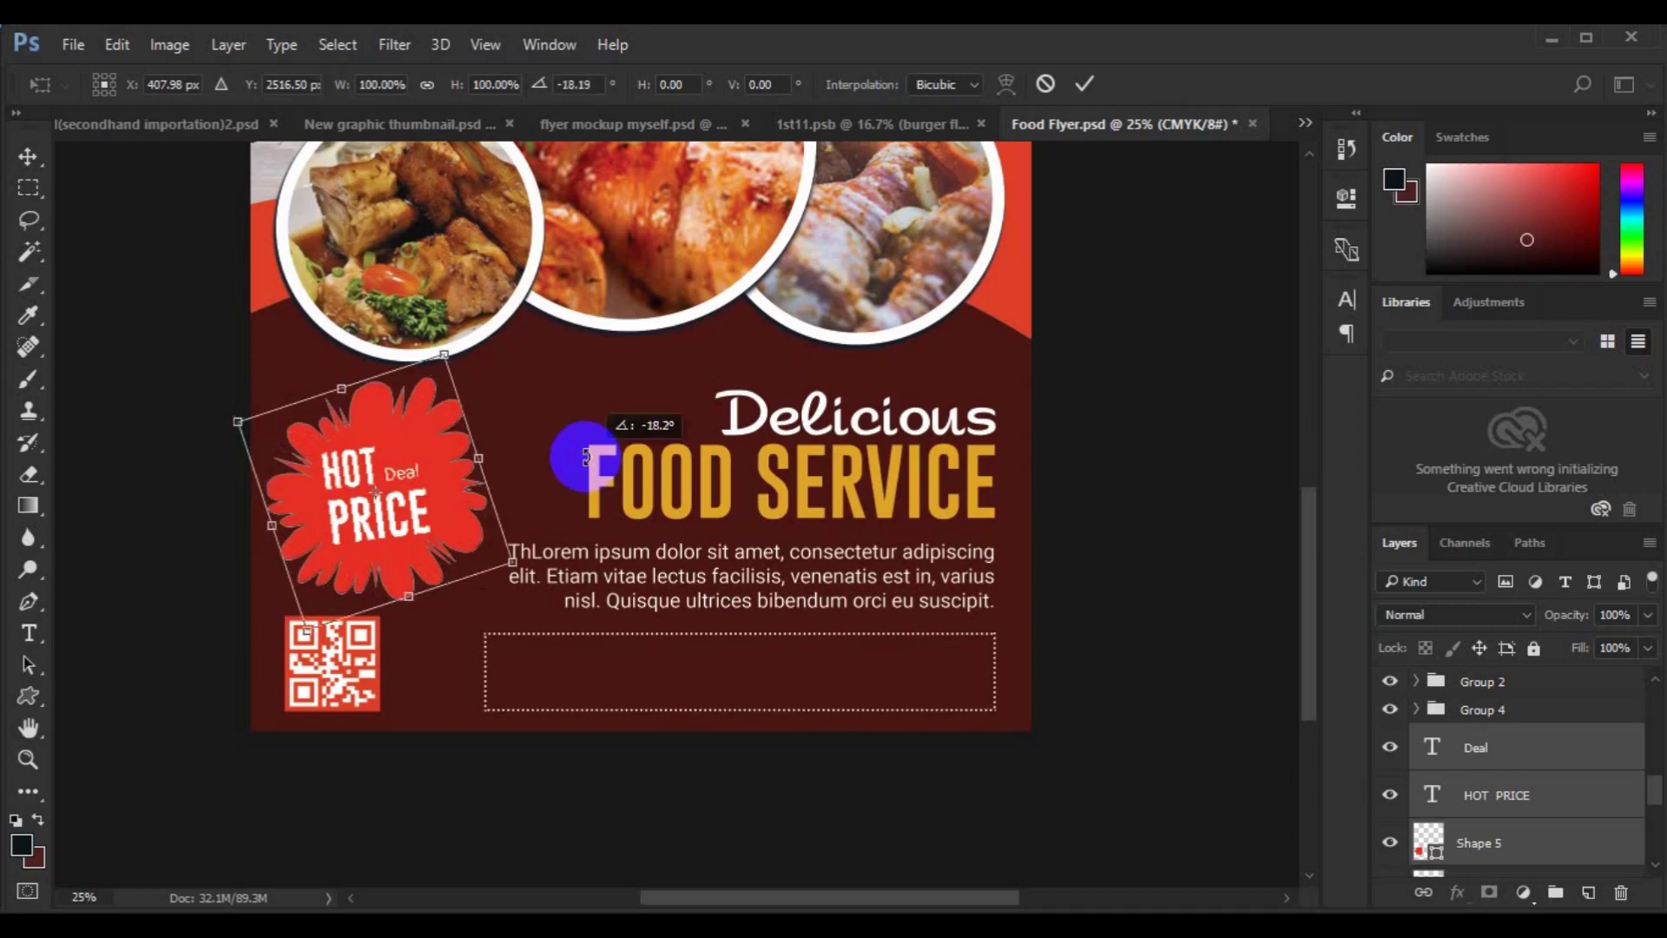
key("Return")
left_click(372, 305)
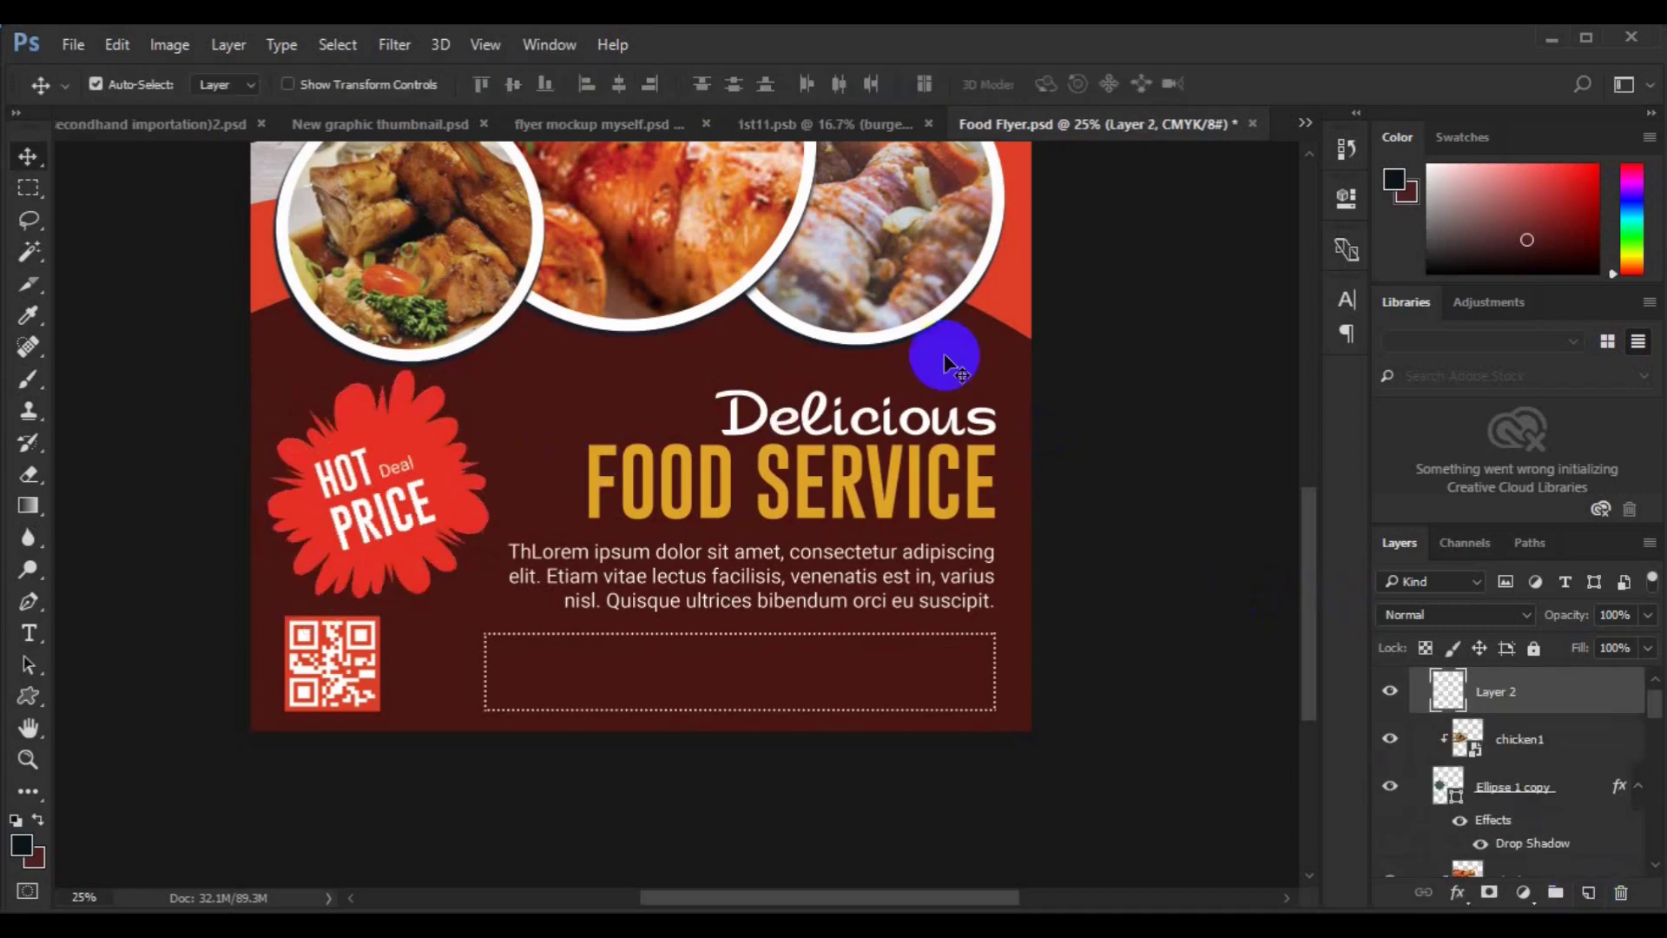
Draw a small outlined red seal badge on the left photo circle's edge.
left_click_drag(708, 391, 720, 491)
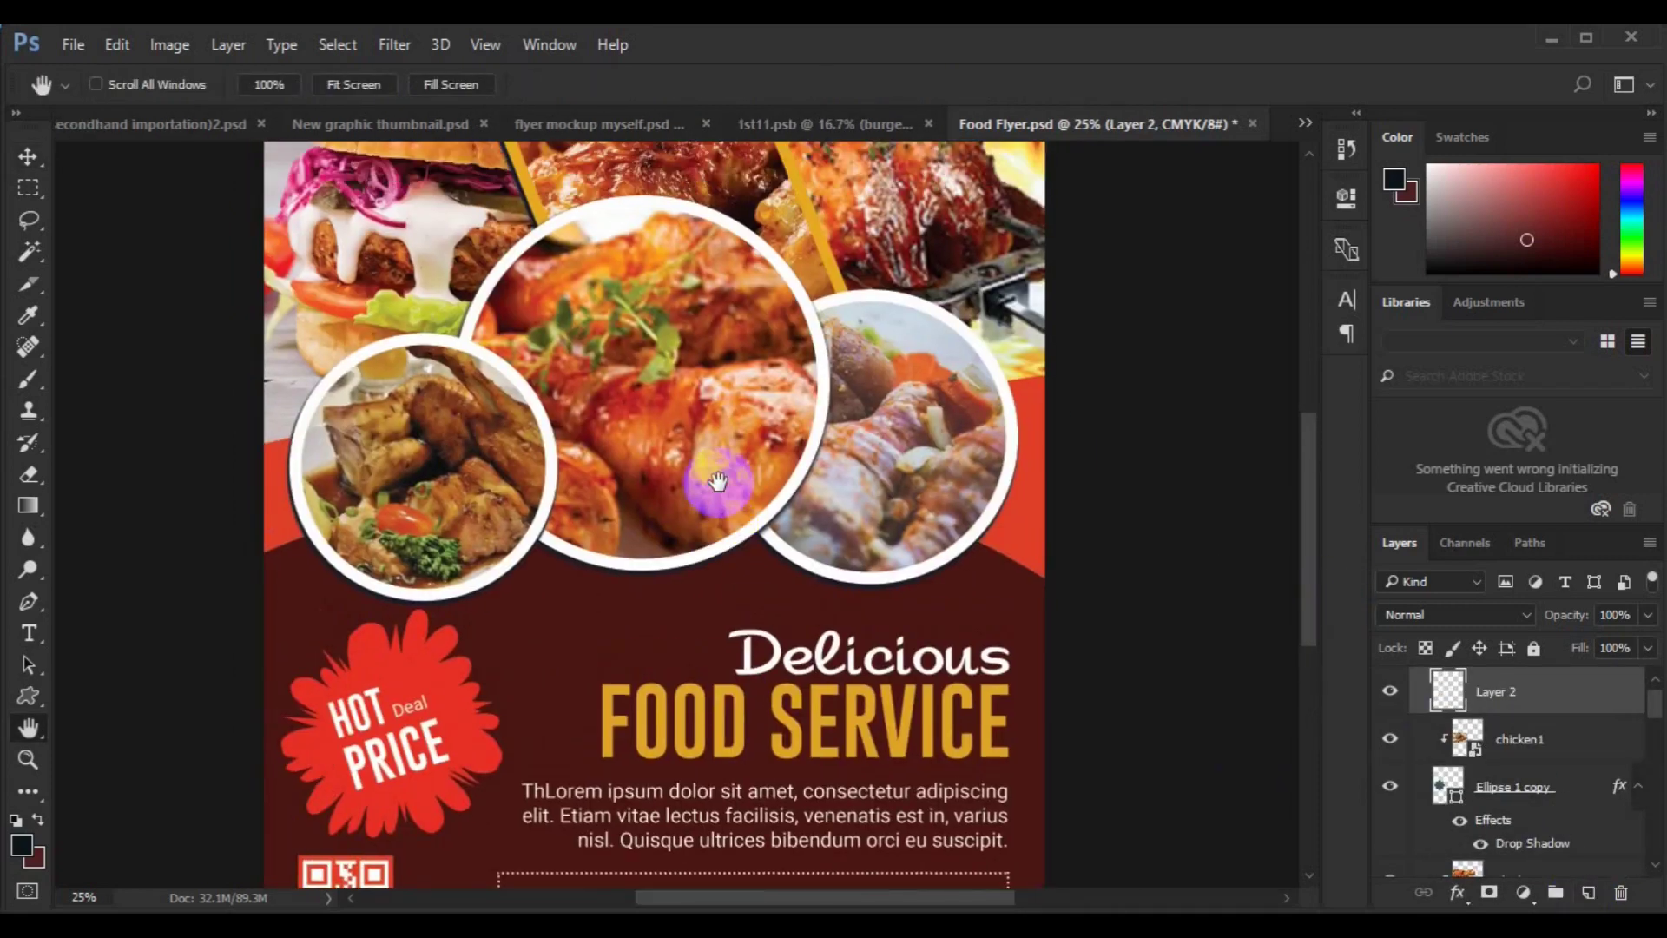
left_click(26, 699)
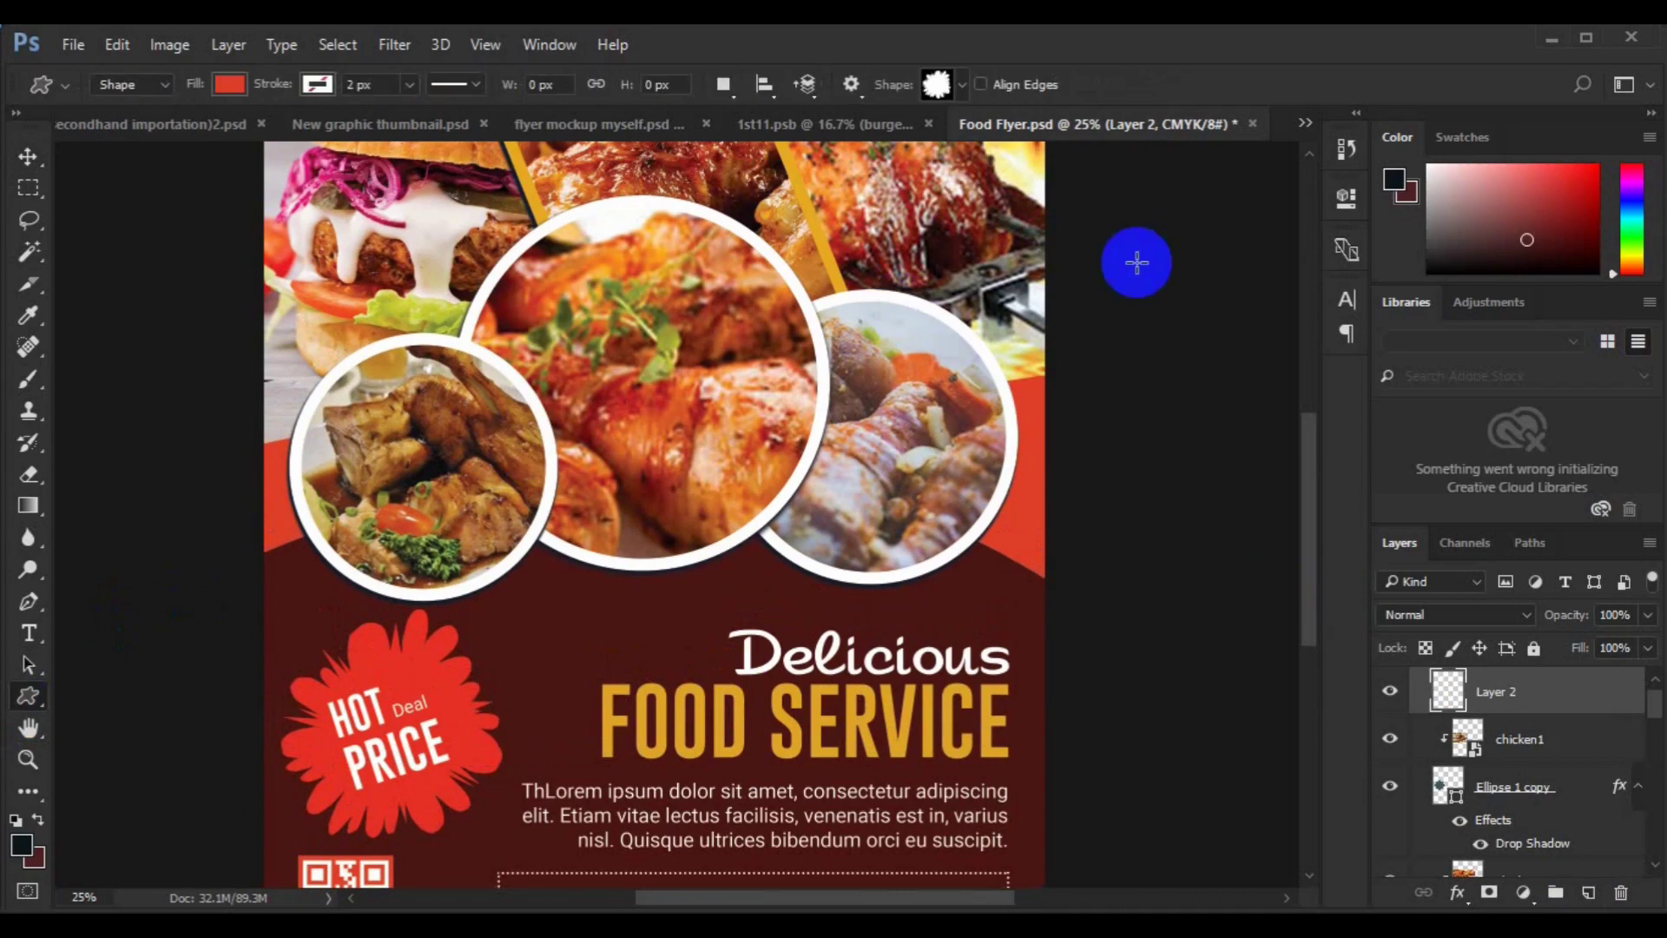
left_click(956, 89)
left_click_drag(1239, 316, 1236, 483)
left_click(903, 657)
mouse_move(329, 346)
left_mouse_down()
mouse_move(391, 388)
mouse_move(375, 375)
left_mouse_up()
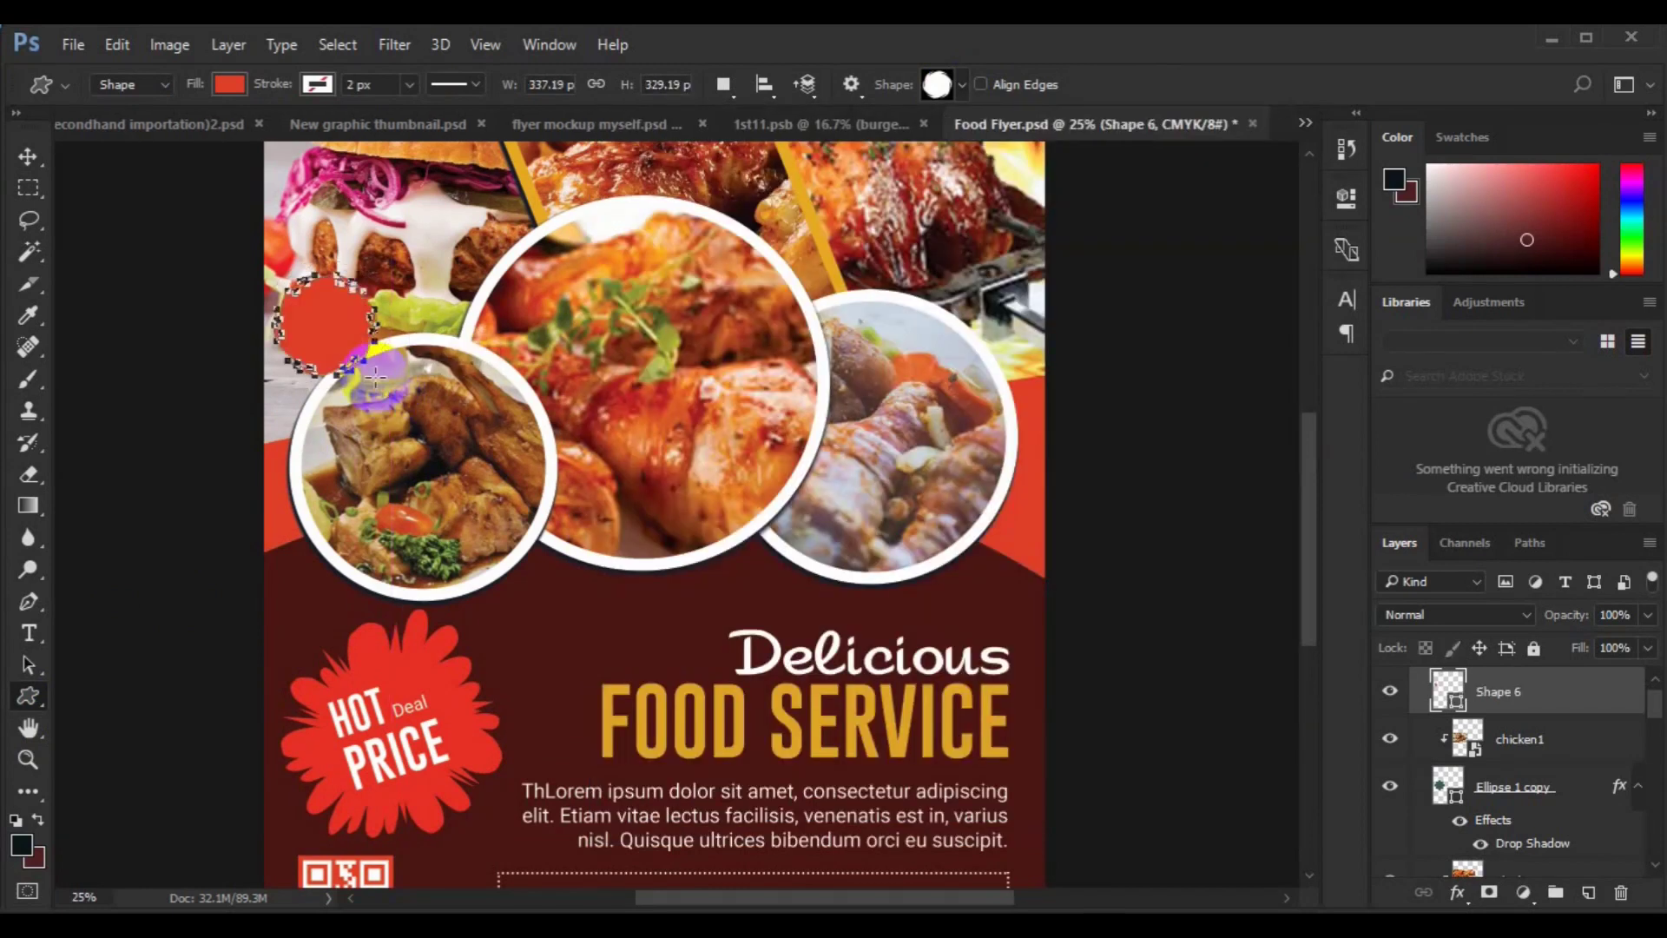
left_click(328, 87)
left_click(346, 227)
left_click(364, 87)
type("10")
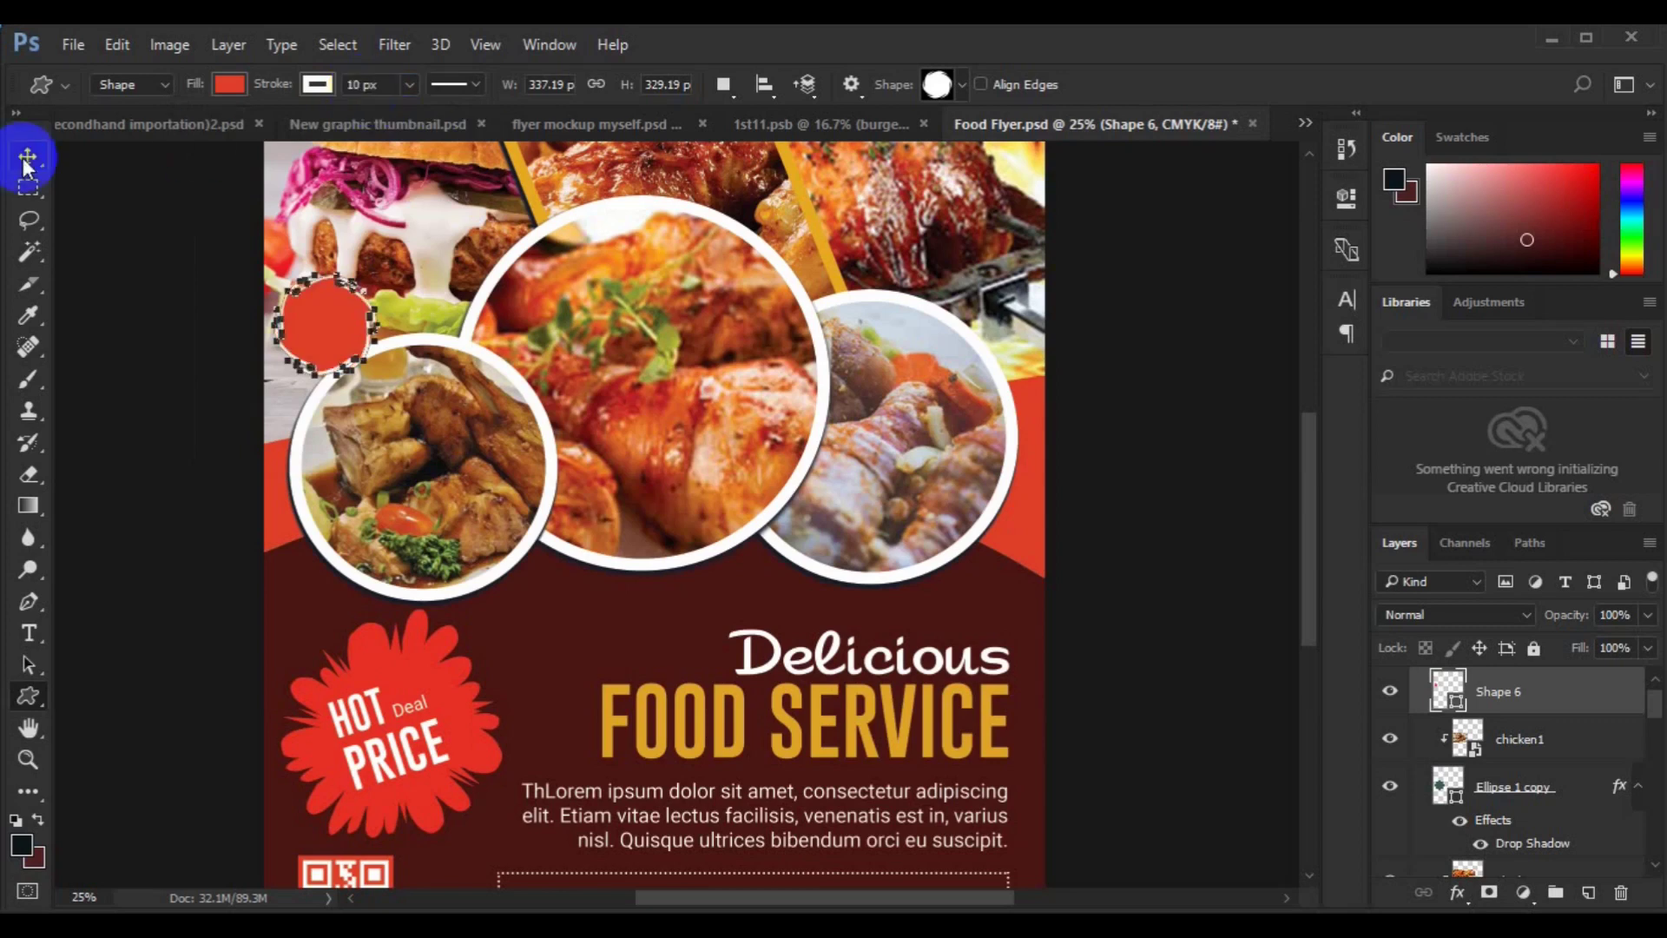
left_click(28, 158)
left_click_drag(319, 321, 366, 343)
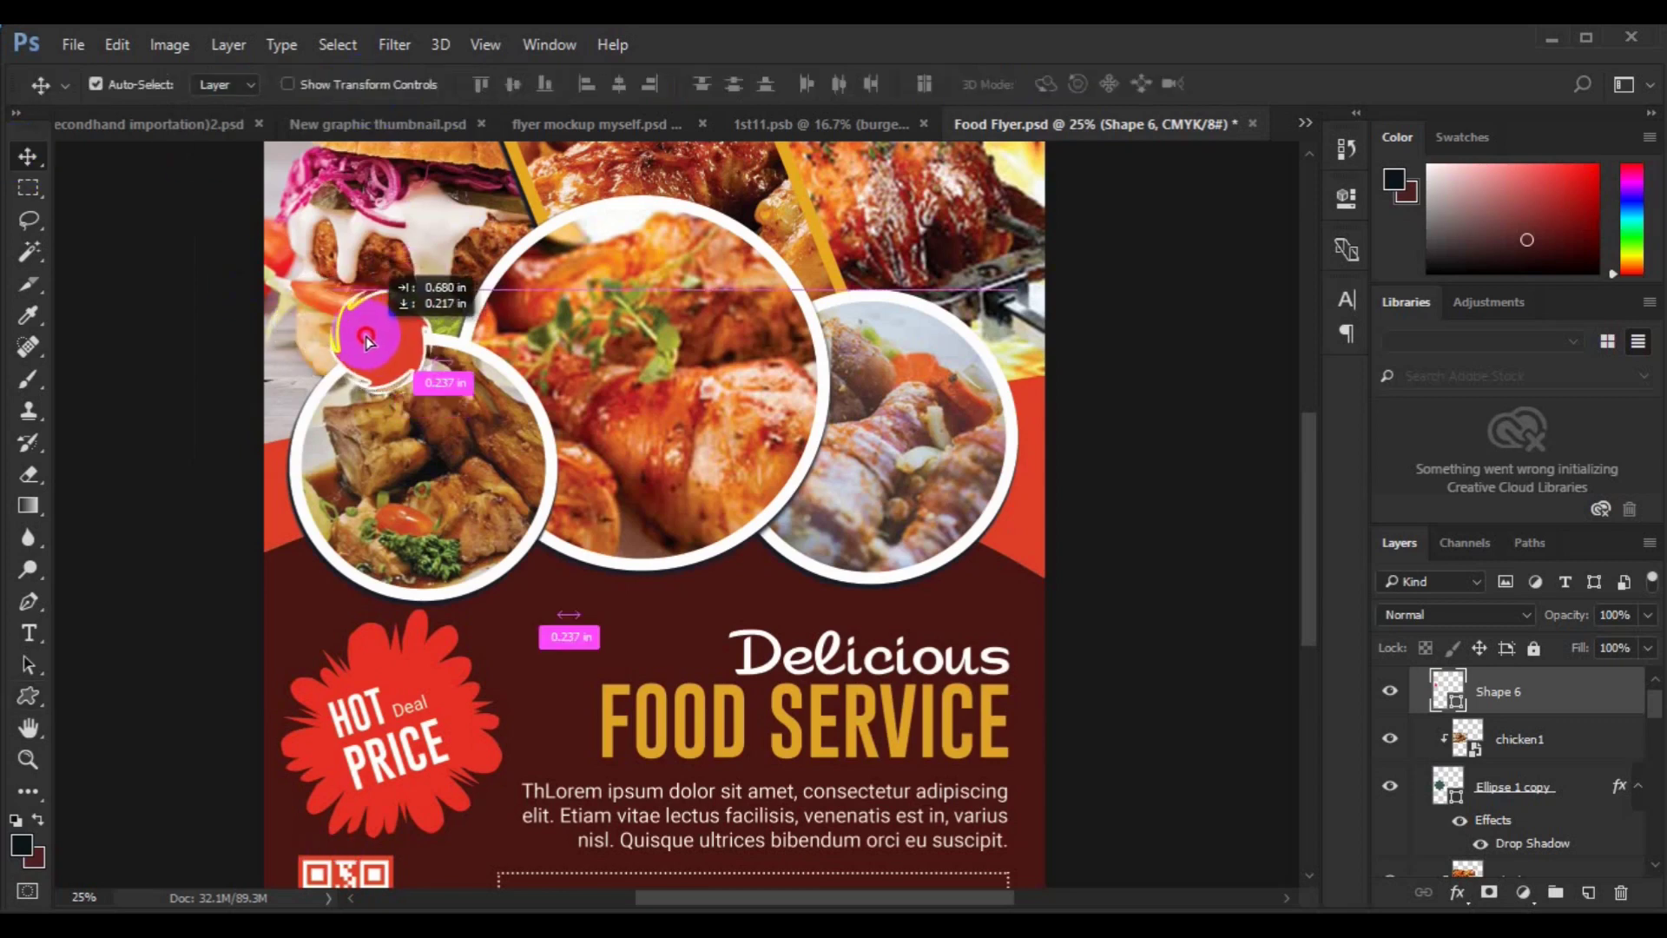
Type '$25' in the badge in Black weight and enlarge it.
key("t")
left_click(359, 338)
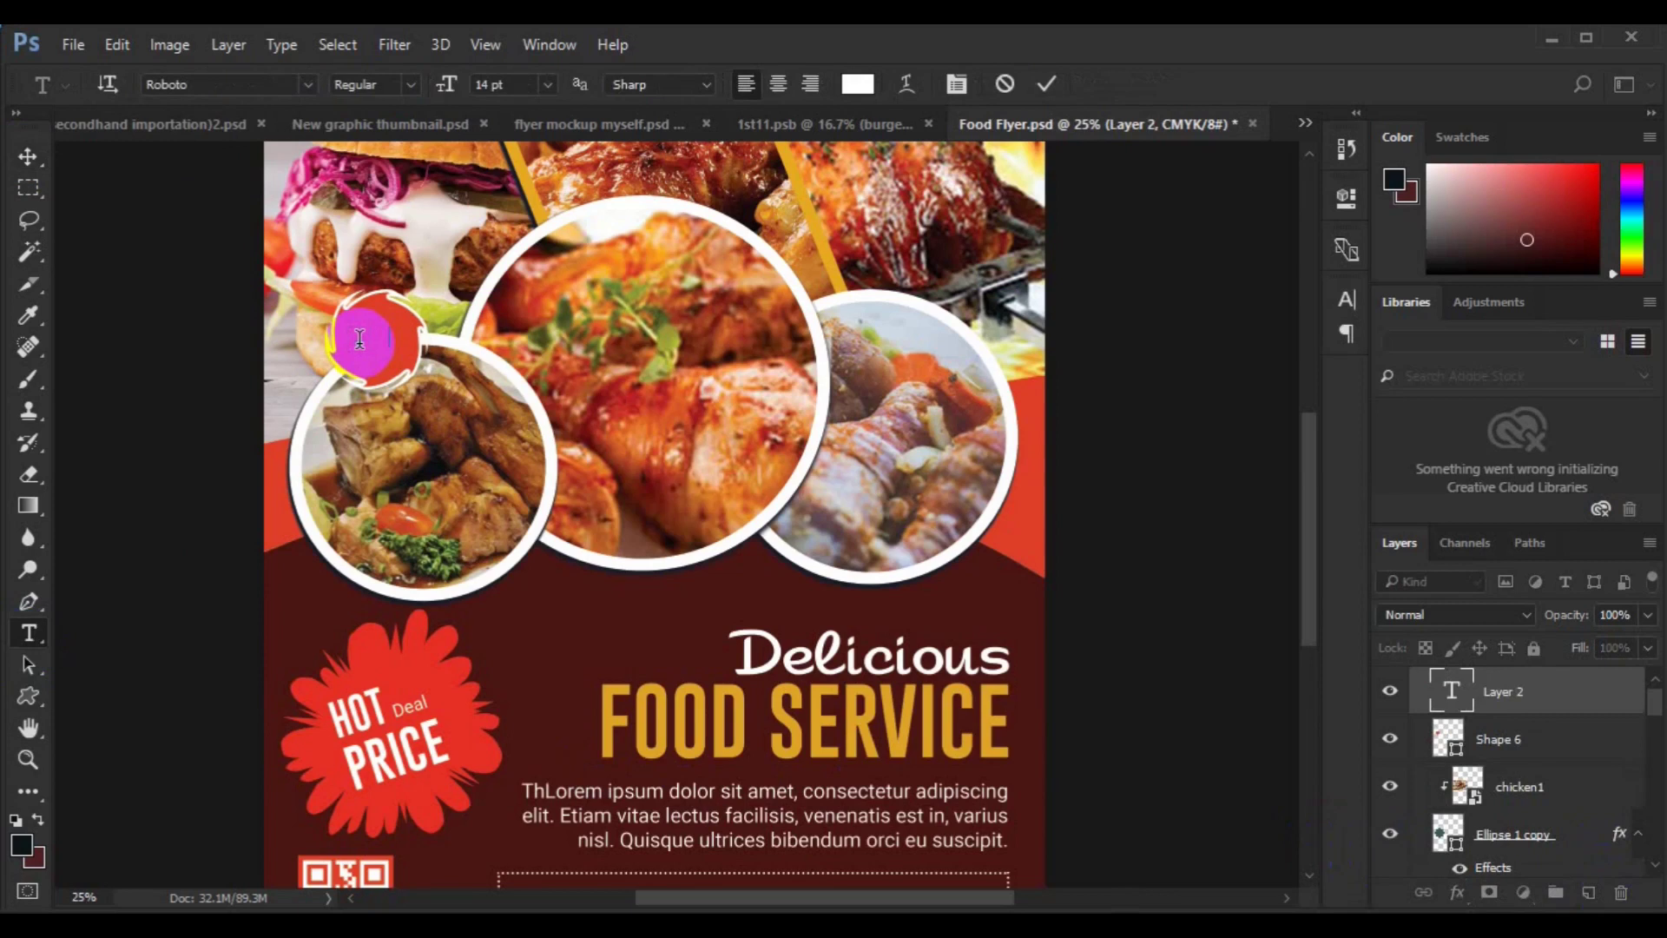
type("$25")
key("ctrl+a")
left_click(414, 85)
left_click(365, 297)
left_click(549, 86)
left_click(558, 387)
left_click(27, 156)
Centre $25 on its badge, group them, and duplicate the group.
left_click(1491, 736, "shift")
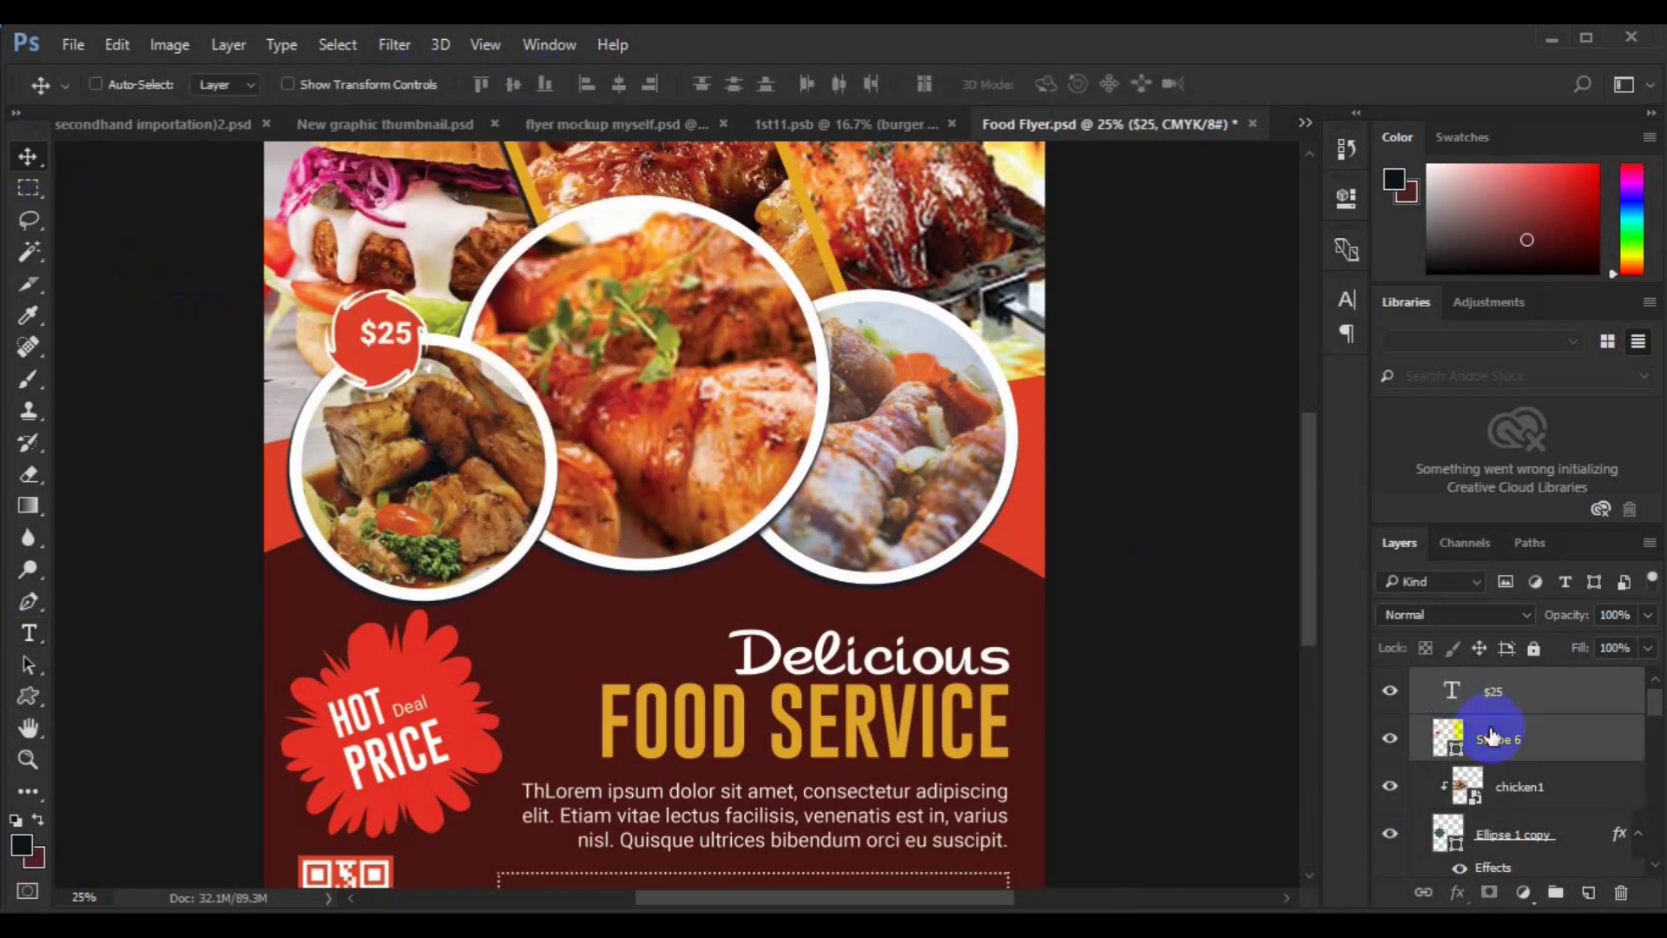
left_click(618, 84)
left_click(514, 84)
key("ctrl+g")
key("ctrl+j")
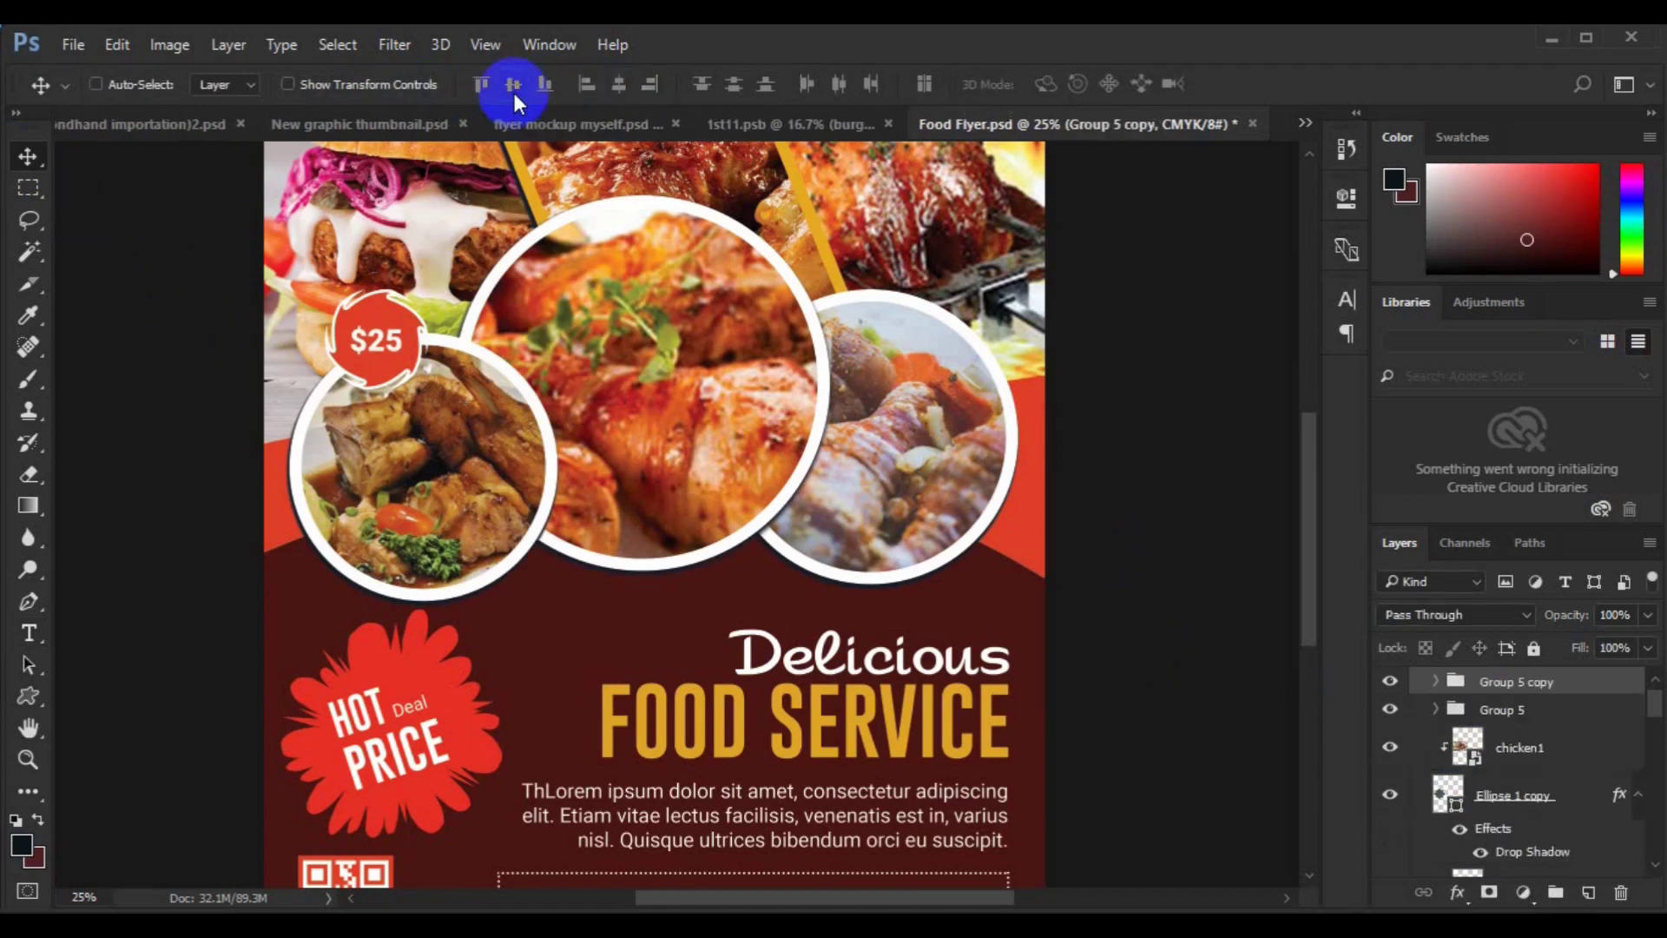
Place badge copies above the centre circle and at the right circle's bottom.
key("ctrl+t")
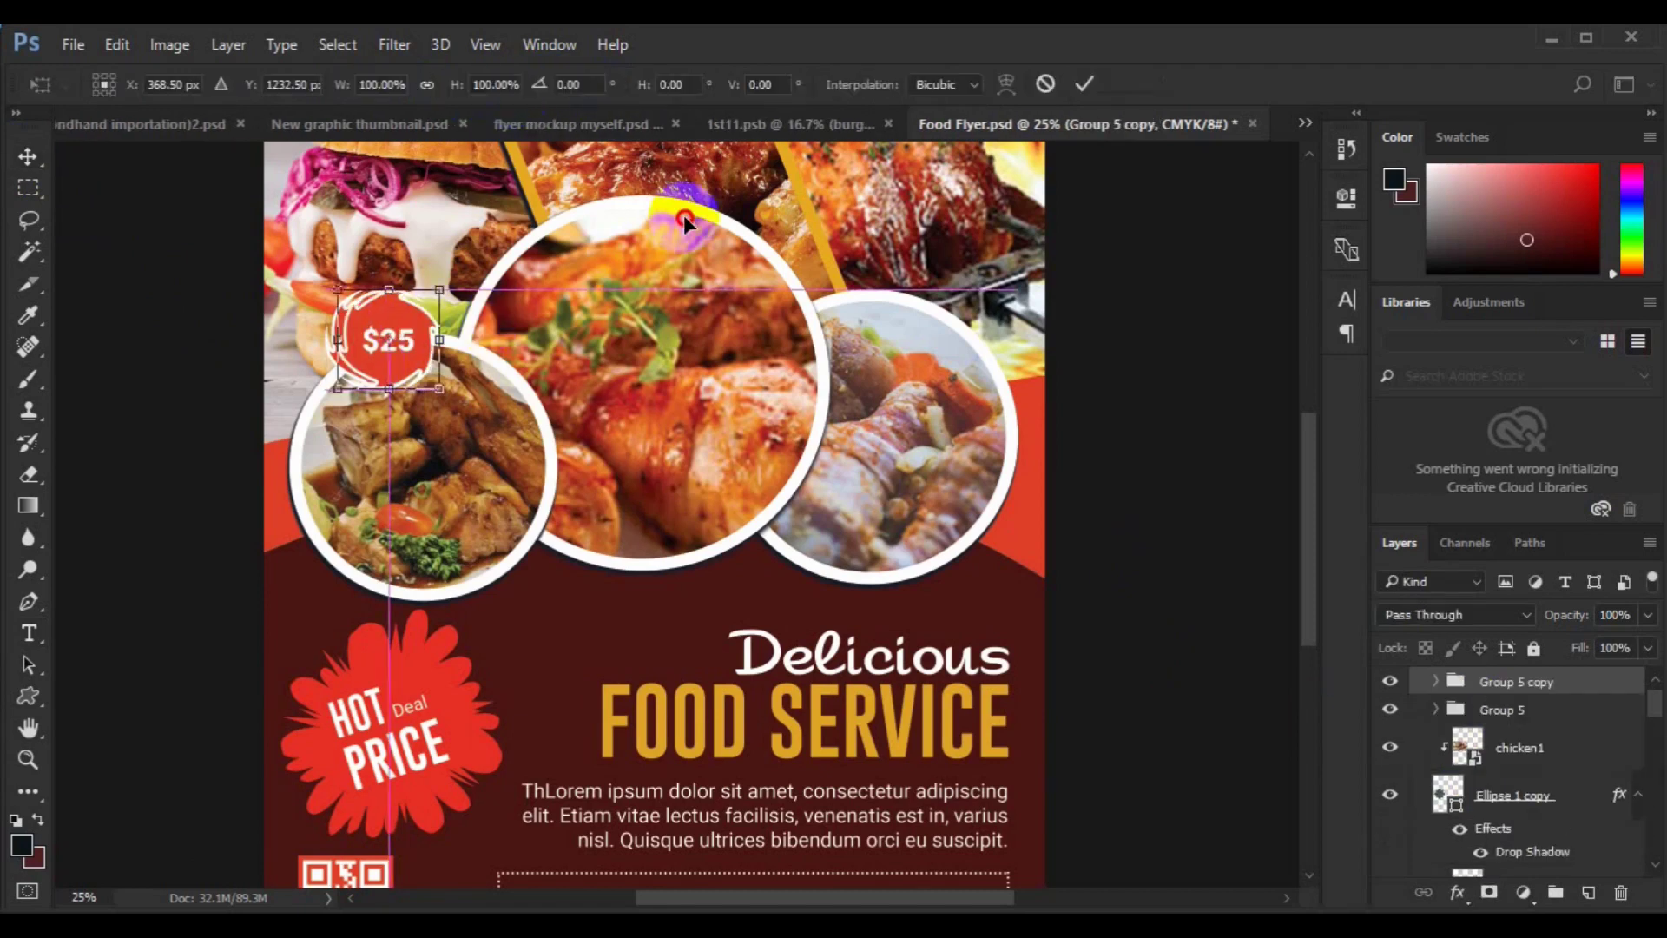
left_click_drag(413, 336, 695, 207)
key("Return")
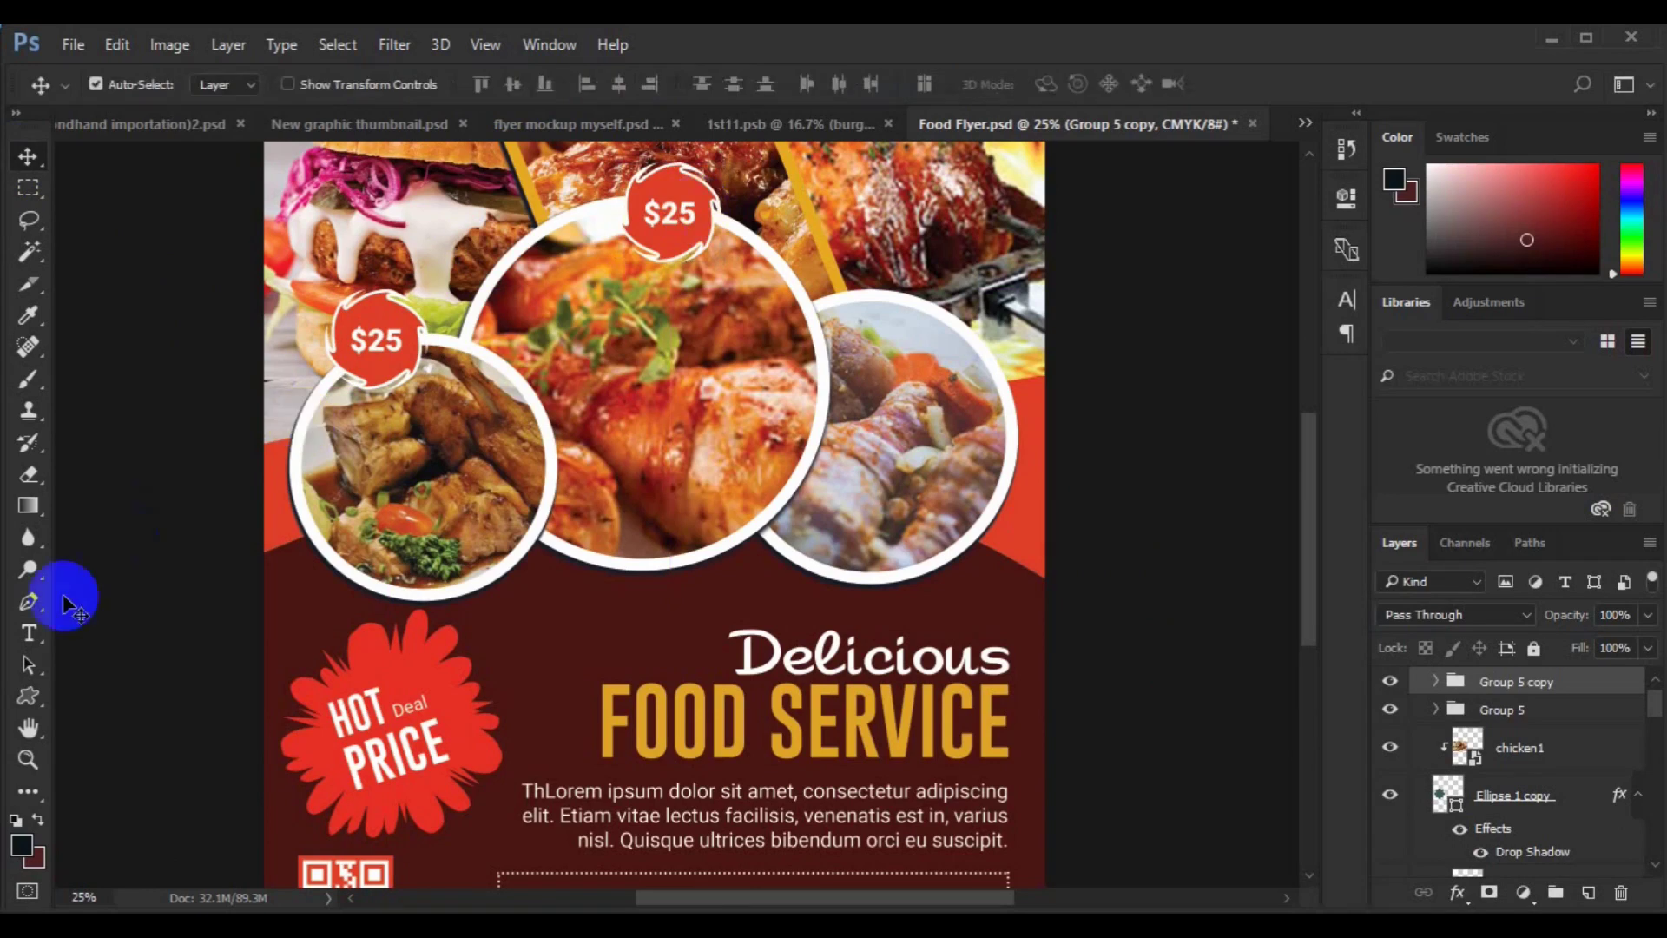
key("ctrl+j")
key("ctrl+t")
mouse_move(788, 316)
left_mouse_down()
mouse_move(948, 549)
mouse_move(925, 582)
left_mouse_up()
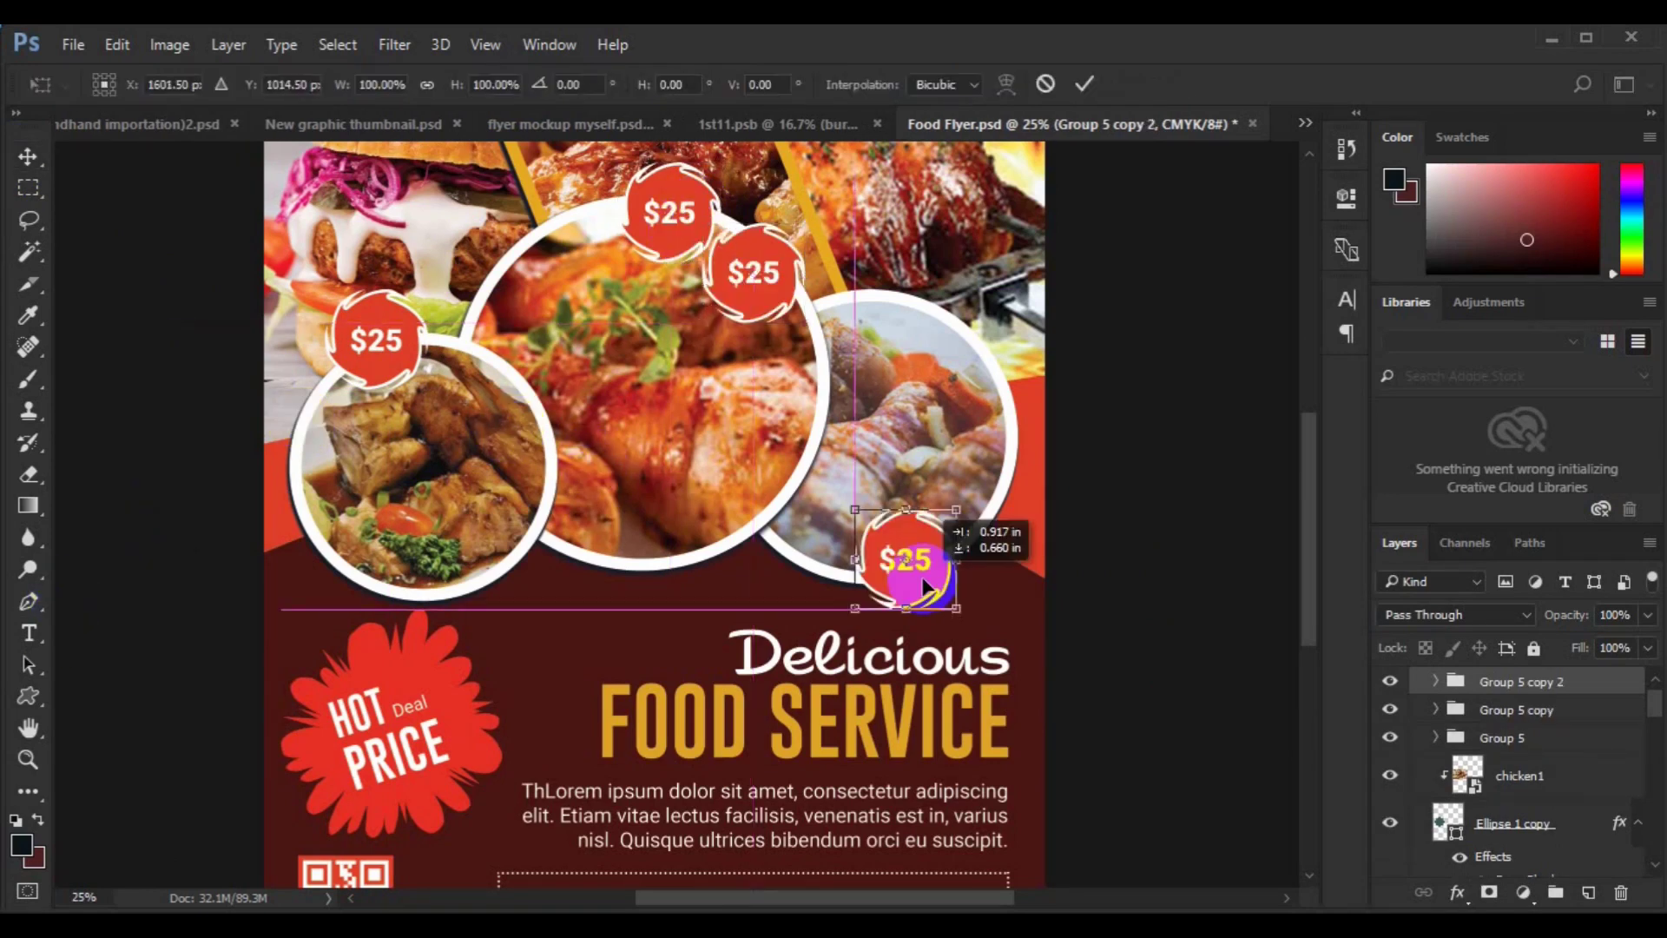
key("Return")
Change the right badge's price to $12 and recentre it on its badge.
key("t")
left_click(901, 566)
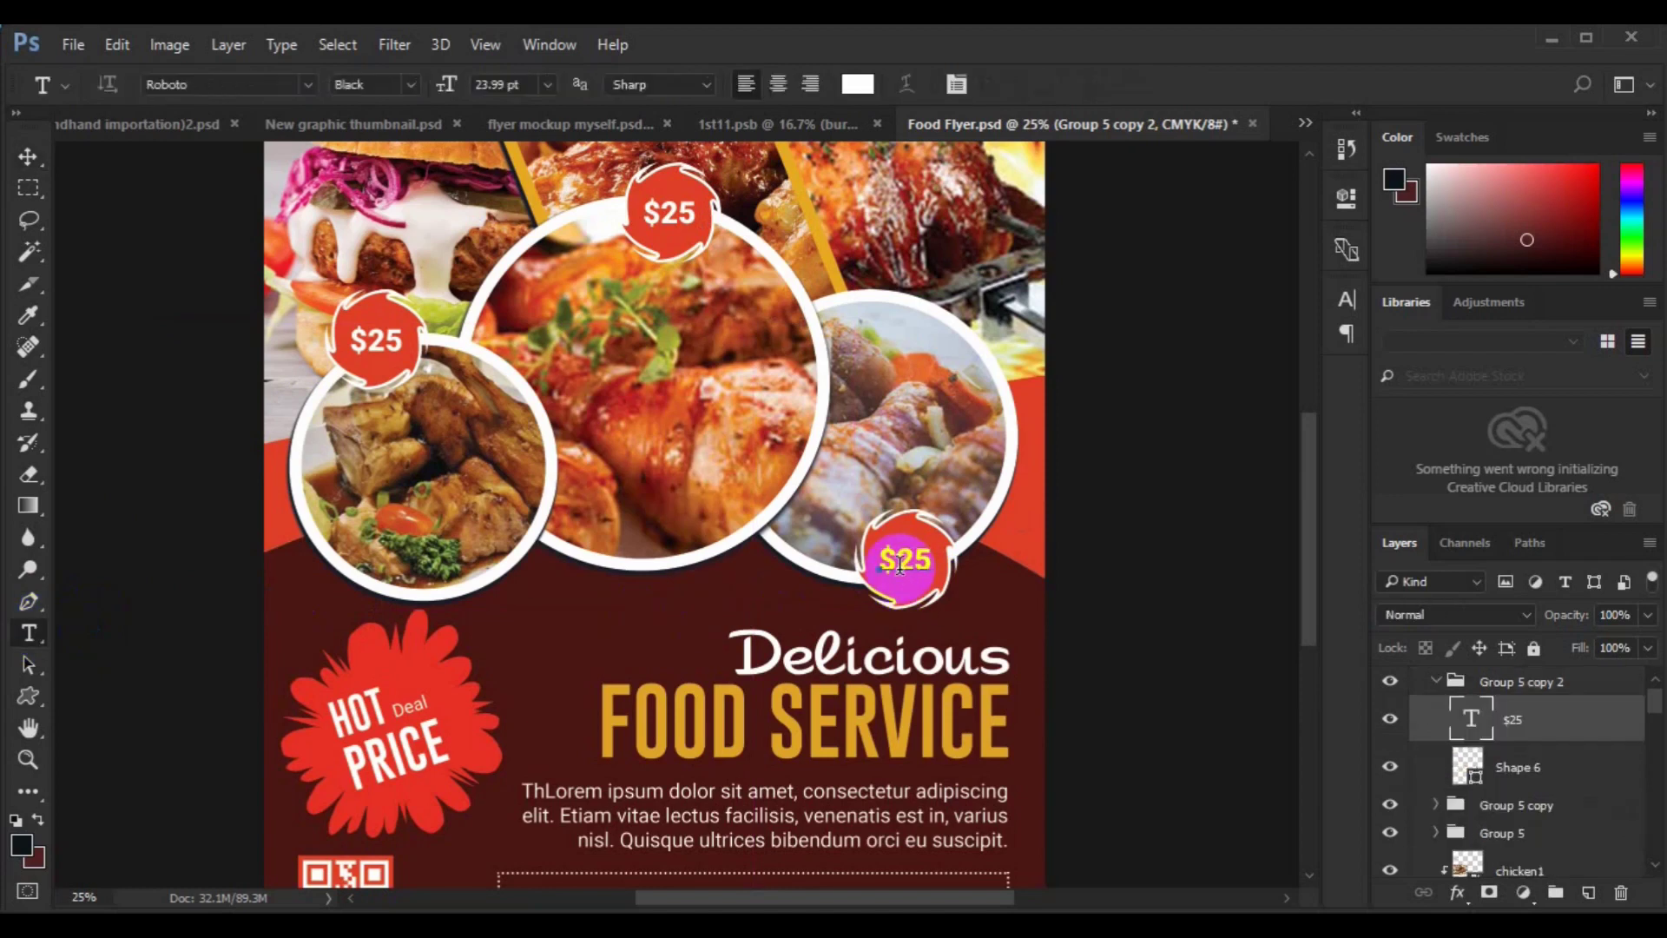
left_click(30, 156)
left_click(1526, 765, "shift")
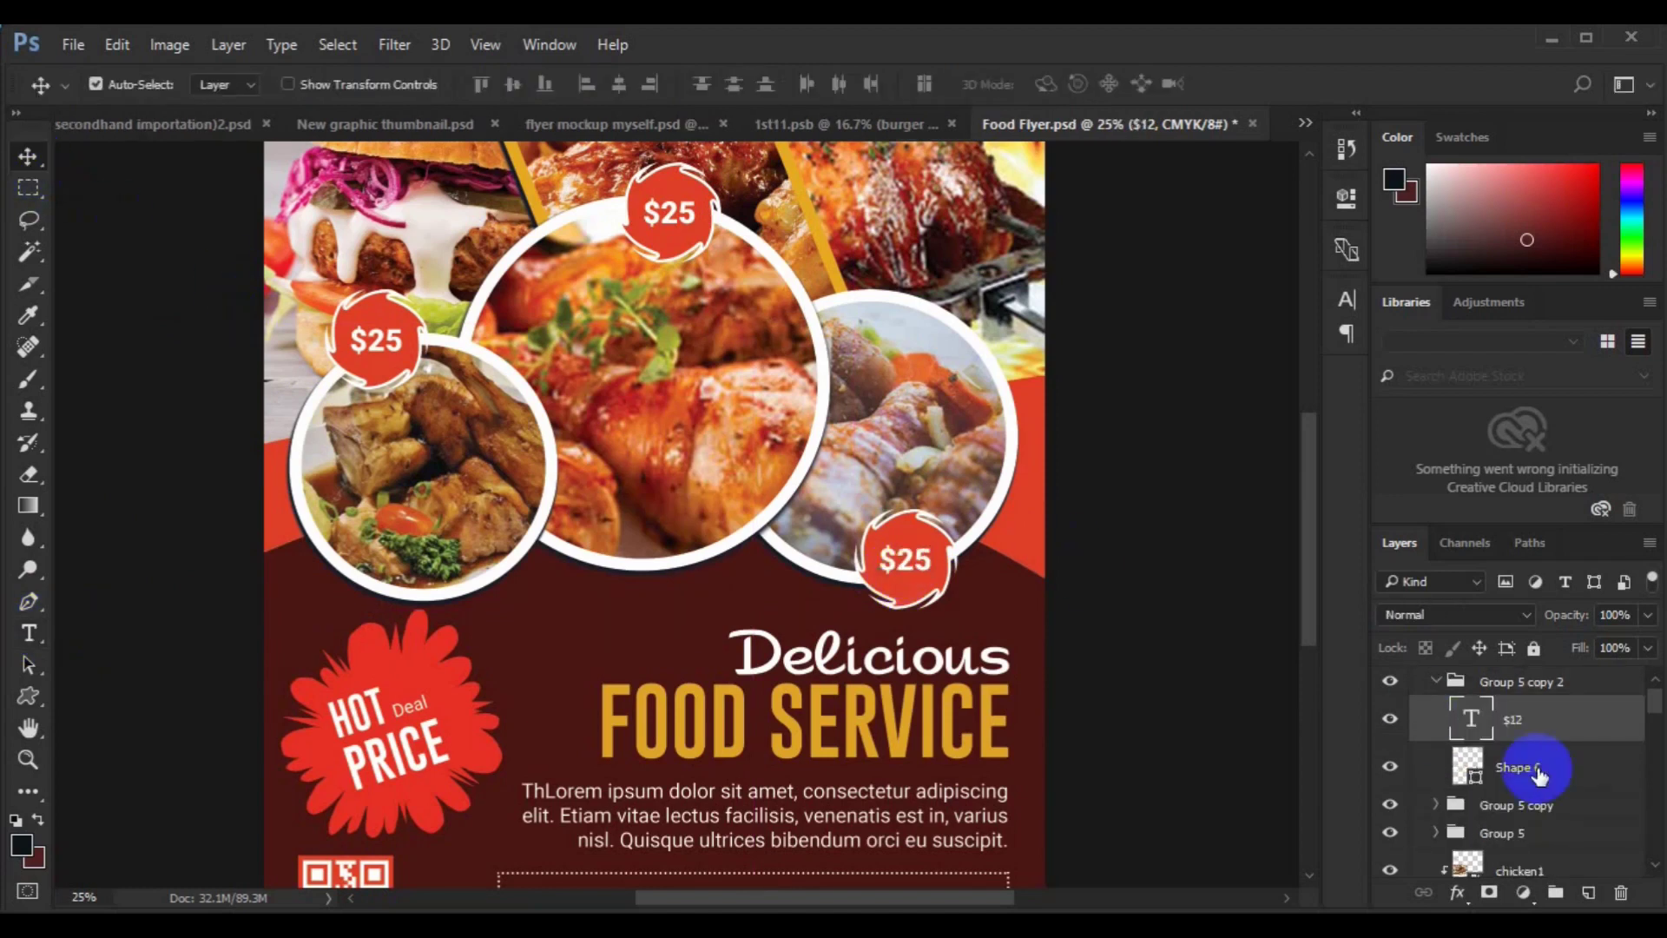
left_click(842, 425)
left_click(511, 87)
Change the top badge's price to $50, deleting the leftover $25 text layer.
double_click(670, 217)
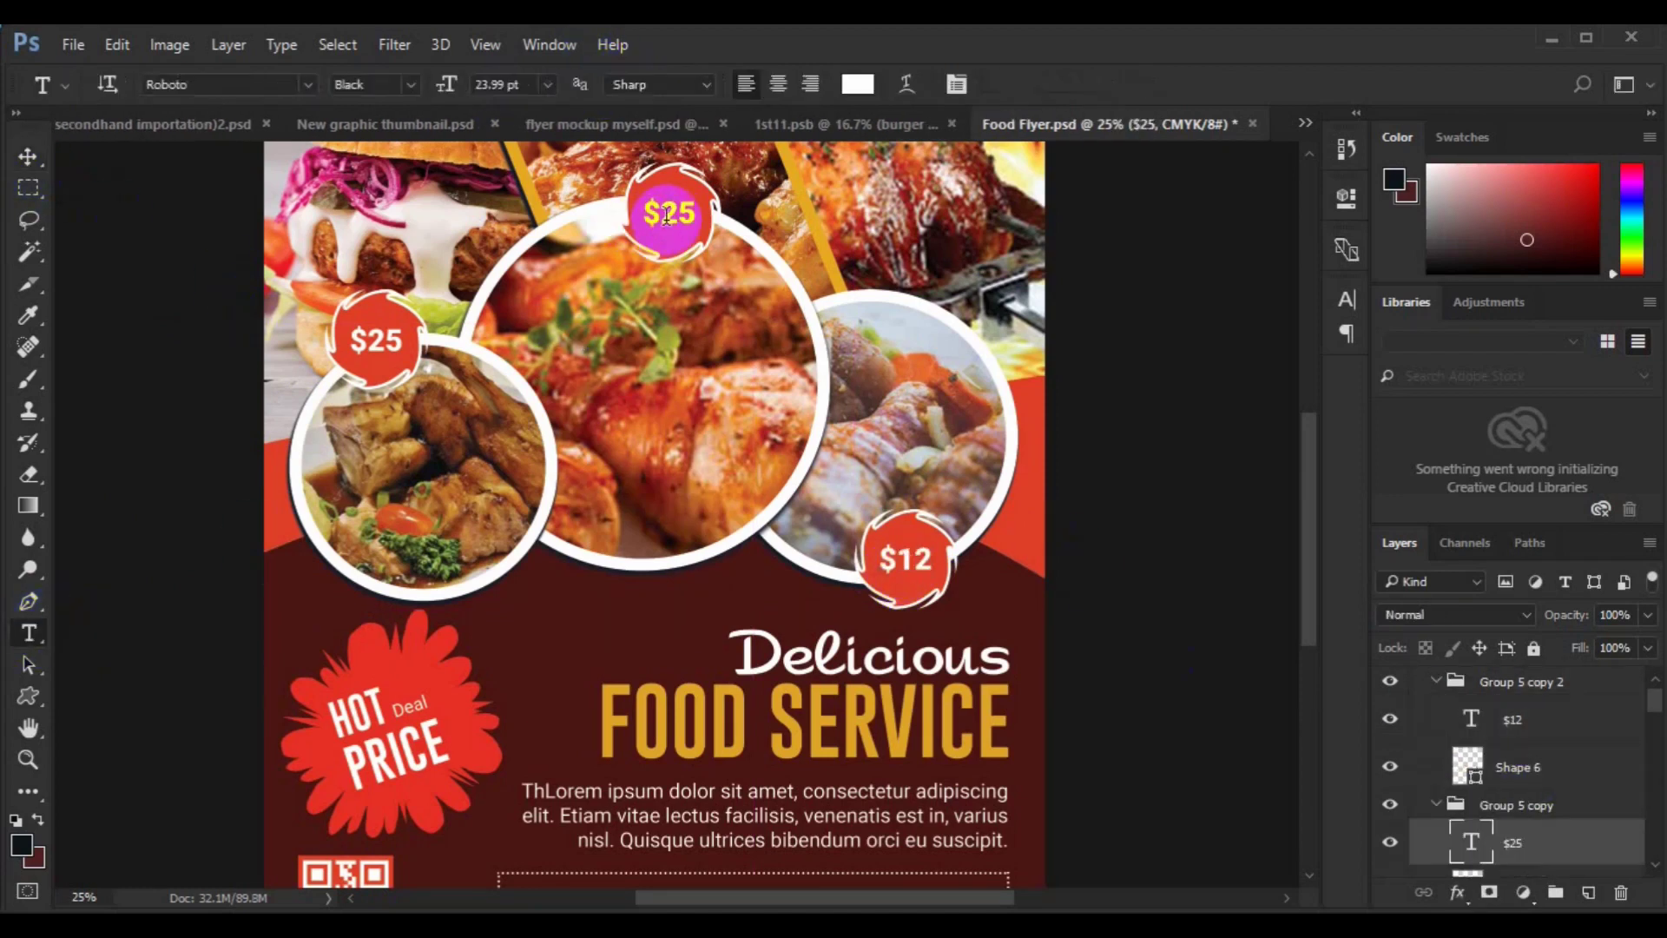
type("50")
left_click(30, 156)
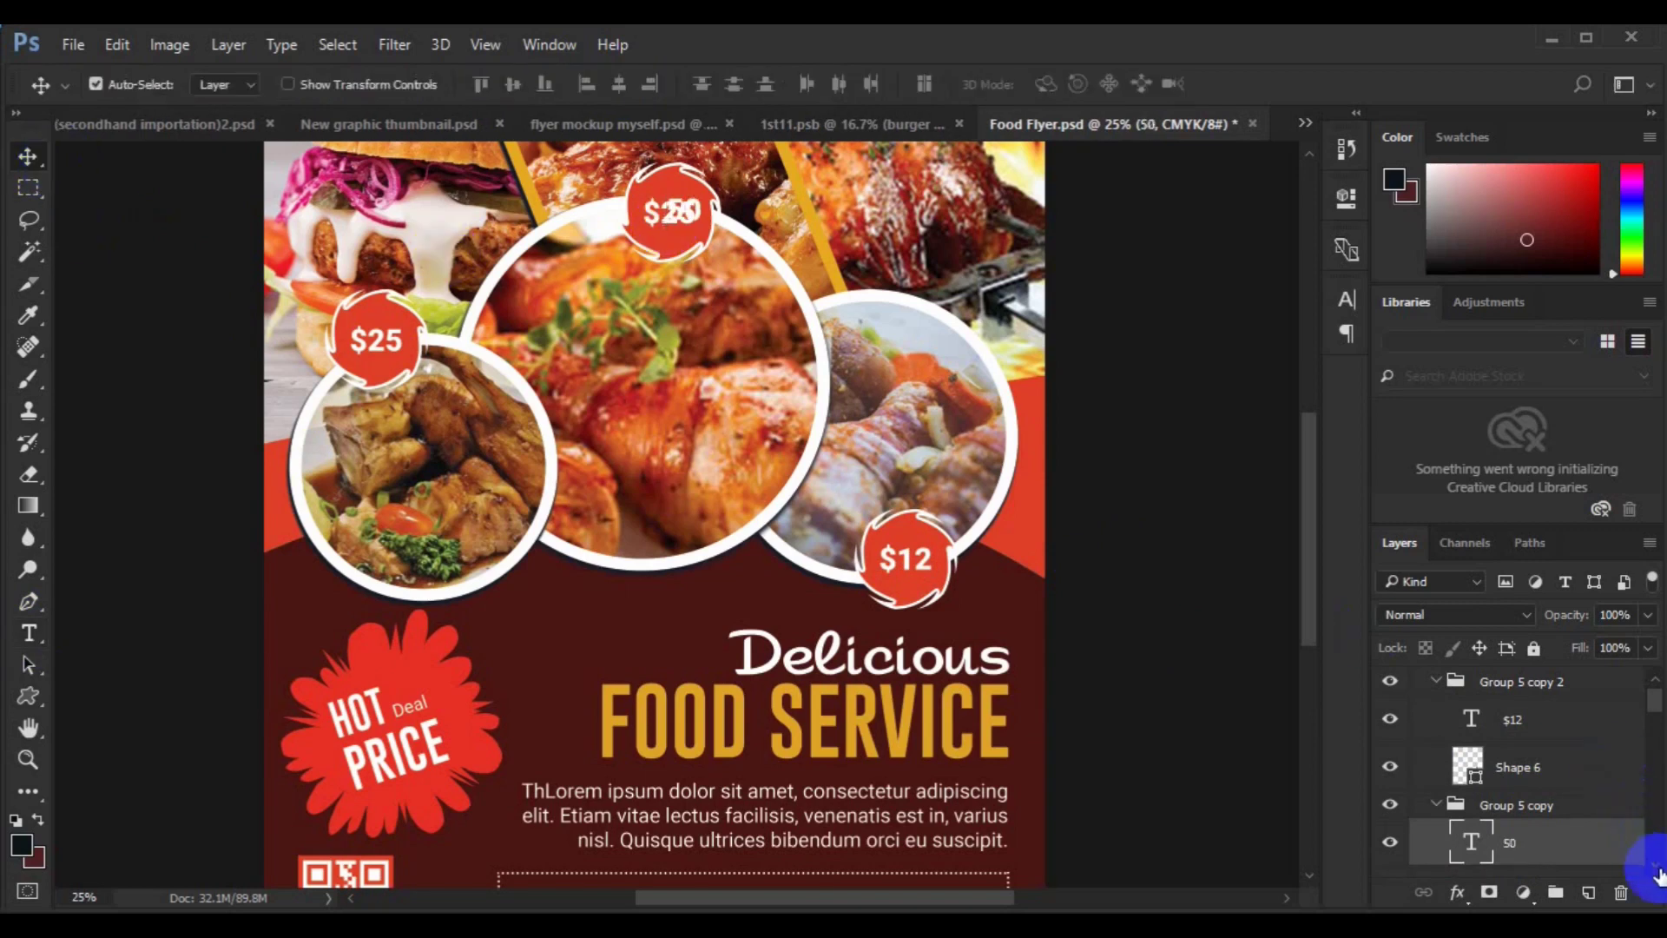
left_click(1655, 866)
left_click(1523, 832)
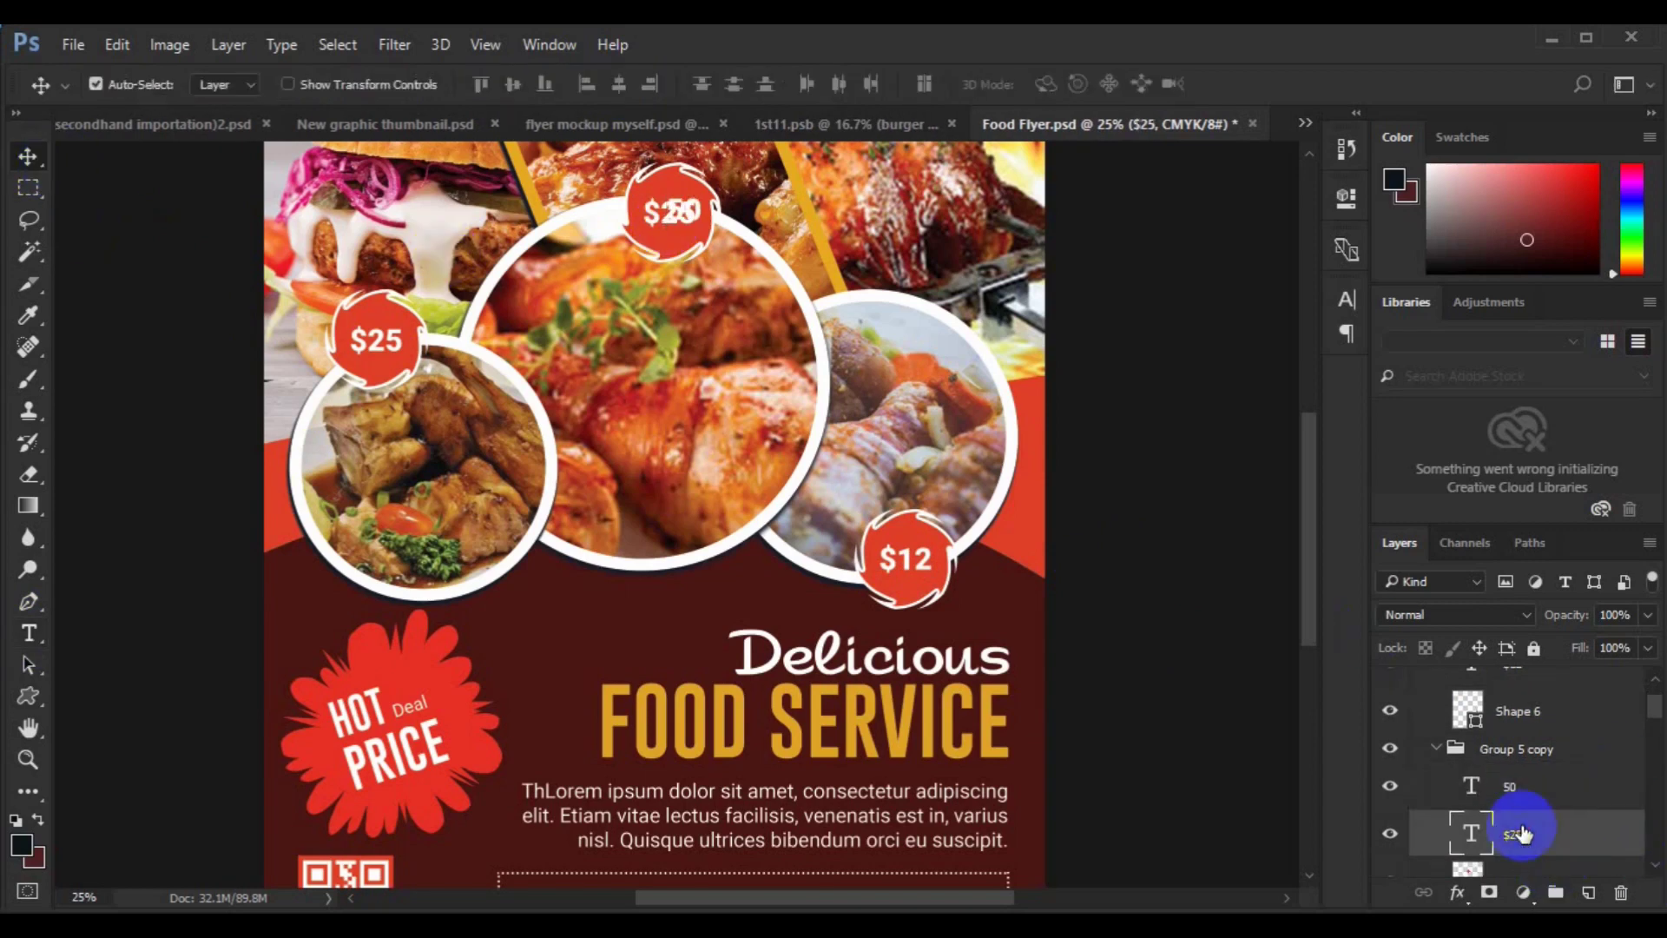
key("Delete")
left_click(680, 217)
left_click(22, 173)
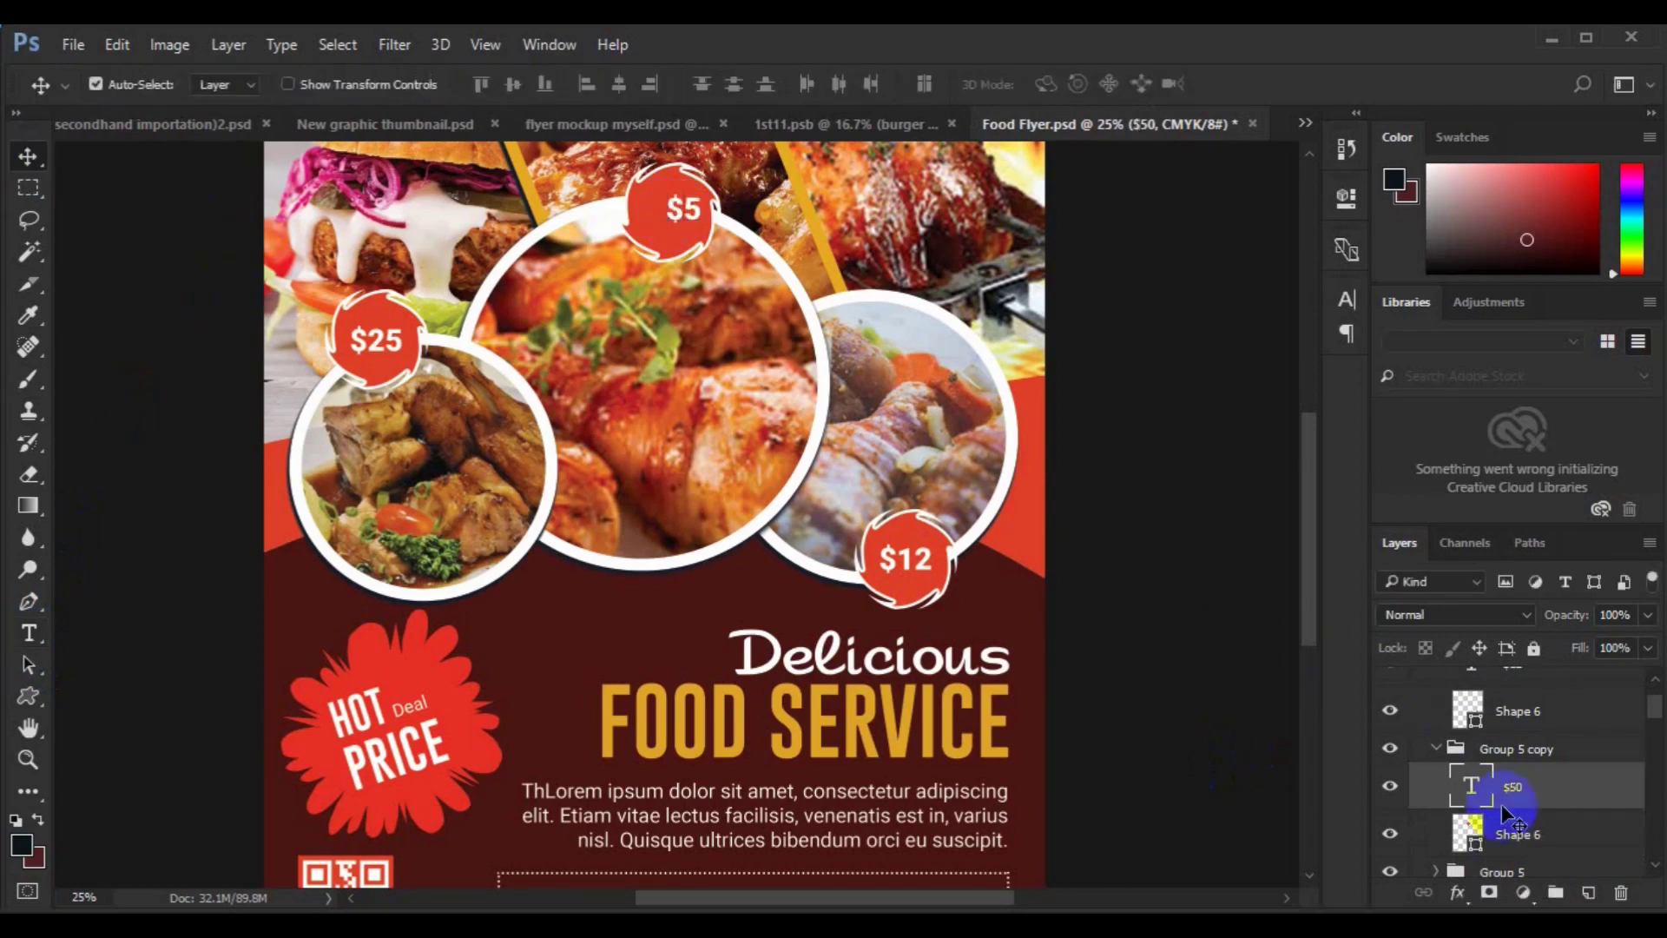
Collapse the price badge groups and pan down to the flyer's lower part.
left_click(1434, 753)
scroll(1571, 695, "up", 1)
scroll(1644, 677, "up", 1)
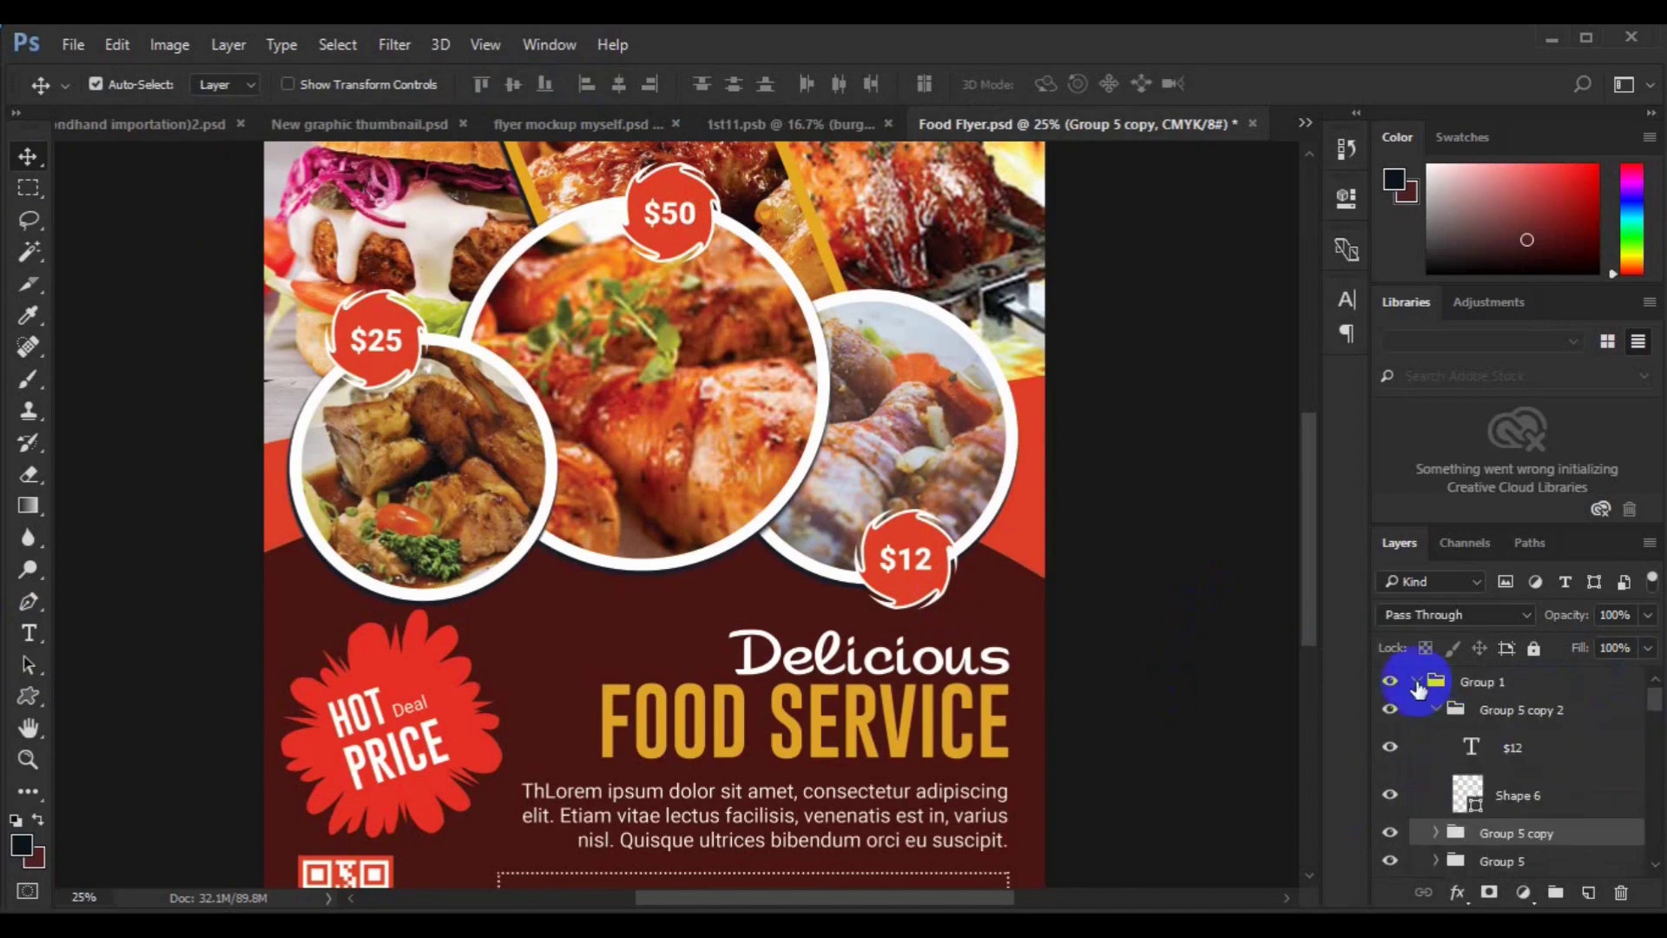
left_click(1418, 686)
key("h")
left_click_drag(793, 652, 783, 544)
scroll(783, 544, "down", 3)
left_click(29, 632)
Paste the line 'CALL US: 00 - 234 - 456 - 08' into the dashed contact box.
key("v")
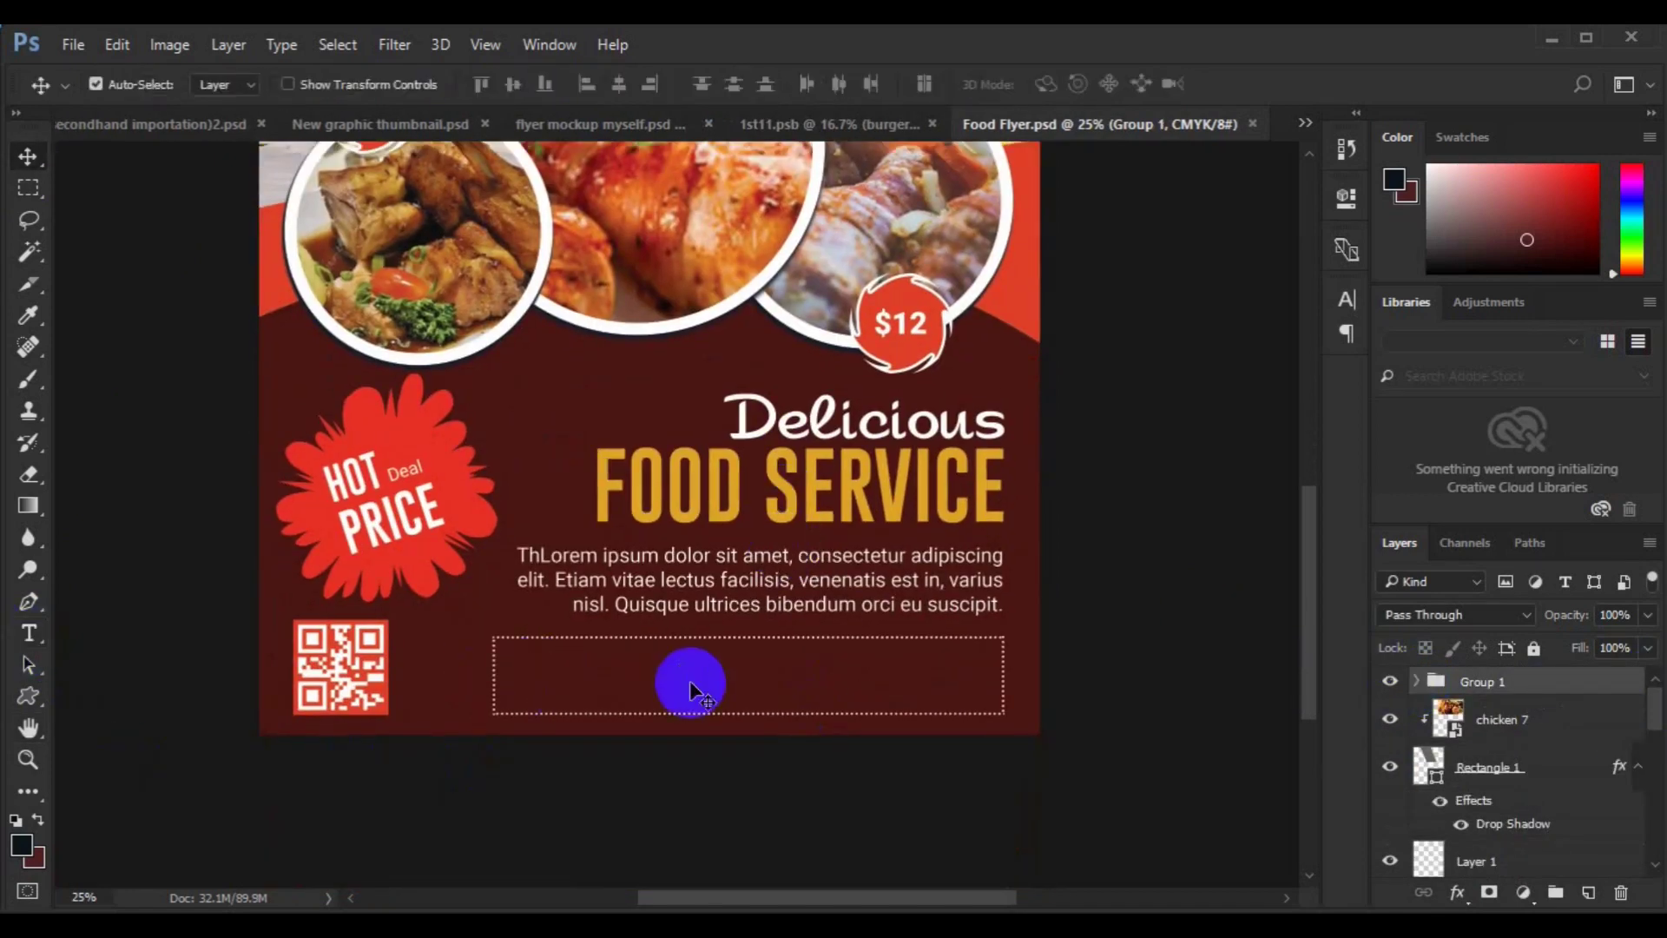
left_click(503, 719)
left_click(975, 644)
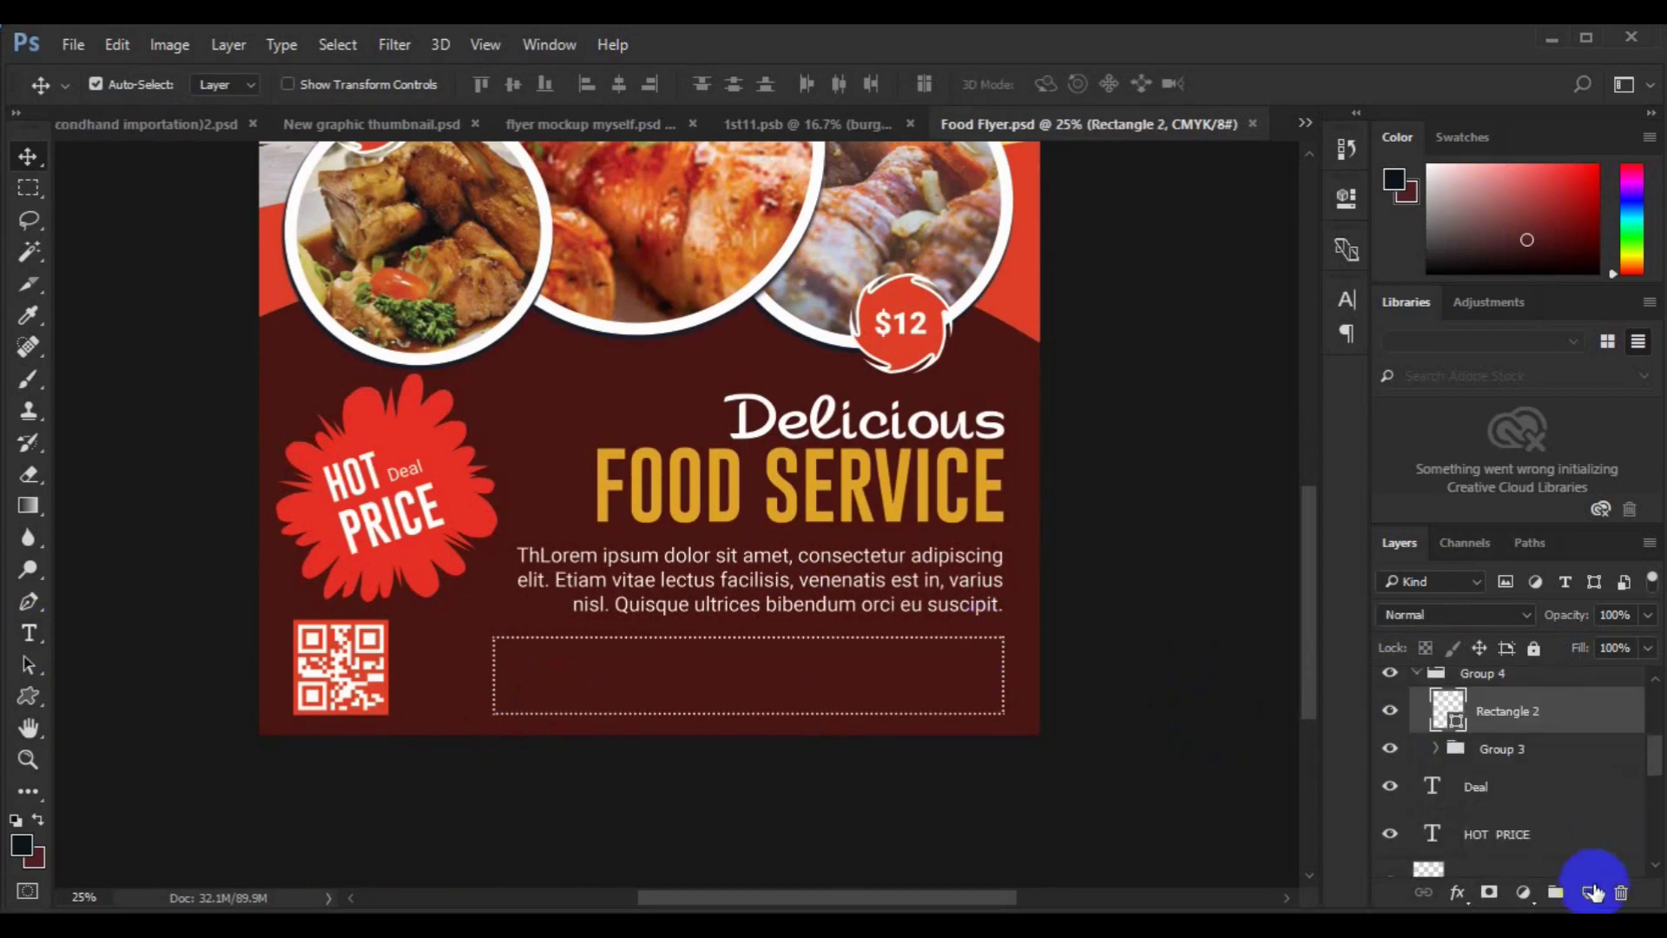
left_click(1594, 892)
key("t")
left_click(553, 667)
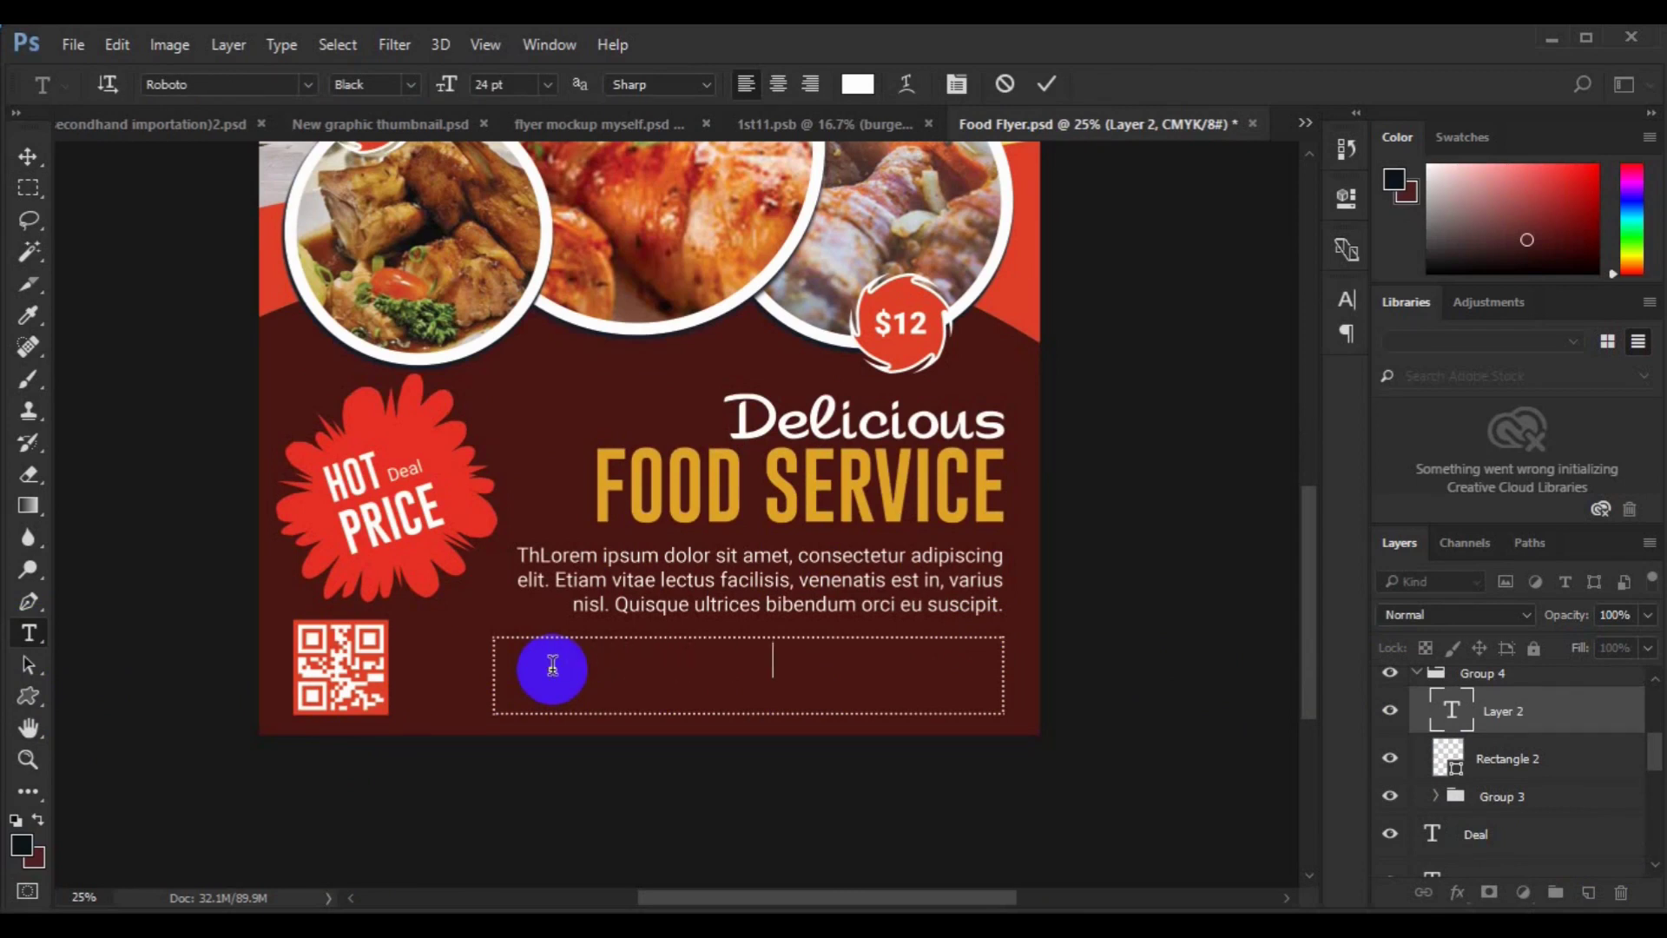
key("ctrl+v")
Set the phone line to Medium weight with 'CALL US:' coloured red.
left_click_drag(674, 660, 962, 659)
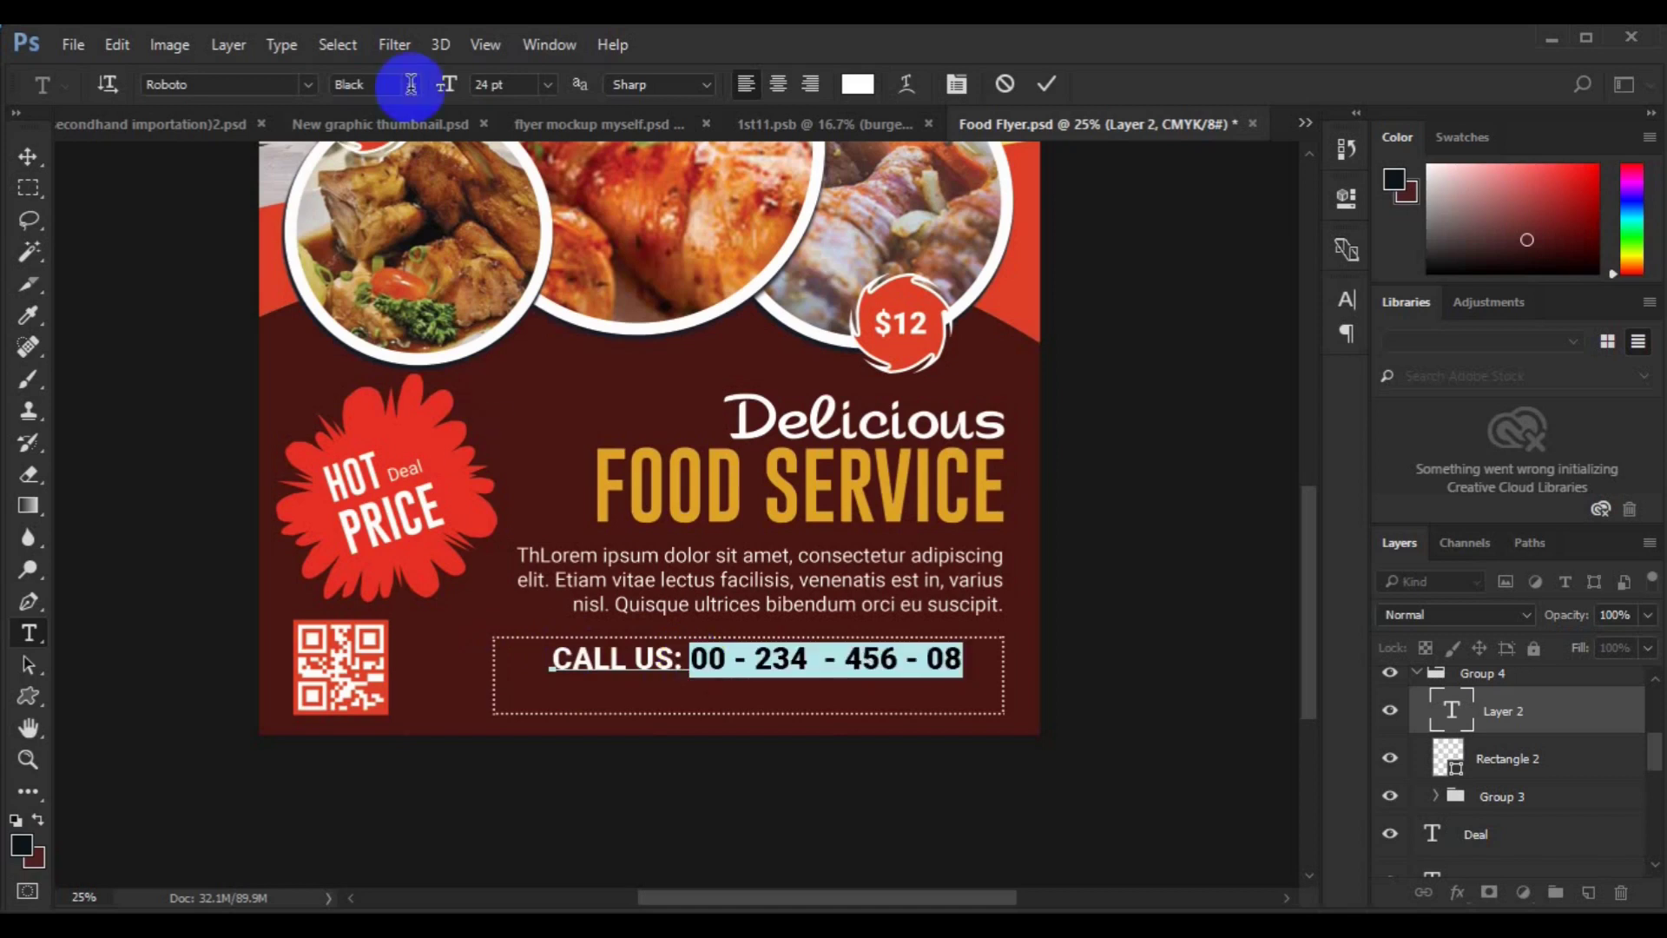
left_click(411, 86)
left_click(383, 205)
left_click(555, 657)
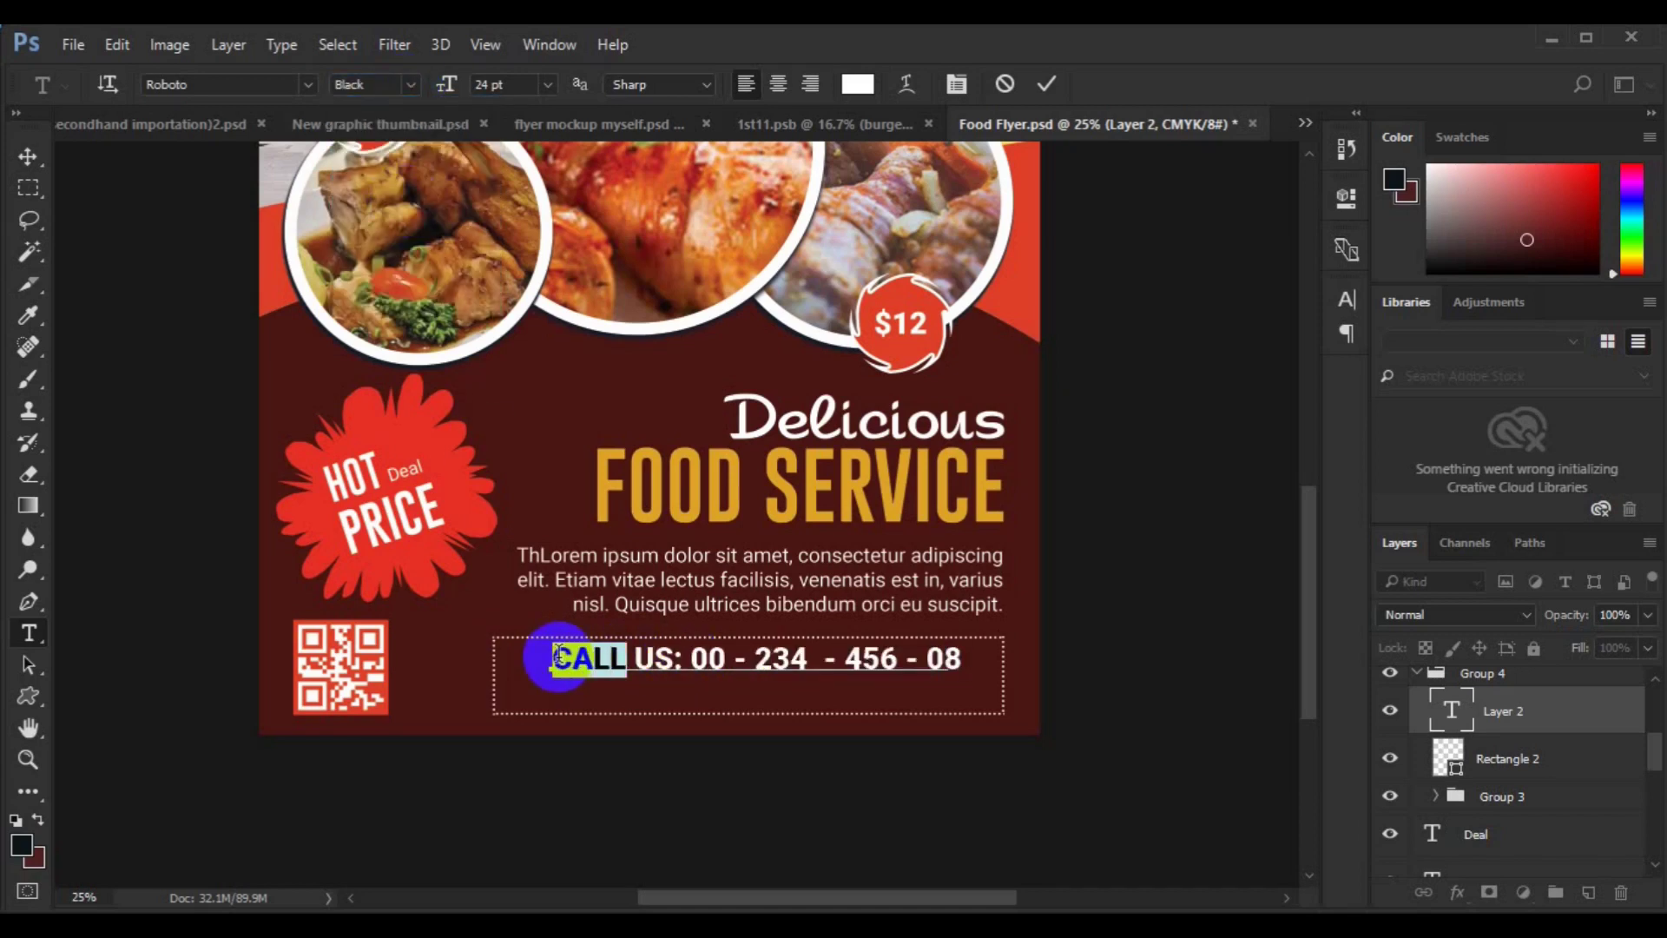
left_click_drag(555, 658, 682, 660)
left_click(857, 85)
left_click(1489, 242)
left_click(31, 158)
left_click(1506, 762, "ctrl")
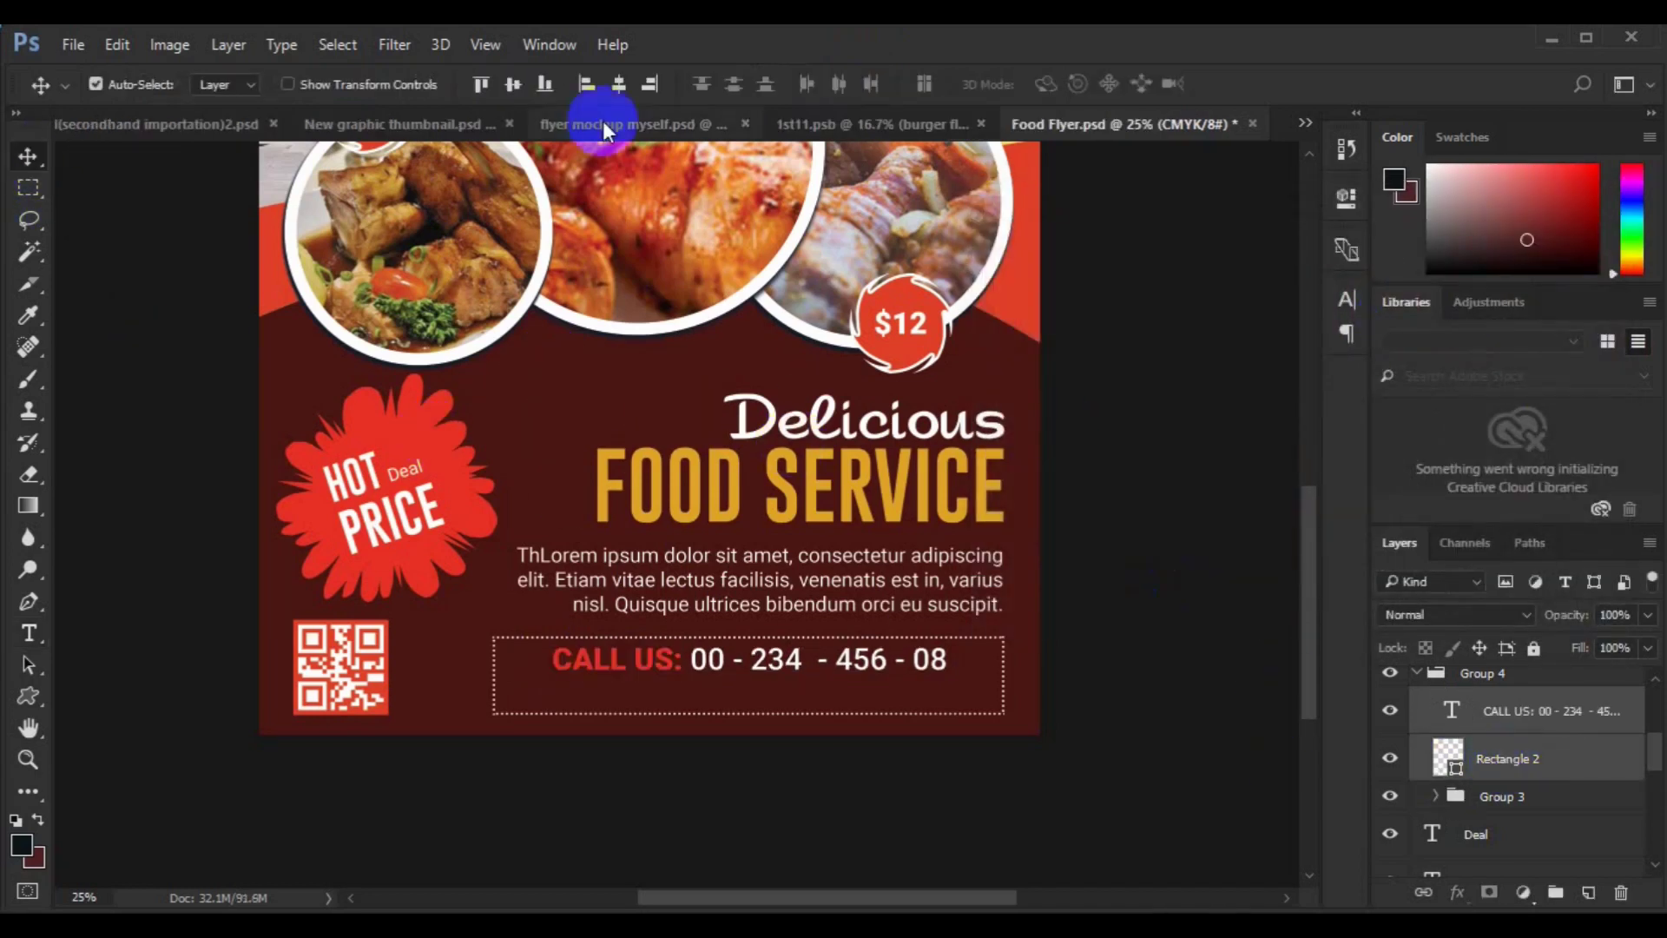
left_click(1589, 892)
left_click(28, 633)
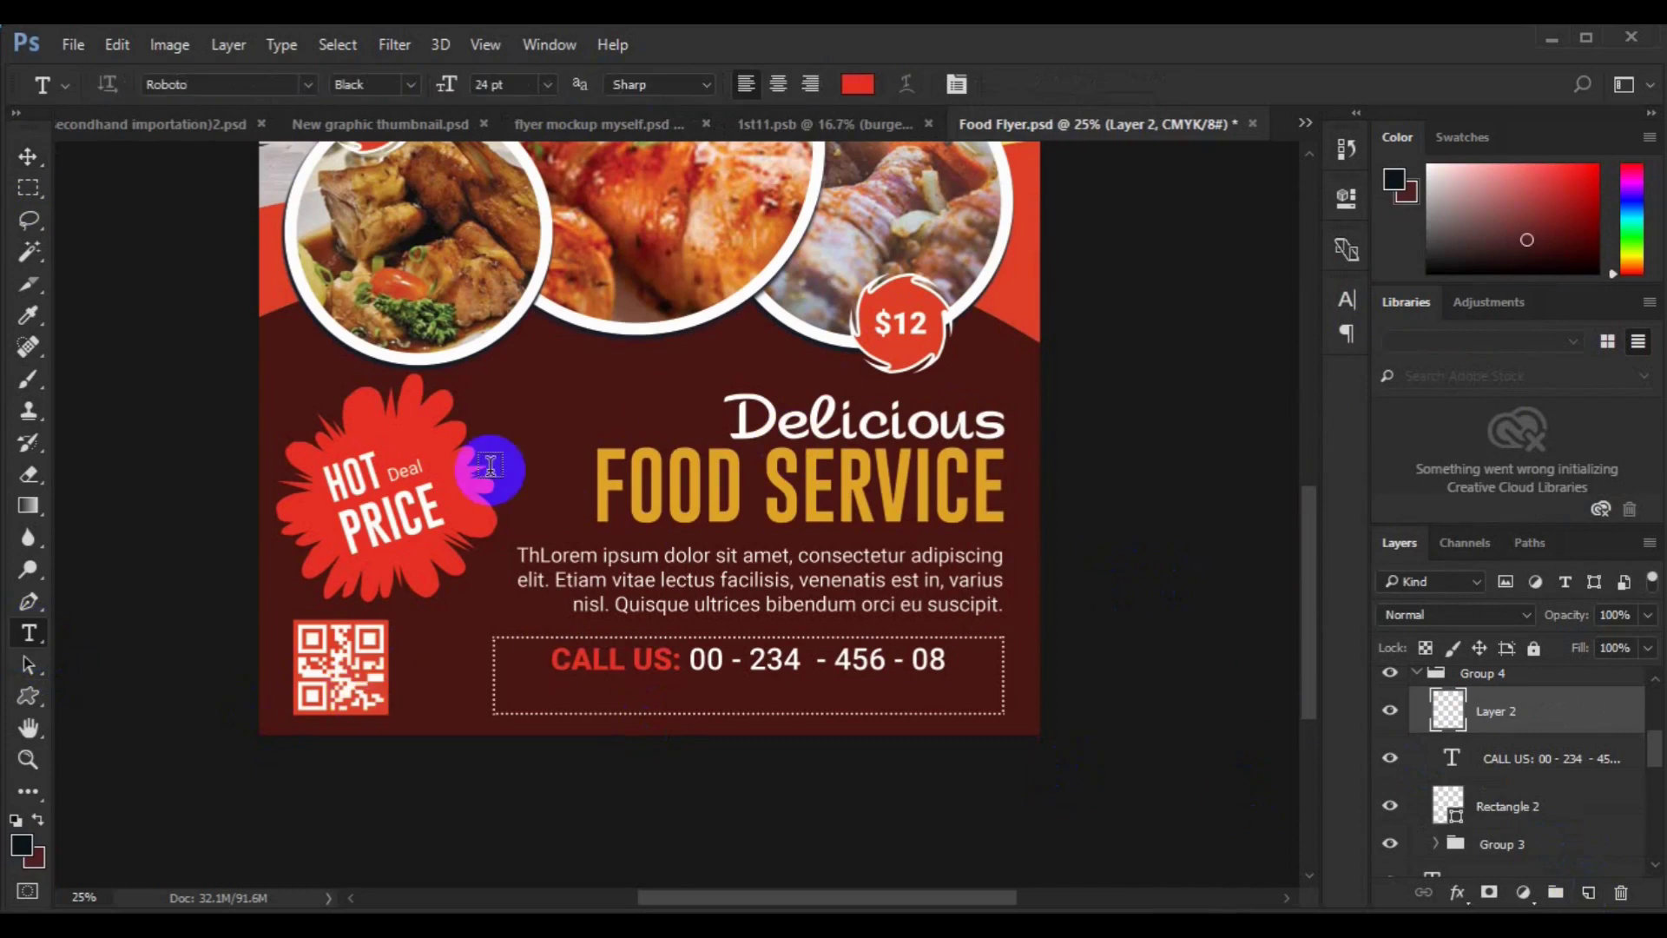
Add a white Medium-weight website and email line below the phone number.
left_click(411, 85)
left_click(397, 217)
left_click(858, 85)
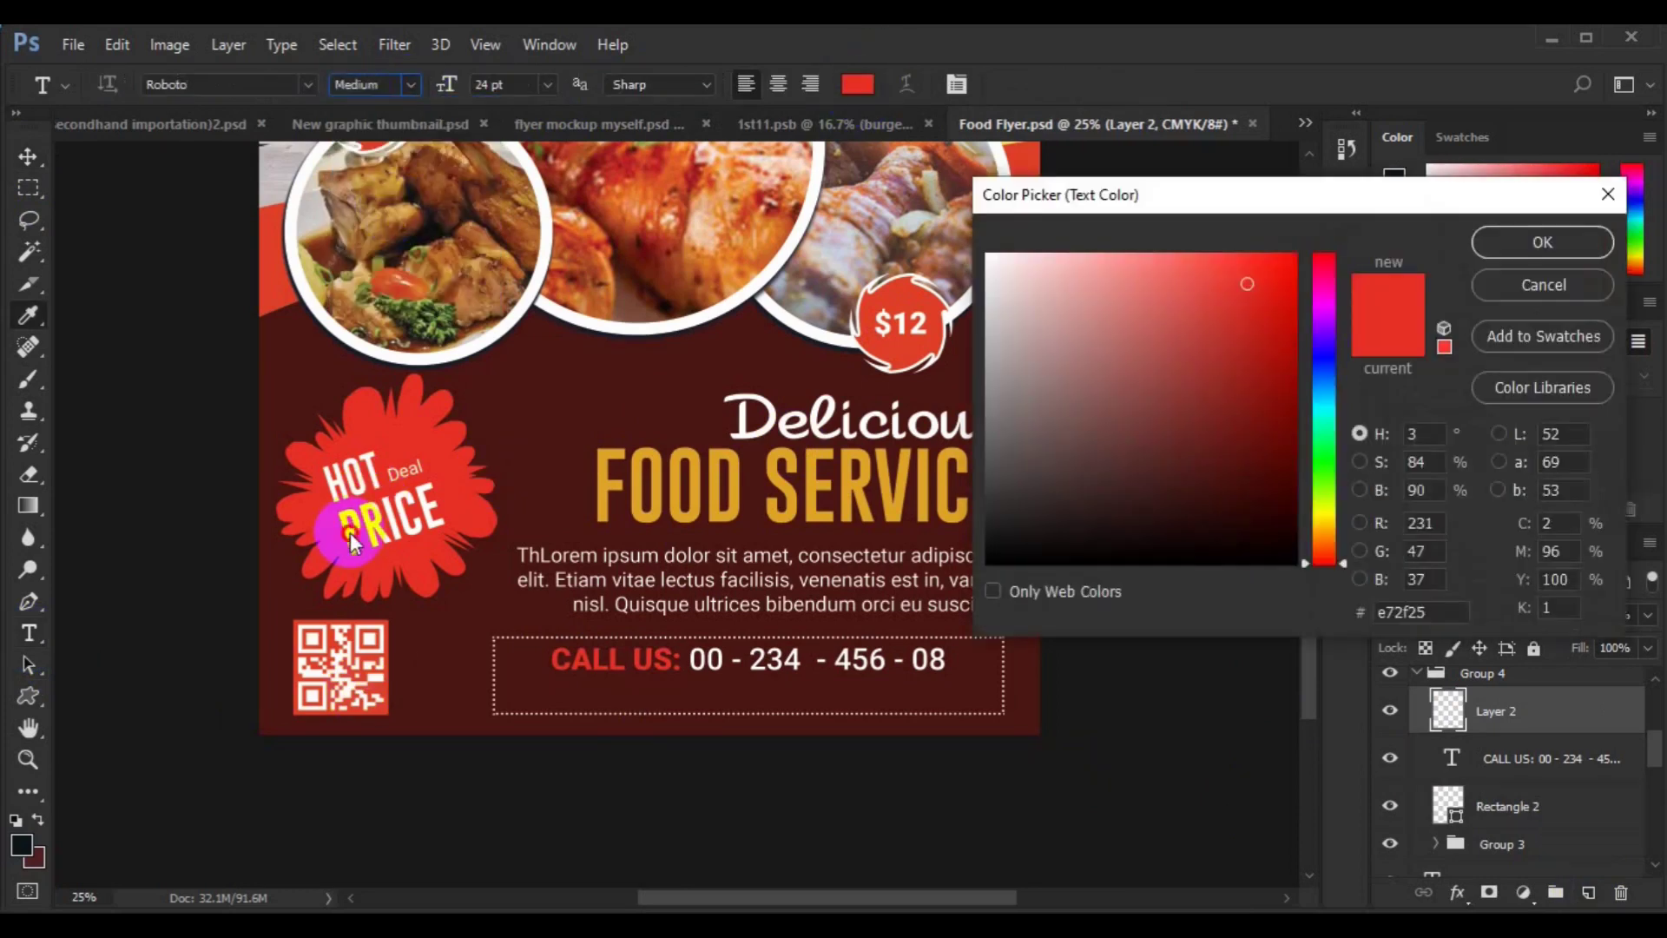
left_click(349, 533)
left_click(1530, 243)
left_click(560, 699)
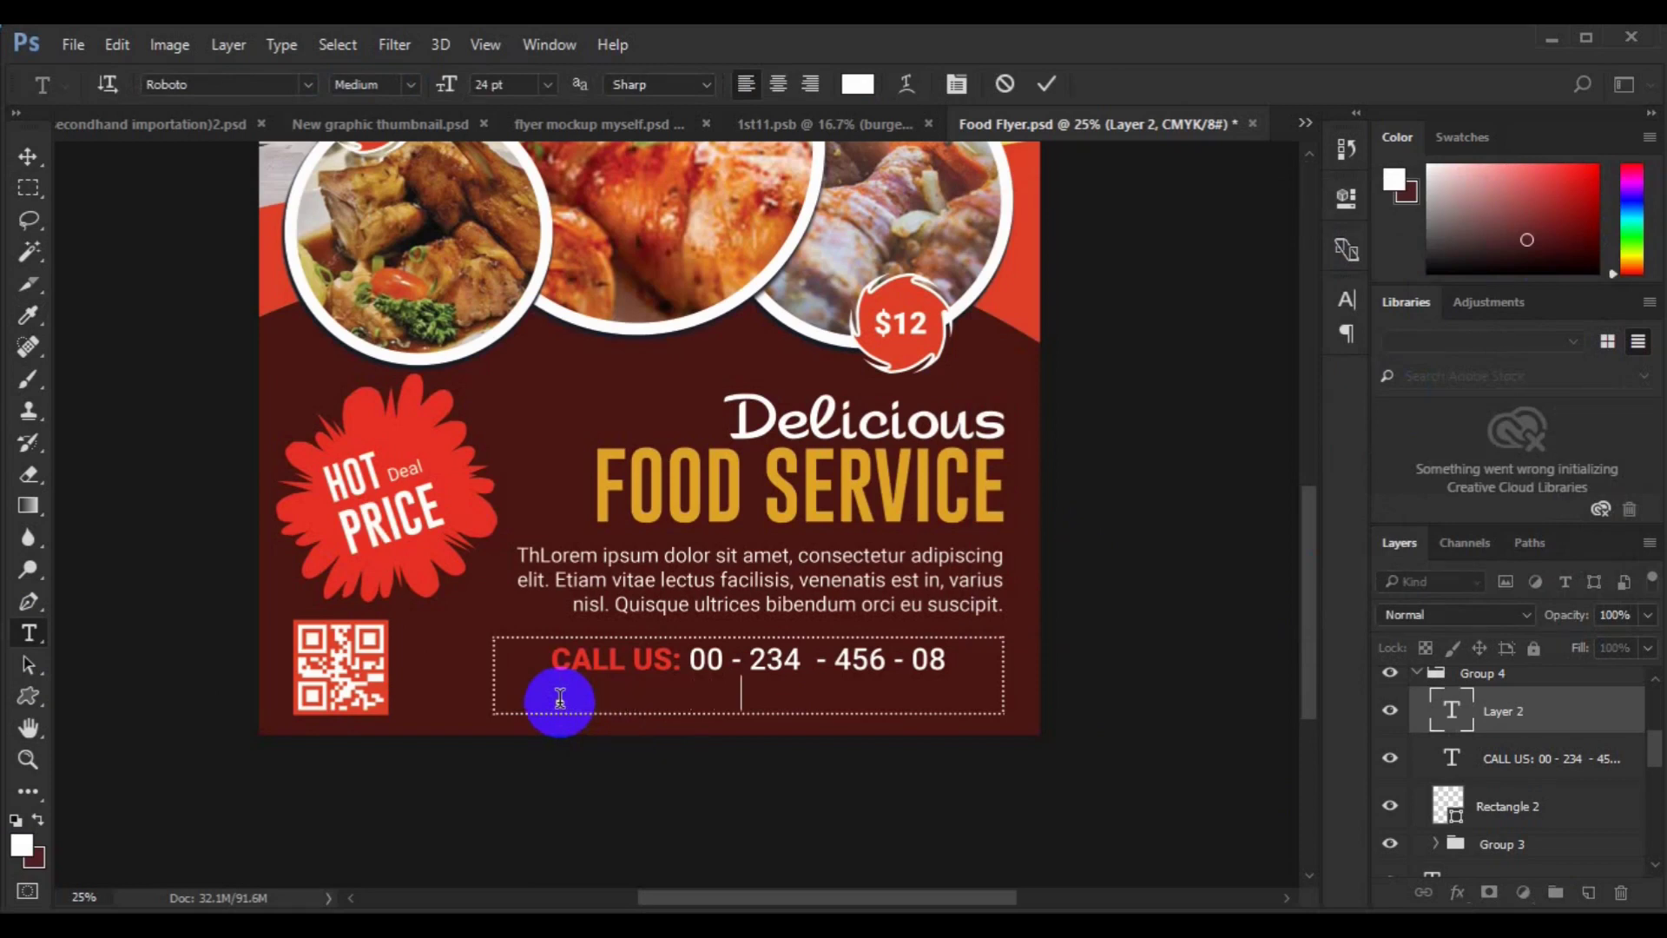
type("www.website.com  |  info@website.")
Set the website line to 14 pt and position it under the phone number.
key("ctrl+a")
left_click(551, 87)
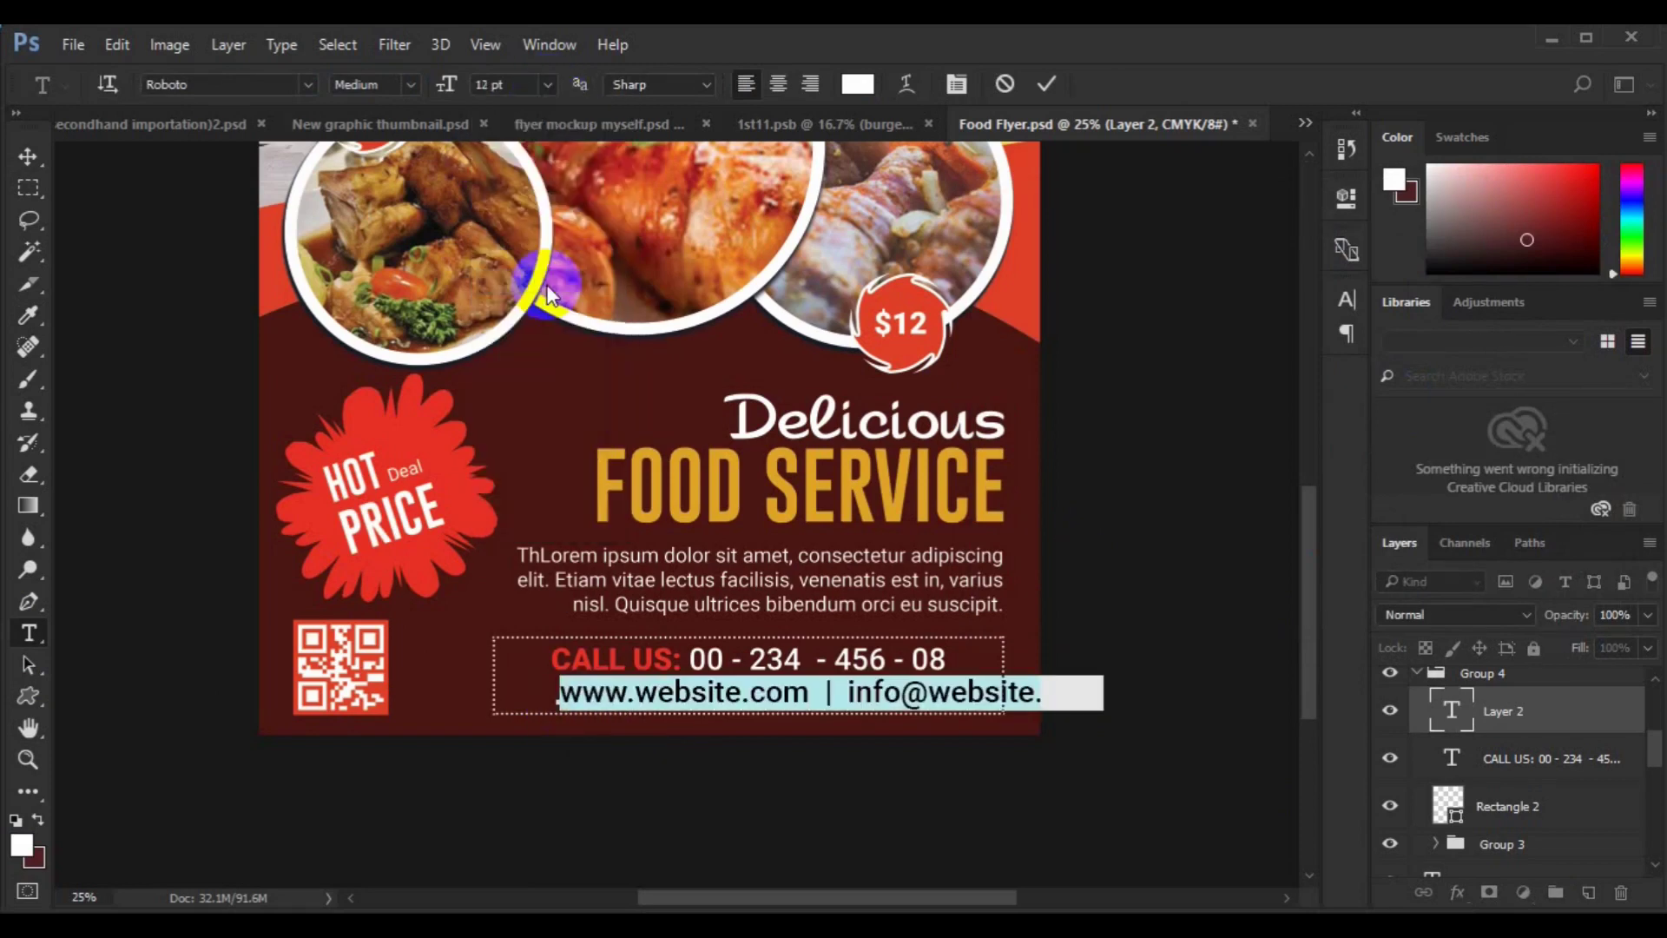
left_click(528, 286)
left_click(542, 87)
left_click(528, 305)
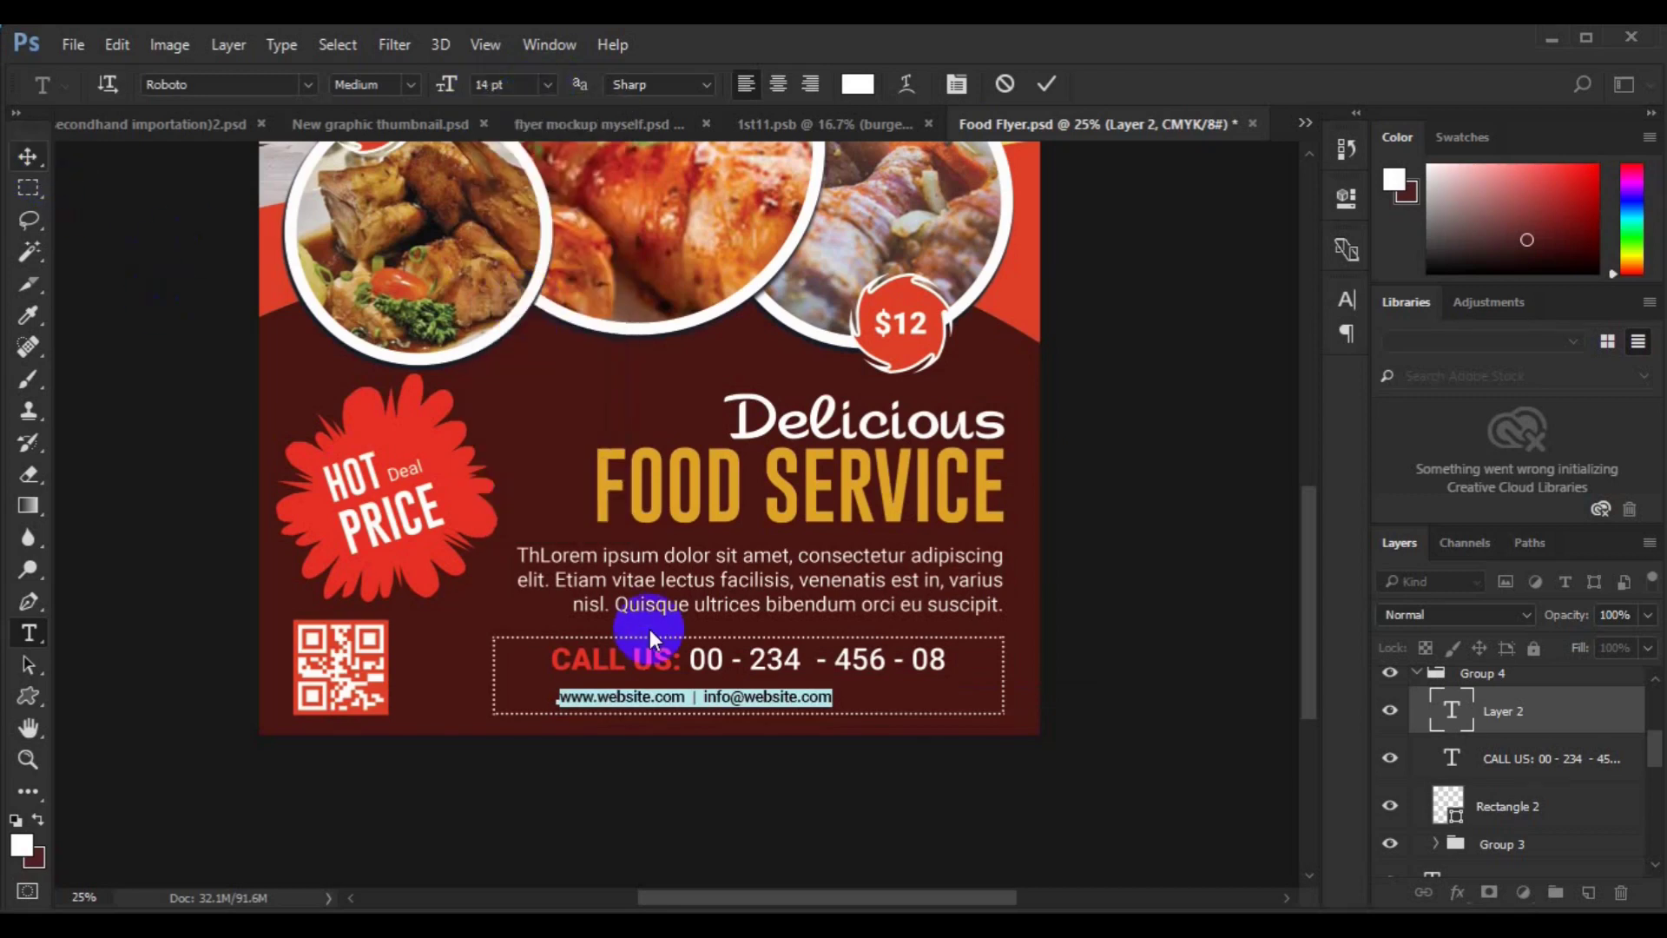
key("ctrl+Return")
key("v")
left_click_drag(706, 706, 768, 696)
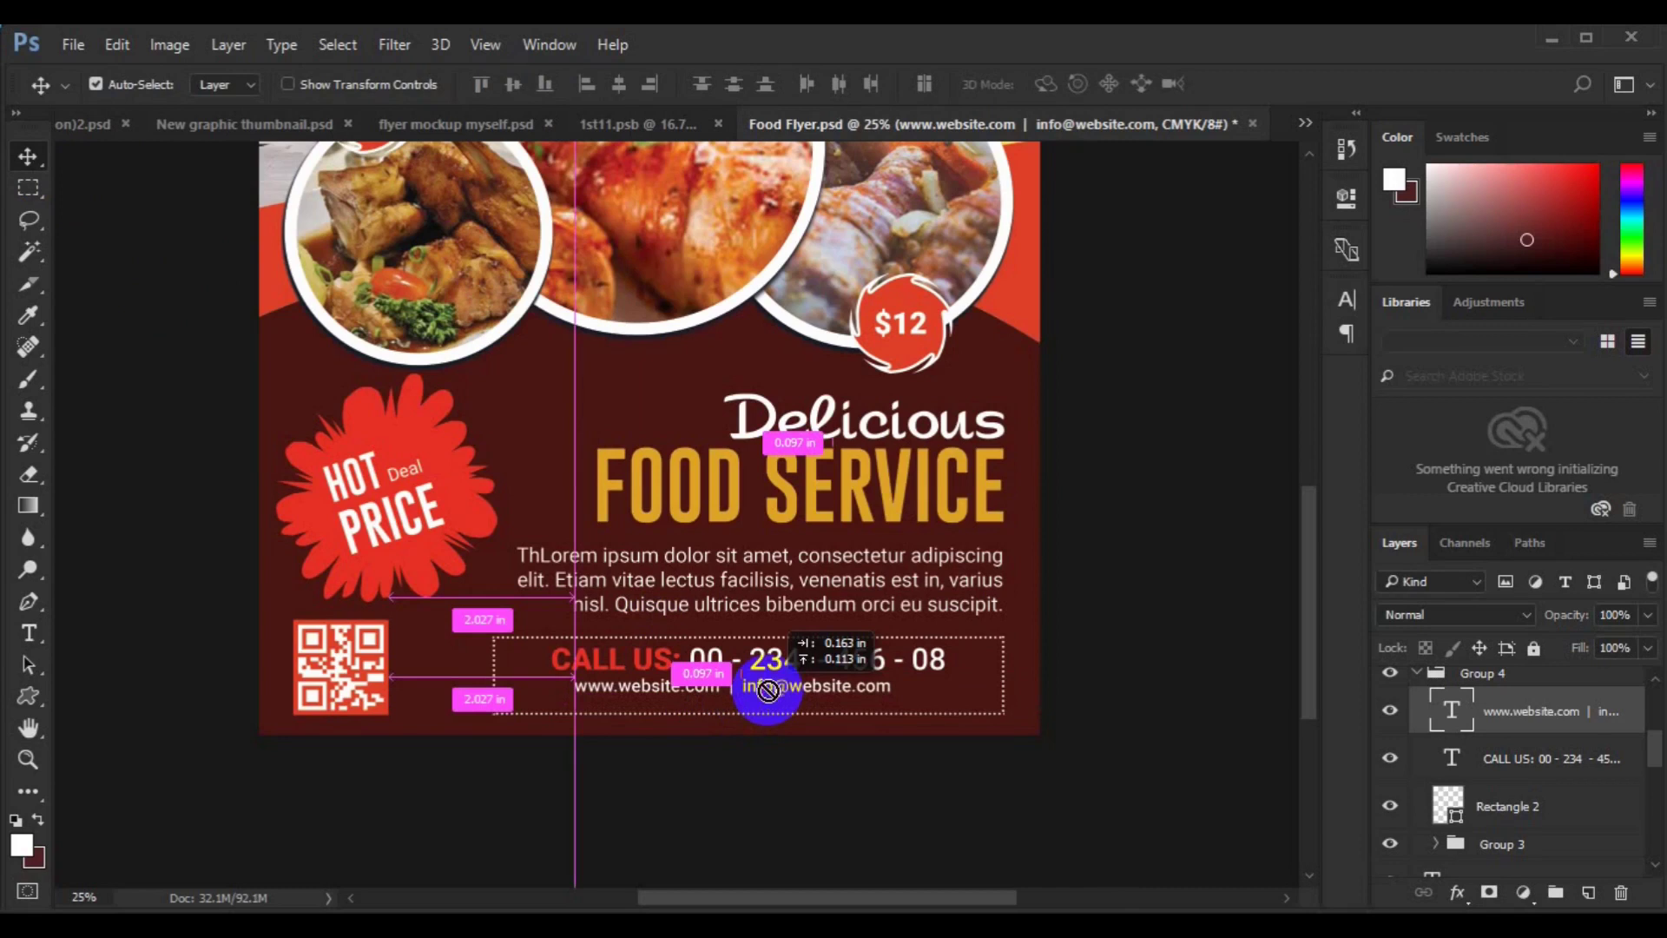
Group both contact lines and centre them in the dashed contact box.
left_click(1536, 758, "shift")
left_click(619, 84)
key("ctrl+g")
left_click(1507, 738, "ctrl")
left_click(507, 91)
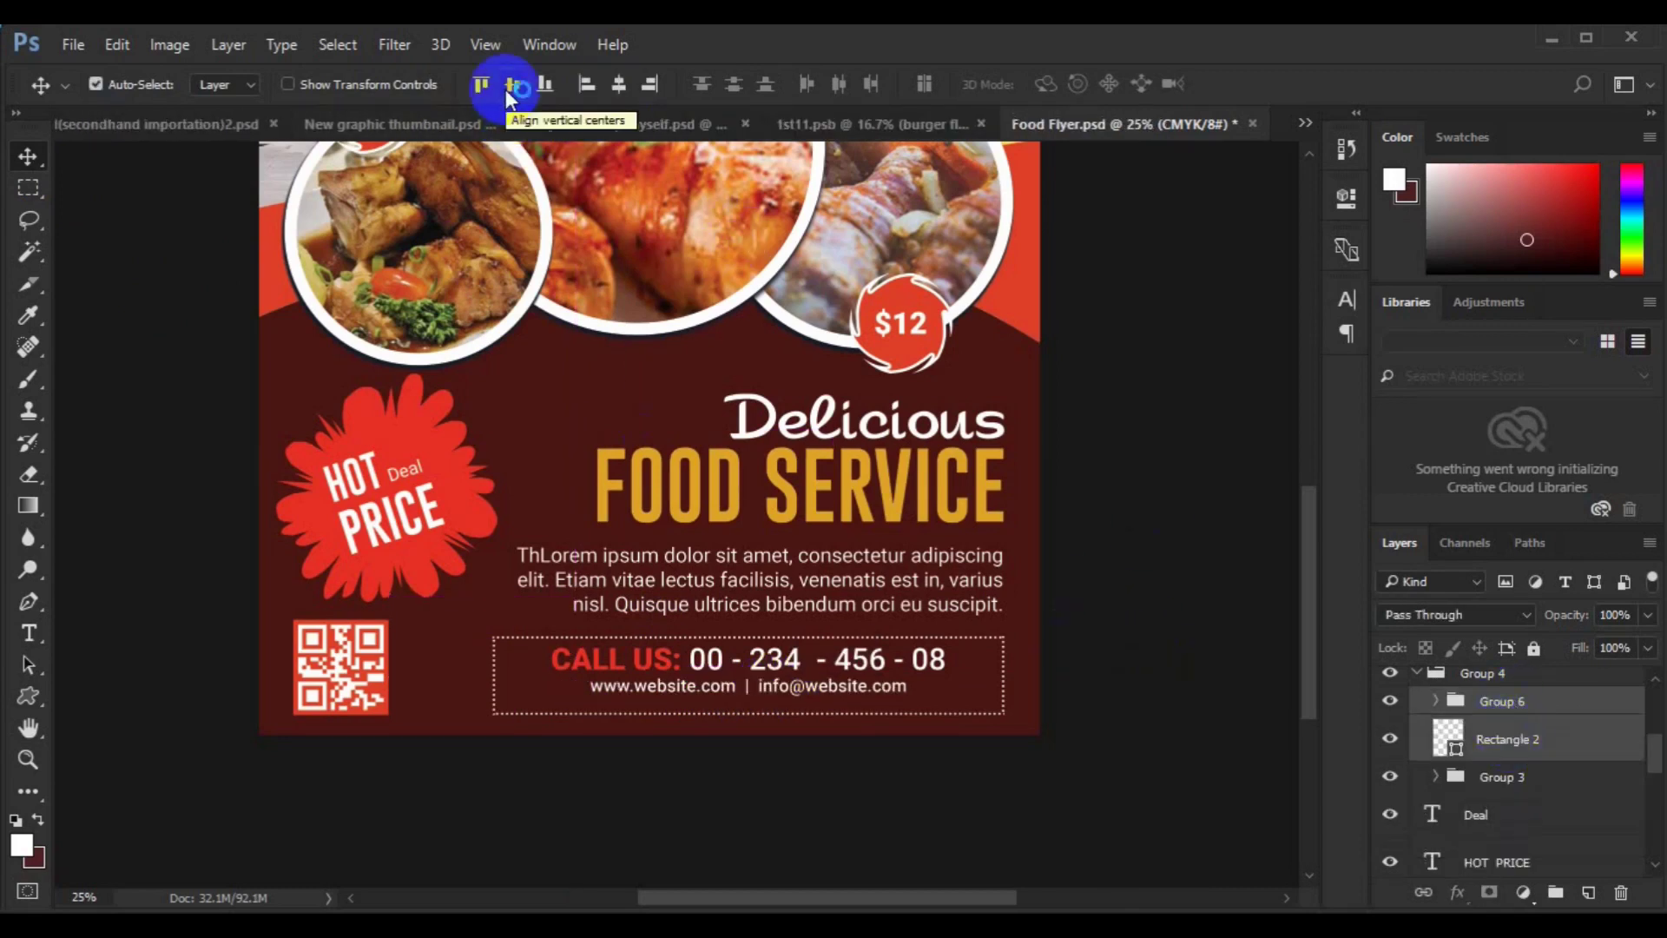
left_click(620, 86)
key("ctrl+minus")
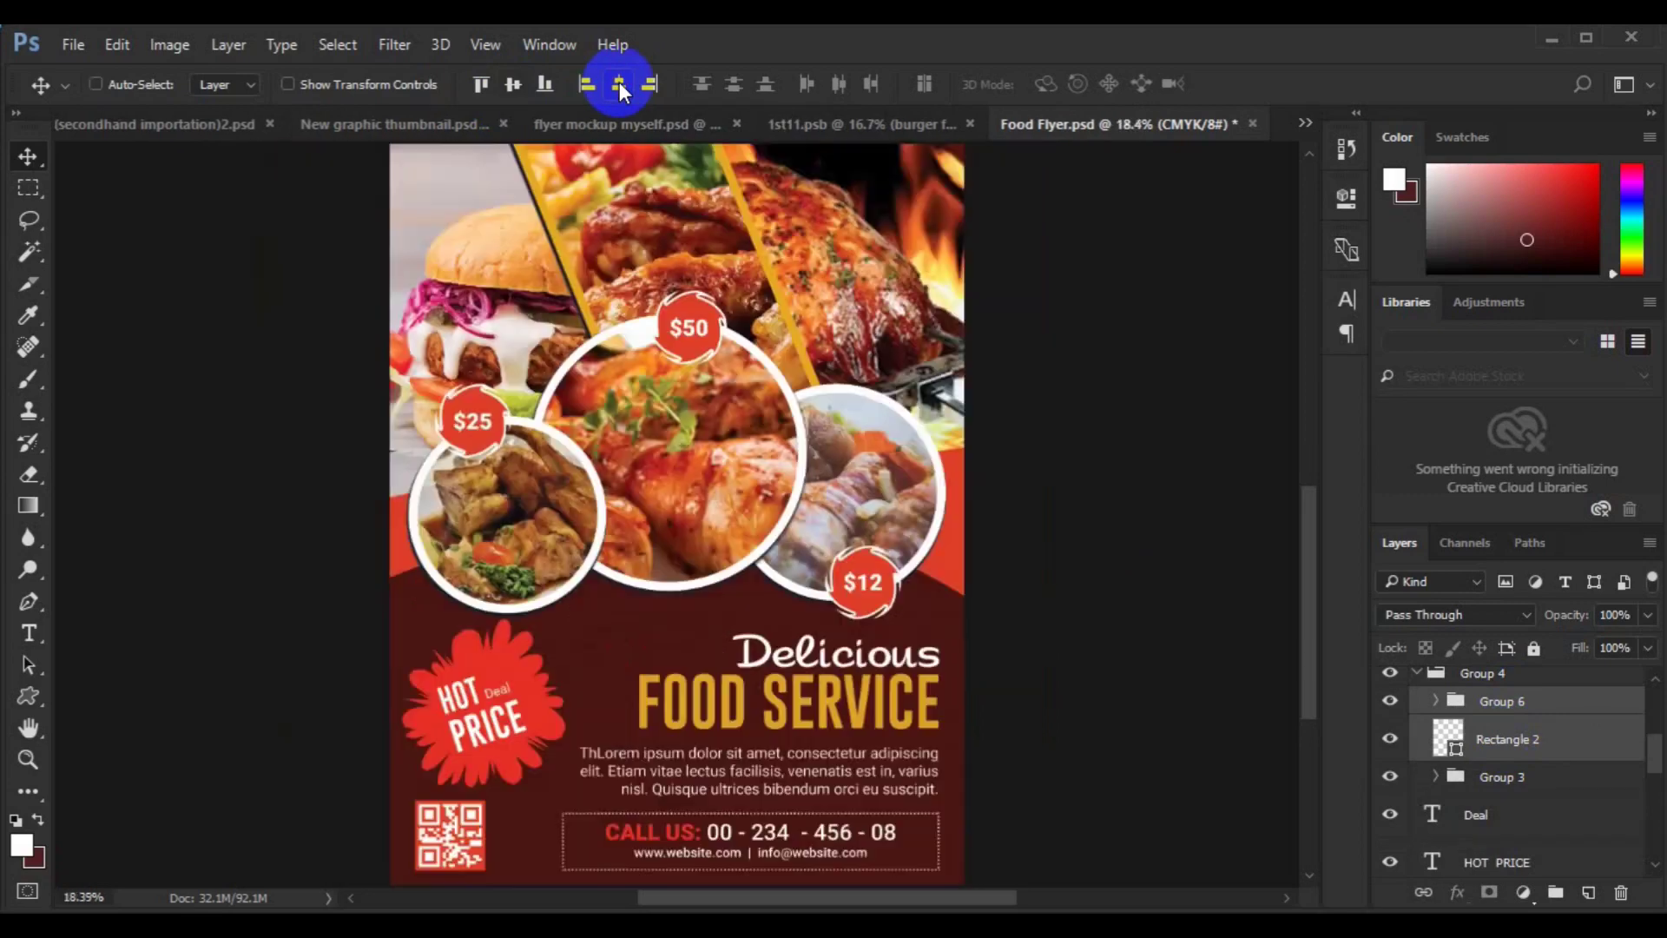